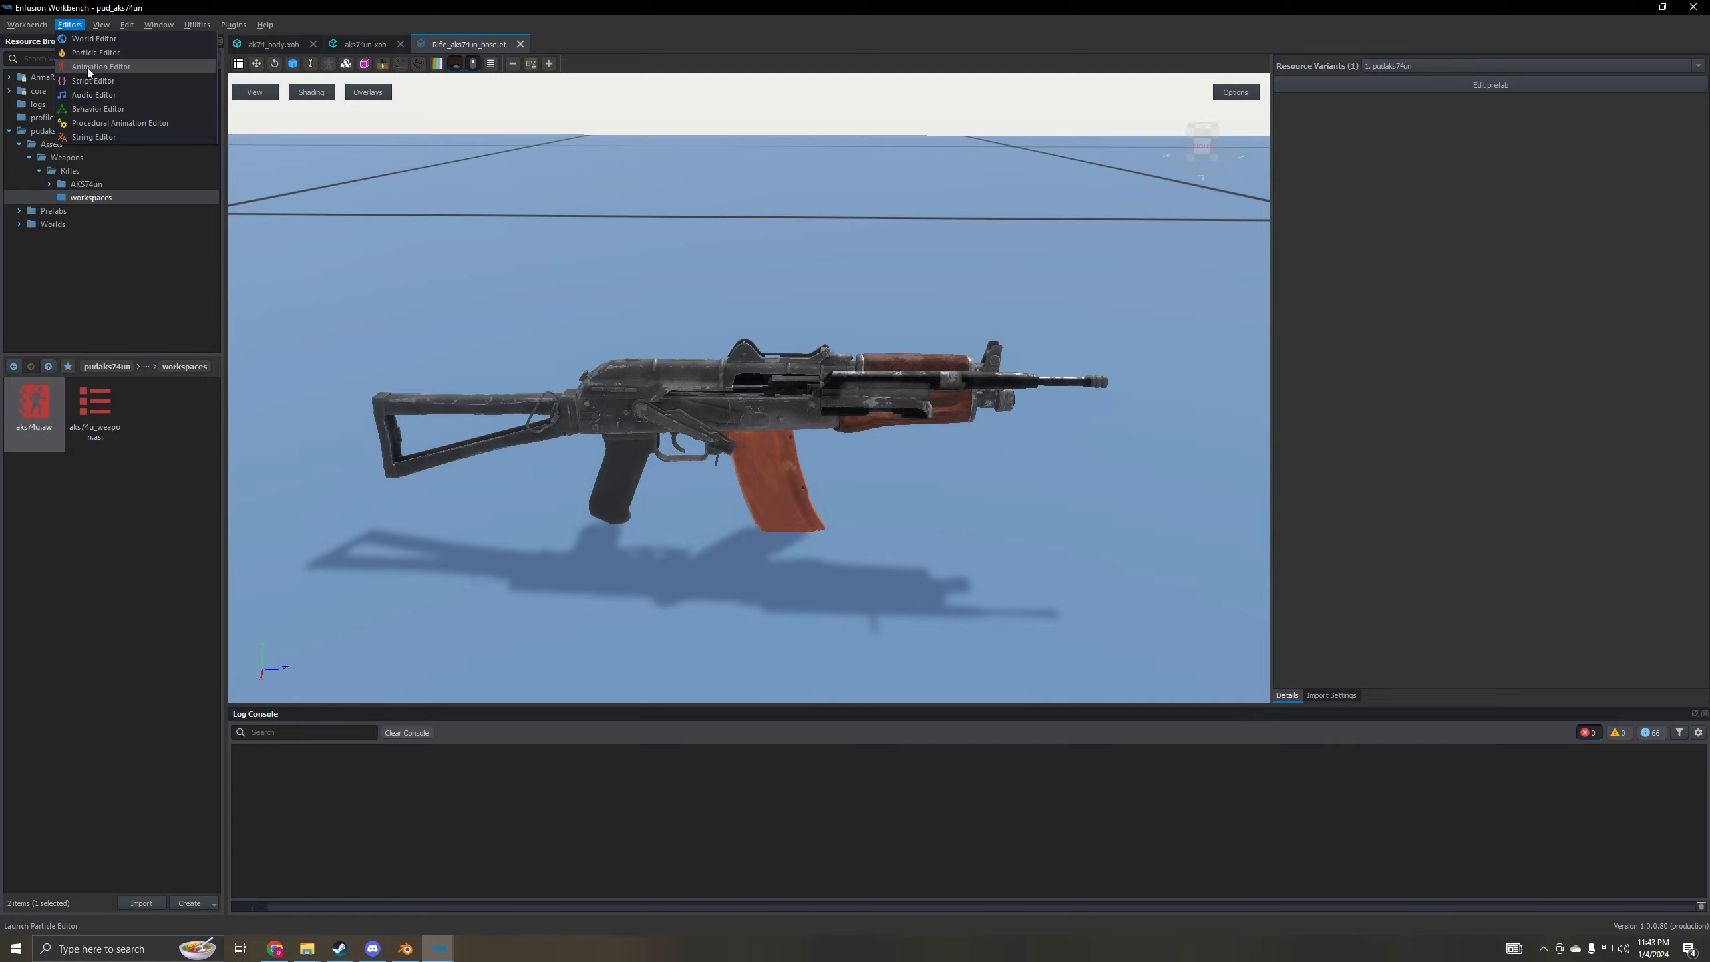
- Launch the Animation Editor and open the ak74 animation workspace from the Arma Reforger assets
{"action": "left_click", "coordinate": [88, 67]}
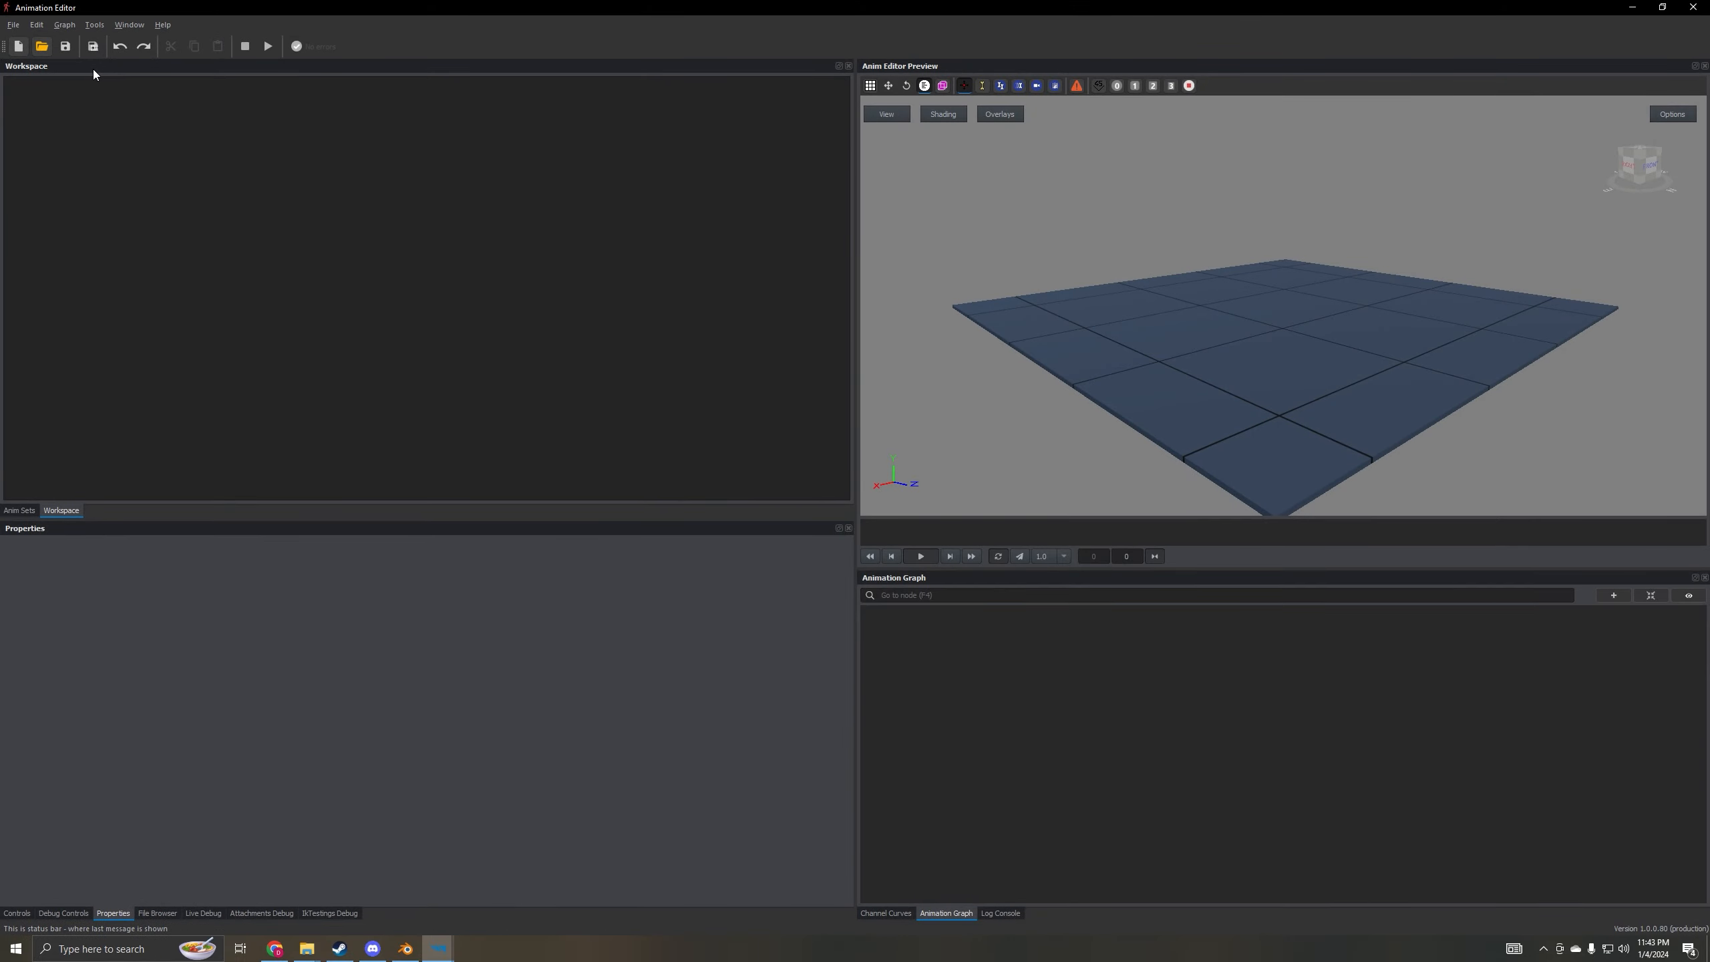
{"action": "left_click", "coordinate": [41, 49]}
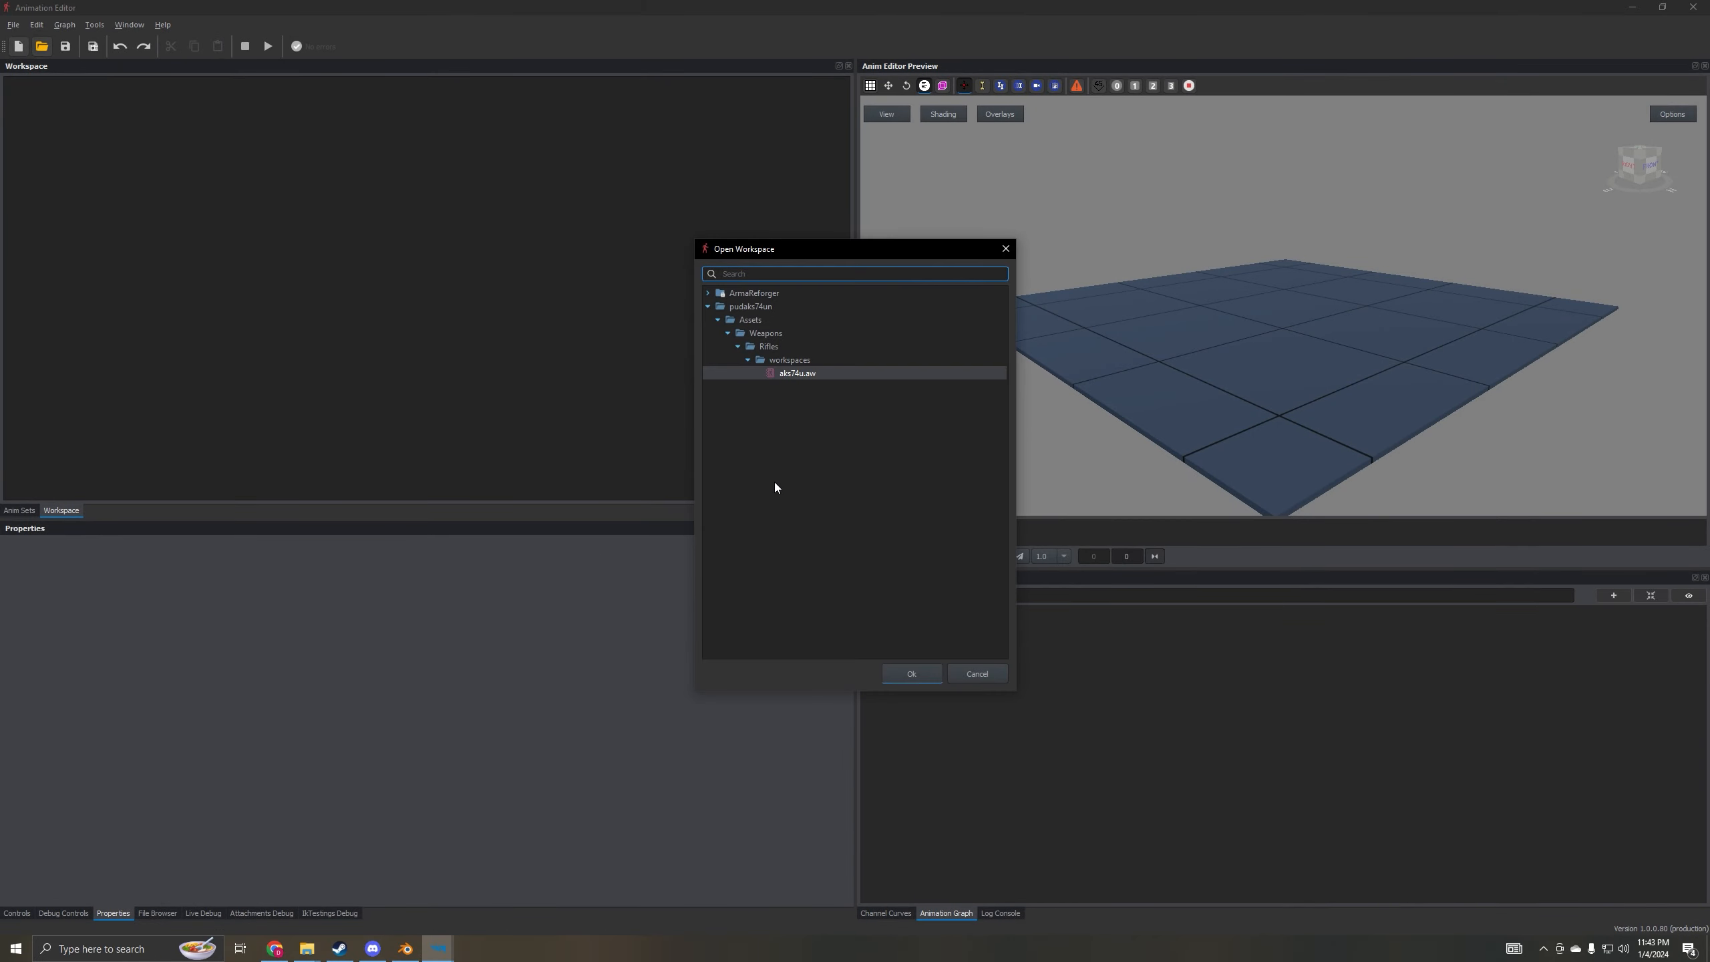
{"action": "type", "text": "ak74"}
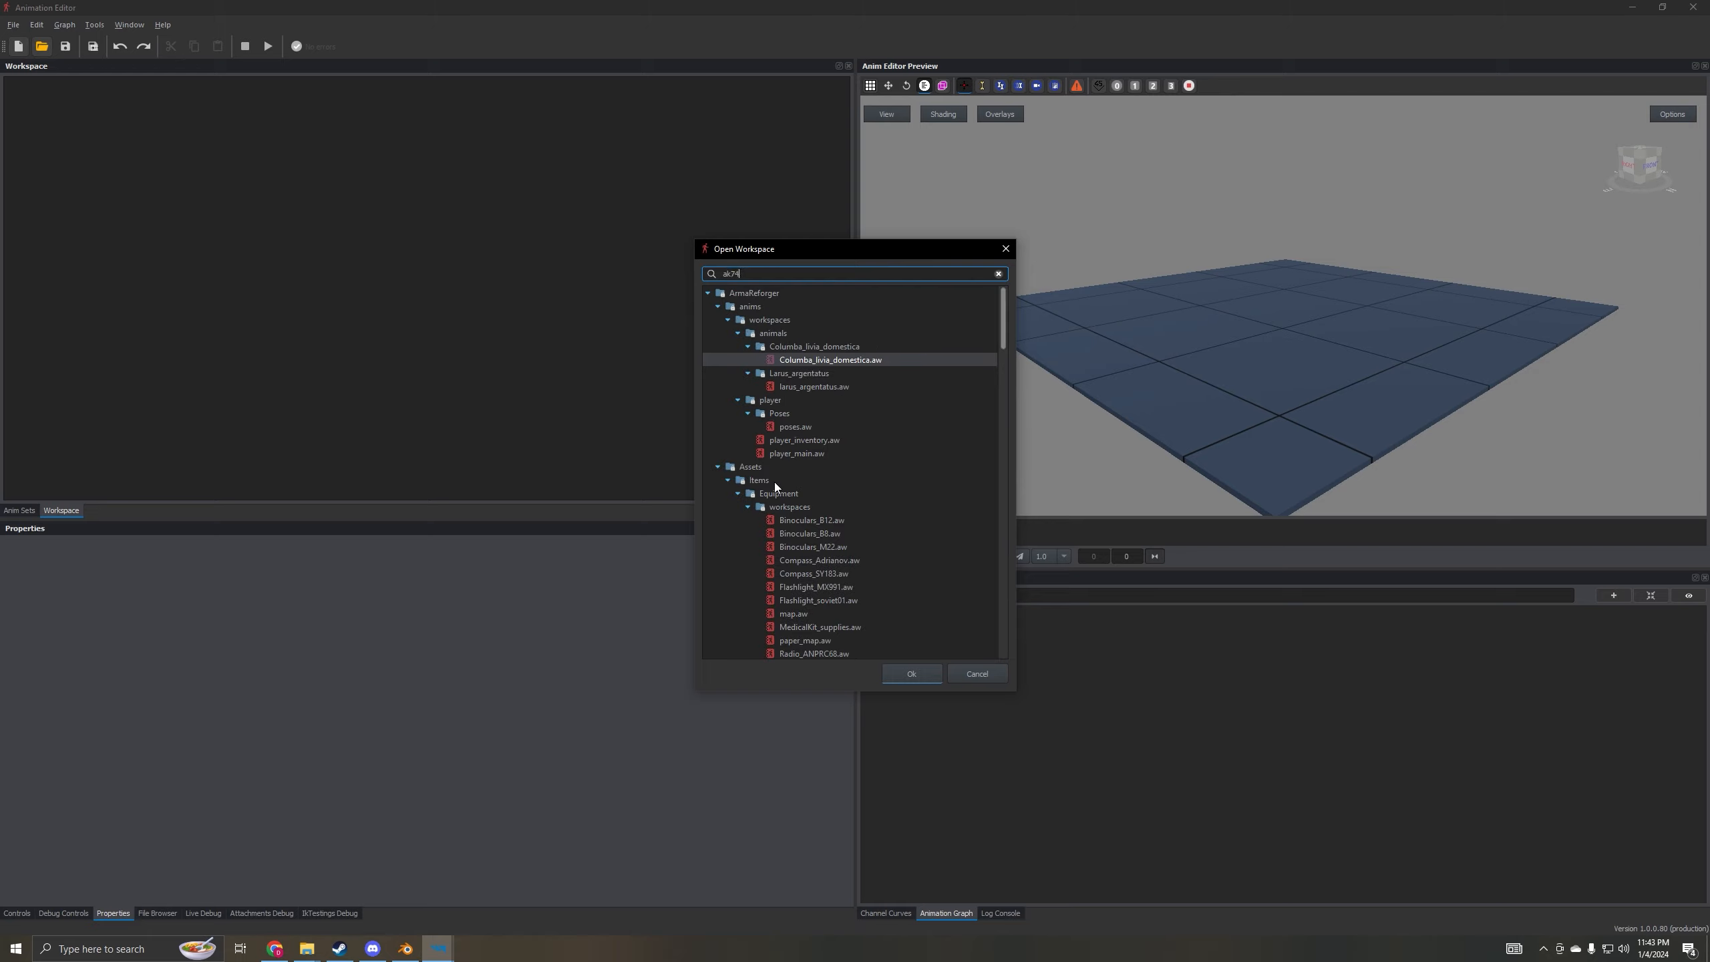
{"action": "left_click", "coordinate": [908, 672]}
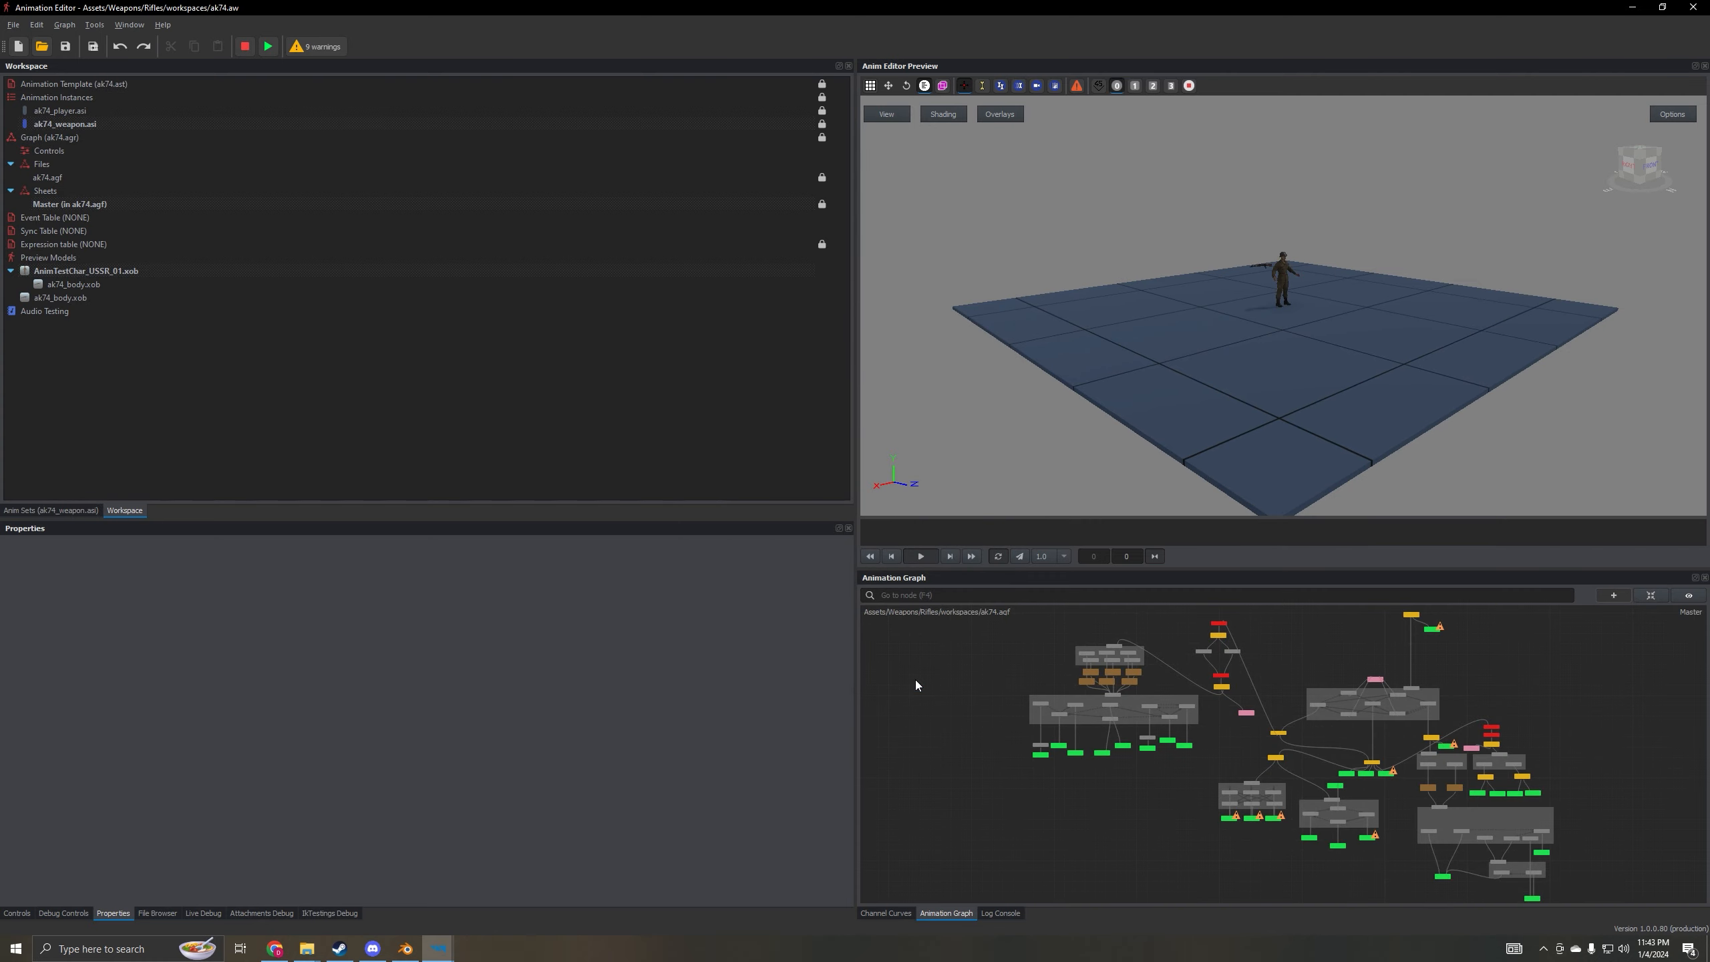
- Display the standalone ak74_body.xob preview model and frame the rifle from the side
{"action": "left_click", "coordinate": [81, 297]}
{"action": "scroll", "coordinate": [1333, 273], "scroll_direction": "up", "scroll_amount": 5}
{"action": "left_click_drag", "start_coordinate": [1258, 322], "coordinate": [1339, 331]}
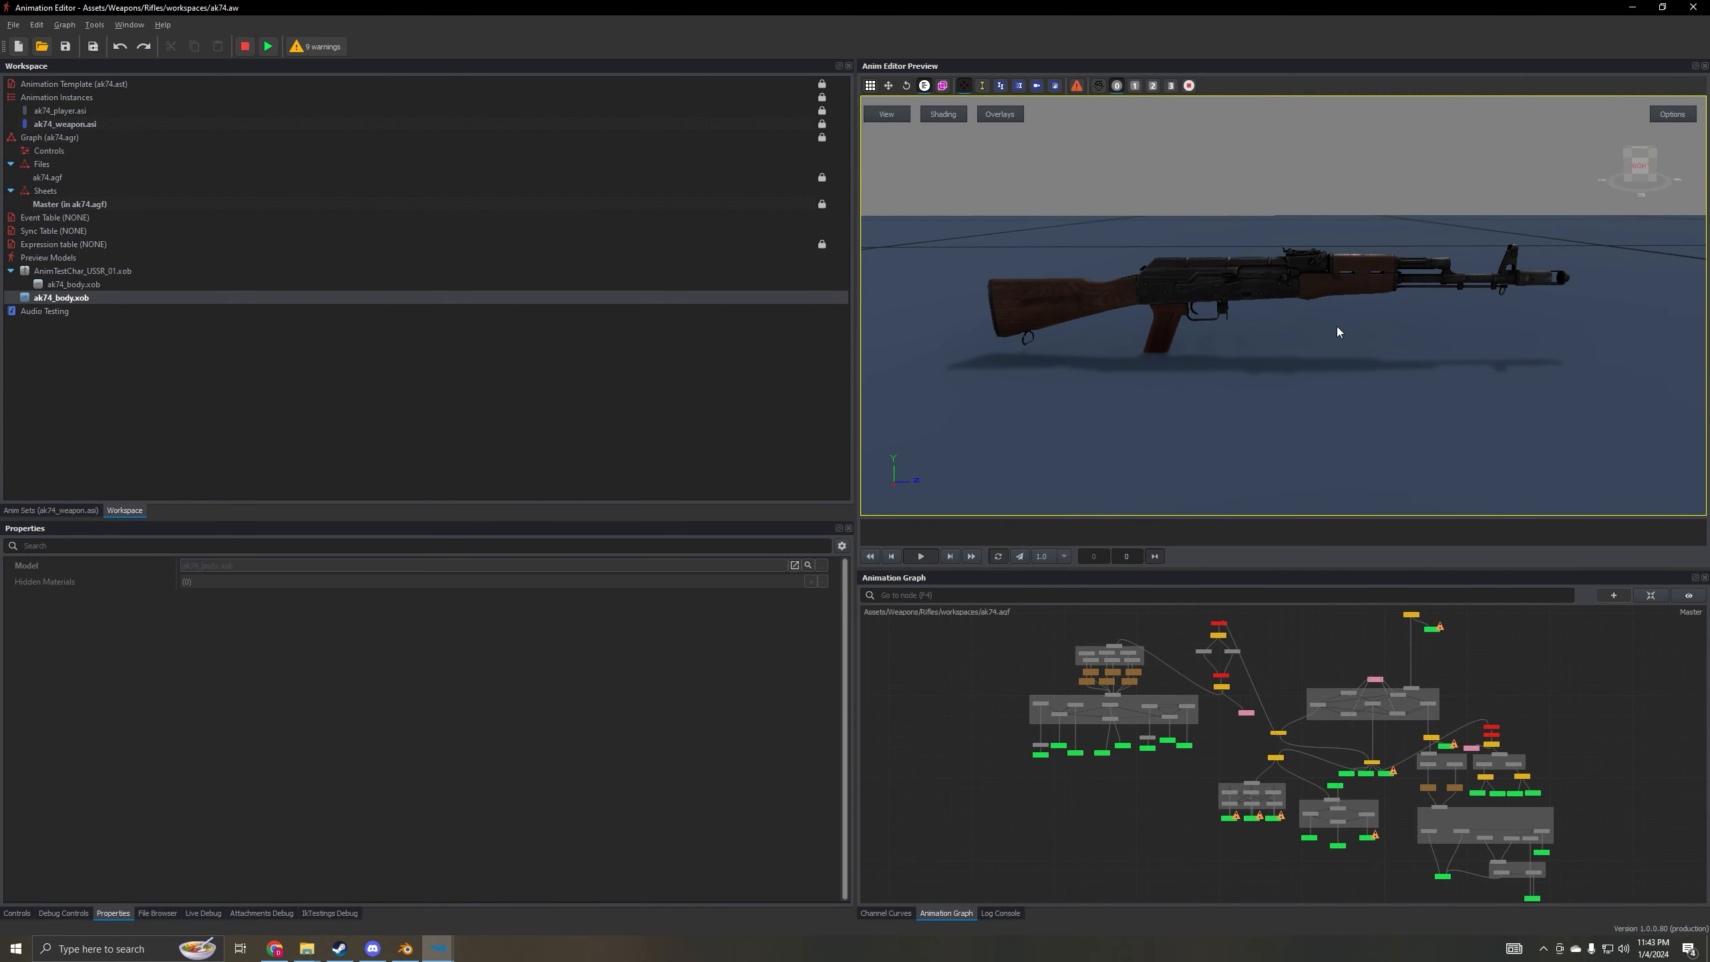
- Open the ak74_weapon.asi animation set and preview the Erc version of BoltPose close up on the receiver
{"action": "double_click", "coordinate": [93, 127]}
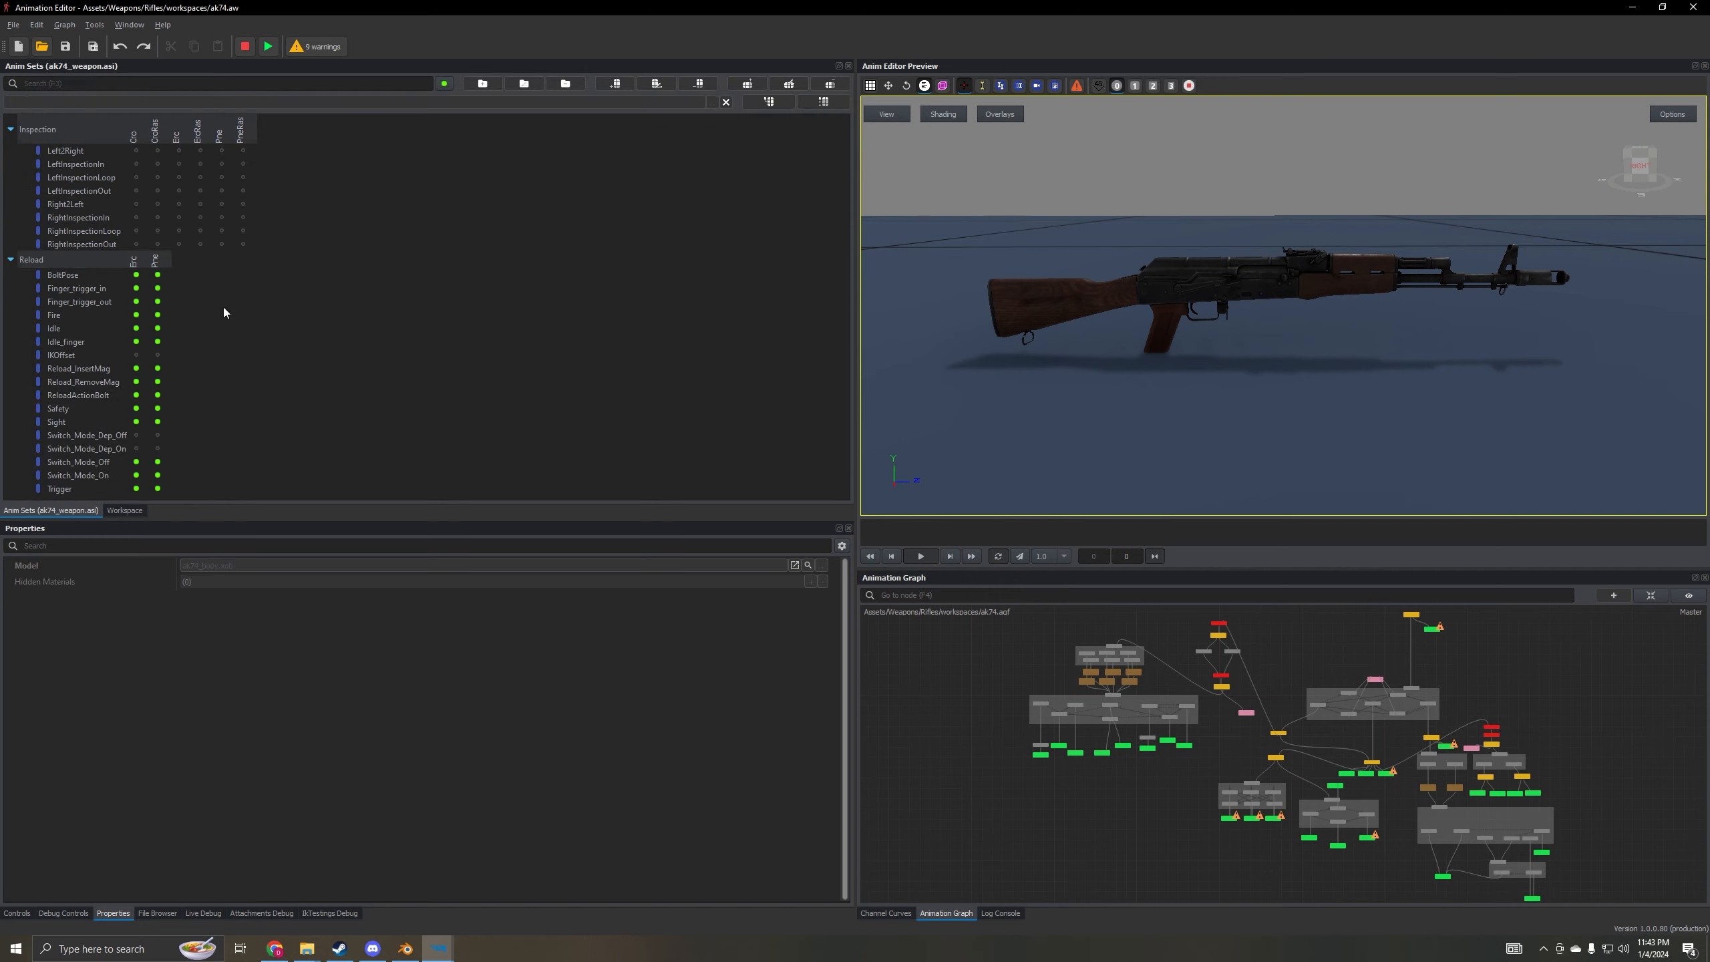
{"action": "left_click", "coordinate": [136, 275]}
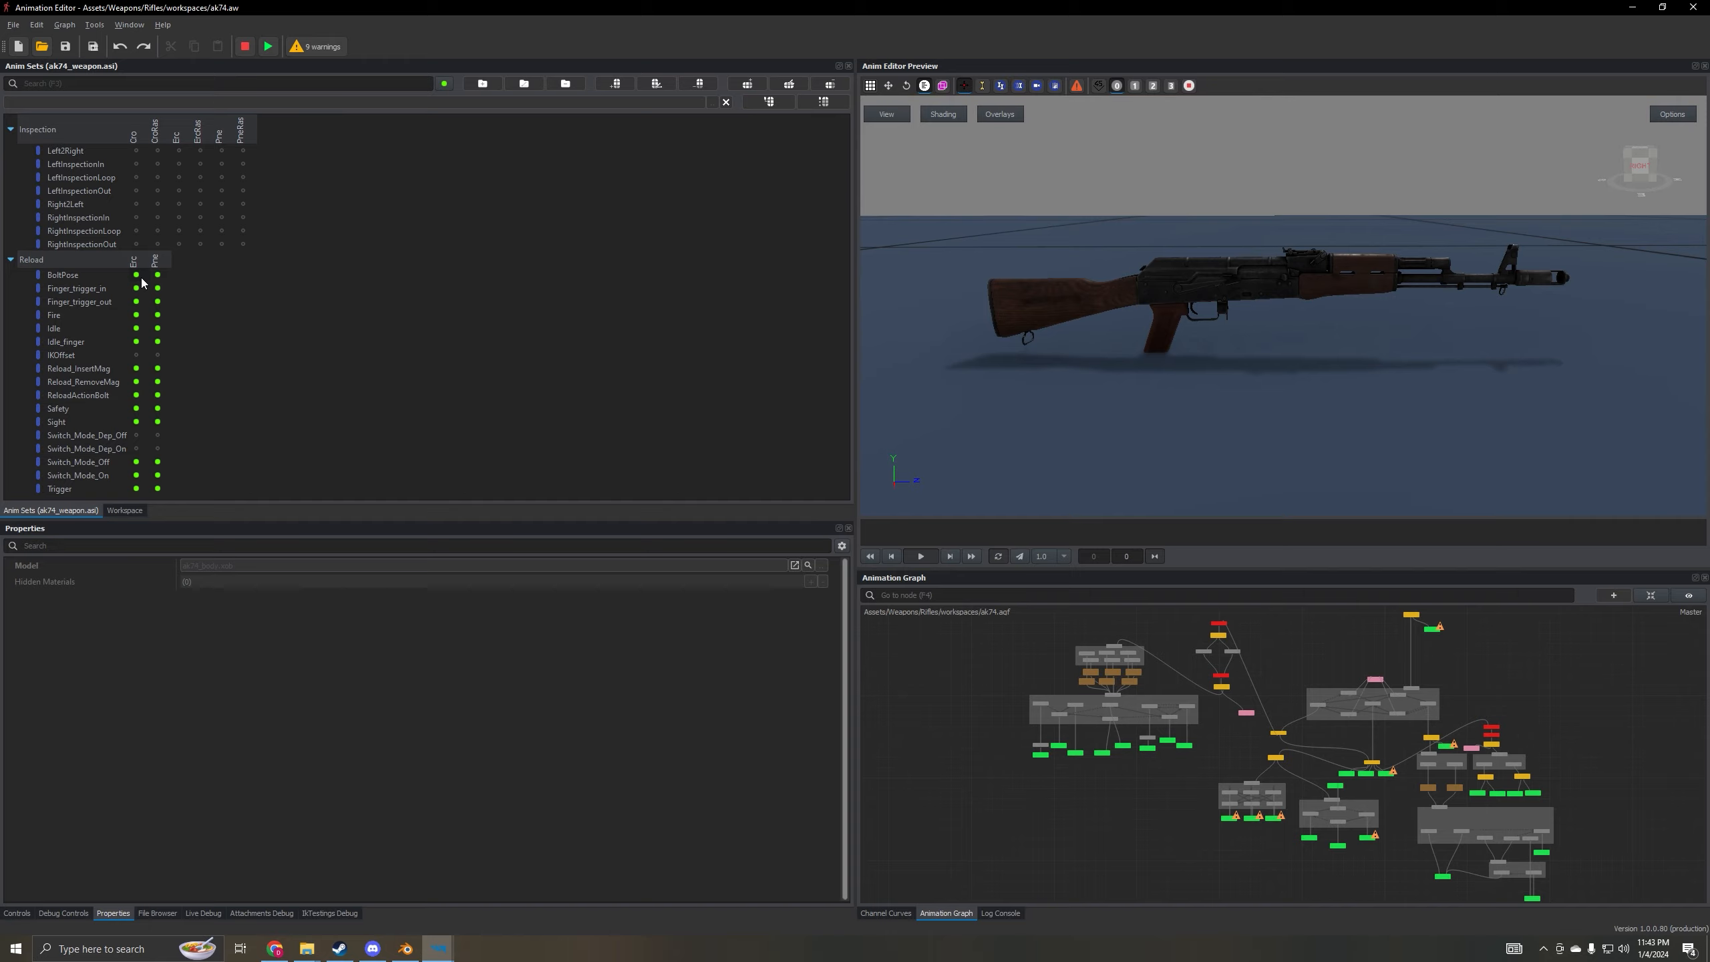
{"action": "scroll", "coordinate": [1213, 278], "scroll_direction": "up", "scroll_amount": 3}
{"action": "scroll", "coordinate": [1214, 278], "scroll_direction": "up", "scroll_amount": 5}
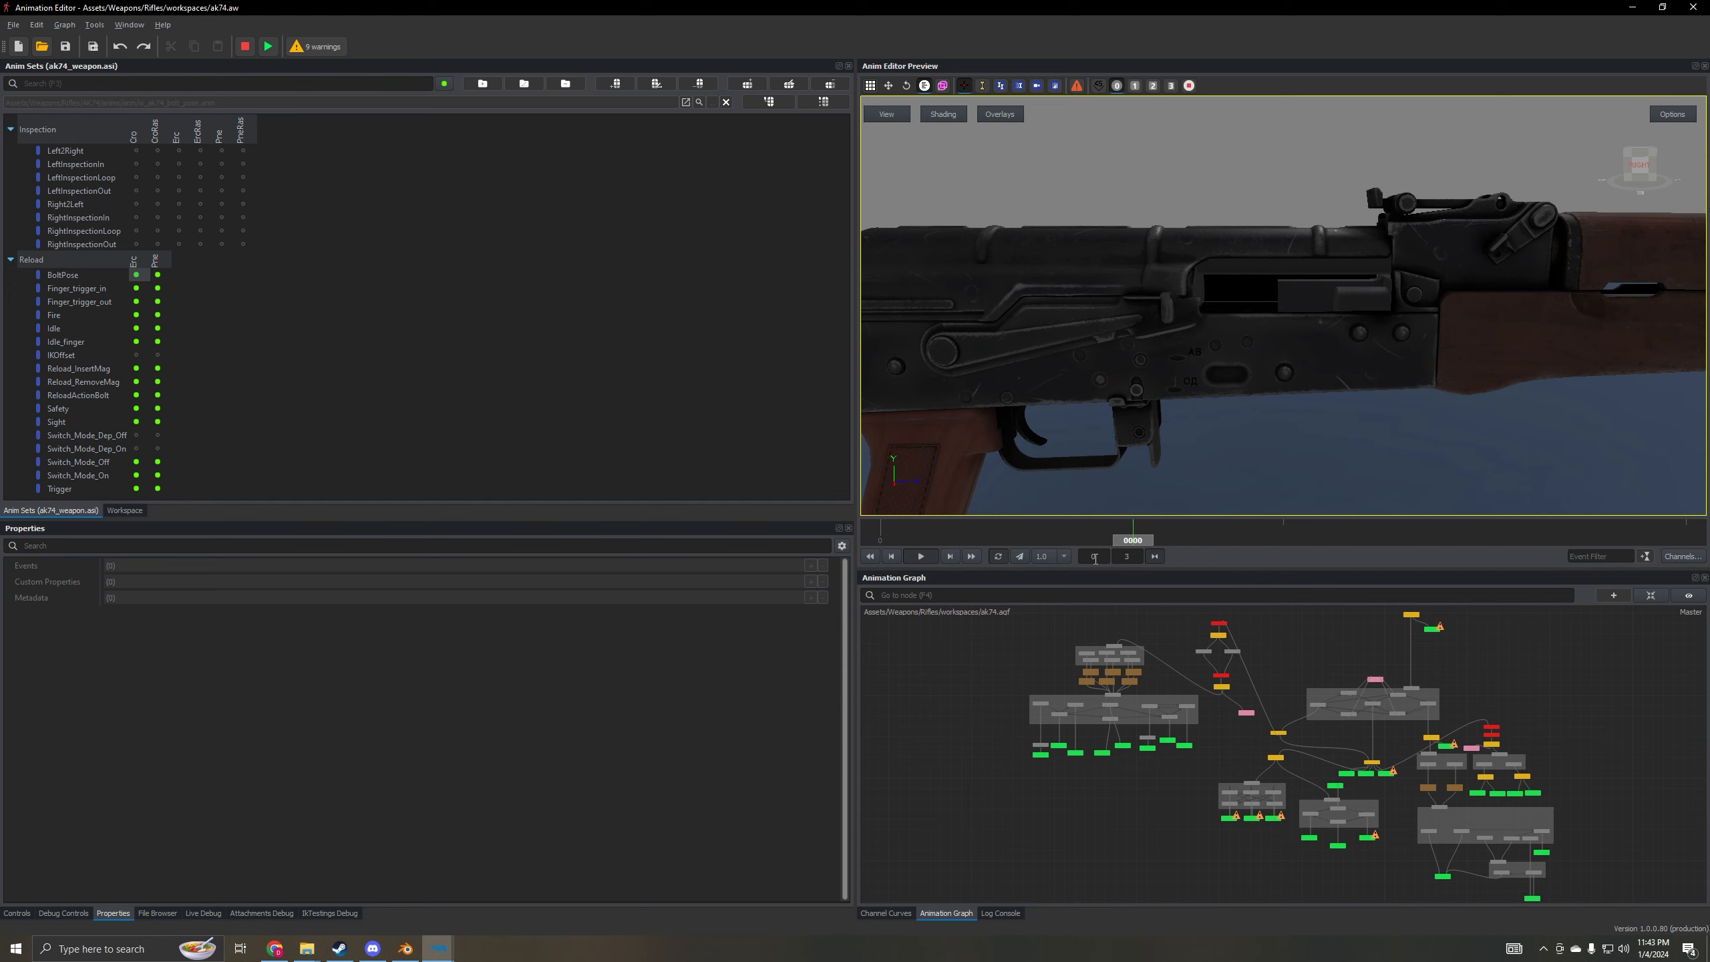
- Step through frames 0, 1 and 2 of the BoltPose animation to examine the bolt's position in each frame
{"action": "left_click", "coordinate": [870, 557]}
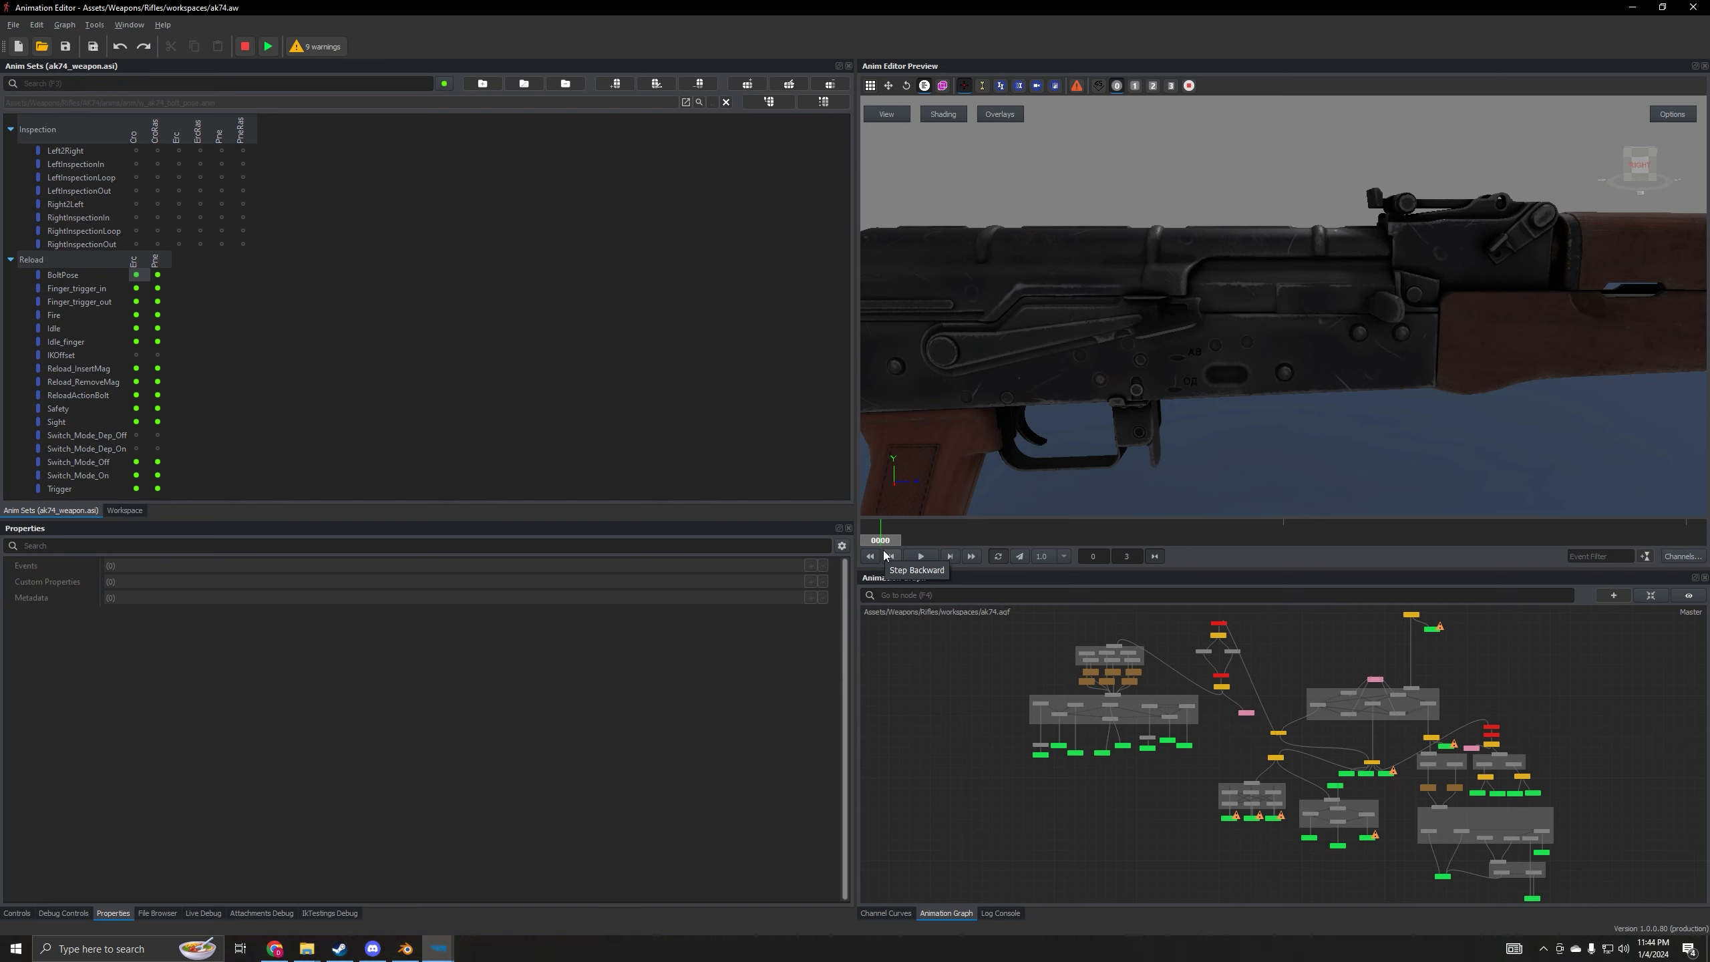
{"action": "left_click", "coordinate": [951, 556]}
{"action": "left_click", "coordinate": [951, 557]}
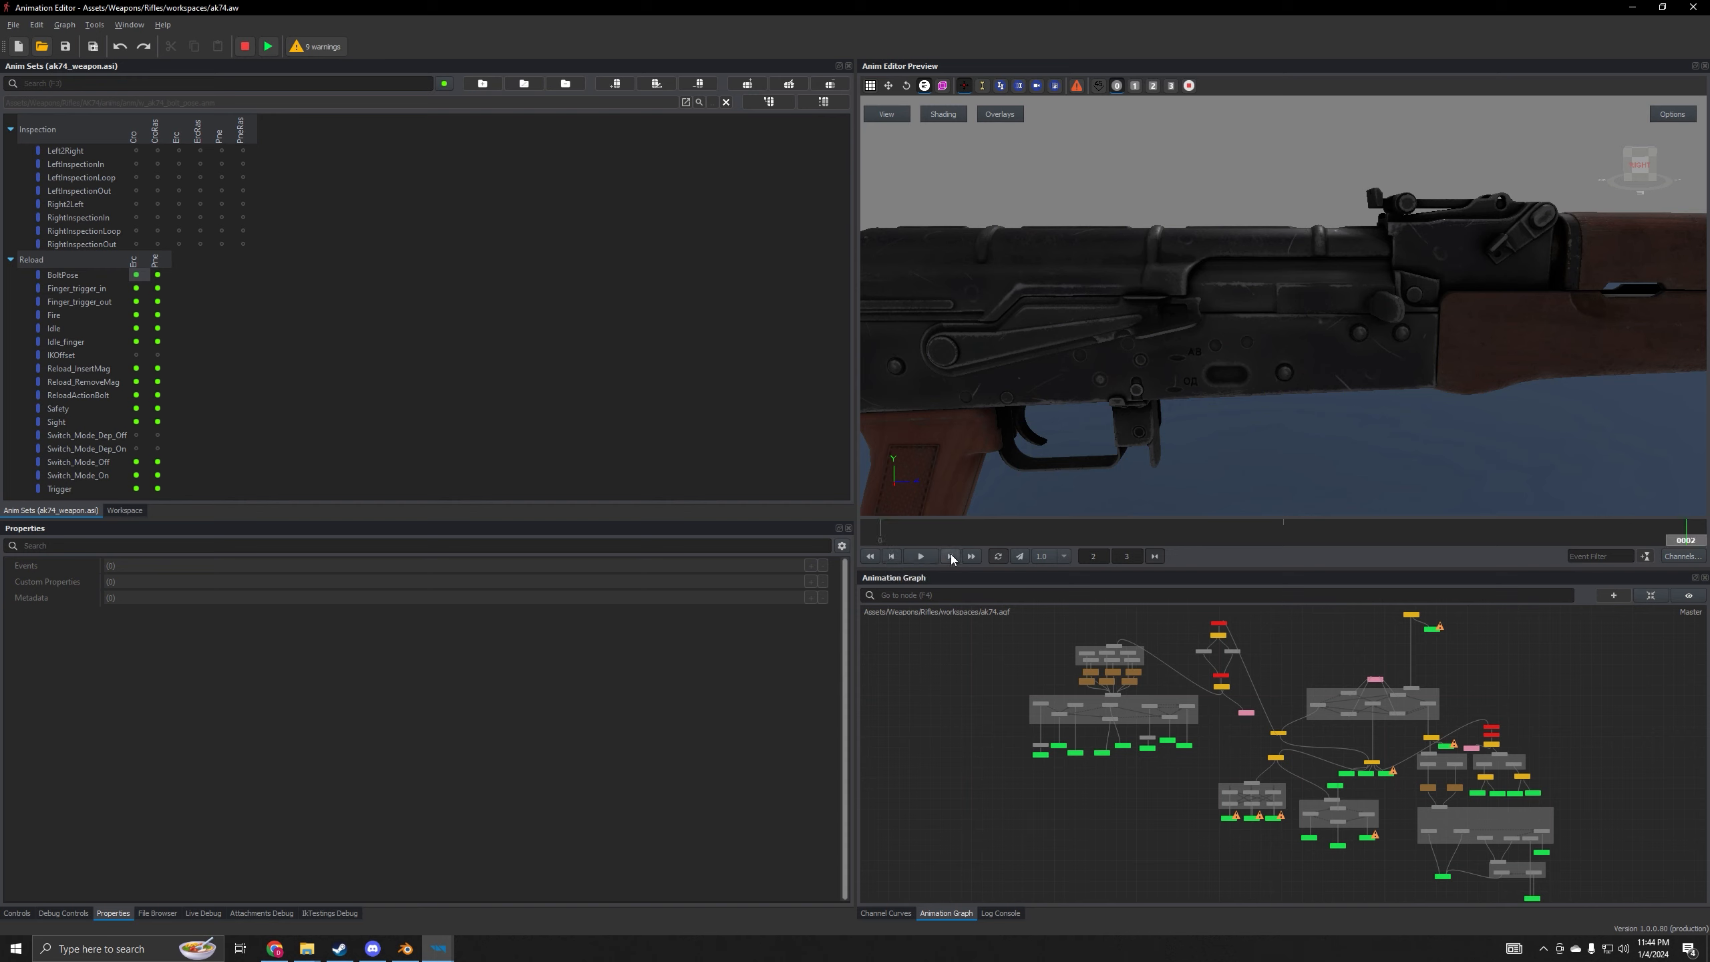
{"action": "left_click", "coordinate": [954, 556]}
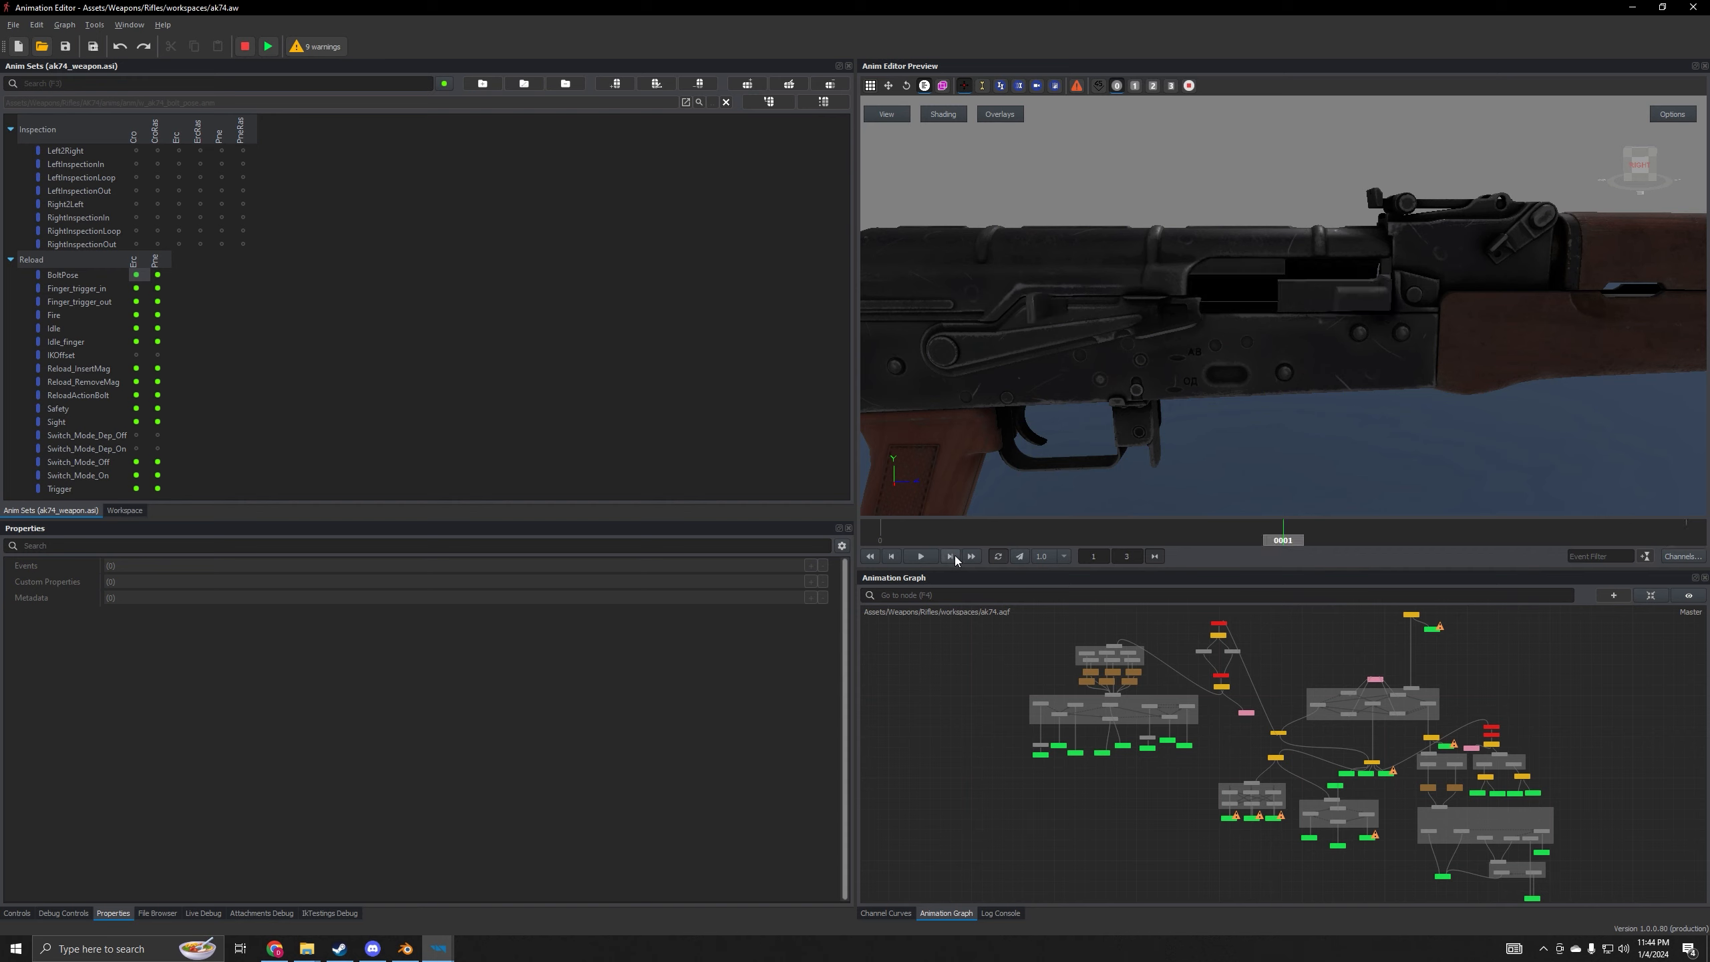
{"action": "left_click", "coordinate": [943, 557]}
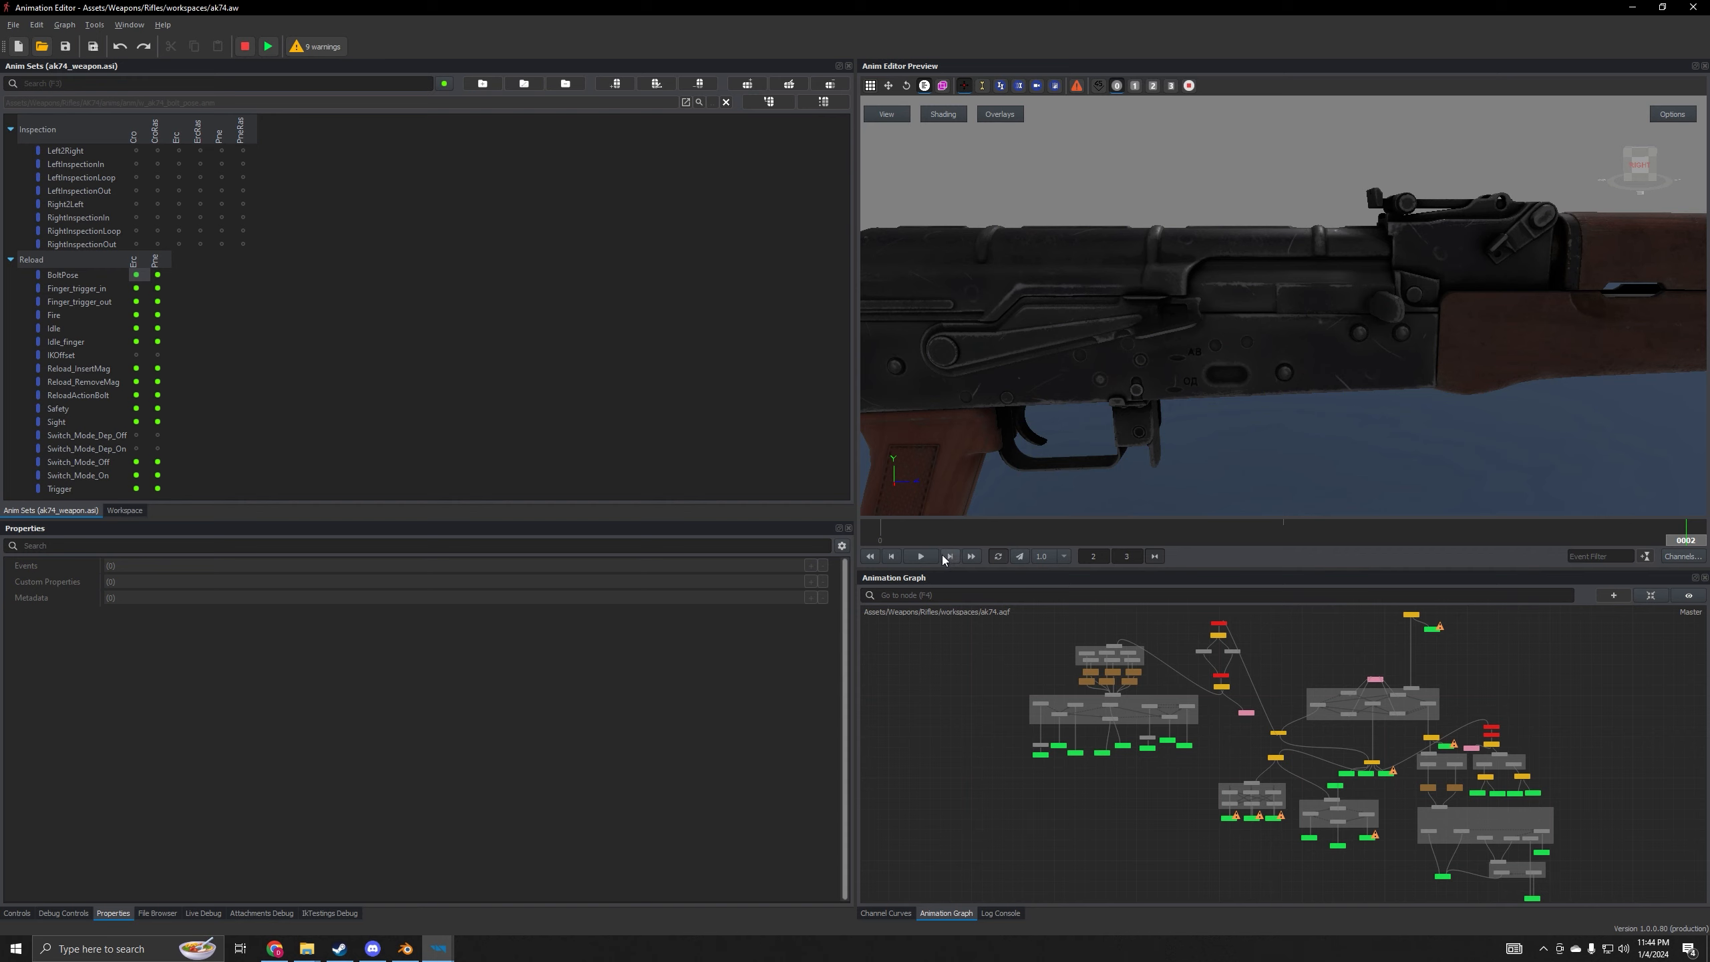
{"action": "left_click", "coordinate": [942, 555]}
{"action": "left_click", "coordinate": [870, 557]}
{"action": "left_click", "coordinate": [950, 557]}
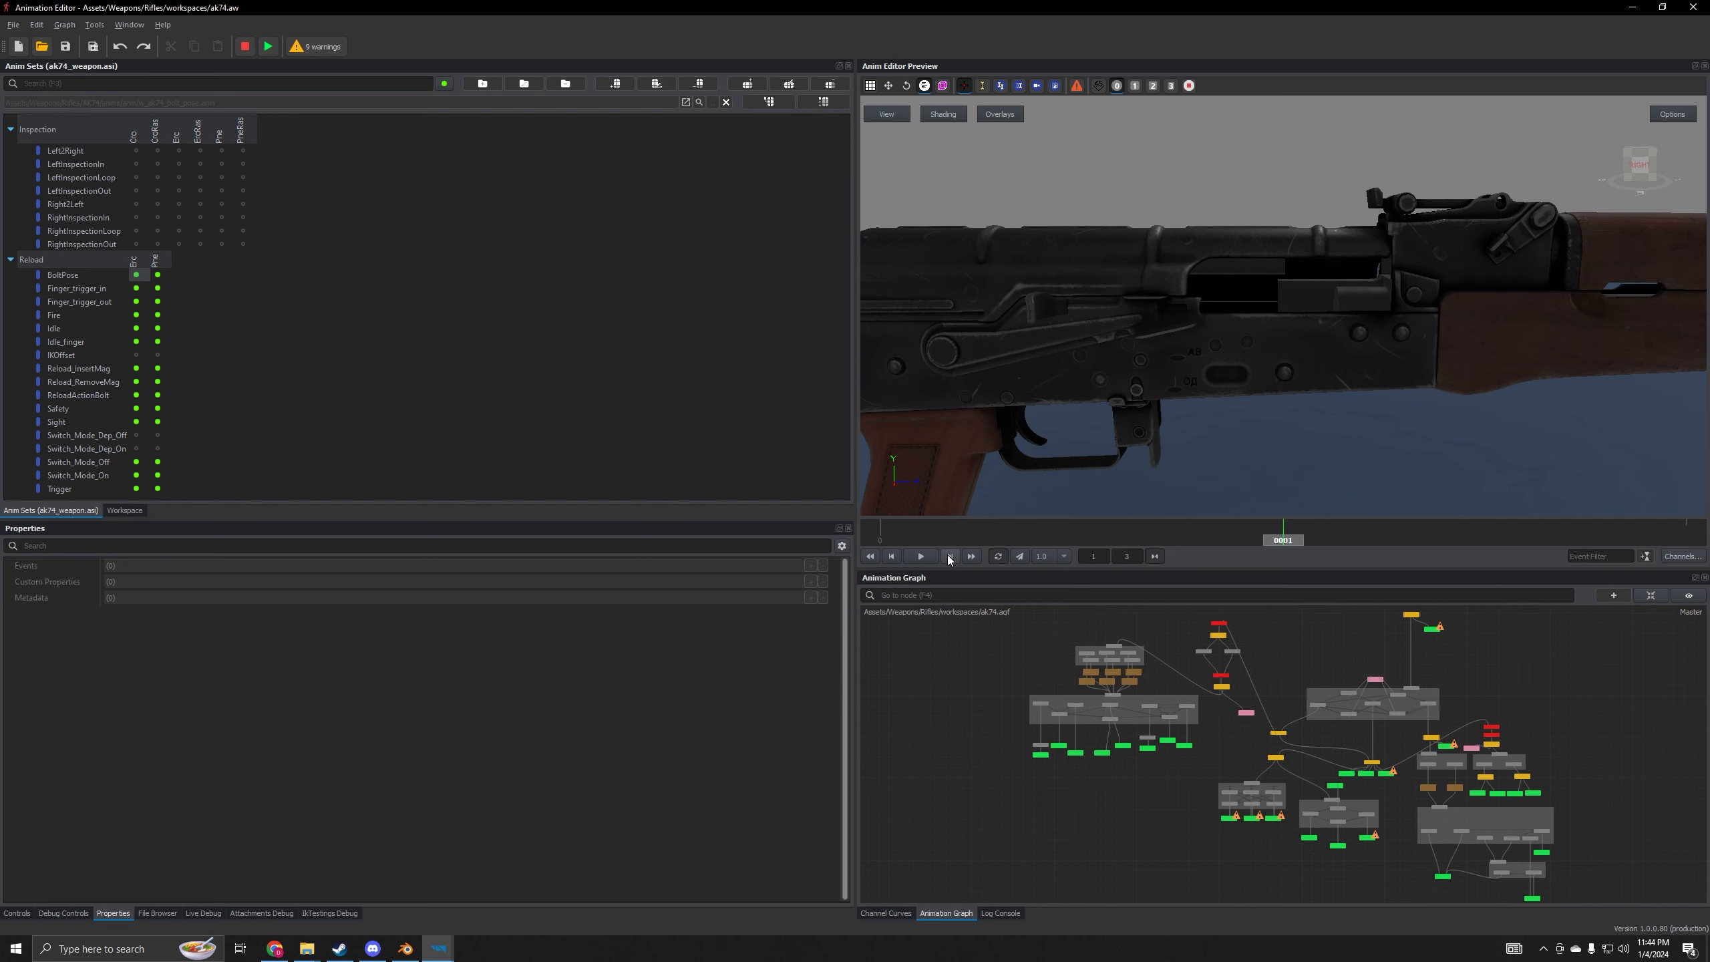
{"action": "left_click", "coordinate": [950, 557]}
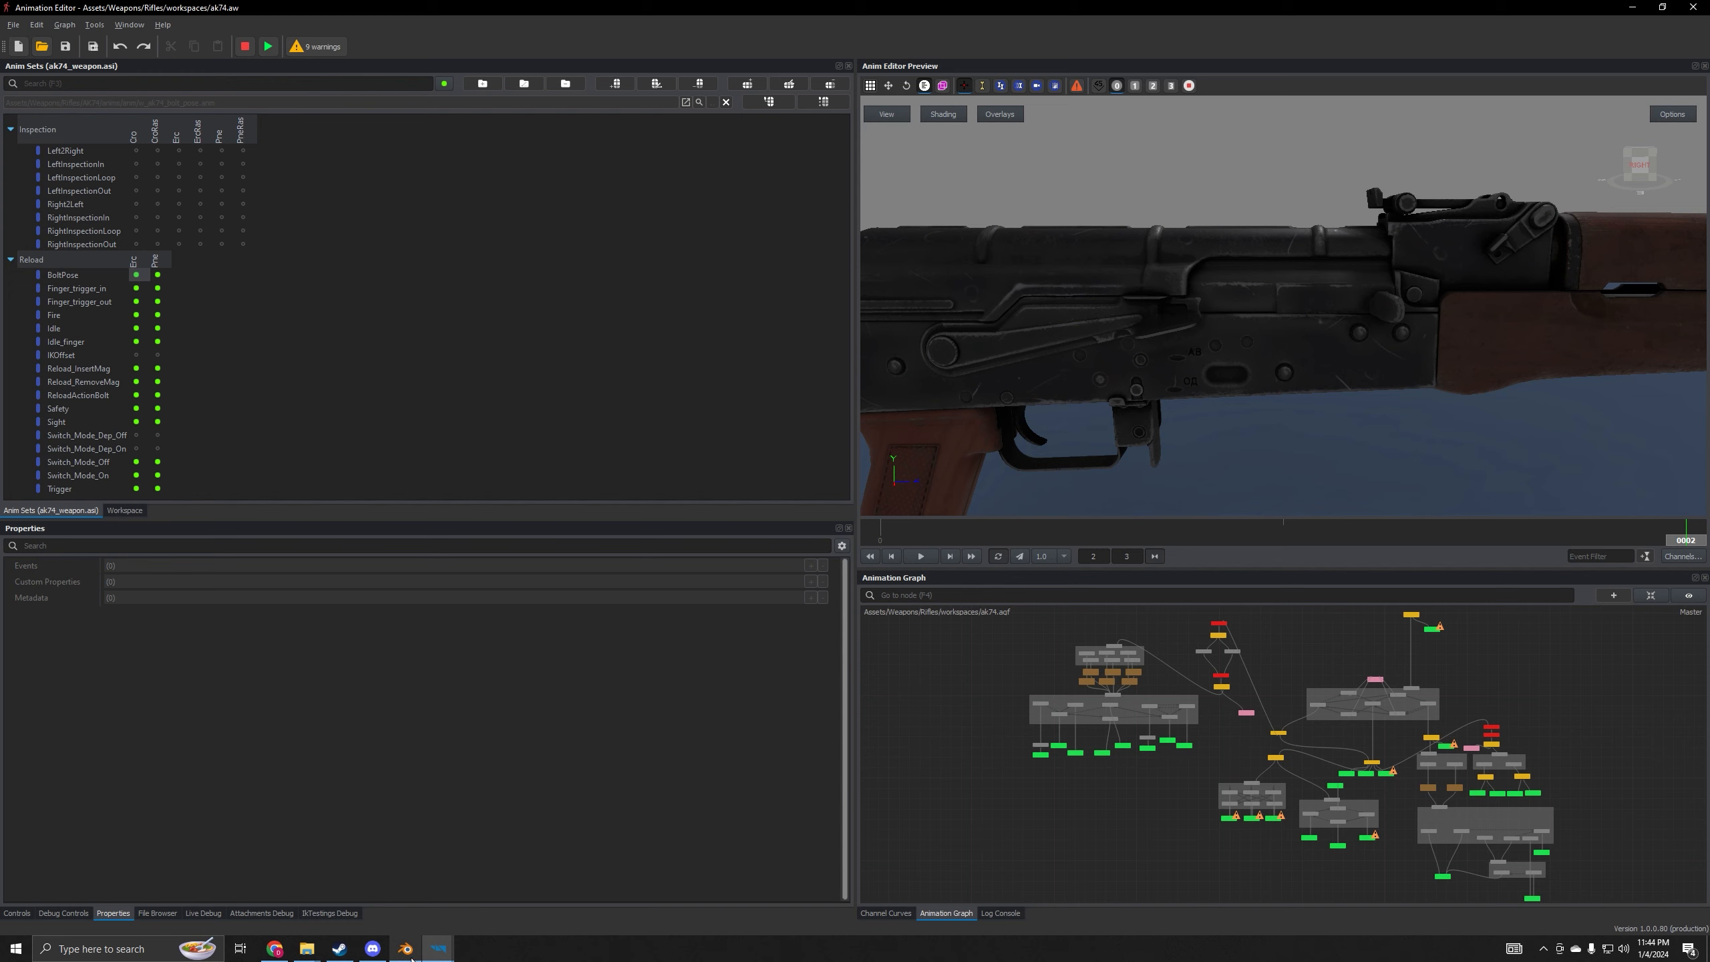
- Switch to Blender, select the rifle's armature and put it in Pose Mode
{"action": "mouse_move", "coordinate": [412, 958]}
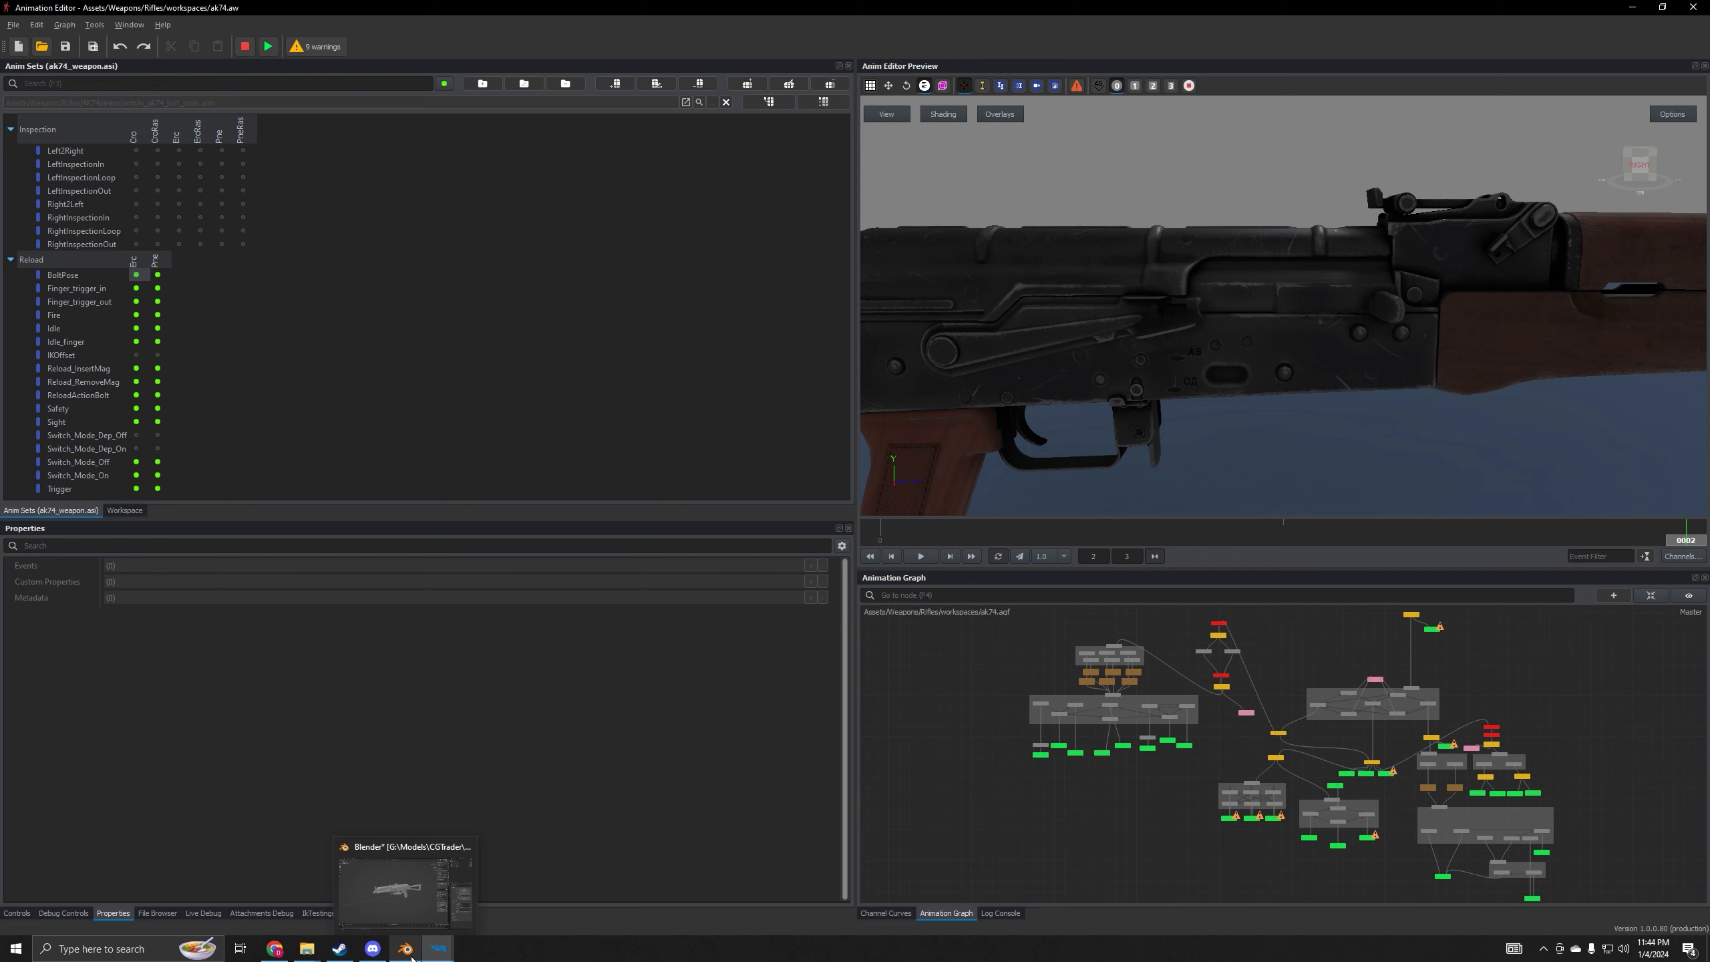
{"action": "left_click", "coordinate": [412, 953]}
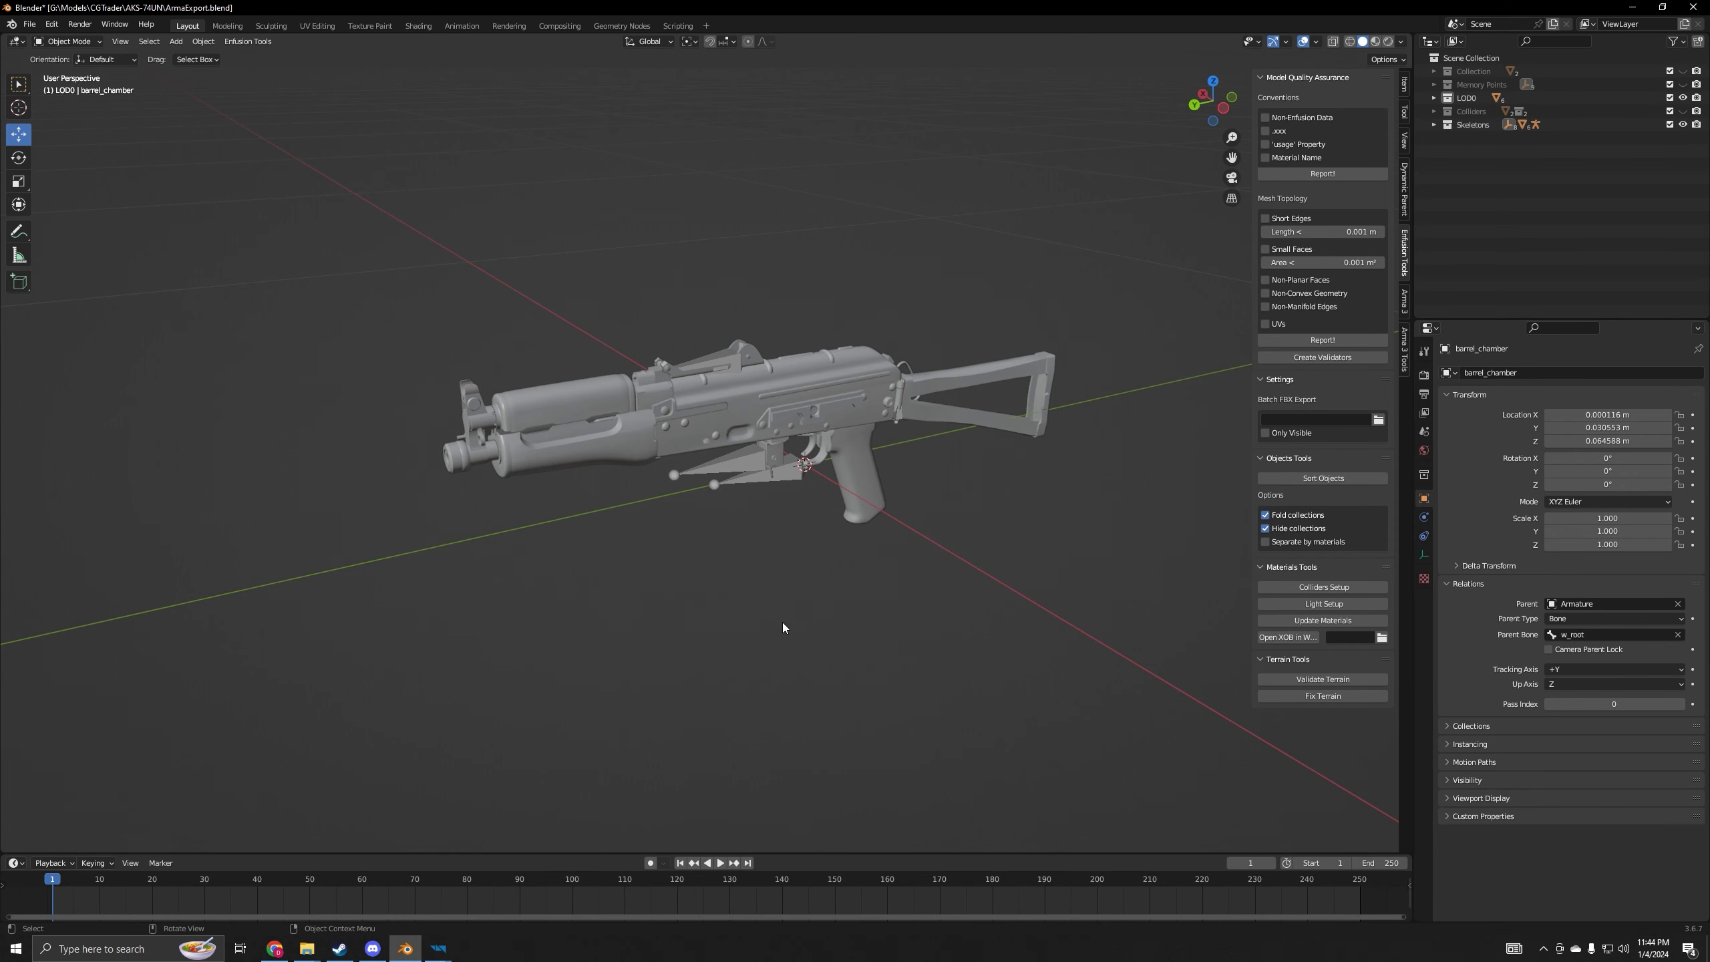
{"action": "middle_click_drag", "start_coordinate": [787, 632], "coordinate": [958, 585]}
{"action": "left_click", "coordinate": [680, 482]}
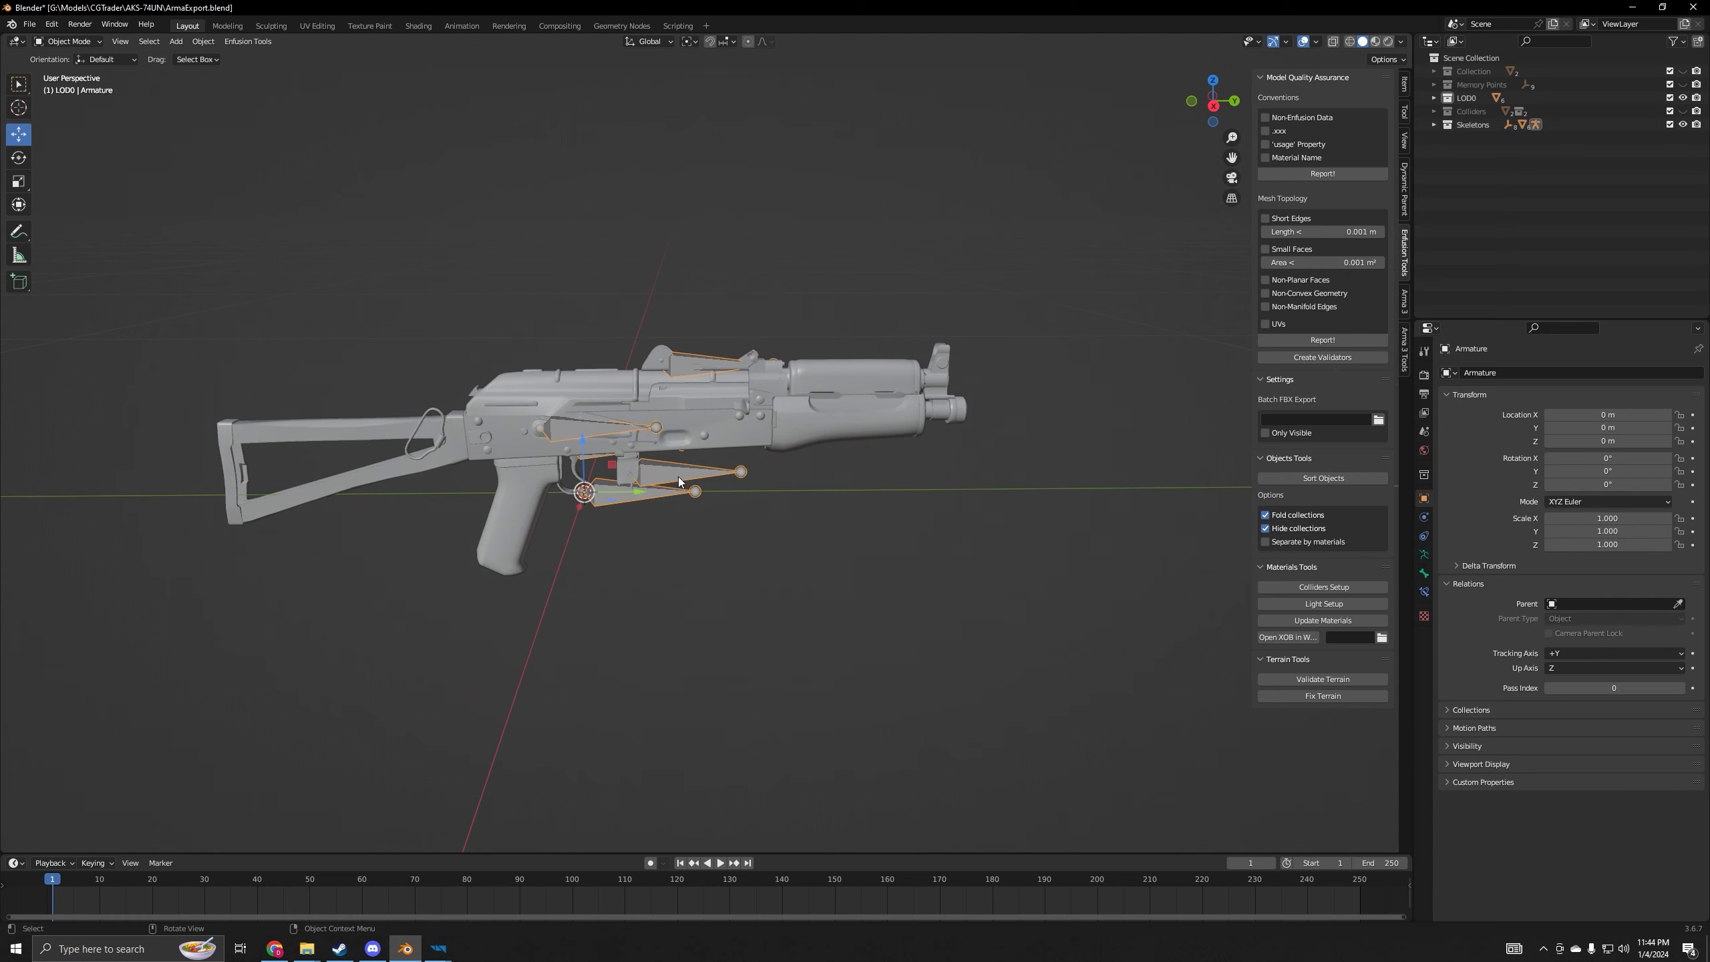
{"action": "left_click", "coordinate": [67, 41]}
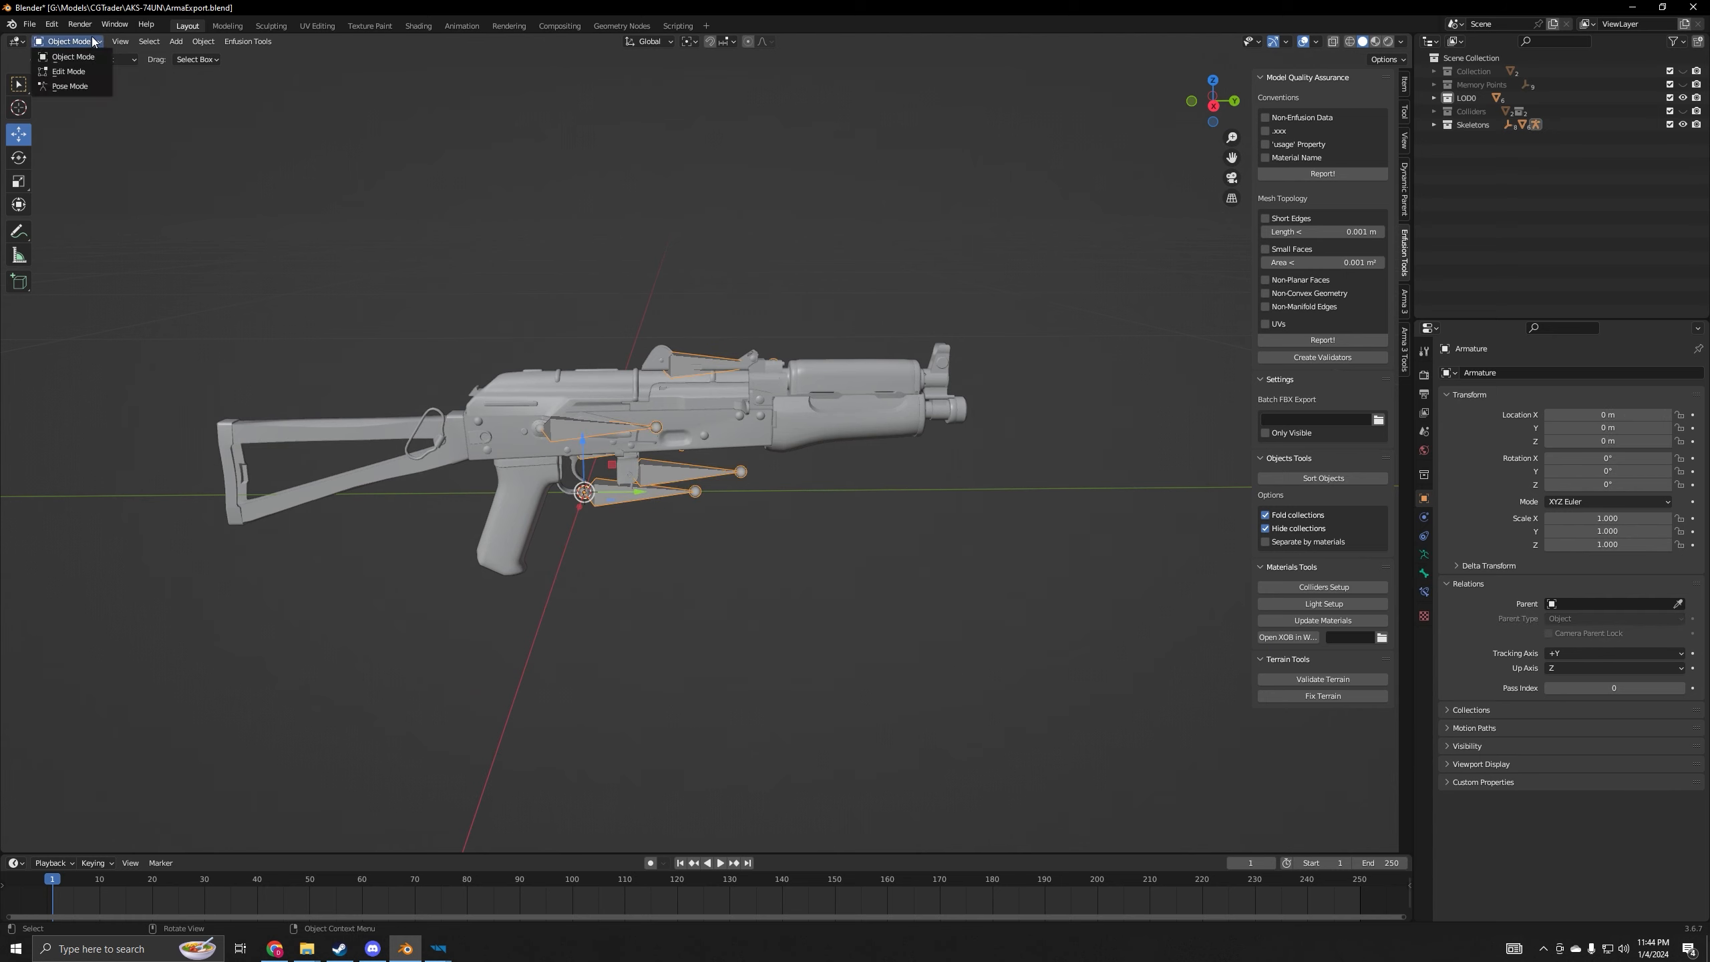
{"action": "left_click", "coordinate": [70, 86]}
{"action": "scroll", "coordinate": [578, 456], "scroll_direction": "up", "scroll_amount": 2}
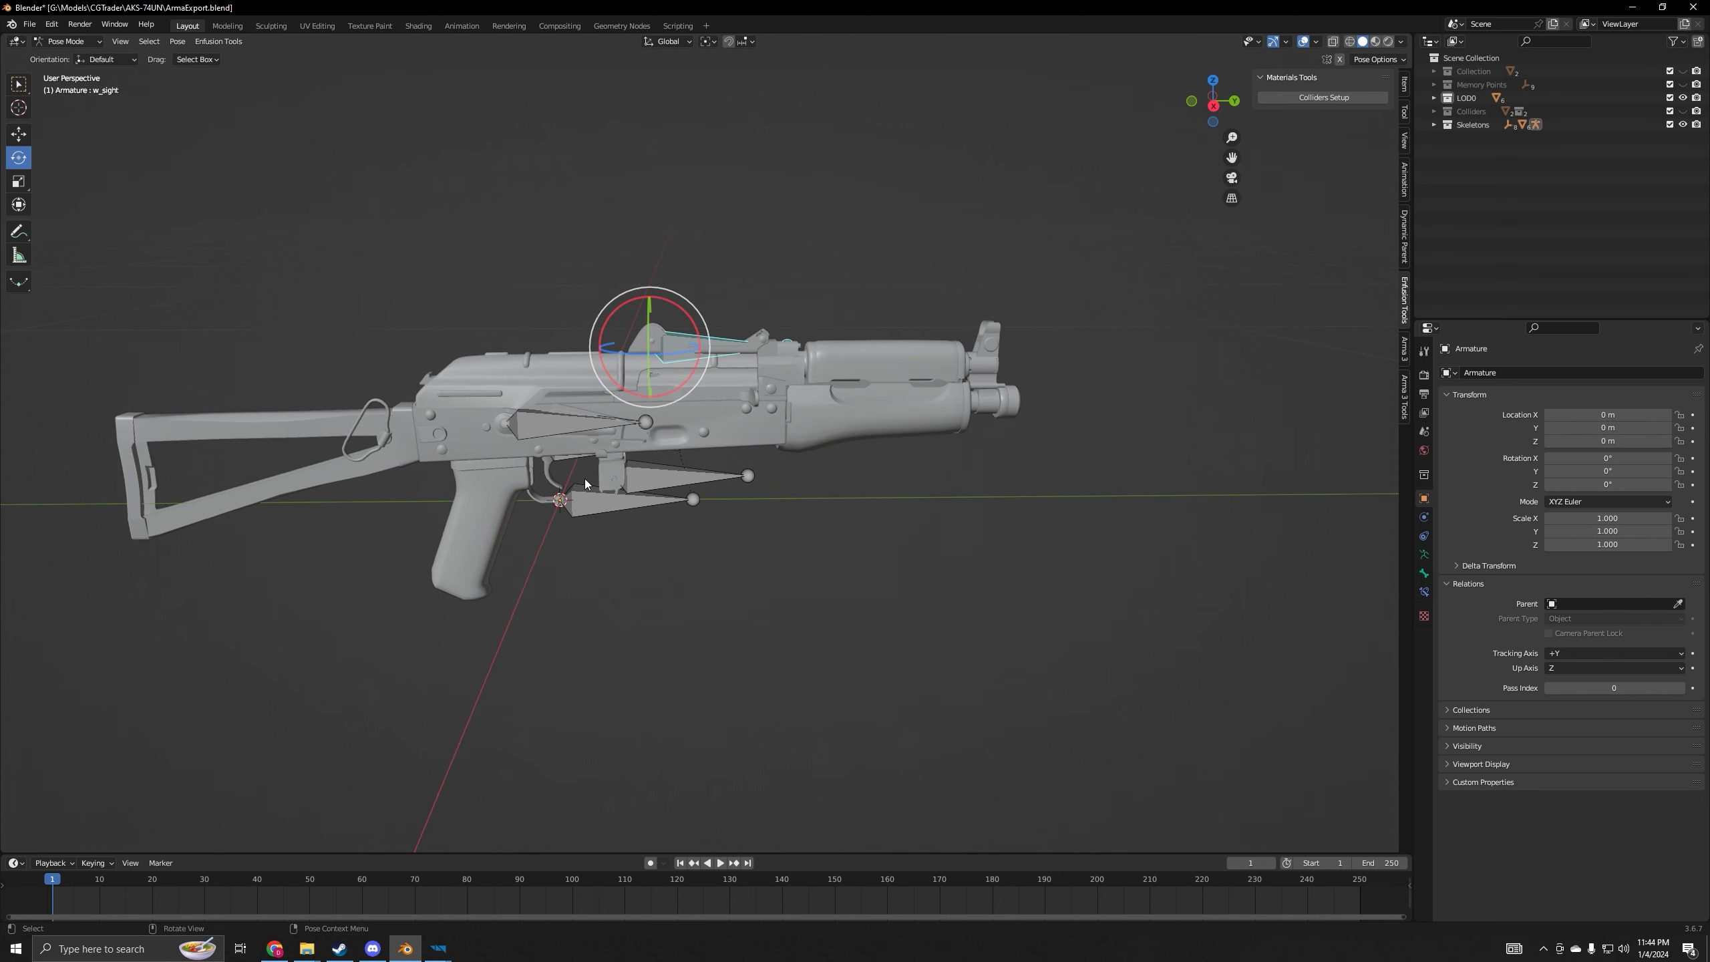
- Change to the Animation workspace and frame the rifle in both of its viewports
{"action": "left_click", "coordinate": [461, 26]}
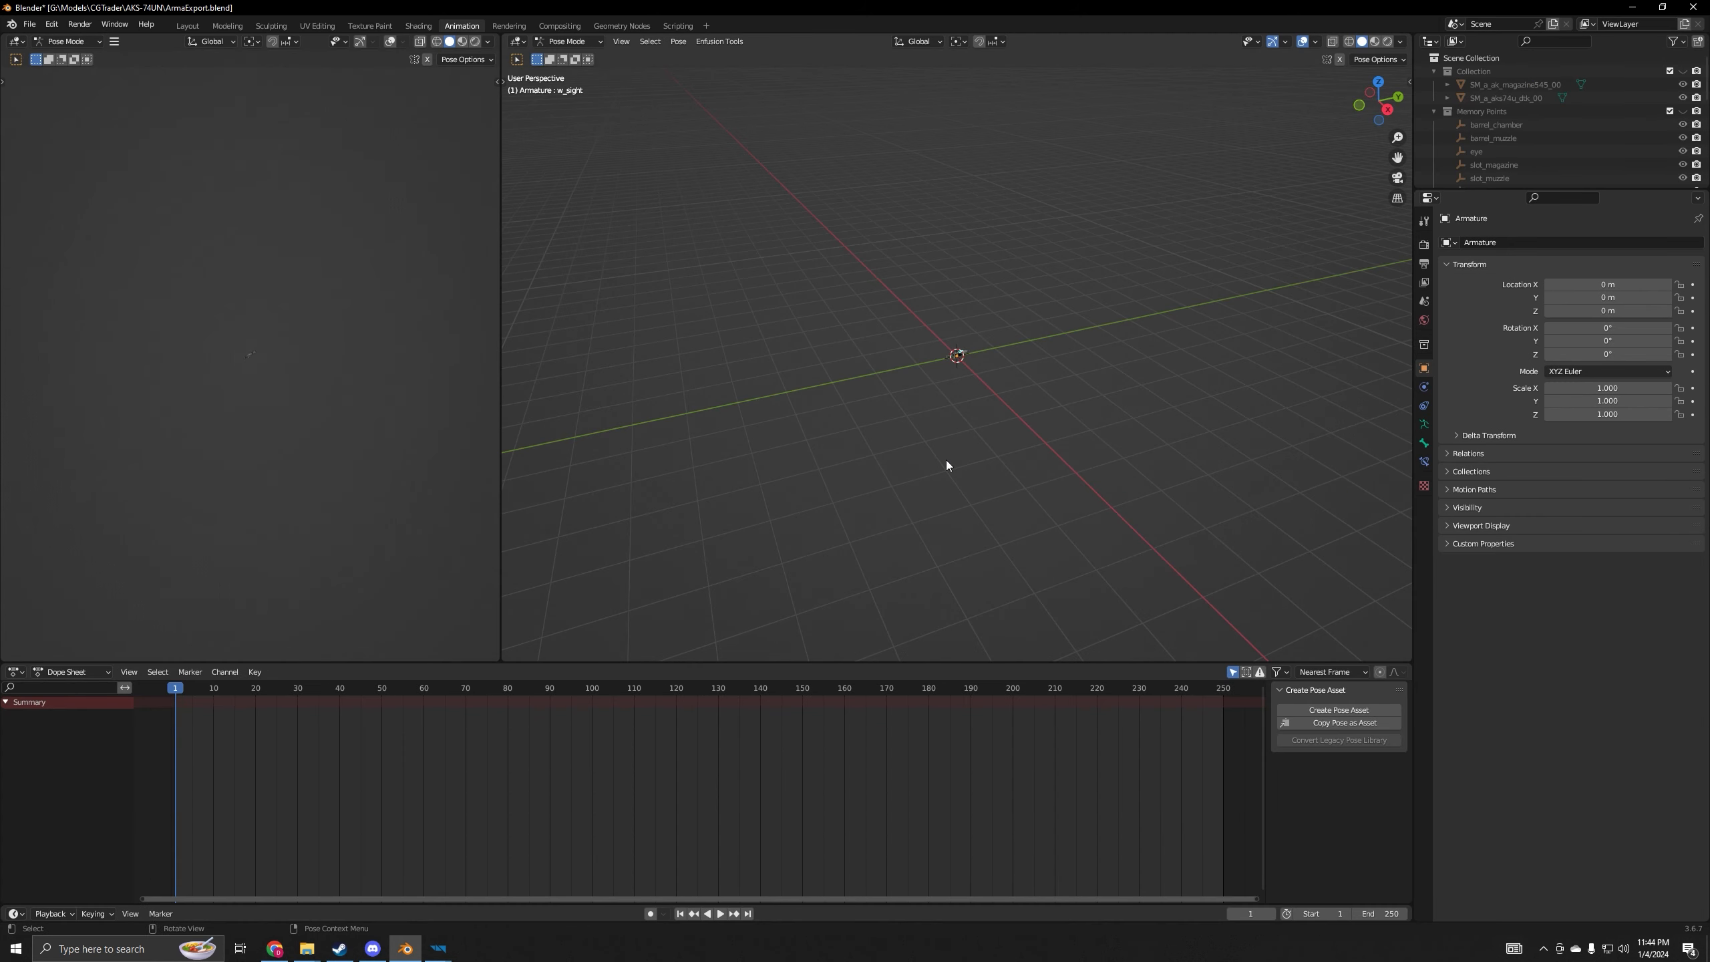
{"action": "middle_click_drag", "start_coordinate": [952, 461], "coordinate": [904, 451]}
{"action": "scroll", "coordinate": [904, 450], "scroll_direction": "up", "scroll_amount": 1}
{"action": "scroll", "coordinate": [267, 356], "scroll_direction": "up", "scroll_amount": 20}
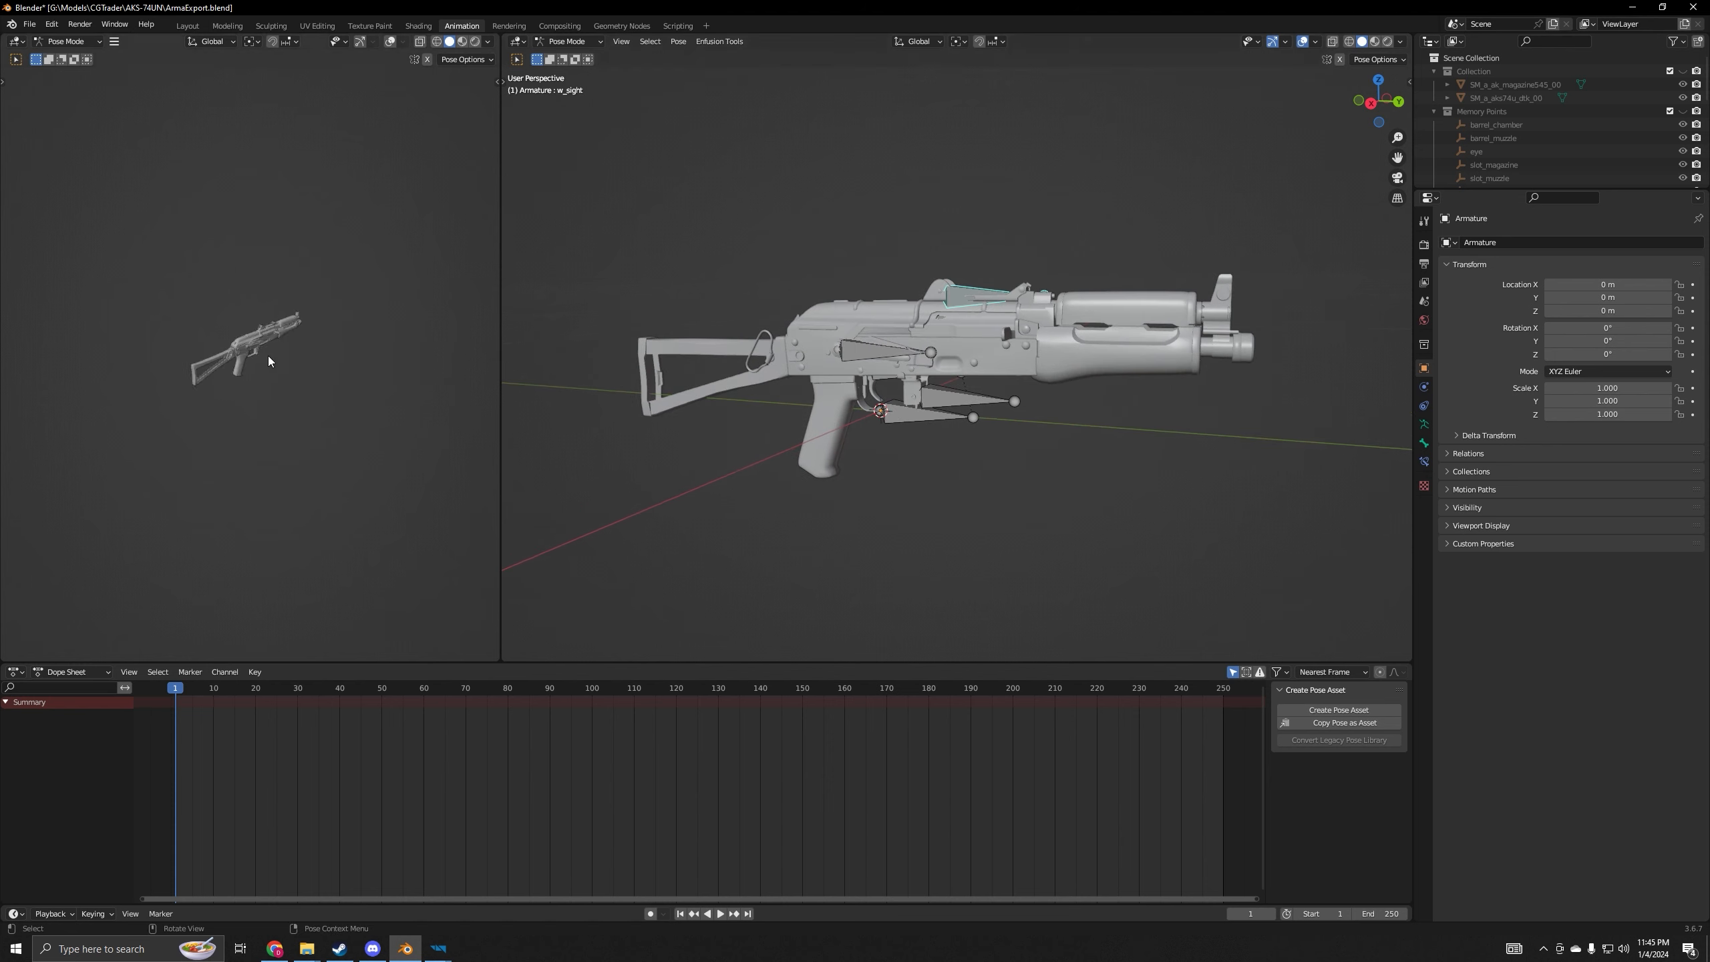
{"action": "middle_click_drag", "start_coordinate": [270, 356], "coordinate": [251, 406]}
{"action": "scroll", "coordinate": [246, 403], "scroll_direction": "up", "scroll_amount": 1}
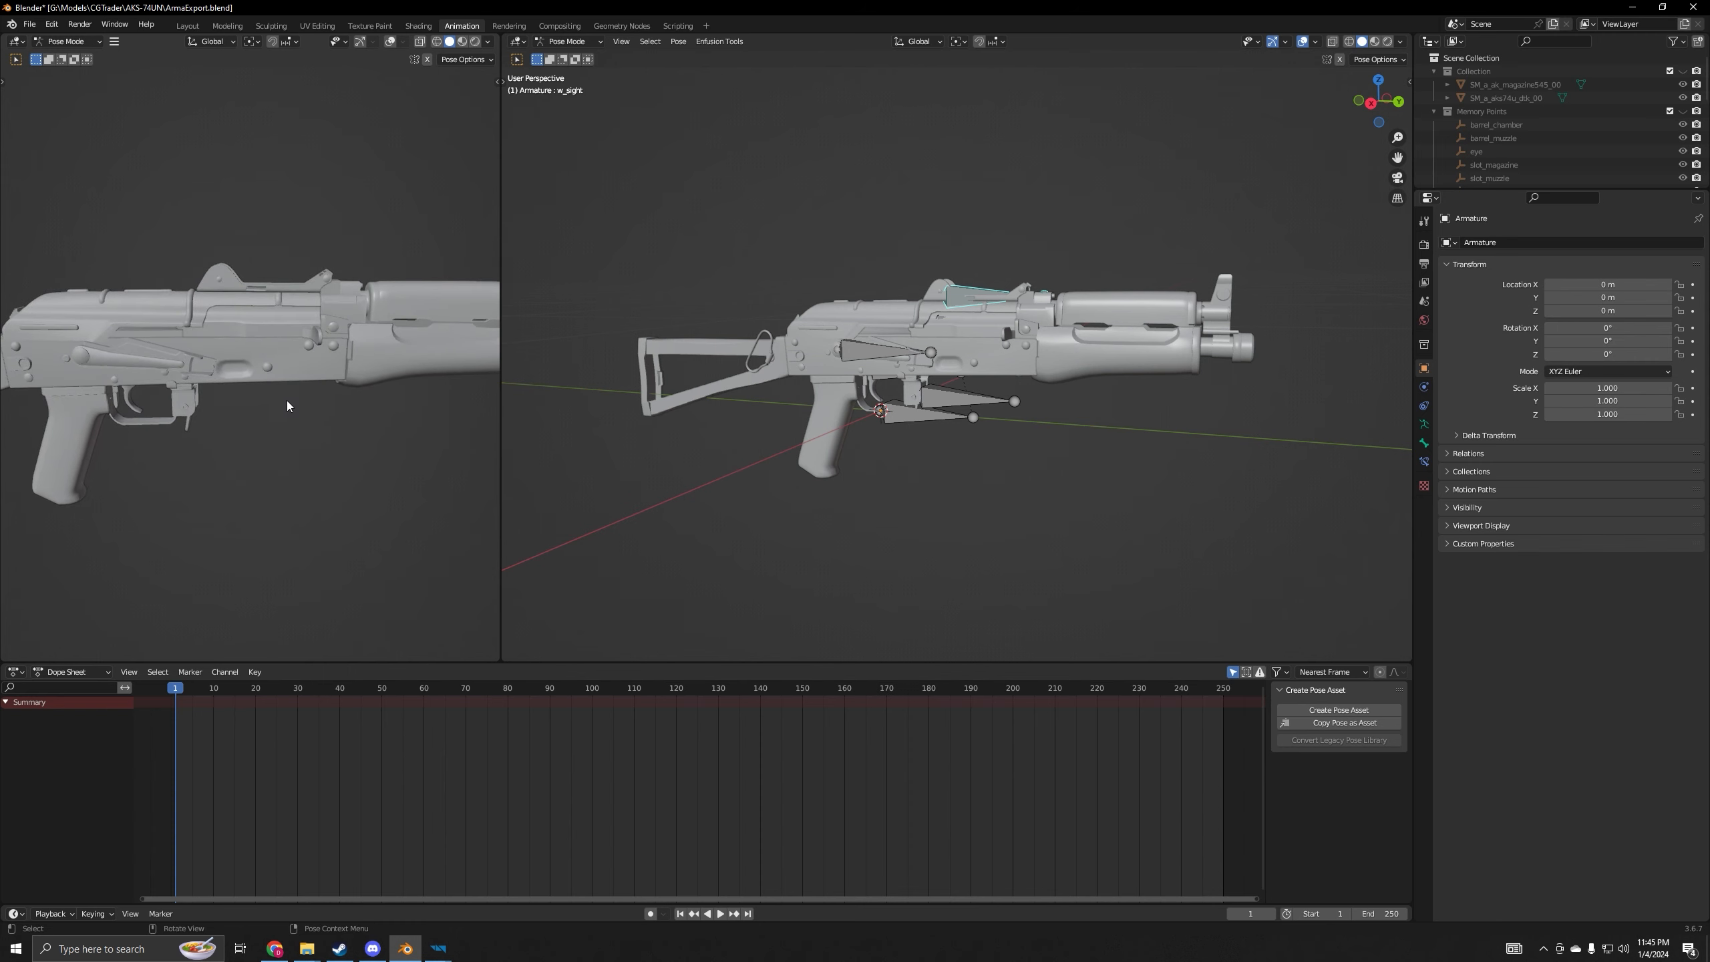
{"action": "scroll", "coordinate": [1161, 387], "scroll_direction": "up", "scroll_amount": 2}
{"action": "middle_click_drag", "start_coordinate": [1052, 417], "coordinate": [1082, 442]}
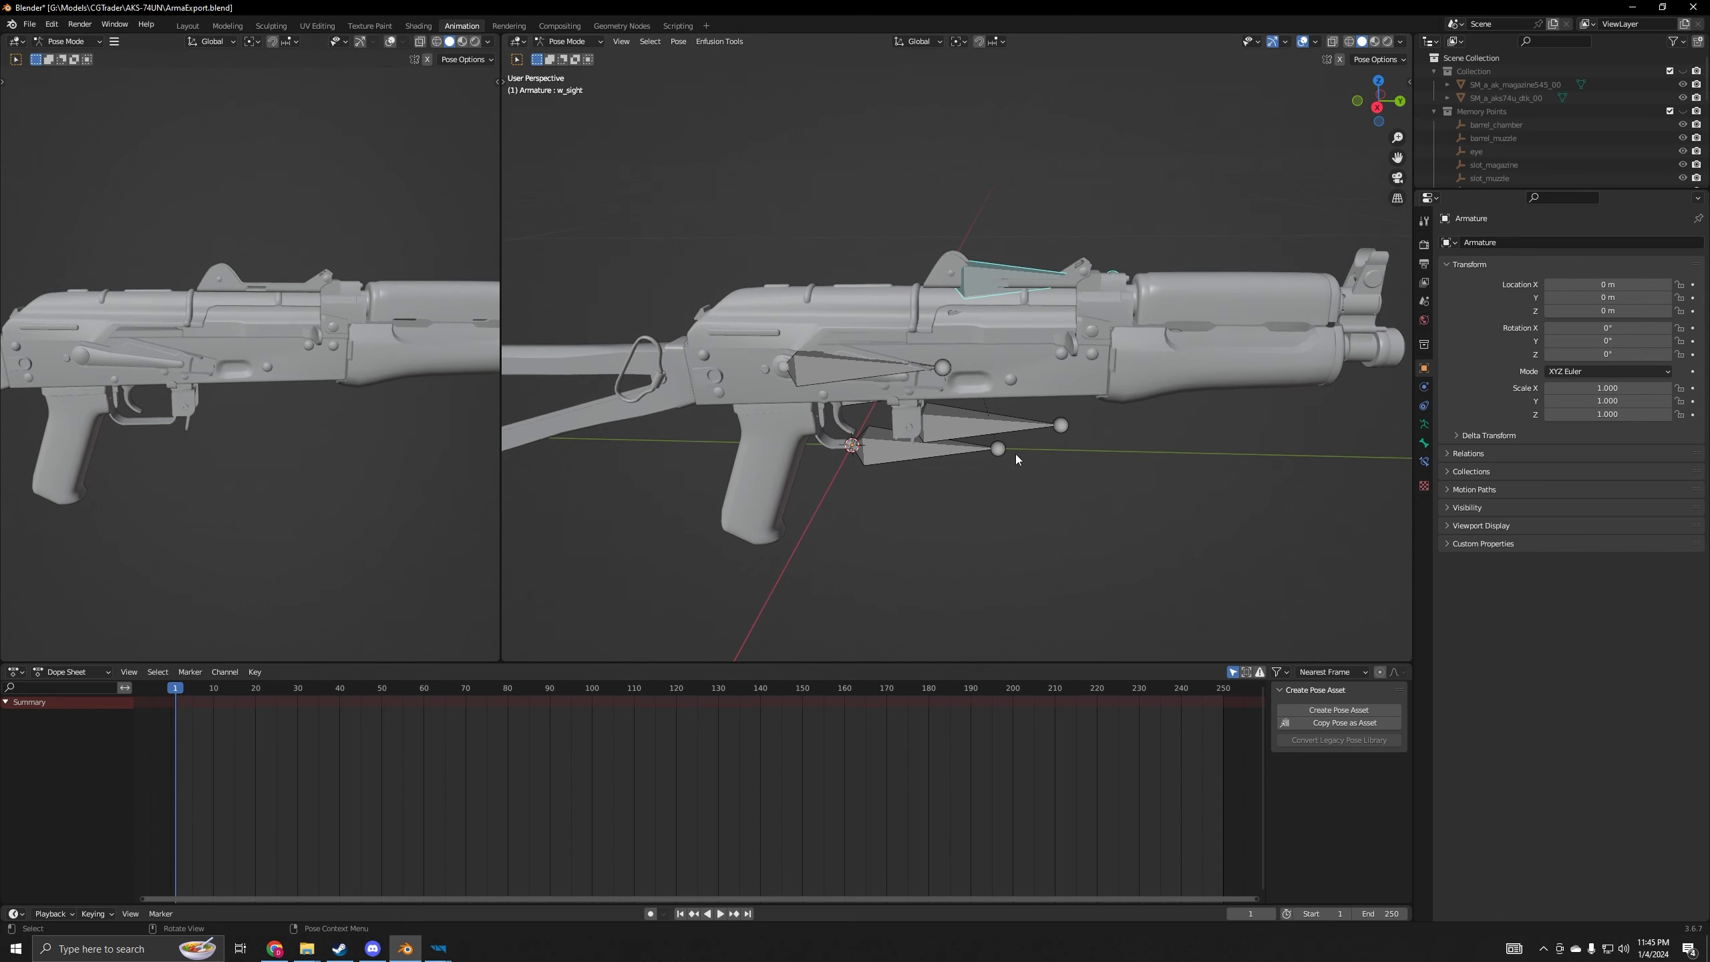
{"action": "middle_click_drag", "start_coordinate": [986, 470], "coordinate": [991, 469]}
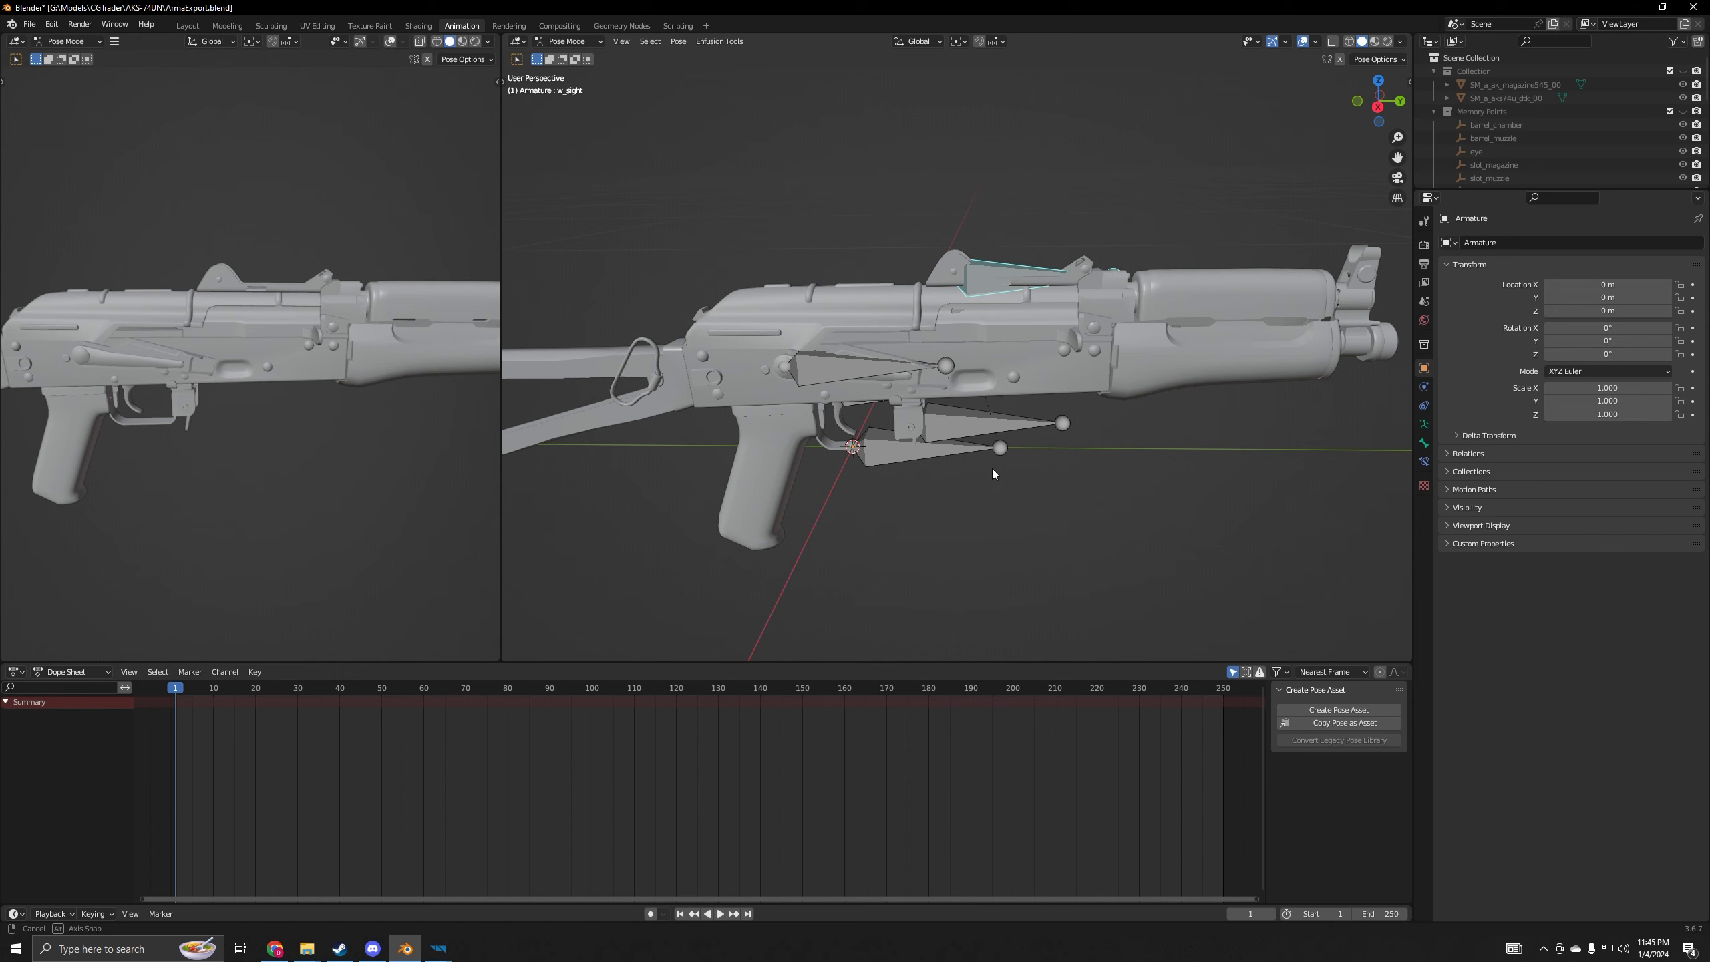
- Change the Dope Sheet to the Action Editor mode
{"action": "left_click", "coordinate": [65, 673]}
{"action": "left_click", "coordinate": [63, 676]}
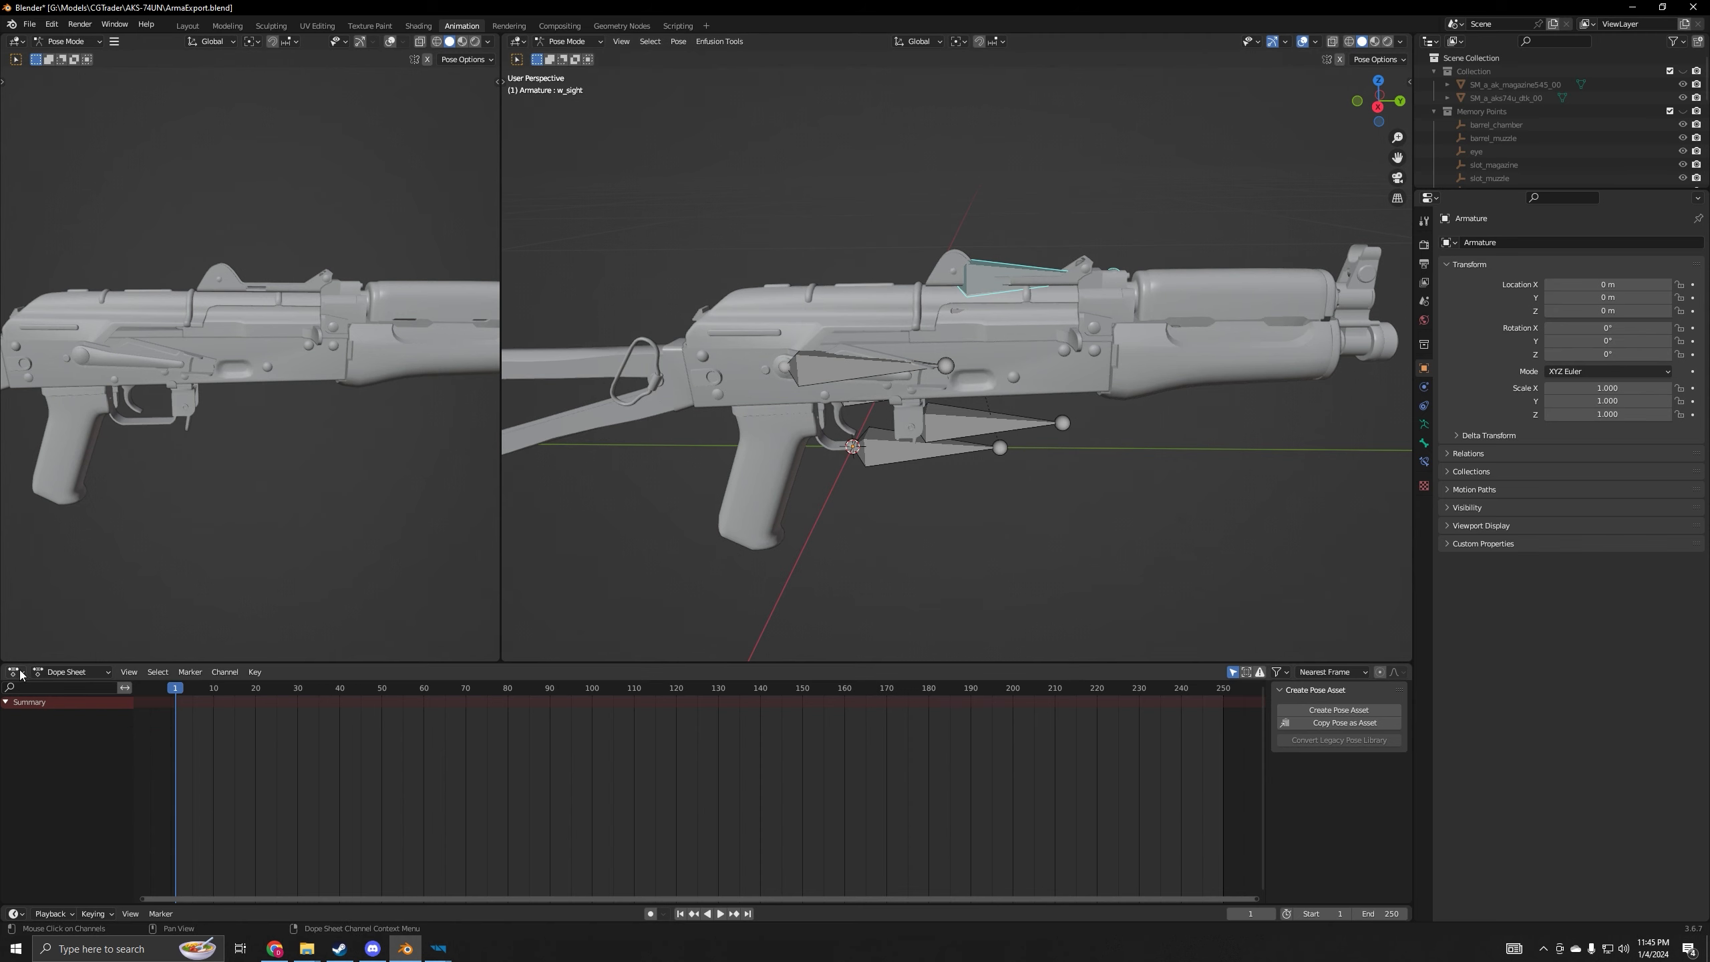
{"action": "left_click", "coordinate": [18, 674]}
{"action": "left_click", "coordinate": [18, 674]}
{"action": "left_click", "coordinate": [71, 671]}
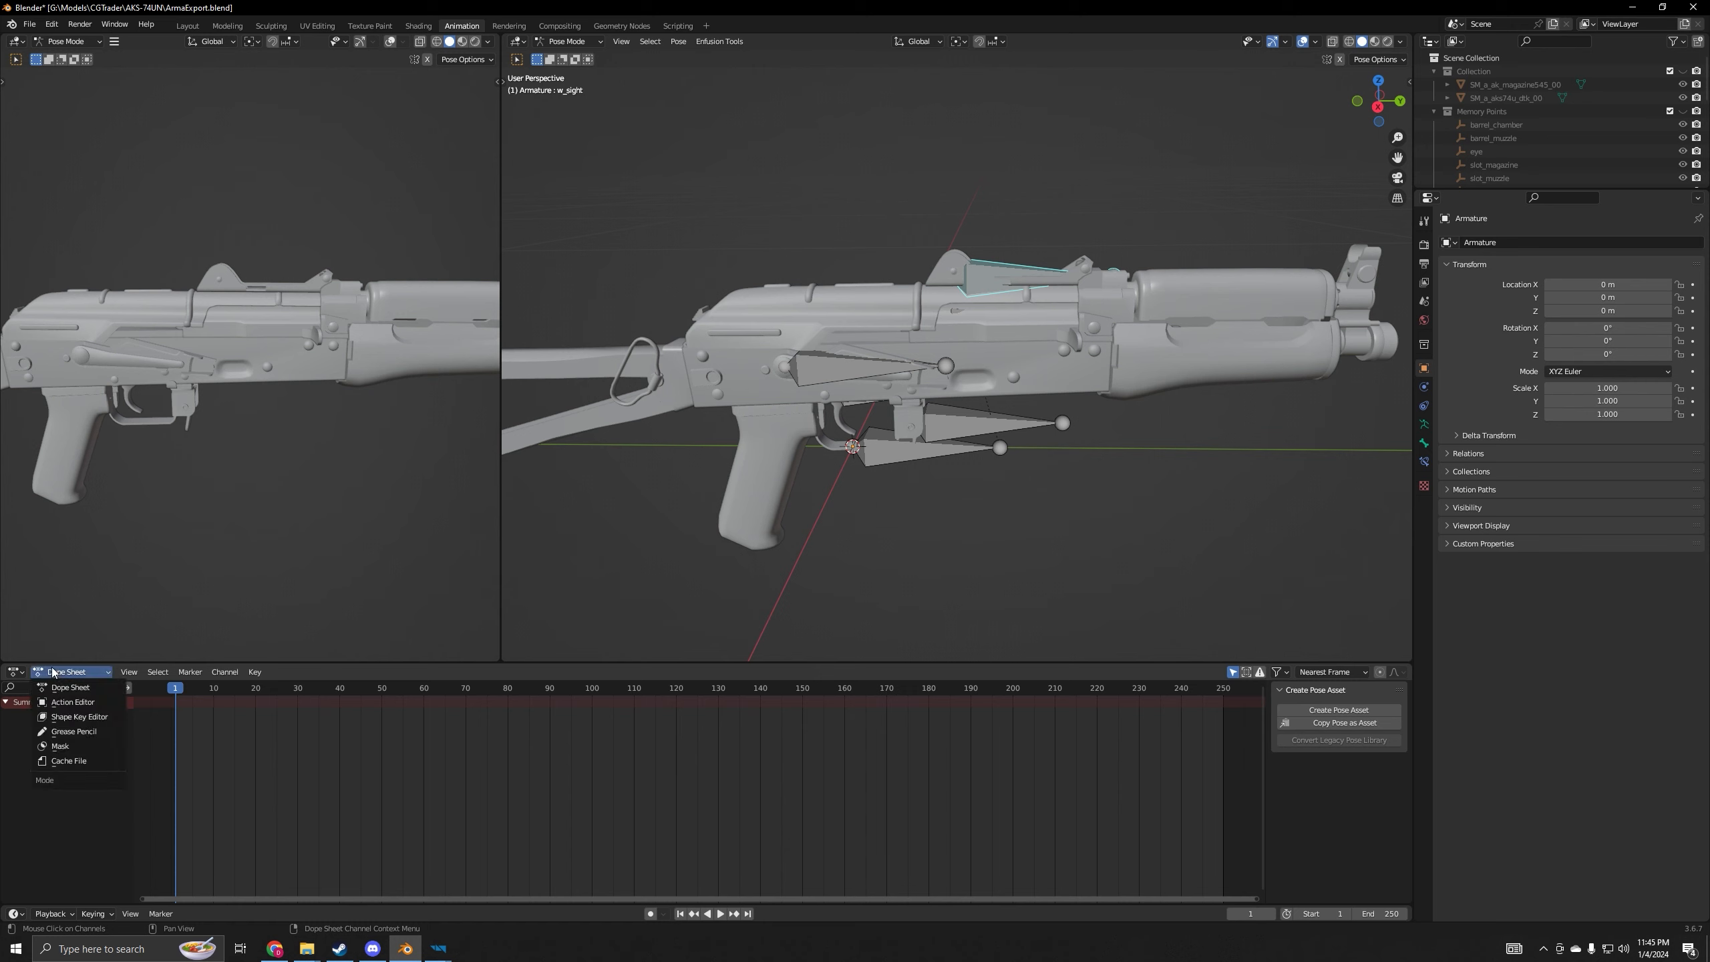
{"action": "left_click", "coordinate": [67, 699]}
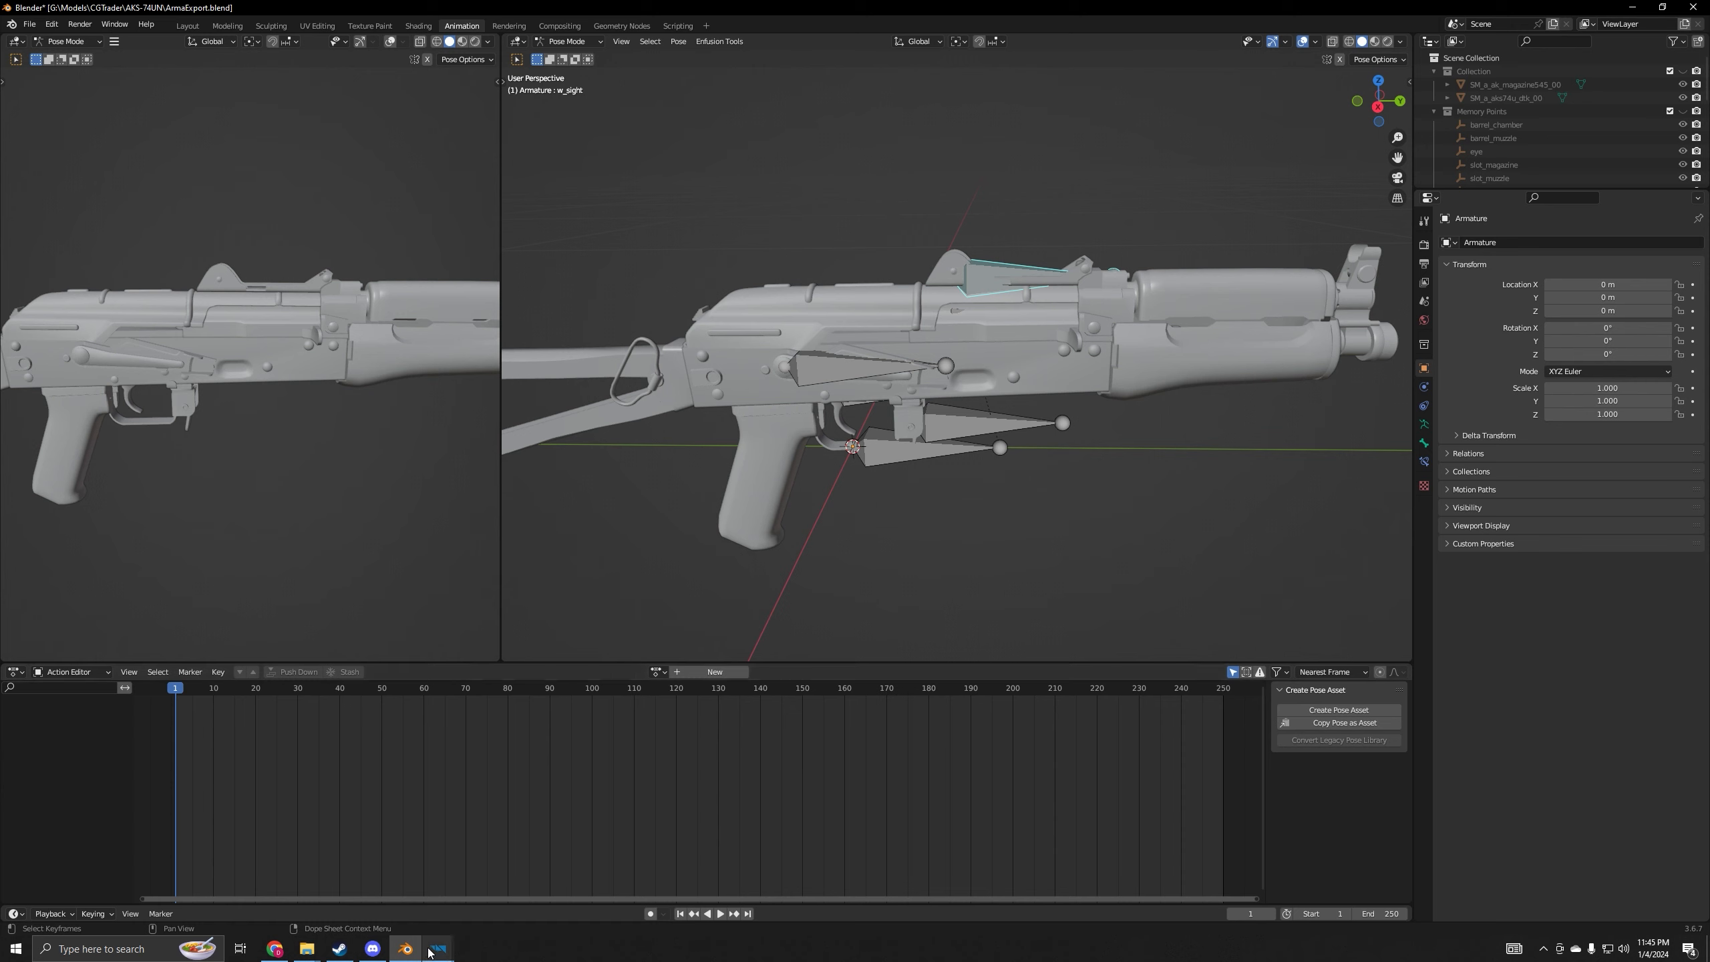
- Check the file name of the BoltPose animation in the Animation Editor and return to Blender
{"action": "mouse_move", "coordinate": [438, 948]}
{"action": "left_click", "coordinate": [559, 880]}
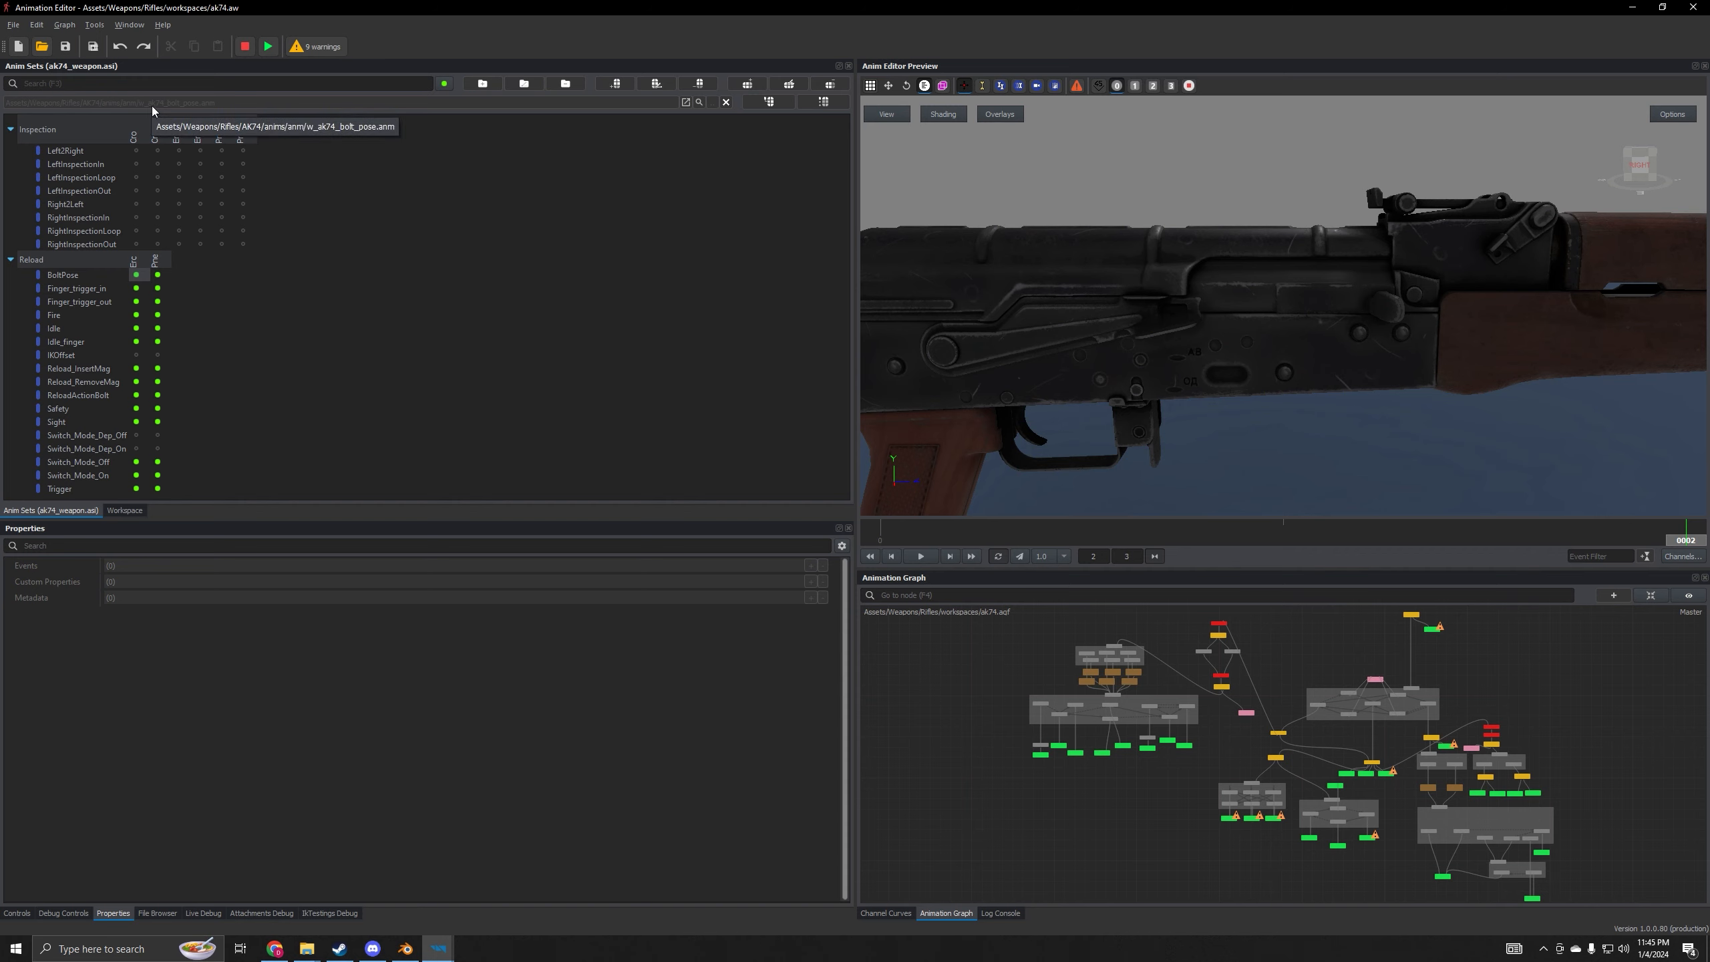
{"action": "left_click", "coordinate": [406, 950]}
- Create a new action named w_aks74u_bolt_pose and give it a fake user
{"action": "double_click", "coordinate": [690, 676]}
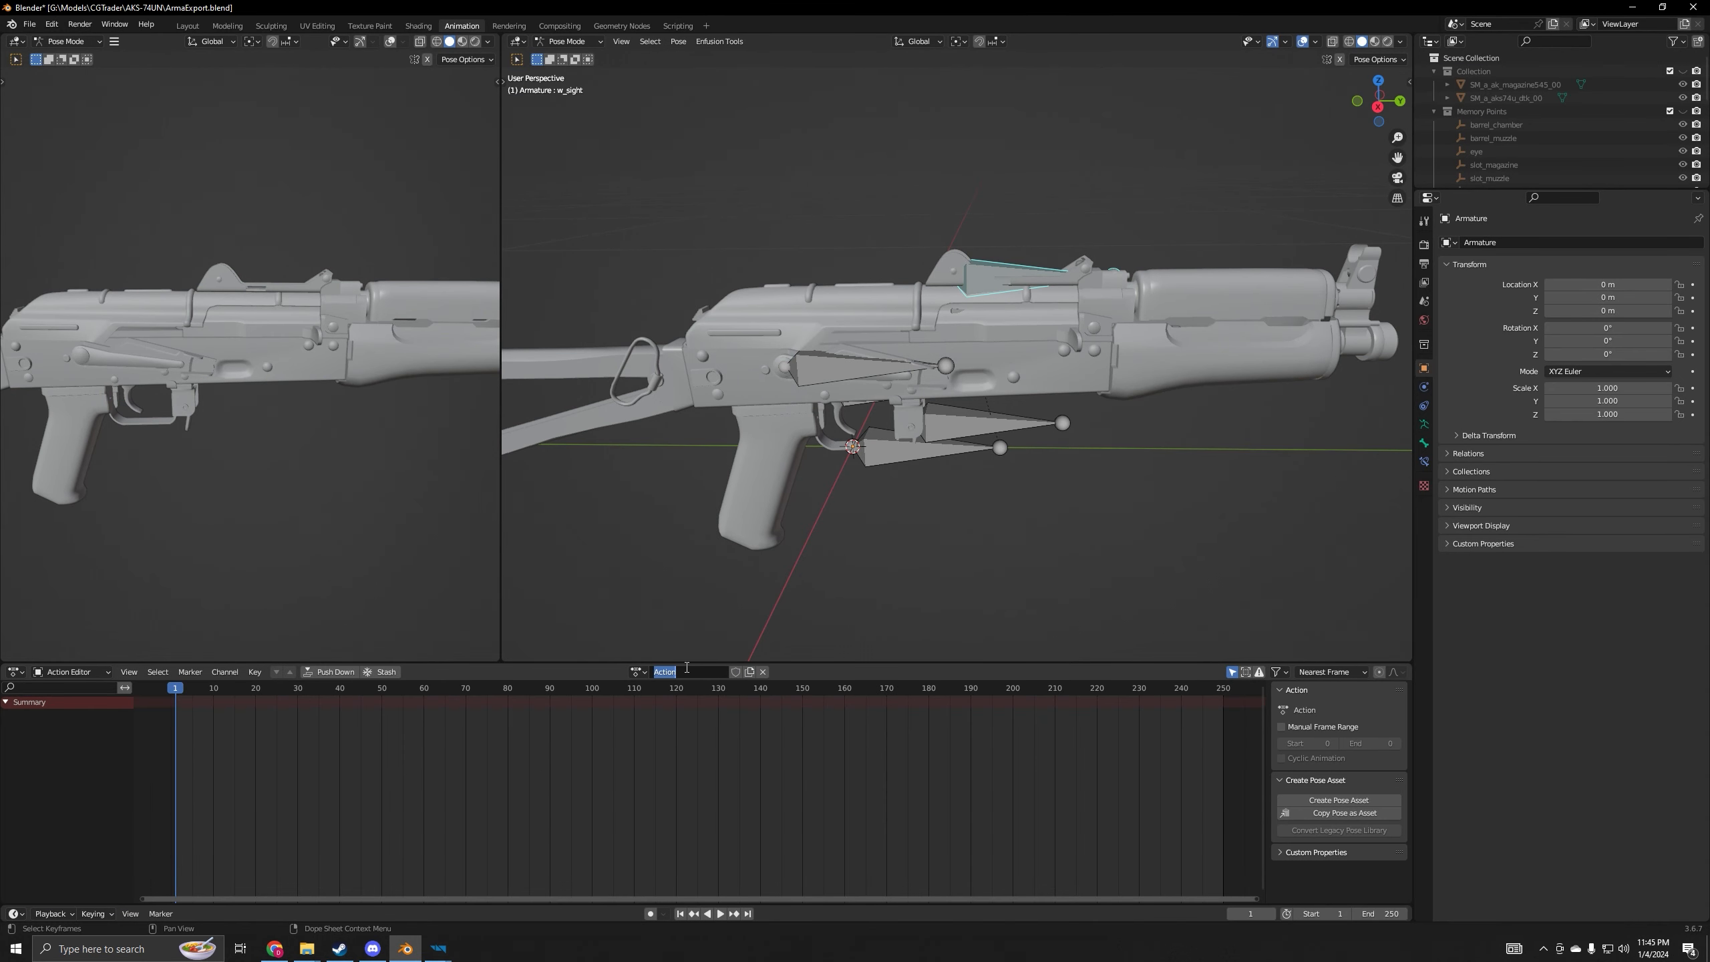
{"action": "type", "text": "w_aks"}
{"action": "type", "text": "74"}
{"action": "type", "text": "s"}
{"action": "type", "text": "_bolt_pose"}
{"action": "key", "text": "Return"}
{"action": "left_click", "coordinate": [736, 672]}
- Set the scene's frame range to start at 0 and end at 10, and go to frame 0
{"action": "left_click", "coordinate": [1330, 914]}
{"action": "type", "text": "0"}
{"action": "key", "text": "Return"}
{"action": "left_click", "coordinate": [1384, 914]}
{"action": "type", "text": "10"}
{"action": "key", "text": "Return"}
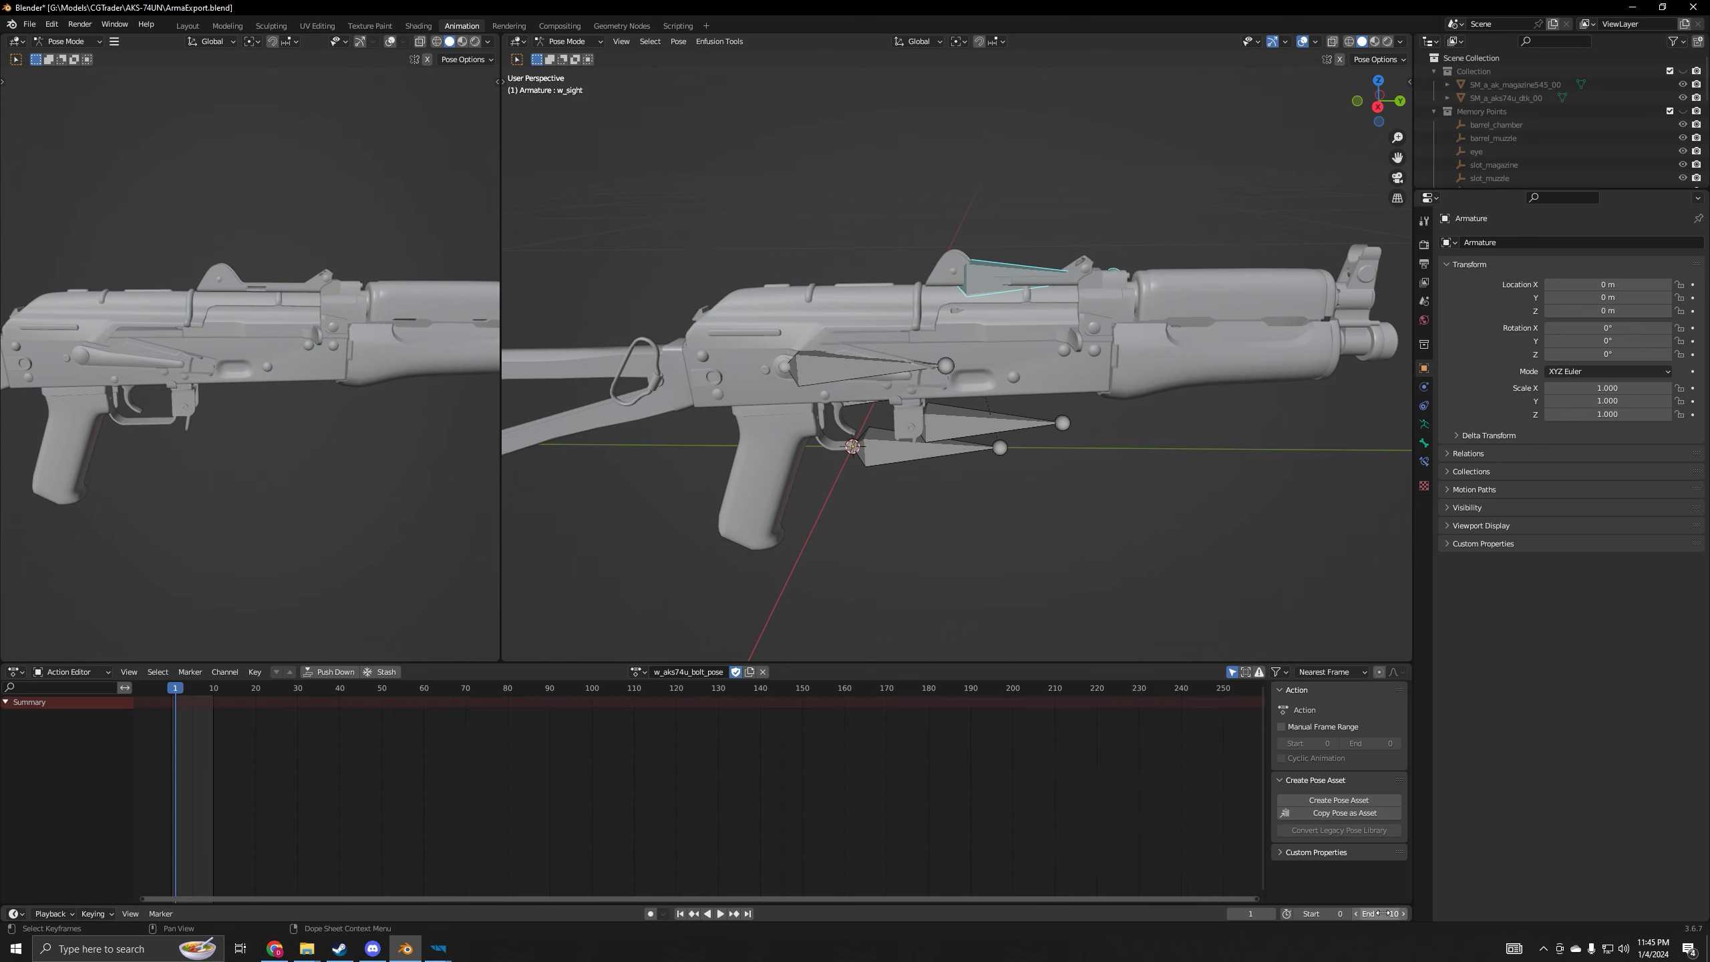
{"action": "scroll", "coordinate": [405, 774], "scroll_direction": "up", "scroll_amount": 5}
{"action": "middle_click_drag", "start_coordinate": [461, 781], "coordinate": [1144, 781]}
{"action": "scroll", "coordinate": [670, 753], "scroll_direction": "up", "scroll_amount": 15}
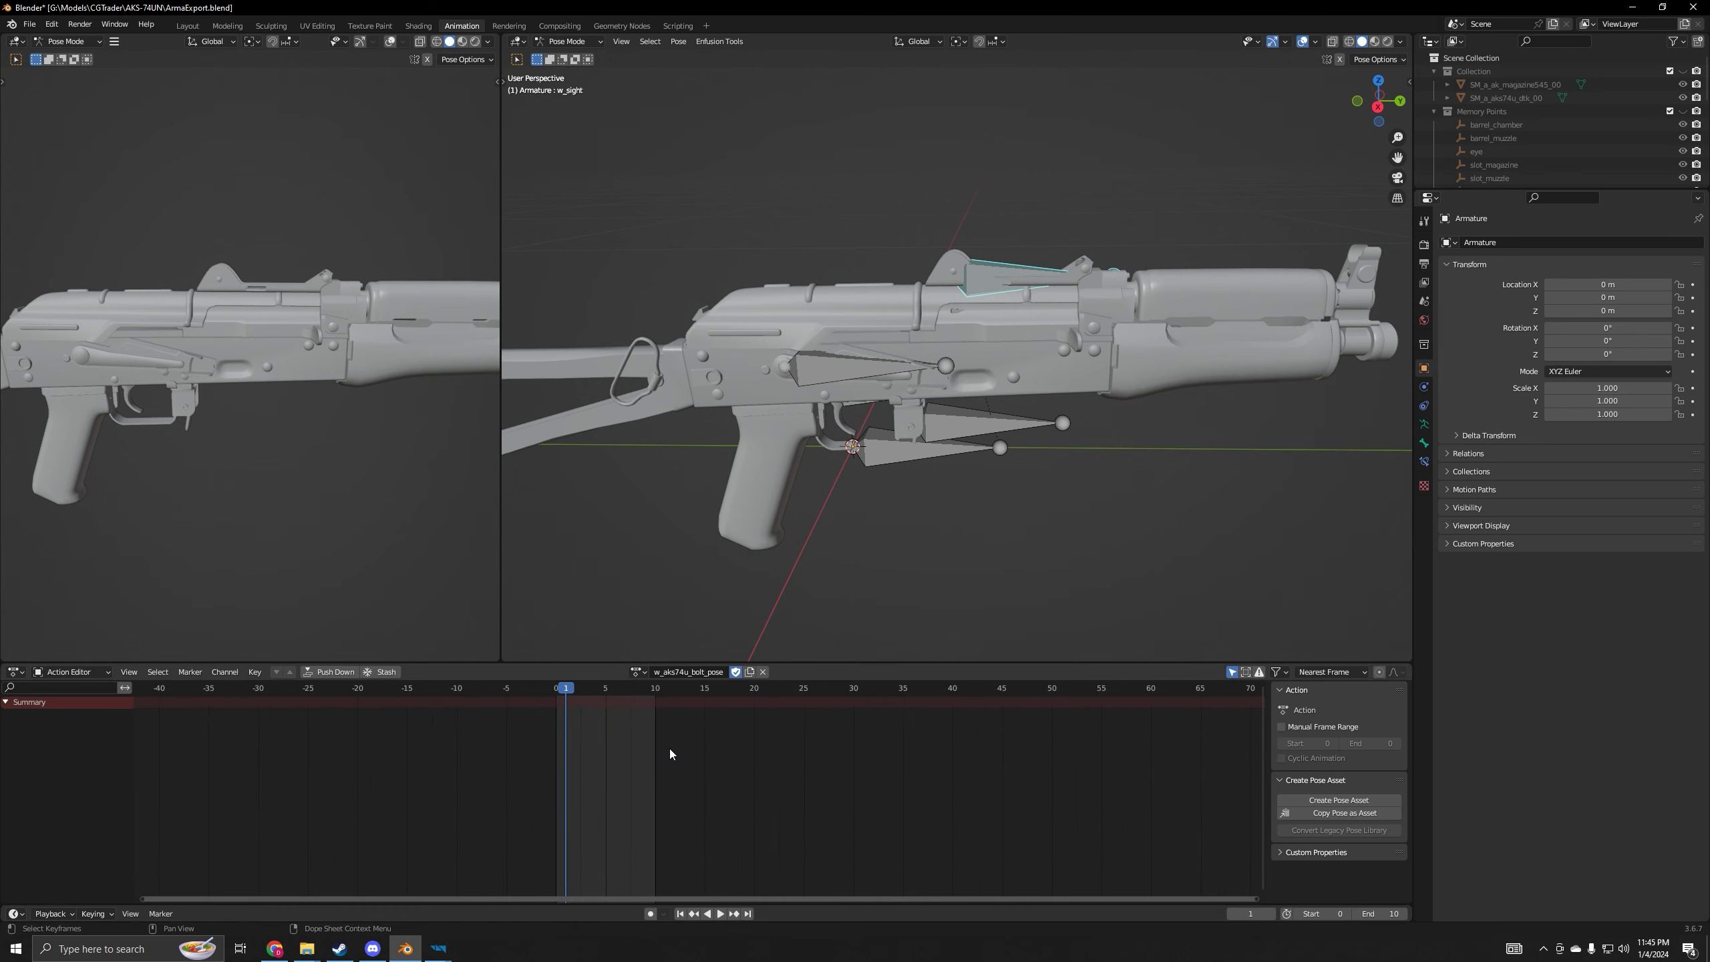
{"action": "middle_click_drag", "start_coordinate": [578, 744], "coordinate": [871, 757]}
{"action": "scroll", "coordinate": [832, 753], "scroll_direction": "up", "scroll_amount": 3}
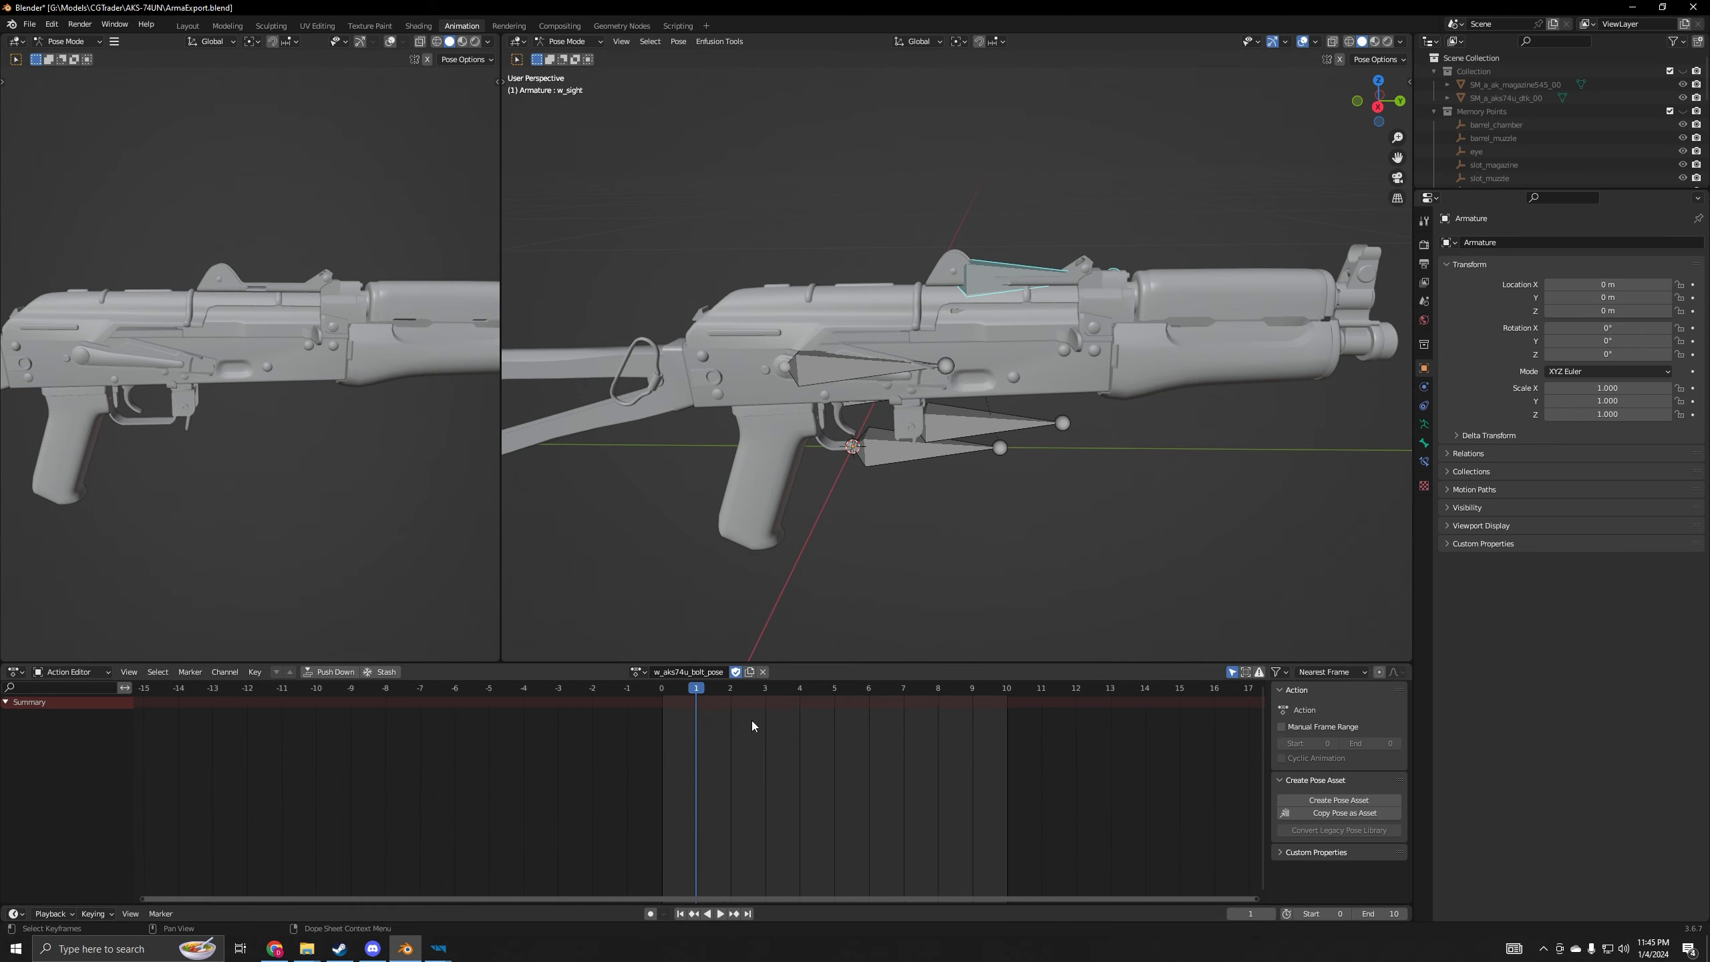
{"action": "key", "text": "space"}
{"action": "key", "text": "space"}
- Check the first frame of the reference BoltPose in the Animation Editor, and set Blender's main viewport to the right orthographic view
{"action": "middle_click_drag", "start_coordinate": [927, 489], "coordinate": [808, 642]}
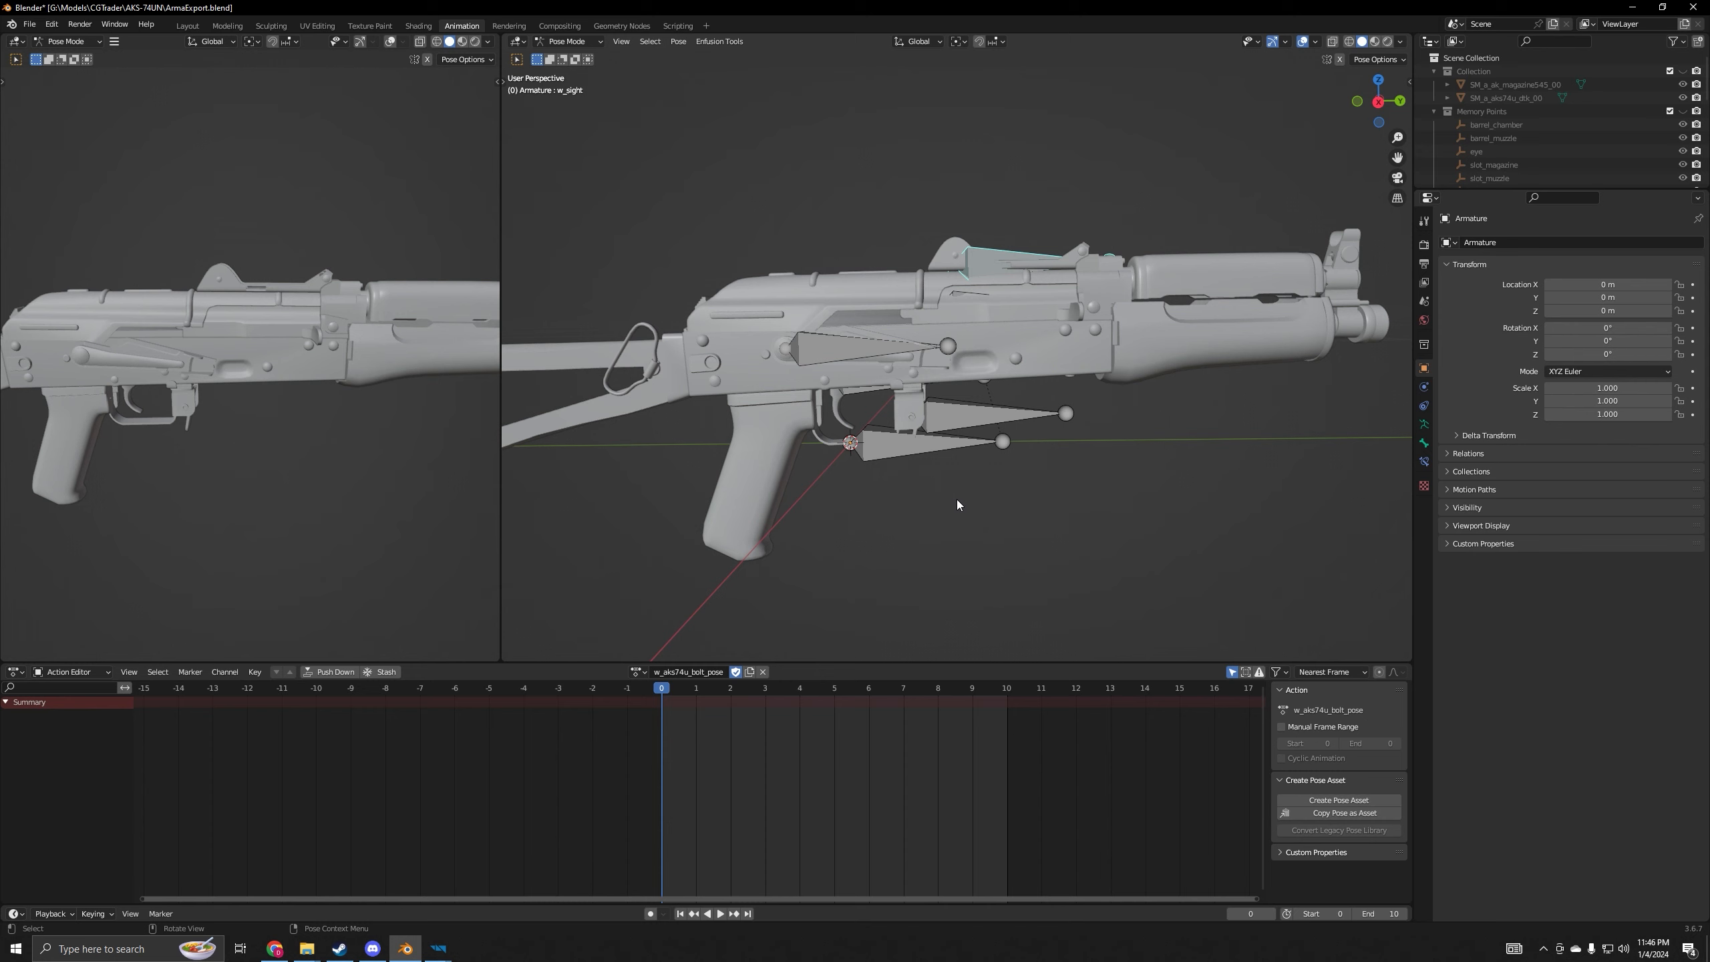
{"action": "mouse_move", "coordinate": [438, 949]}
{"action": "left_click", "coordinate": [583, 888]}
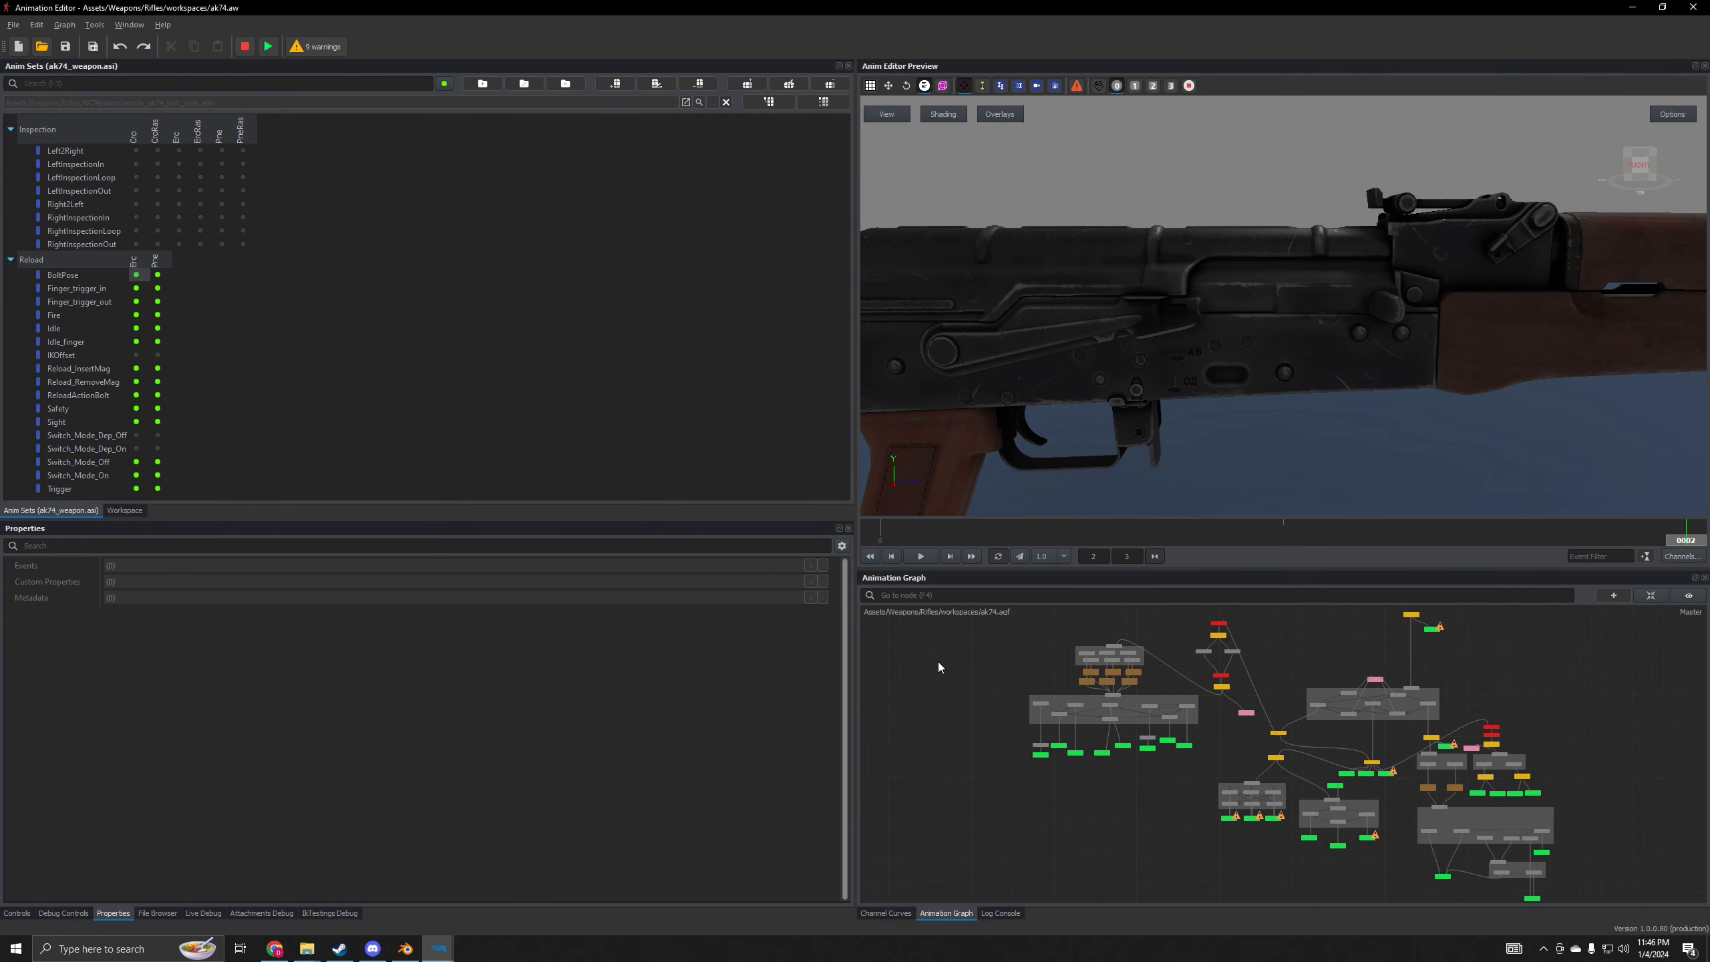
{"action": "left_click", "coordinate": [877, 559]}
{"action": "left_click", "coordinate": [405, 949]}
{"action": "middle_click_drag", "start_coordinate": [963, 382], "coordinate": [972, 381]}
{"action": "left_click", "coordinate": [1378, 105]}
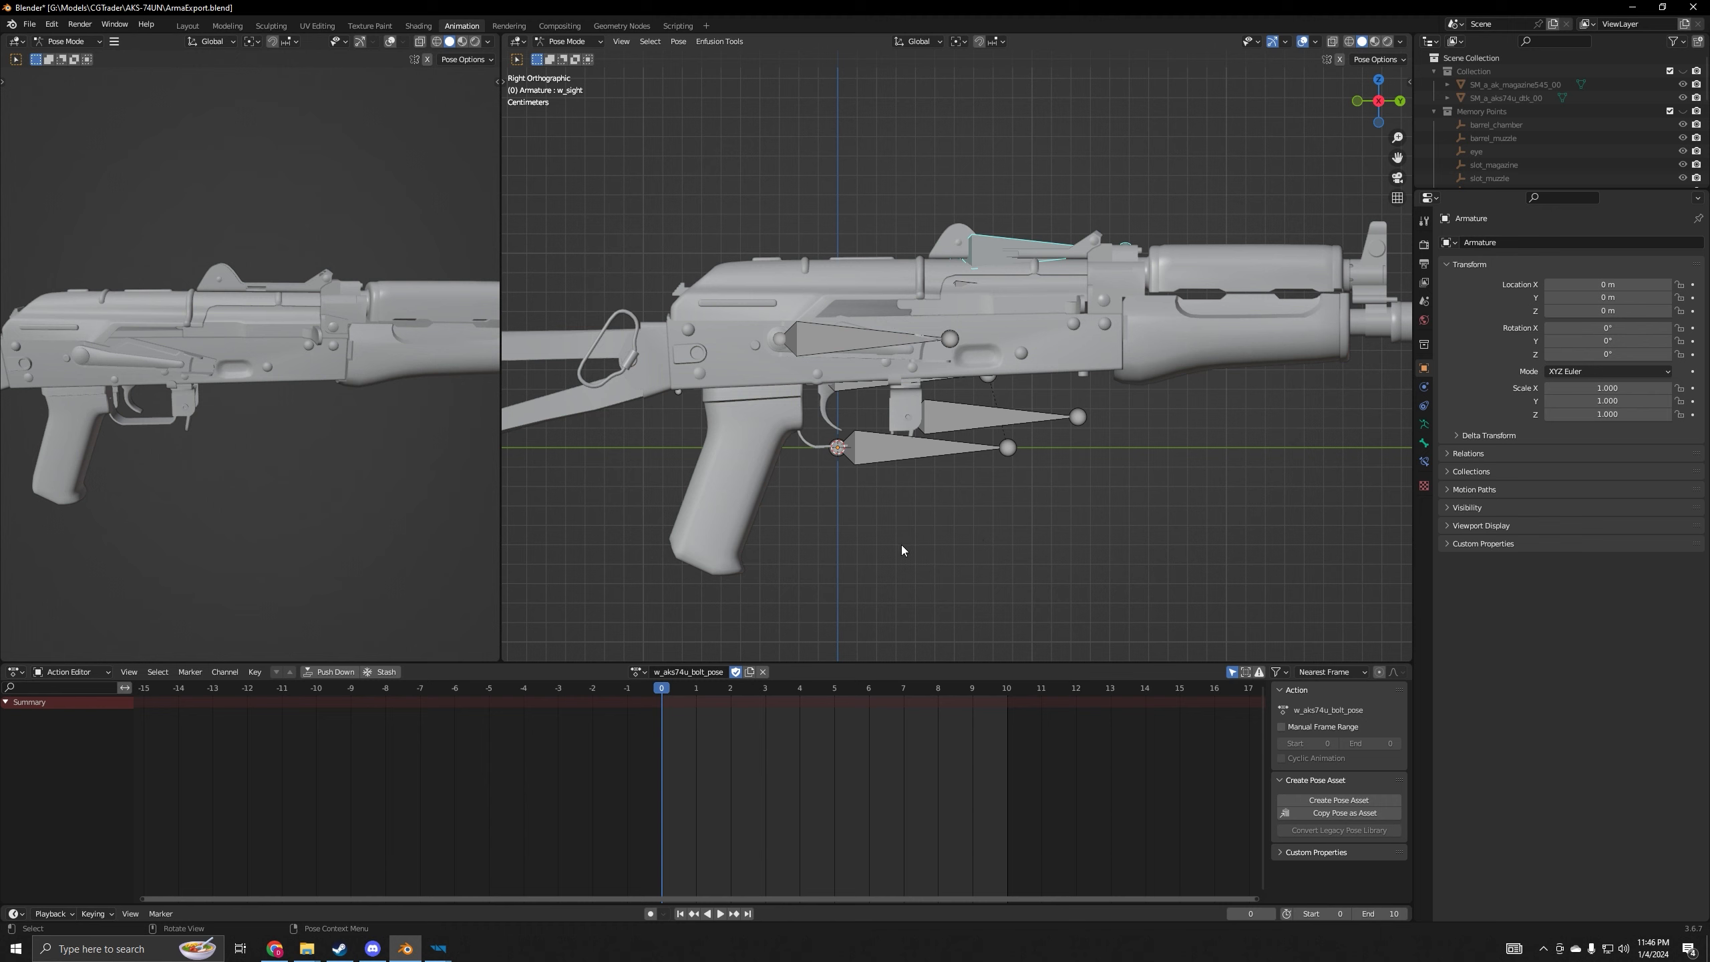
- Select the w_bolt bone and display the armature in front of the rifle mesh
{"action": "left_click", "coordinate": [962, 286]}
{"action": "left_click", "coordinate": [1449, 526]}
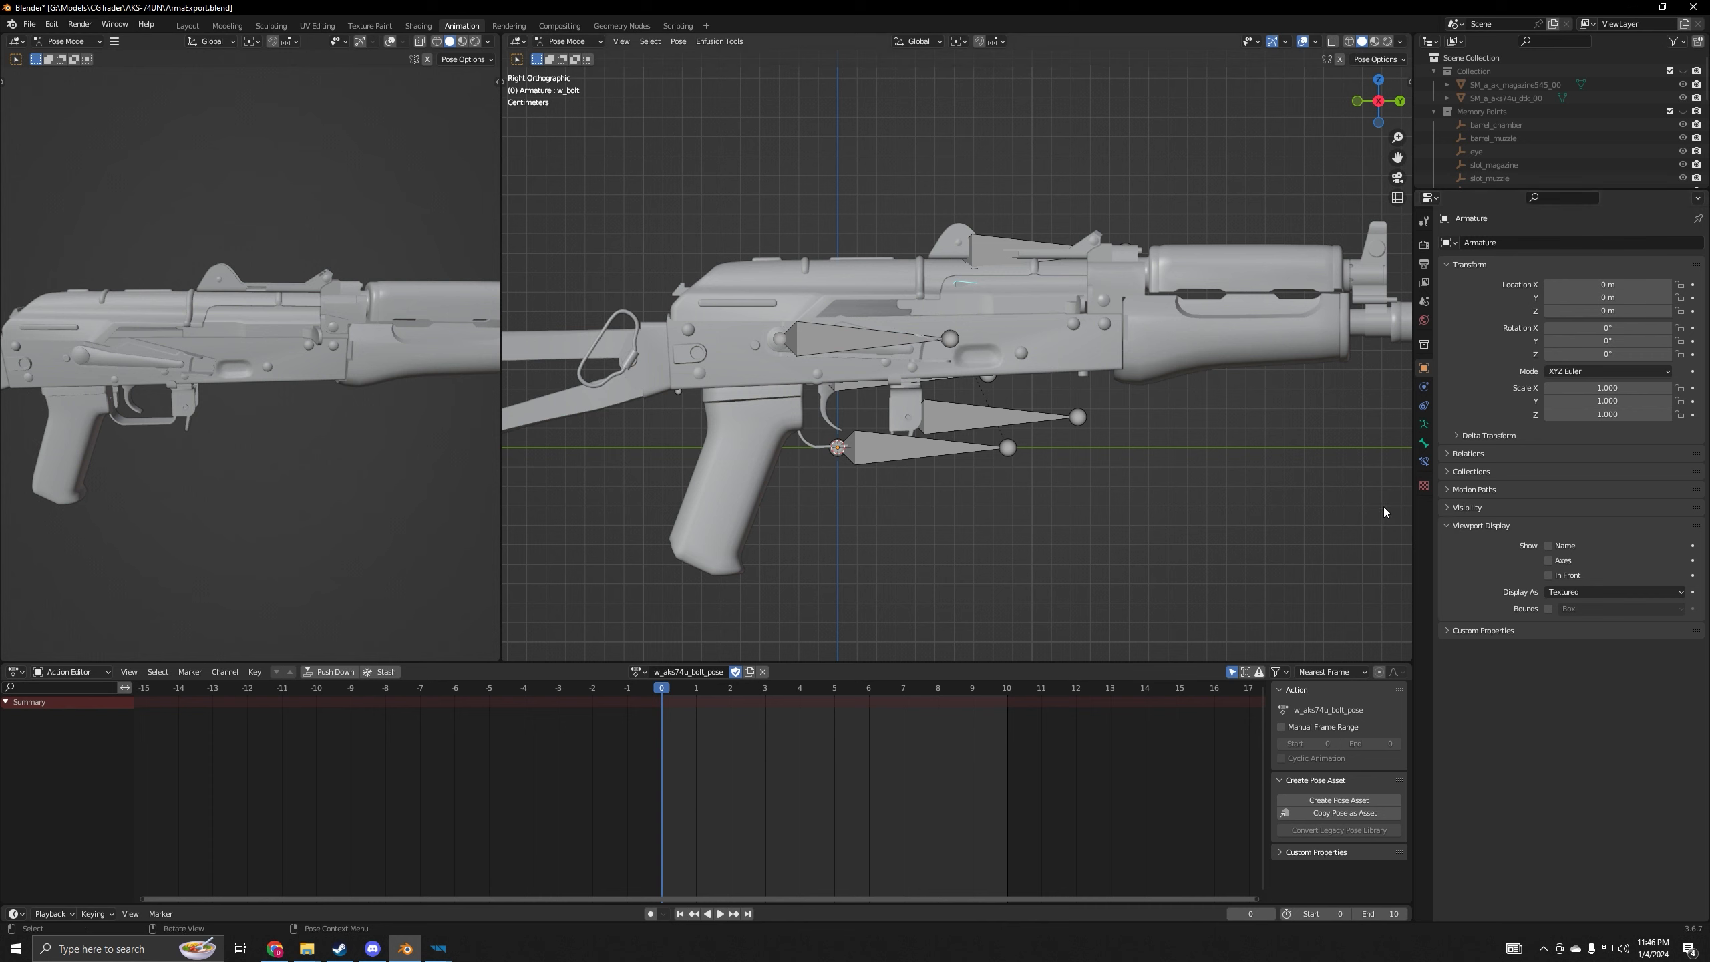
{"action": "left_click", "coordinate": [1549, 575]}
- Insert a Location, Rotation & Scale keyframe for the w_bolt bone at frame 0
{"action": "middle_click_drag", "start_coordinate": [1028, 476], "coordinate": [997, 499]}
{"action": "left_click", "coordinate": [1380, 102]}
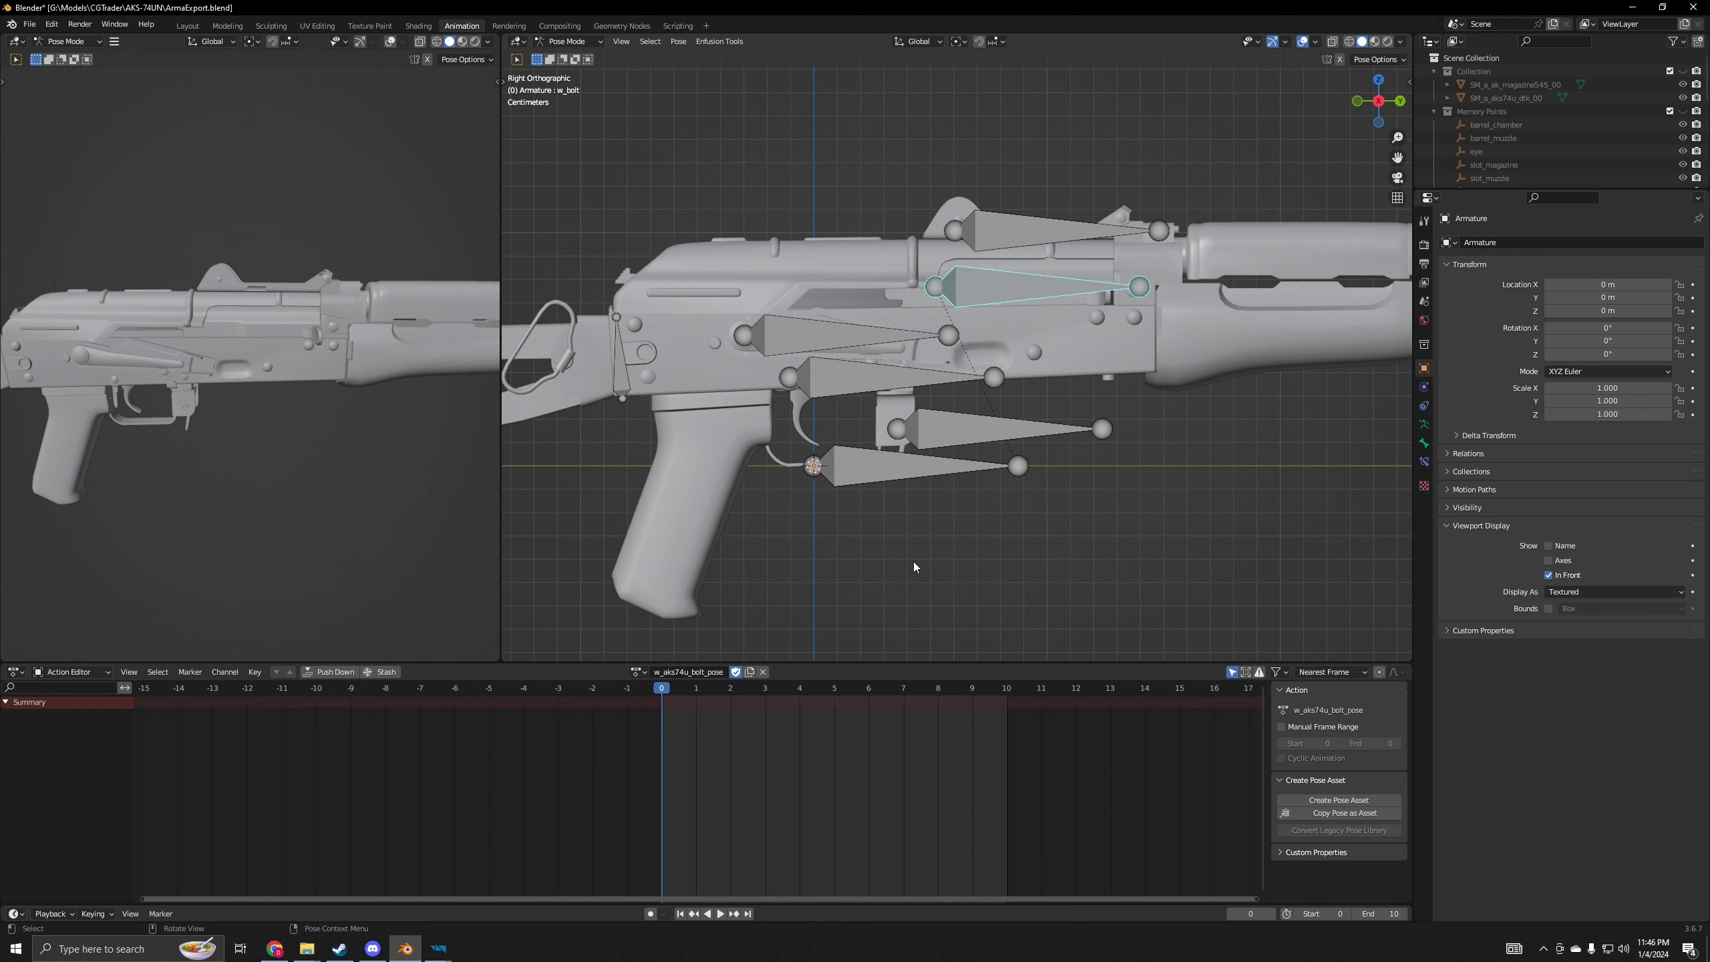
{"action": "key", "text": "i"}
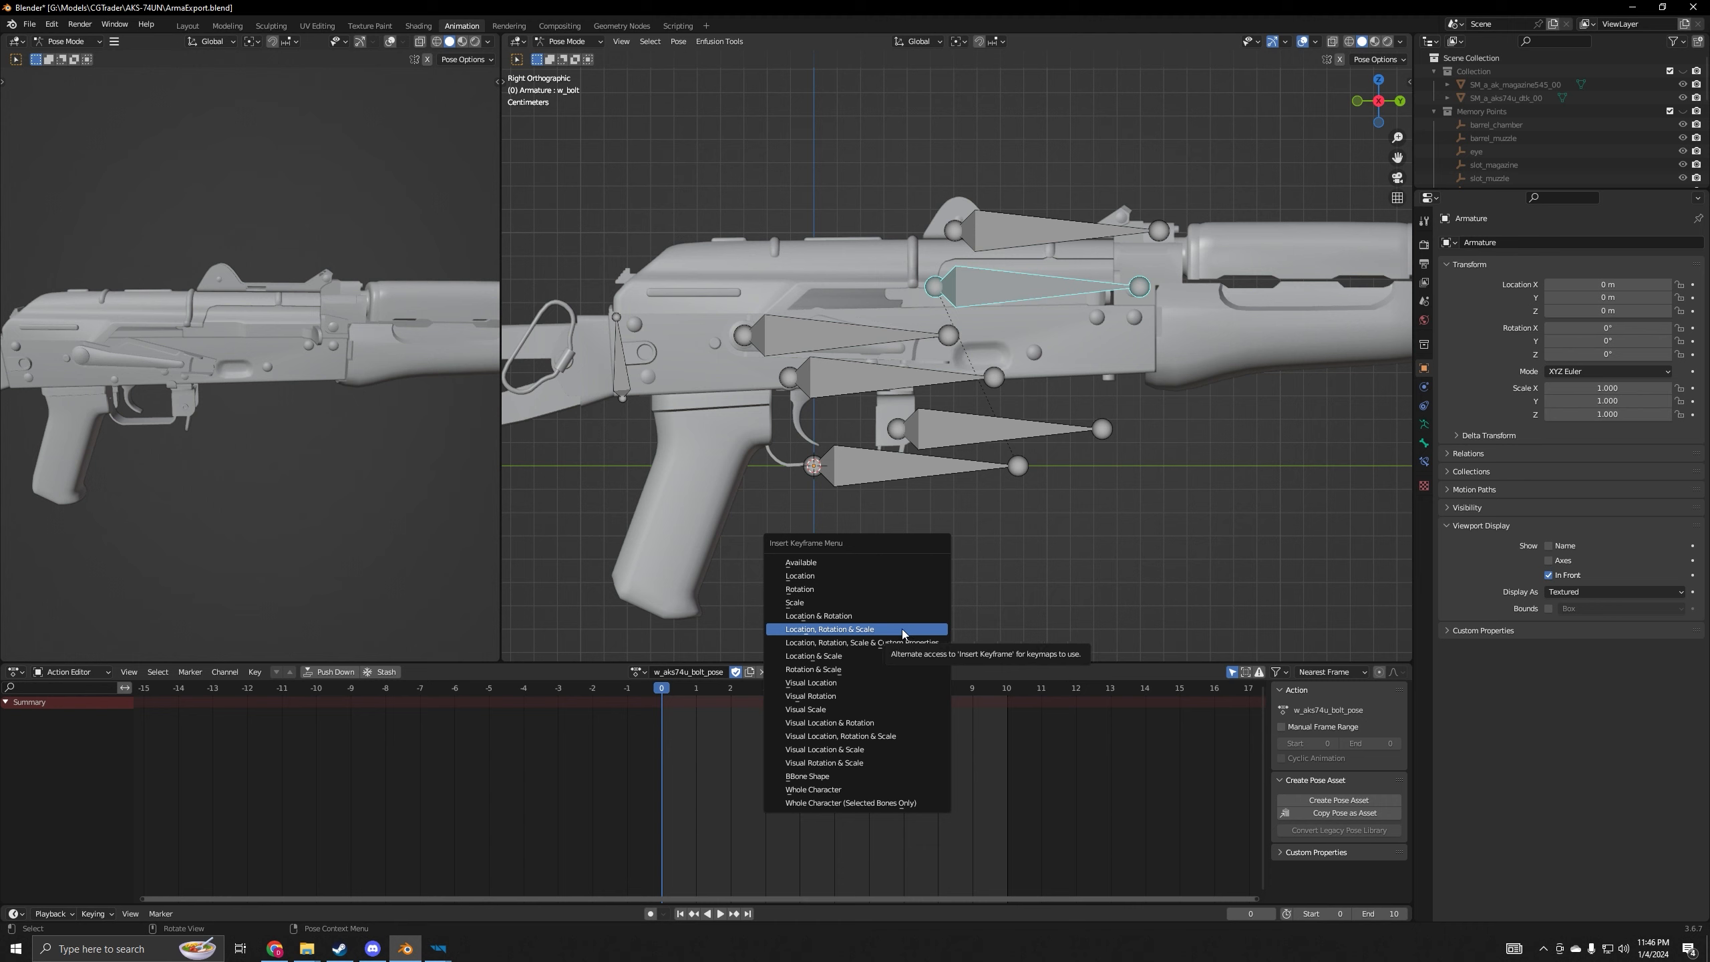
{"action": "left_click", "coordinate": [903, 630]}
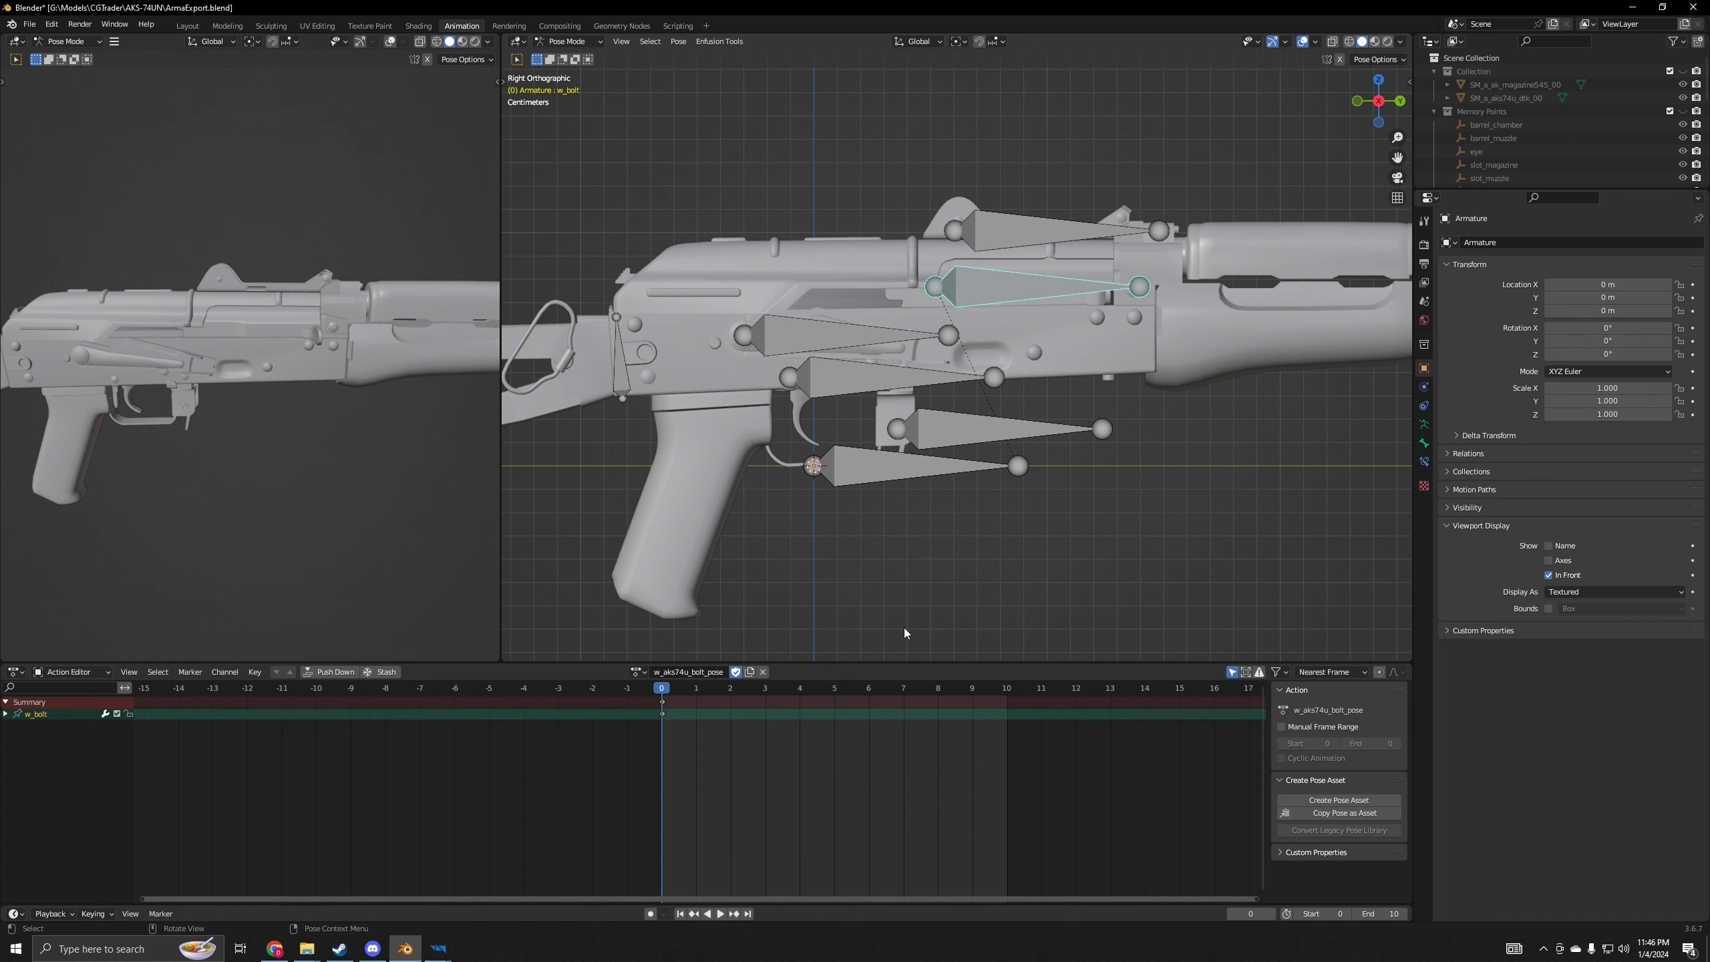
- At frame 1, move the w_bolt bone backward along Y toward the rear of the receiver and keyframe it
{"action": "key", "text": "space"}
{"action": "key", "text": "space"}
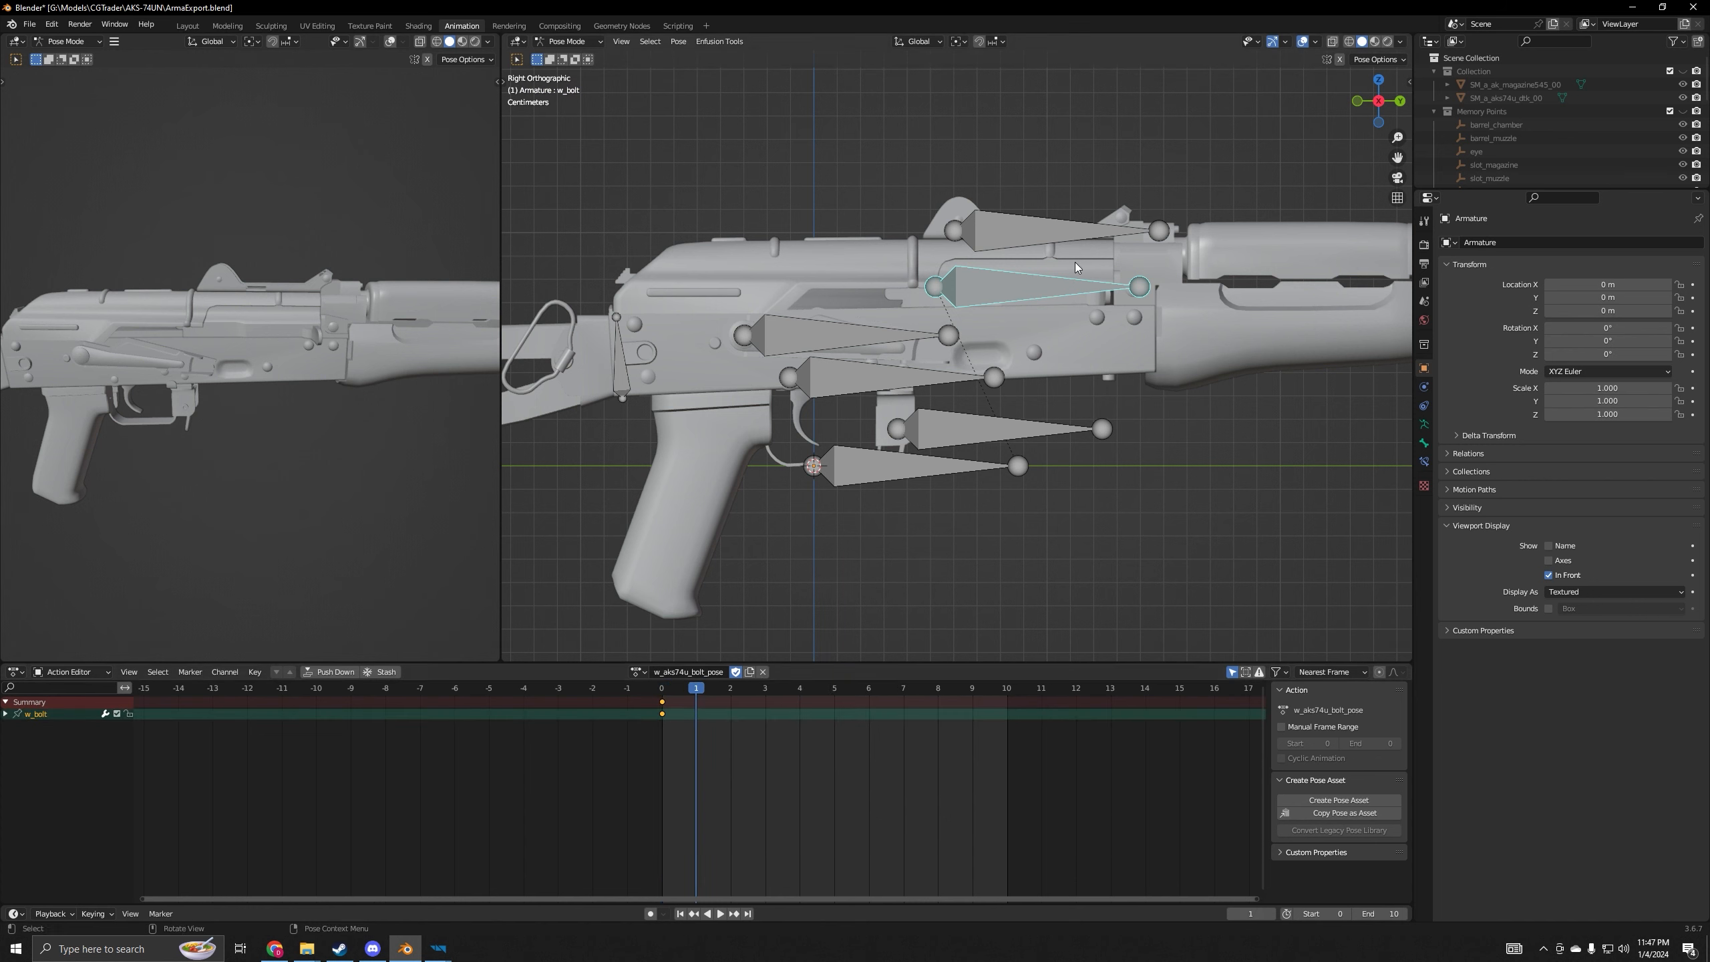
{"action": "left_click", "coordinate": [503, 81]}
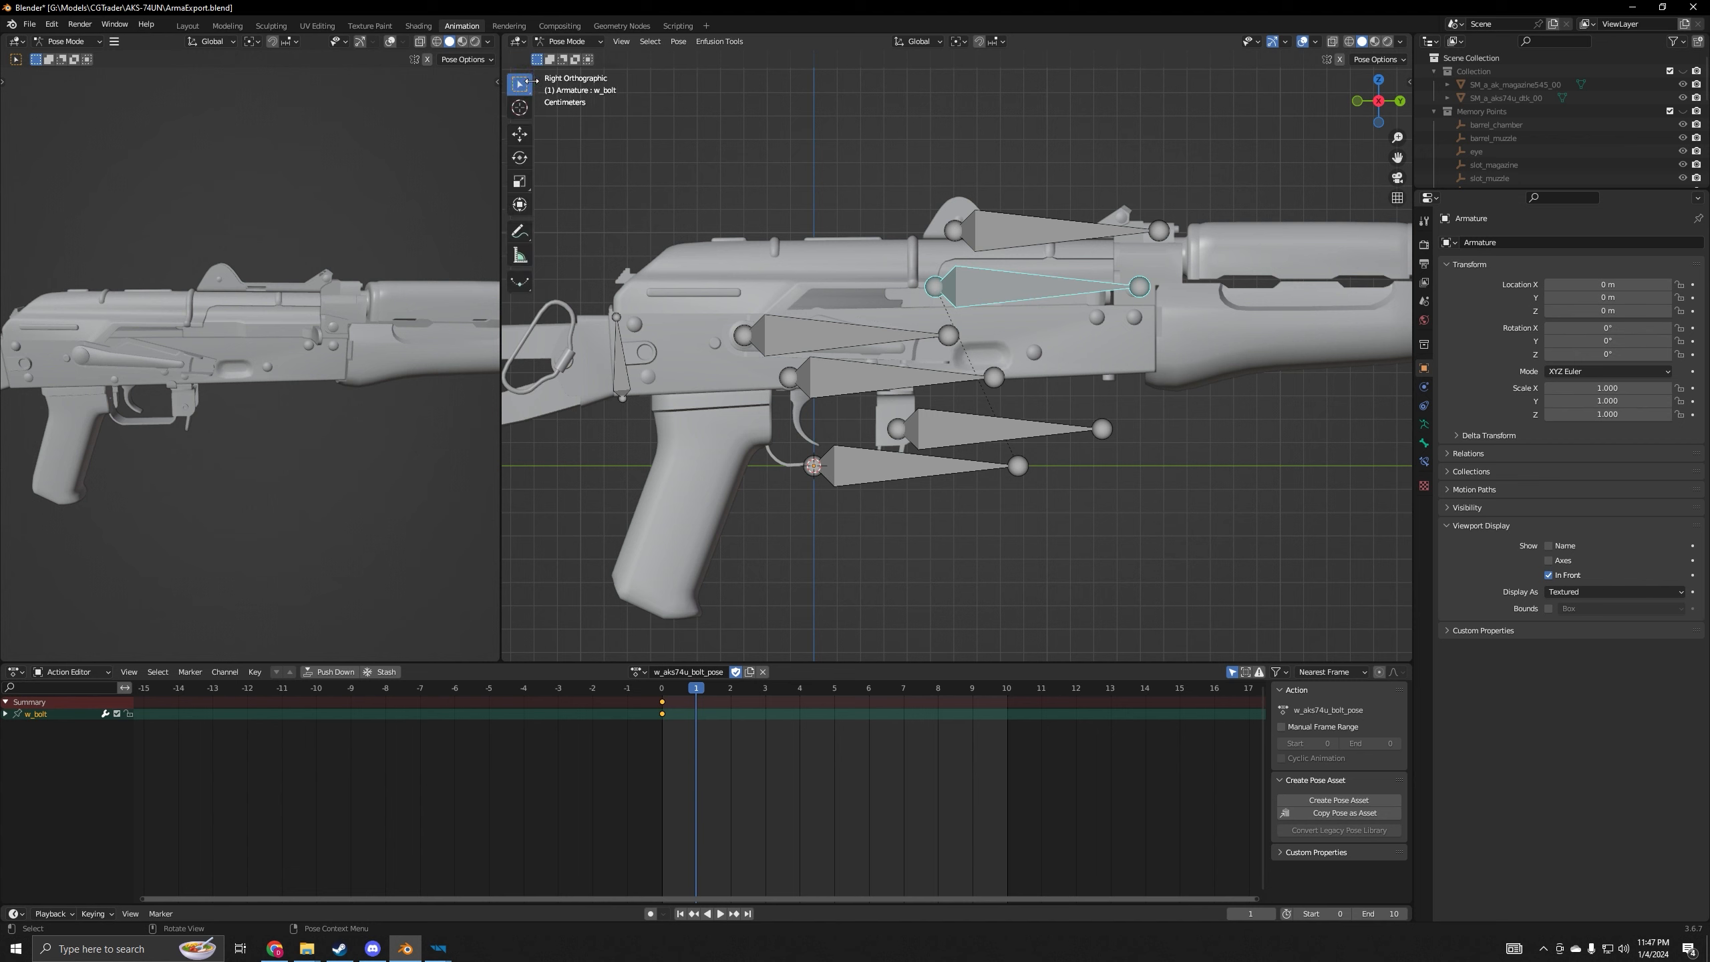
{"action": "left_click", "coordinate": [520, 135]}
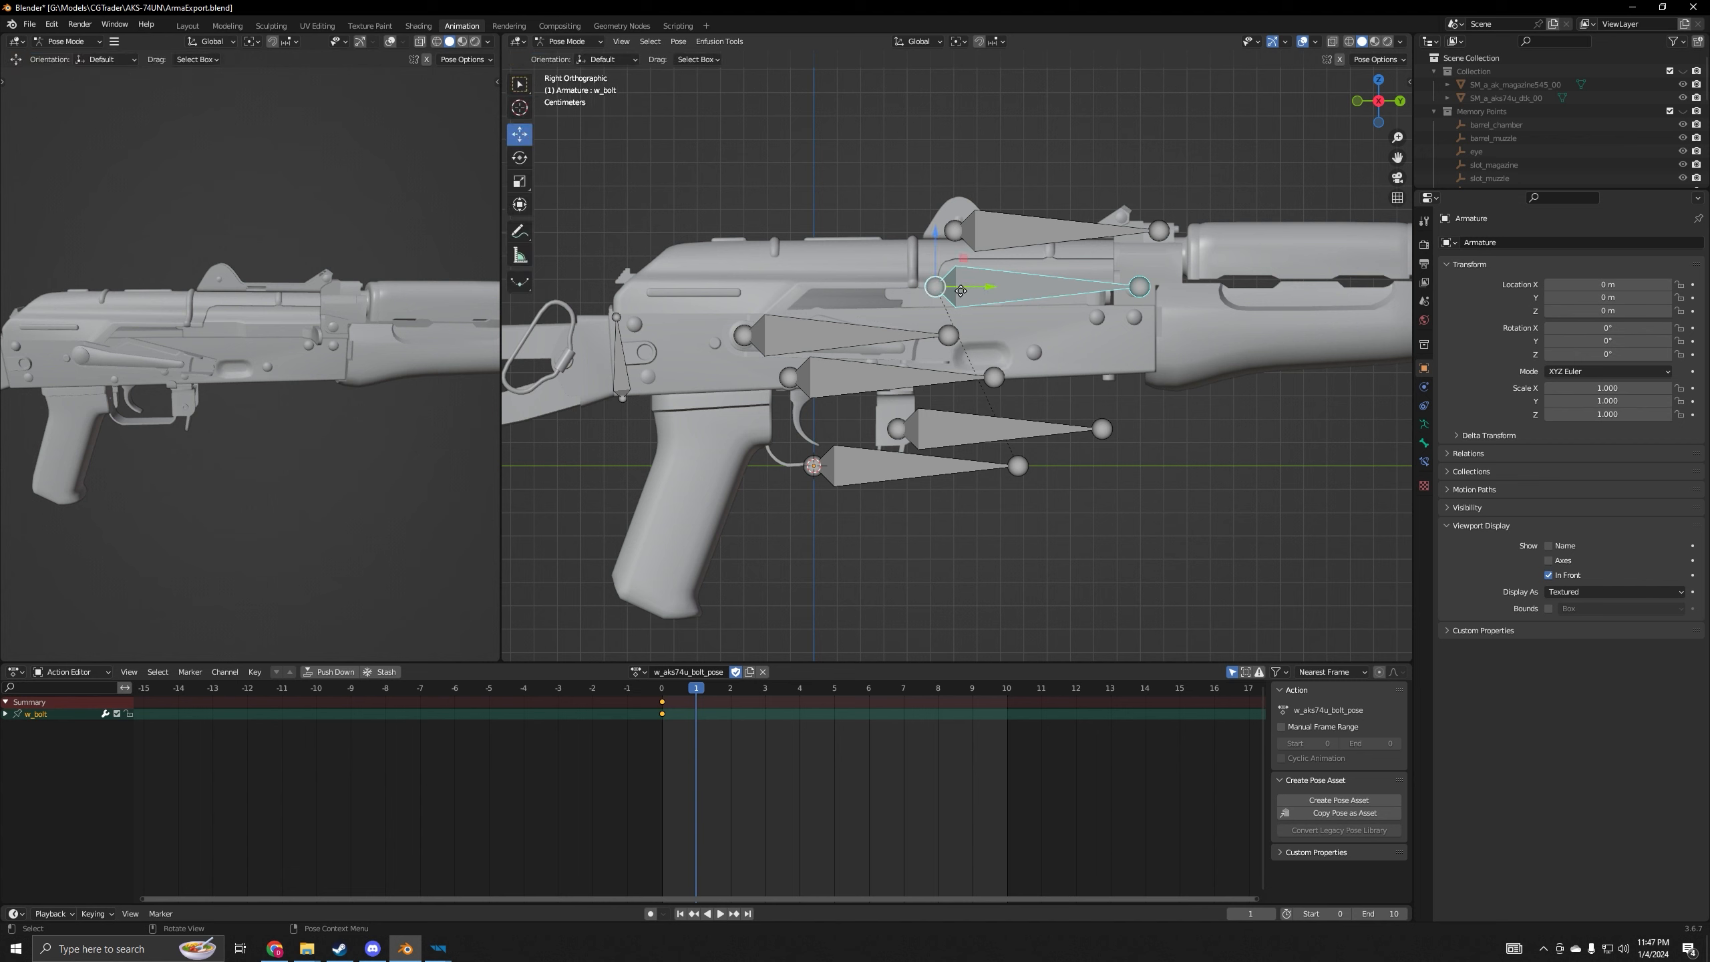
{"action": "left_click_drag", "start_coordinate": [988, 289], "coordinate": [752, 309]}
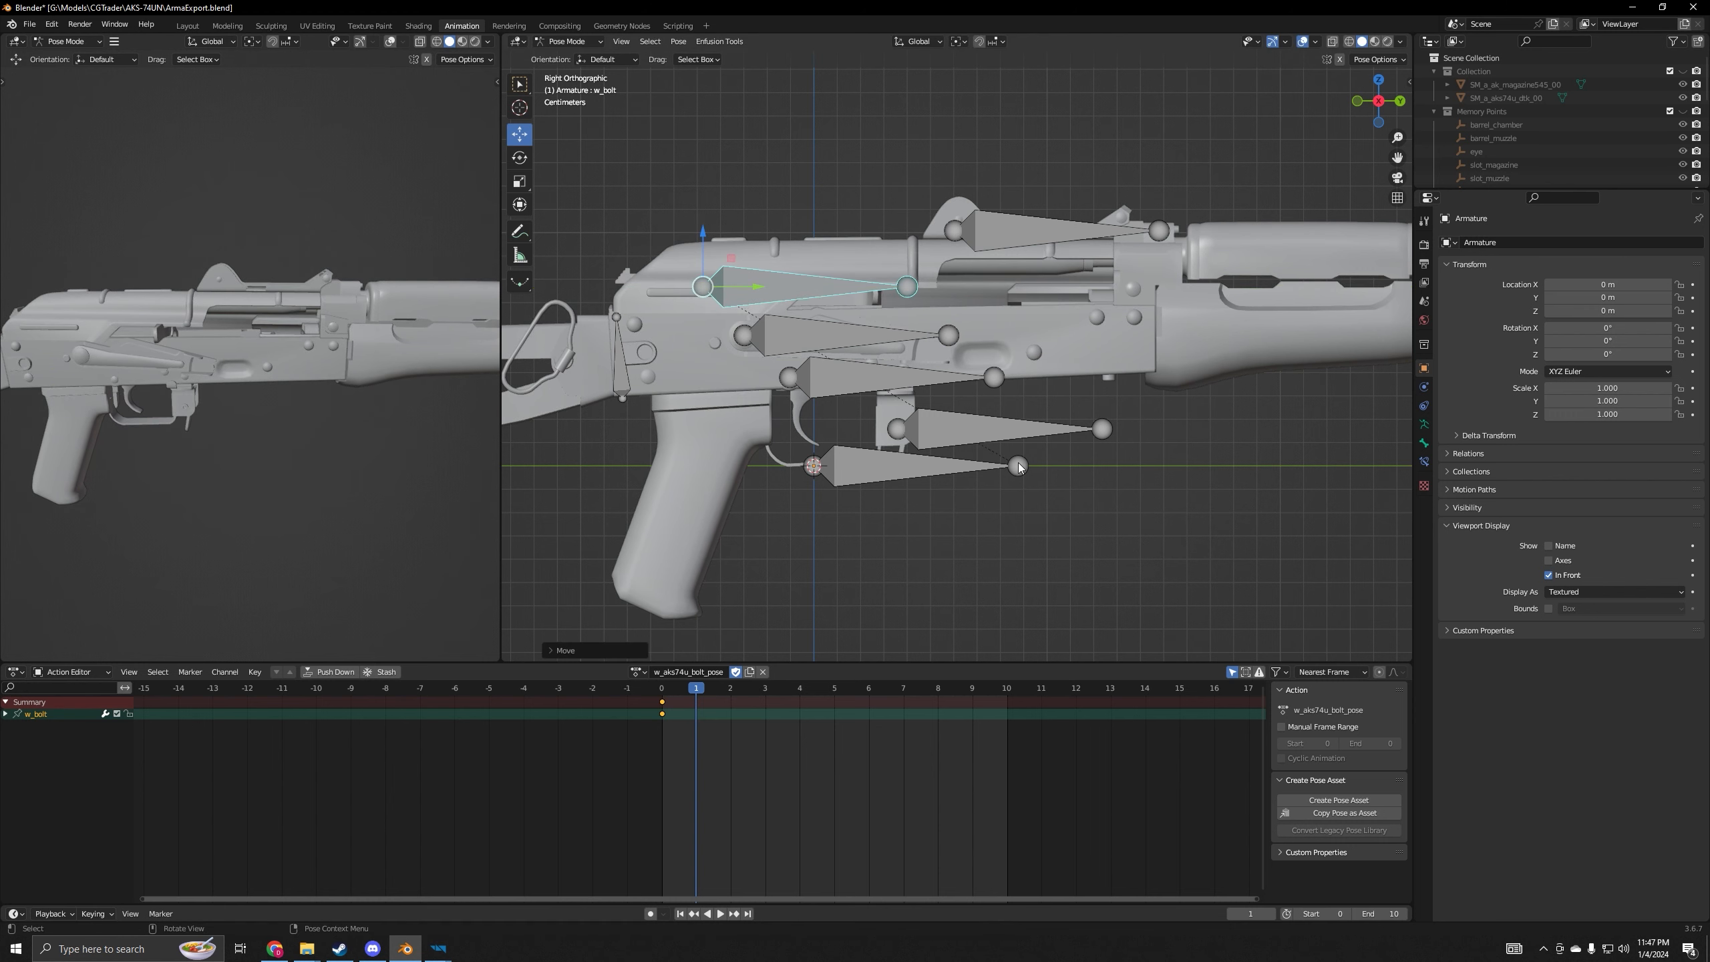
{"action": "key", "text": "i"}
{"action": "left_click", "coordinate": [975, 571]}
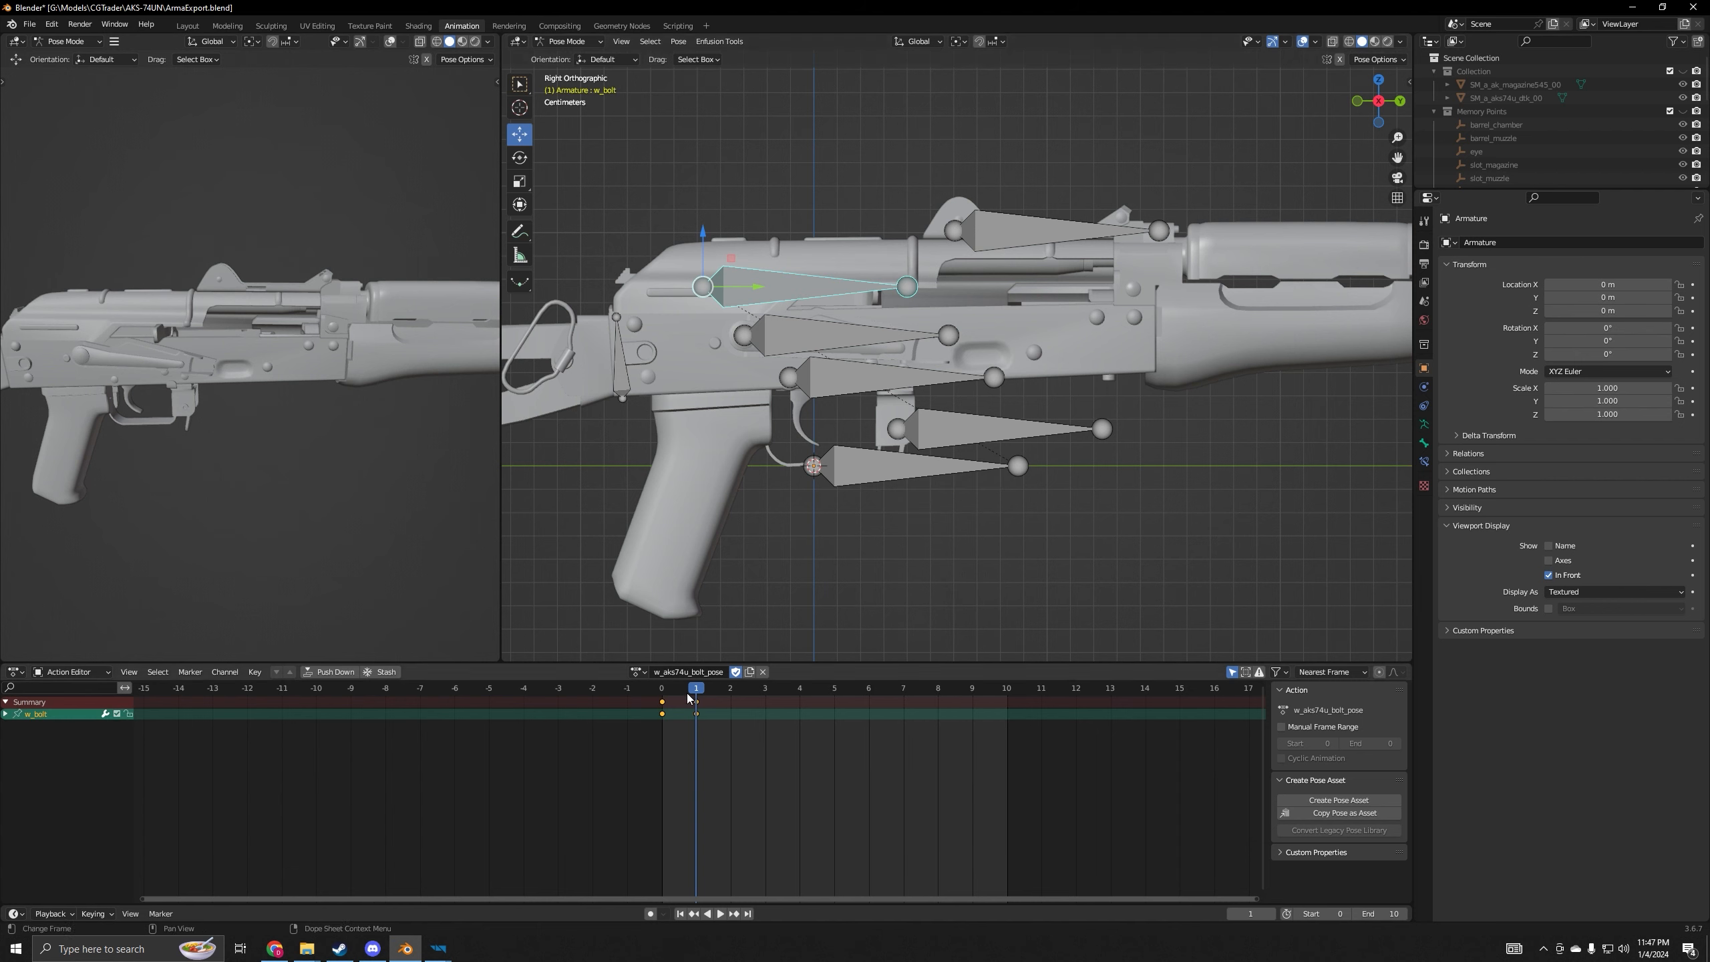
- At frame 2, clear the w_bolt bone's transform to its rest position and insert a keyframe
{"action": "key", "text": "Right"}
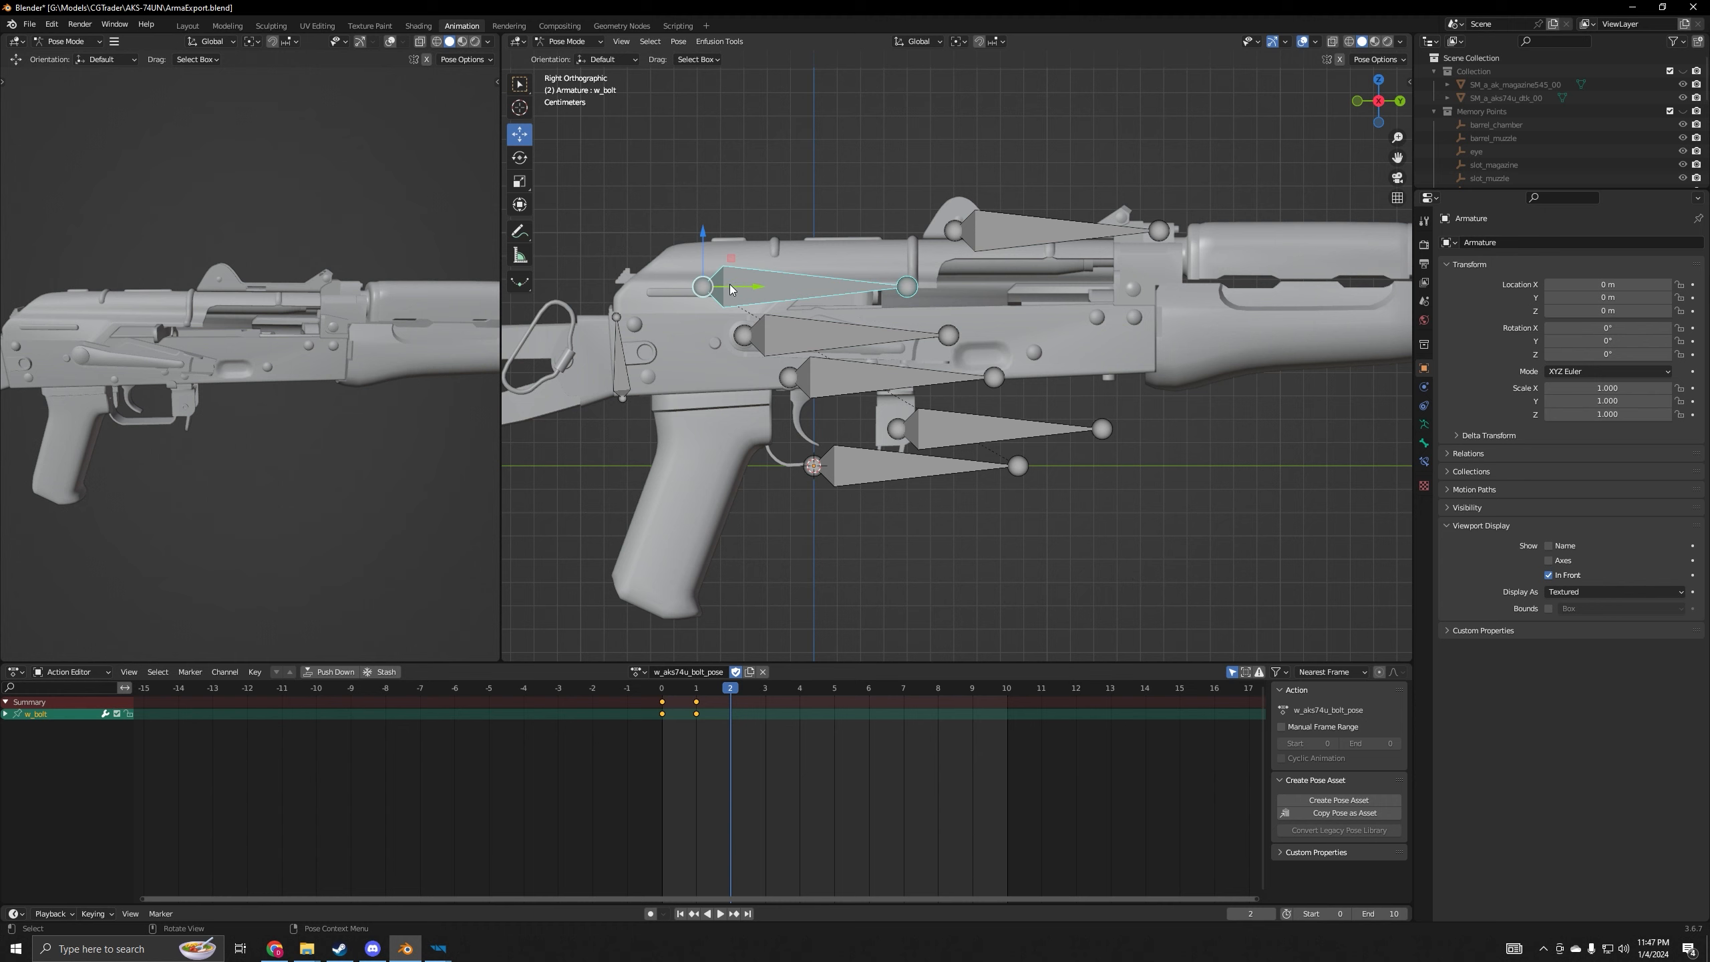
{"action": "left_click", "coordinate": [678, 41]}
{"action": "mouse_move", "coordinate": [745, 70]}
{"action": "left_click", "coordinate": [882, 66]}
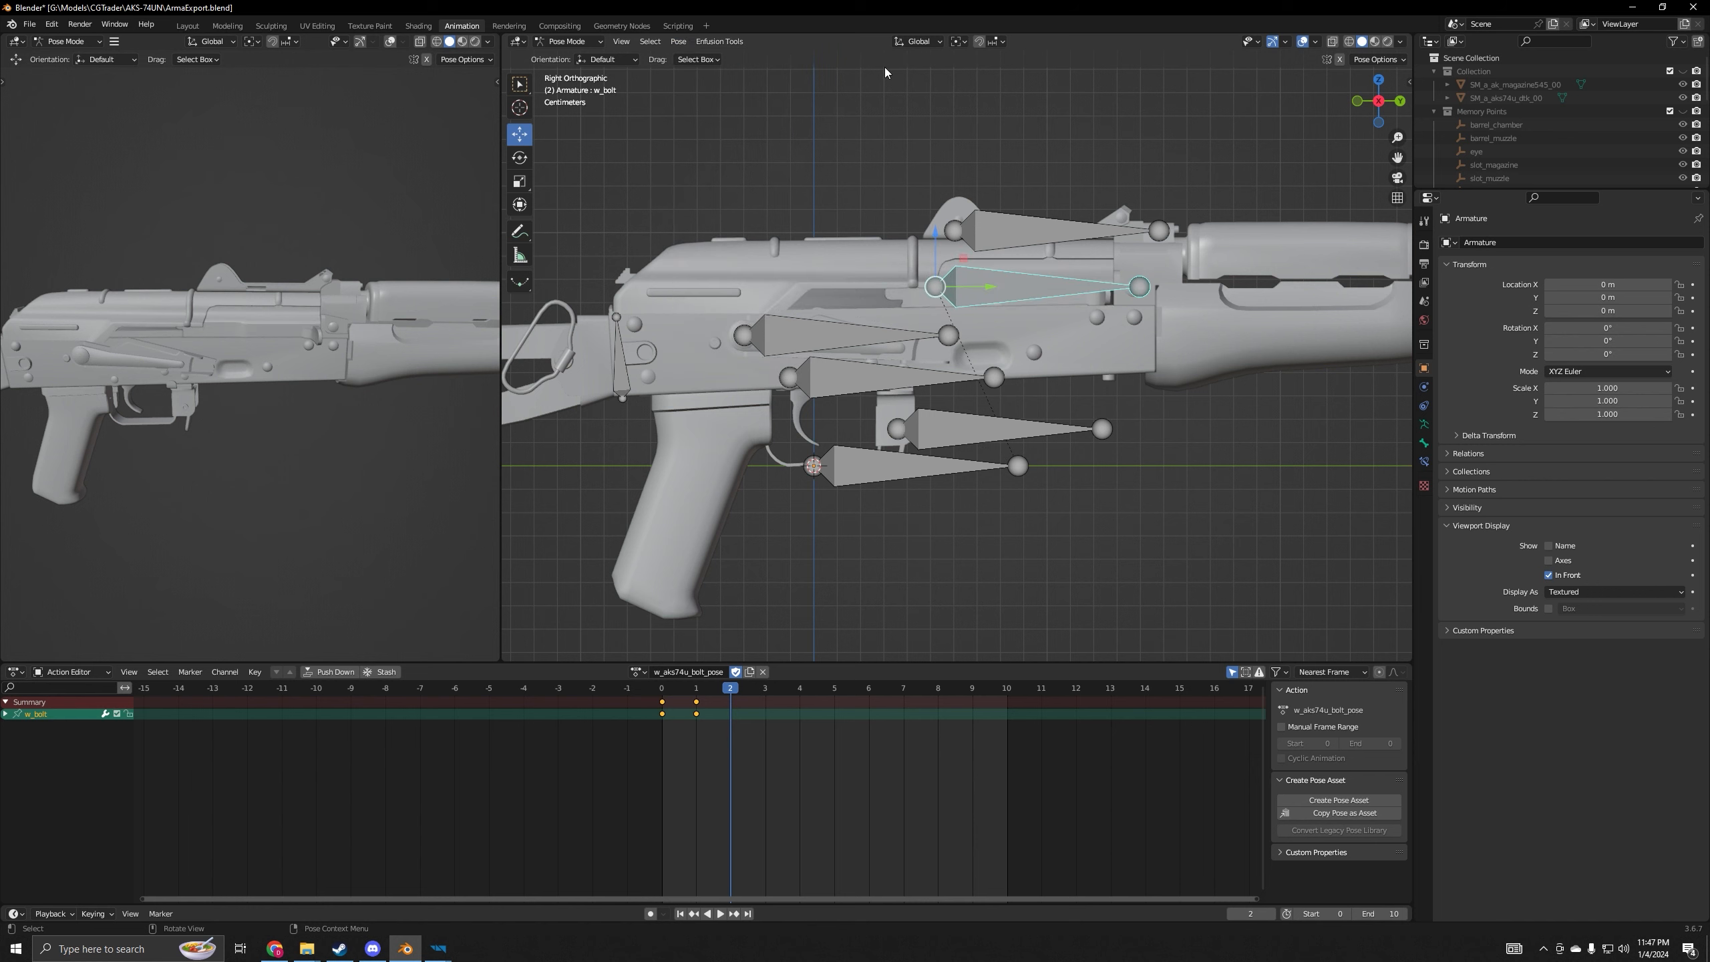
{"action": "key", "text": "i"}
{"action": "left_click", "coordinate": [1034, 470]}
- Step through frames 1 and 2 of the reference AK74 BoltPose in the Animation Editor, and unlink the bolt pose action in Blender
{"action": "left_click", "coordinate": [439, 948]}
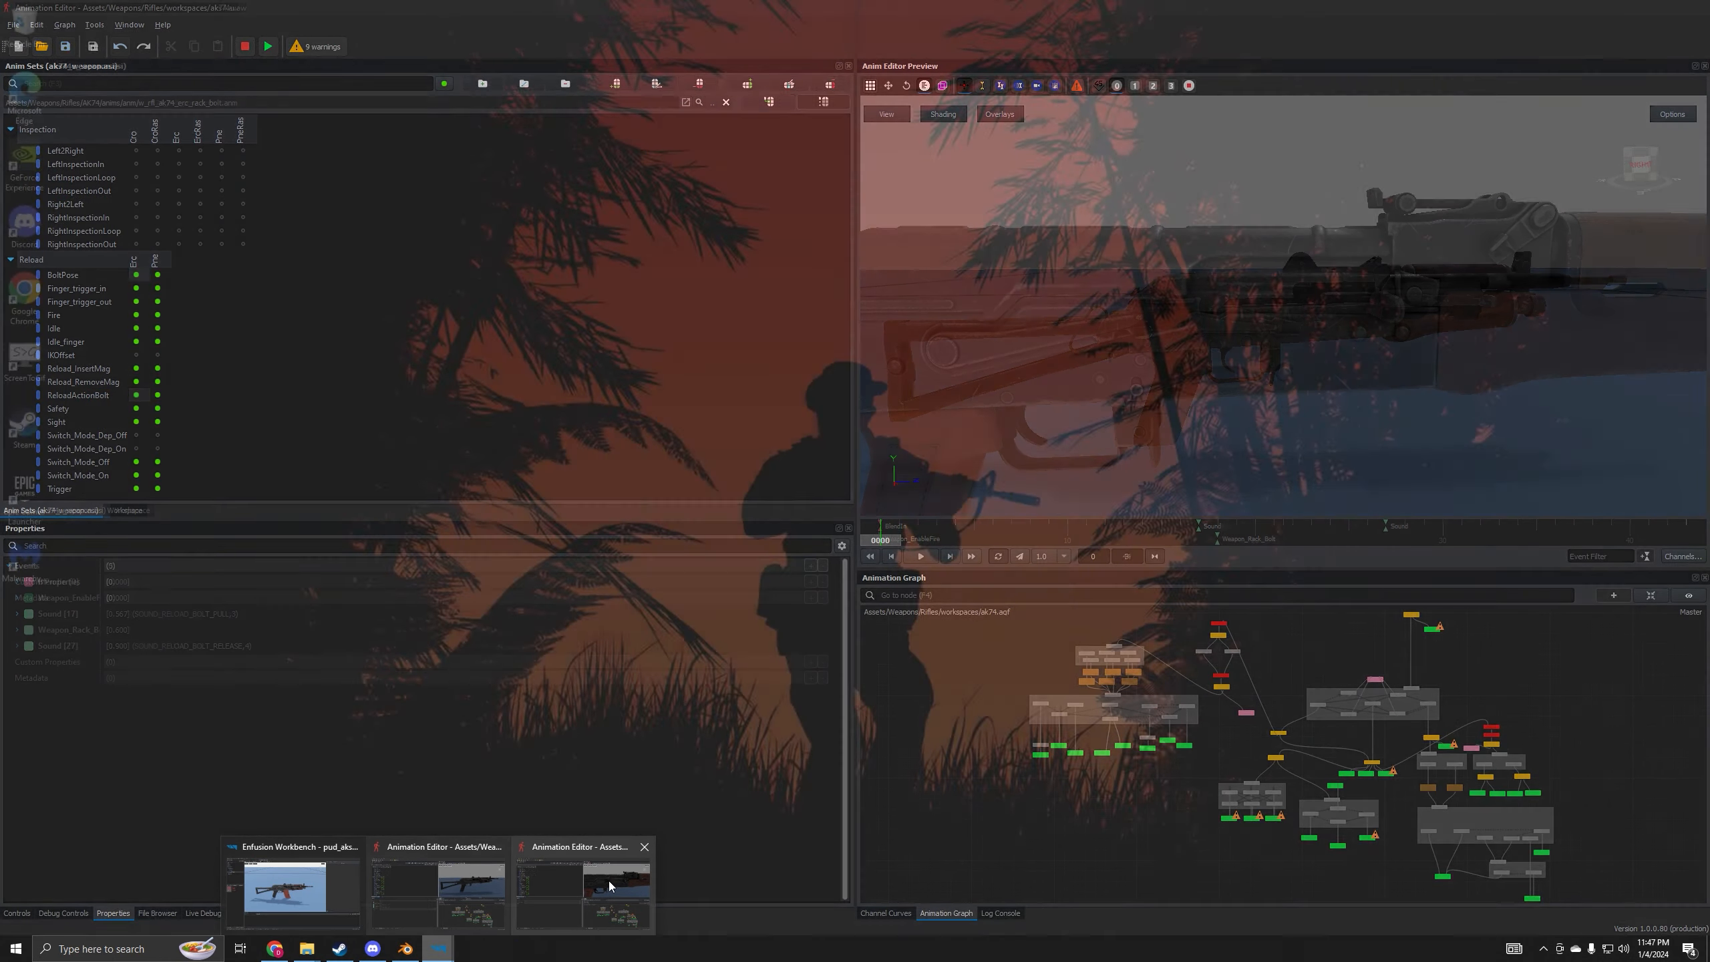
{"action": "left_click", "coordinate": [609, 881]}
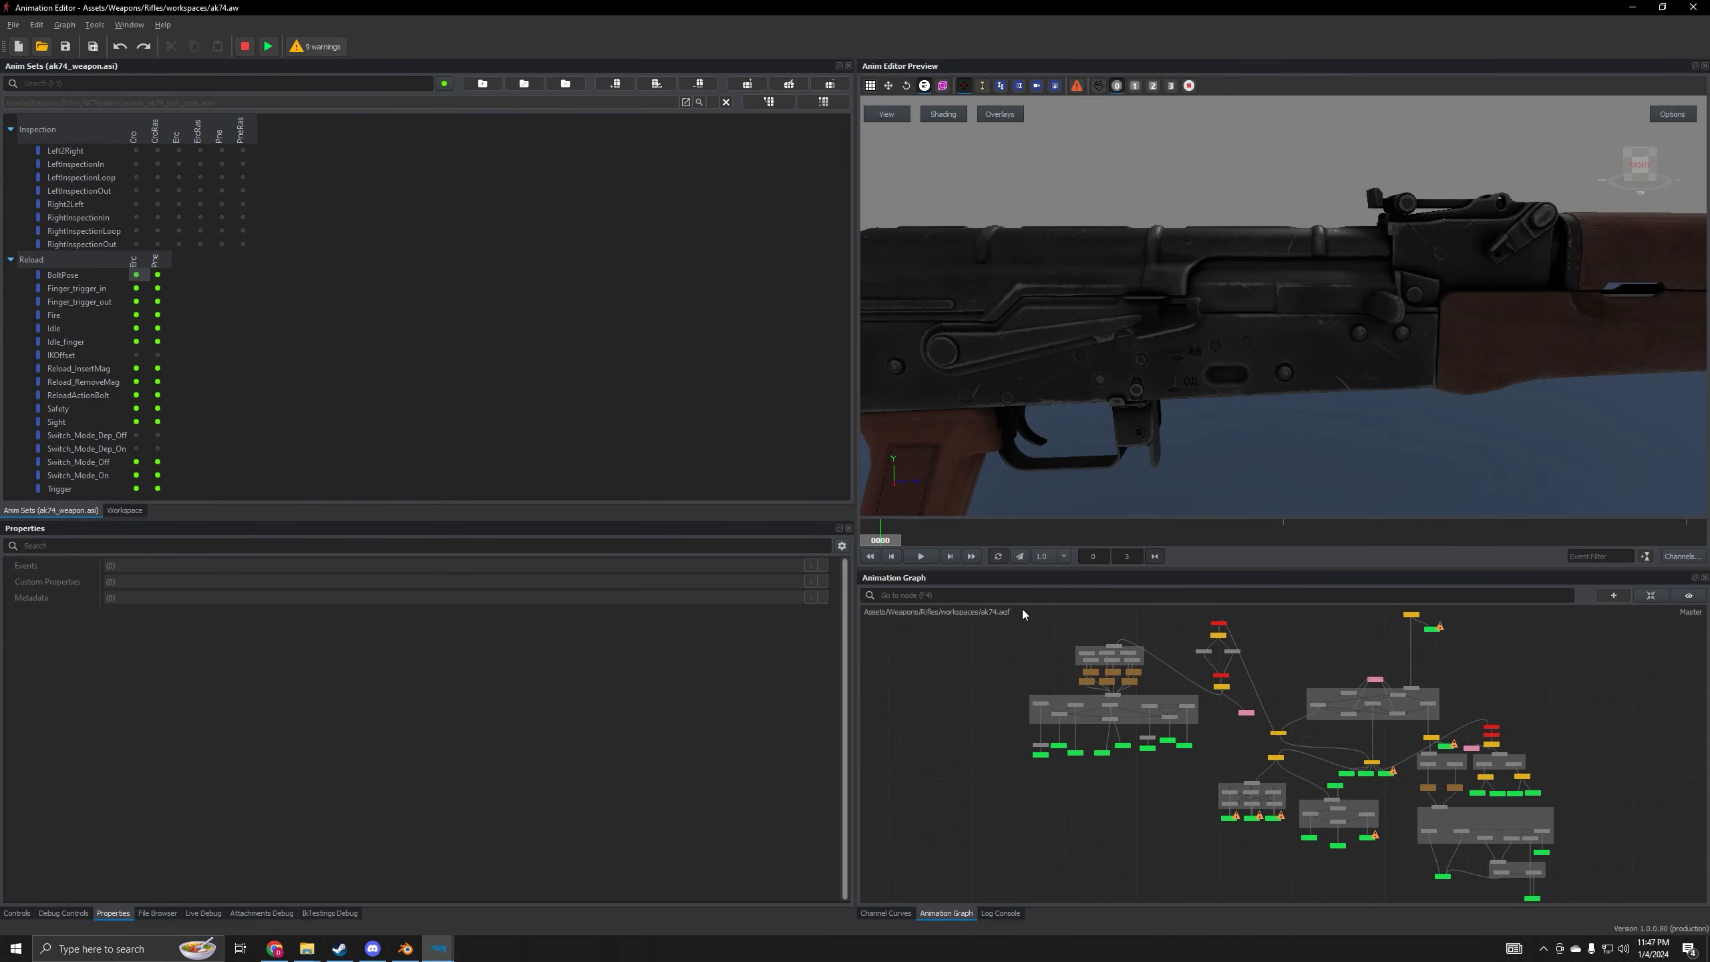
{"action": "left_click", "coordinate": [949, 558]}
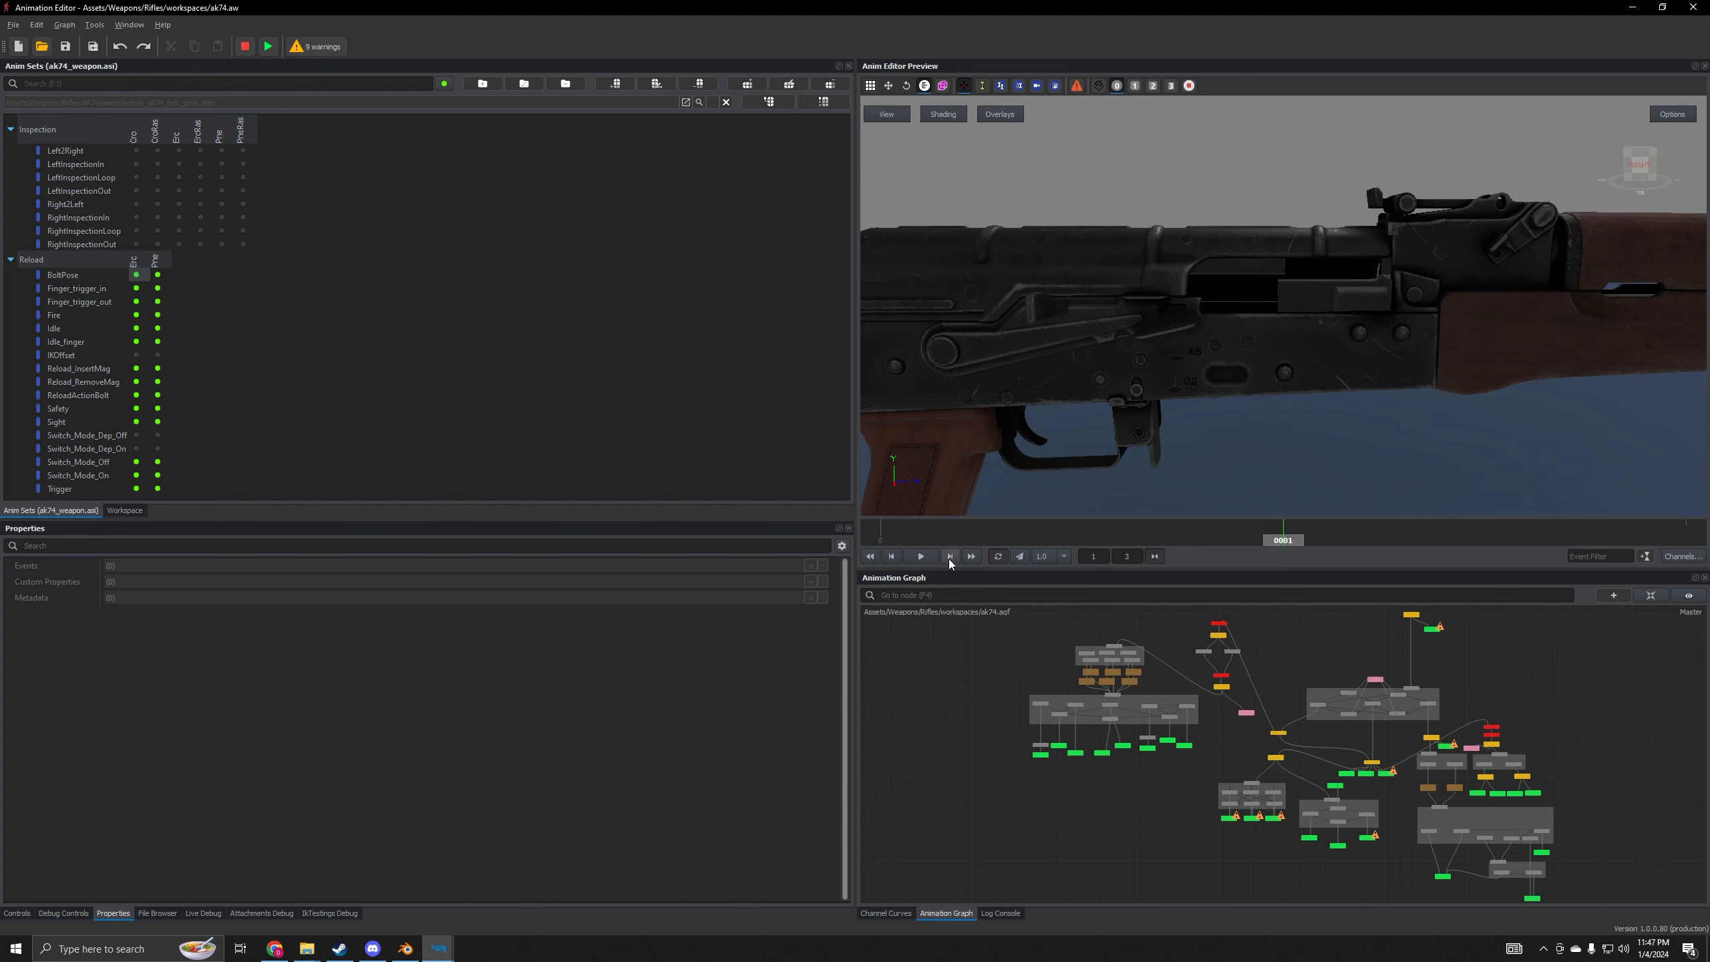
{"action": "left_click", "coordinate": [949, 558]}
{"action": "left_click", "coordinate": [405, 948]}
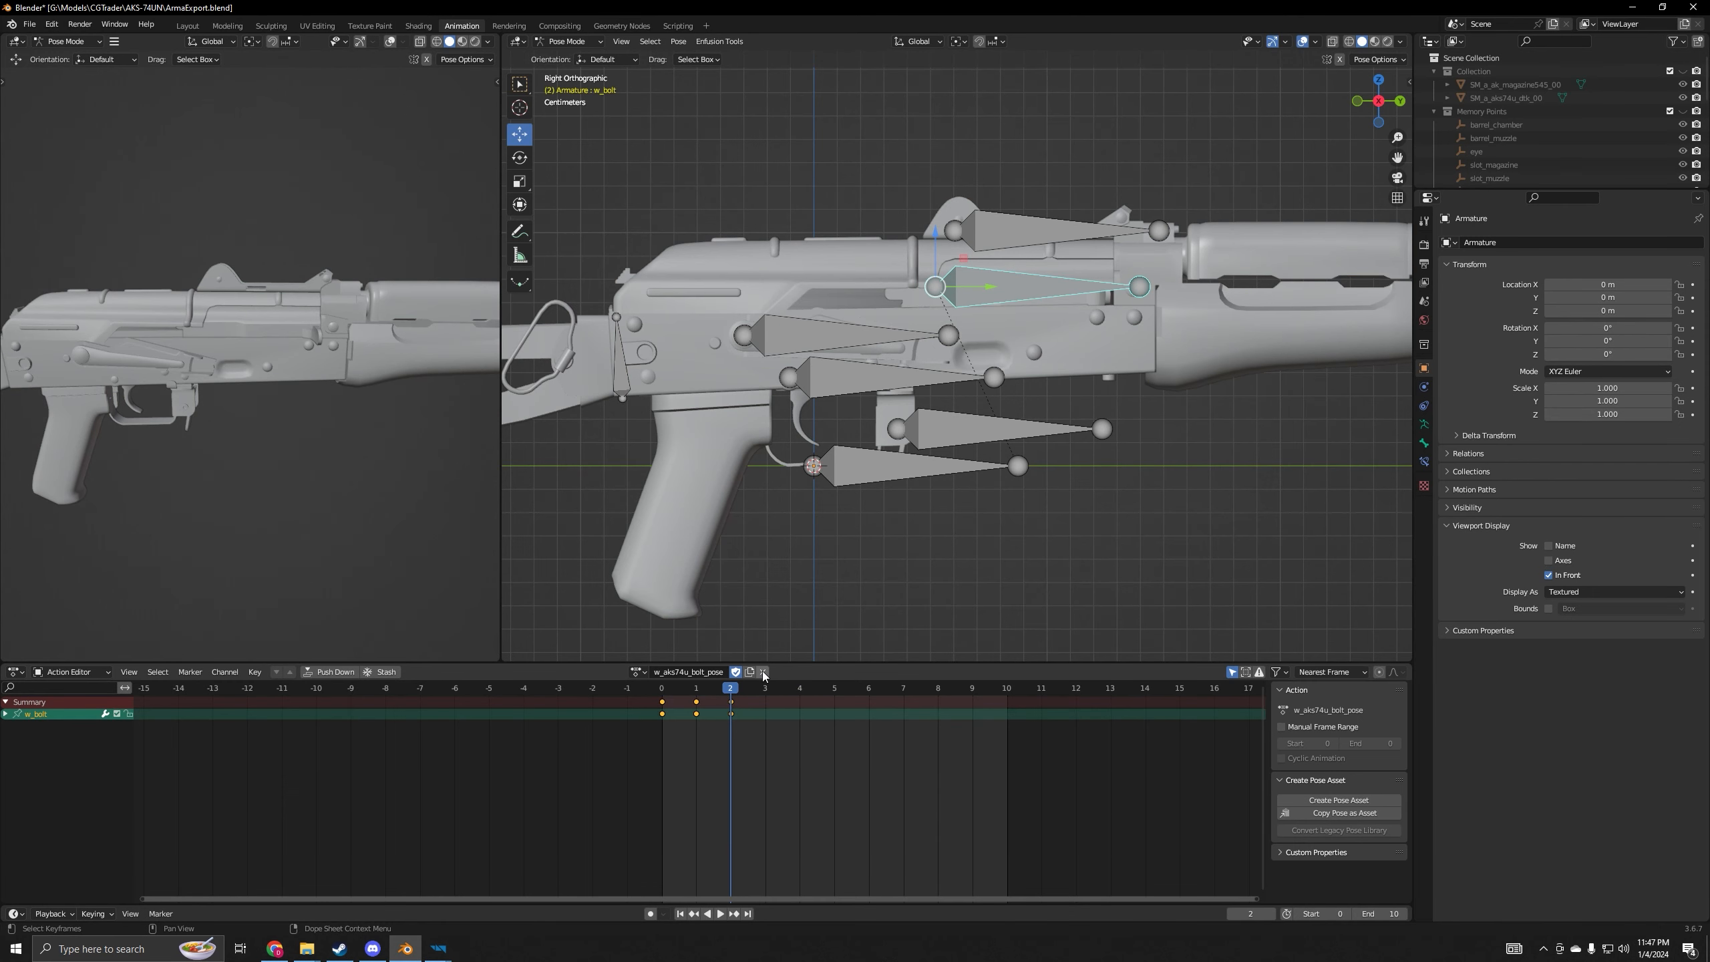
{"action": "left_click", "coordinate": [763, 671]}
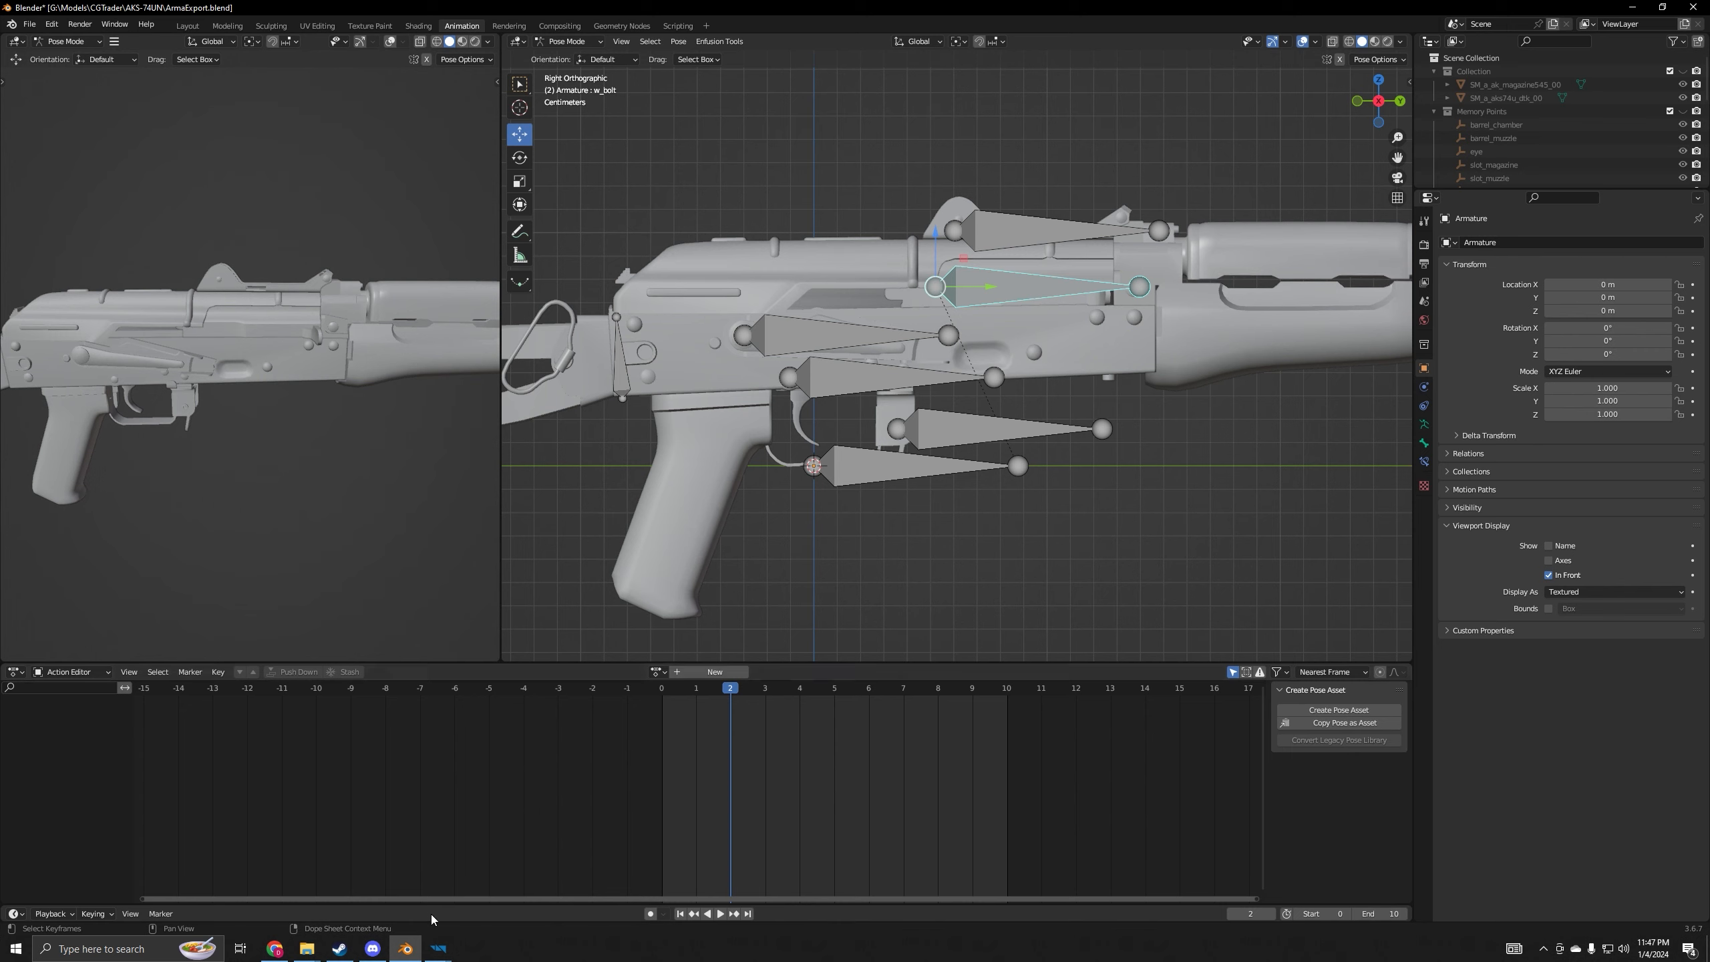
- Switch to the AKS-74U workspace in the Animation Editor and preview the Erc Fire animation
{"action": "left_click", "coordinate": [438, 949]}
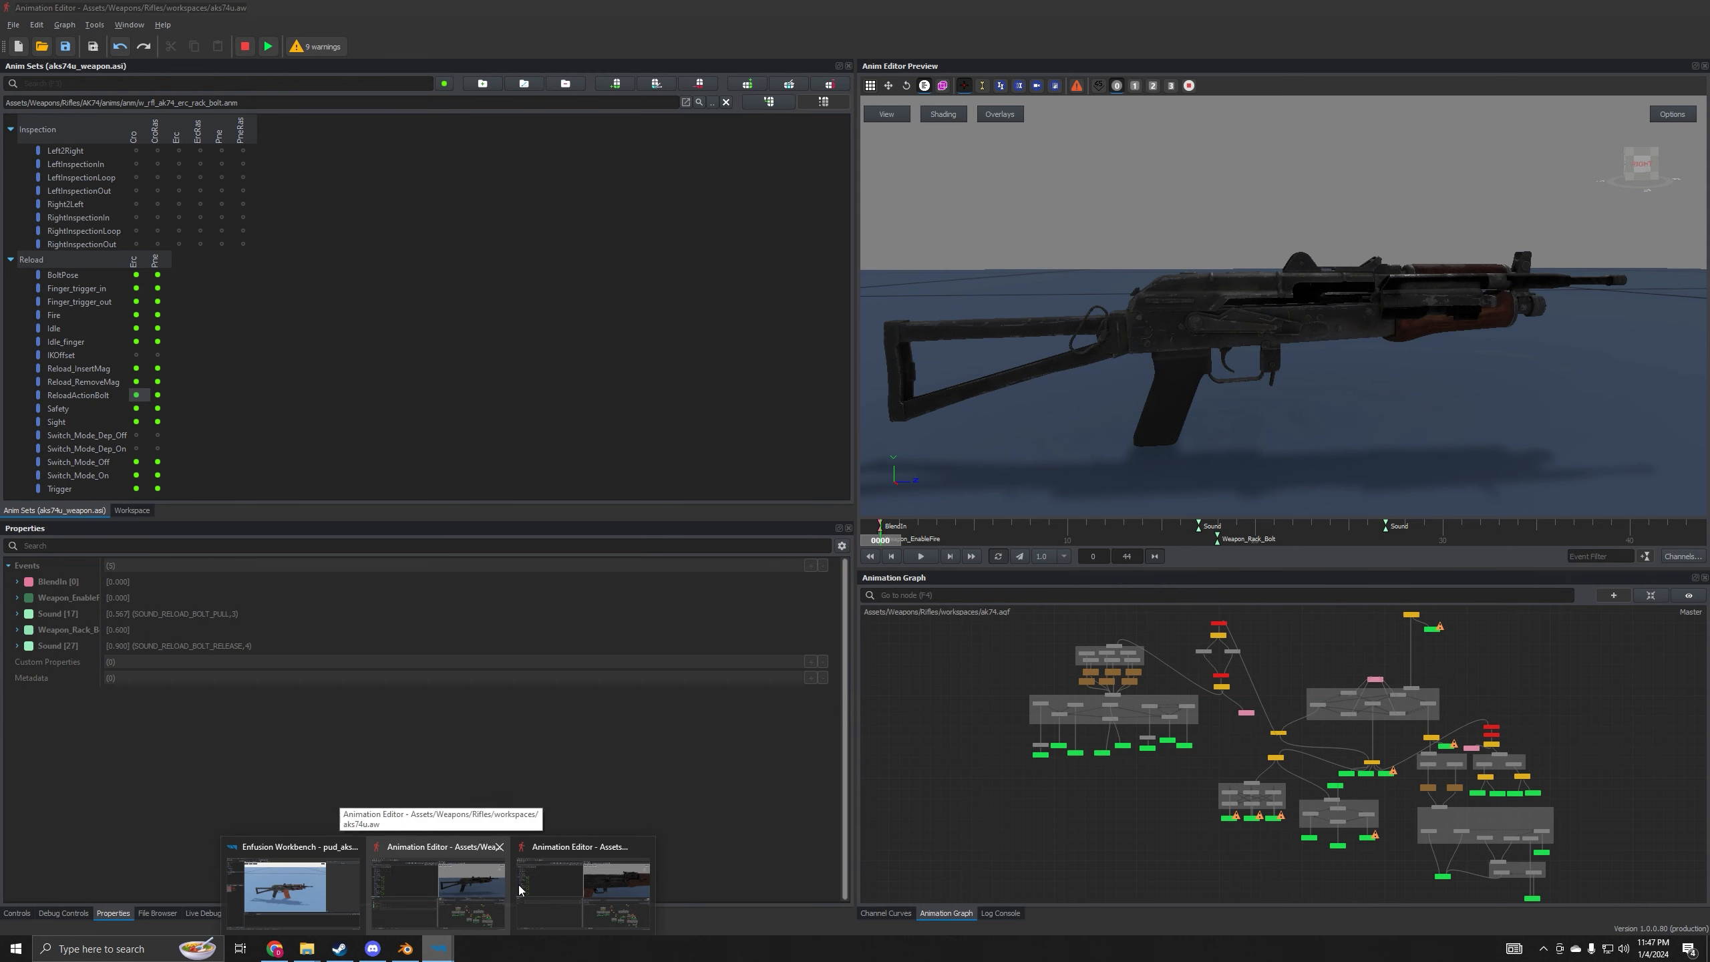
{"action": "left_click", "coordinate": [548, 887]}
{"action": "mouse_move", "coordinate": [439, 949]}
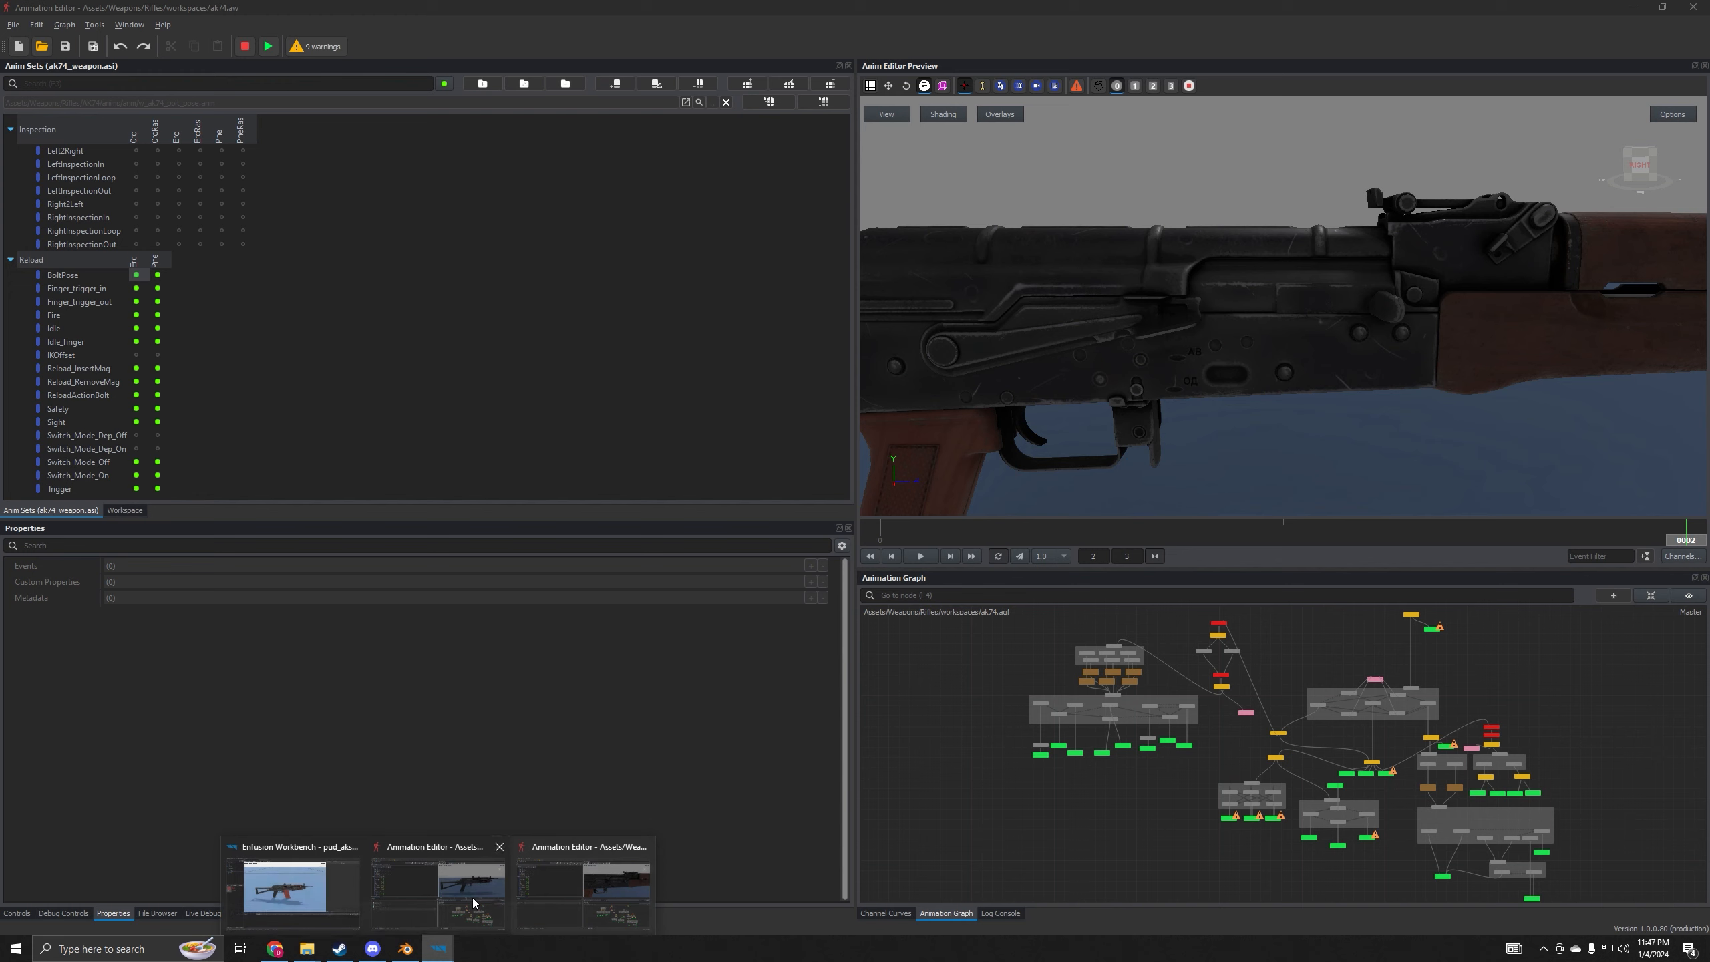
{"action": "left_click", "coordinate": [439, 887]}
{"action": "left_click", "coordinate": [137, 289]}
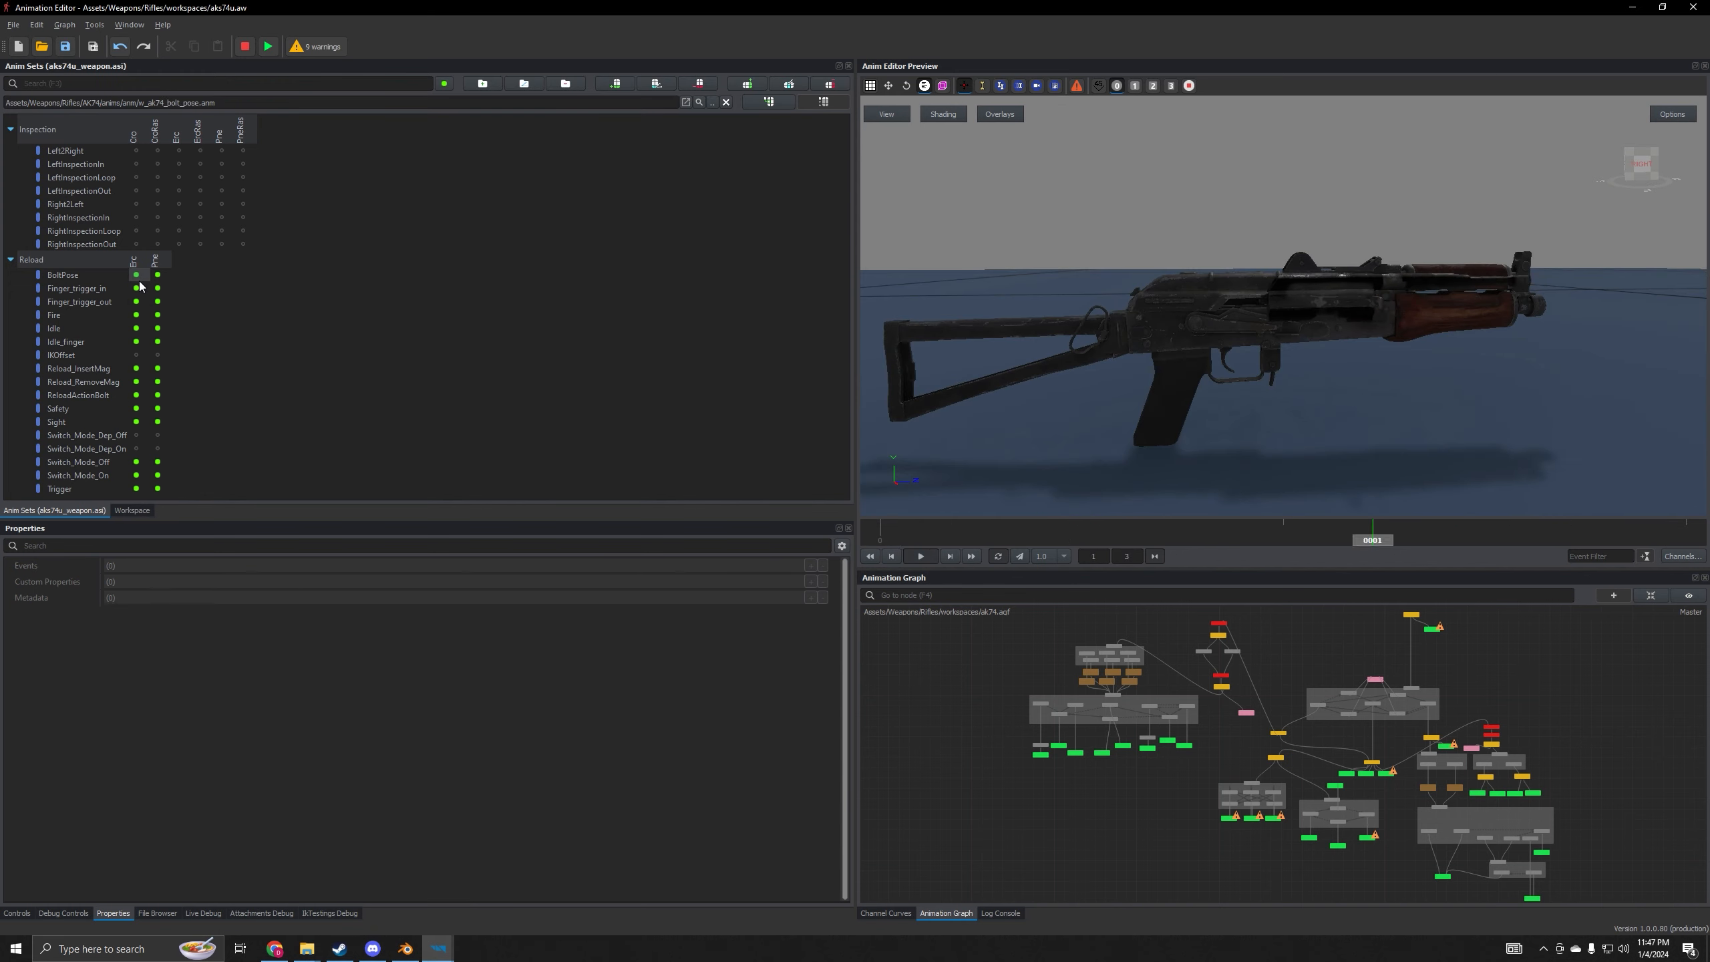
{"action": "left_click", "coordinate": [137, 316]}
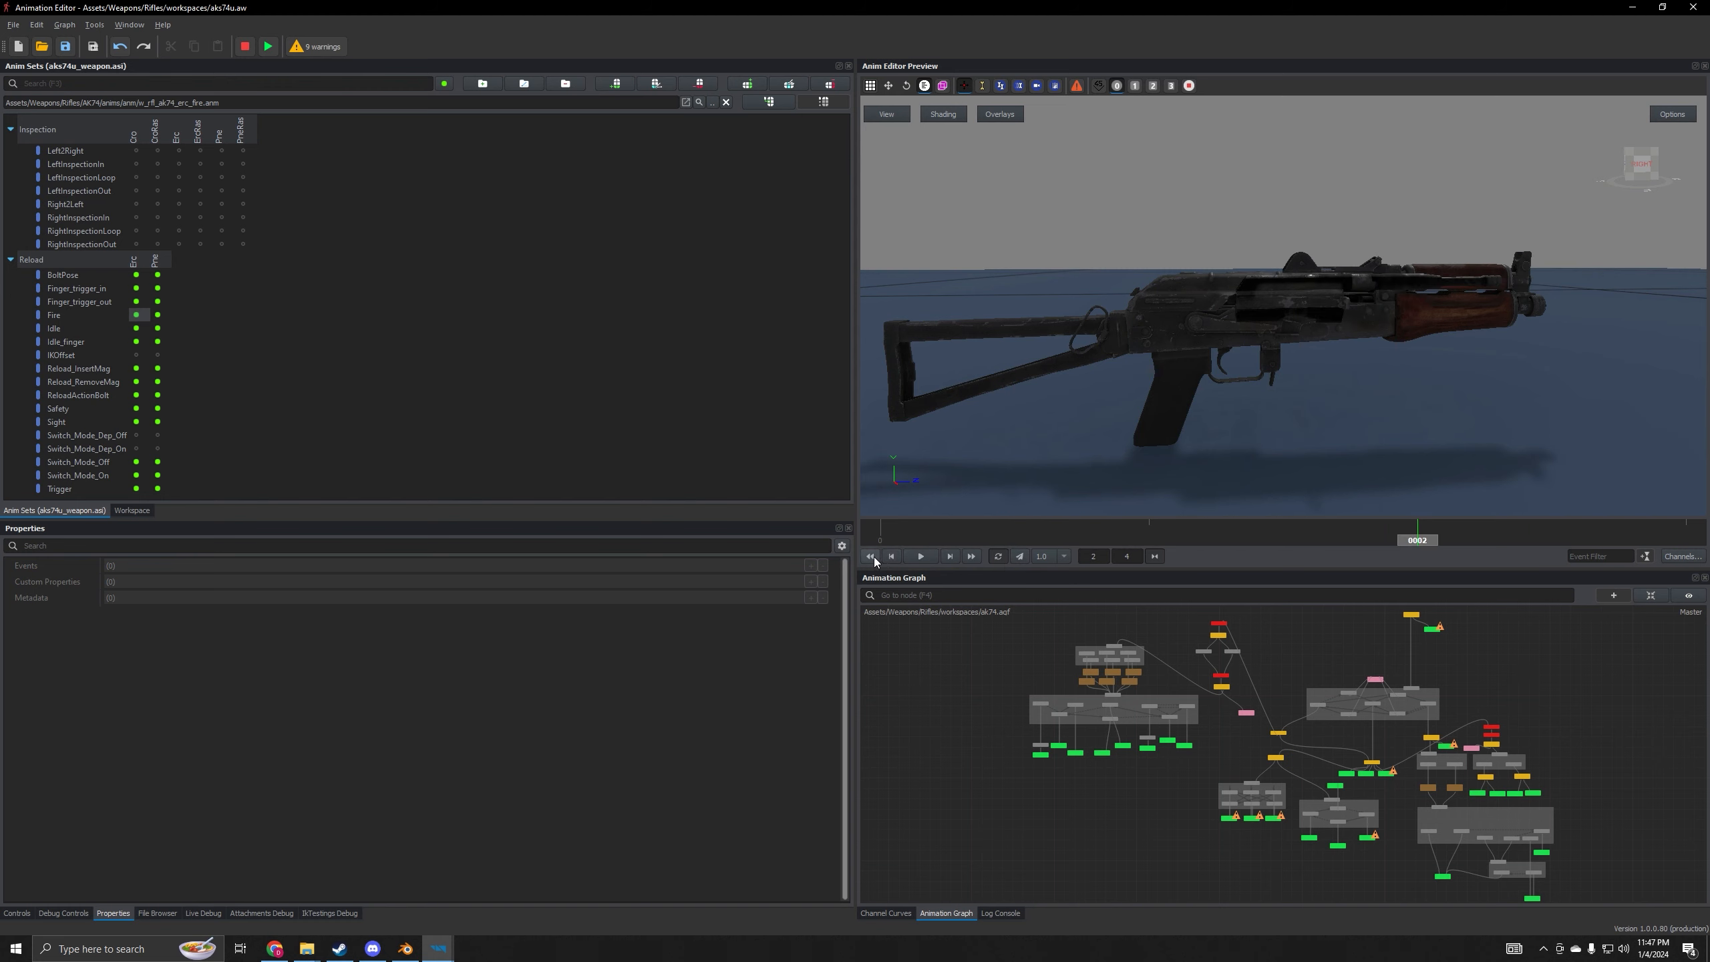
- Examine the bolt position up close in frames 0 and 1 of the AKS-74U's Fire animation
{"action": "scroll", "coordinate": [1395, 403], "scroll_direction": "up", "scroll_amount": 5}
{"action": "right_click_drag", "start_coordinate": [1395, 402], "coordinate": [1058, 429]}
{"action": "scroll", "coordinate": [1386, 407], "scroll_direction": "down", "scroll_amount": 1}
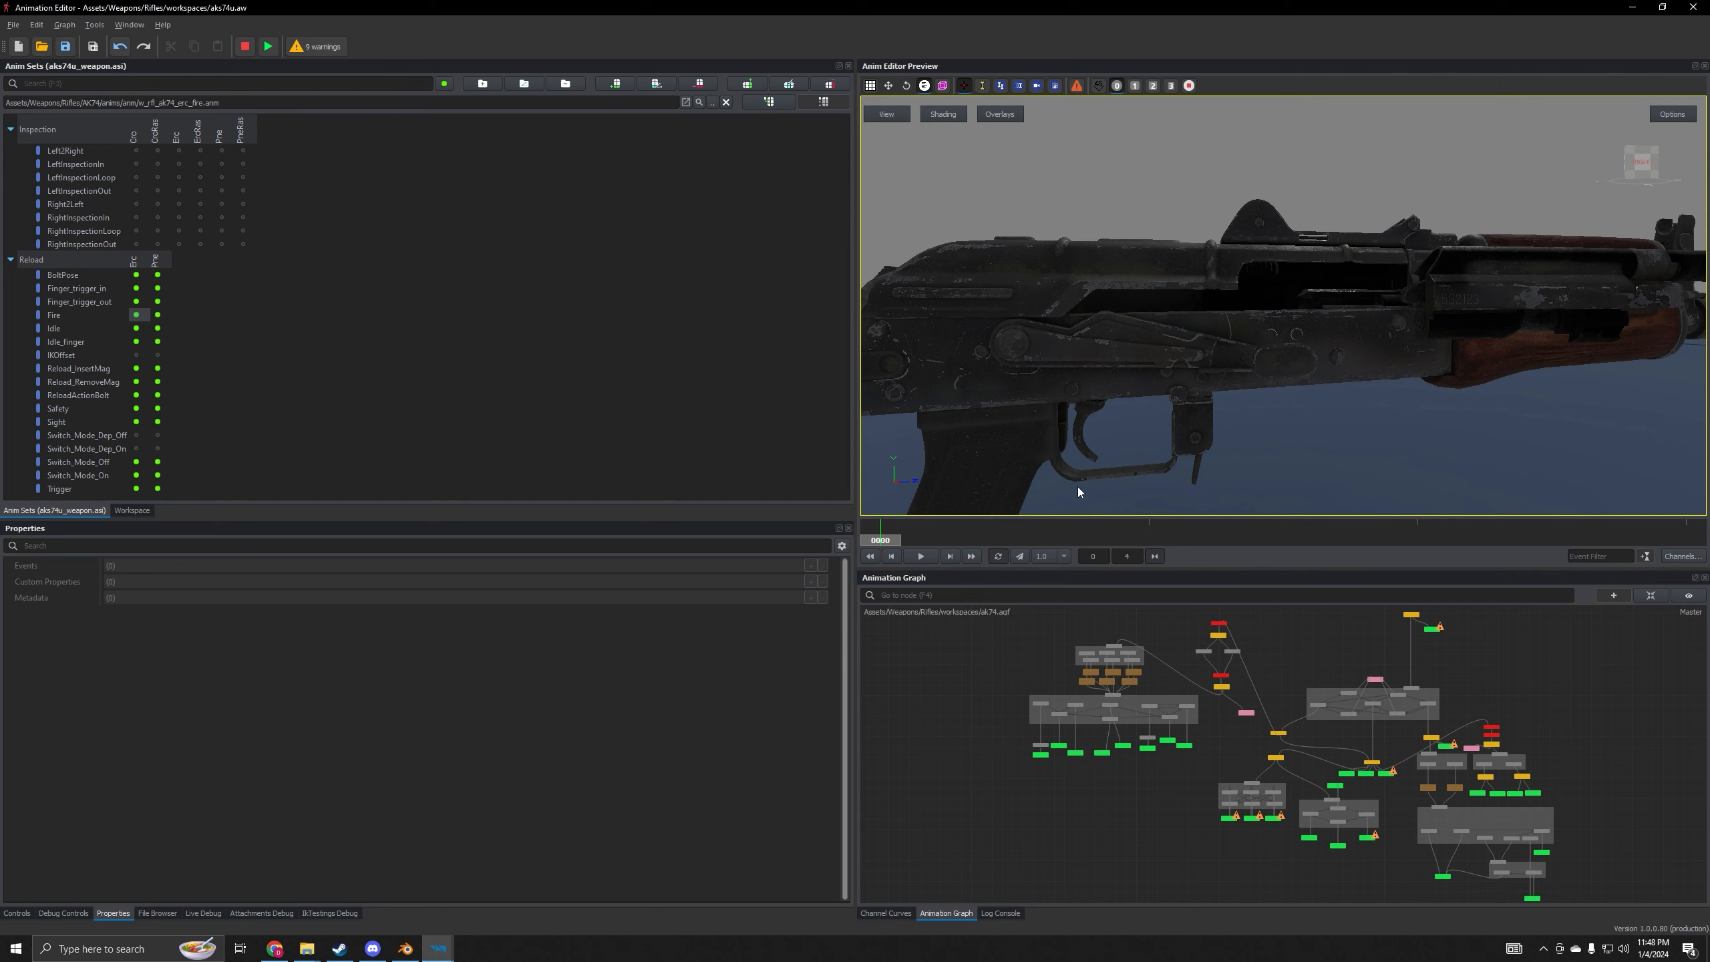
{"action": "left_click_drag", "start_coordinate": [1284, 429], "coordinate": [1238, 446]}
{"action": "scroll", "coordinate": [1234, 448], "scroll_direction": "down", "scroll_amount": 2}
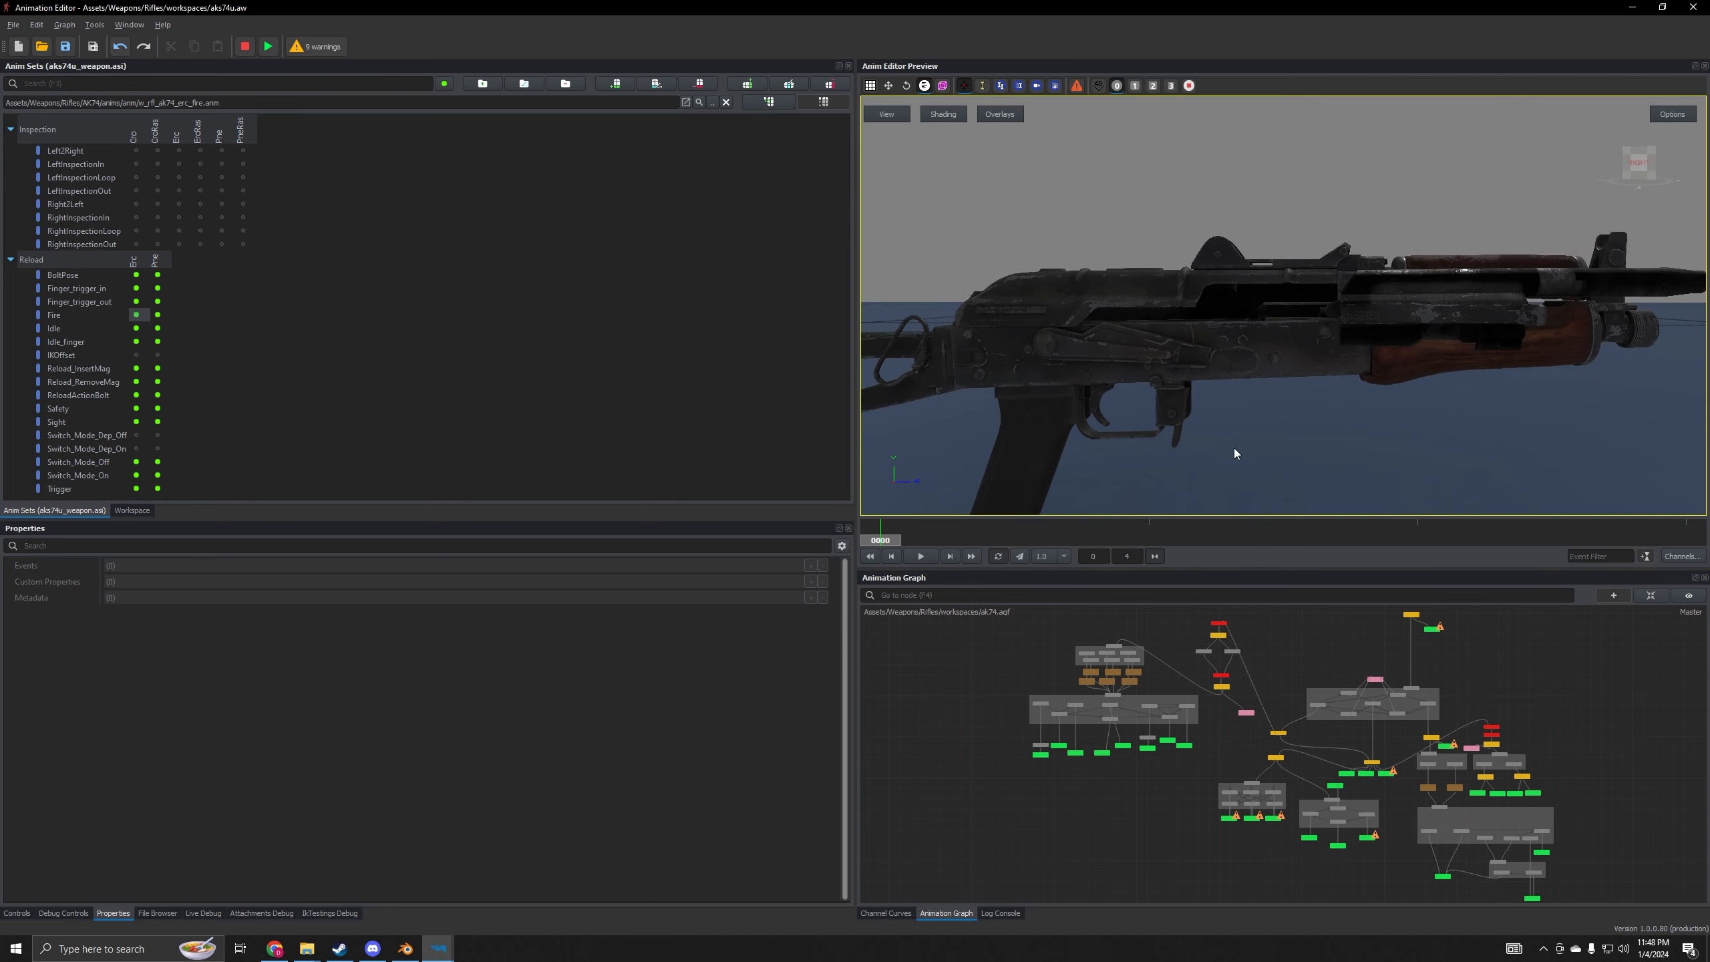
{"action": "left_click", "coordinate": [954, 557]}
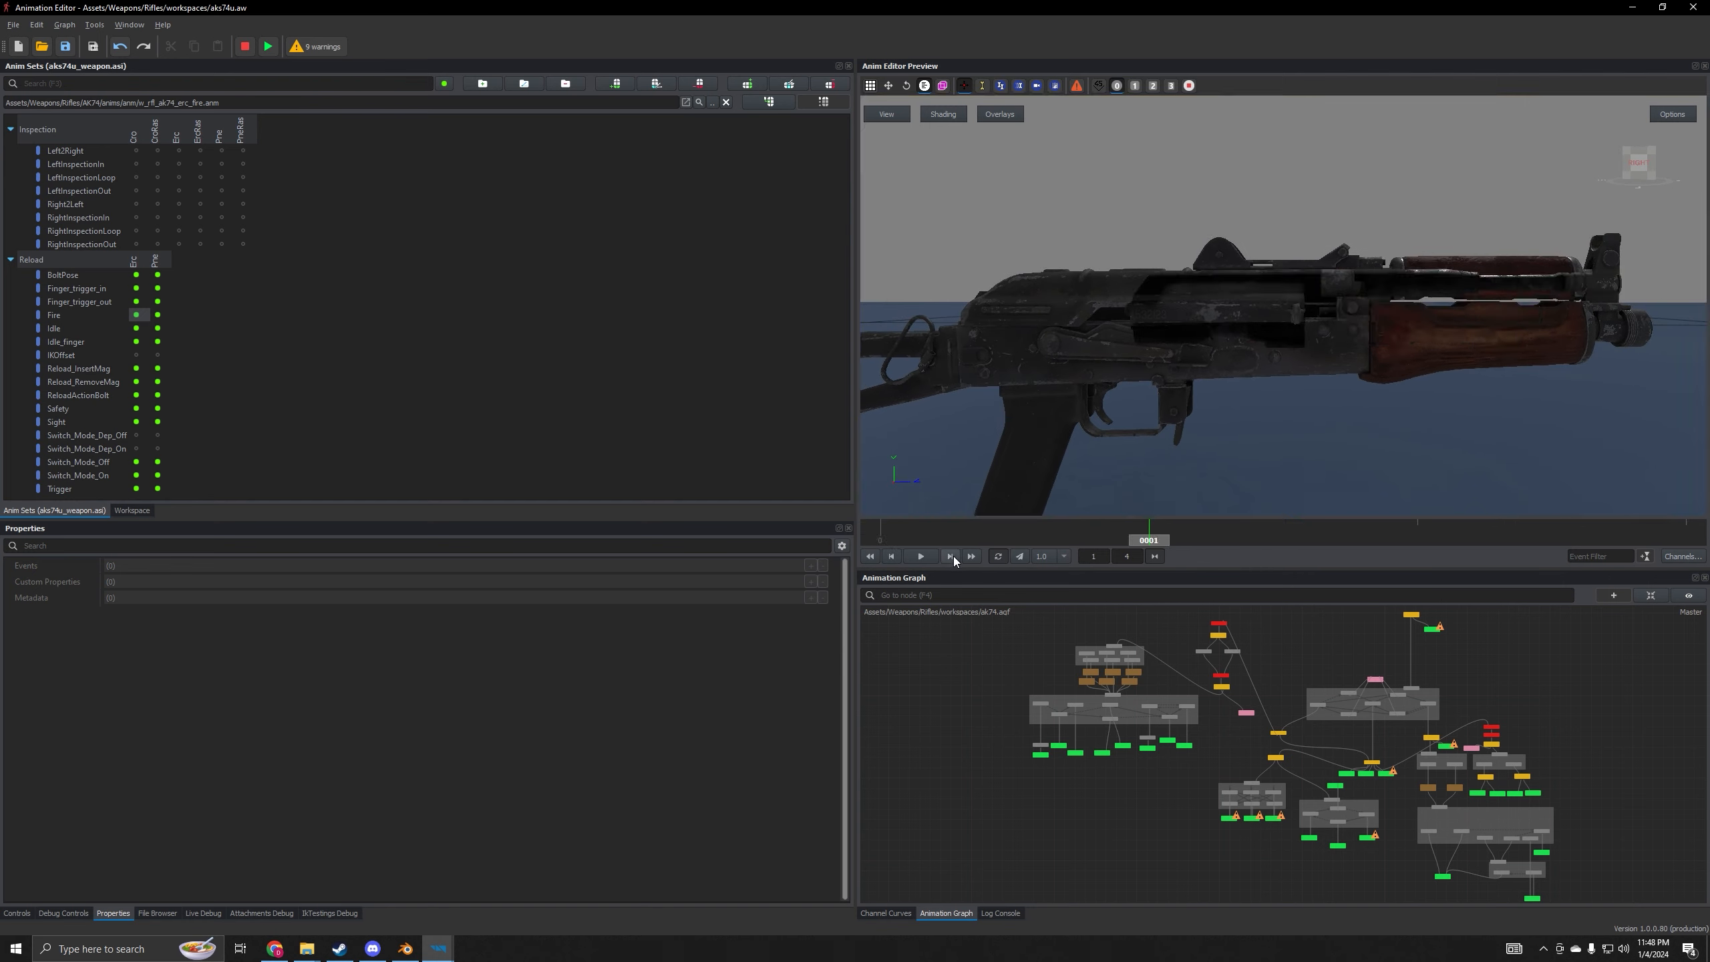
{"action": "left_click", "coordinate": [892, 557]}
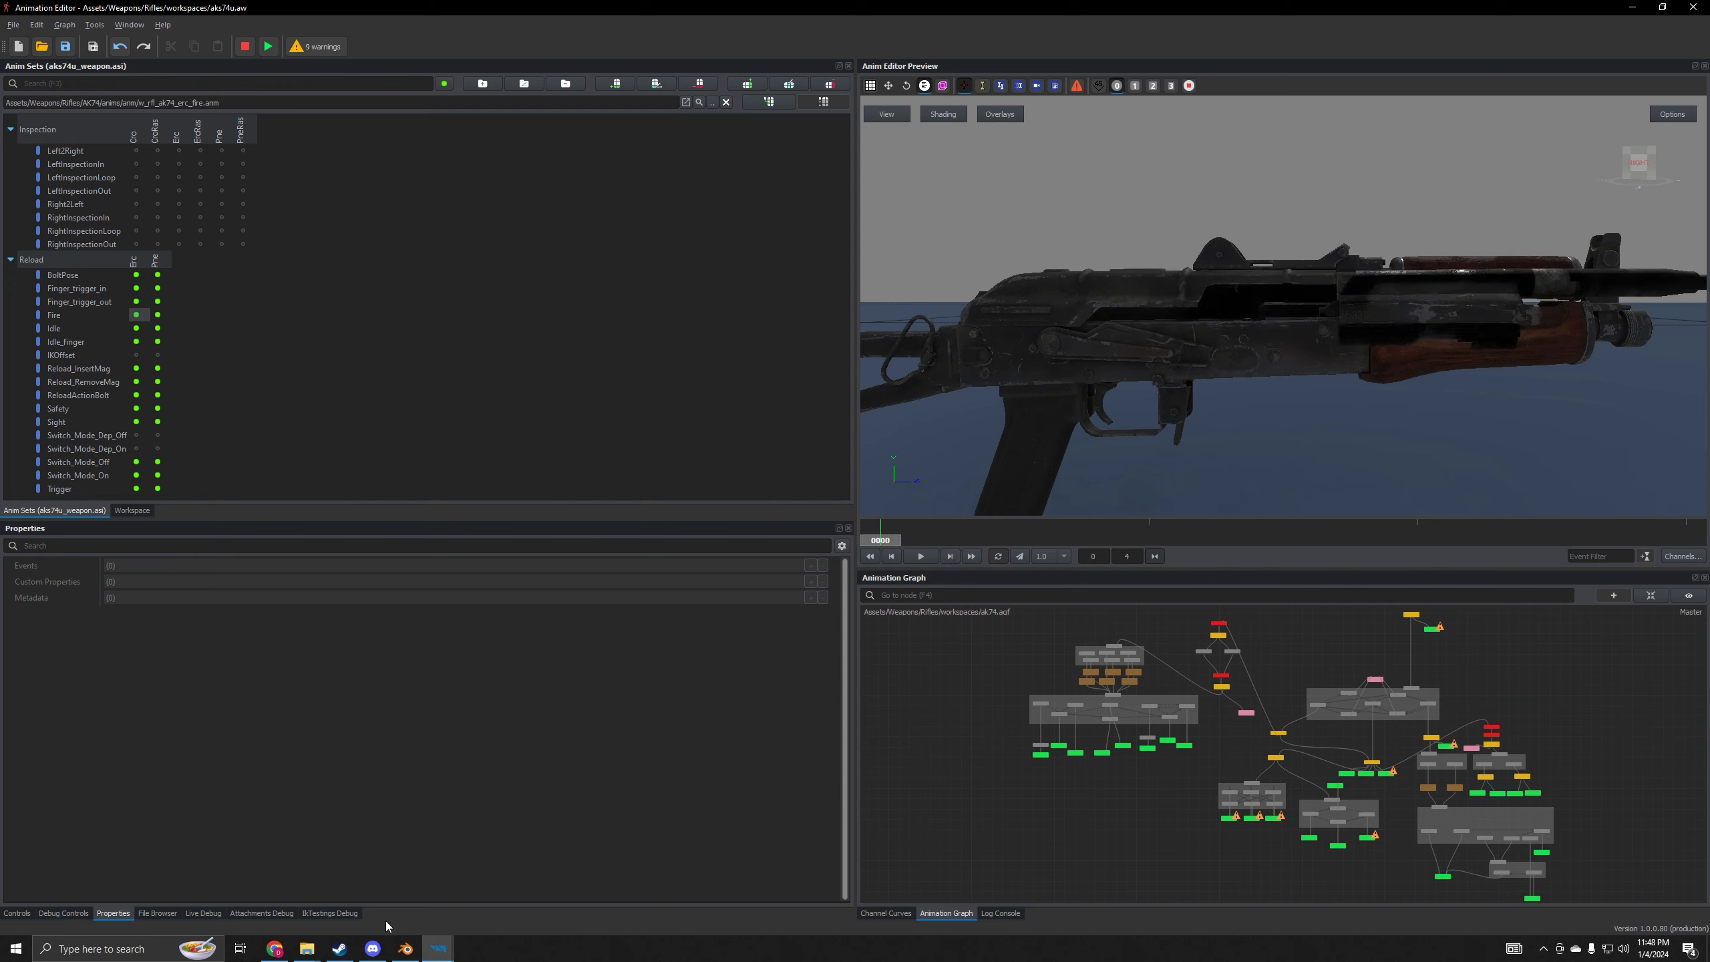
- Compare with the AK74 workspace by previewing its Erc Fire animation at frame 0
{"action": "mouse_move", "coordinate": [436, 957]}
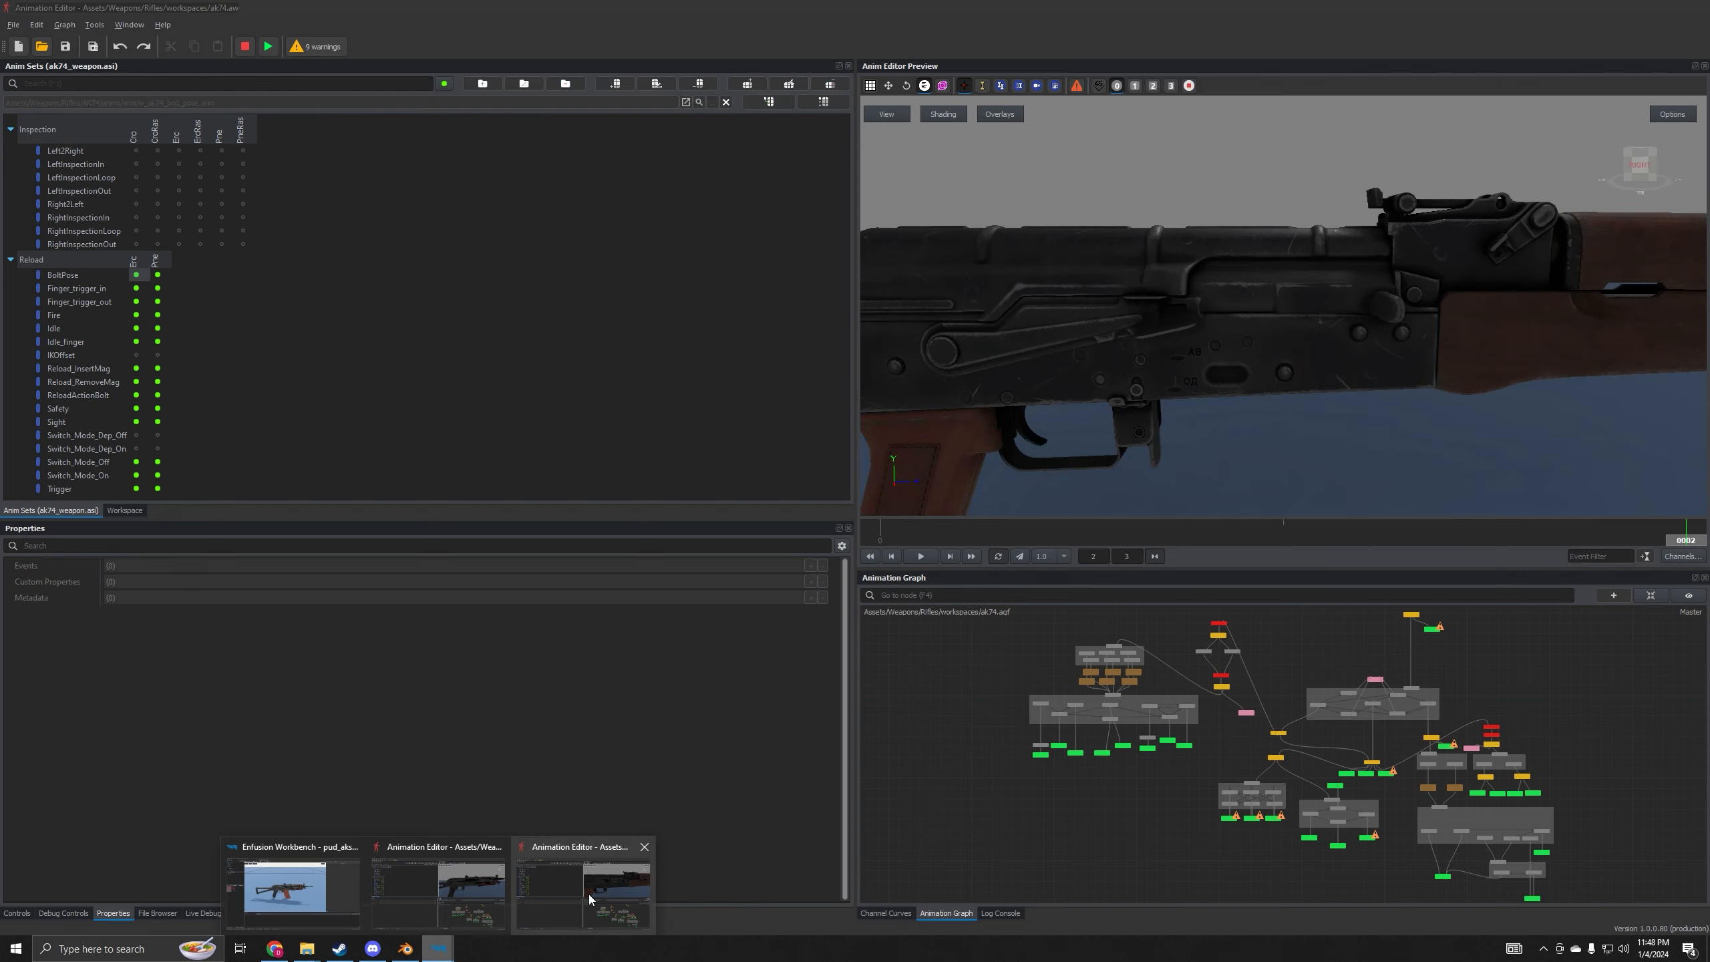
{"action": "left_click", "coordinate": [589, 895]}
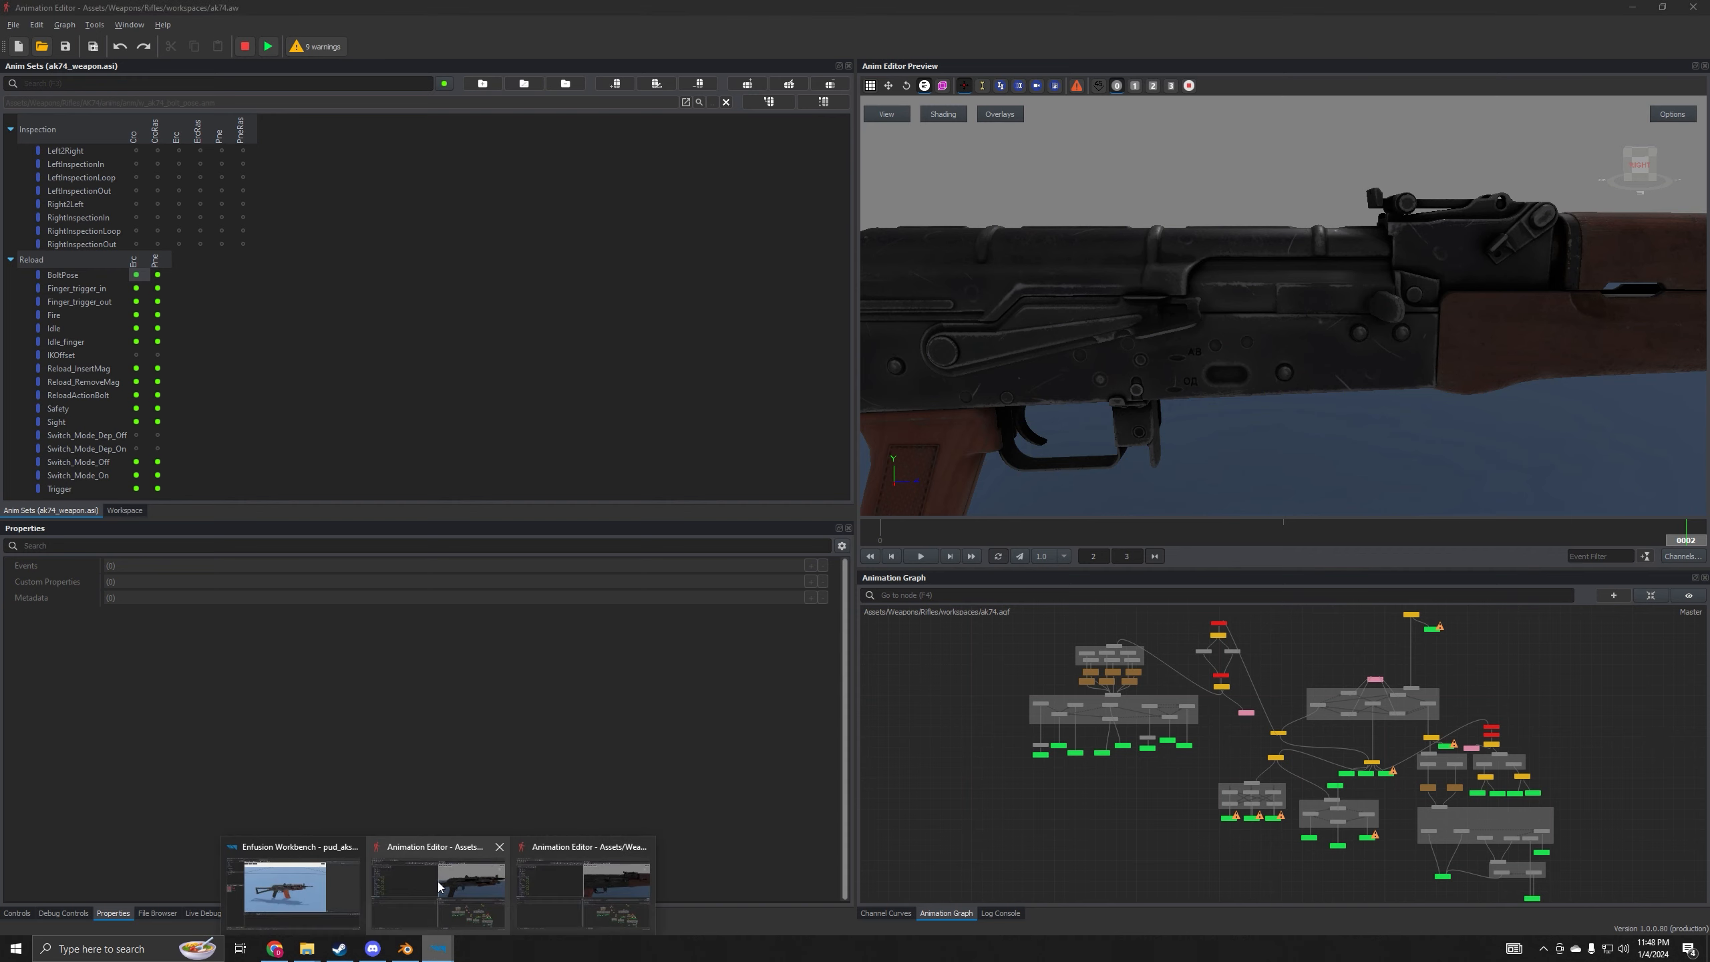
{"action": "left_click", "coordinate": [438, 887]}
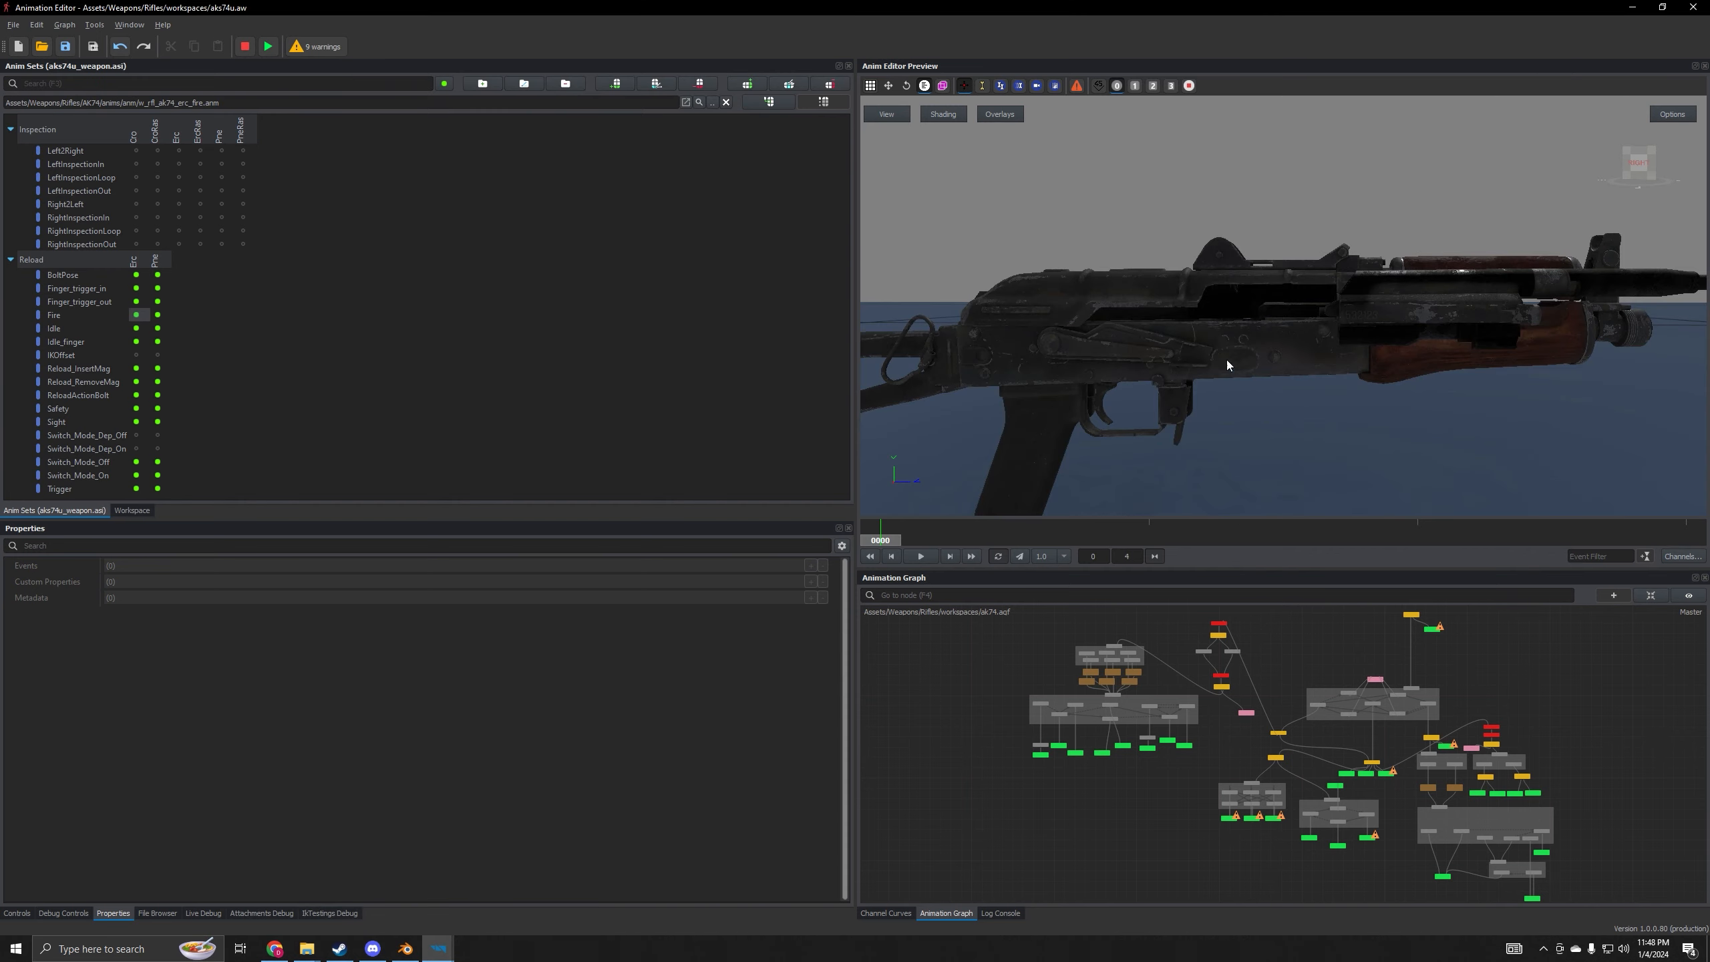
{"action": "mouse_move", "coordinate": [438, 946]}
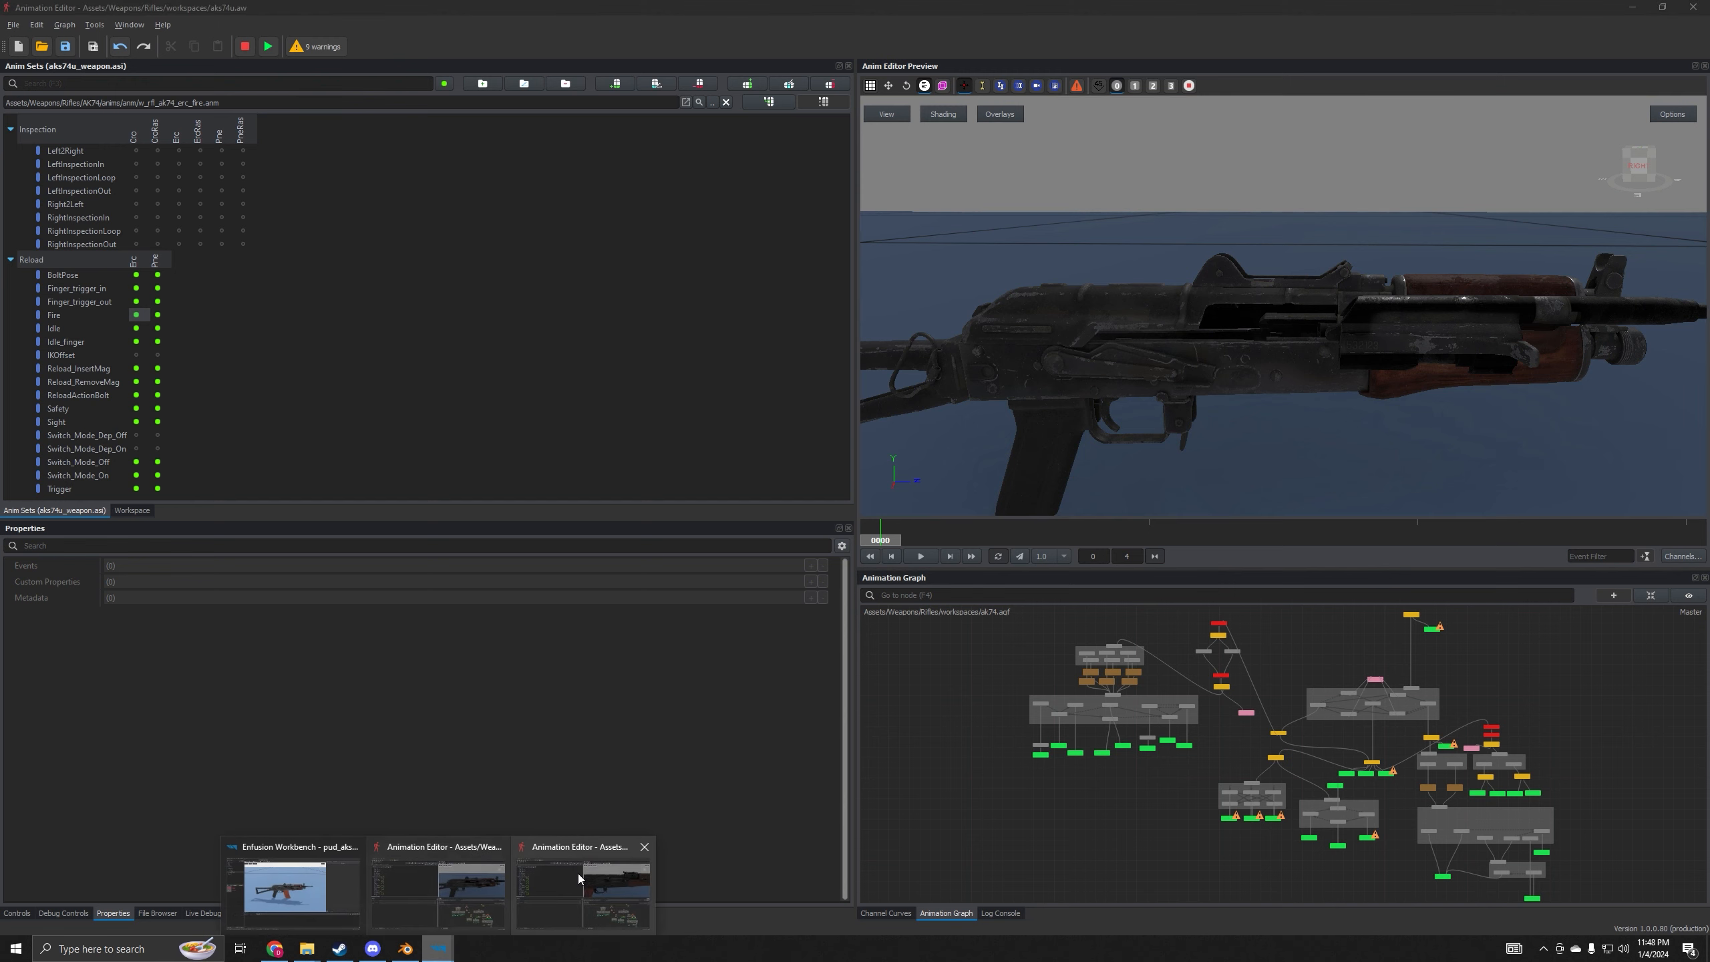
{"action": "left_click", "coordinate": [579, 879]}
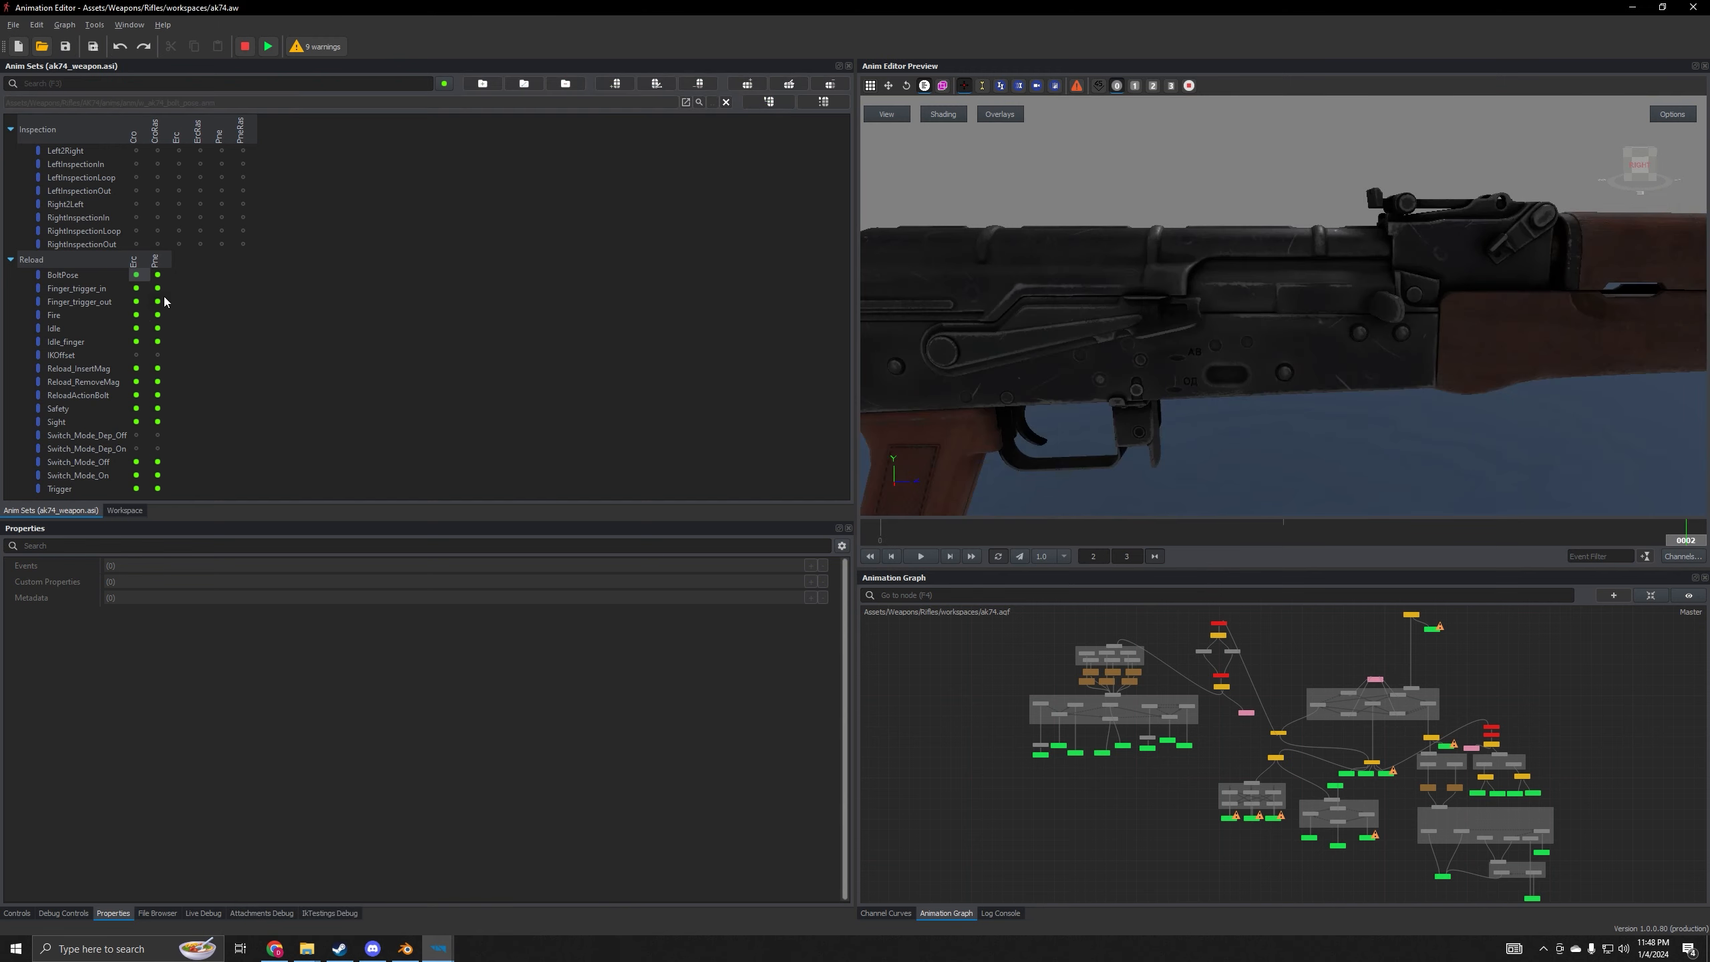
{"action": "left_click", "coordinate": [137, 315]}
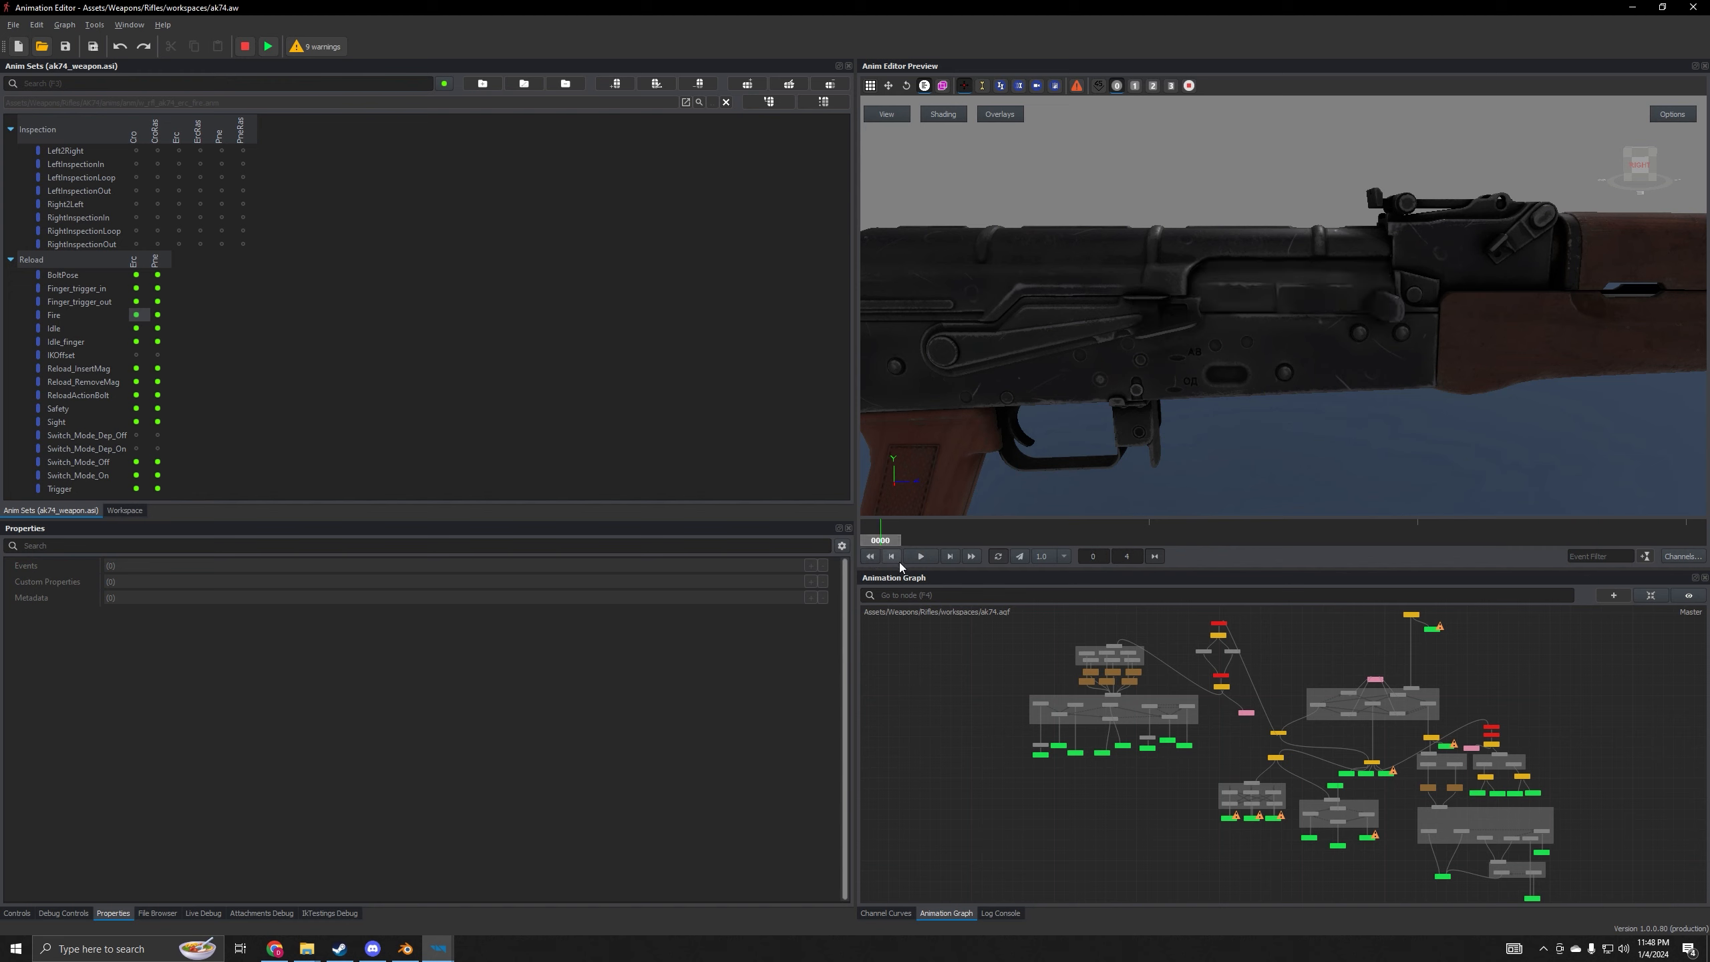
- Return to Blender and create a new action named w_rfl_aks74u_erc_fire
{"action": "mouse_move", "coordinate": [406, 948]}
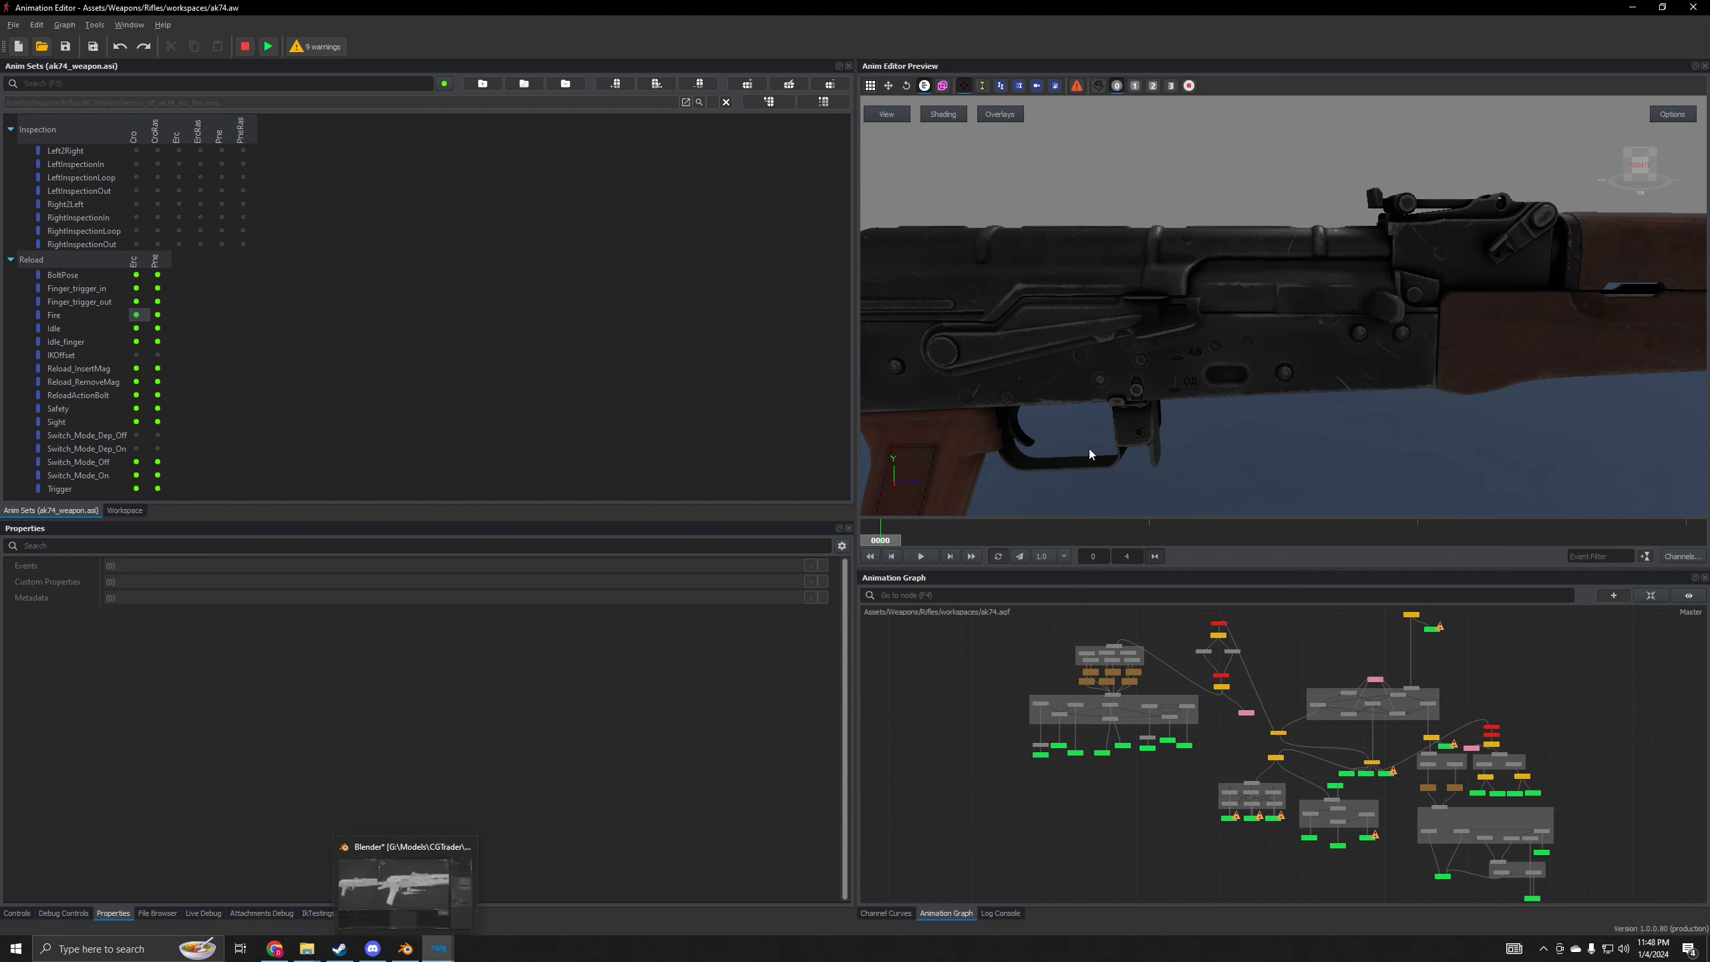
{"action": "left_click", "coordinate": [406, 948]}
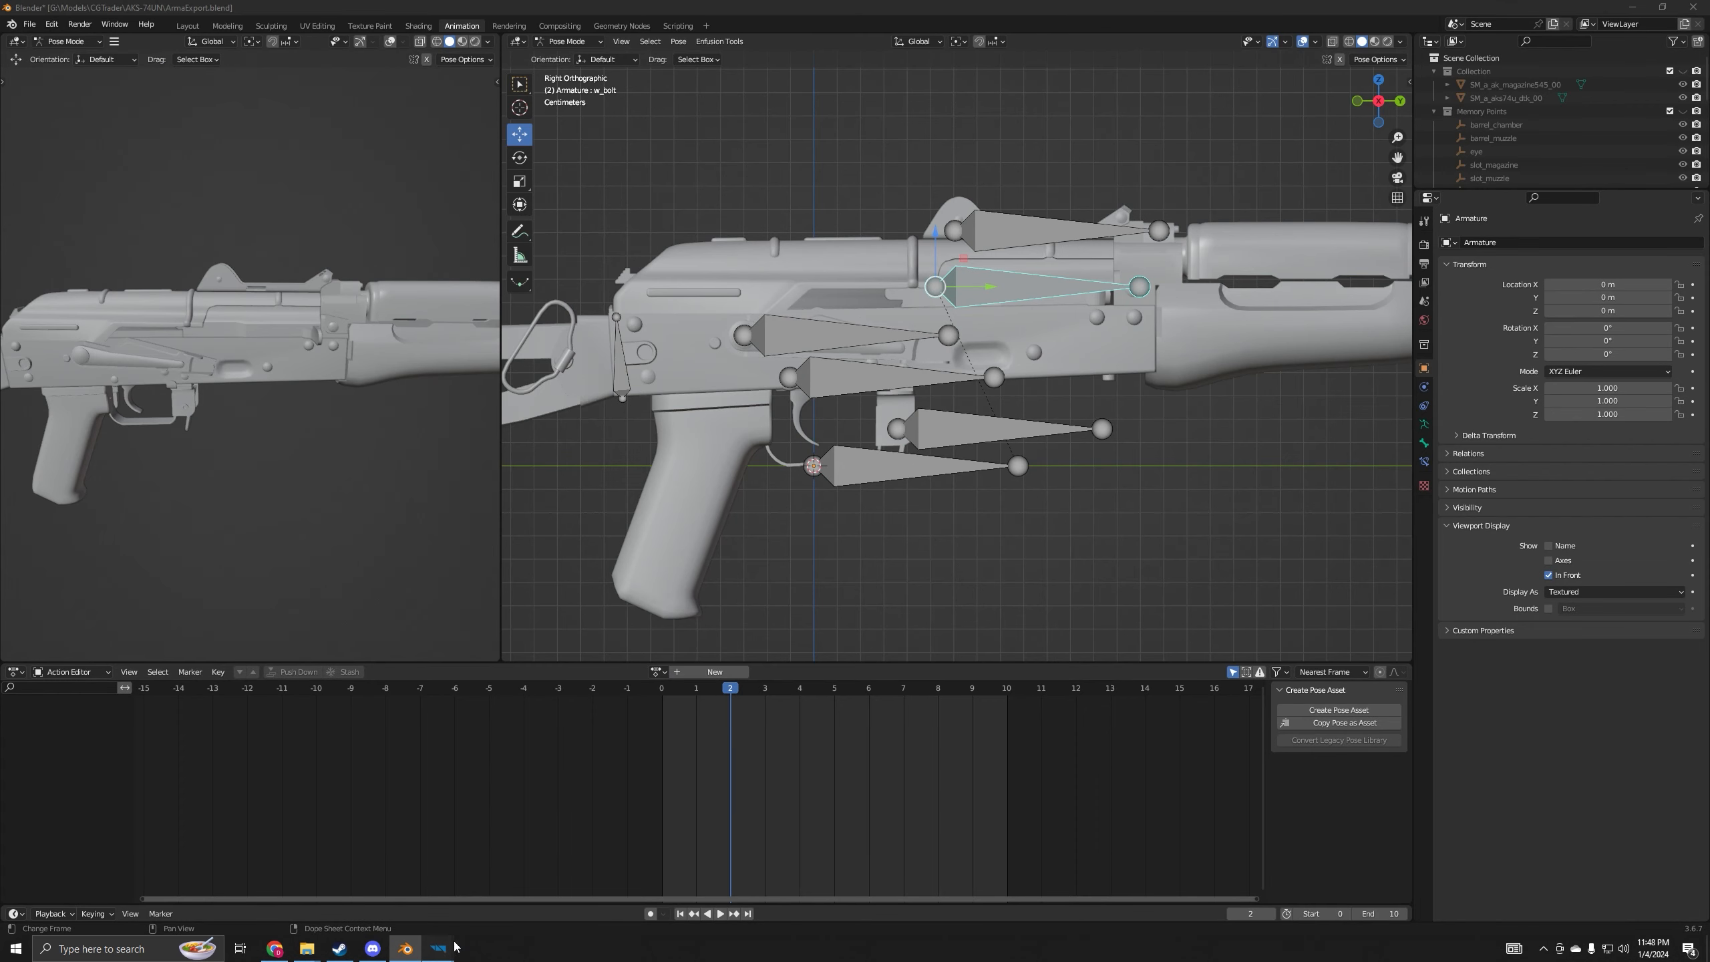
{"action": "mouse_move", "coordinate": [452, 947]}
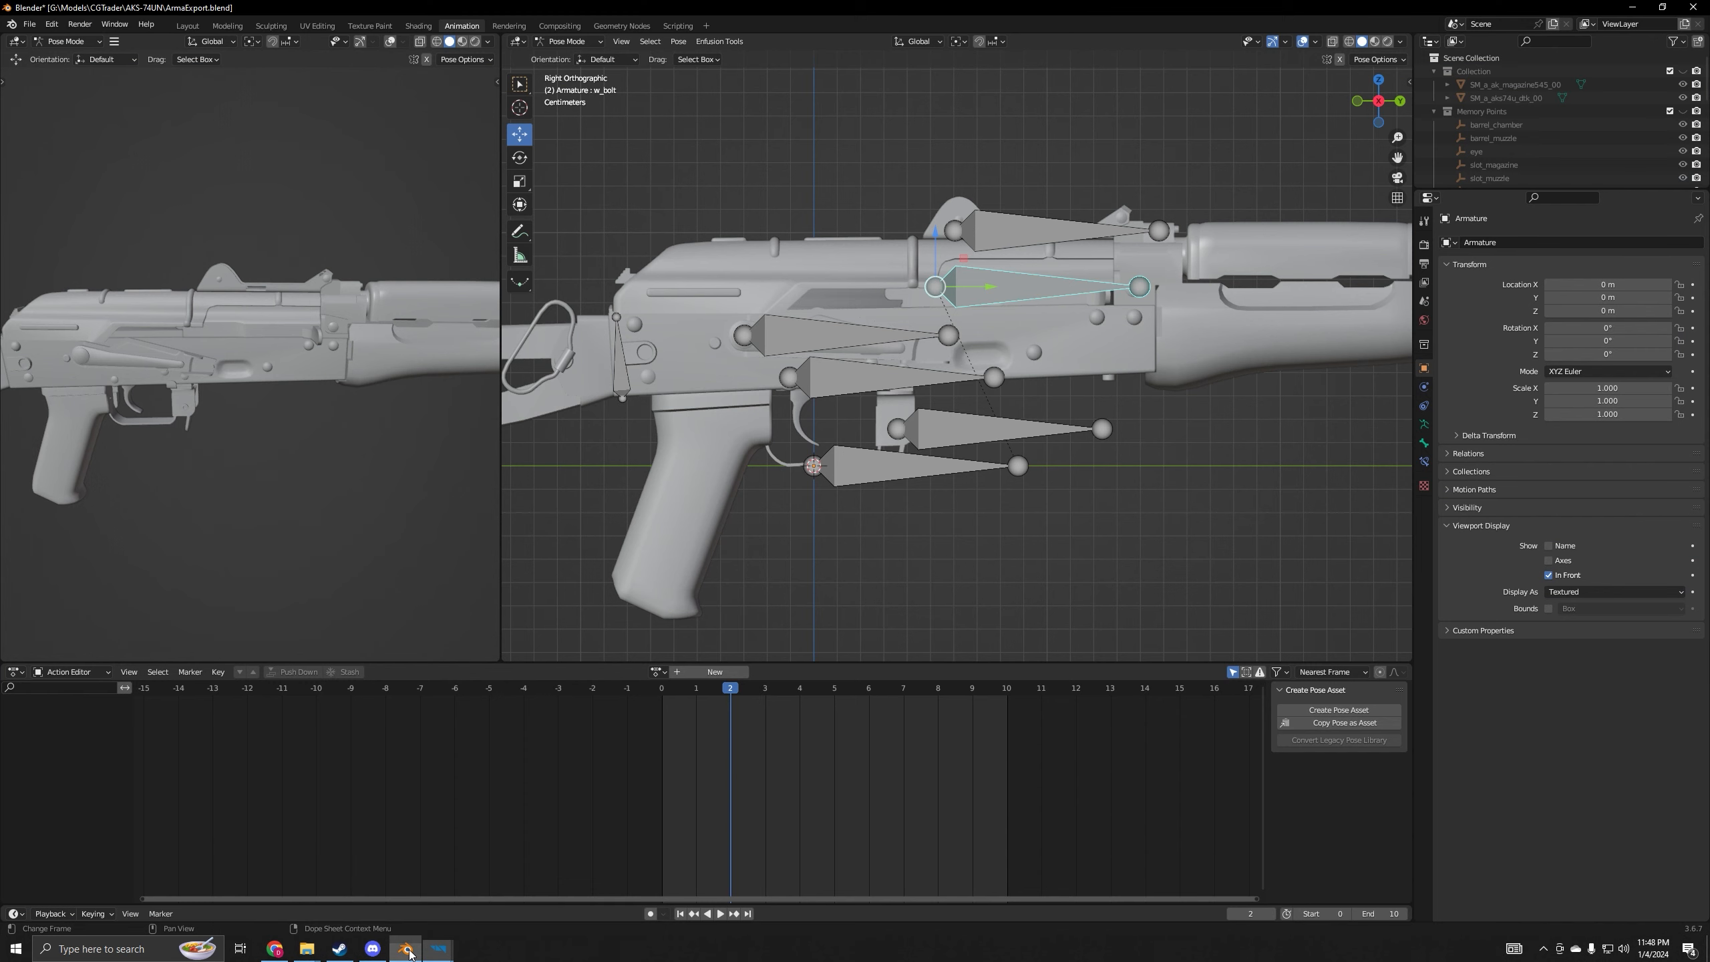
{"action": "left_click", "coordinate": [682, 672]}
{"action": "left_click", "coordinate": [685, 673]}
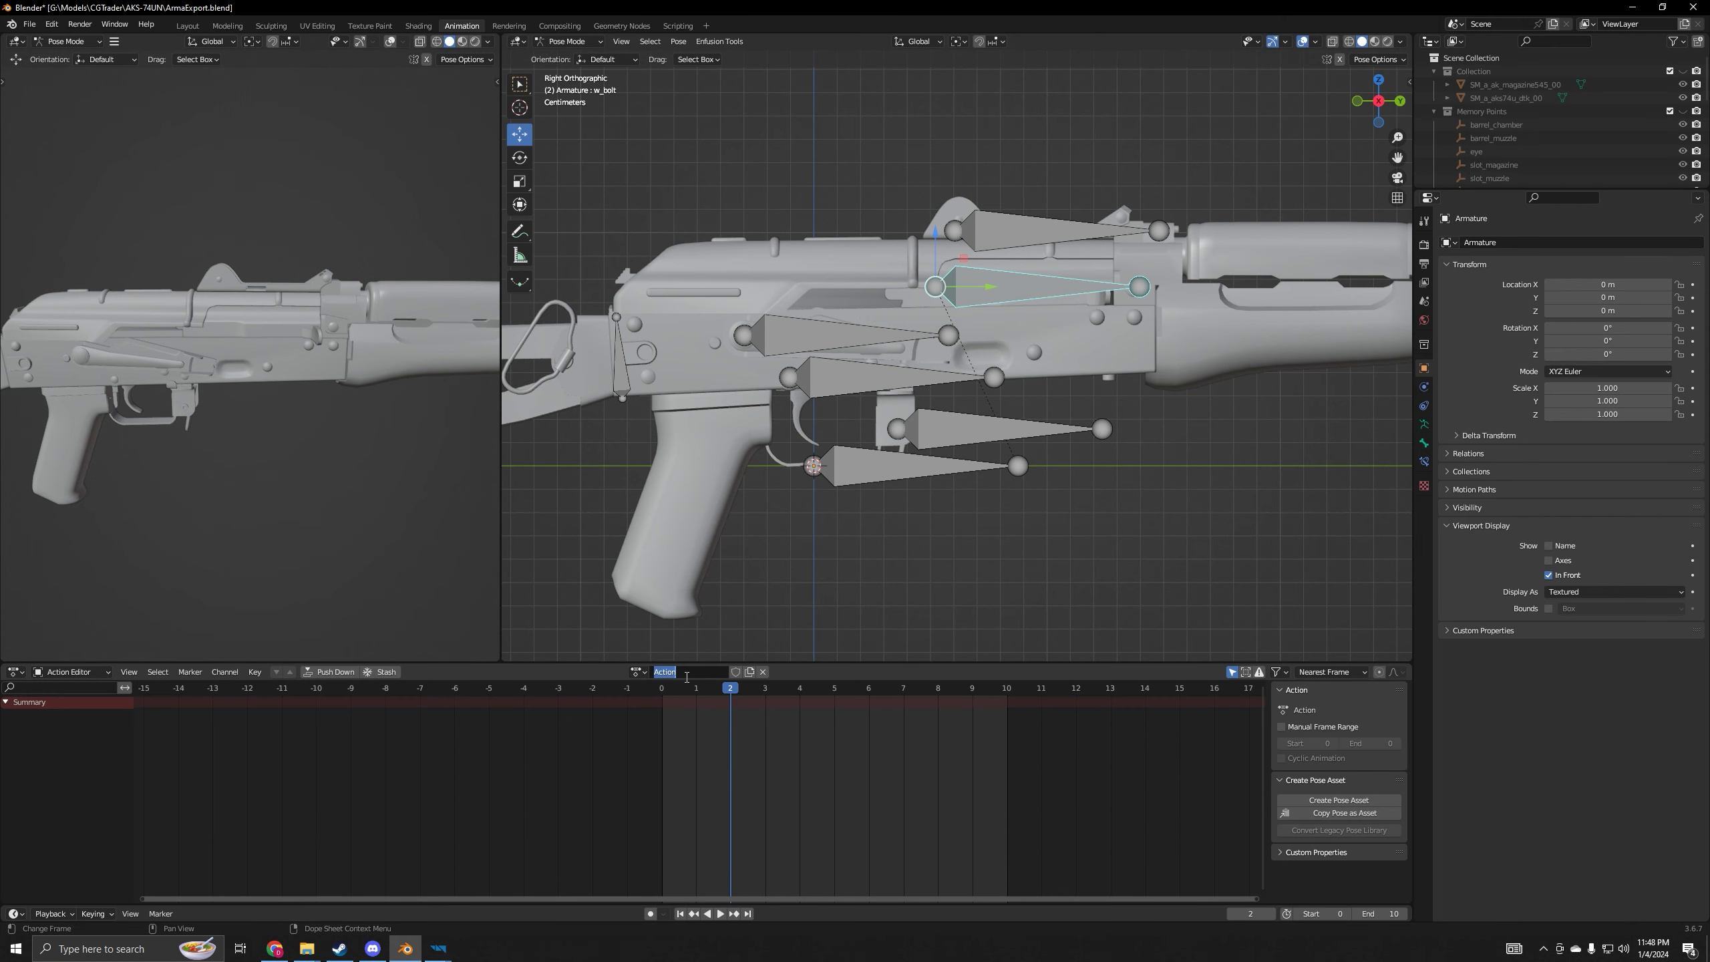
{"action": "type", "text": "w_rfl_aks74u_erc_fio"}
{"action": "type", "text": "e"}
{"action": "key", "text": "Return"}
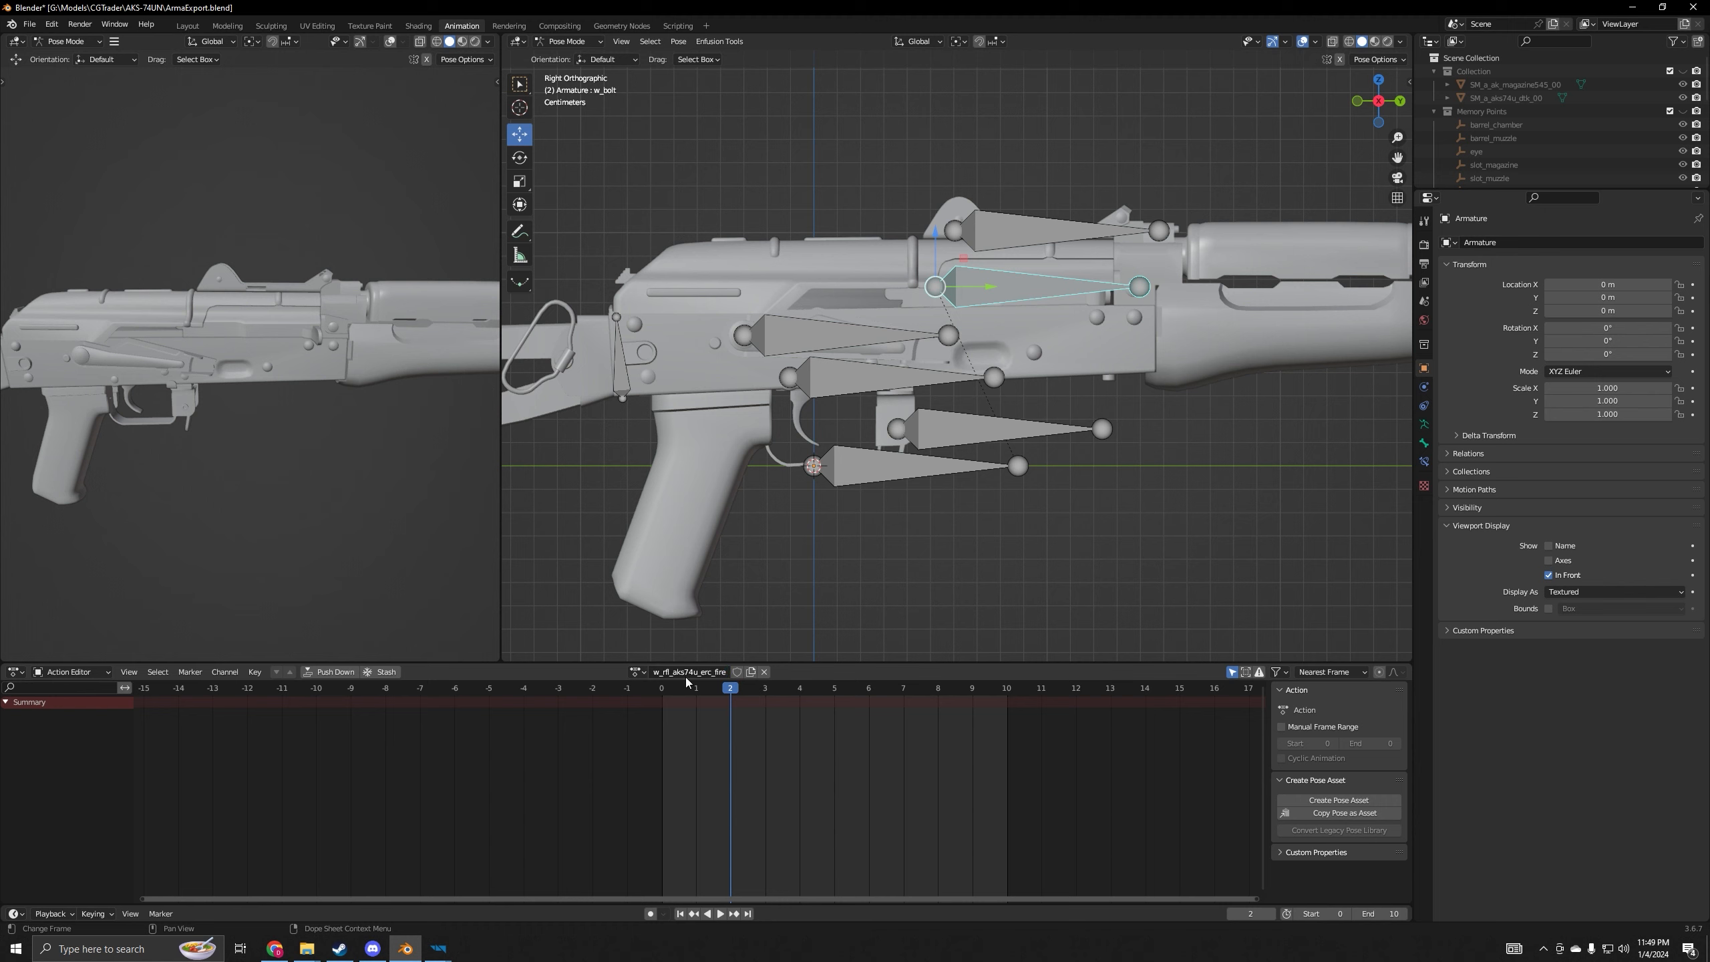
- Protect the w_rfl_aks74u_erc_fire action with a fake user and go to frame 0
{"action": "left_click", "coordinate": [737, 671]}
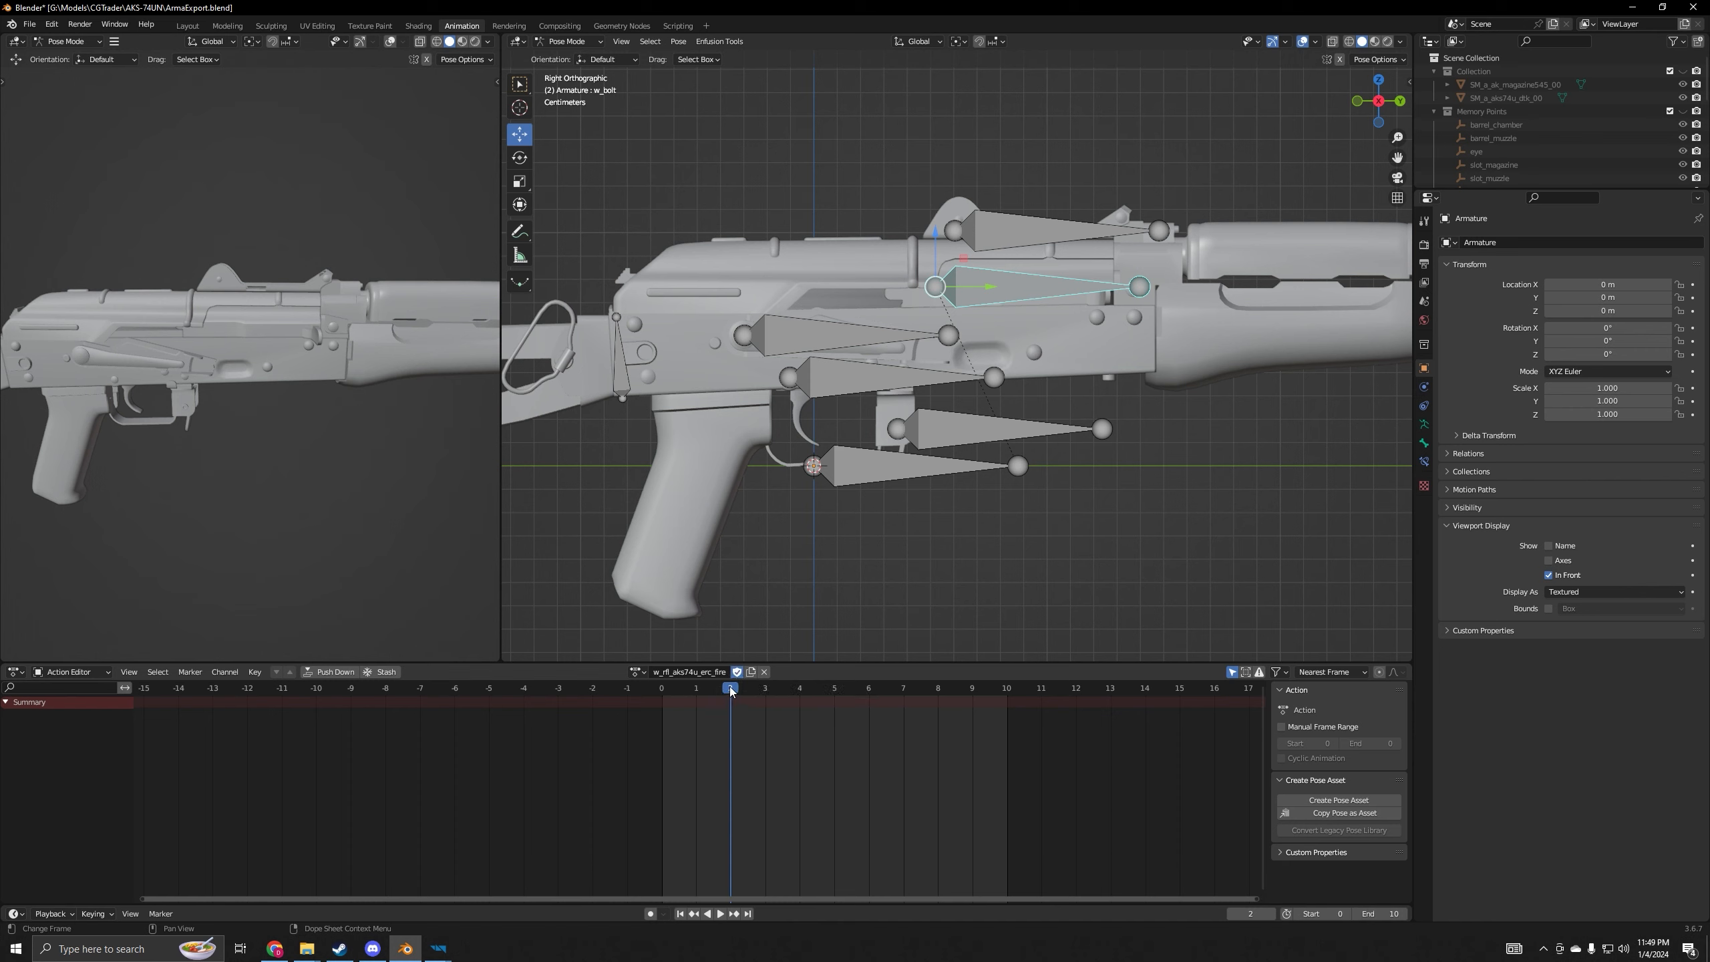
{"action": "left_click_drag", "start_coordinate": [729, 692], "coordinate": [662, 692]}
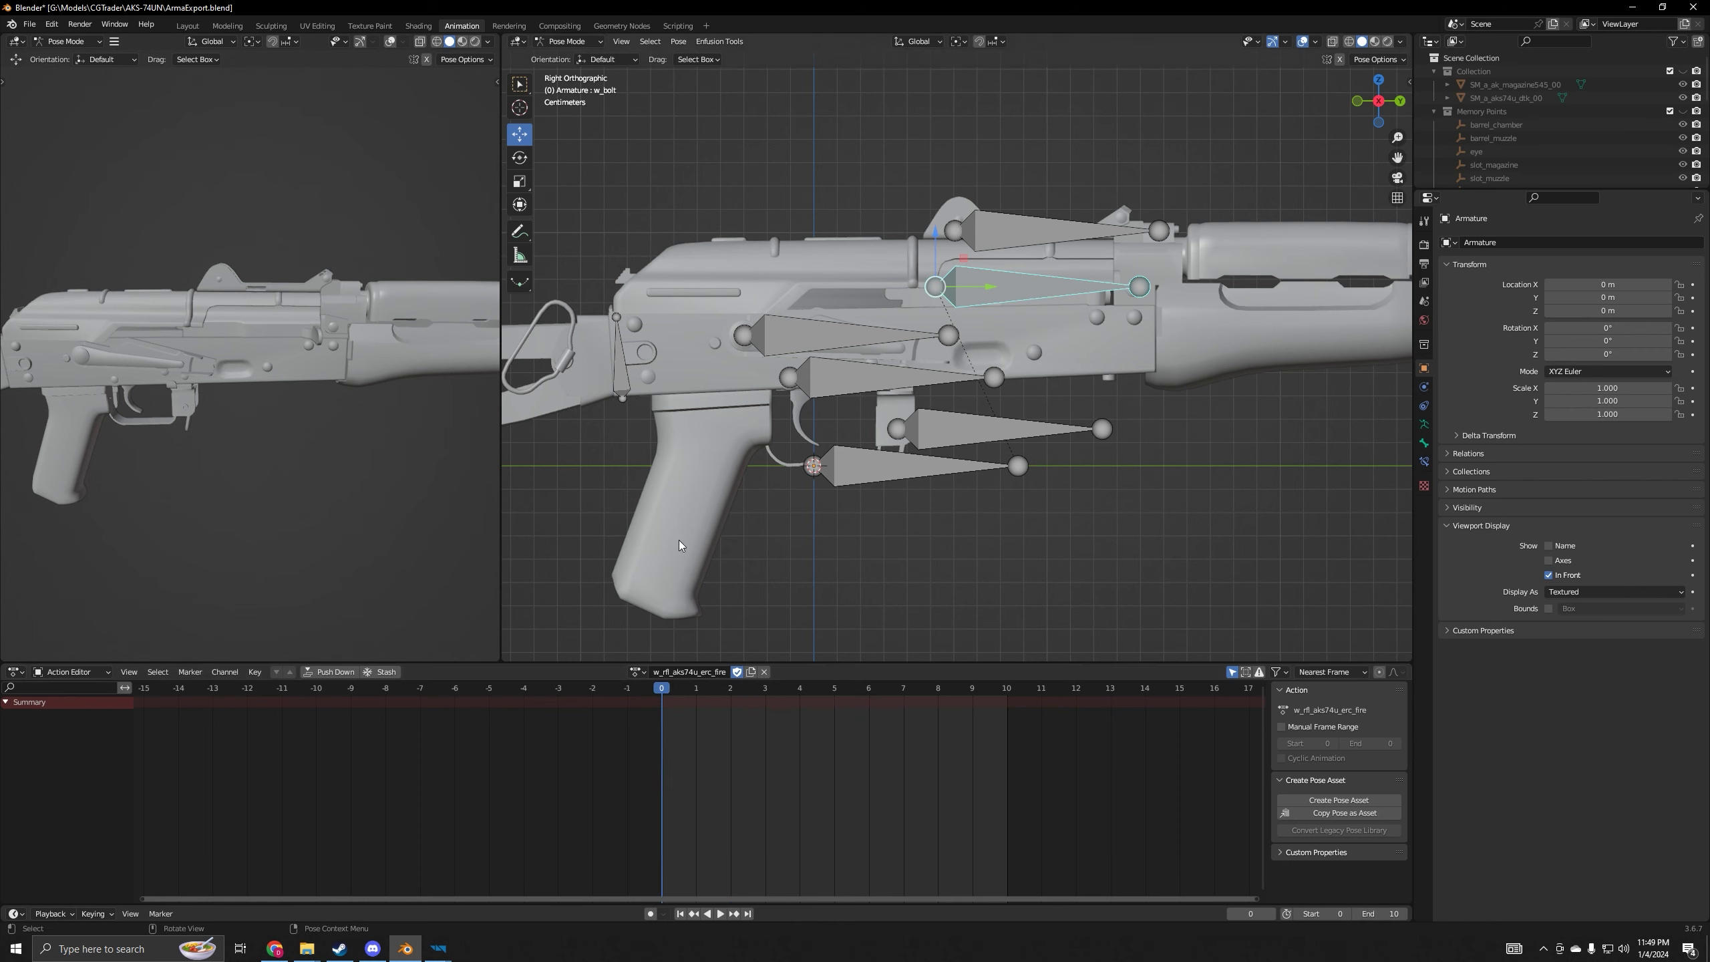
- Rotate the w_trigger bone into its pulled position using Local orientation, and keyframe it at frame 0
{"action": "scroll", "coordinate": [679, 540], "scroll_direction": "up", "scroll_amount": 2}
{"action": "left_click", "coordinate": [753, 397]}
{"action": "left_click", "coordinate": [519, 158]}
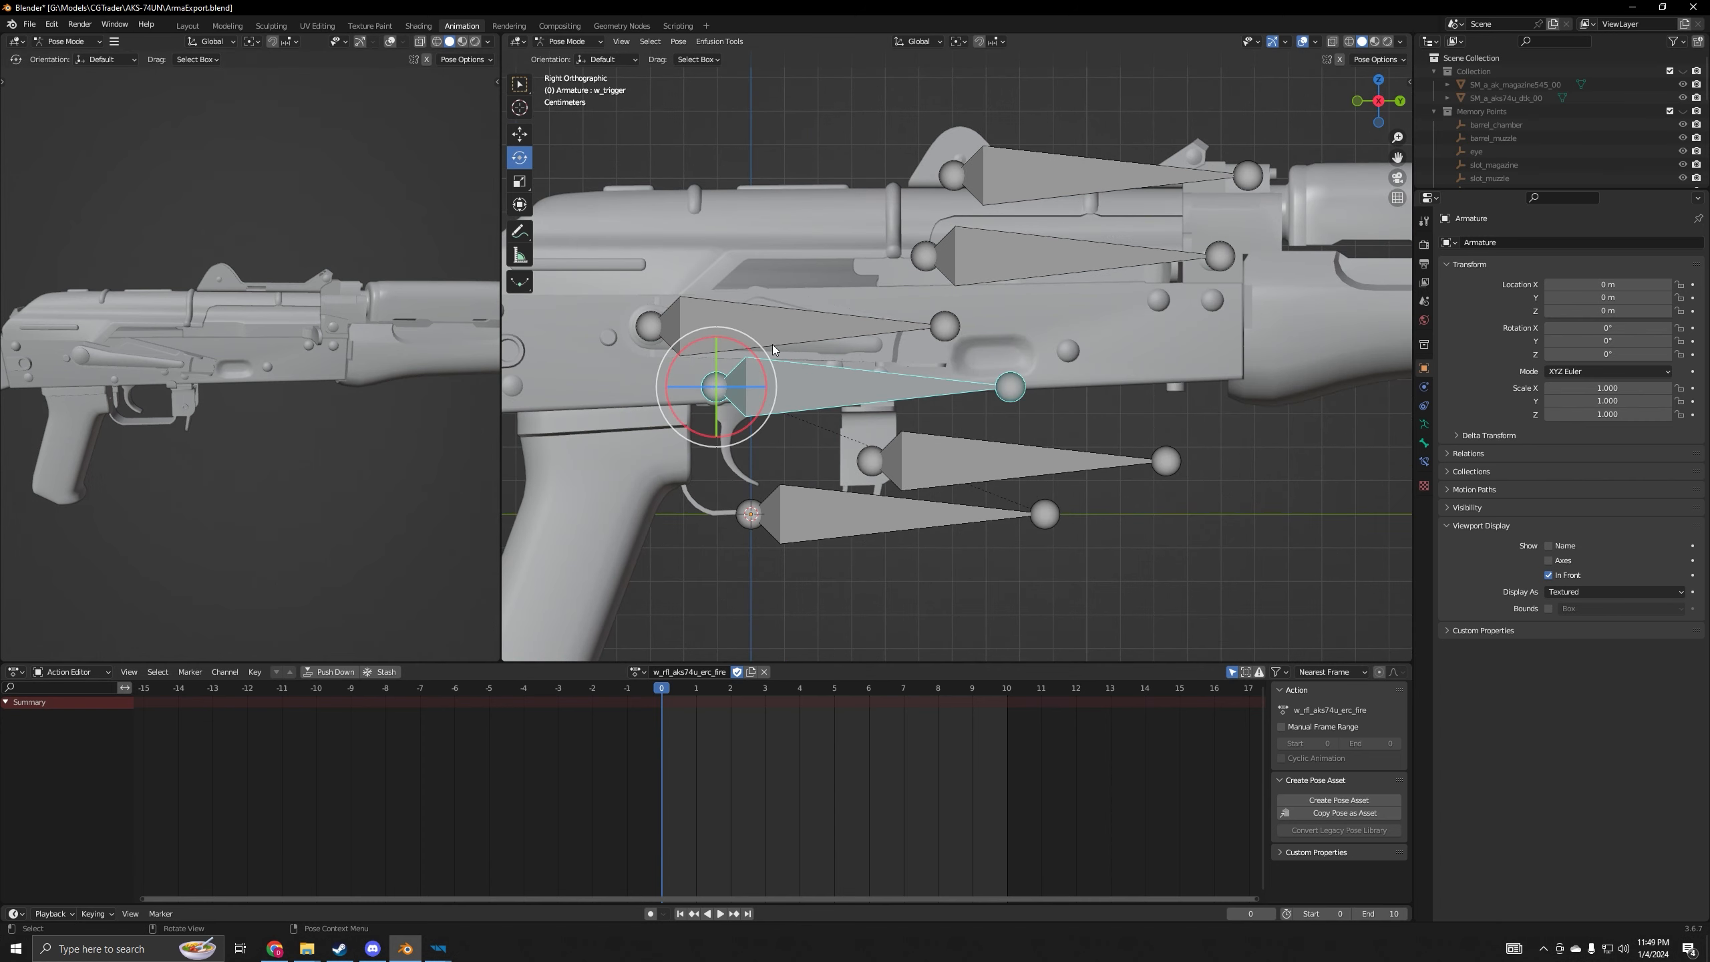
{"action": "left_click", "coordinate": [908, 41]}
{"action": "left_click", "coordinate": [875, 103]}
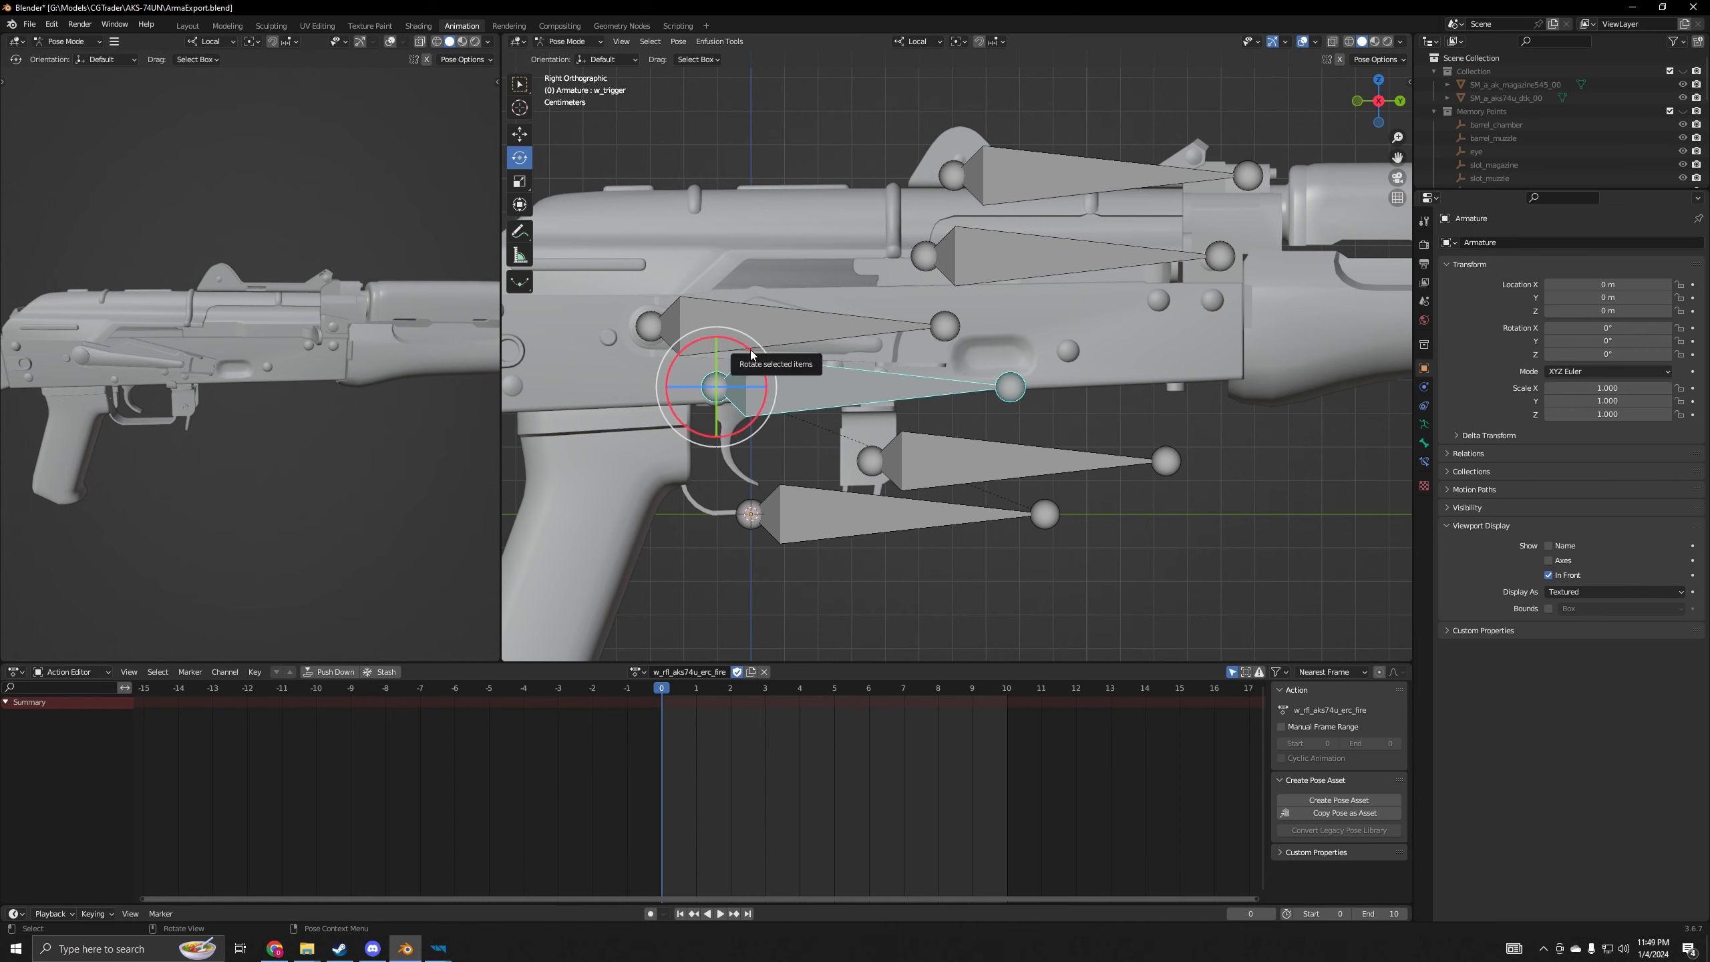
{"action": "left_click_drag", "start_coordinate": [752, 354], "coordinate": [757, 364]}
{"action": "key", "text": "i"}
{"action": "left_click", "coordinate": [973, 392]}
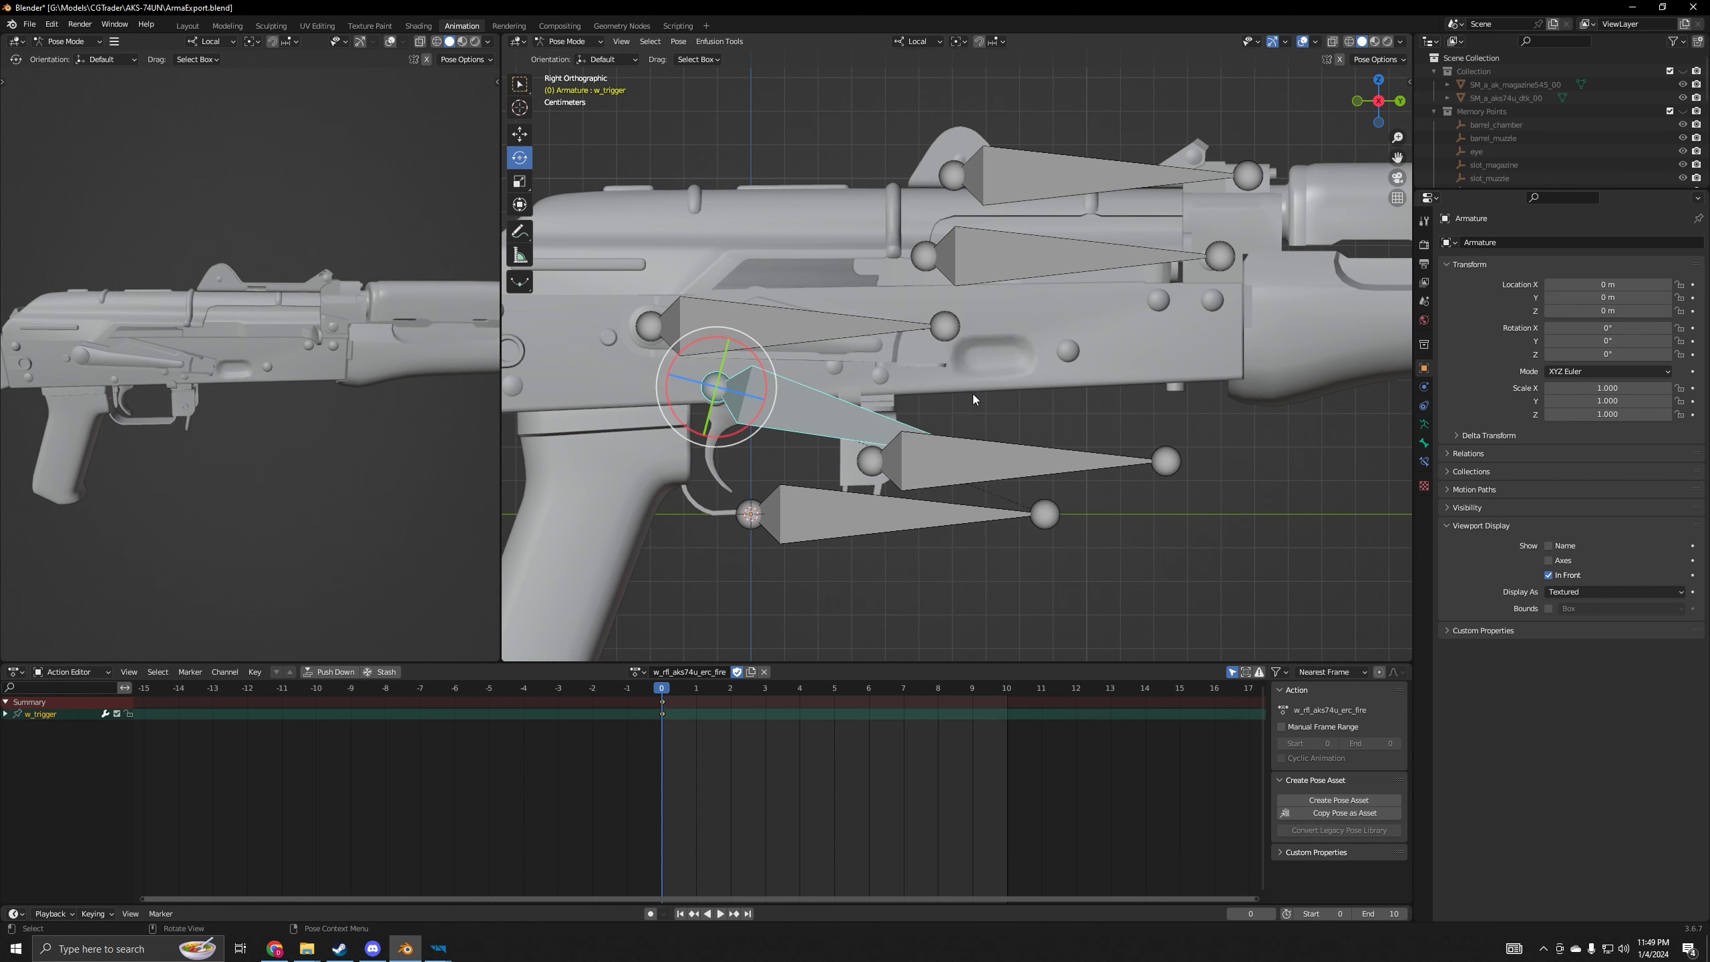
- Check the AK74 Fire animation's frames in the Animation Editor, and keyframe the unmoved w_bolt bone at frame 0 in Blender
{"action": "left_click", "coordinate": [974, 270]}
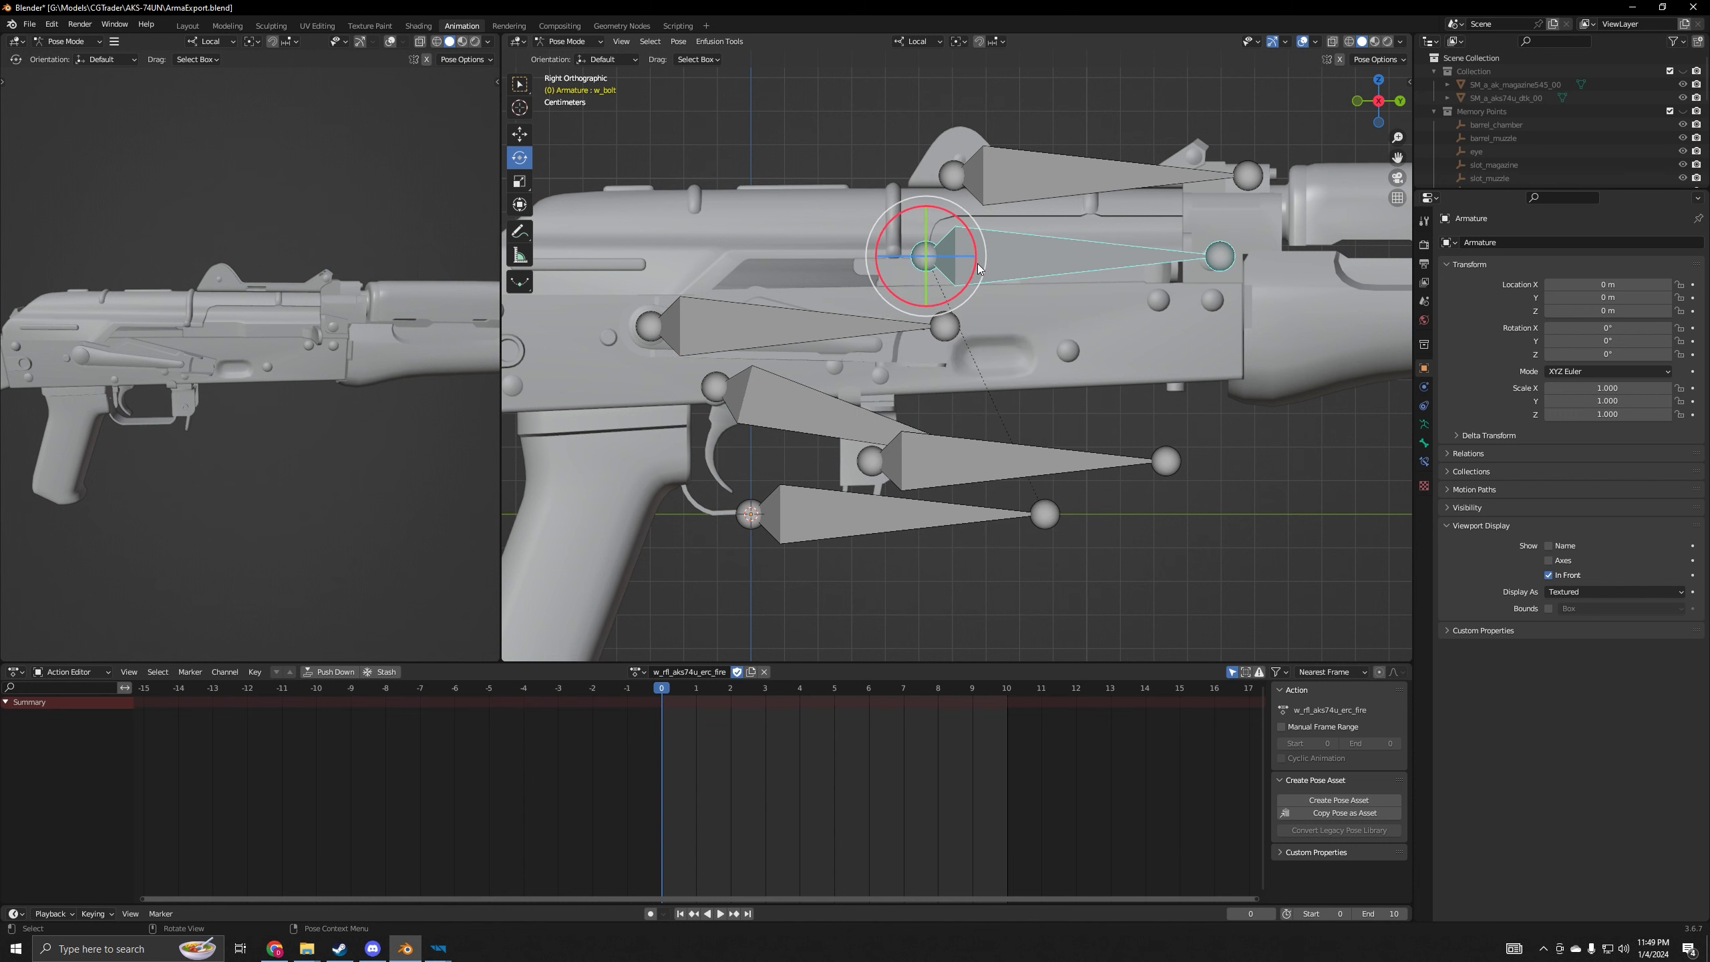
{"action": "left_click", "coordinate": [475, 900]}
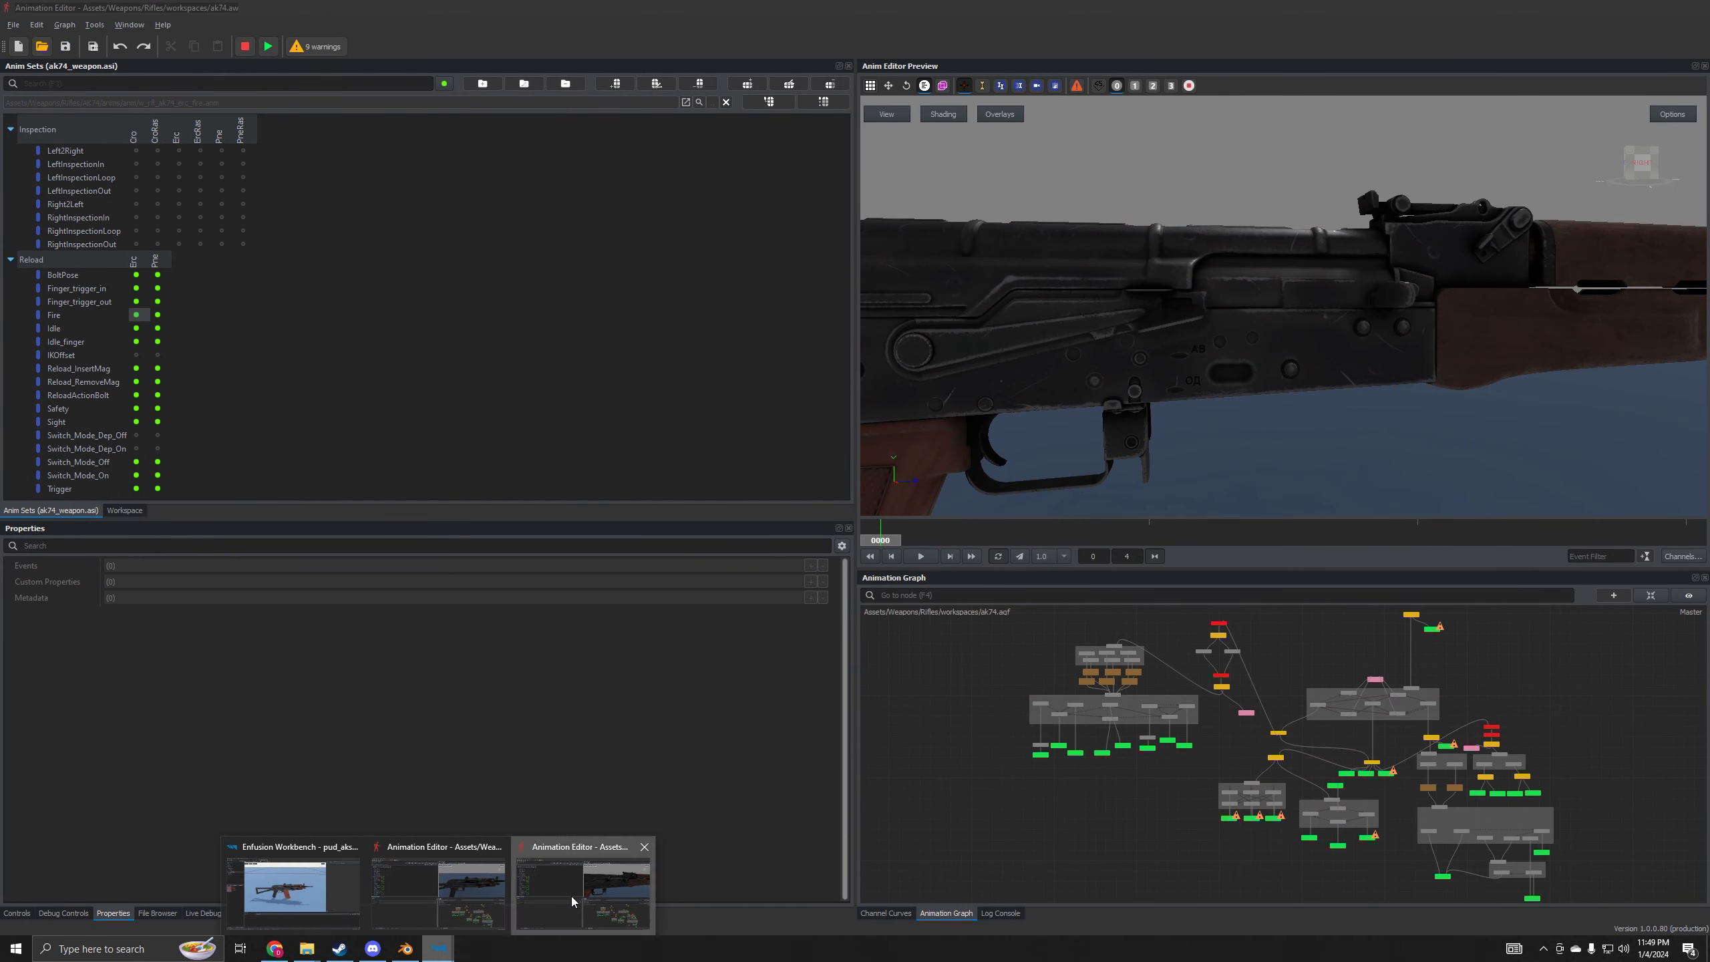
{"action": "left_click", "coordinate": [948, 559]}
{"action": "left_click", "coordinate": [948, 559]}
{"action": "left_click", "coordinate": [949, 560]}
{"action": "left_click", "coordinate": [948, 559]}
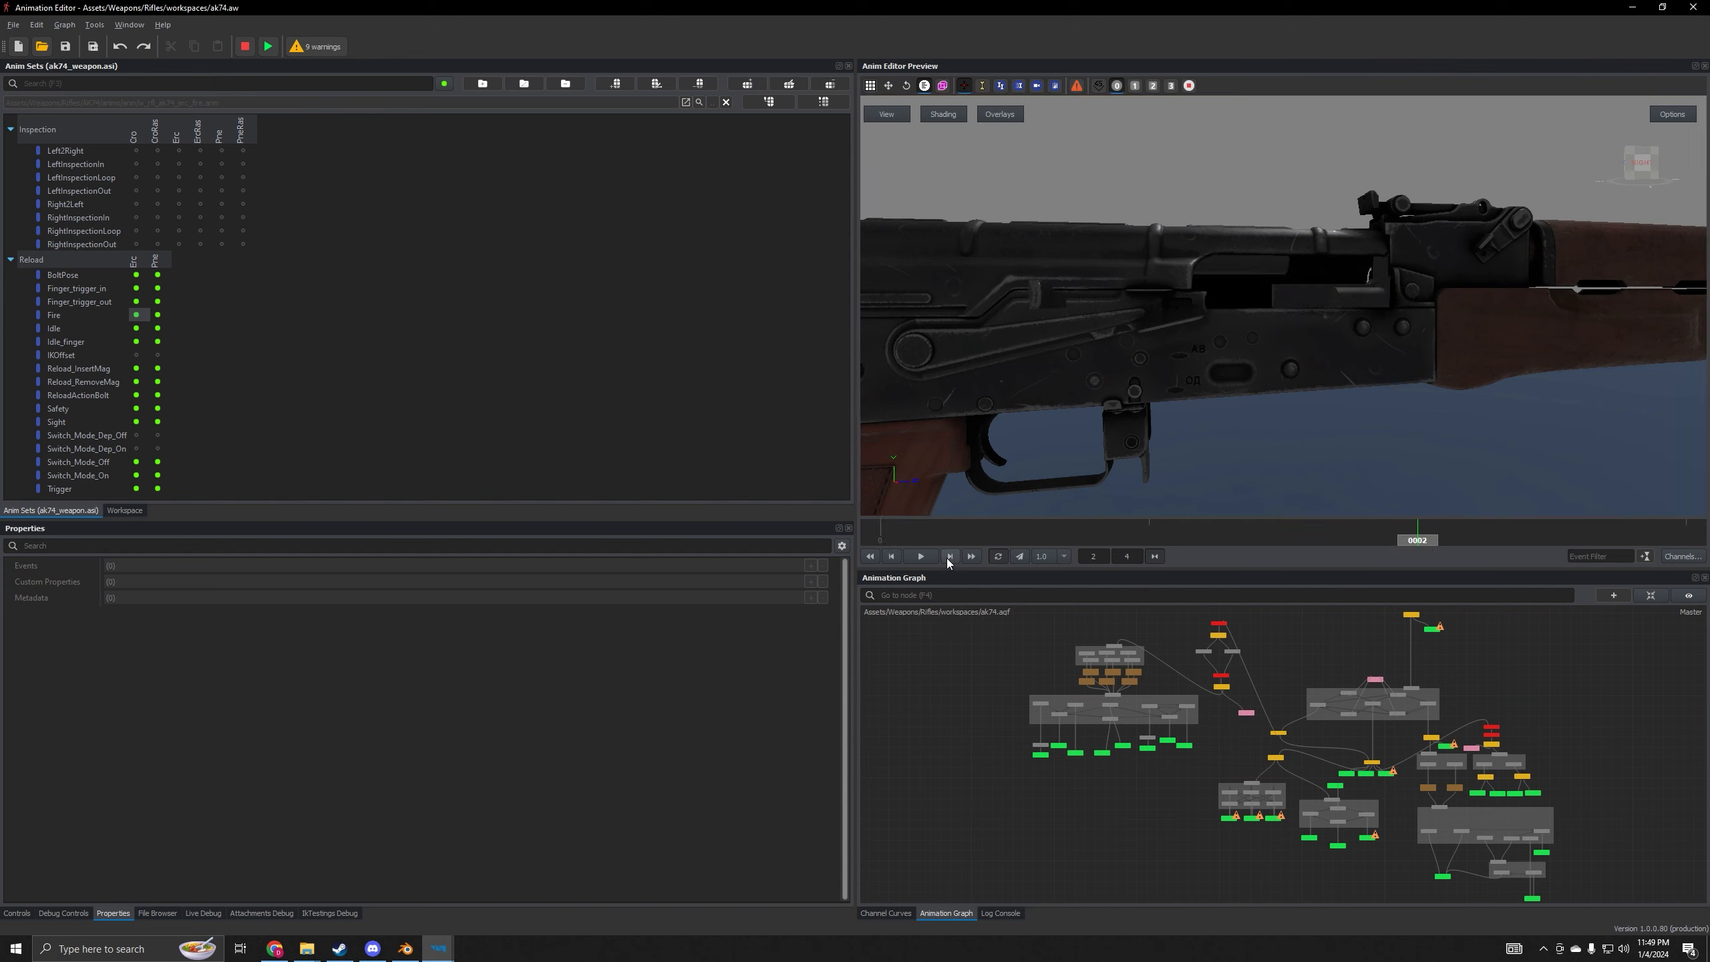
{"action": "left_click", "coordinate": [872, 561]}
{"action": "middle_click_drag", "start_coordinate": [1315, 407], "coordinate": [1266, 399]}
{"action": "left_click", "coordinate": [405, 949]}
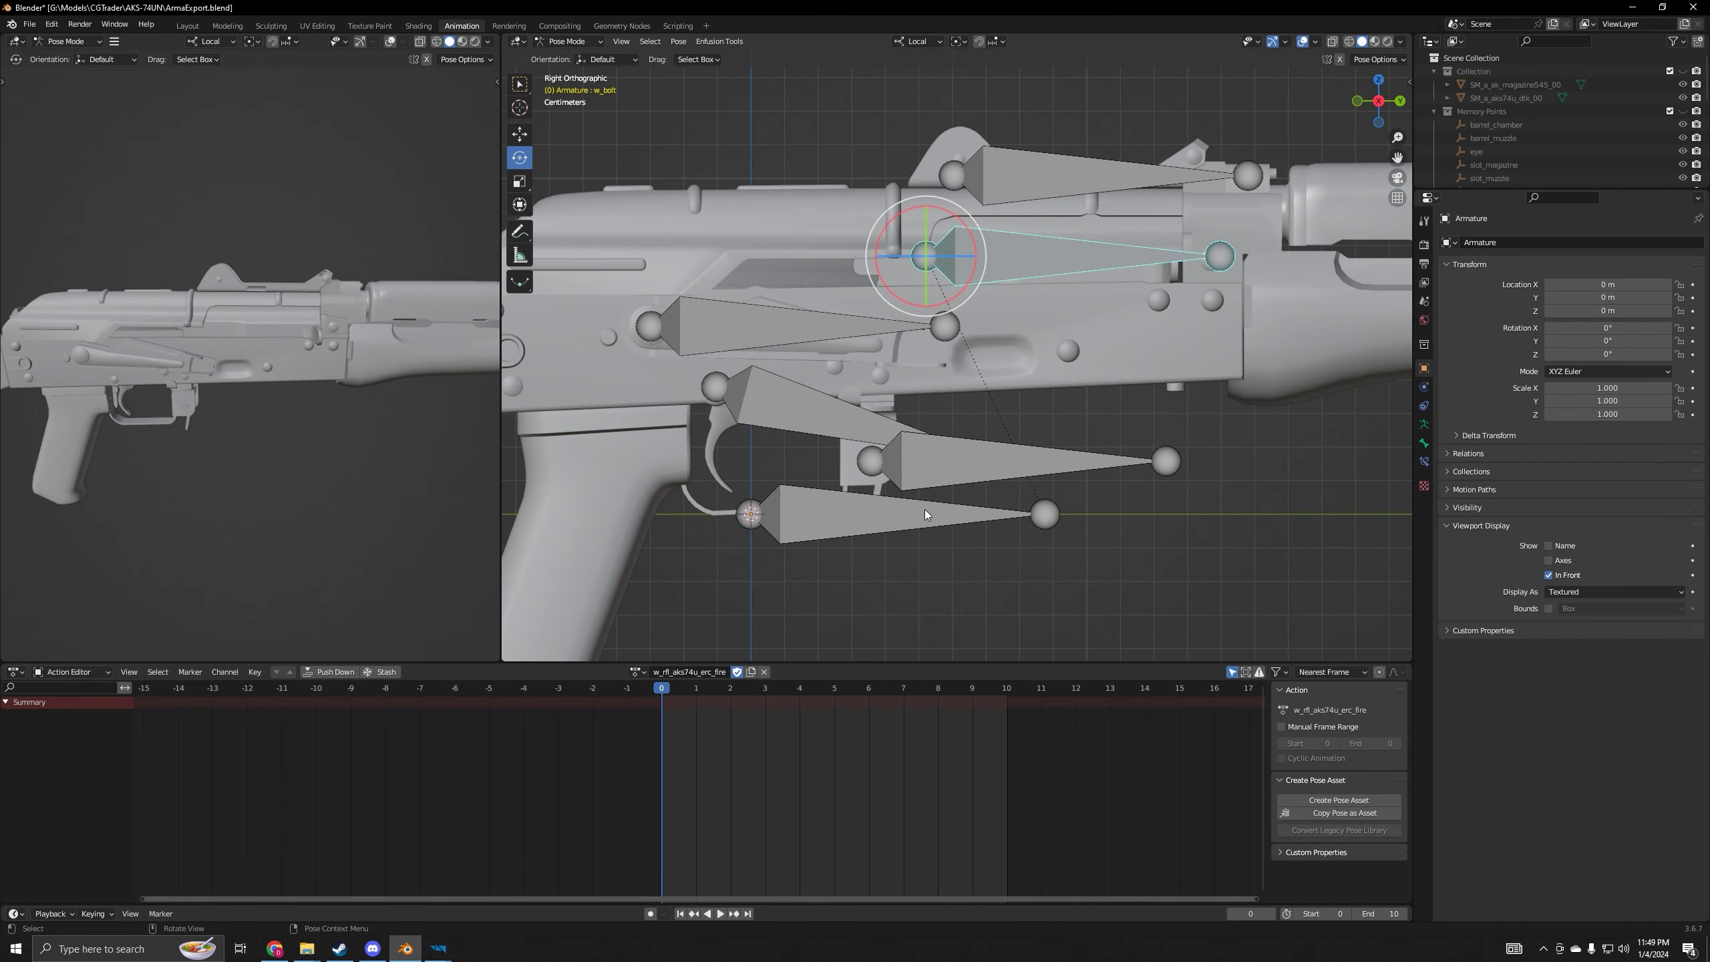
{"action": "key", "text": "i"}
{"action": "left_click", "coordinate": [893, 535]}
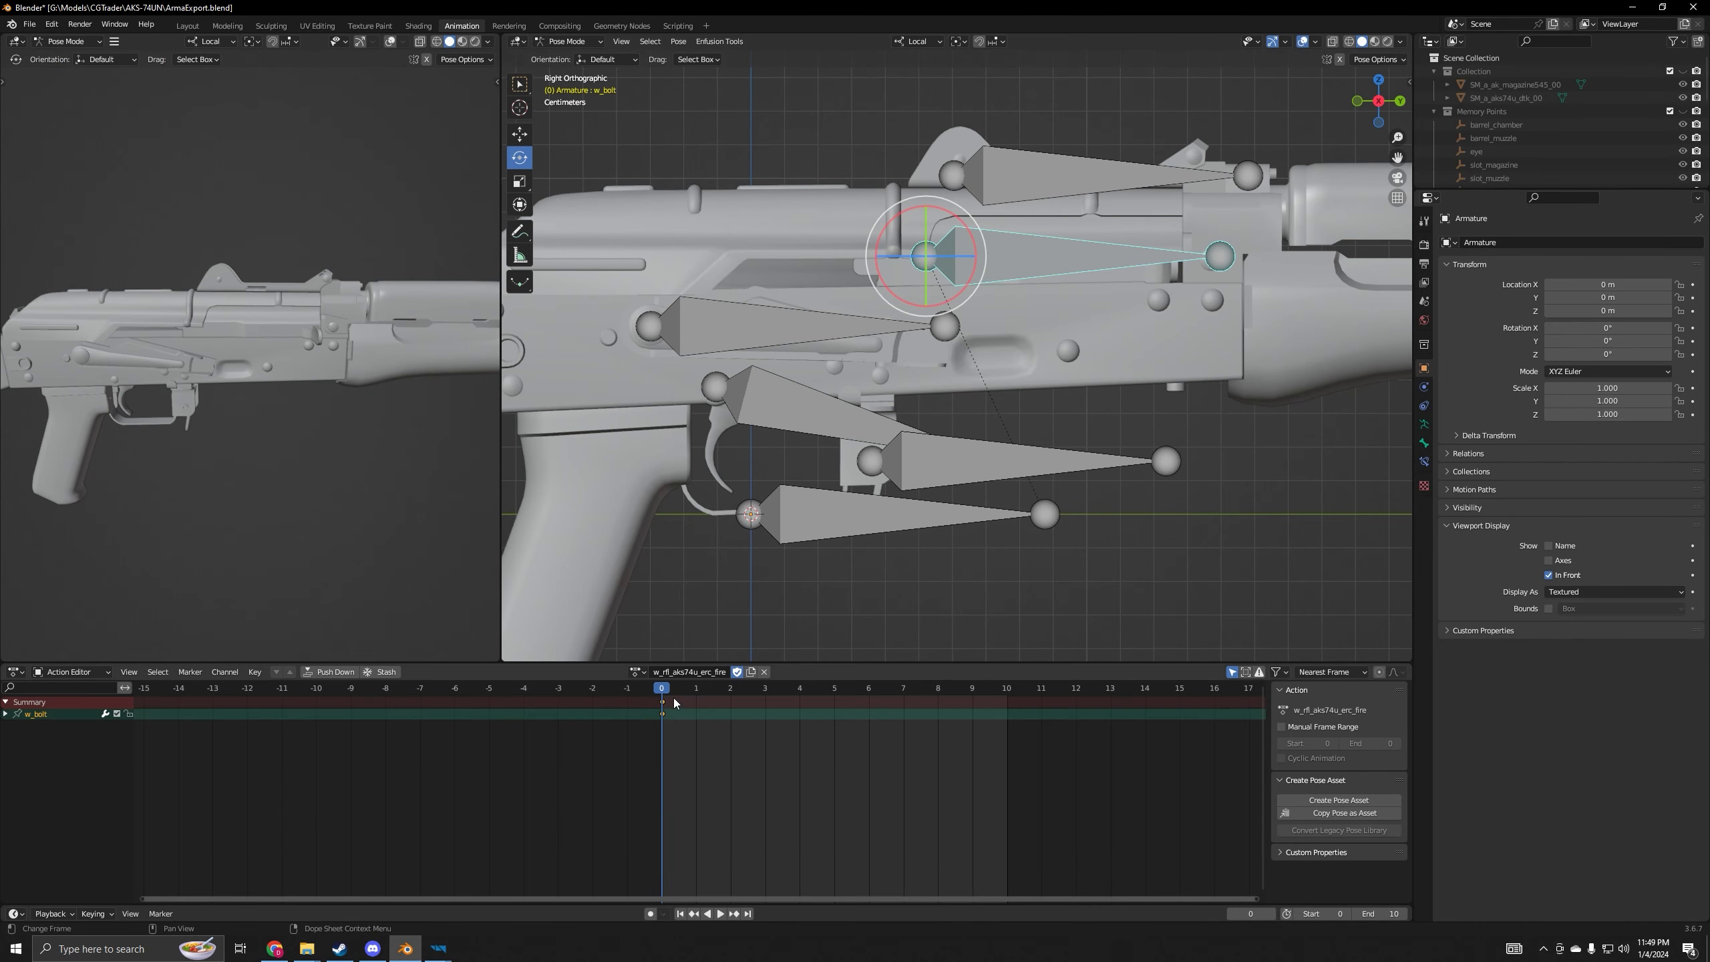
- Advance the fire action to frame 1 and examine the AK74's bolt travel at frames 1 and 2 in the Animation Editor
{"action": "key", "text": "space"}
{"action": "key", "text": "space"}
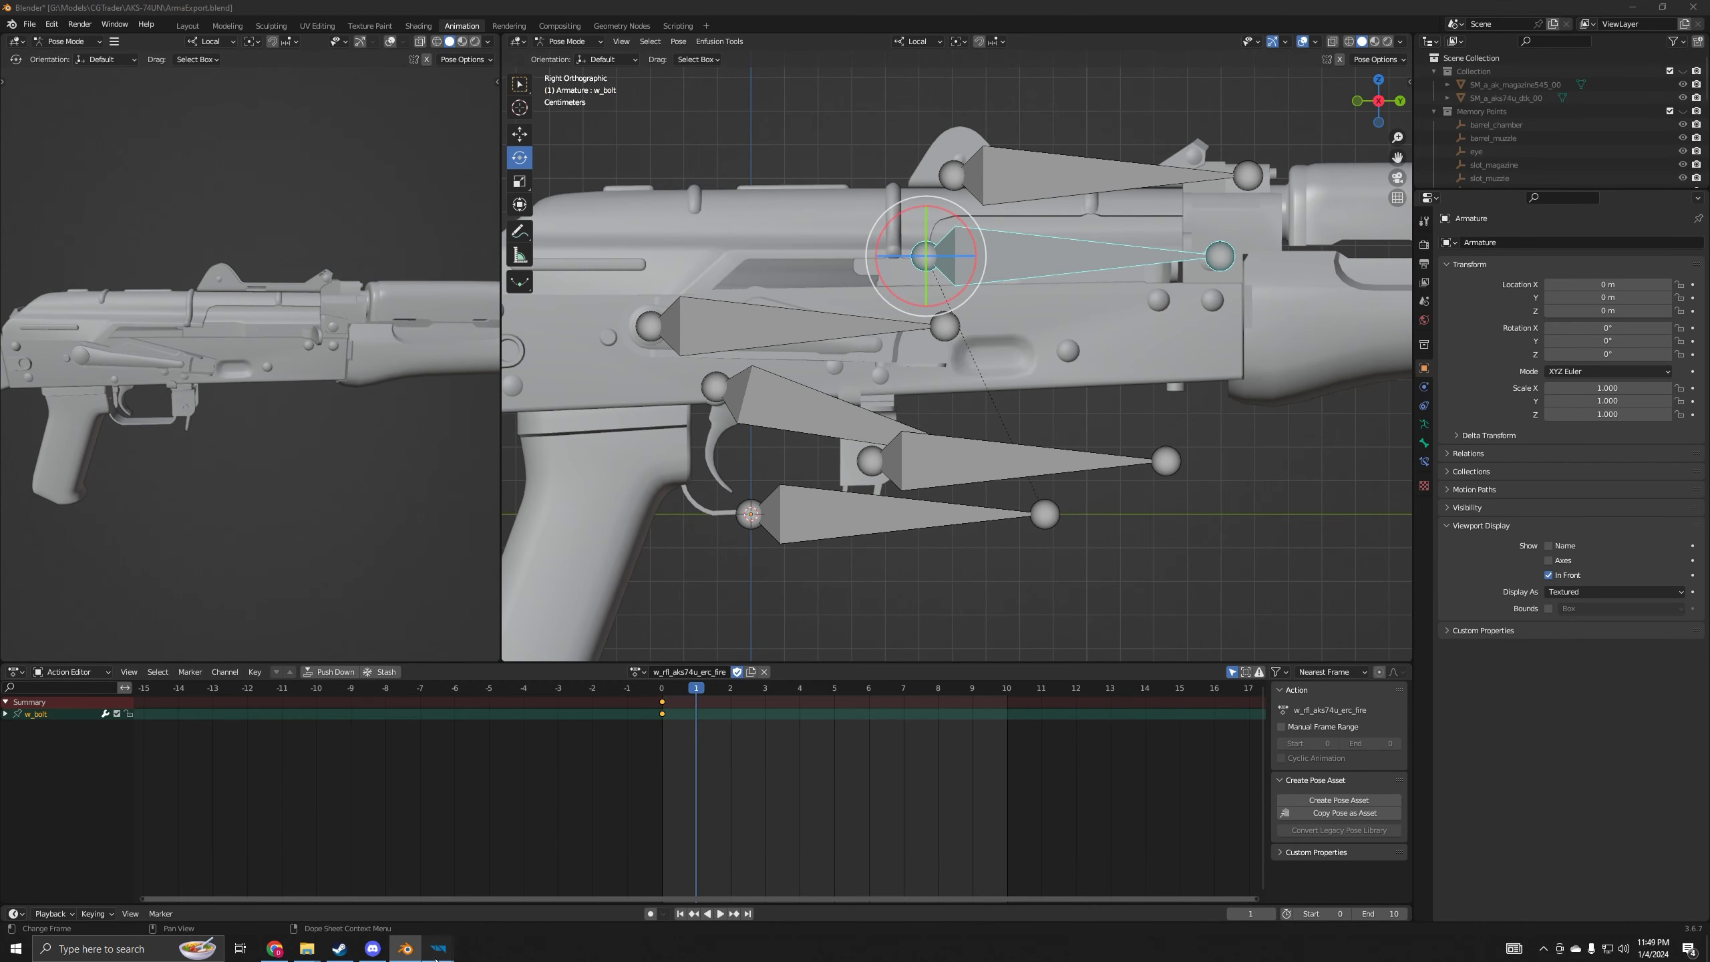
{"action": "mouse_move", "coordinate": [438, 949]}
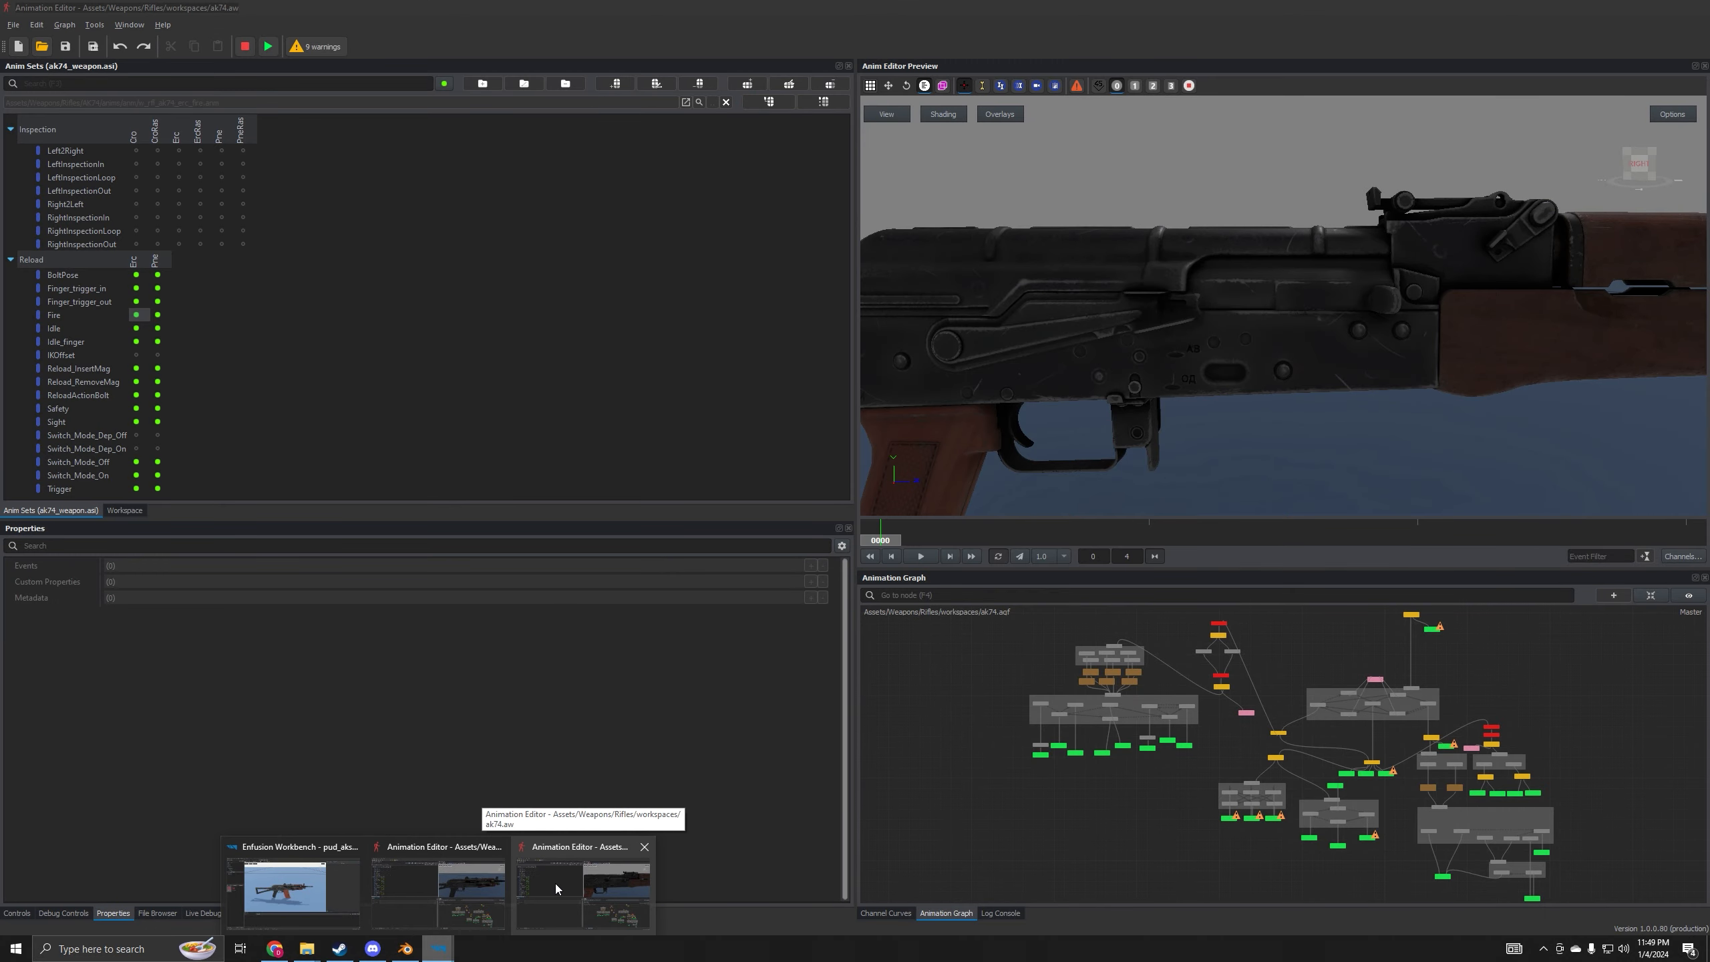
{"action": "left_click", "coordinate": [557, 884]}
{"action": "left_click", "coordinate": [952, 557]}
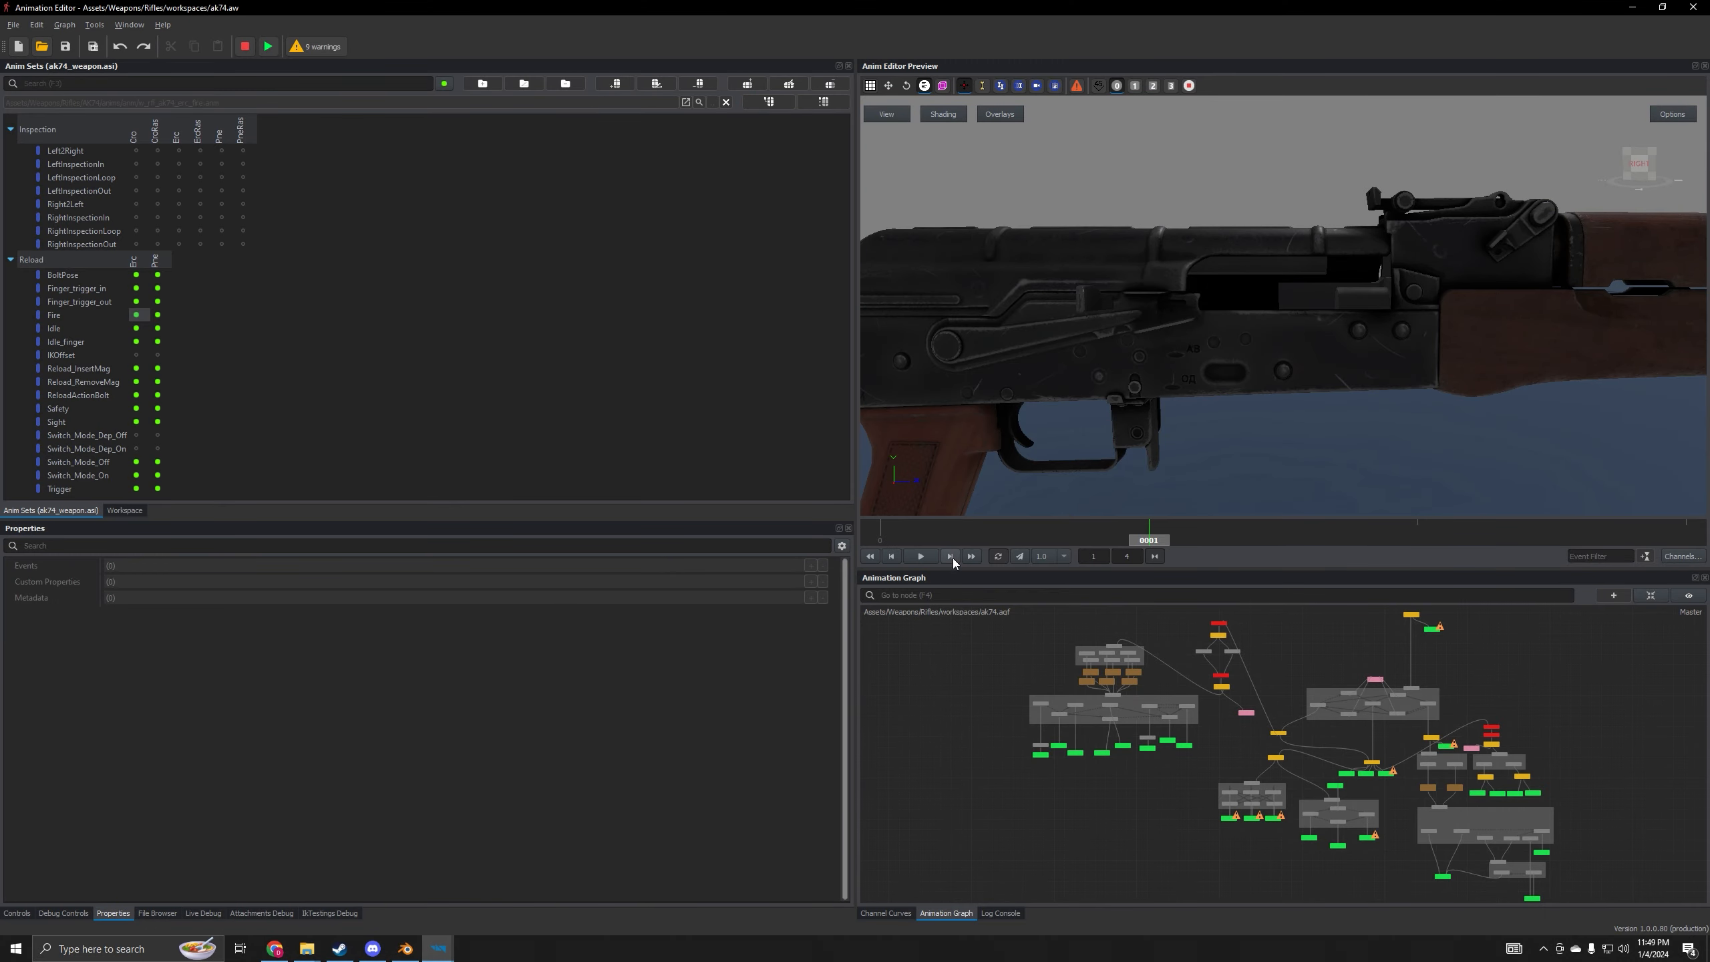
{"action": "left_click", "coordinate": [952, 557]}
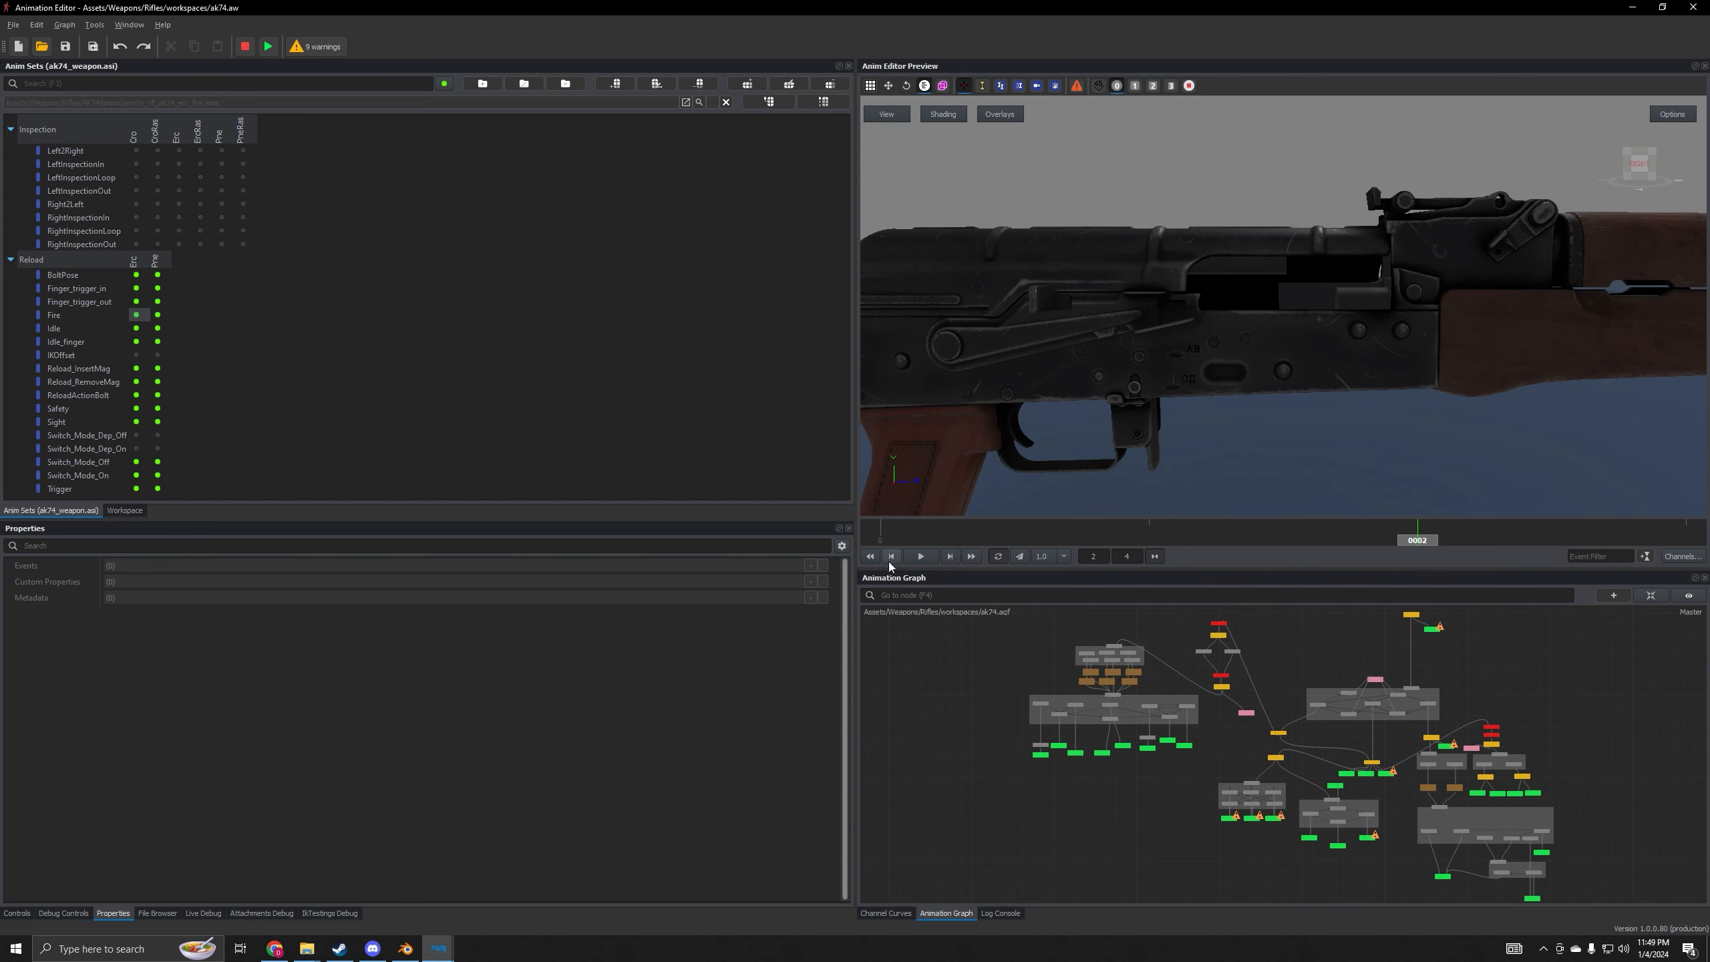
{"action": "left_click", "coordinate": [889, 560]}
{"action": "mouse_move", "coordinate": [1108, 404]}
{"action": "right_mouse_down"}
{"action": "mouse_move", "coordinate": [1125, 405]}
{"action": "mouse_move", "coordinate": [1107, 377]}
{"action": "right_mouse_up"}
{"action": "scroll", "coordinate": [1108, 404], "scroll_direction": "down", "scroll_amount": 3}
{"action": "left_click", "coordinate": [949, 556]}
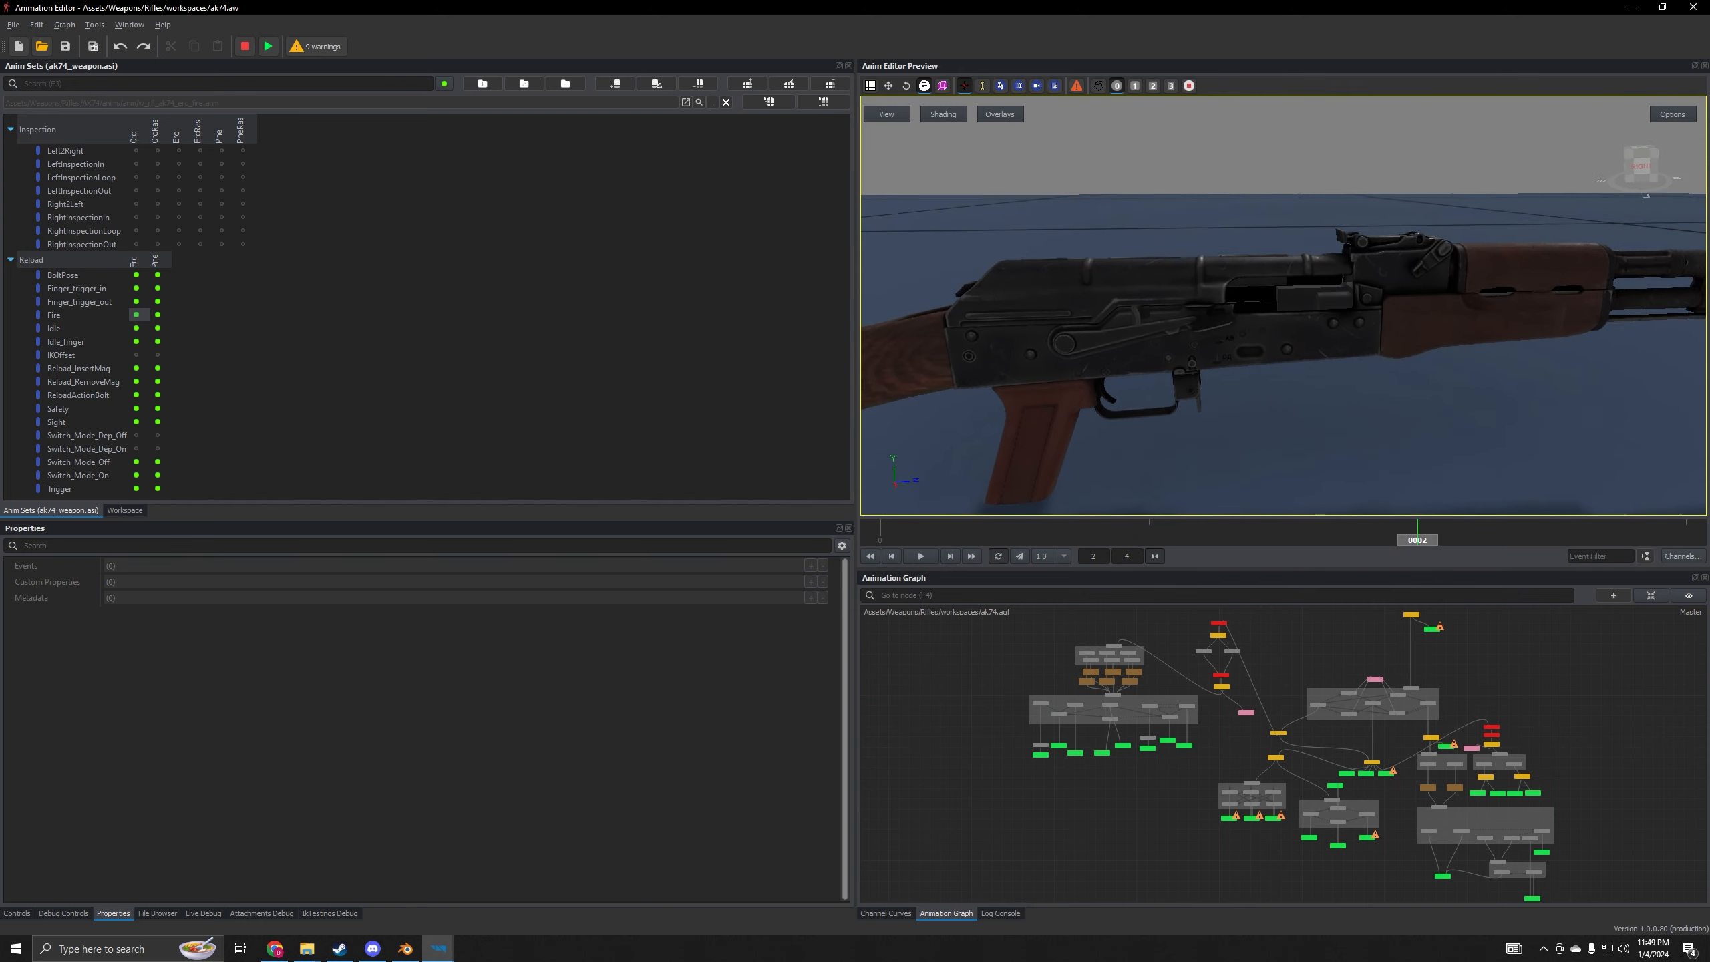
{"action": "right_click_drag", "start_coordinate": [1197, 409], "coordinate": [1198, 391]}
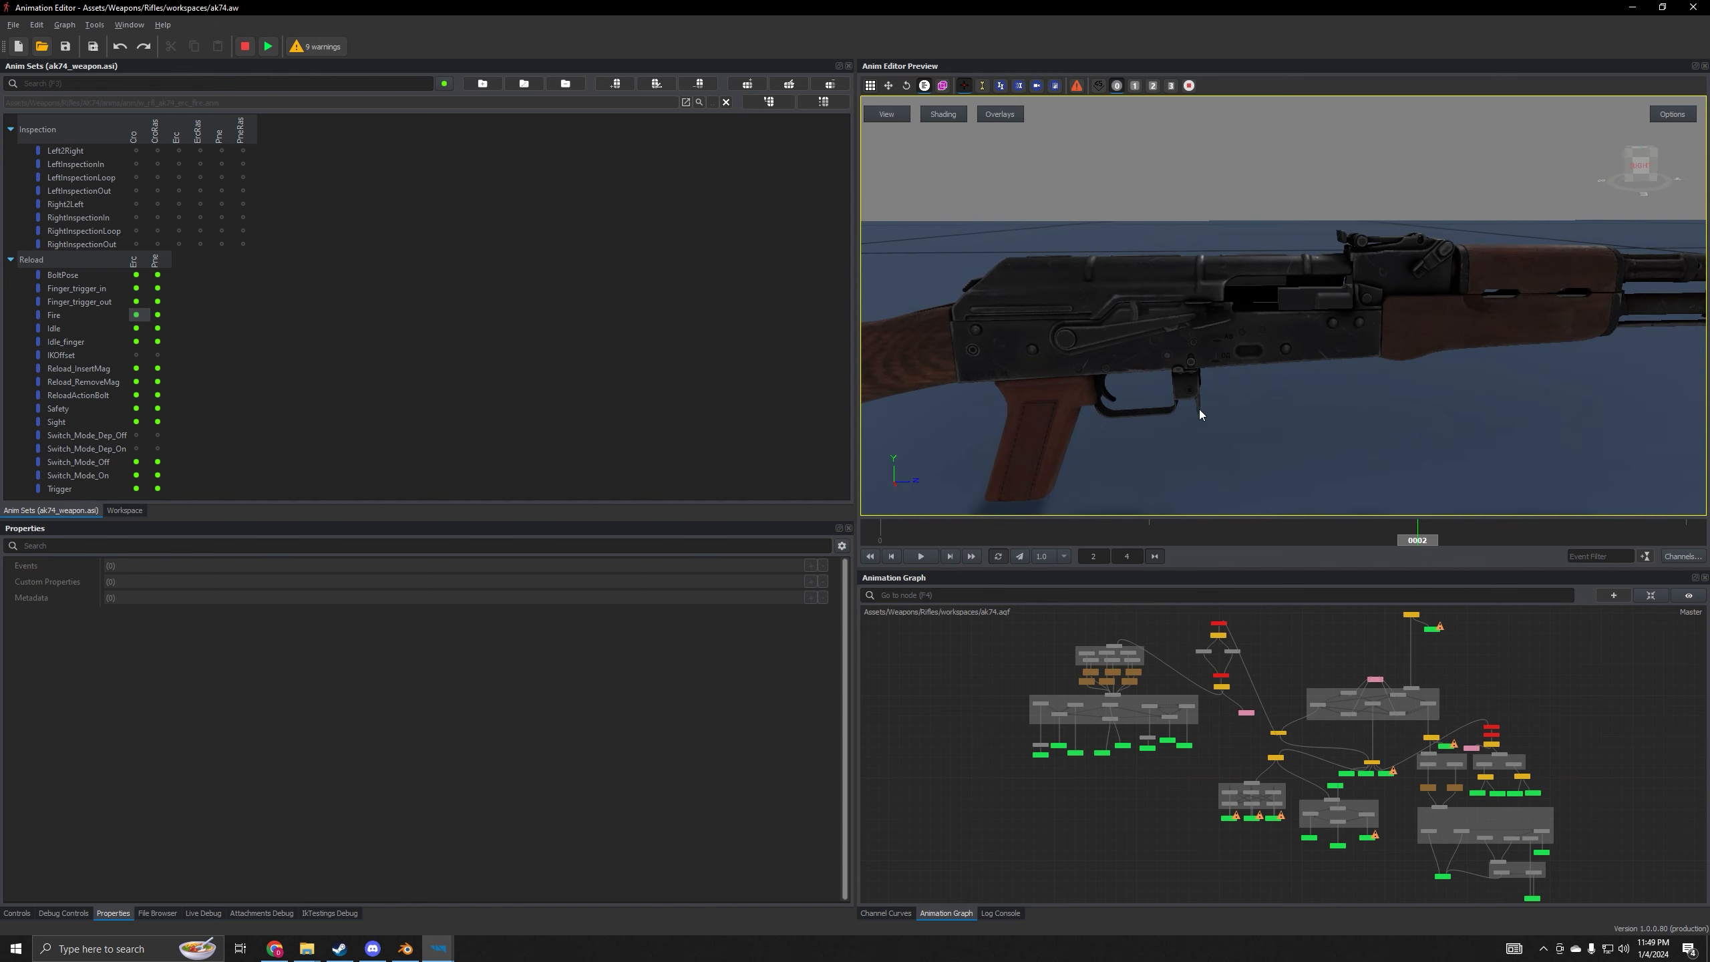
- Return to Blender, slide the w_bolt bone fully rearward at frame 2, and keyframe its location, rotation and scale
{"action": "left_click", "coordinate": [406, 949]}
{"action": "key", "text": "Right"}
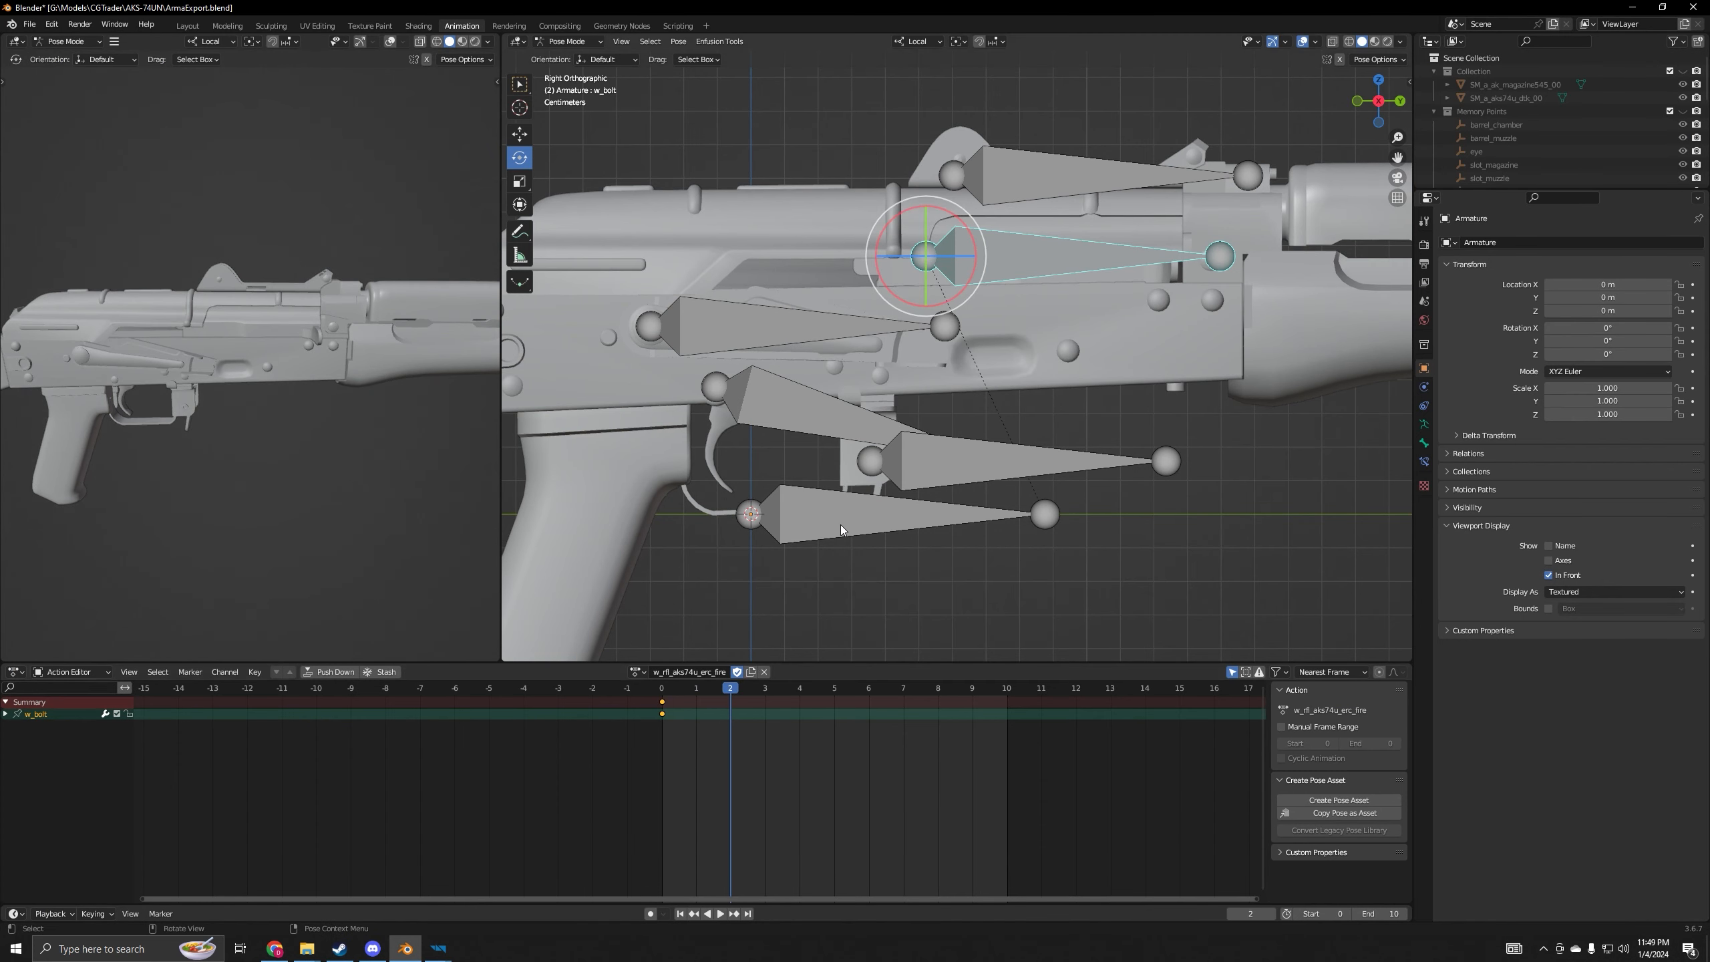
{"action": "scroll", "coordinate": [842, 519], "scroll_direction": "down", "scroll_amount": 2}
{"action": "left_click", "coordinate": [519, 133]}
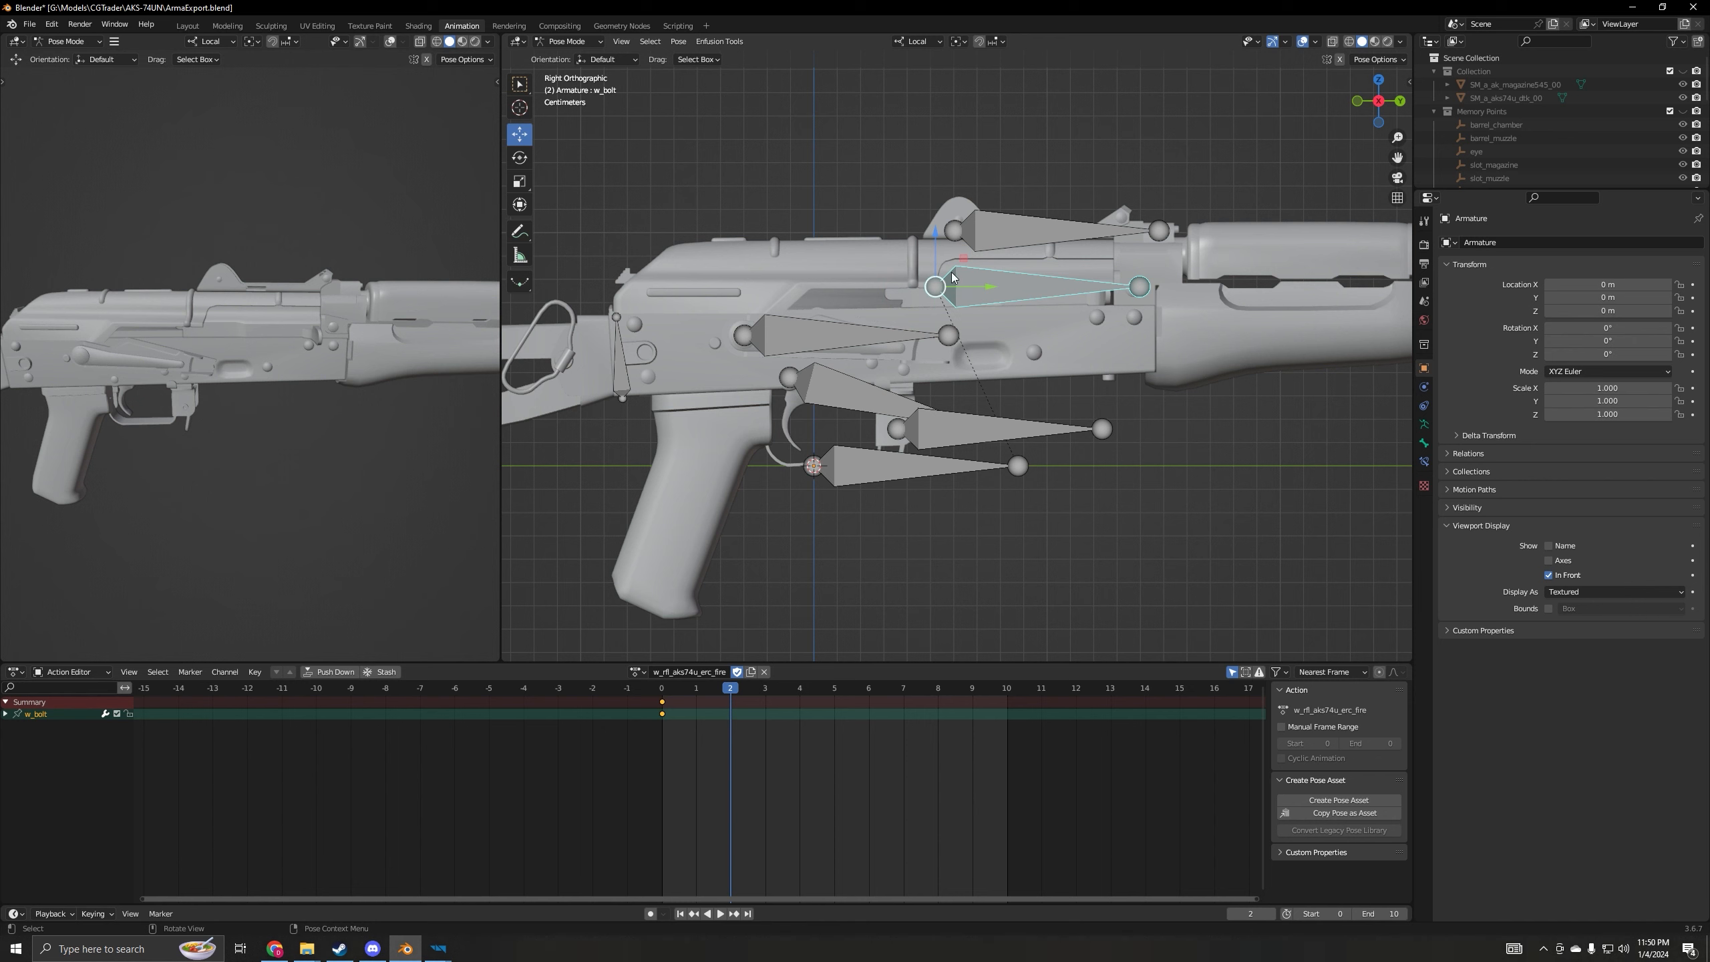
{"action": "left_click_drag", "start_coordinate": [988, 291], "coordinate": [752, 312]}
{"action": "key", "text": "i"}
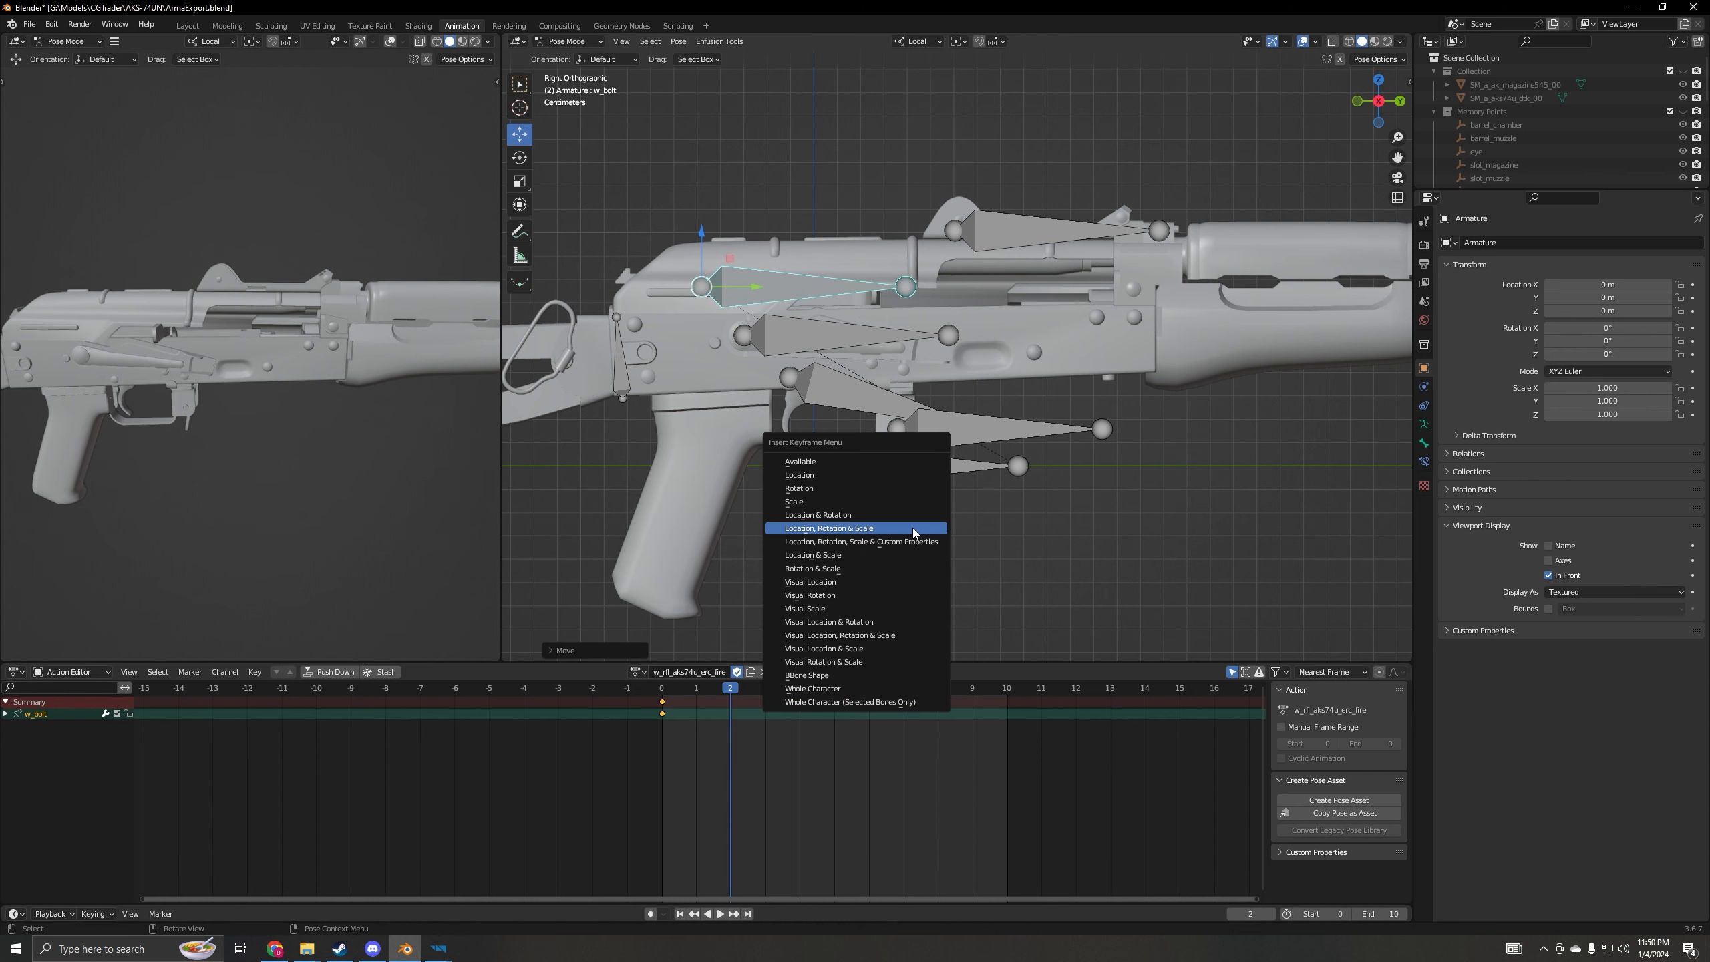
{"action": "left_click", "coordinate": [913, 528]}
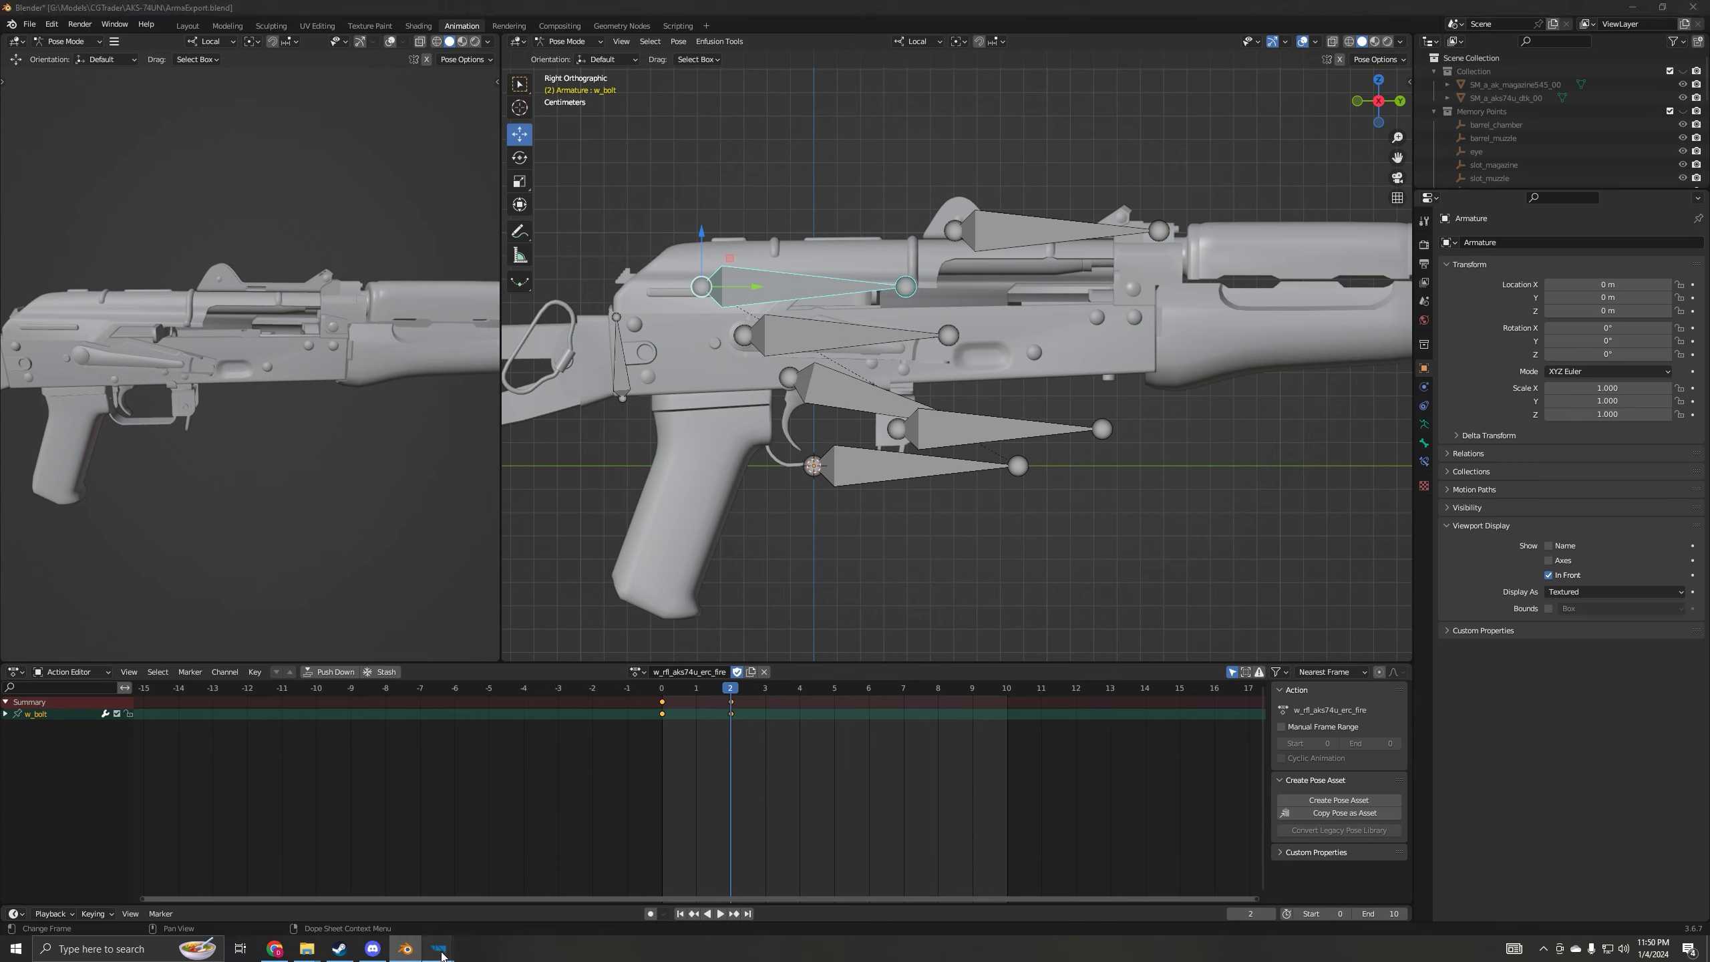
- Switch to the AK74 workspace in the Animation Editor and compare the bolt's position across frames 0, 1 and 2 of Fire
{"action": "mouse_move", "coordinate": [438, 949]}
{"action": "left_click", "coordinate": [595, 881]}
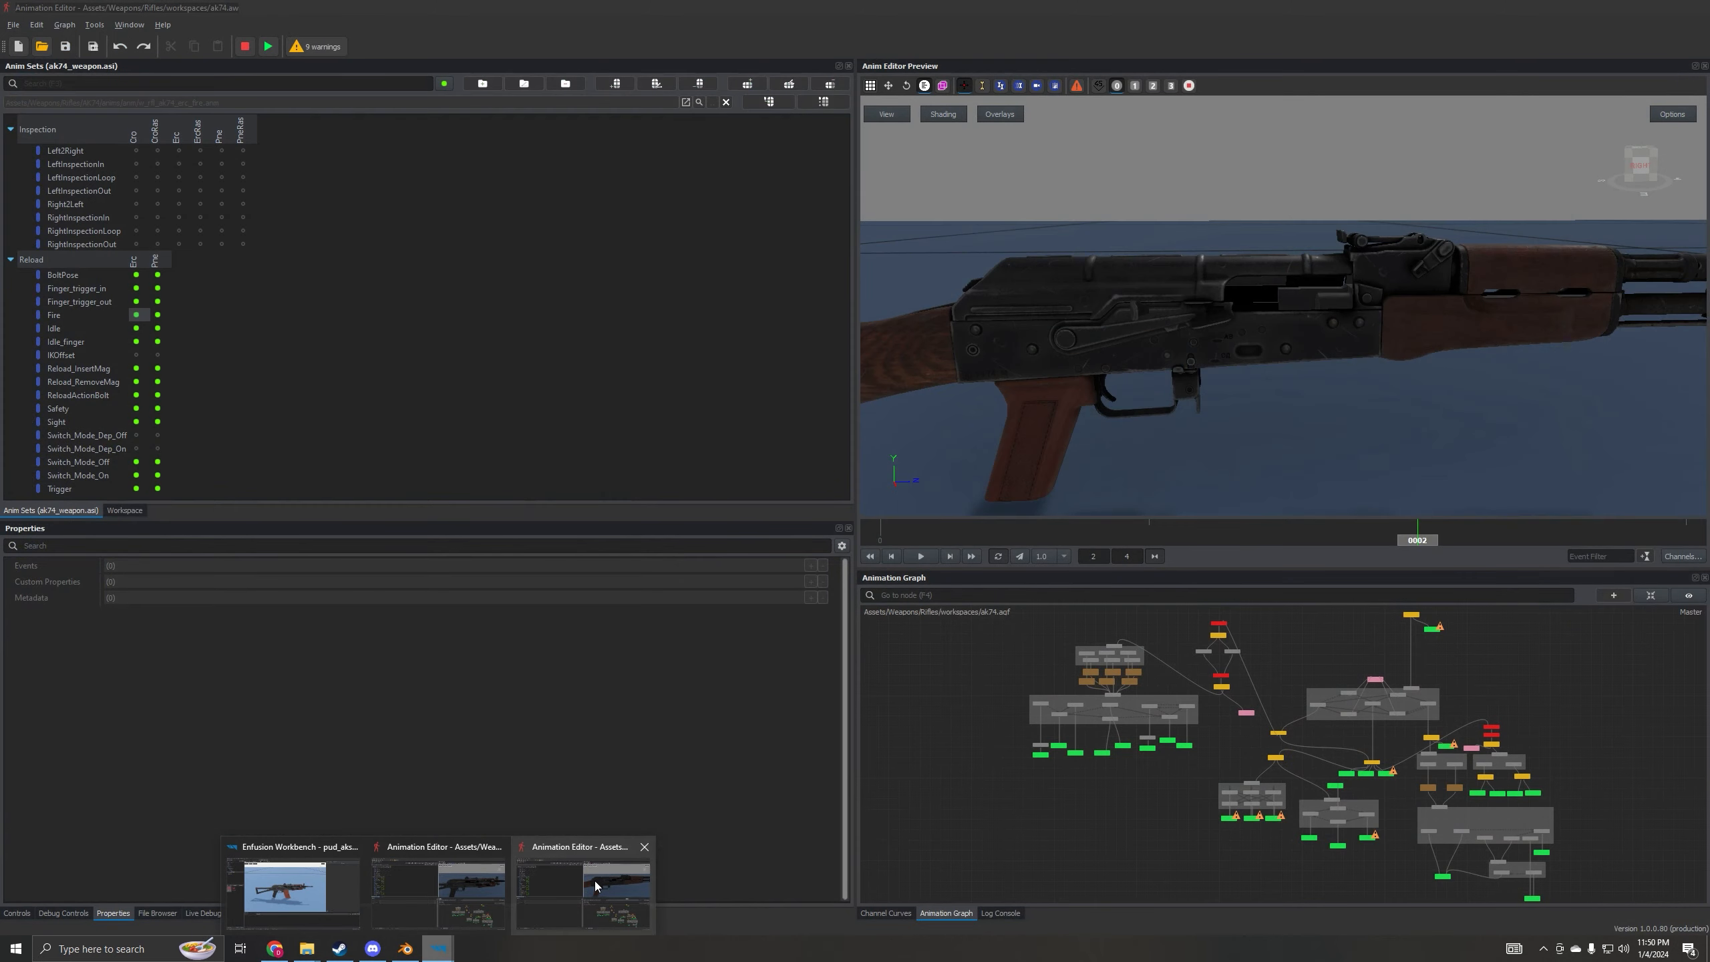
{"action": "left_click", "coordinate": [890, 557]}
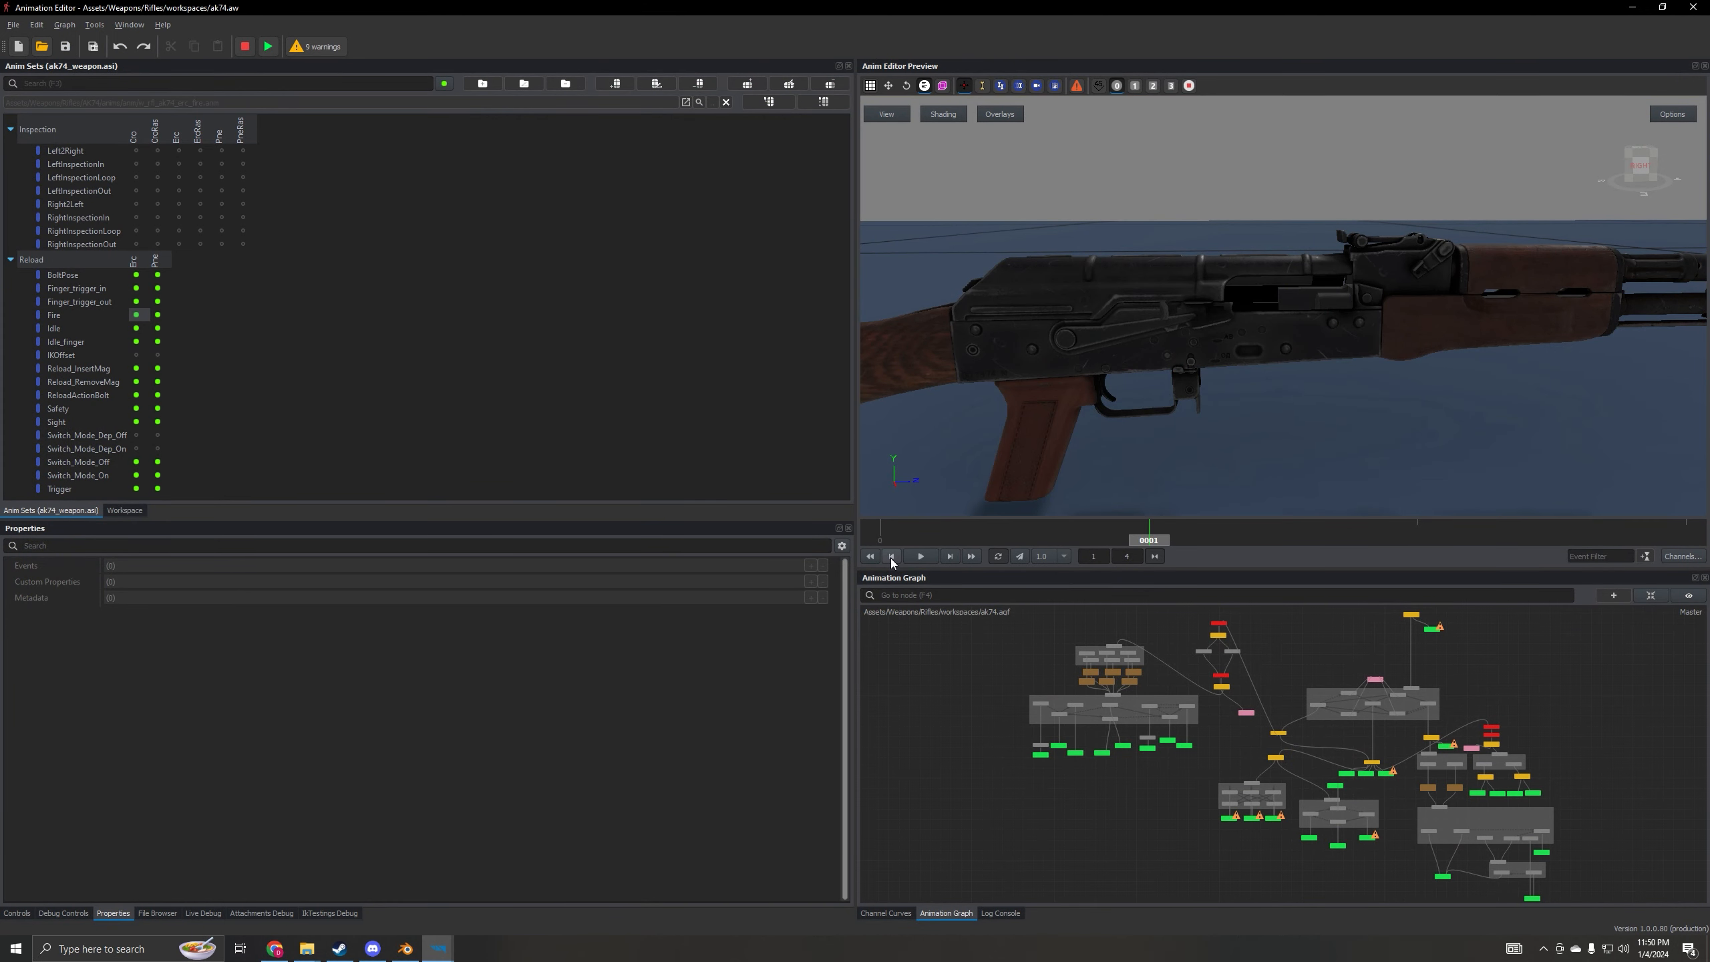
{"action": "left_click", "coordinate": [890, 557]}
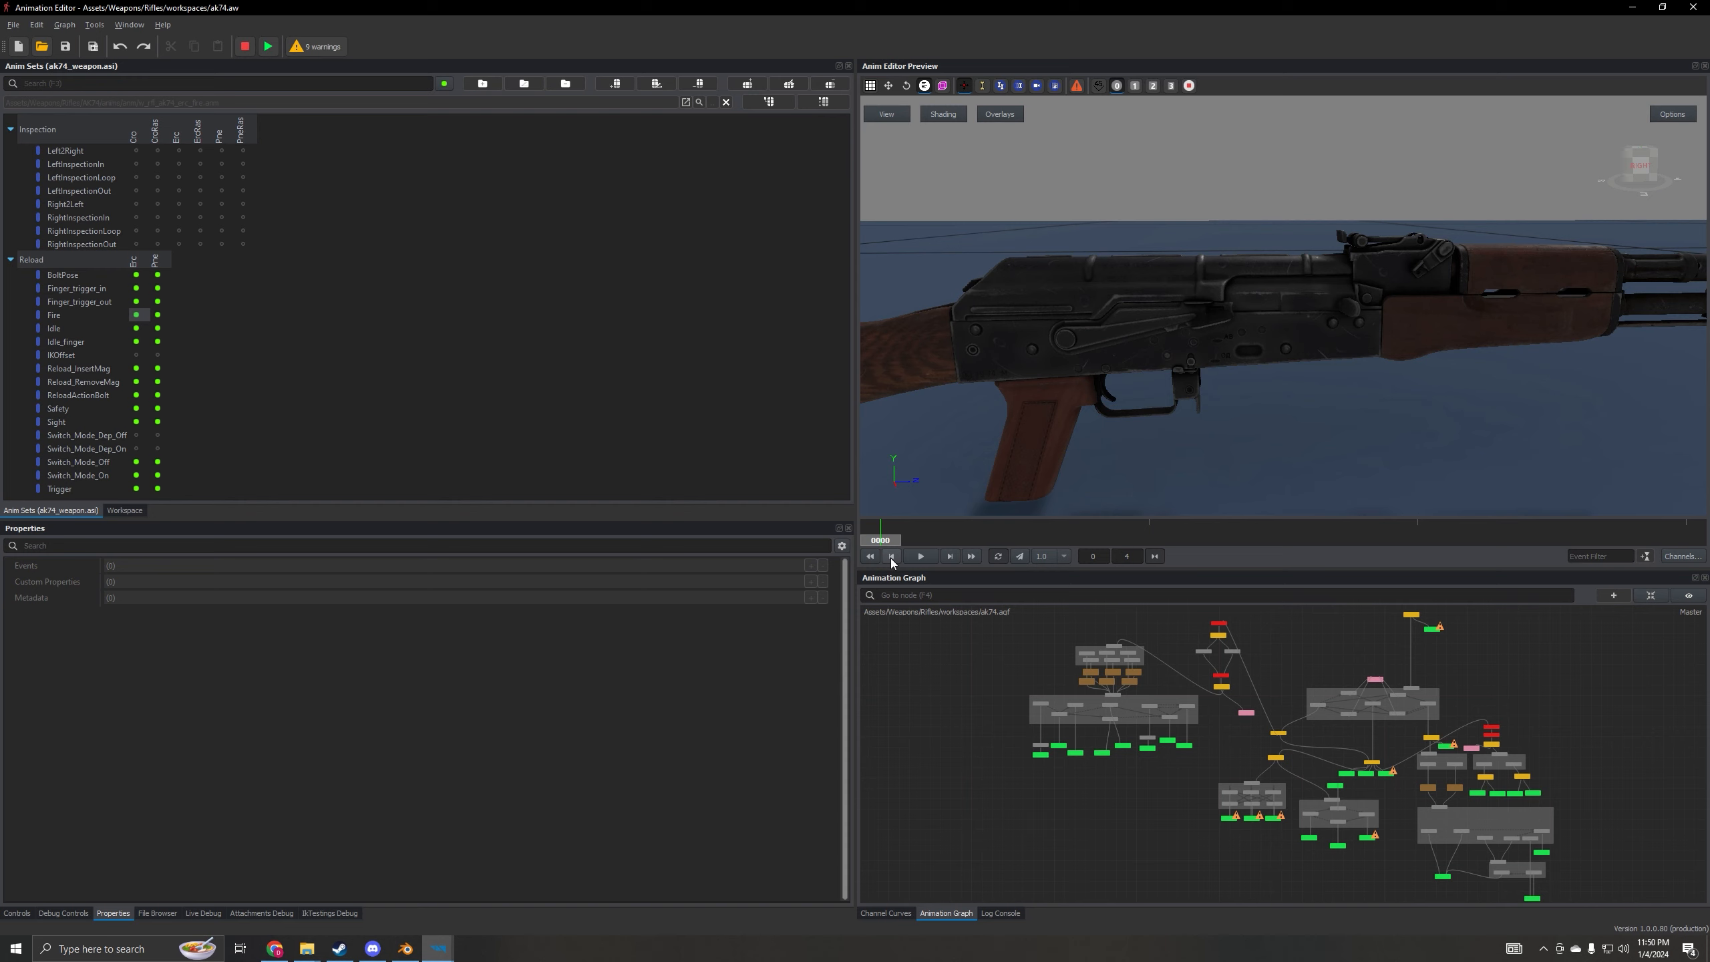
{"action": "left_click", "coordinate": [951, 559]}
{"action": "left_click", "coordinate": [950, 559]}
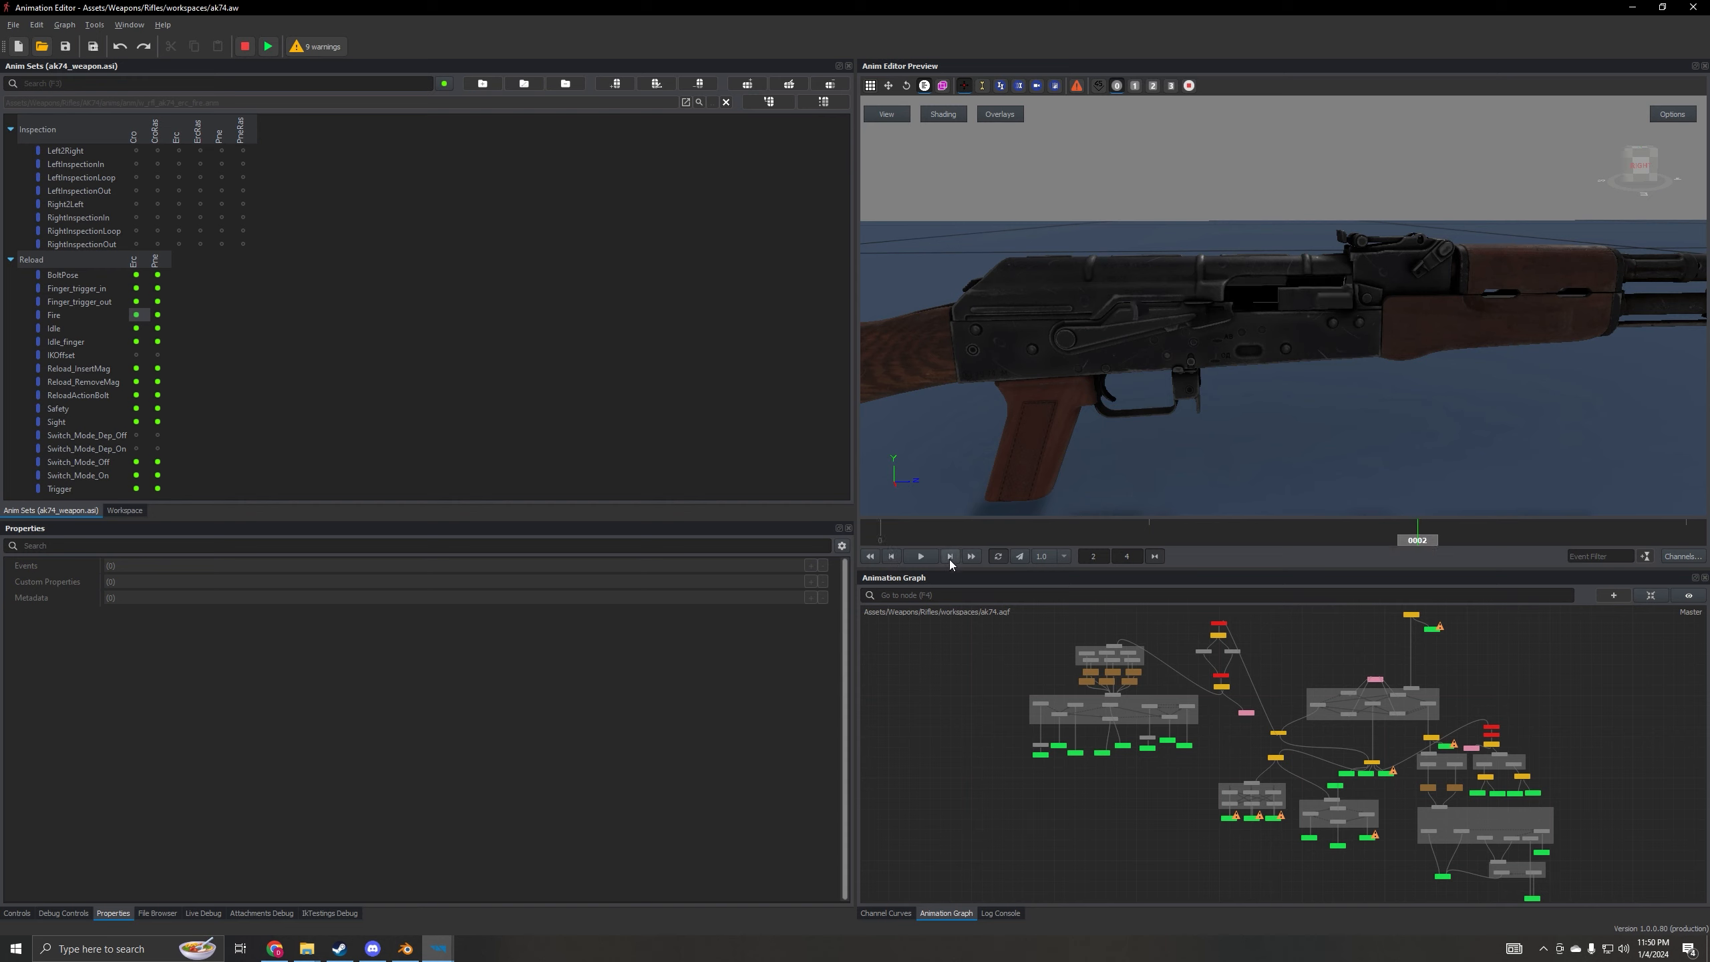
{"action": "left_click", "coordinate": [888, 557]}
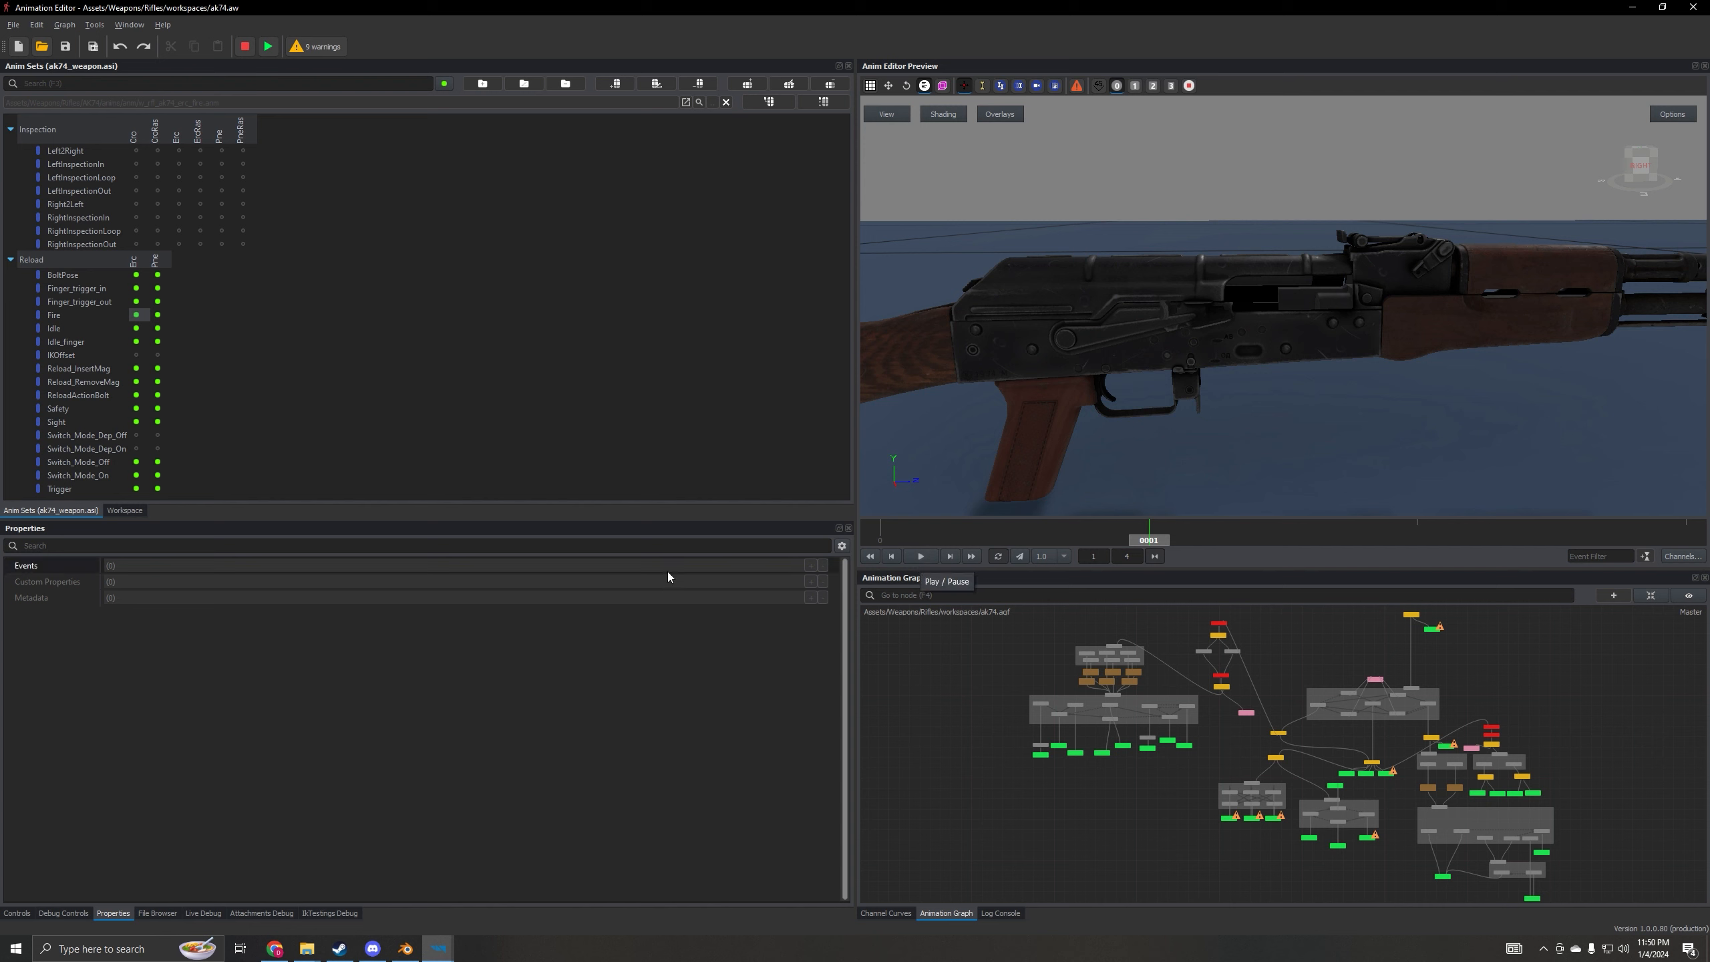
- Return to Blender, move the w_bolt bone farther back at frame 1, keyframe it, and preview the bolt's motion
{"action": "mouse_move", "coordinate": [405, 949]}
{"action": "left_click", "coordinate": [397, 888]}
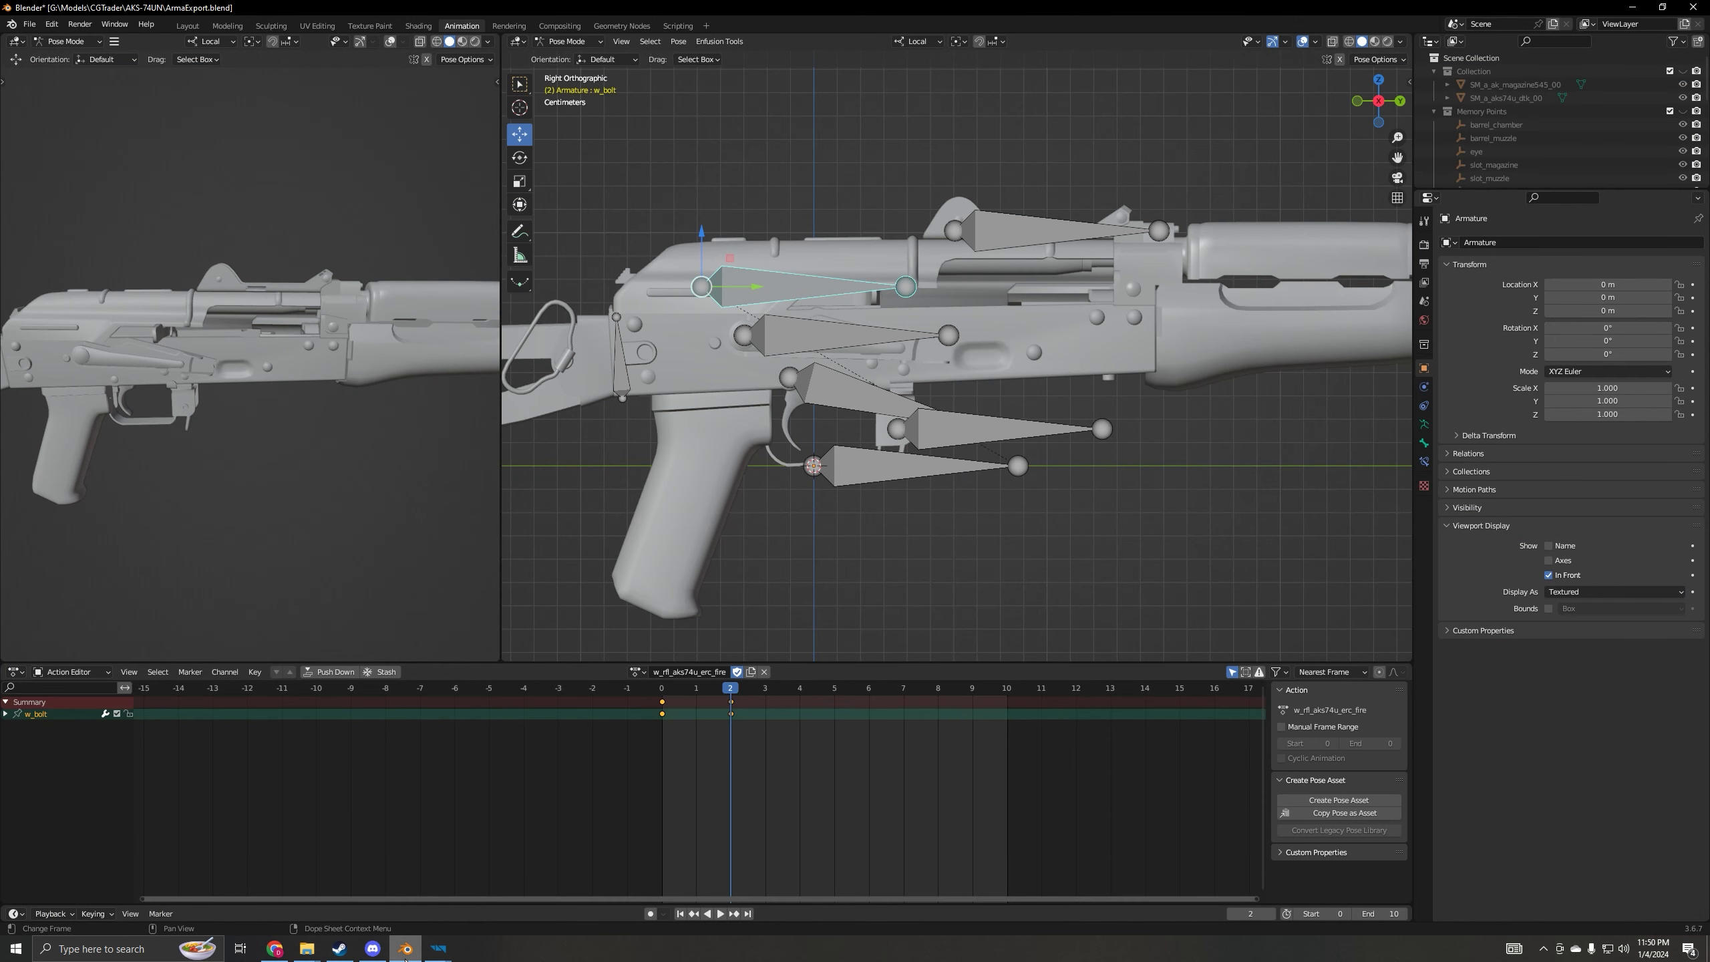
{"action": "key", "text": "space"}
{"action": "key", "text": "space"}
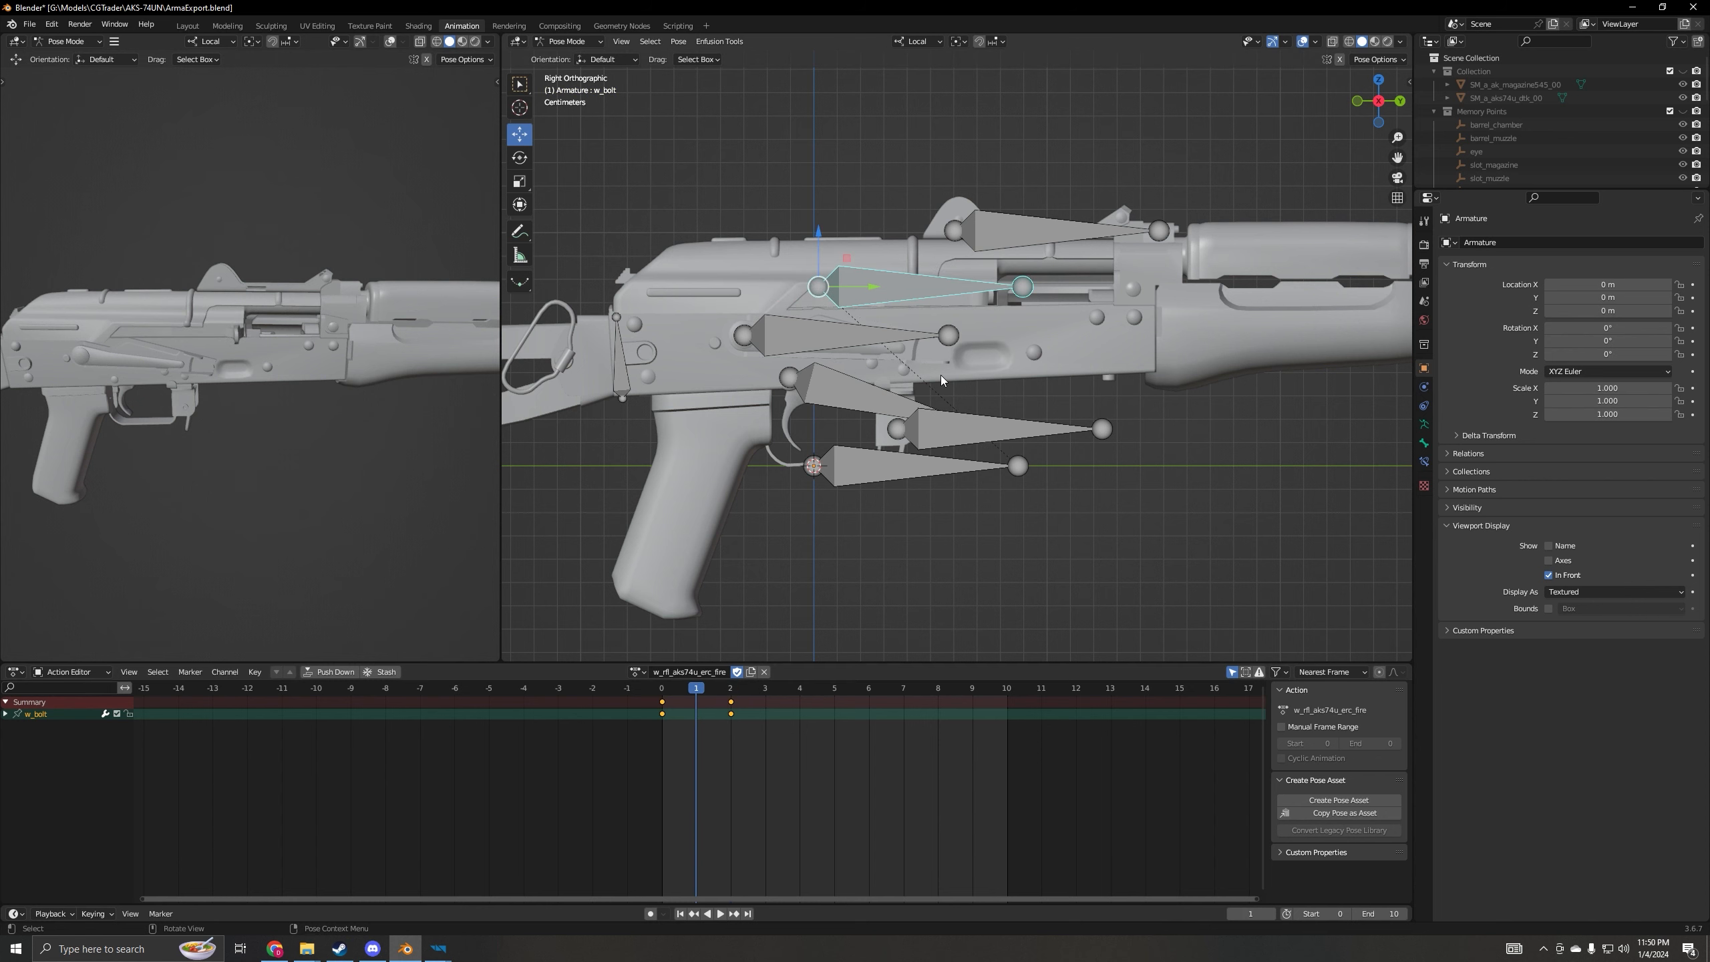
{"action": "left_click_drag", "start_coordinate": [873, 290], "coordinate": [810, 298]}
{"action": "key", "text": "i"}
{"action": "left_click", "coordinate": [810, 298]}
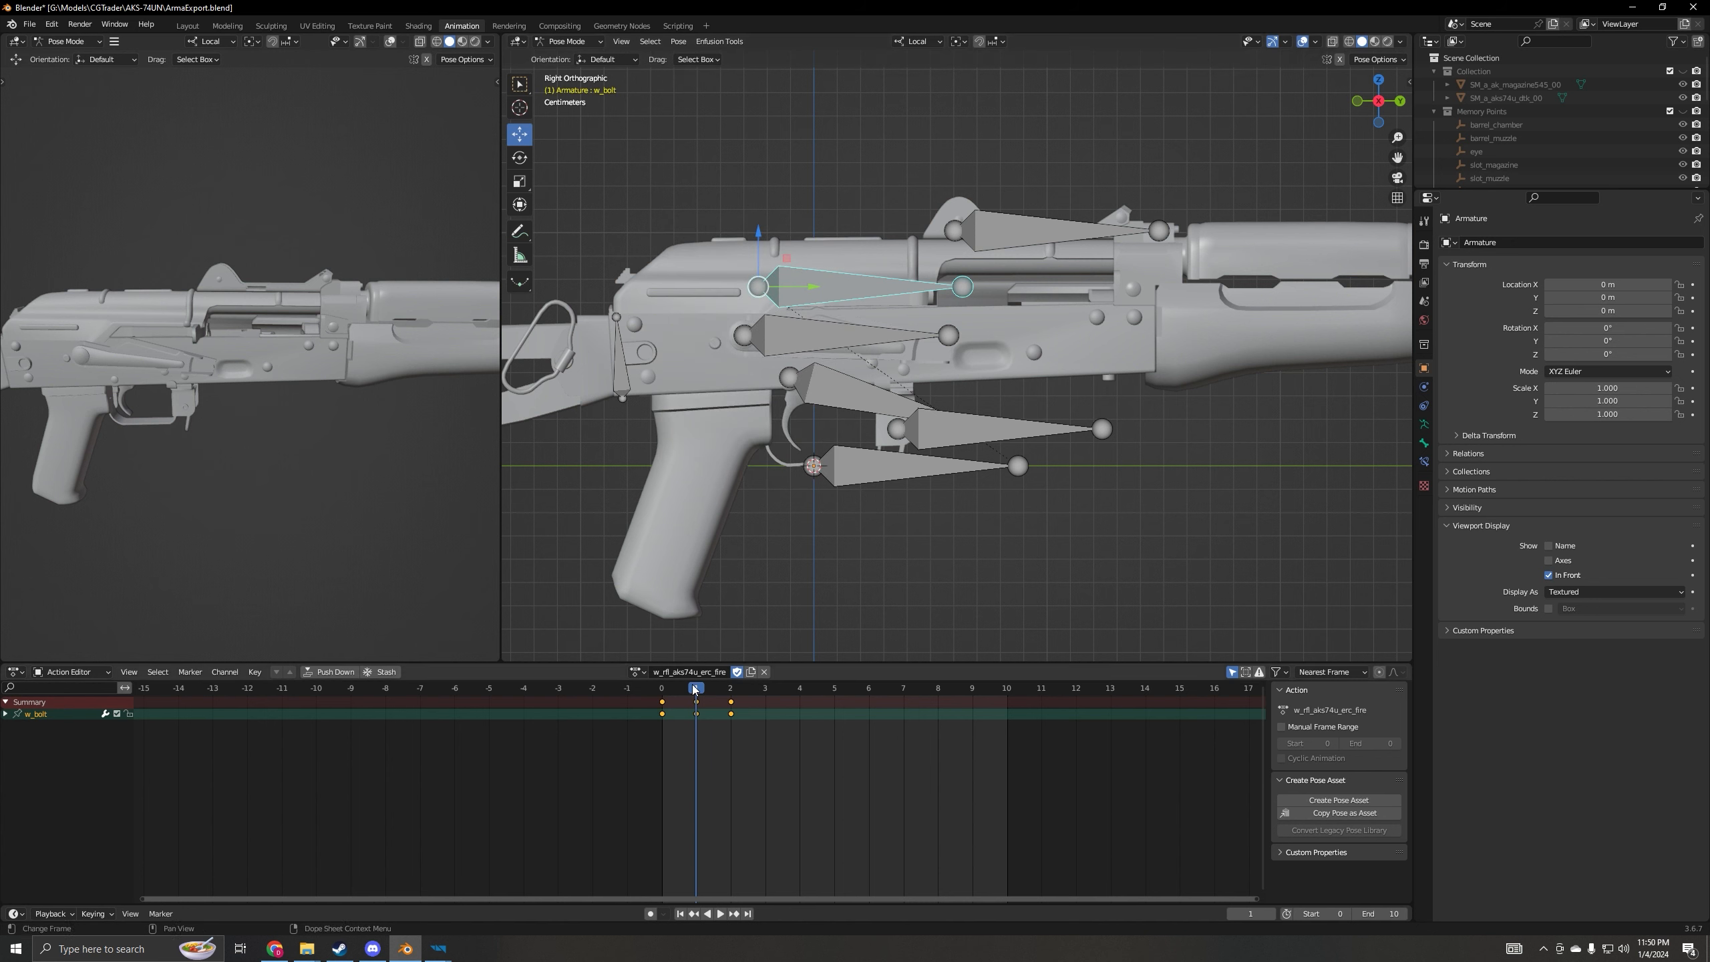
{"action": "key", "text": "space"}
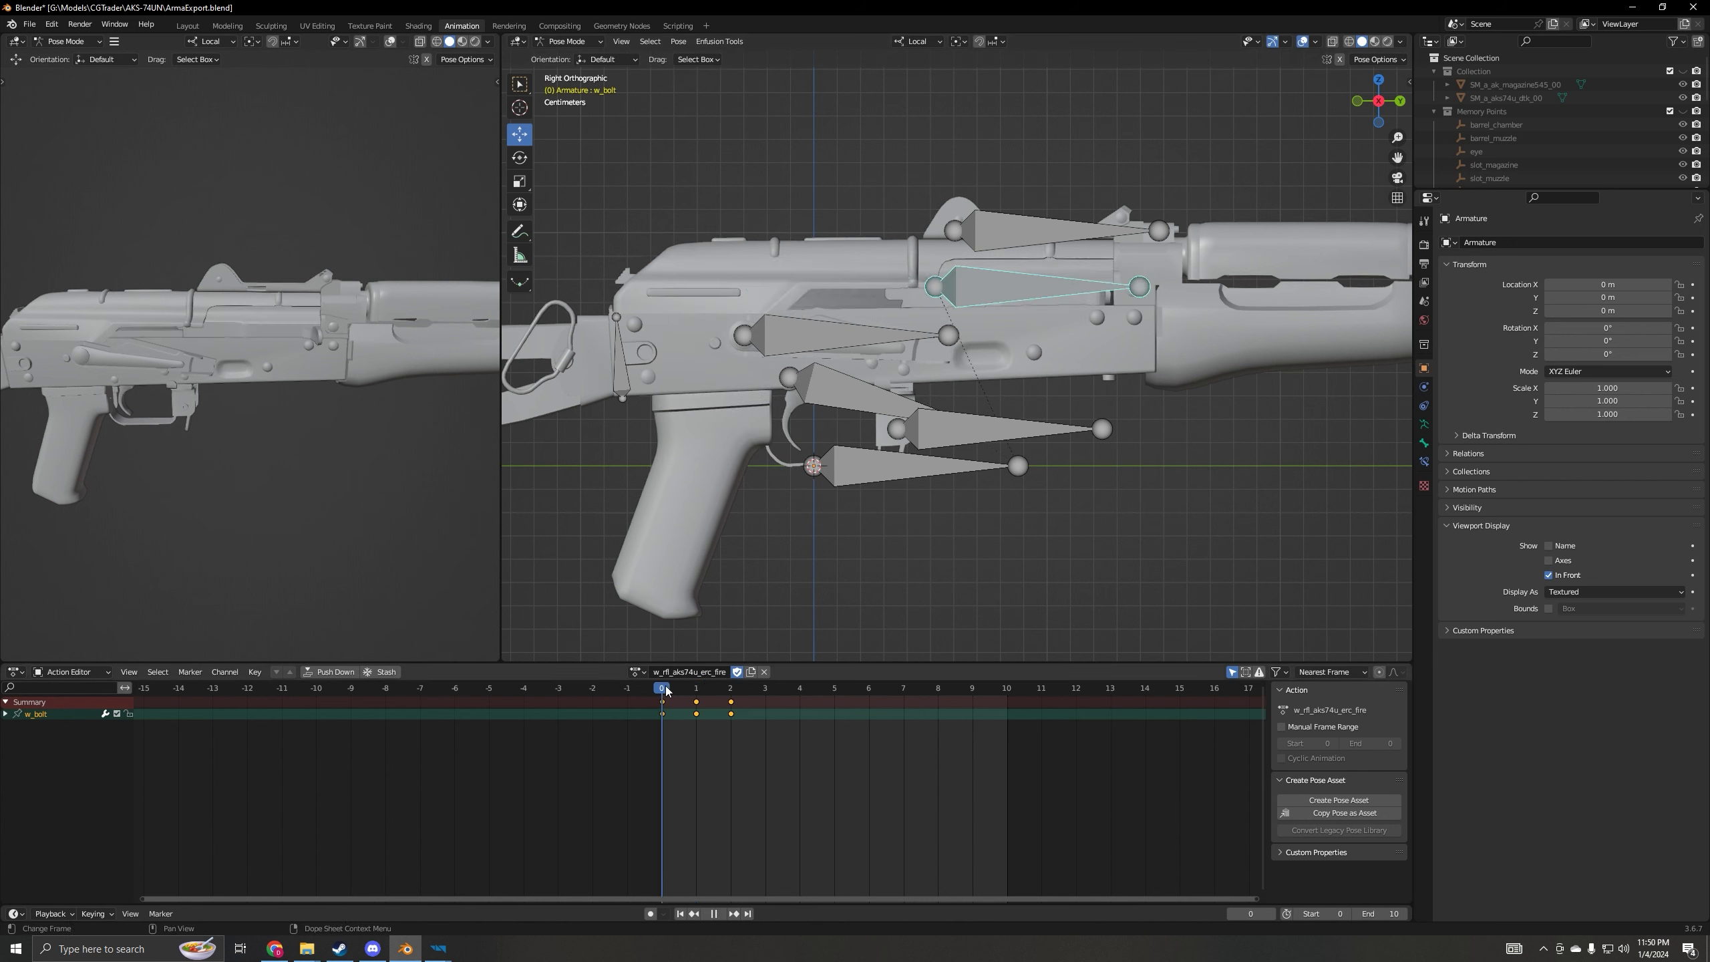
{"action": "left_click_drag", "start_coordinate": [666, 691], "coordinate": [704, 698]}
- Examine the AK74's bolt position from frame 0 through frame 3 of the Fire animation in the Animation Editor
{"action": "left_click", "coordinate": [438, 949]}
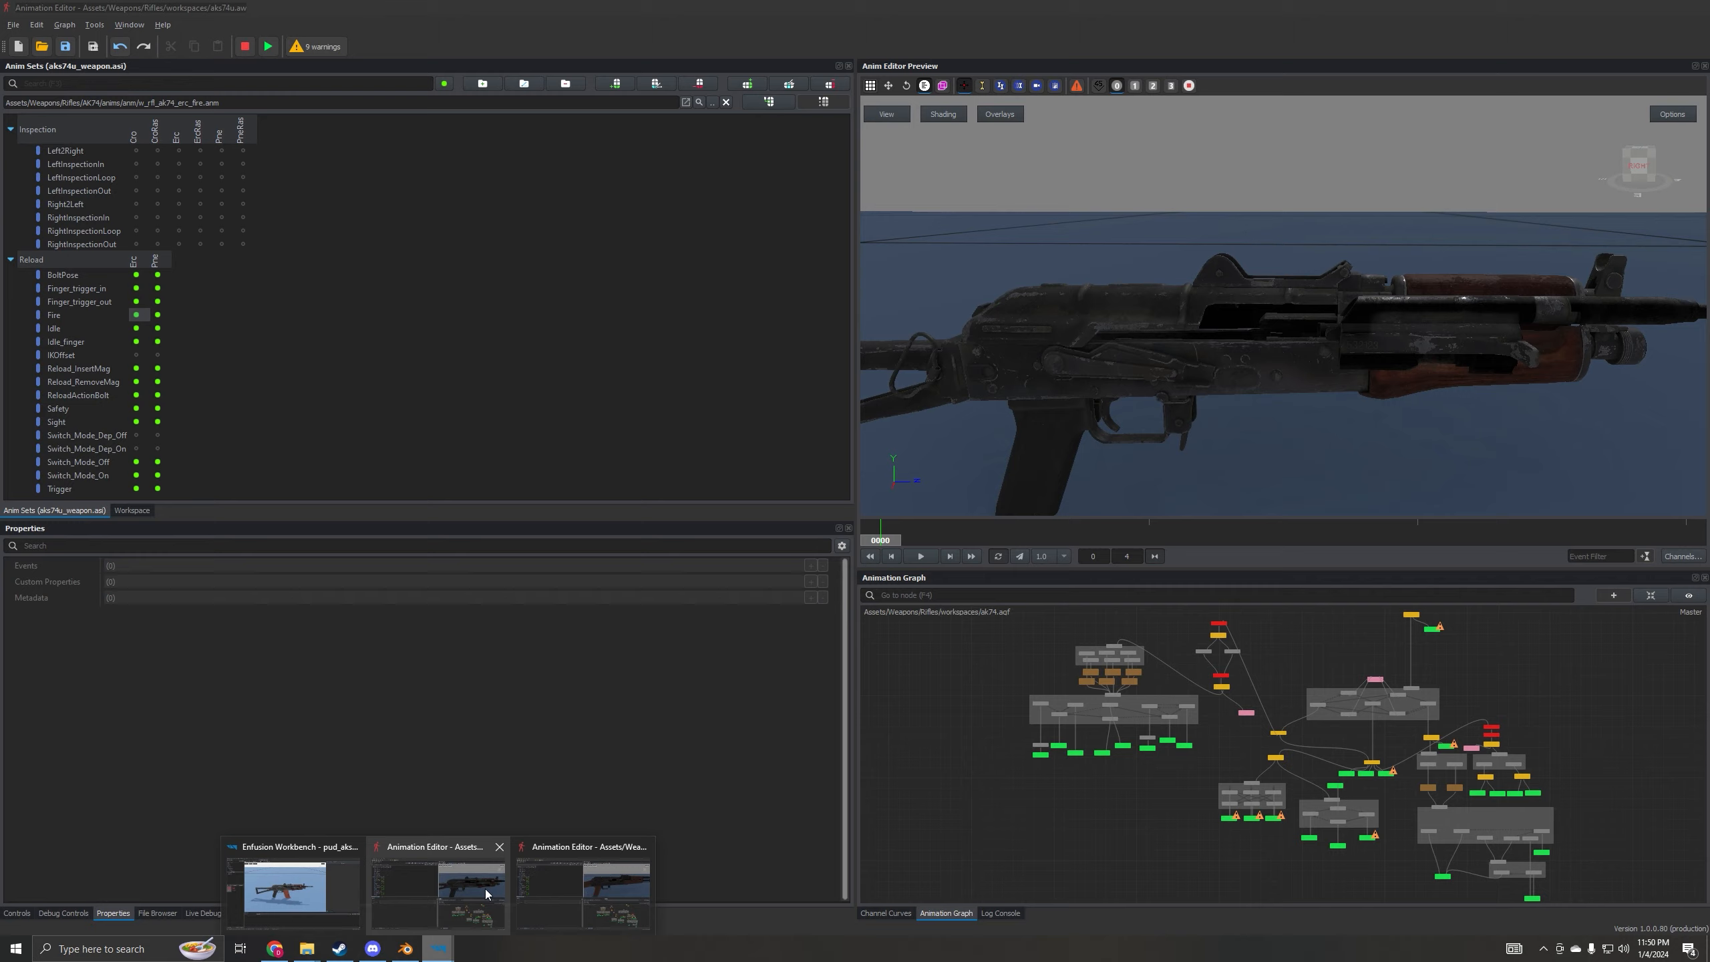
{"action": "left_click", "coordinate": [606, 889]}
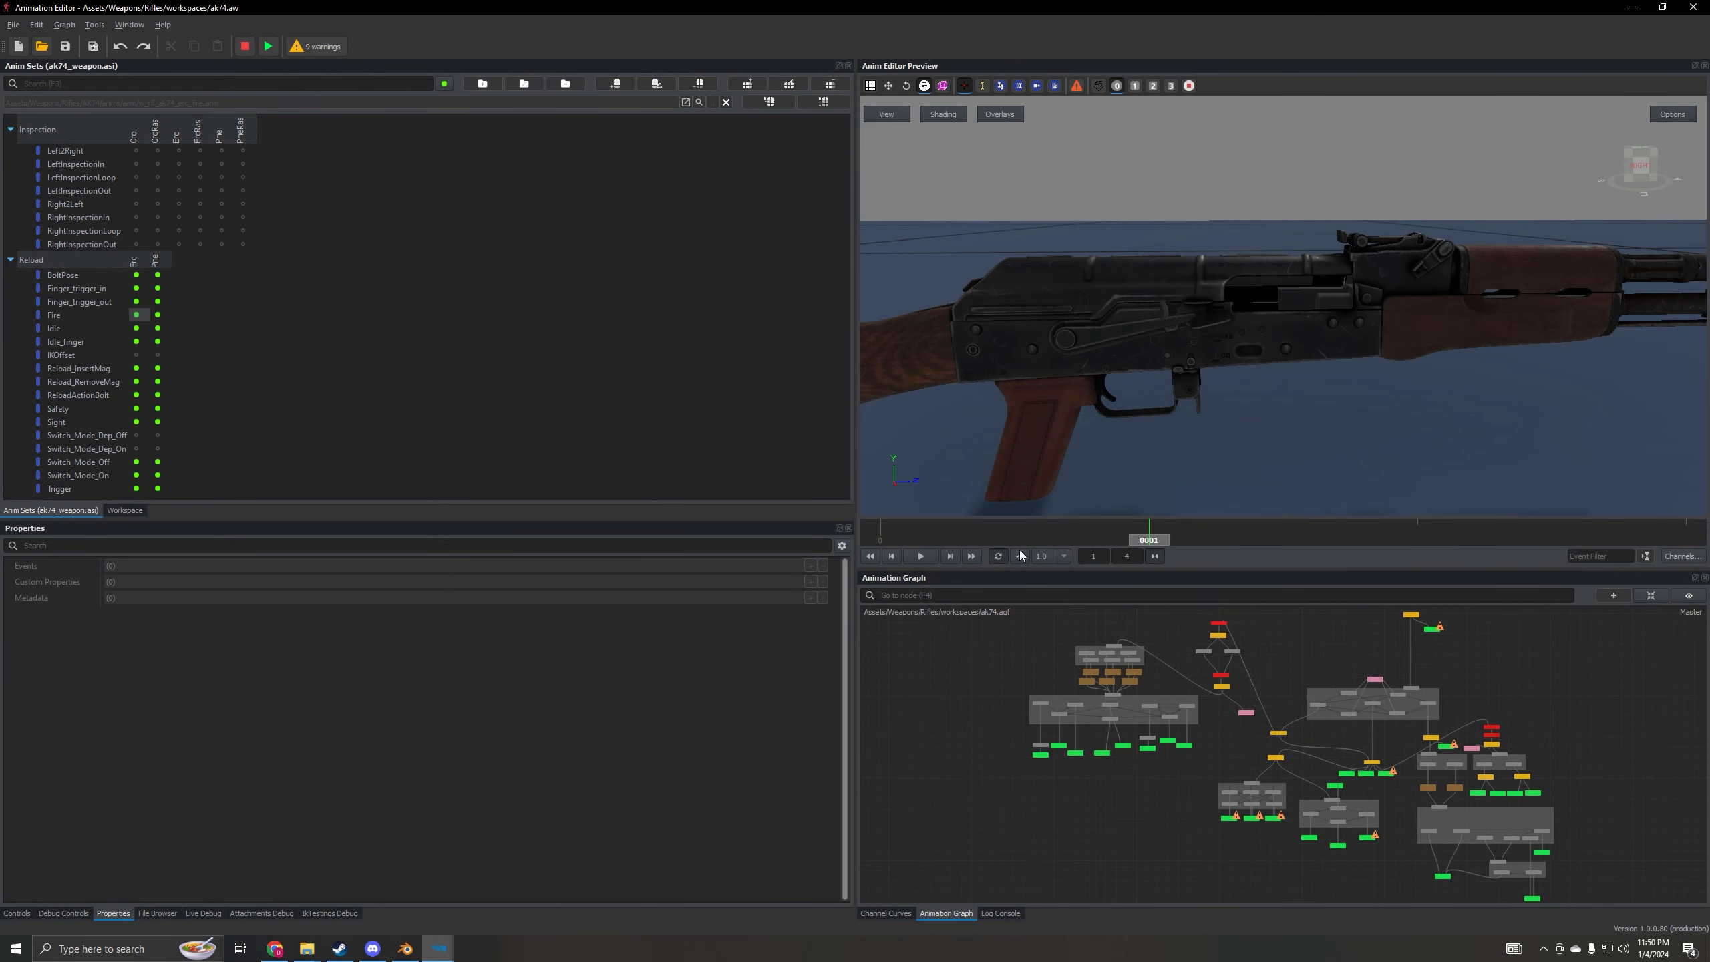
{"action": "left_click", "coordinate": [952, 557]}
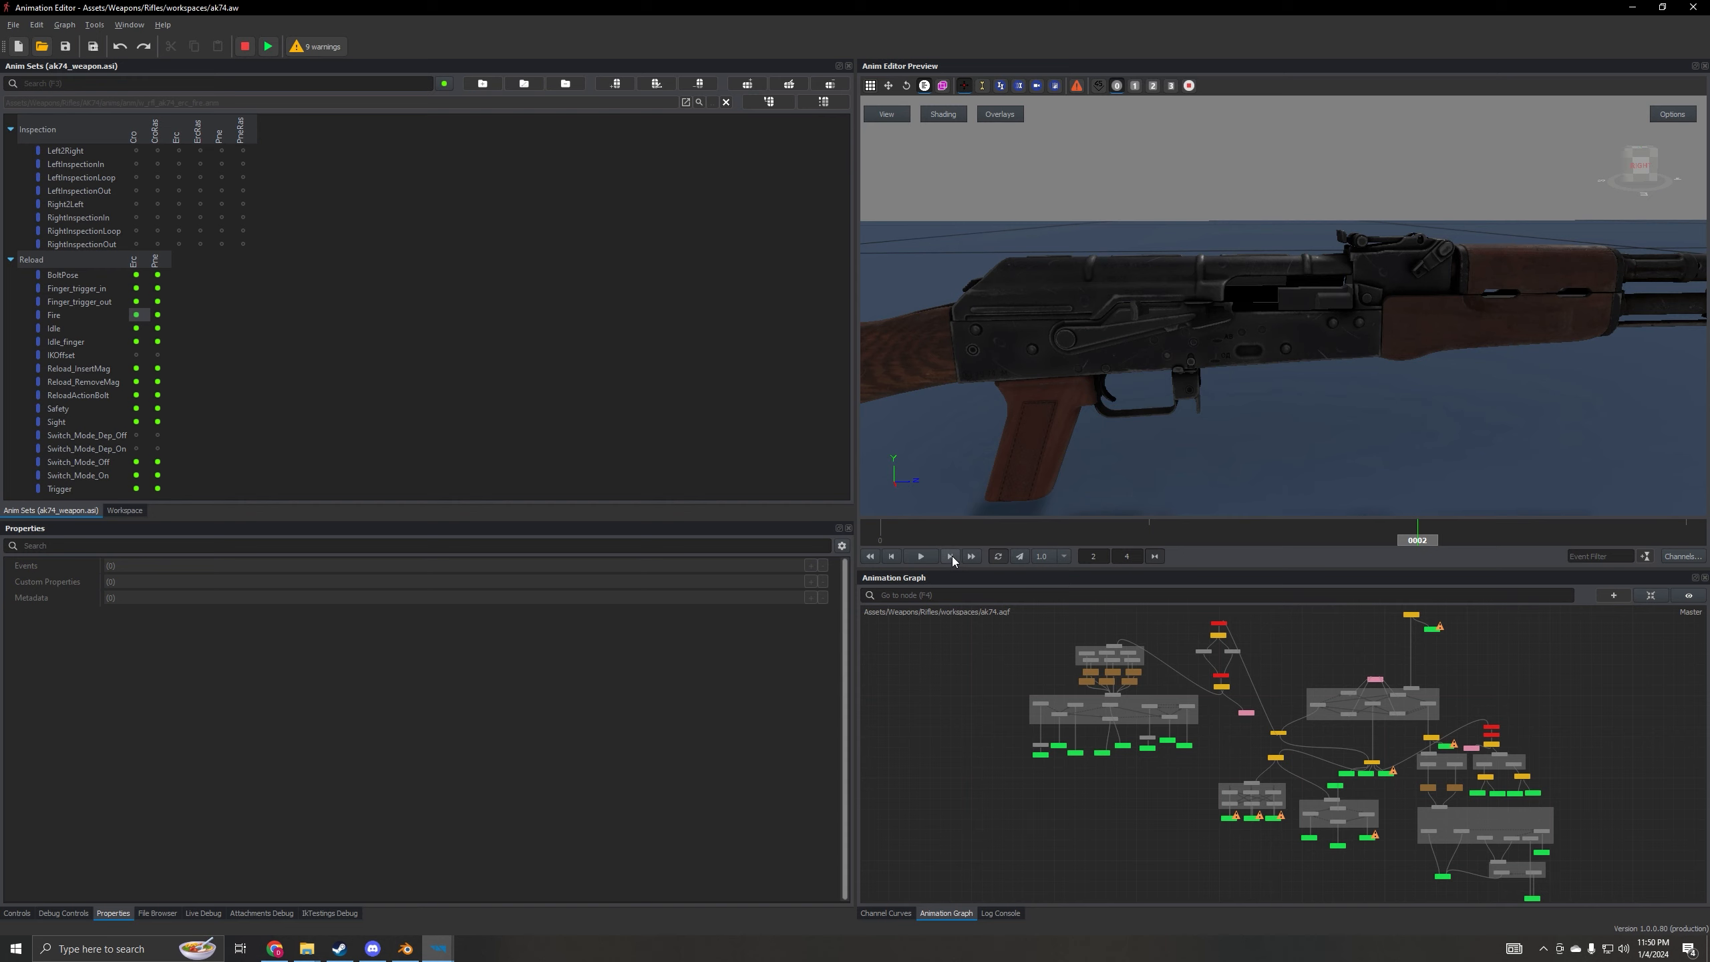
{"action": "left_click", "coordinate": [895, 555]}
{"action": "left_click", "coordinate": [894, 555]}
{"action": "left_click", "coordinate": [953, 555]}
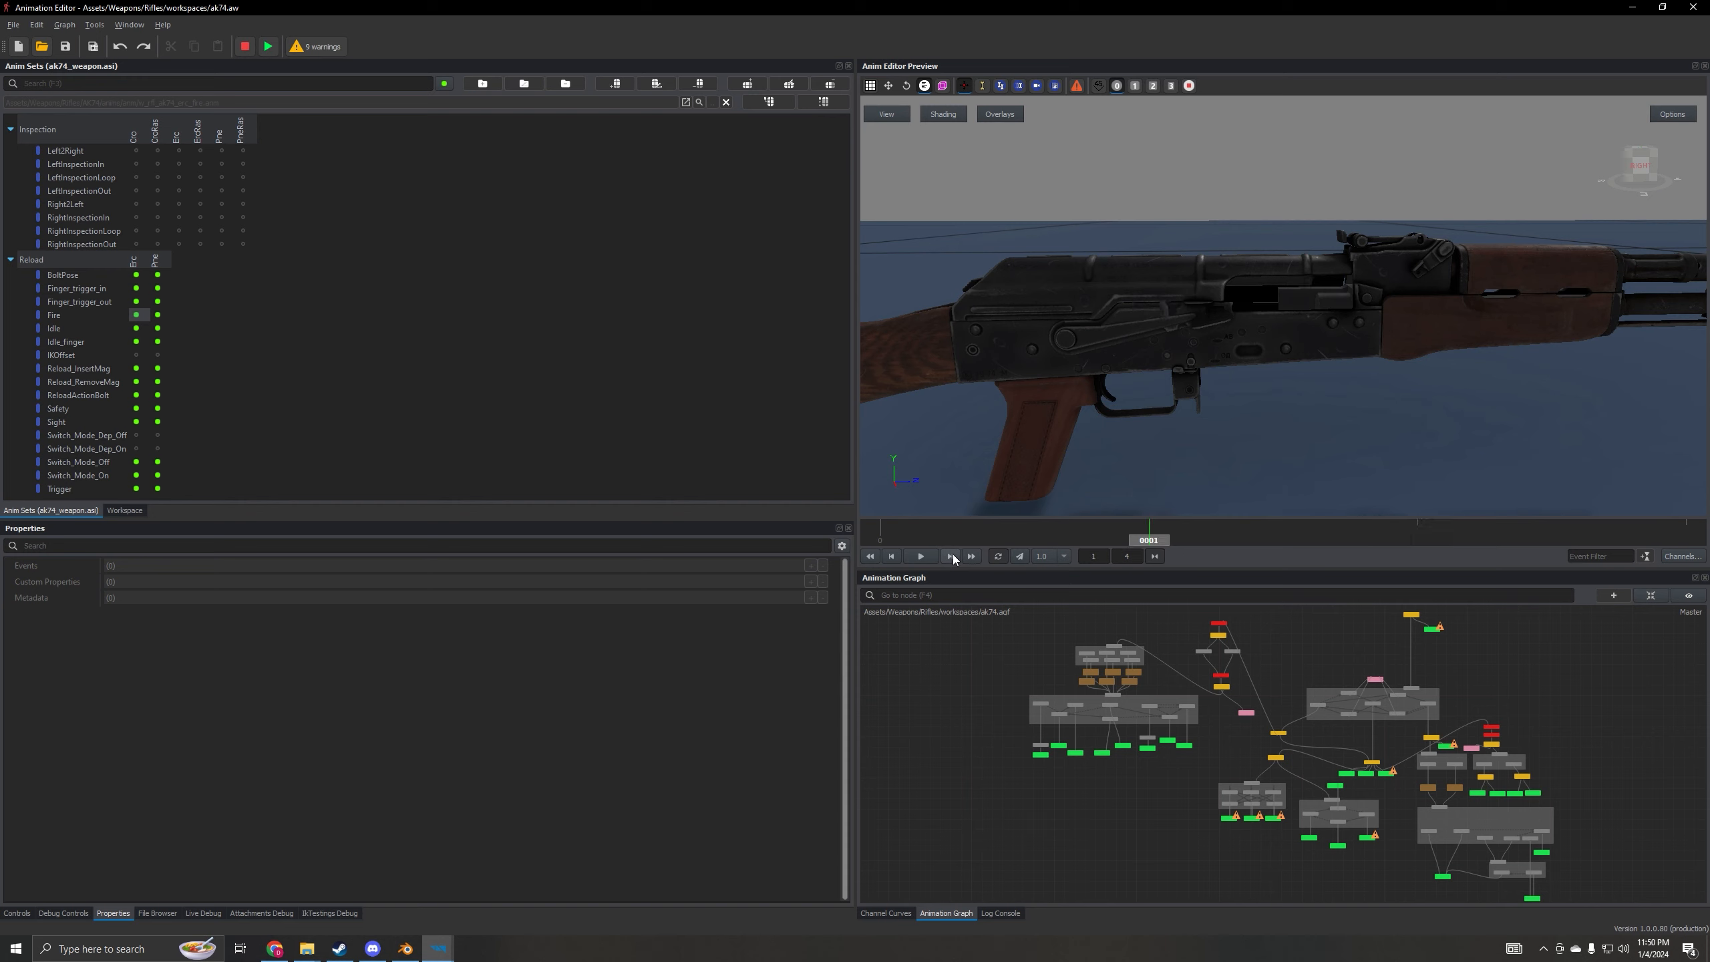
{"action": "left_click", "coordinate": [953, 555]}
{"action": "left_click", "coordinate": [953, 556]}
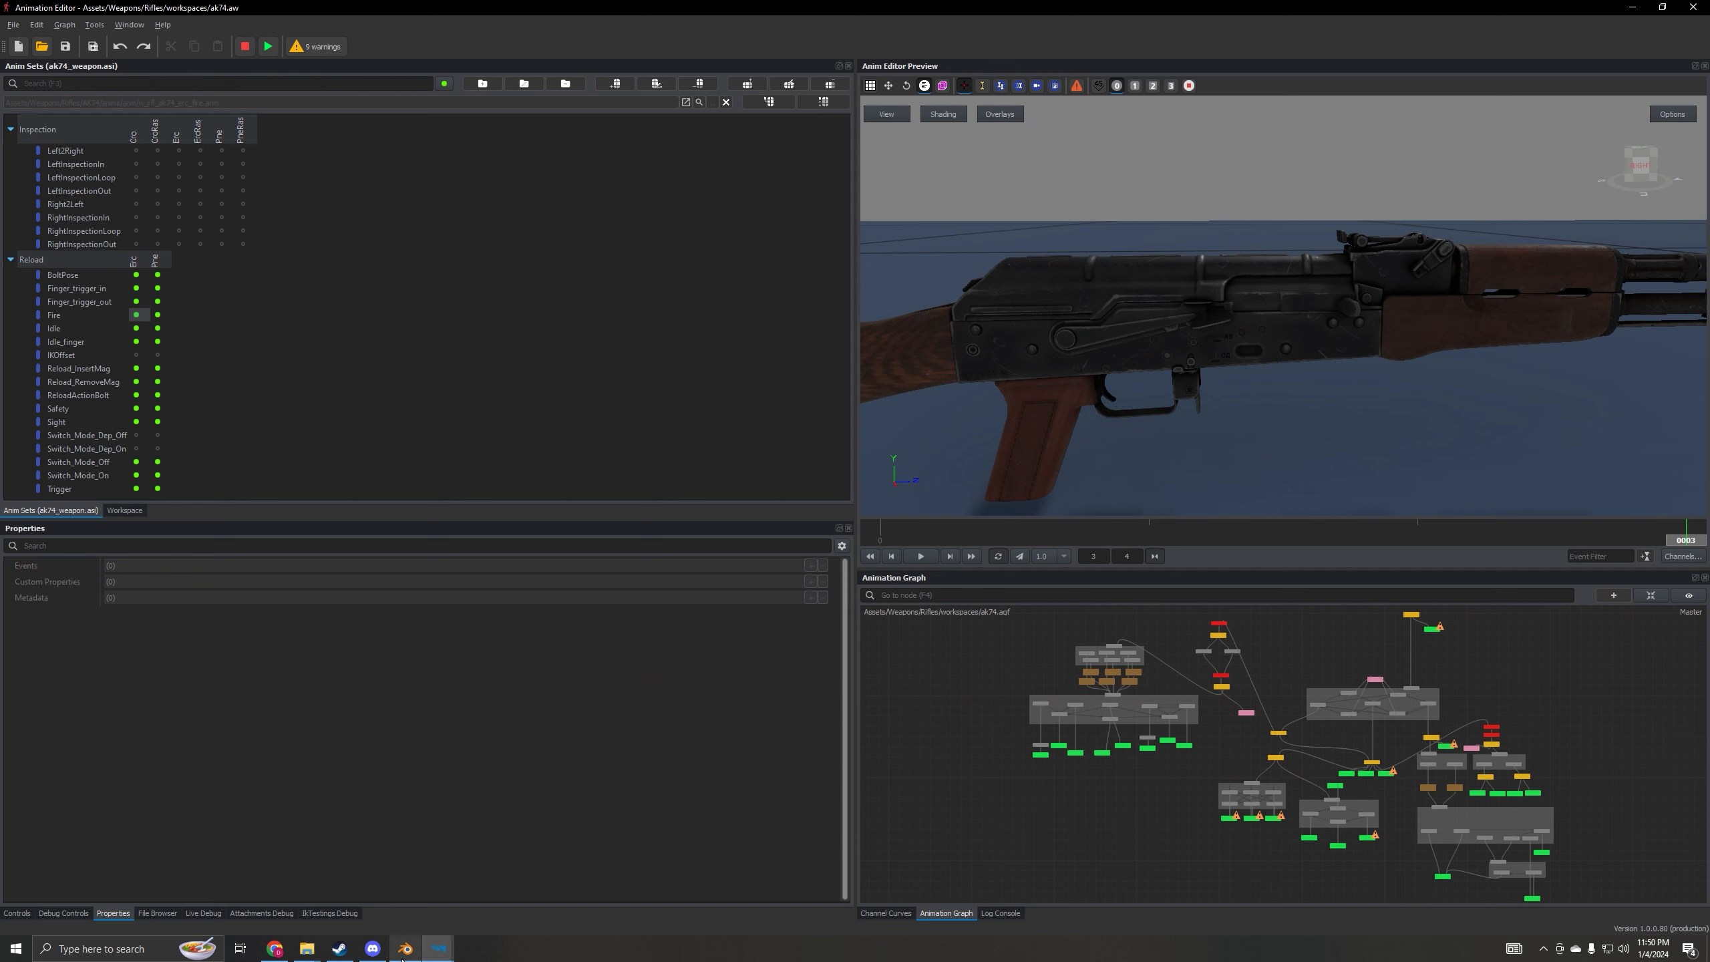
- Return to Blender, clear all transforms of the w_bolt bone at frame 3, and keyframe it there
{"action": "left_click", "coordinate": [405, 948]}
{"action": "key", "text": "Right"}
{"action": "key", "text": "Right"}
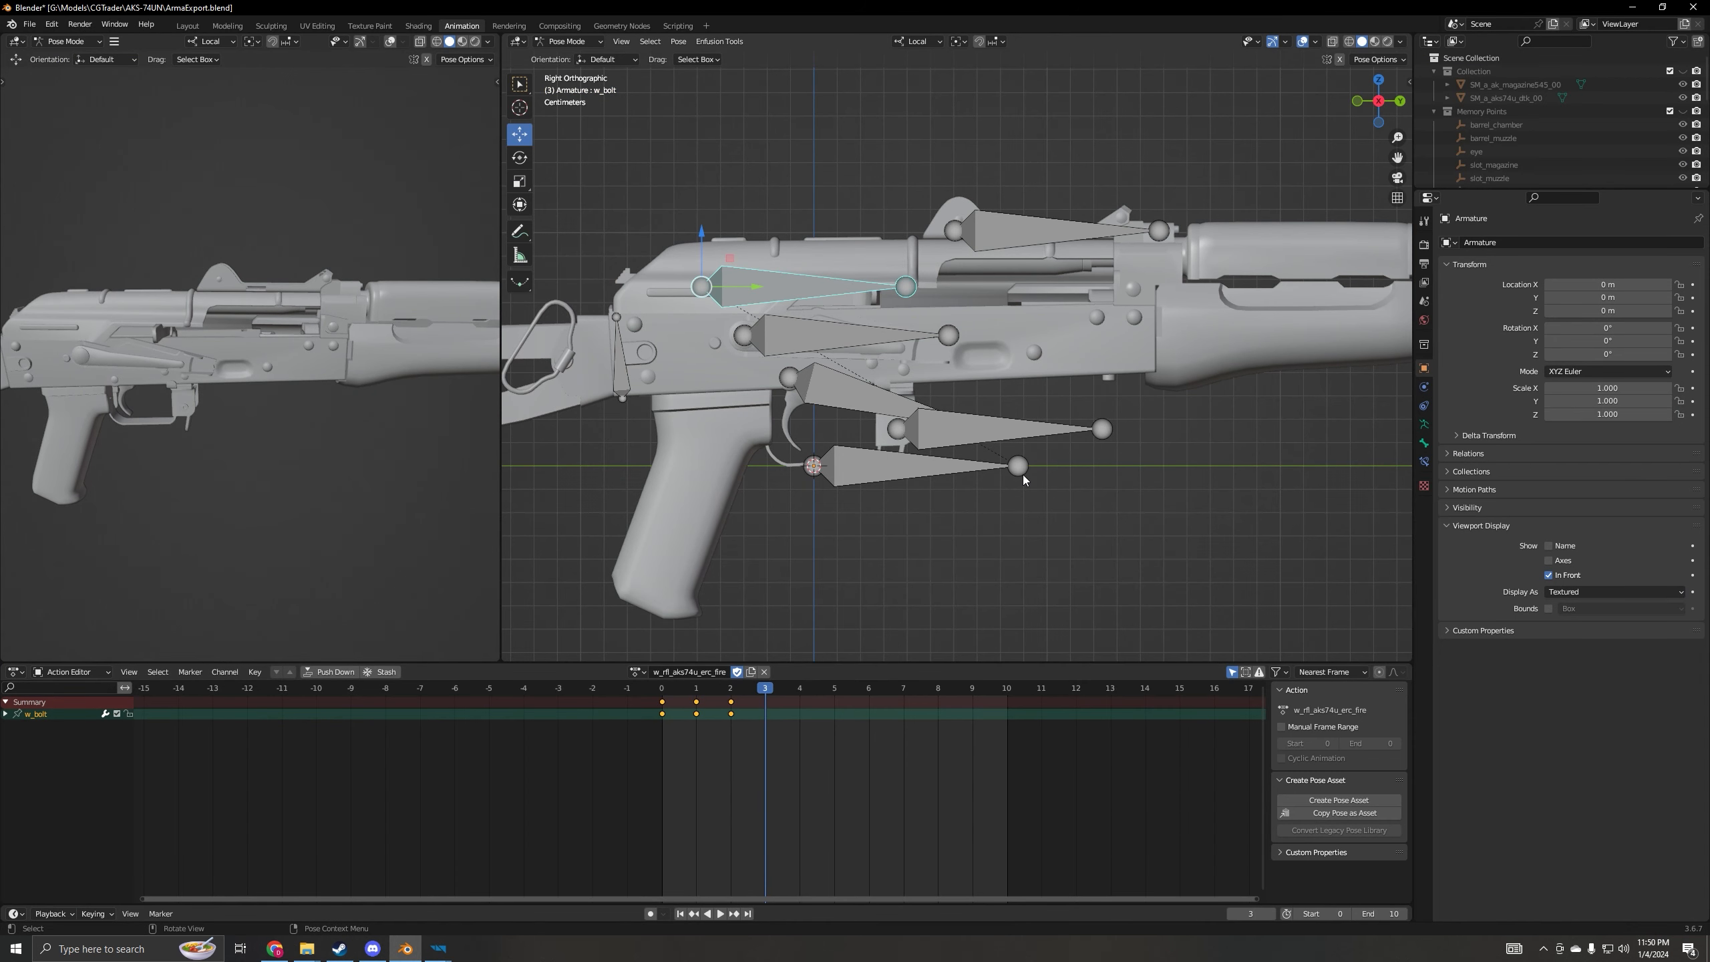
{"action": "left_click", "coordinate": [678, 41]}
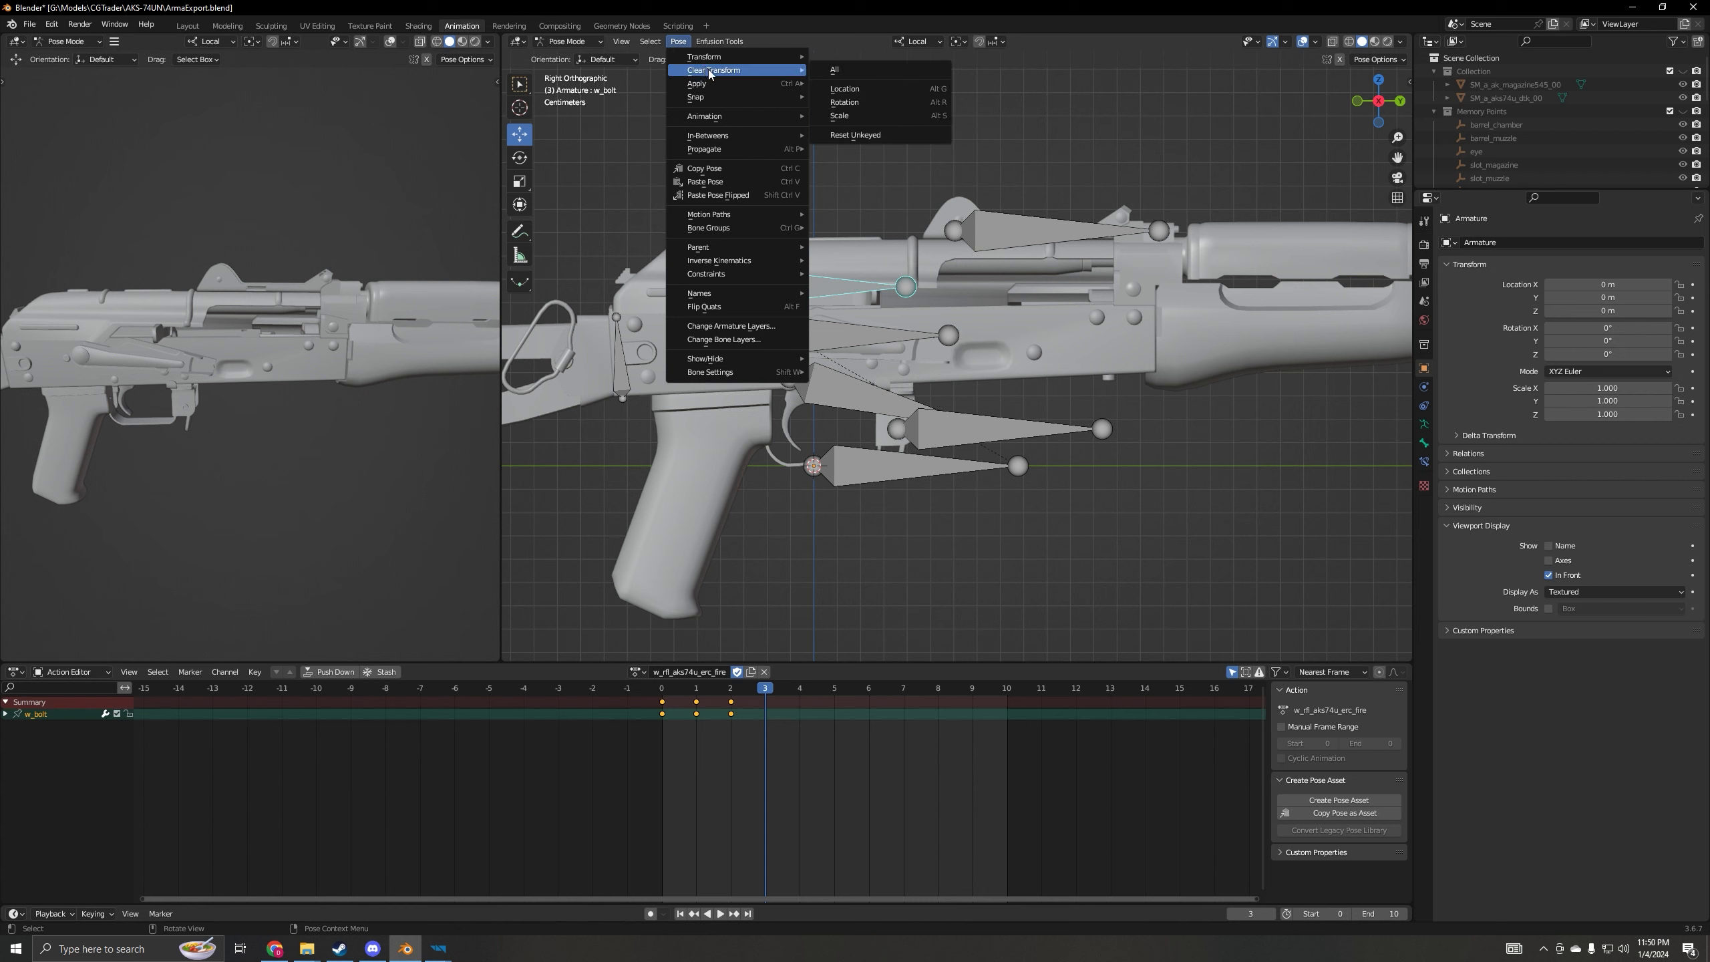
{"action": "left_click", "coordinate": [848, 67]}
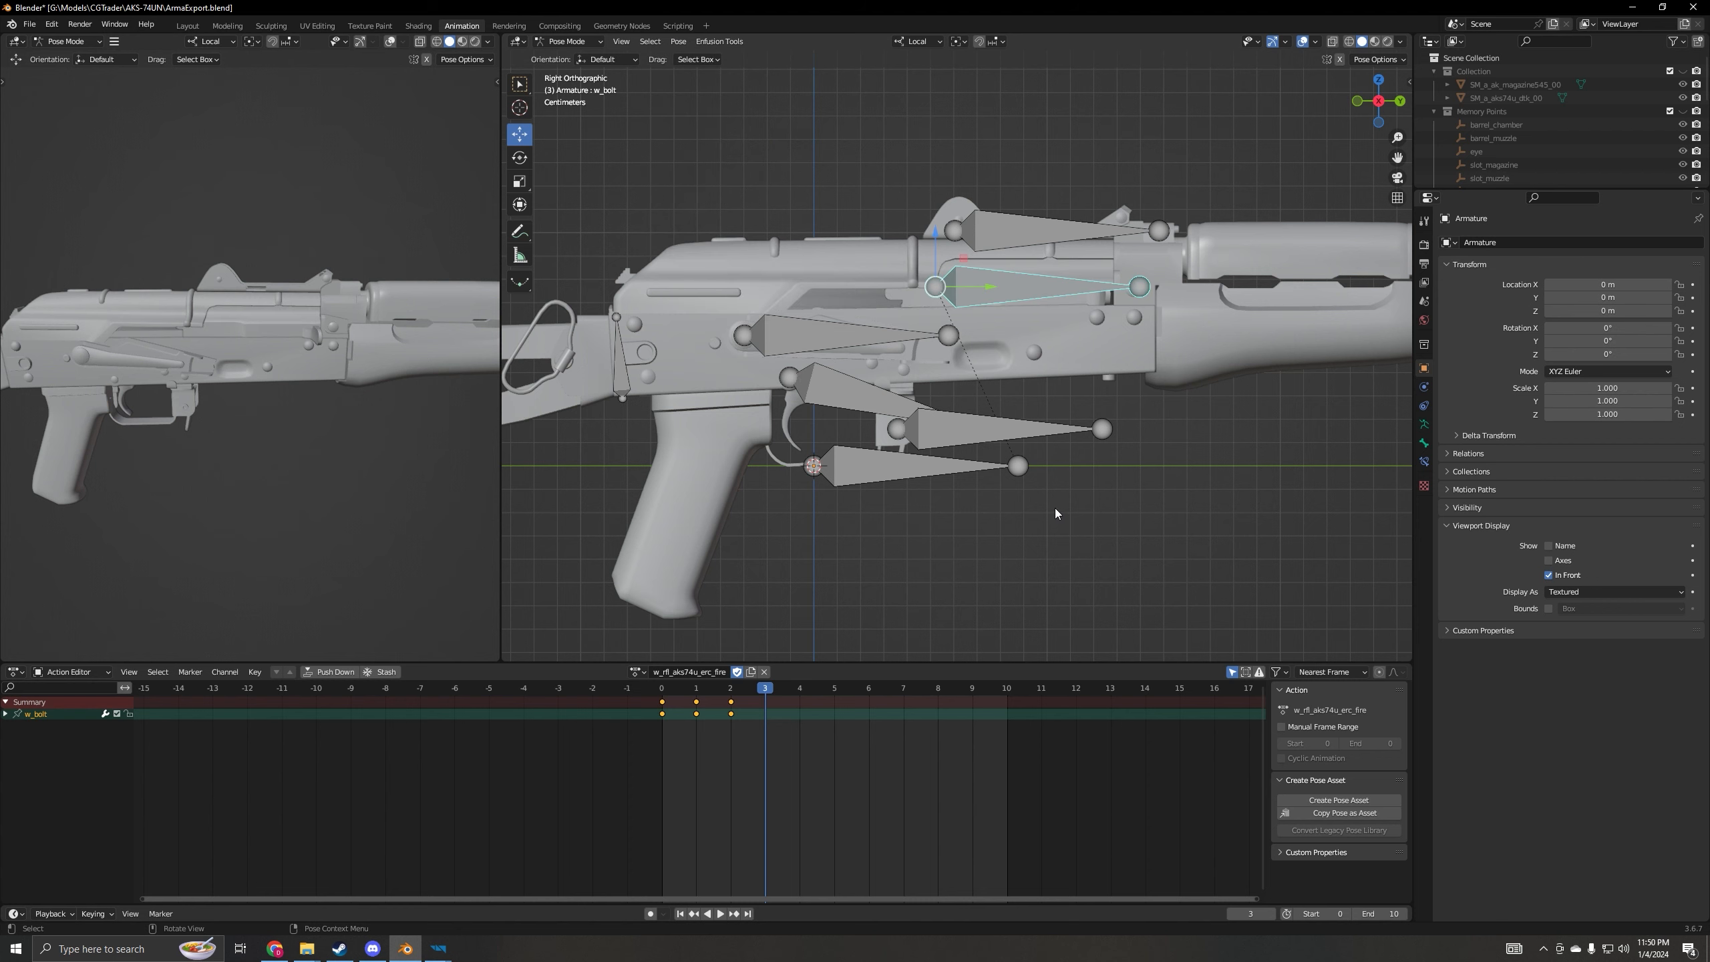
{"action": "key", "text": "i"}
{"action": "left_click", "coordinate": [1056, 508]}
- Keyframe the w_trigger bone at frame 3 and preview the fire animation
{"action": "left_click", "coordinate": [813, 393]}
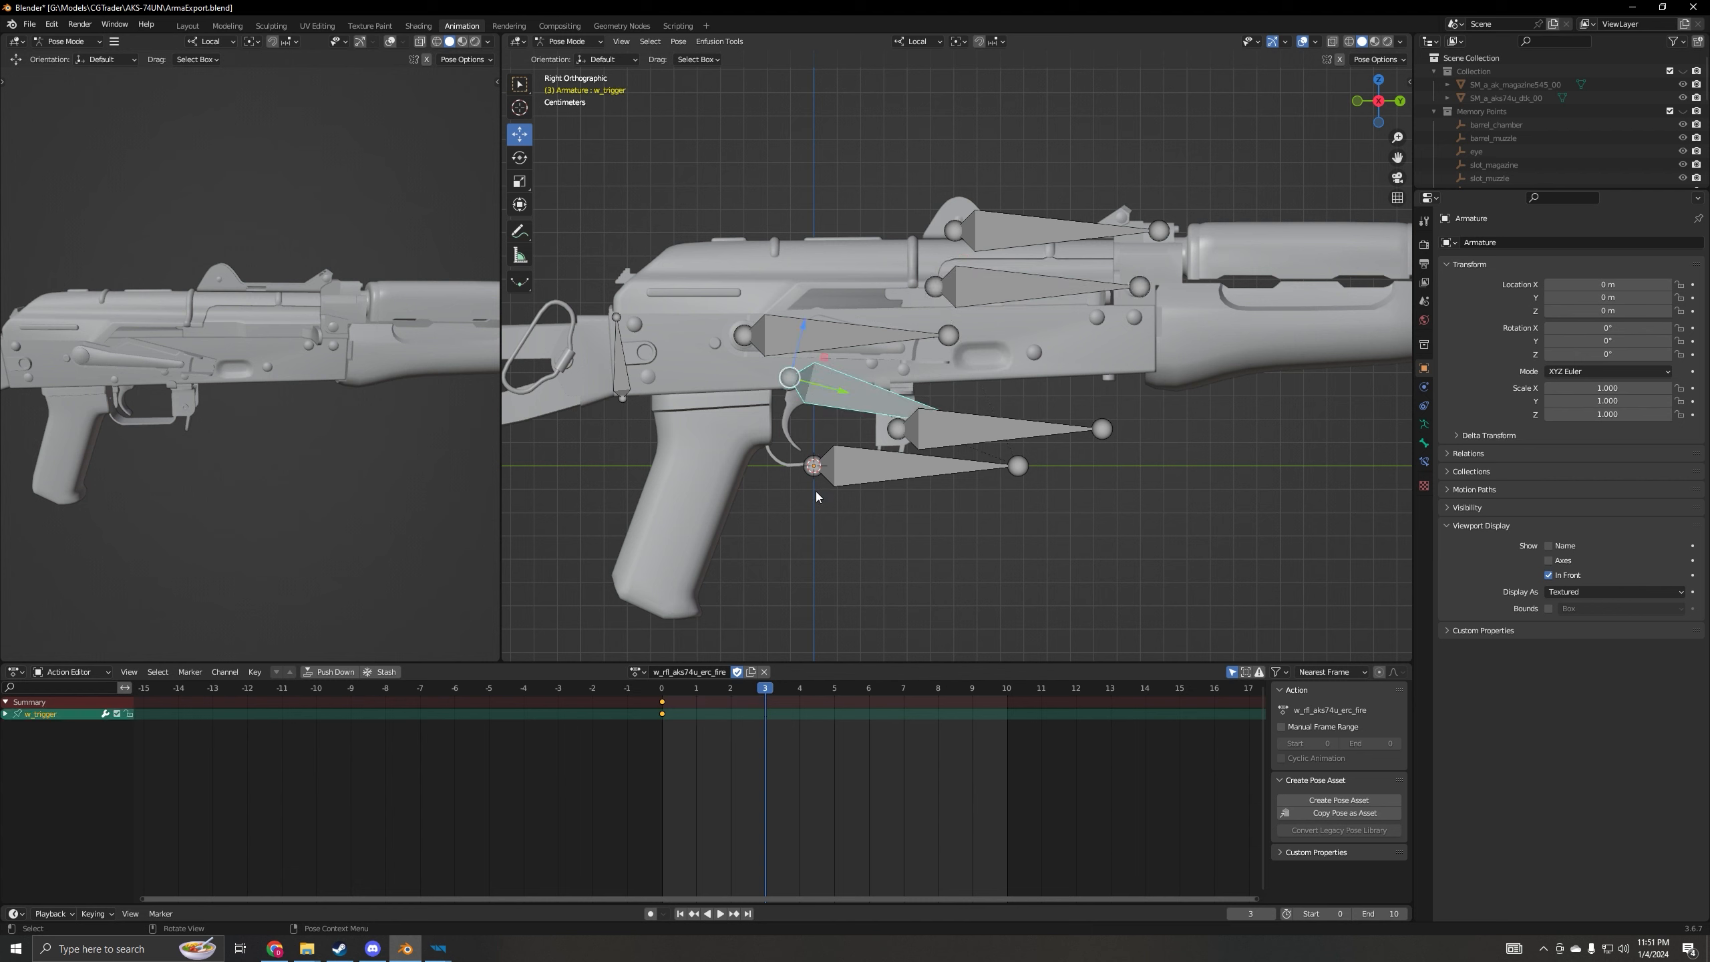
{"action": "key", "text": "i"}
{"action": "left_click", "coordinate": [952, 559]}
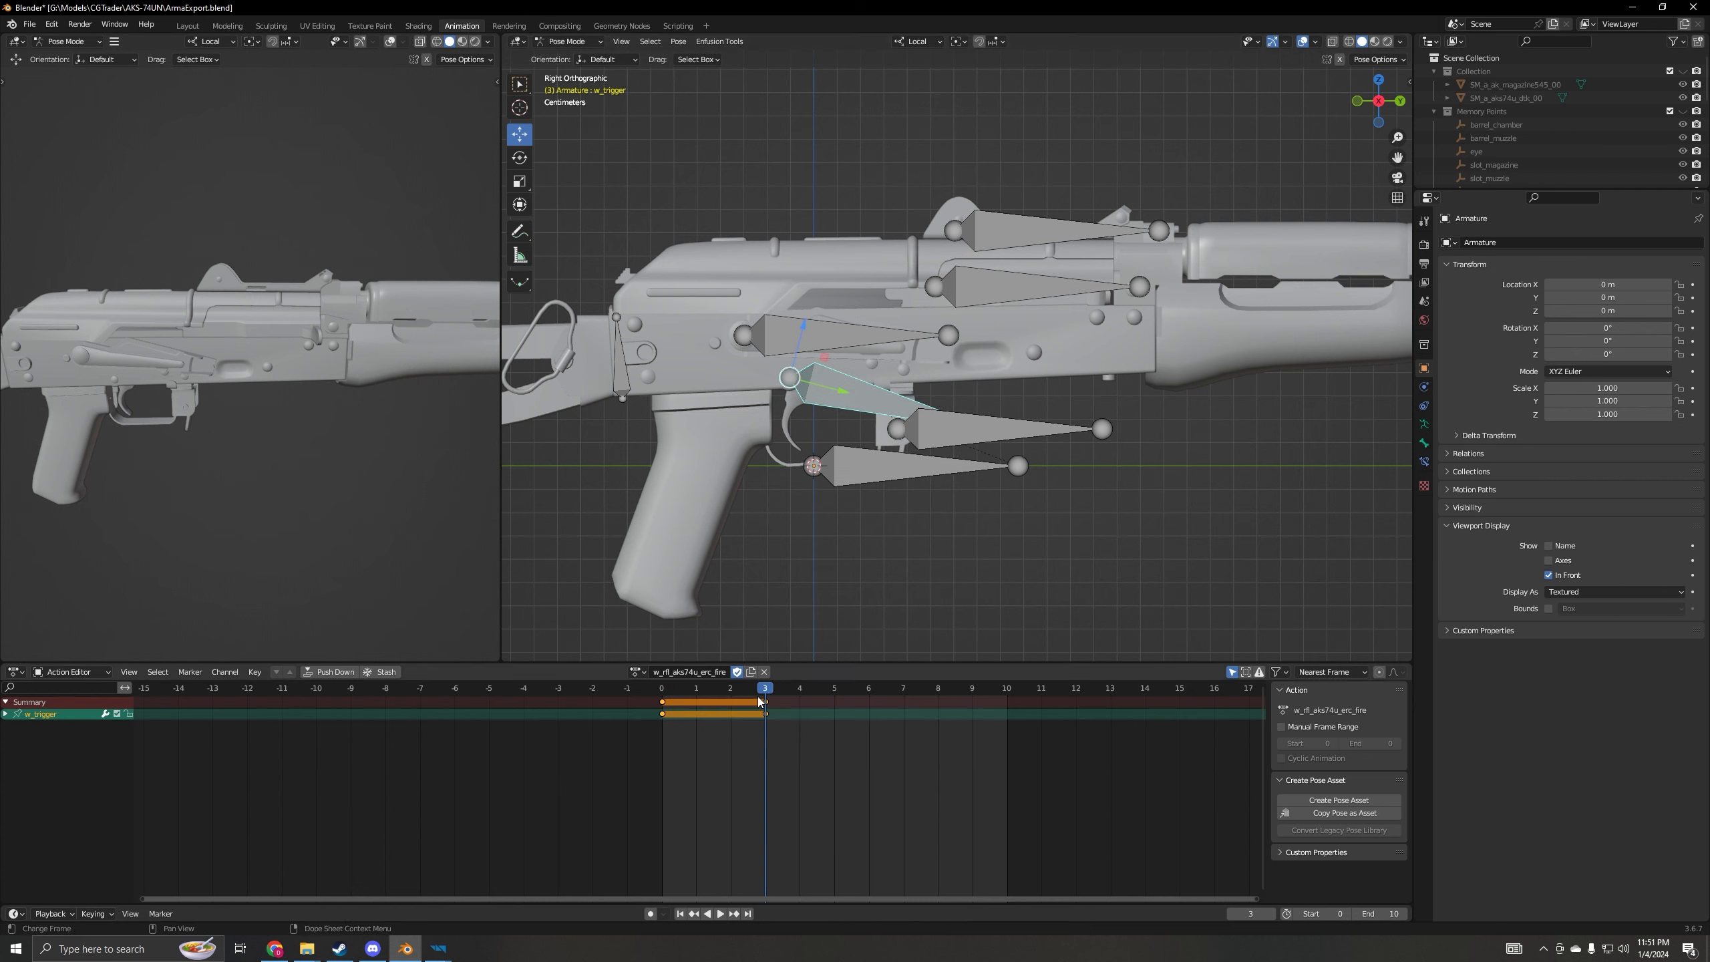
{"action": "key", "text": "space"}
{"action": "key", "text": "space"}
- Unlink the w_rfl_aks74u_erc_fire action, clear all transforms on every bone, and go back to frame 0
{"action": "left_click", "coordinate": [765, 671]}
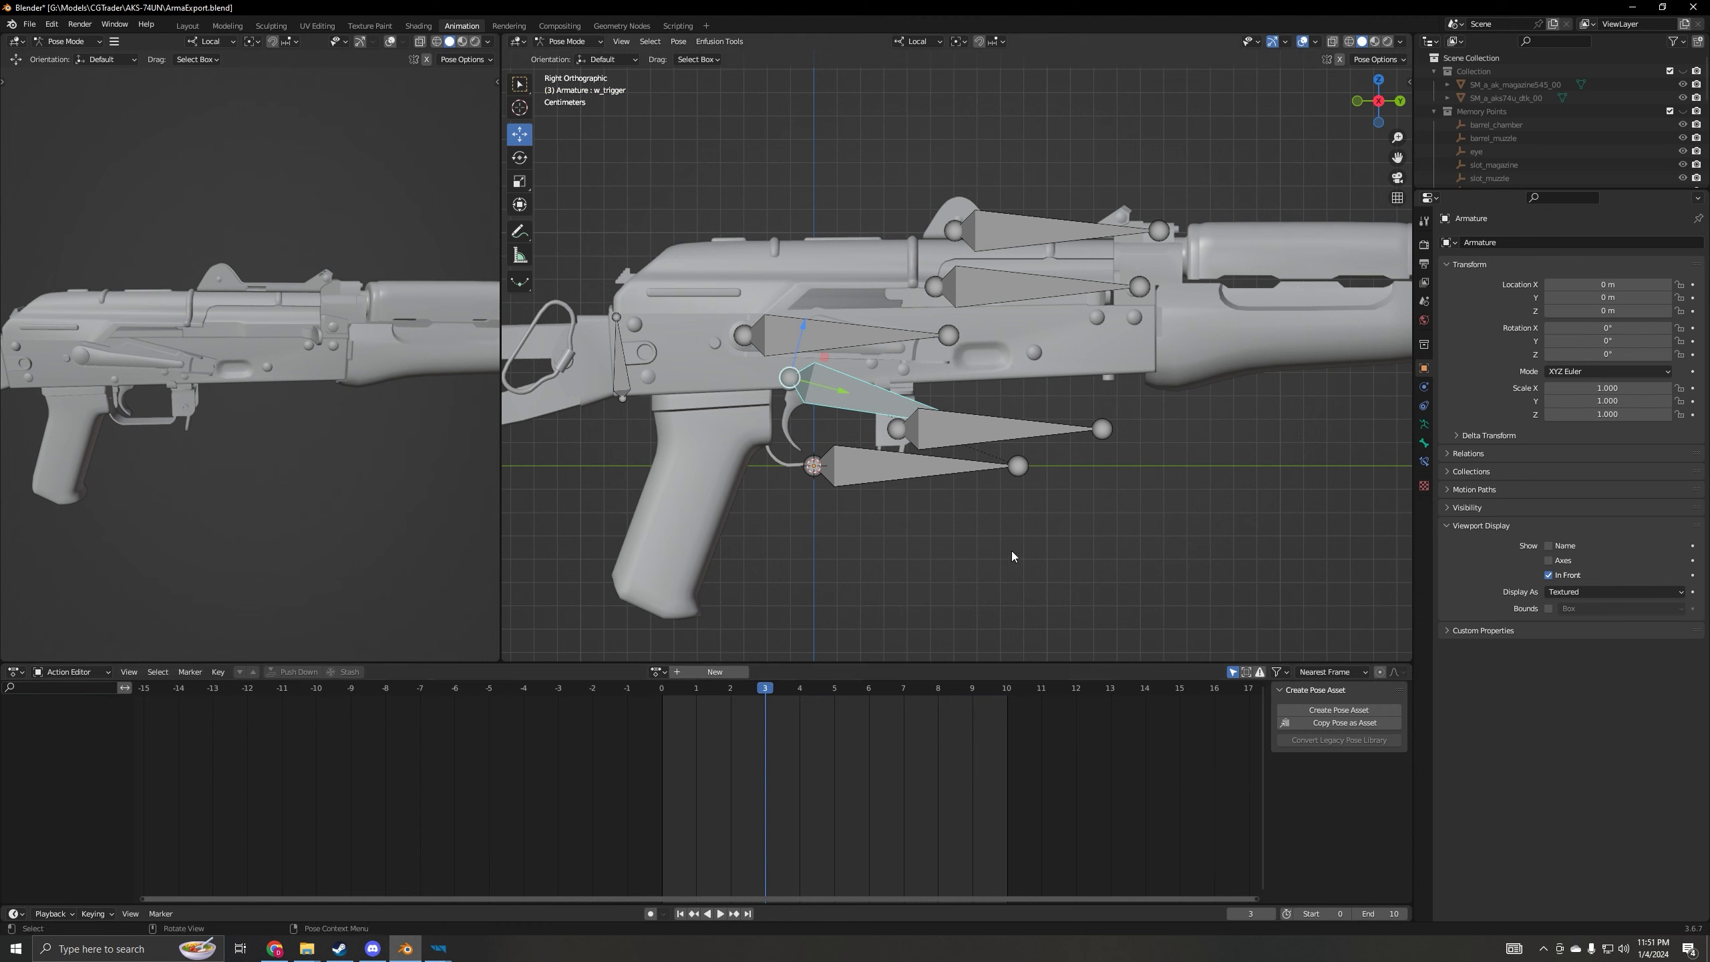
{"action": "key", "text": "a"}
{"action": "left_click", "coordinate": [719, 41]}
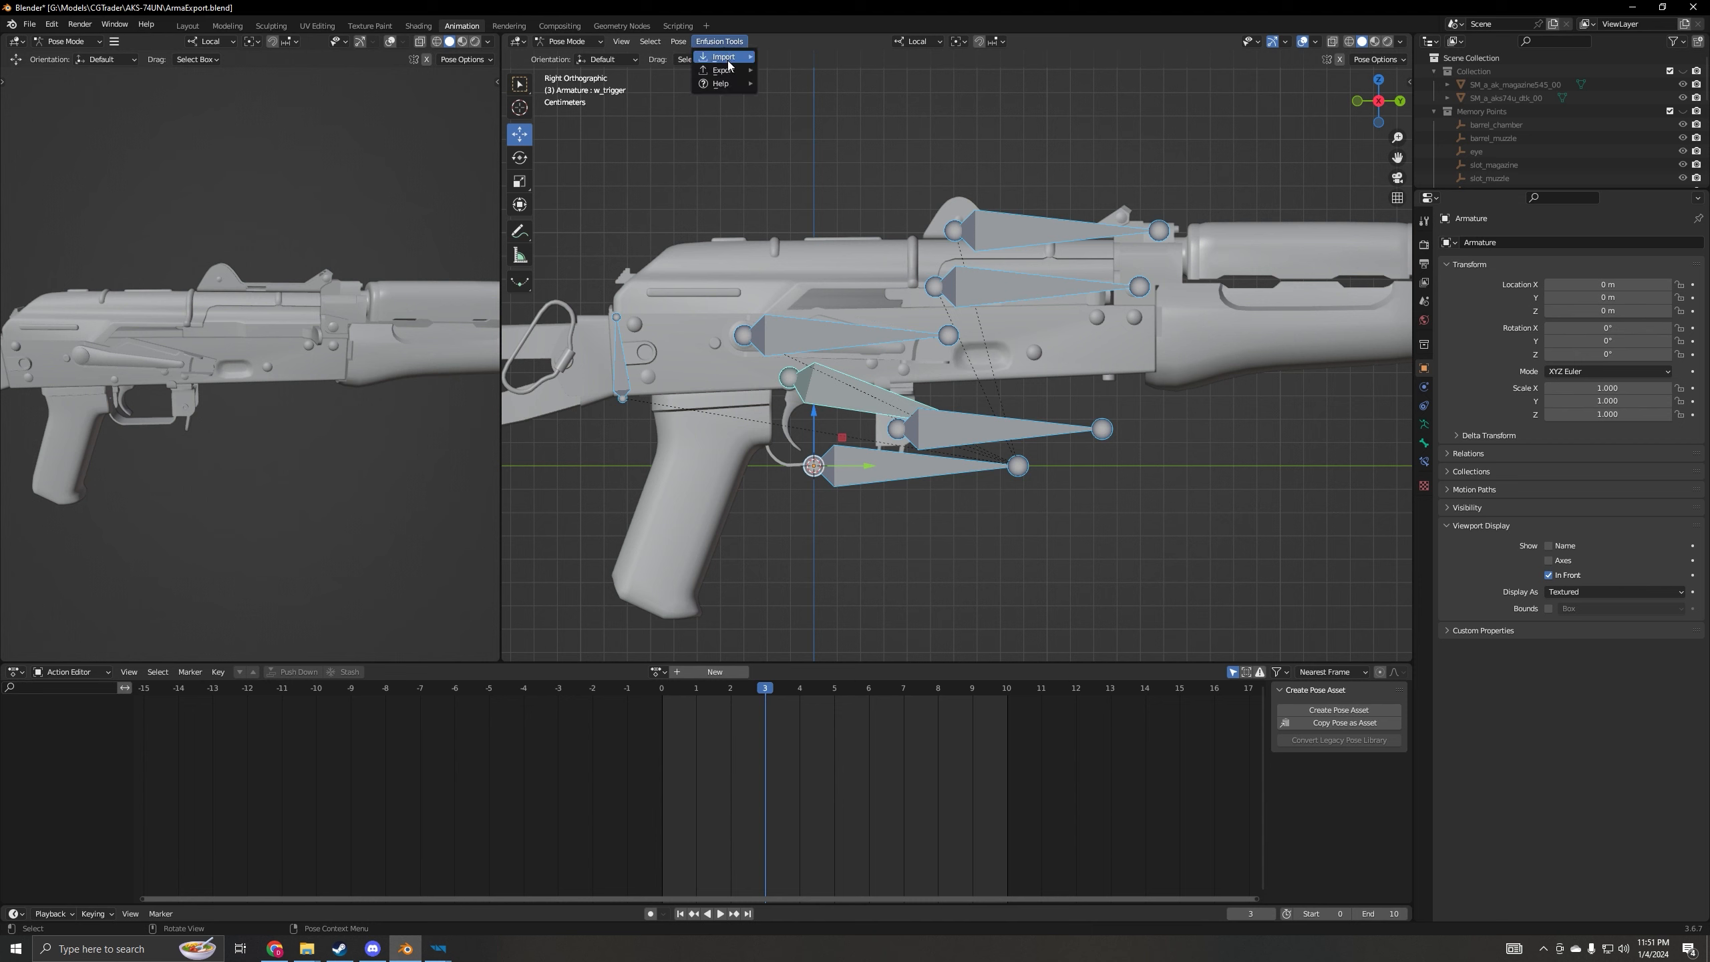
{"action": "mouse_move", "coordinate": [679, 42]}
{"action": "mouse_move", "coordinate": [711, 70]}
{"action": "left_click", "coordinate": [841, 73]}
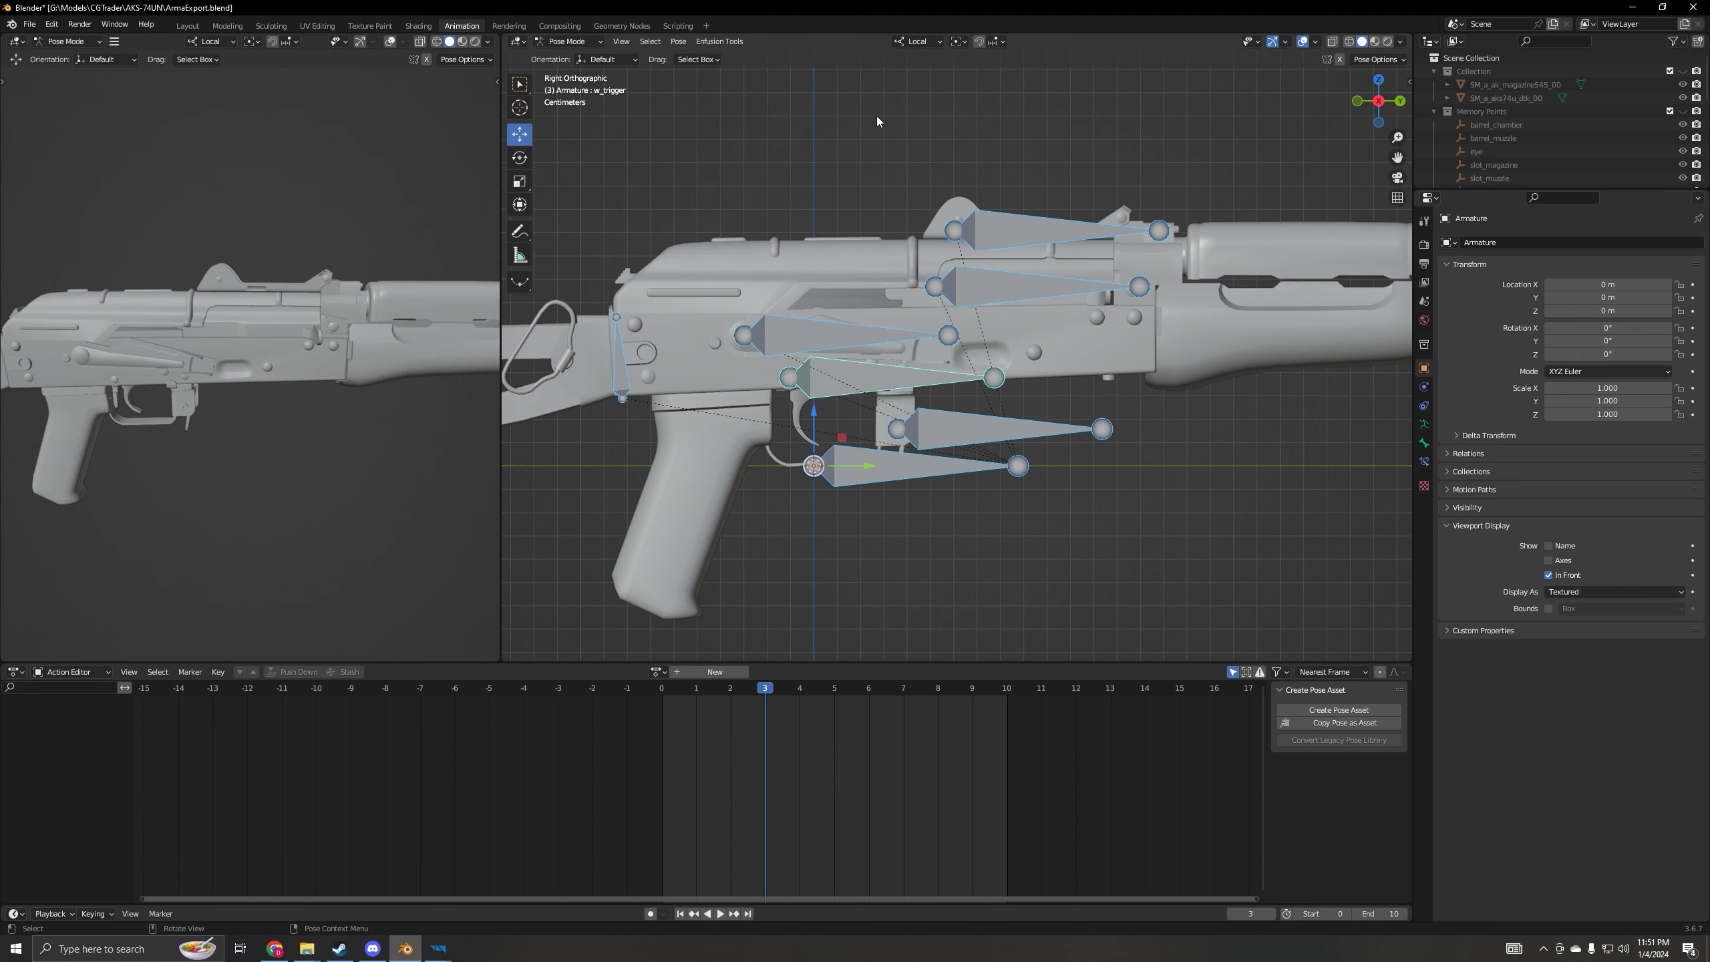
{"action": "left_click", "coordinate": [1152, 531]}
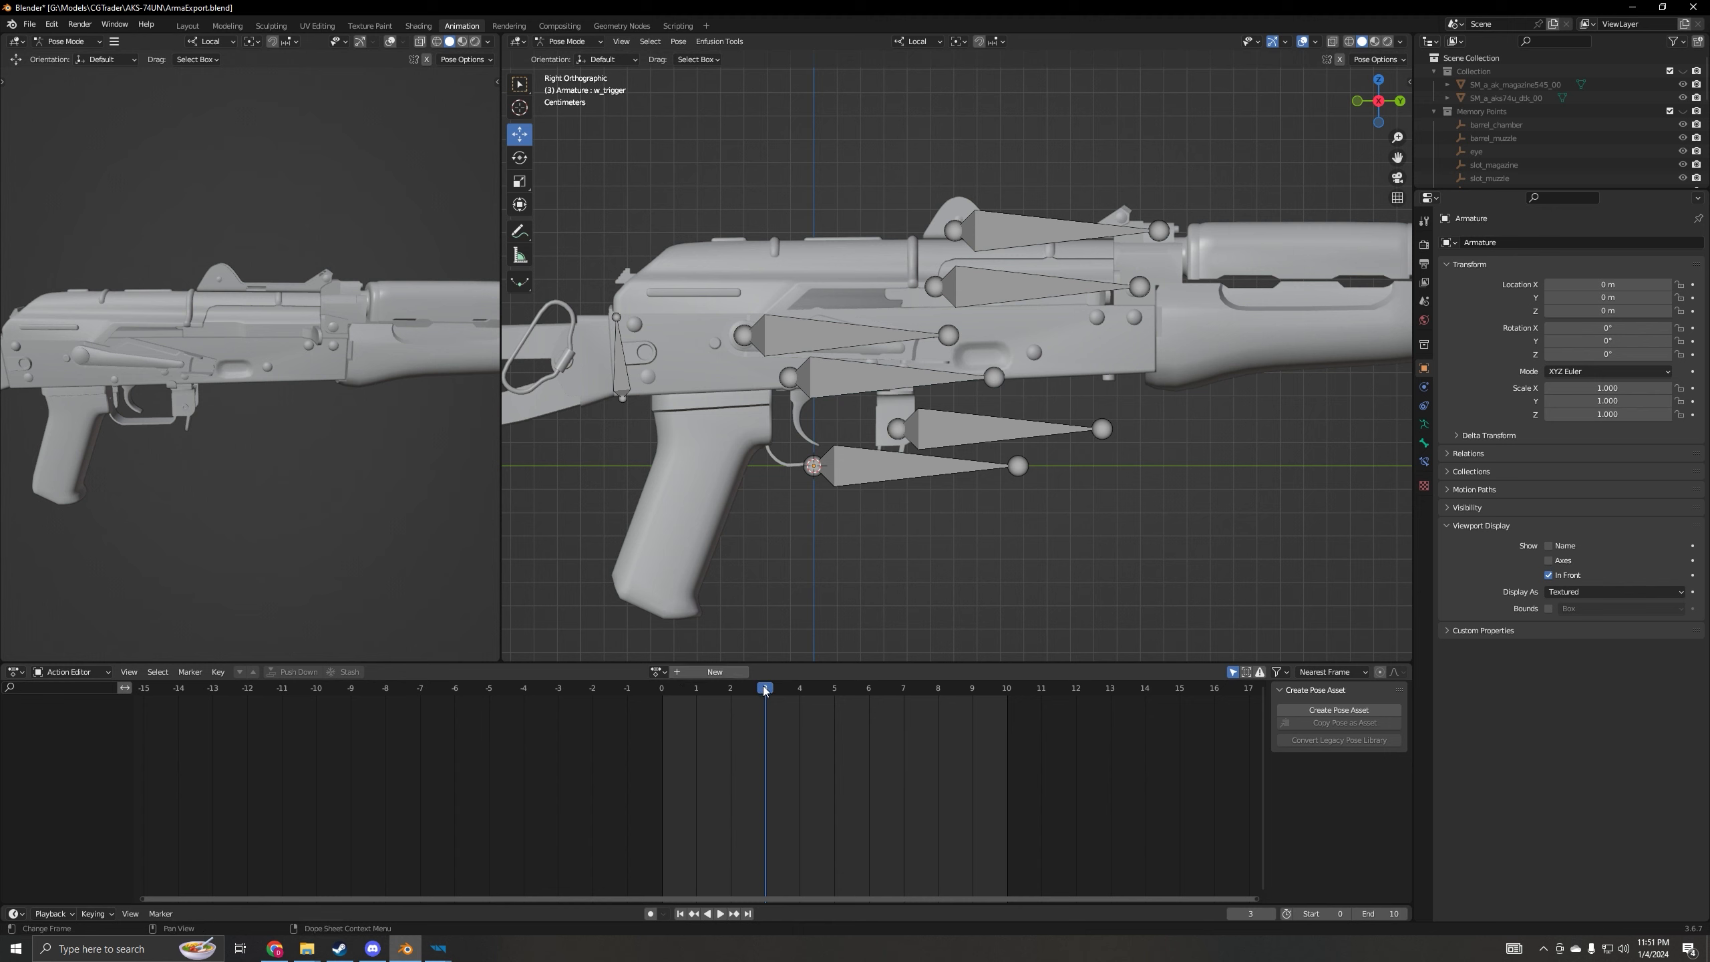
{"action": "left_click_drag", "start_coordinate": [766, 691], "coordinate": [662, 689]}
- Switch to the AKS-74U workspace in the Animation Editor and examine the magazine release during Reload_InsertMag
{"action": "mouse_move", "coordinate": [438, 948]}
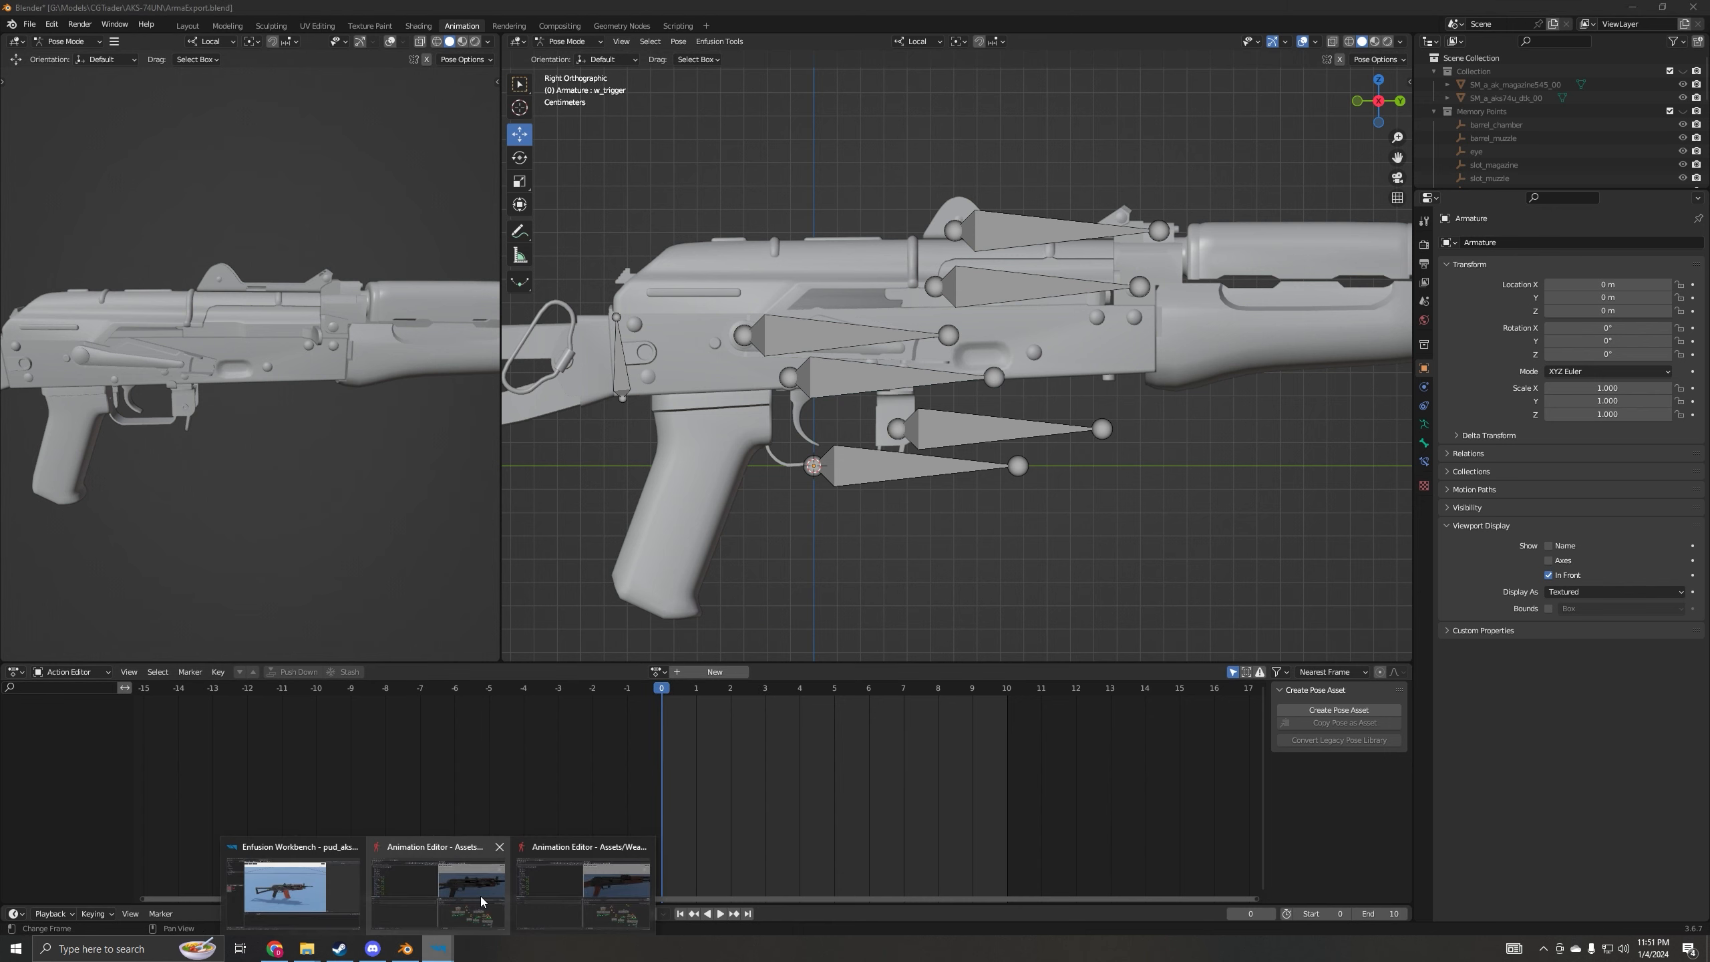
{"action": "left_click", "coordinate": [473, 896]}
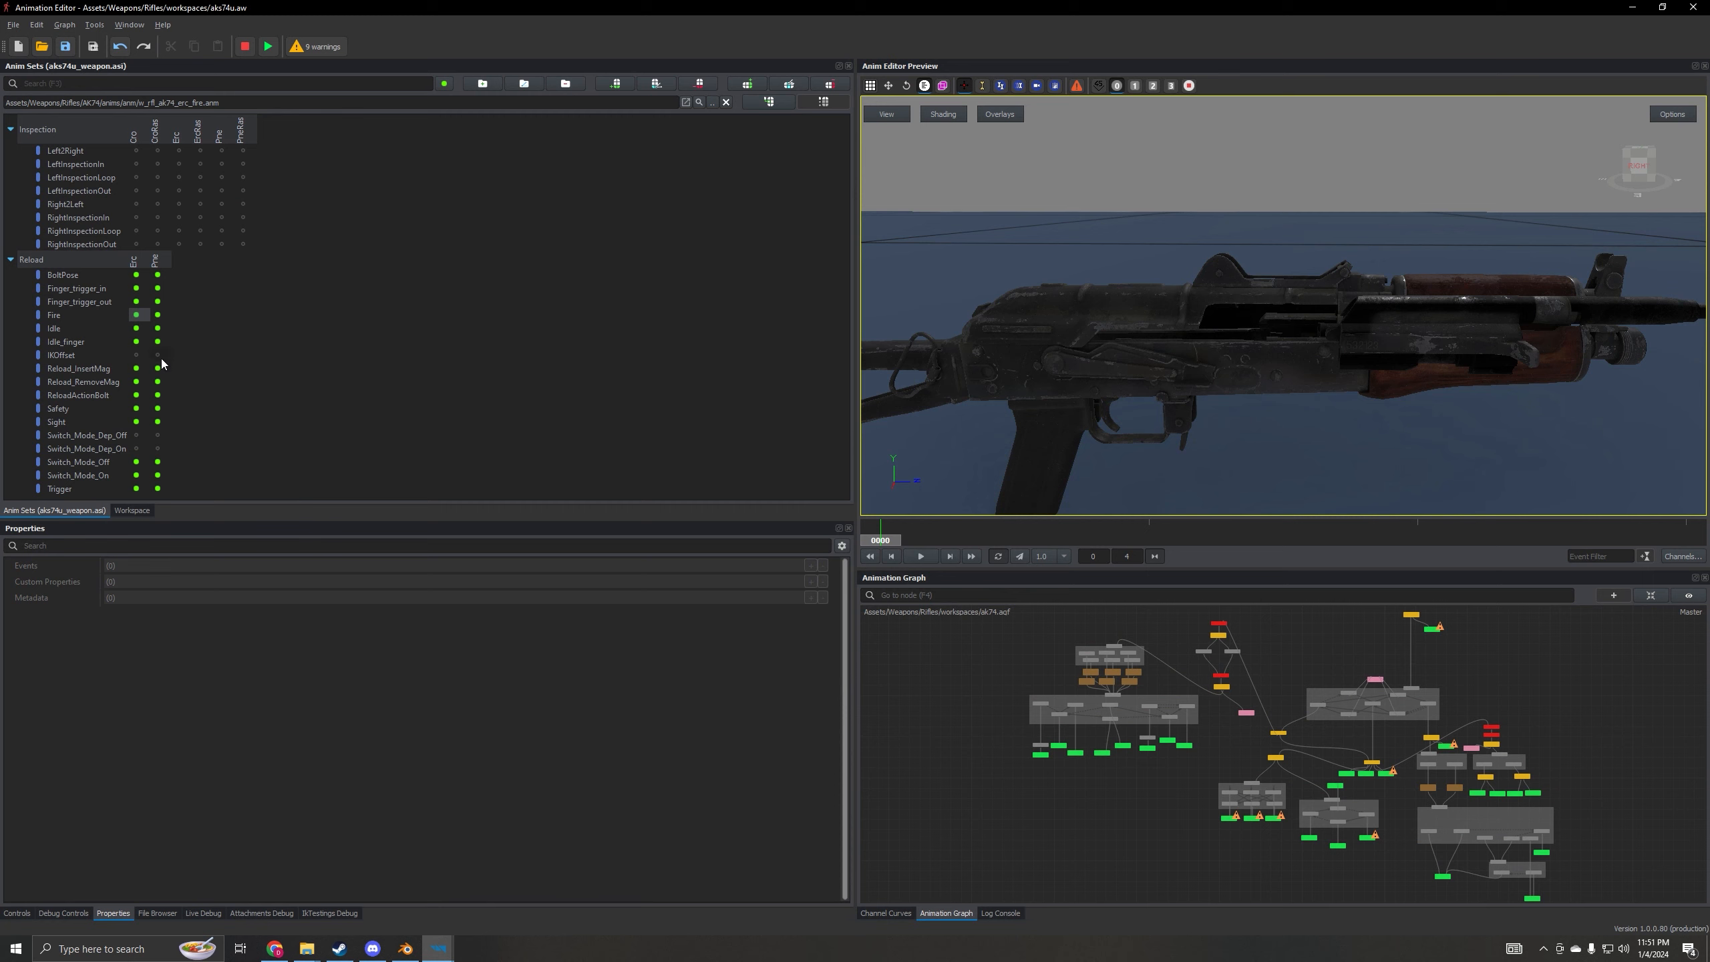
{"action": "left_click", "coordinate": [137, 342]}
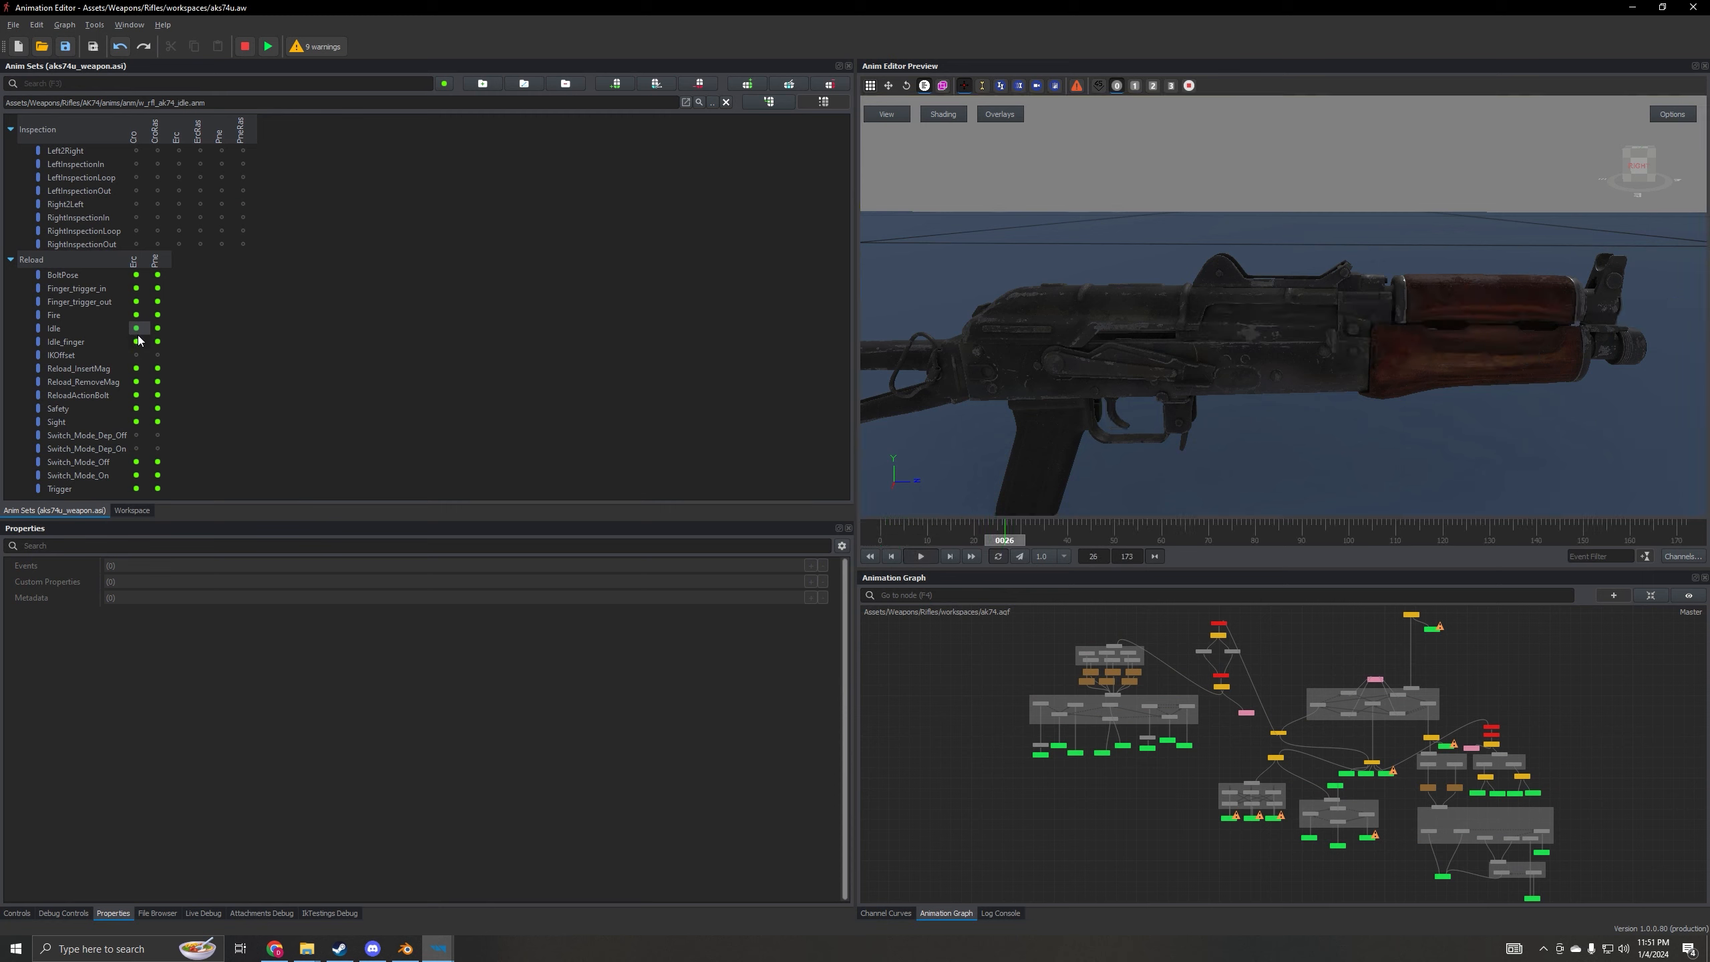
{"action": "left_click", "coordinate": [137, 368]}
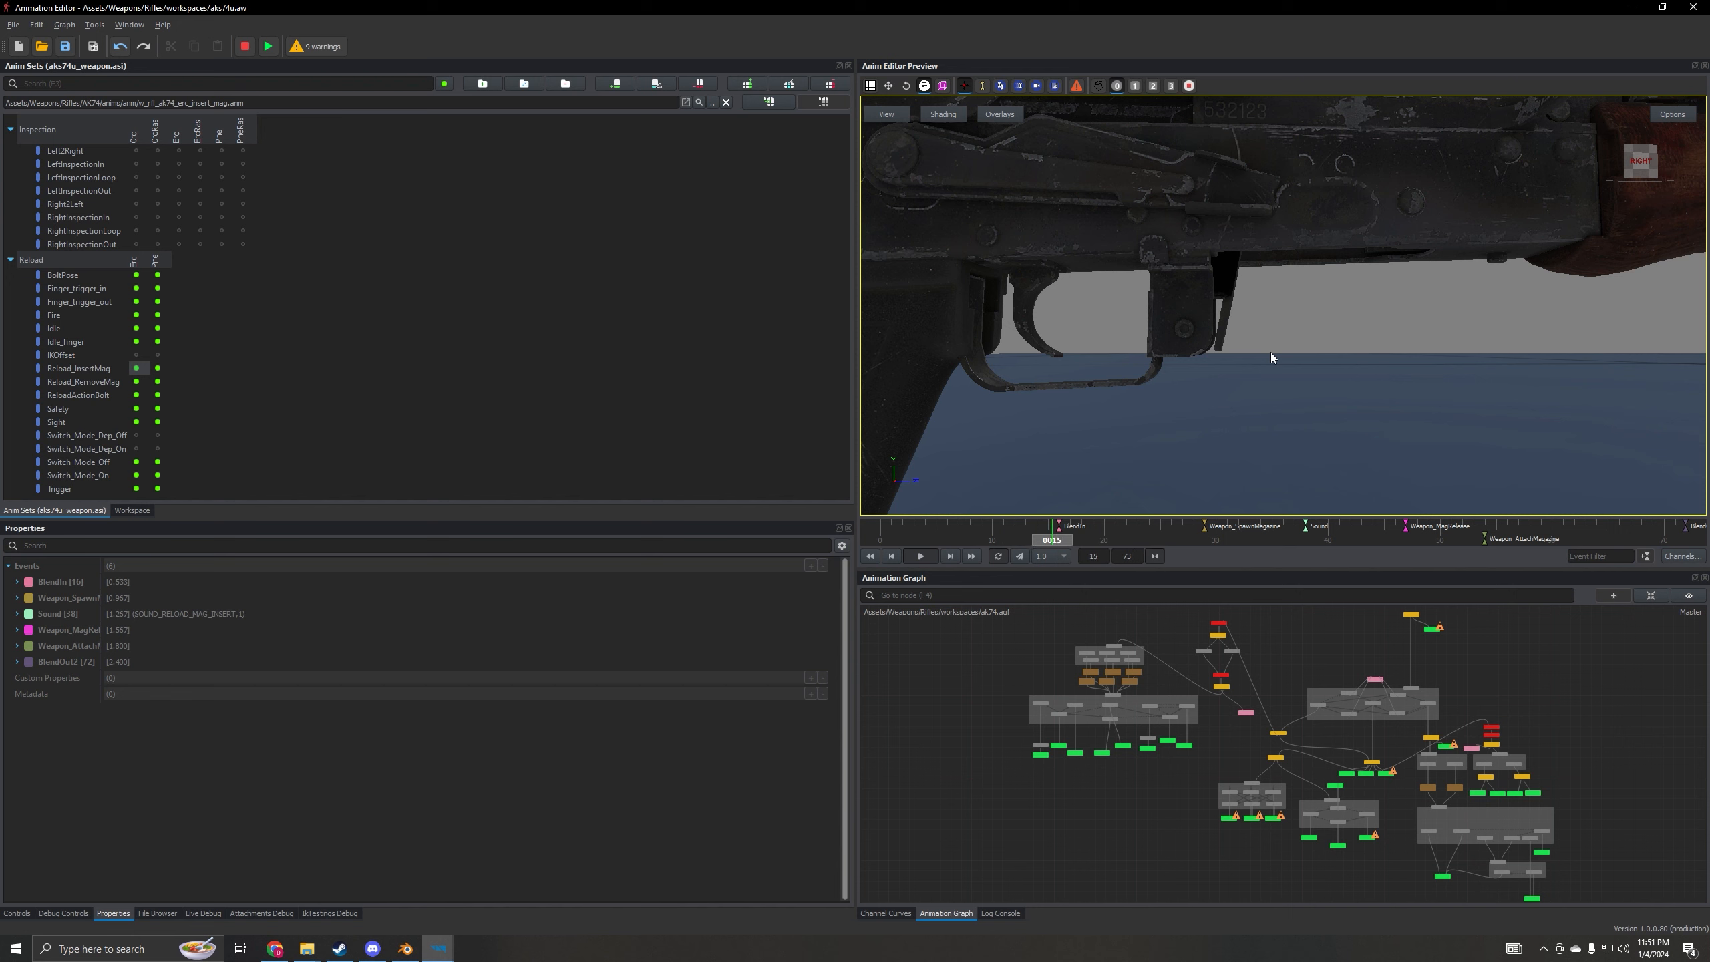
{"action": "scroll", "coordinate": [1266, 346], "scroll_direction": "down", "scroll_amount": 5}
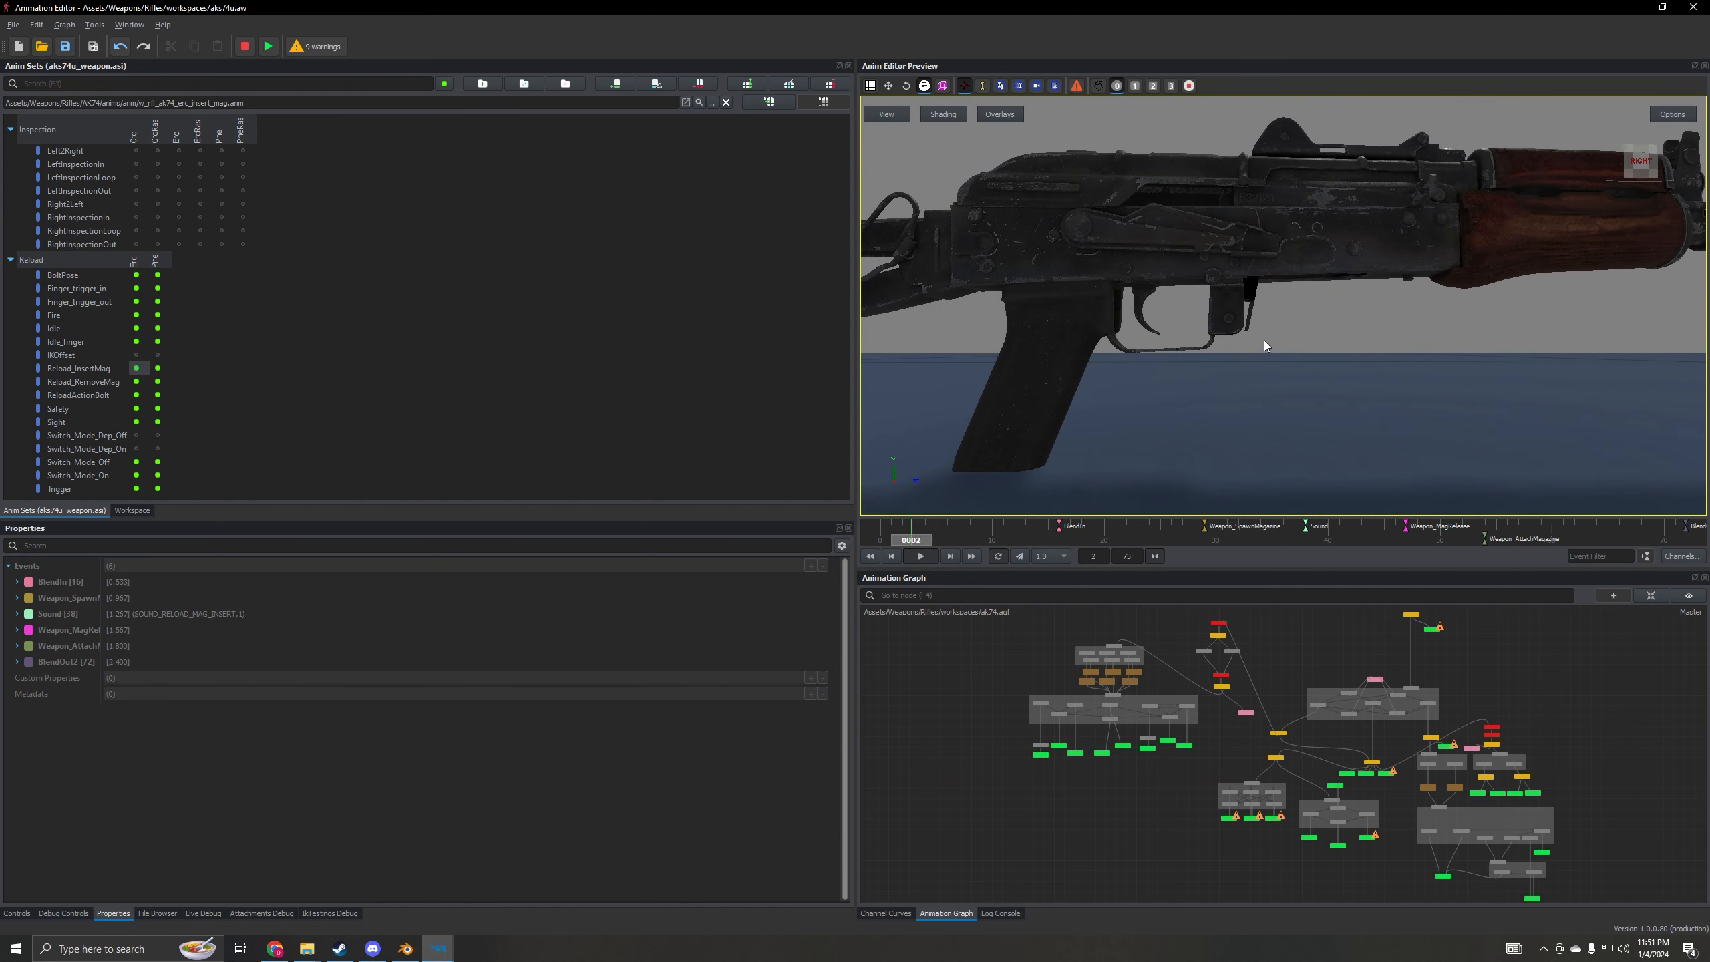
{"action": "middle_click_drag", "start_coordinate": [1299, 332], "coordinate": [1269, 369]}
{"action": "scroll", "coordinate": [1270, 369], "scroll_direction": "down", "scroll_amount": 4}
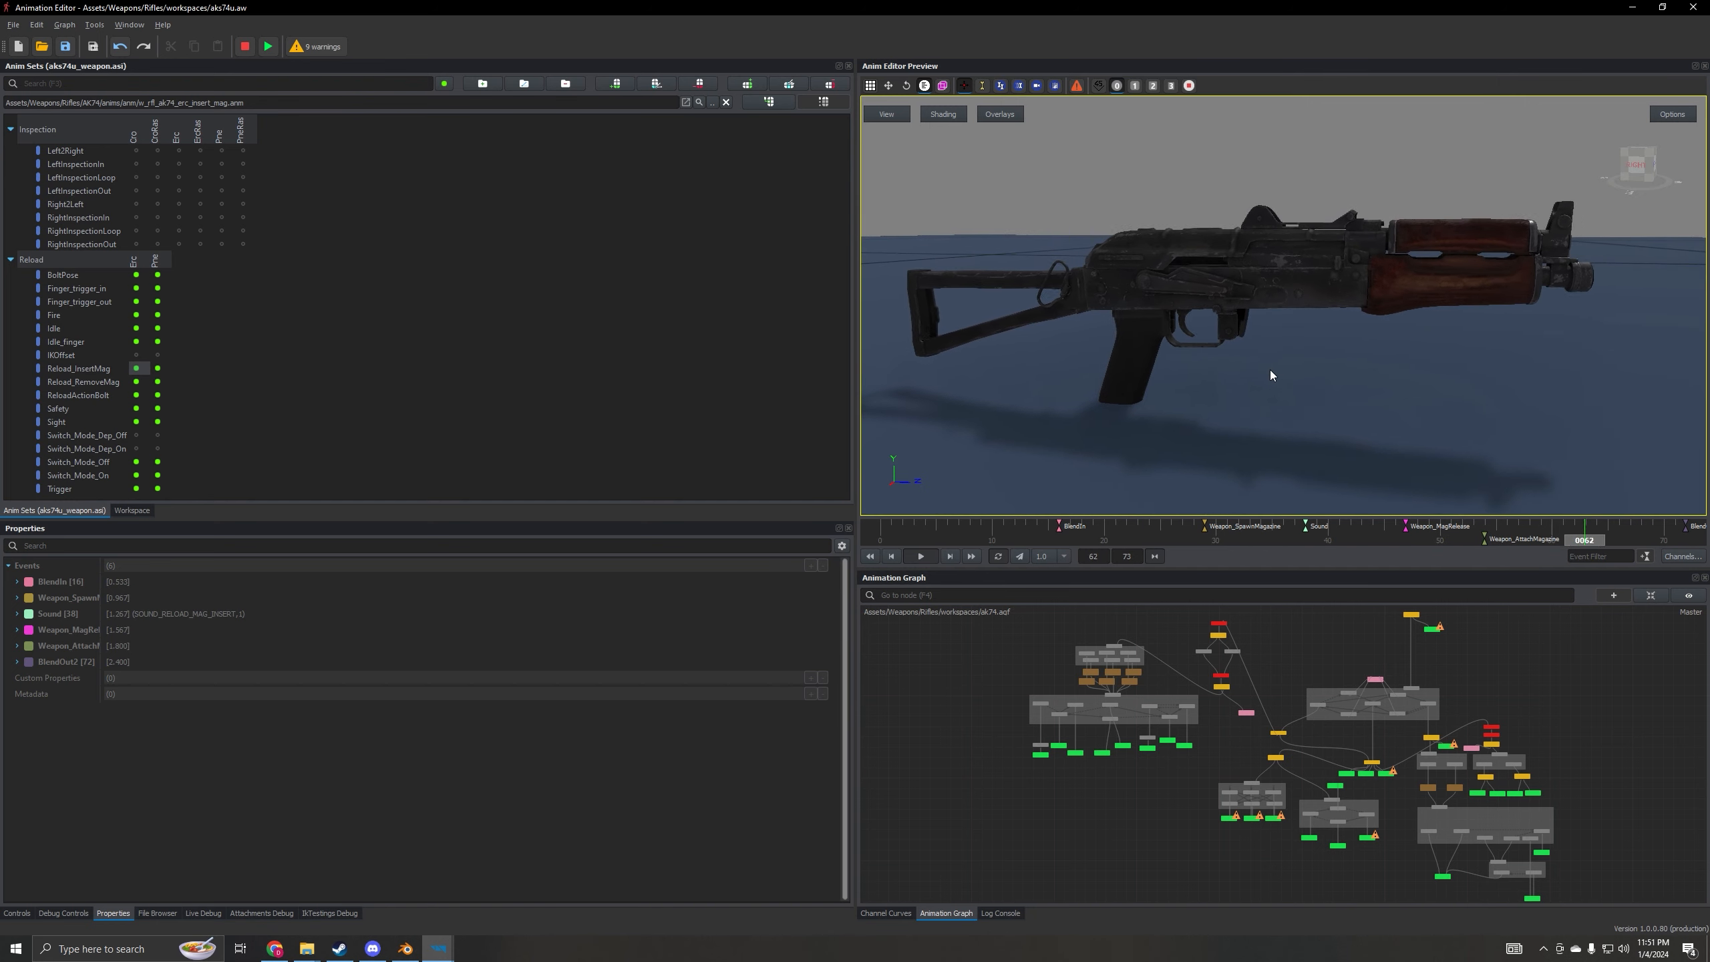
{"action": "scroll", "coordinate": [1272, 370], "scroll_direction": "up", "scroll_amount": 8}
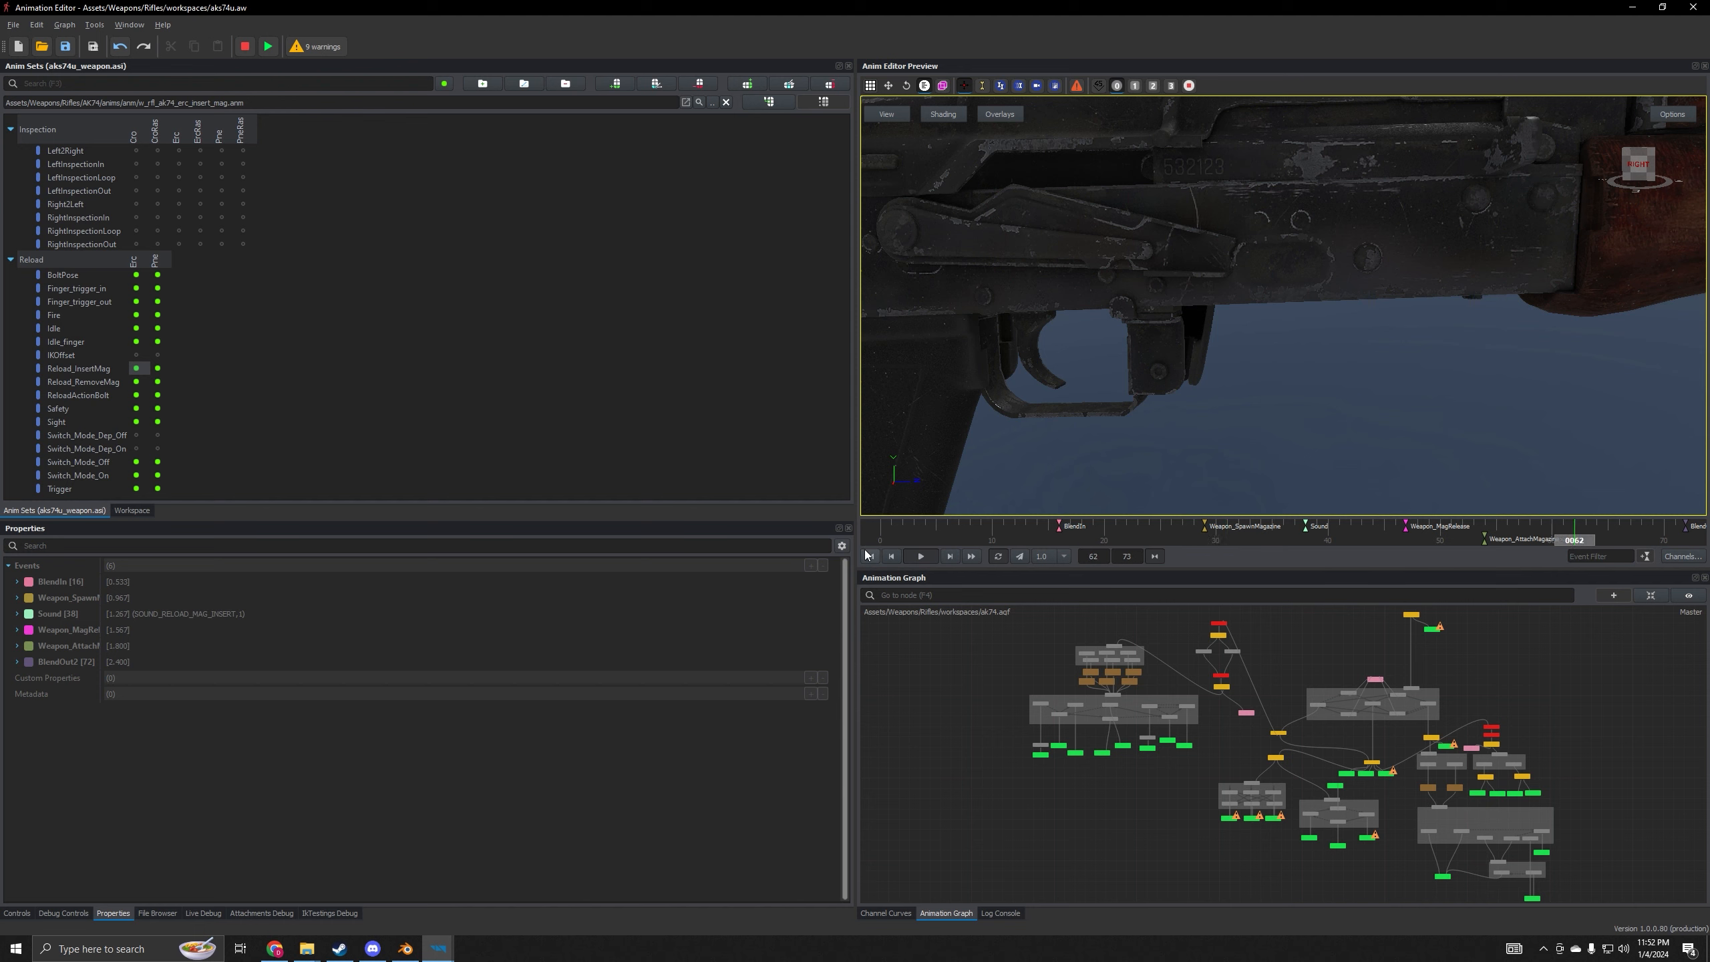
- Switch to the AK74 workspace and step through Reload_InsertMag around frames 51 to 53 to study the magazine release's movement
{"action": "mouse_move", "coordinate": [438, 948]}
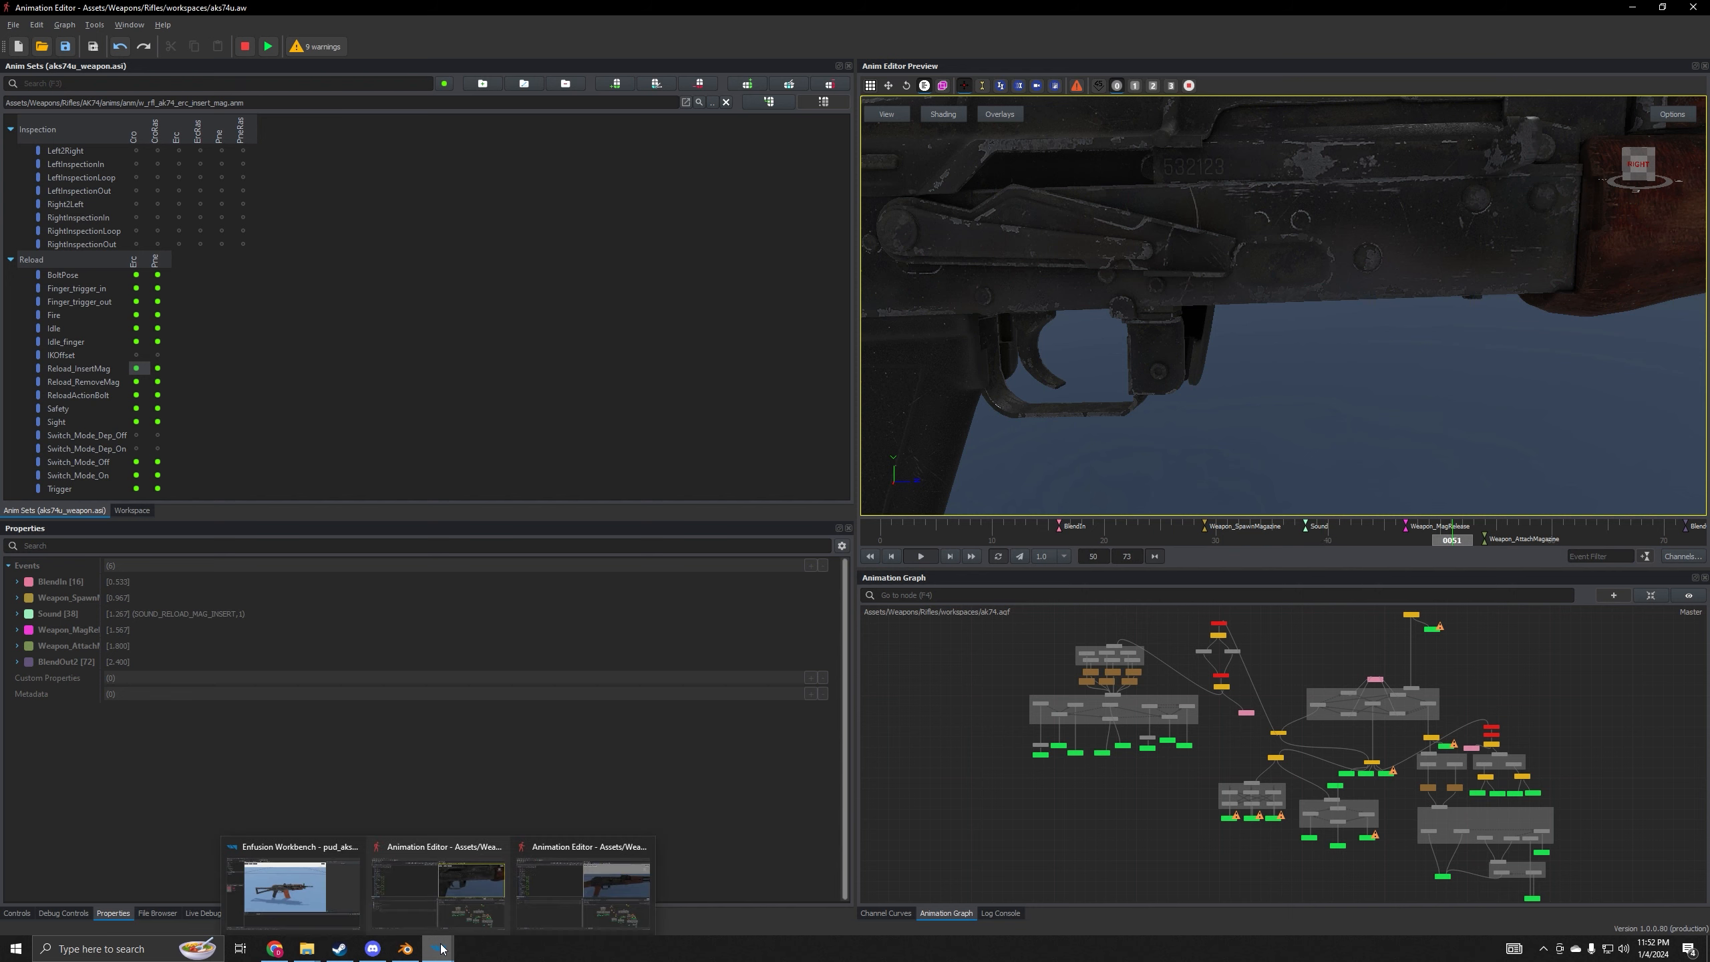
{"action": "left_click", "coordinate": [620, 873]}
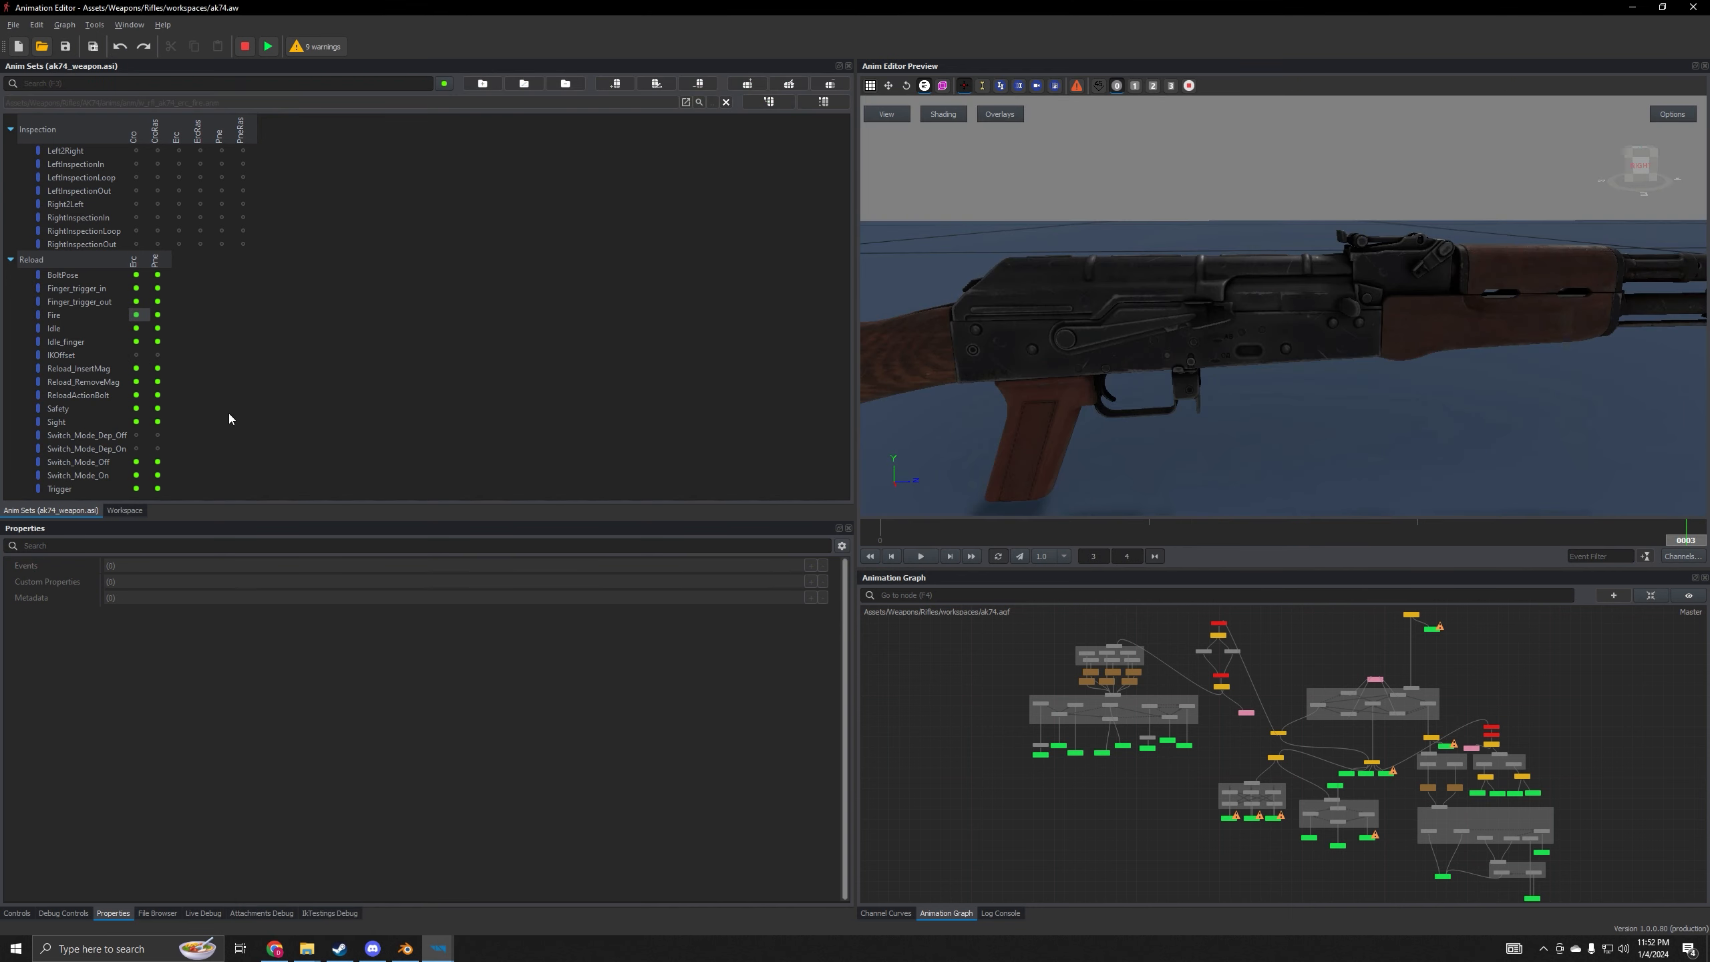
{"action": "left_click", "coordinate": [137, 368]}
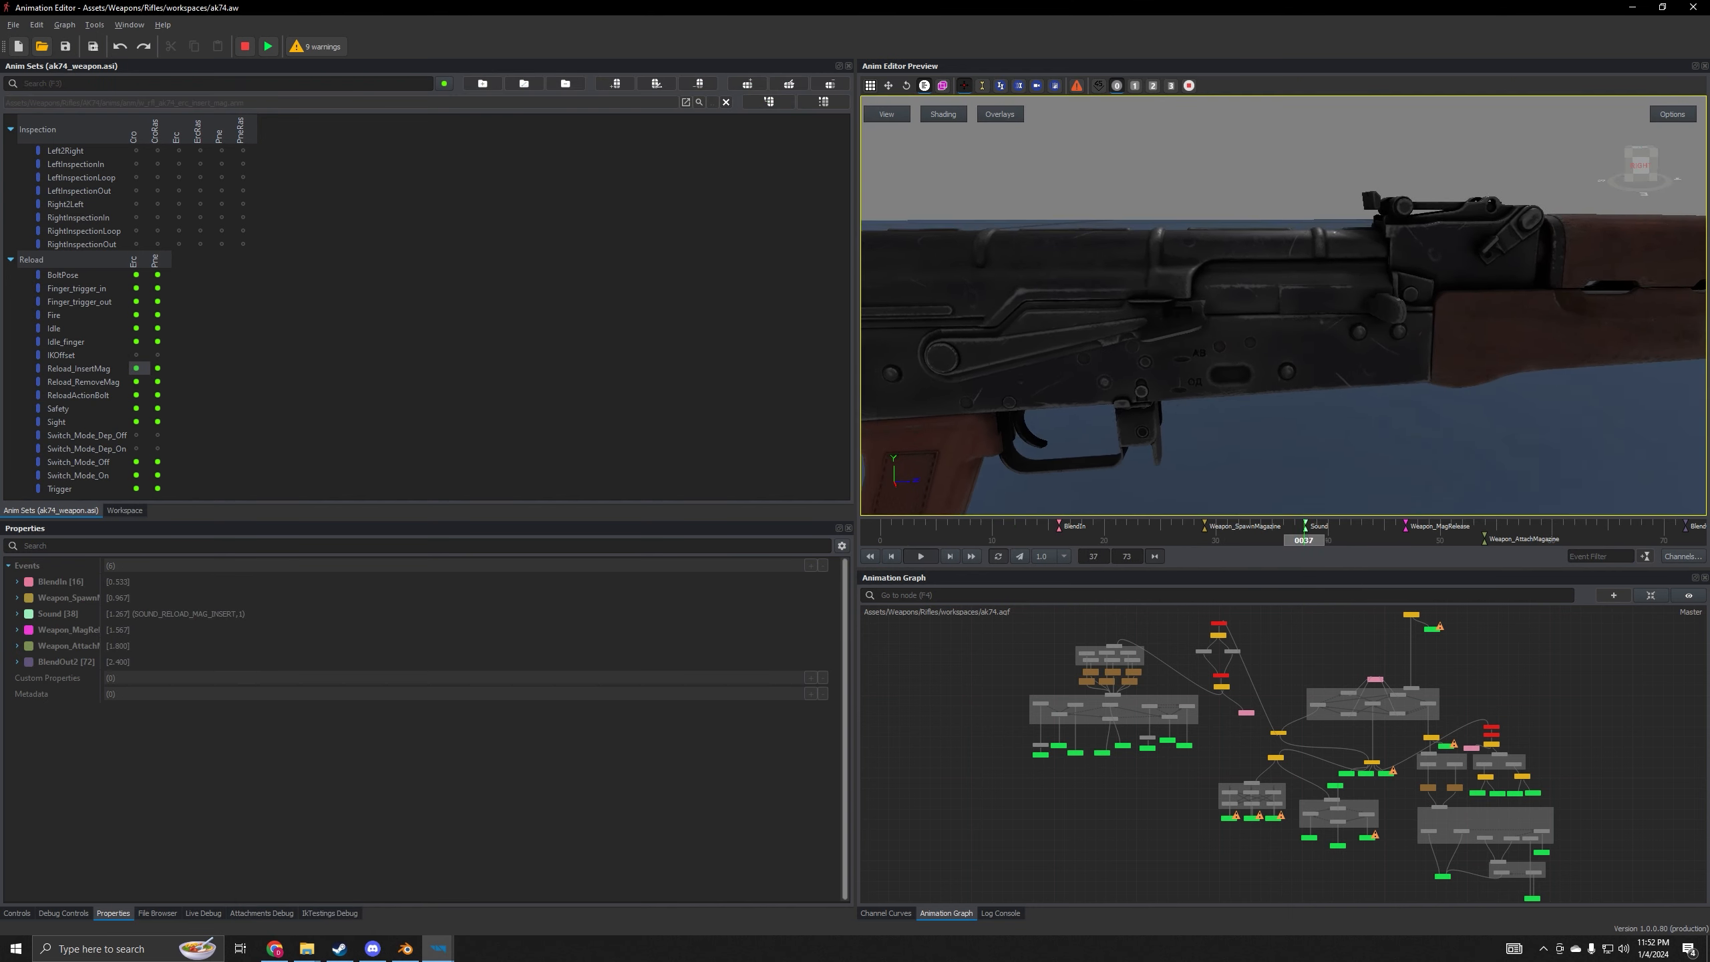
{"action": "left_click", "coordinate": [878, 558]}
{"action": "left_click", "coordinate": [930, 556]}
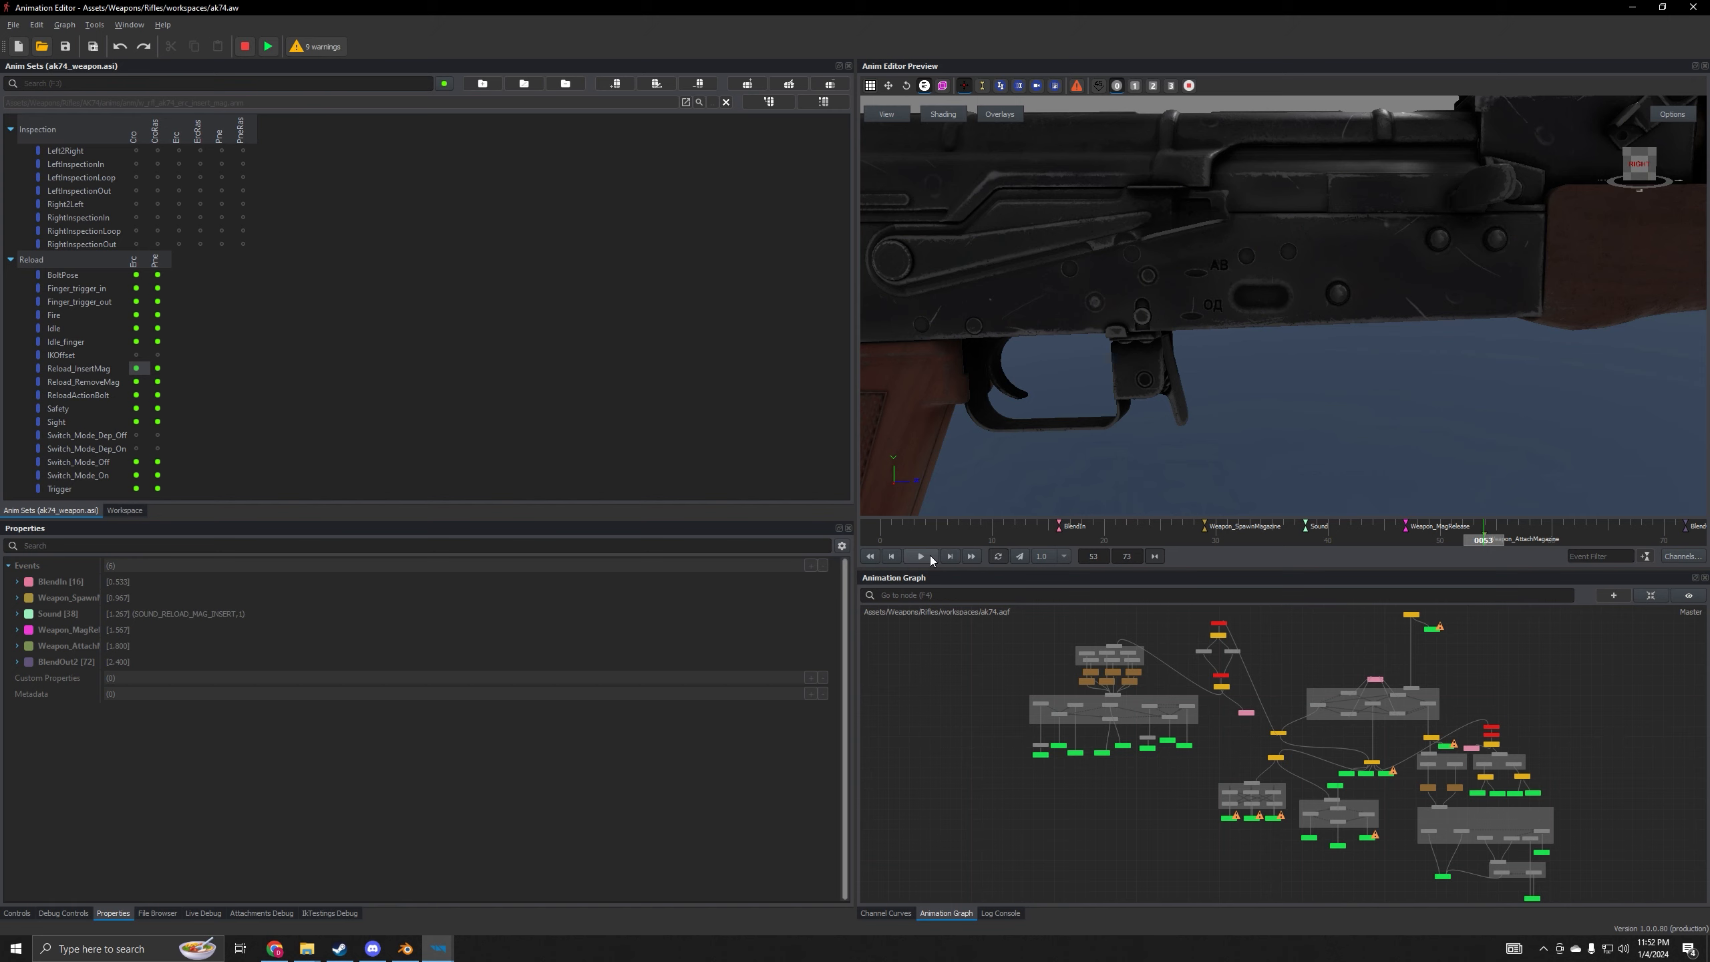
{"action": "left_click", "coordinate": [900, 558]}
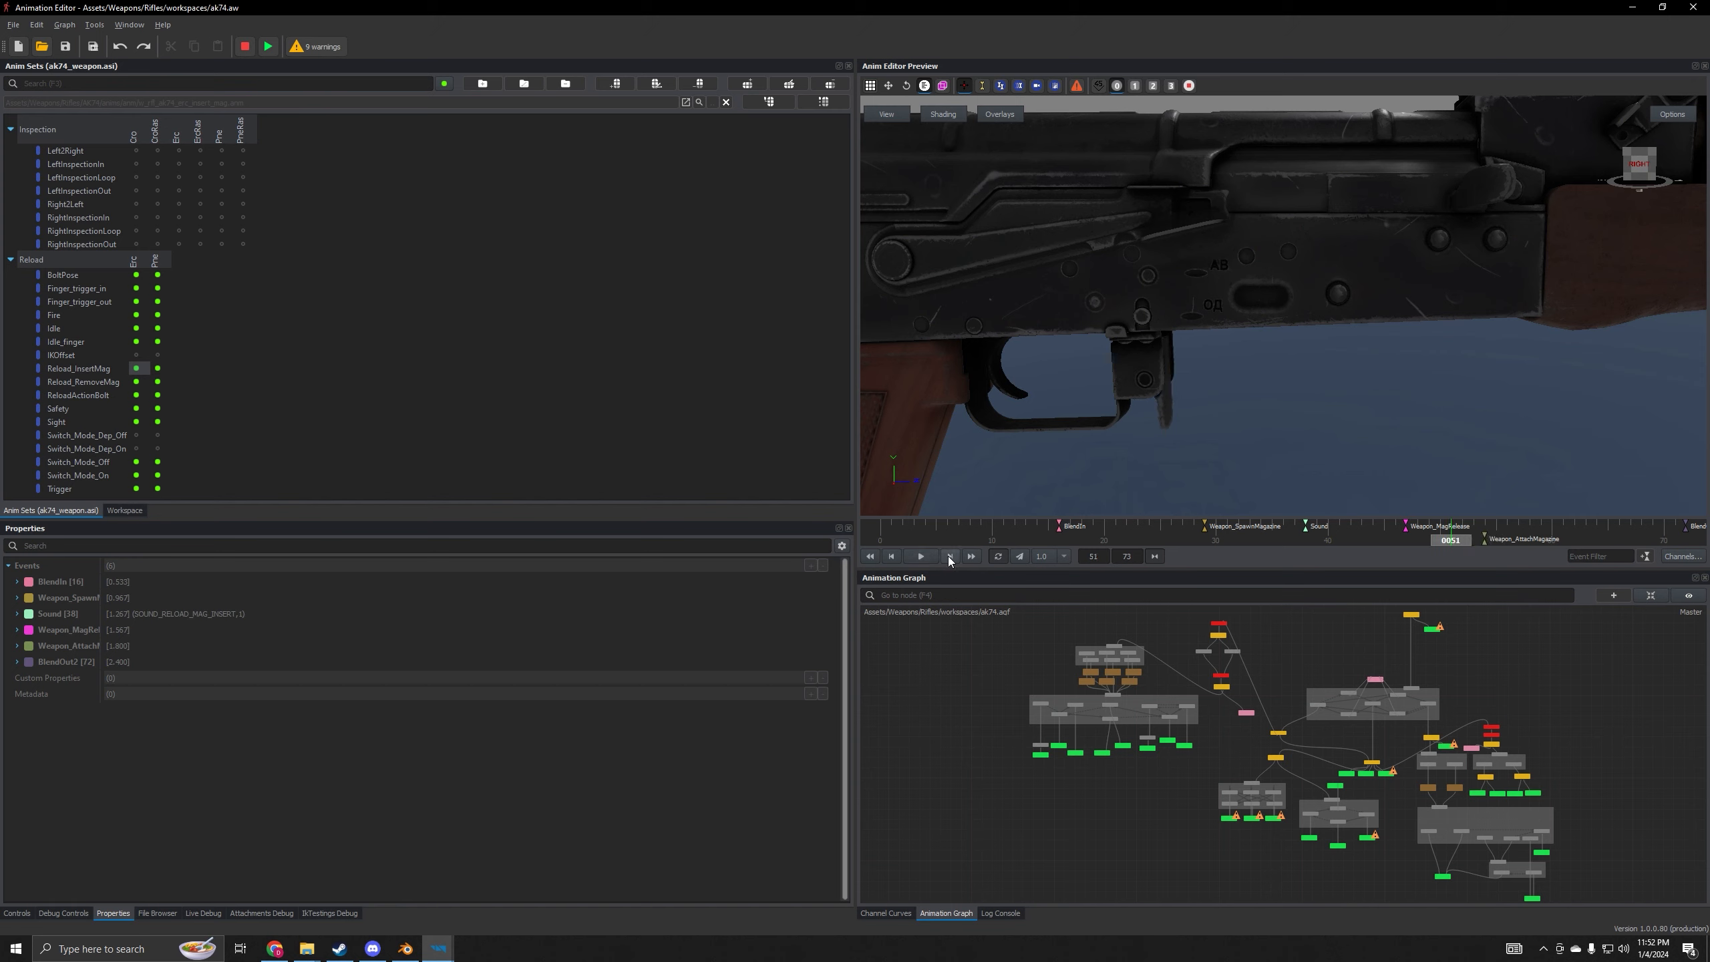
{"action": "left_click", "coordinate": [895, 561]}
{"action": "left_click", "coordinate": [952, 557]}
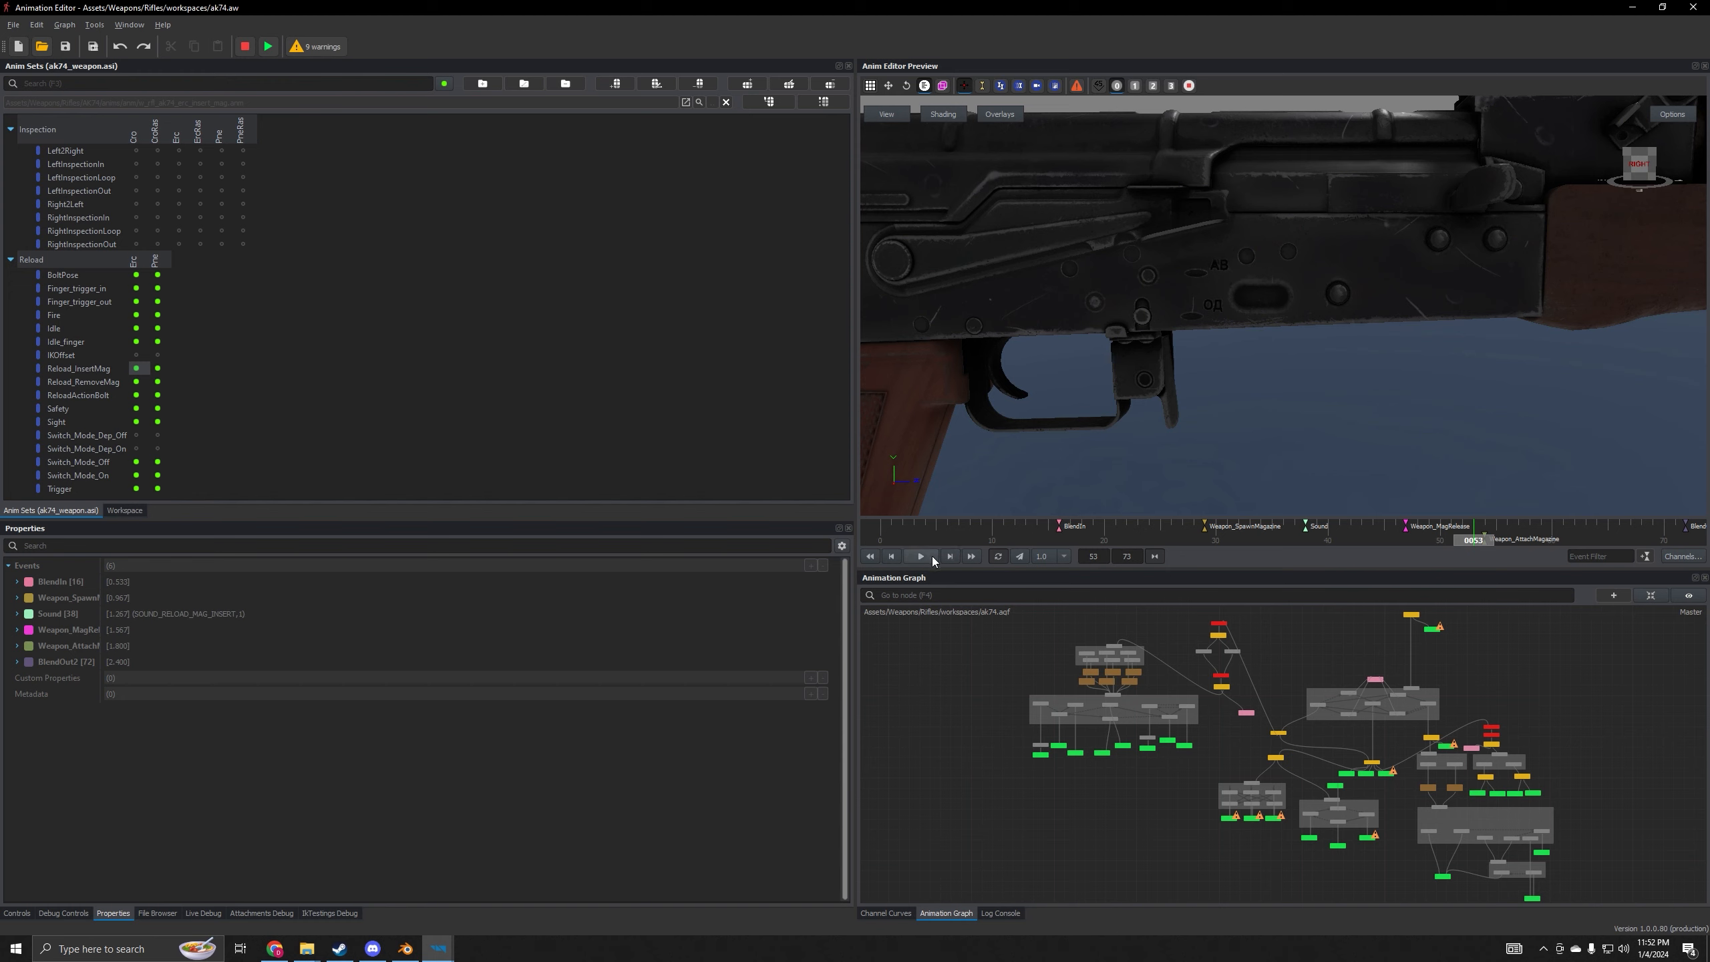
{"action": "left_click", "coordinate": [892, 559]}
- Check the AK74 insert animation's file name for reference and create a Blender action named w_rfl_aks74u_erc_insert_mag
{"action": "left_click", "coordinate": [404, 949]}
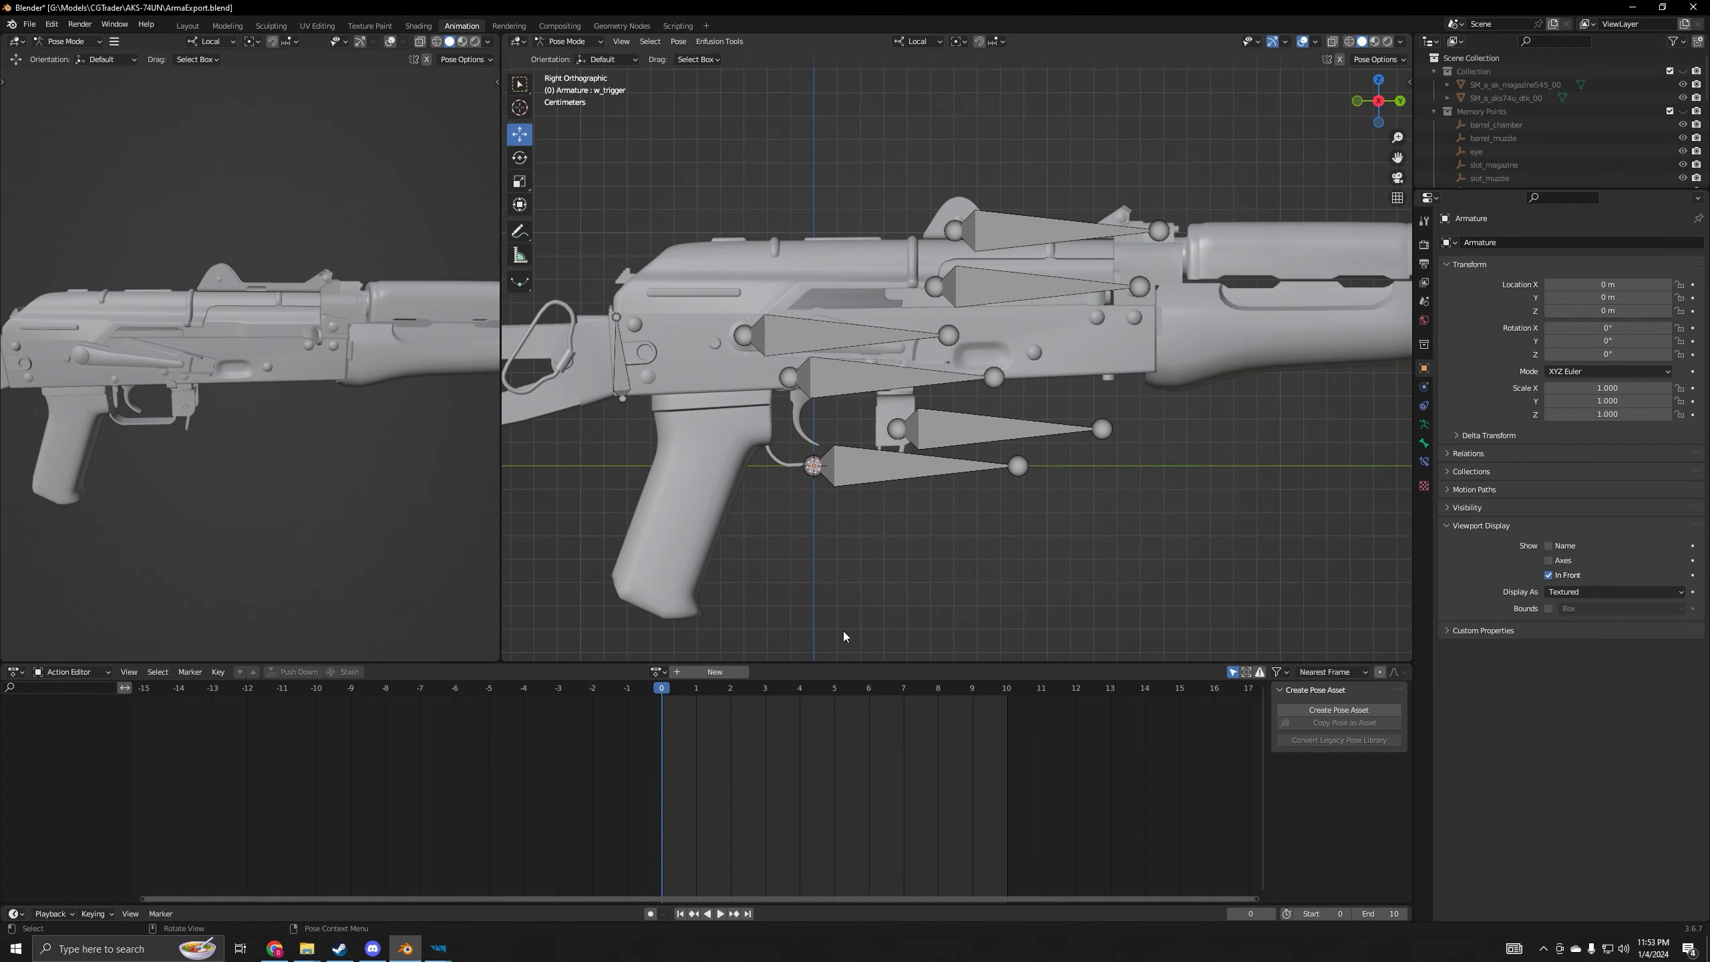
{"action": "mouse_move", "coordinate": [439, 946]}
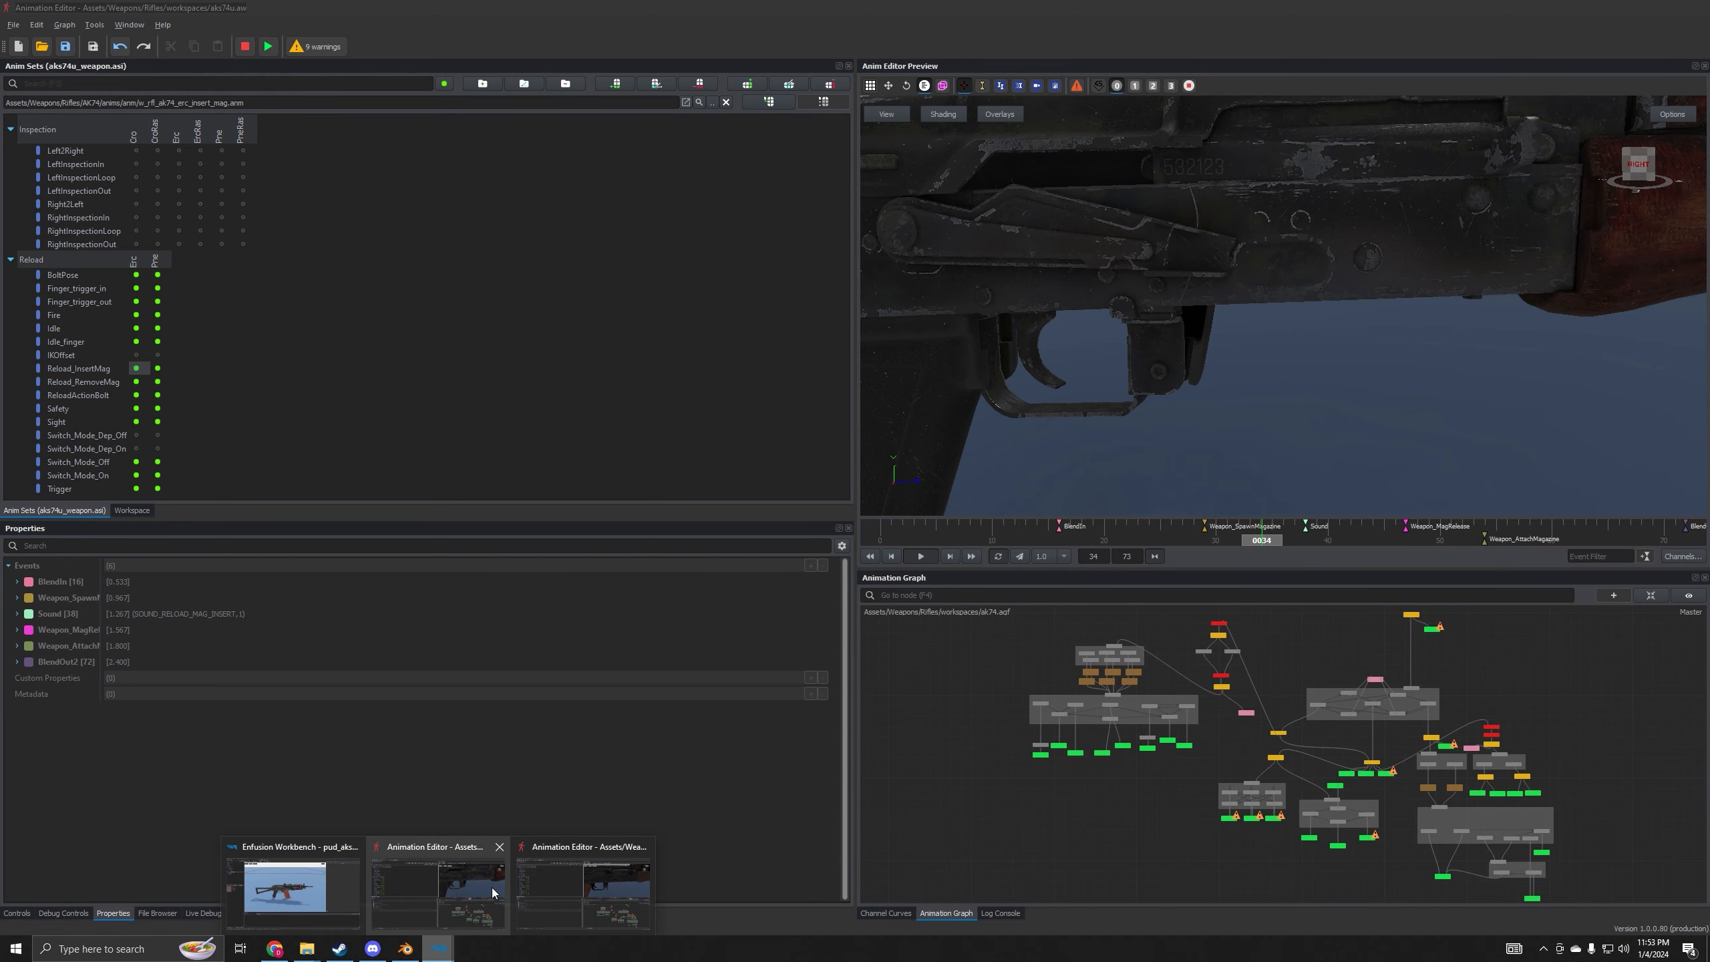
{"action": "left_click", "coordinate": [631, 877]}
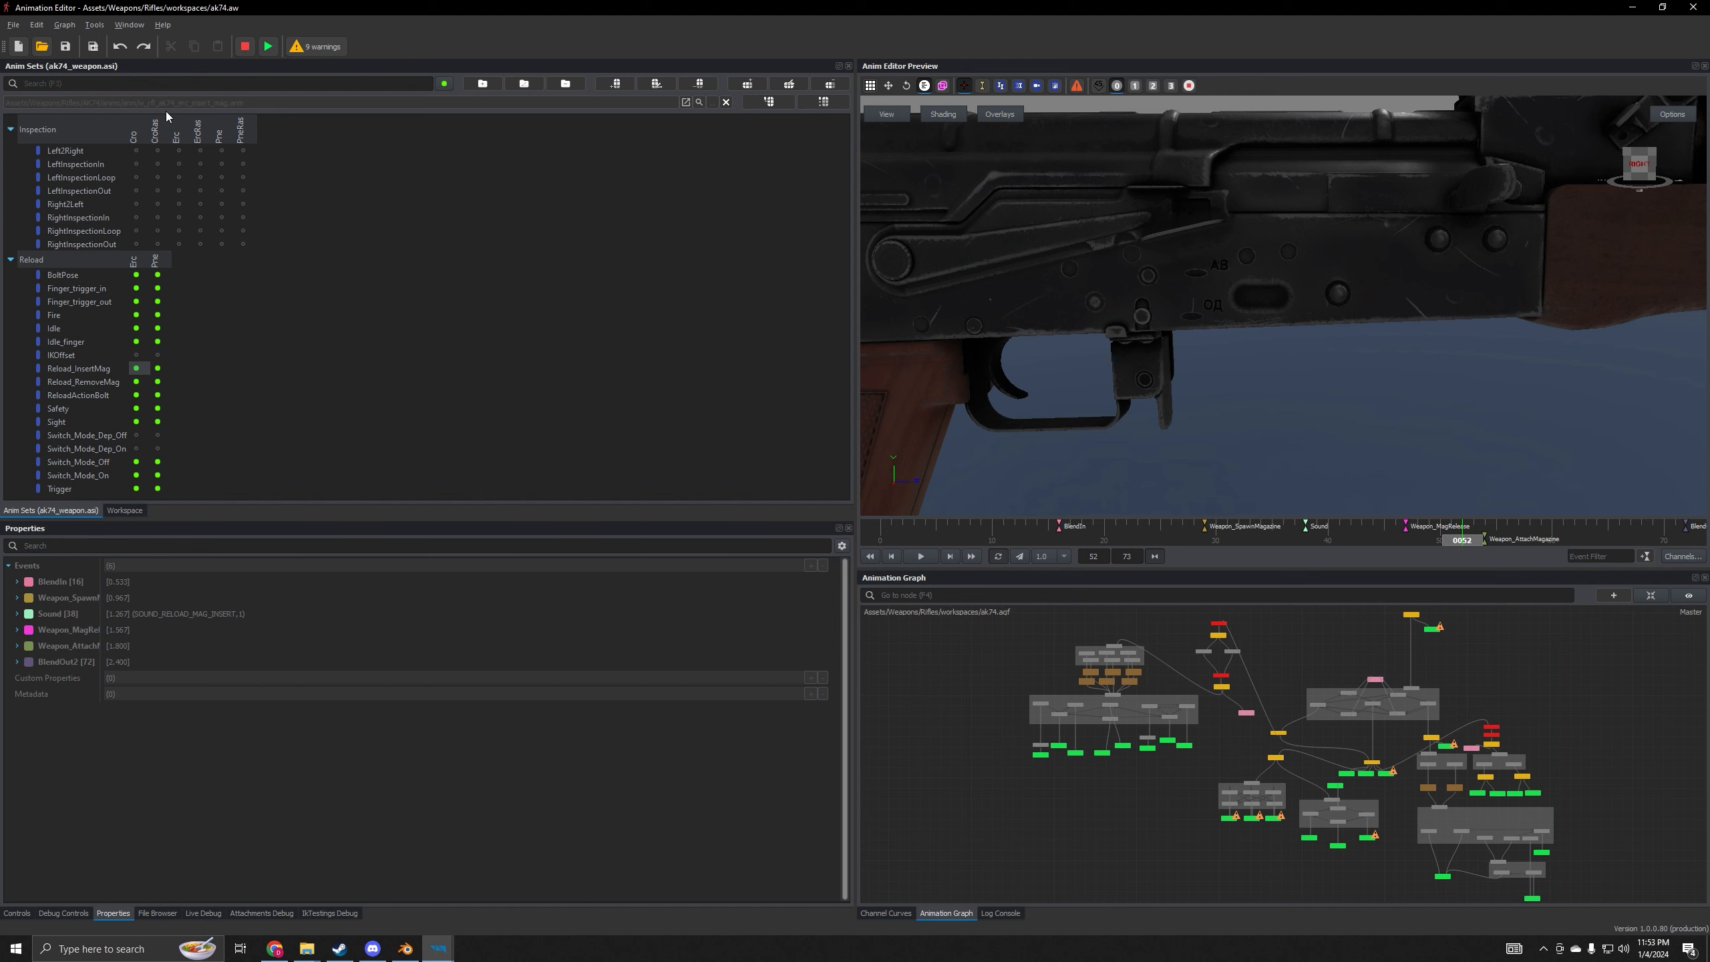
{"action": "left_click", "coordinate": [405, 949]}
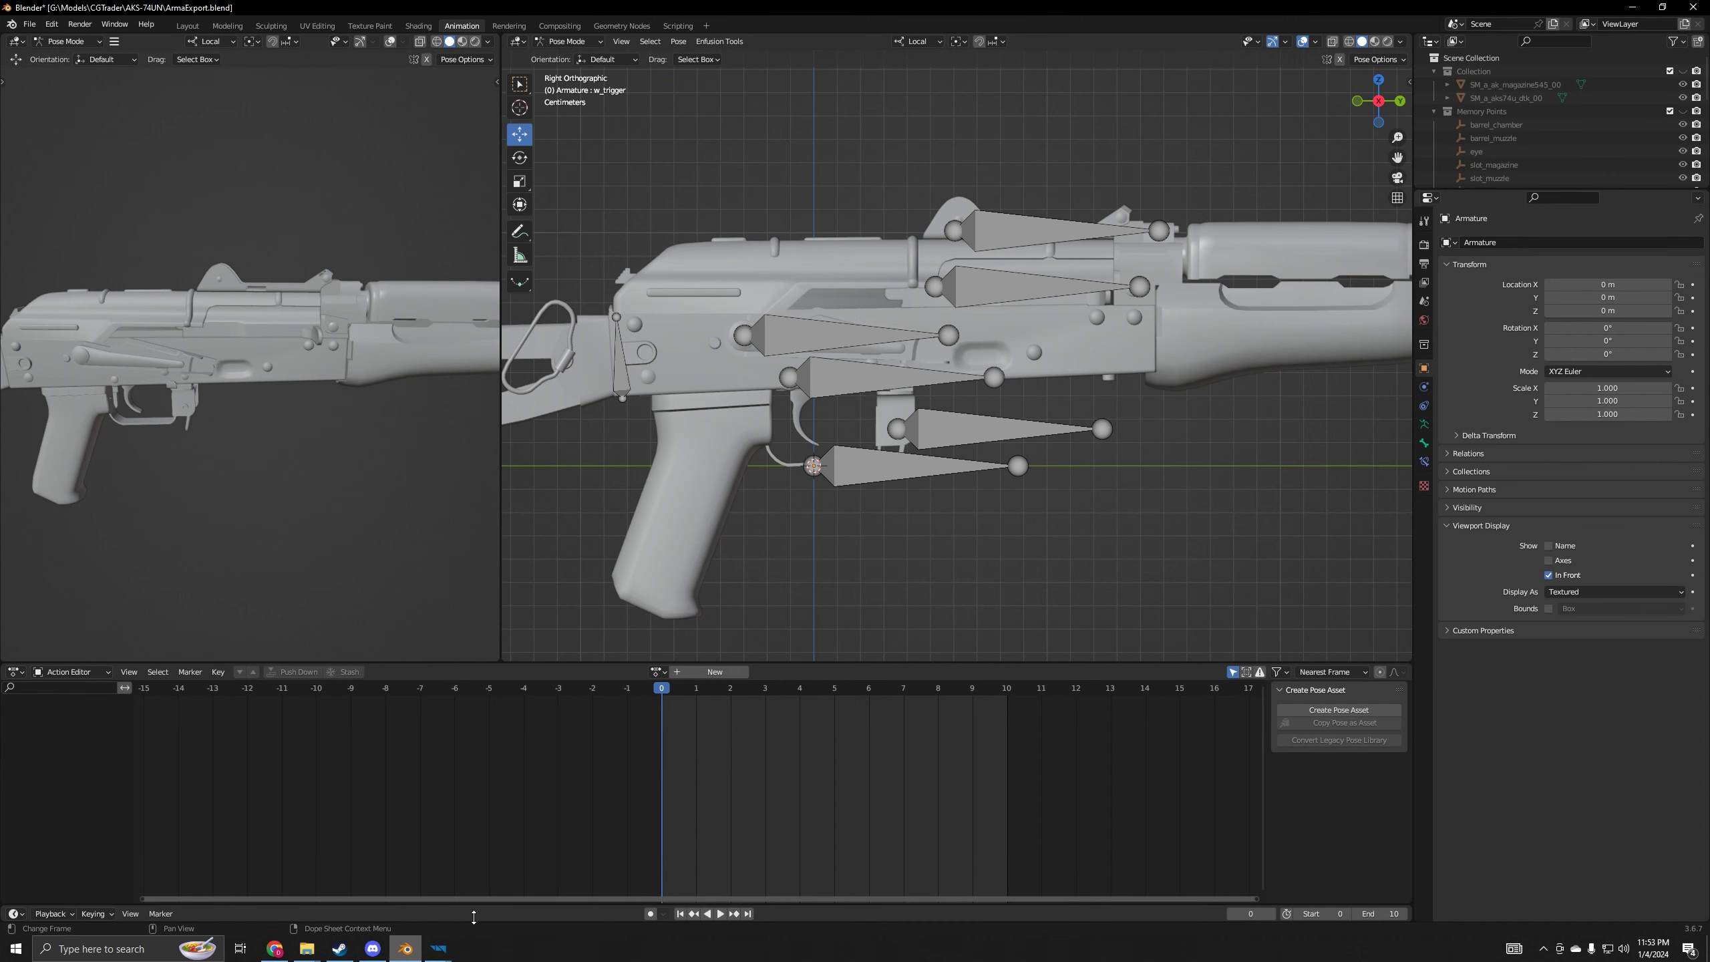
{"action": "left_click", "coordinate": [679, 673]}
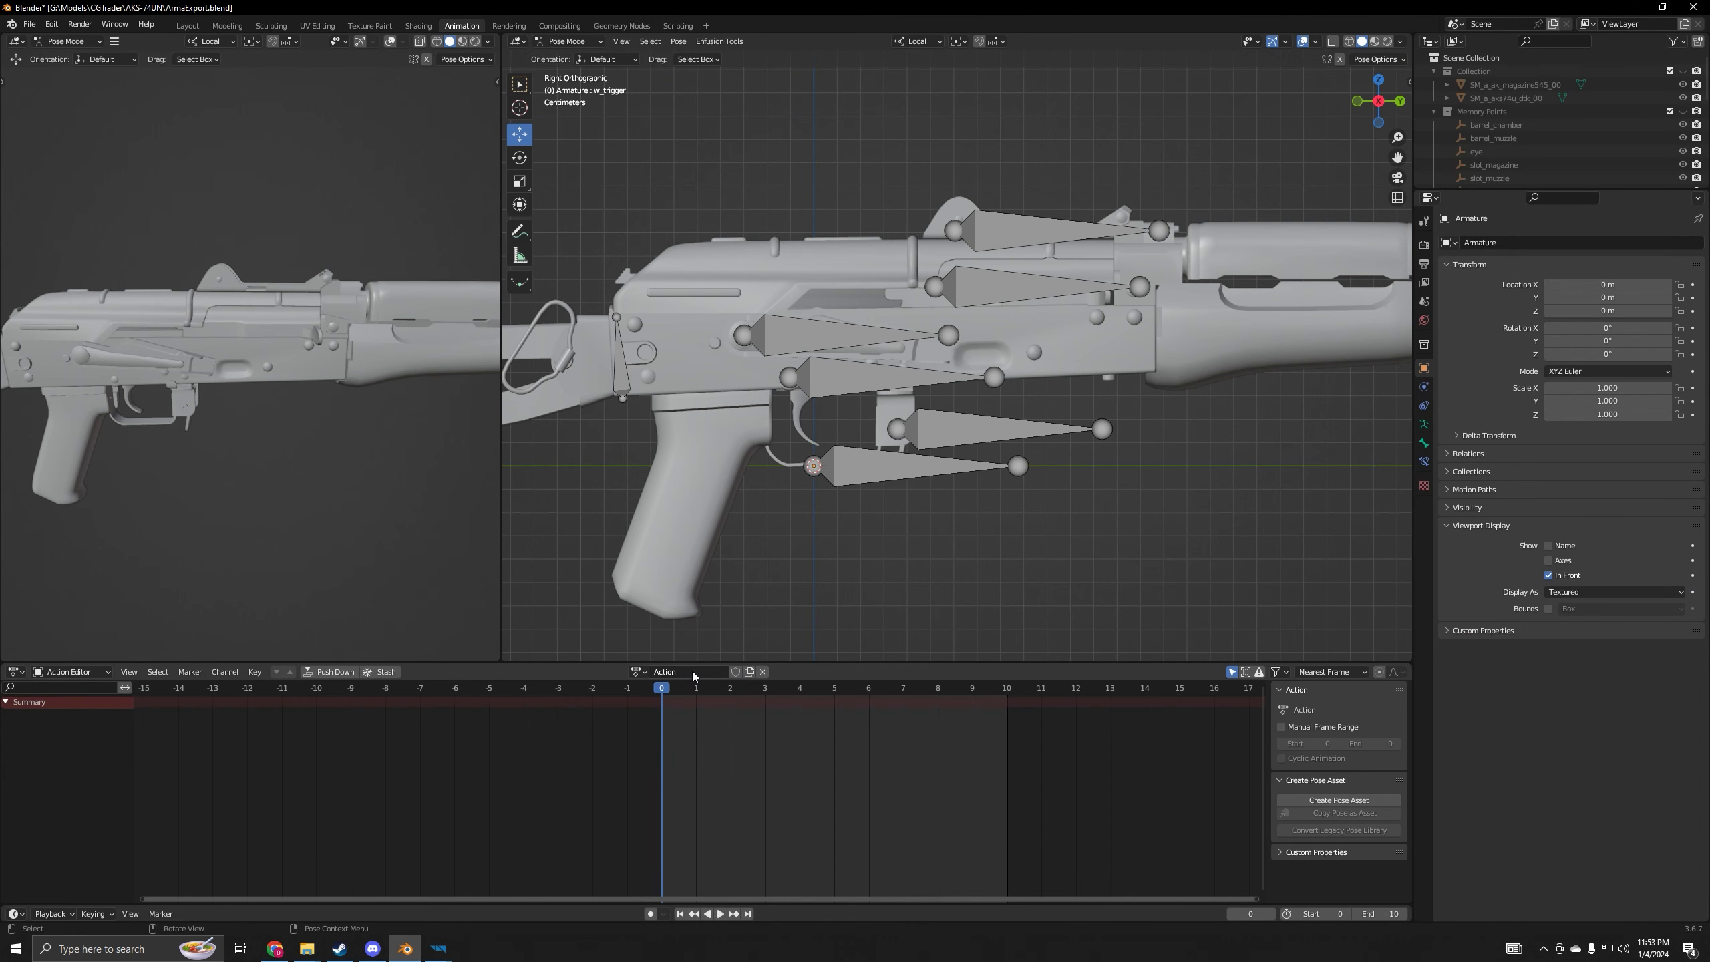
{"action": "double_click", "coordinate": [693, 672]}
{"action": "type", "text": "w_rfl_aks74u_erc_insert_mag"}
- Keyframe all bones of the armature at frame 0
{"action": "key", "text": "a"}
{"action": "key", "text": "i"}
{"action": "left_click", "coordinate": [996, 486]}
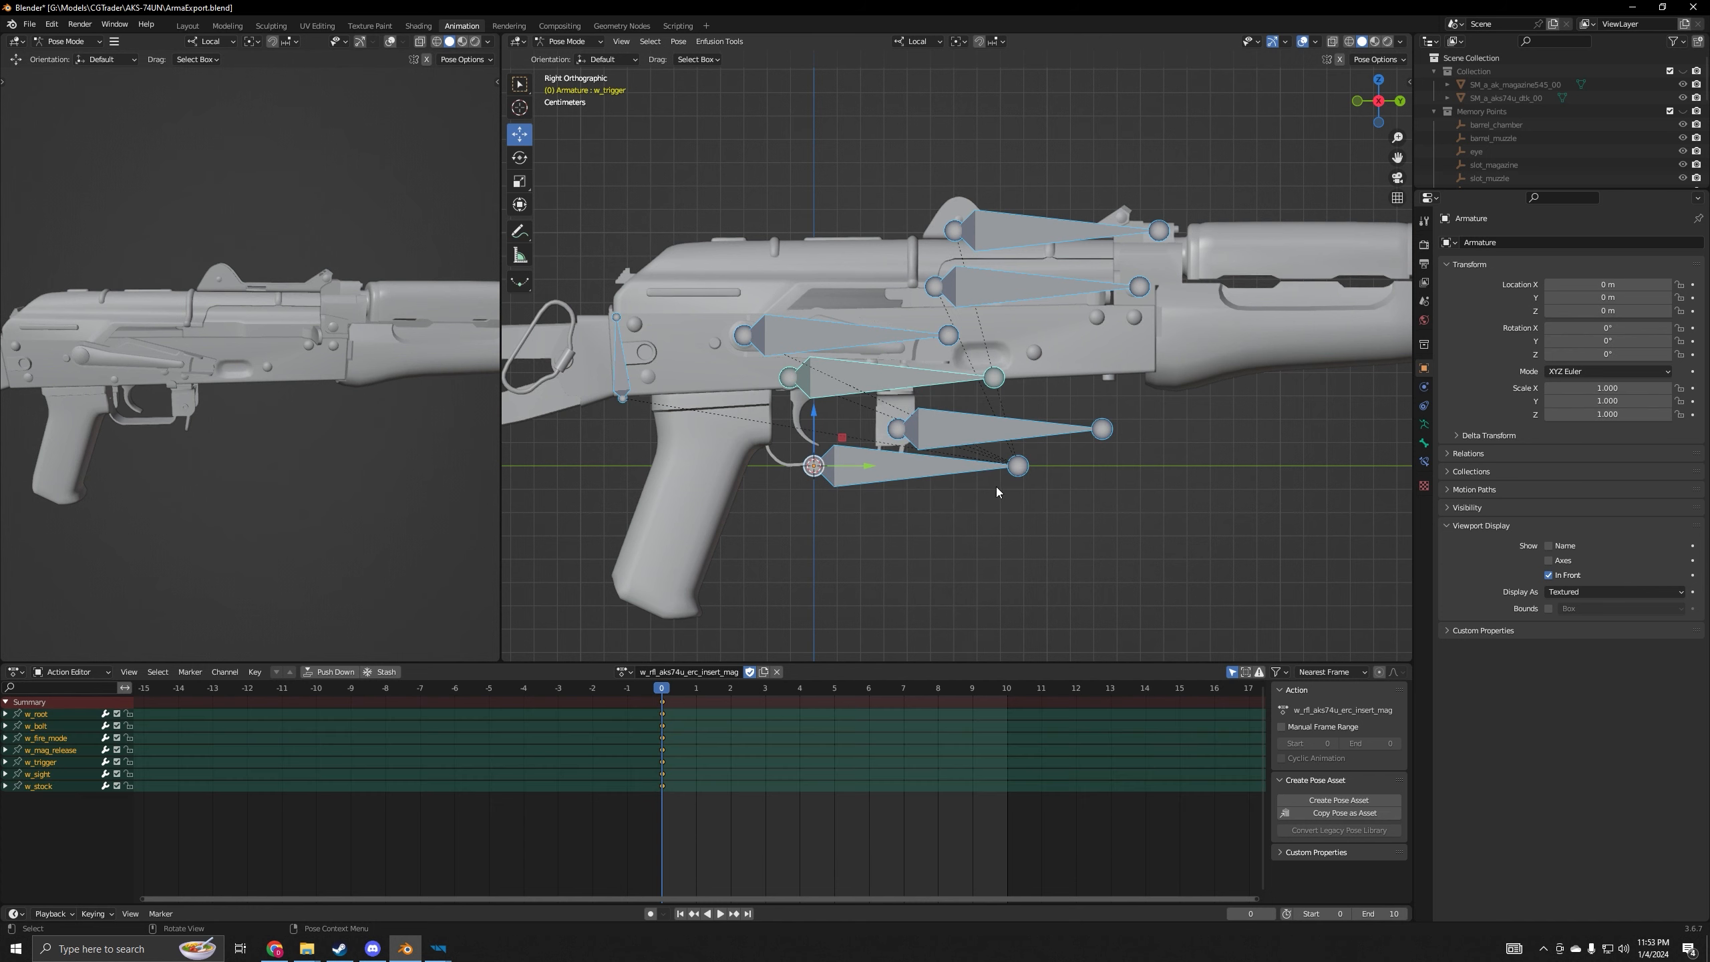
- Select the w_mag_release bone and set the animation's end frame to 72
{"action": "scroll", "coordinate": [888, 537], "scroll_direction": "up", "scroll_amount": 1}
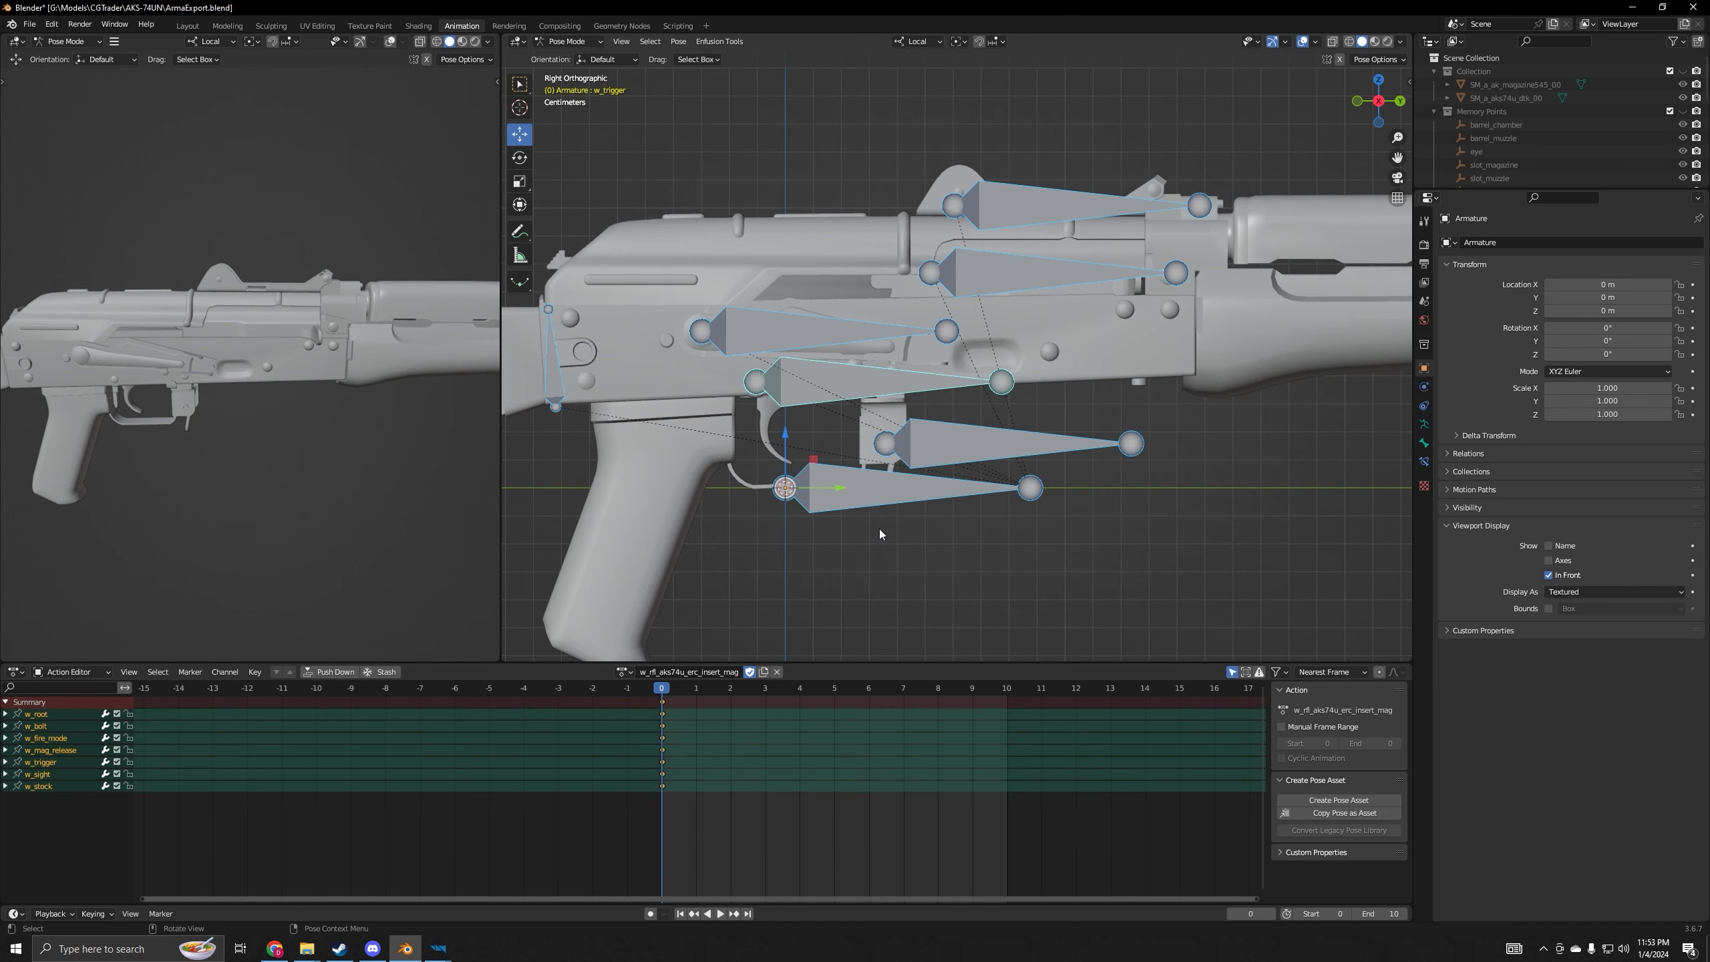
{"action": "left_click", "coordinate": [950, 436]}
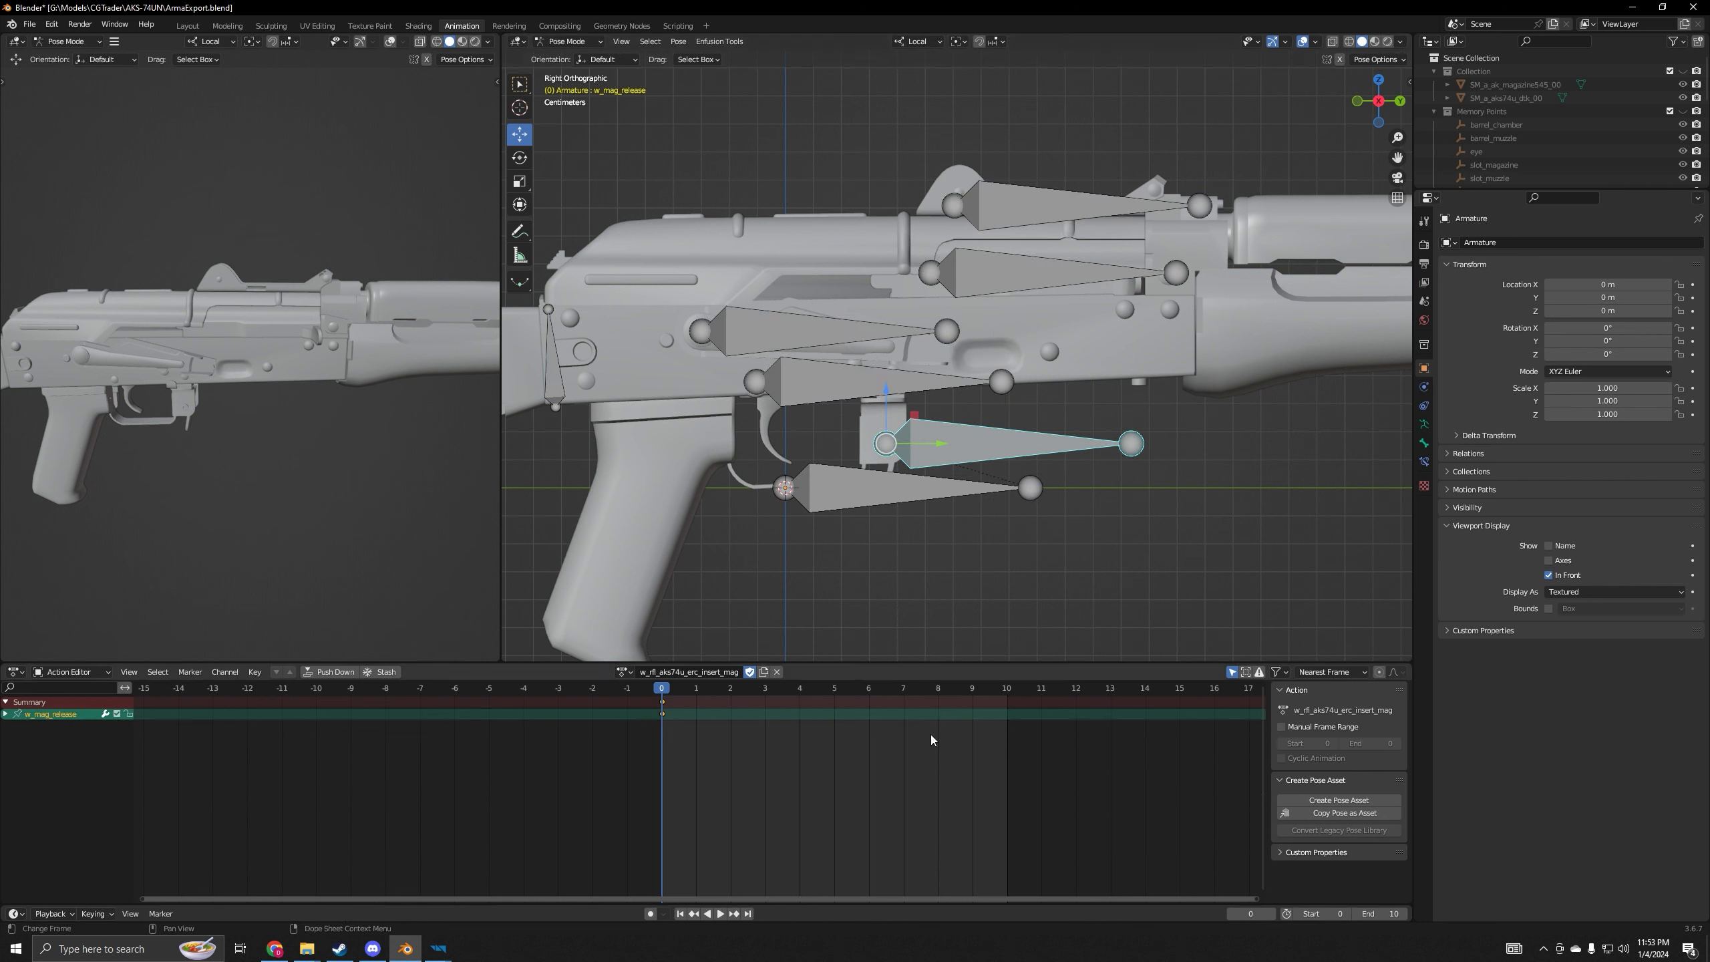
{"action": "left_click", "coordinate": [1382, 913]}
{"action": "key", "text": "Return"}
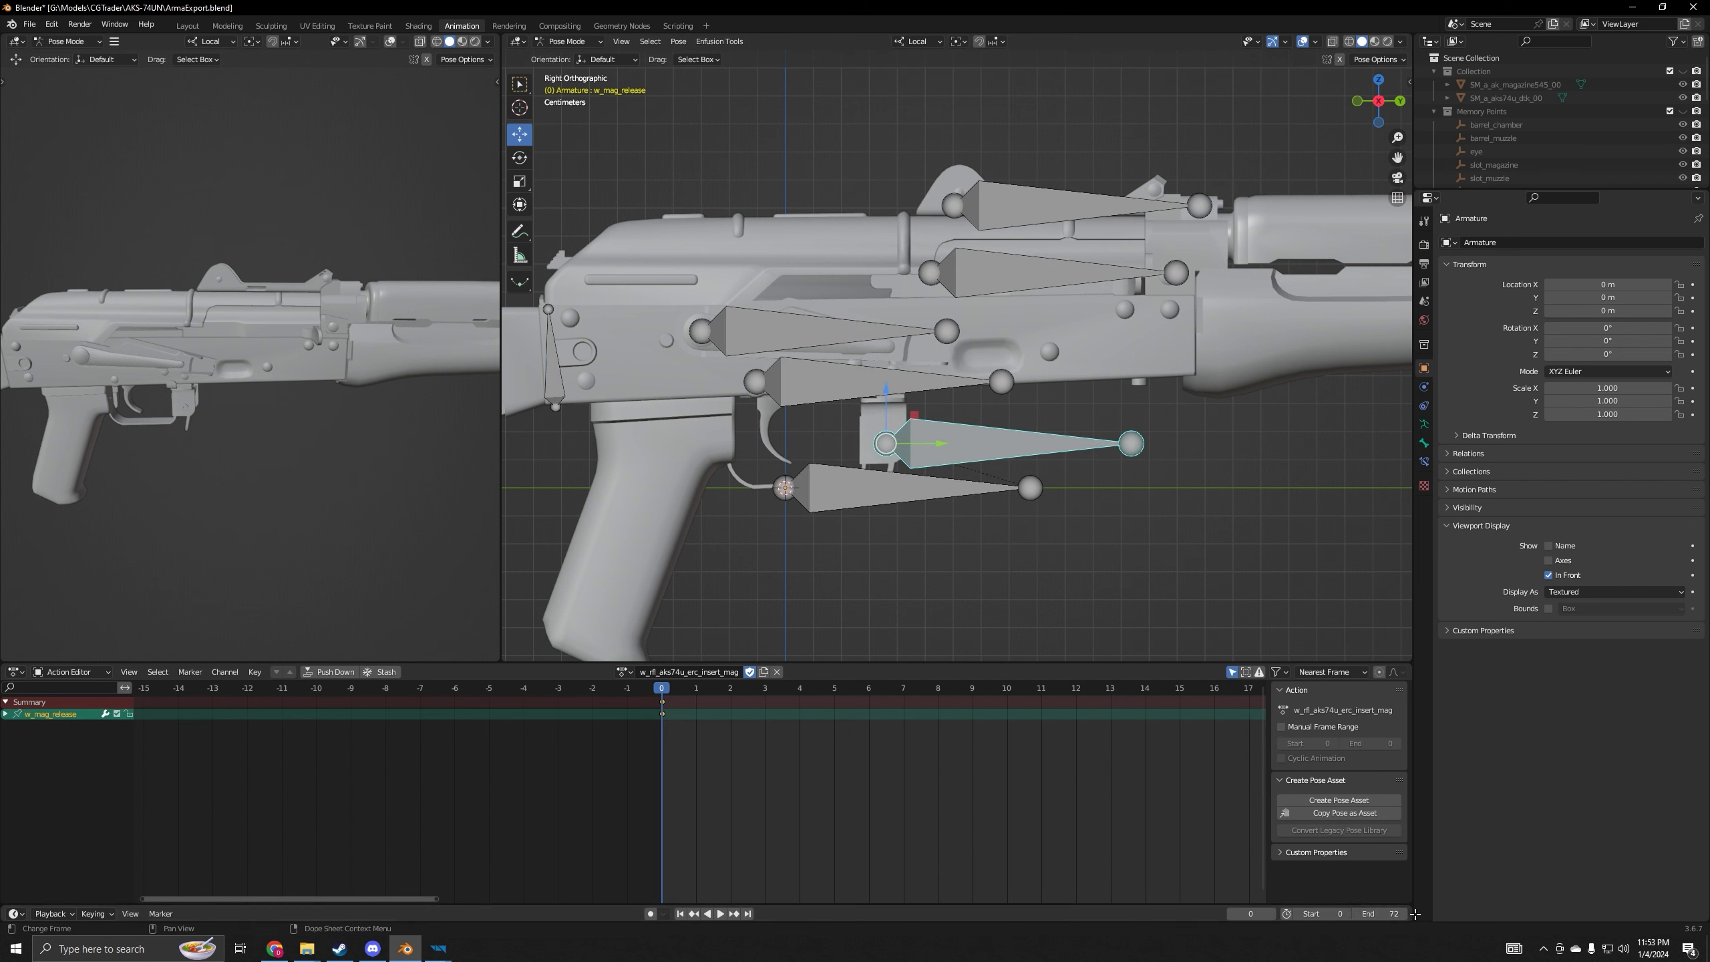
{"action": "scroll", "coordinate": [1092, 810], "scroll_direction": "down", "scroll_amount": 2}
{"action": "middle_click_drag", "start_coordinate": [1013, 797], "coordinate": [917, 780]}
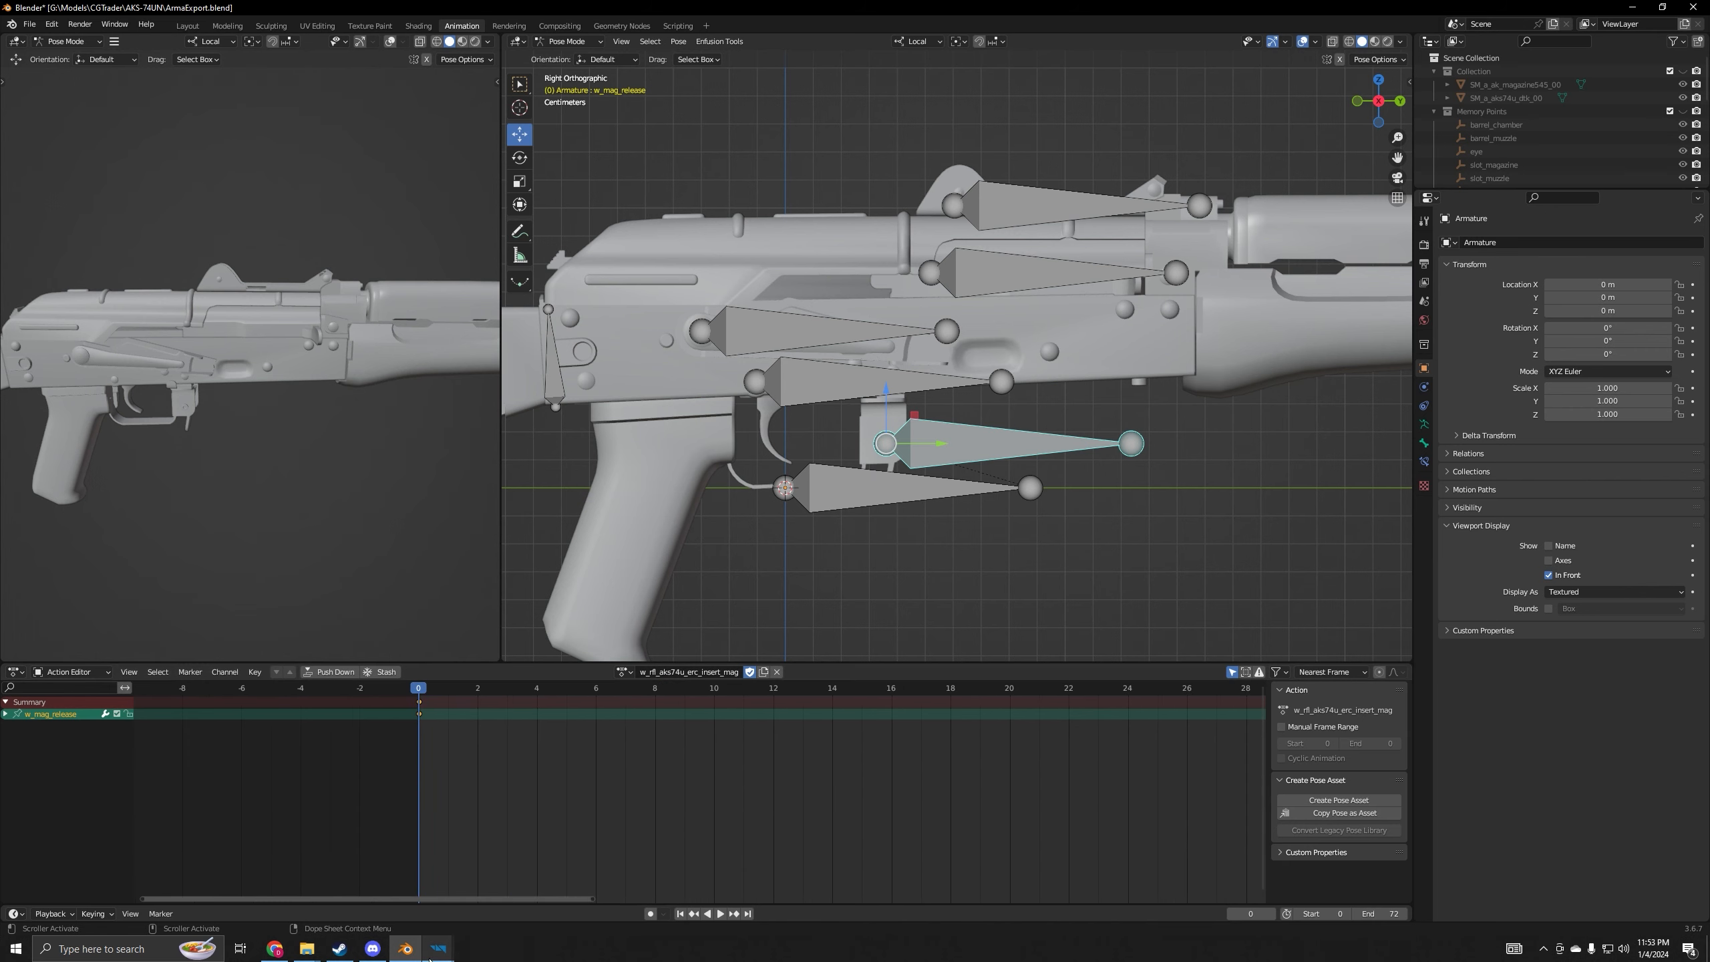
- Compare the magazine release at frames 52 and 53 of the AK74's Reload_InsertMag in the Animation Editor and return to Blender
{"action": "mouse_move", "coordinate": [438, 948]}
{"action": "left_click", "coordinate": [555, 888]}
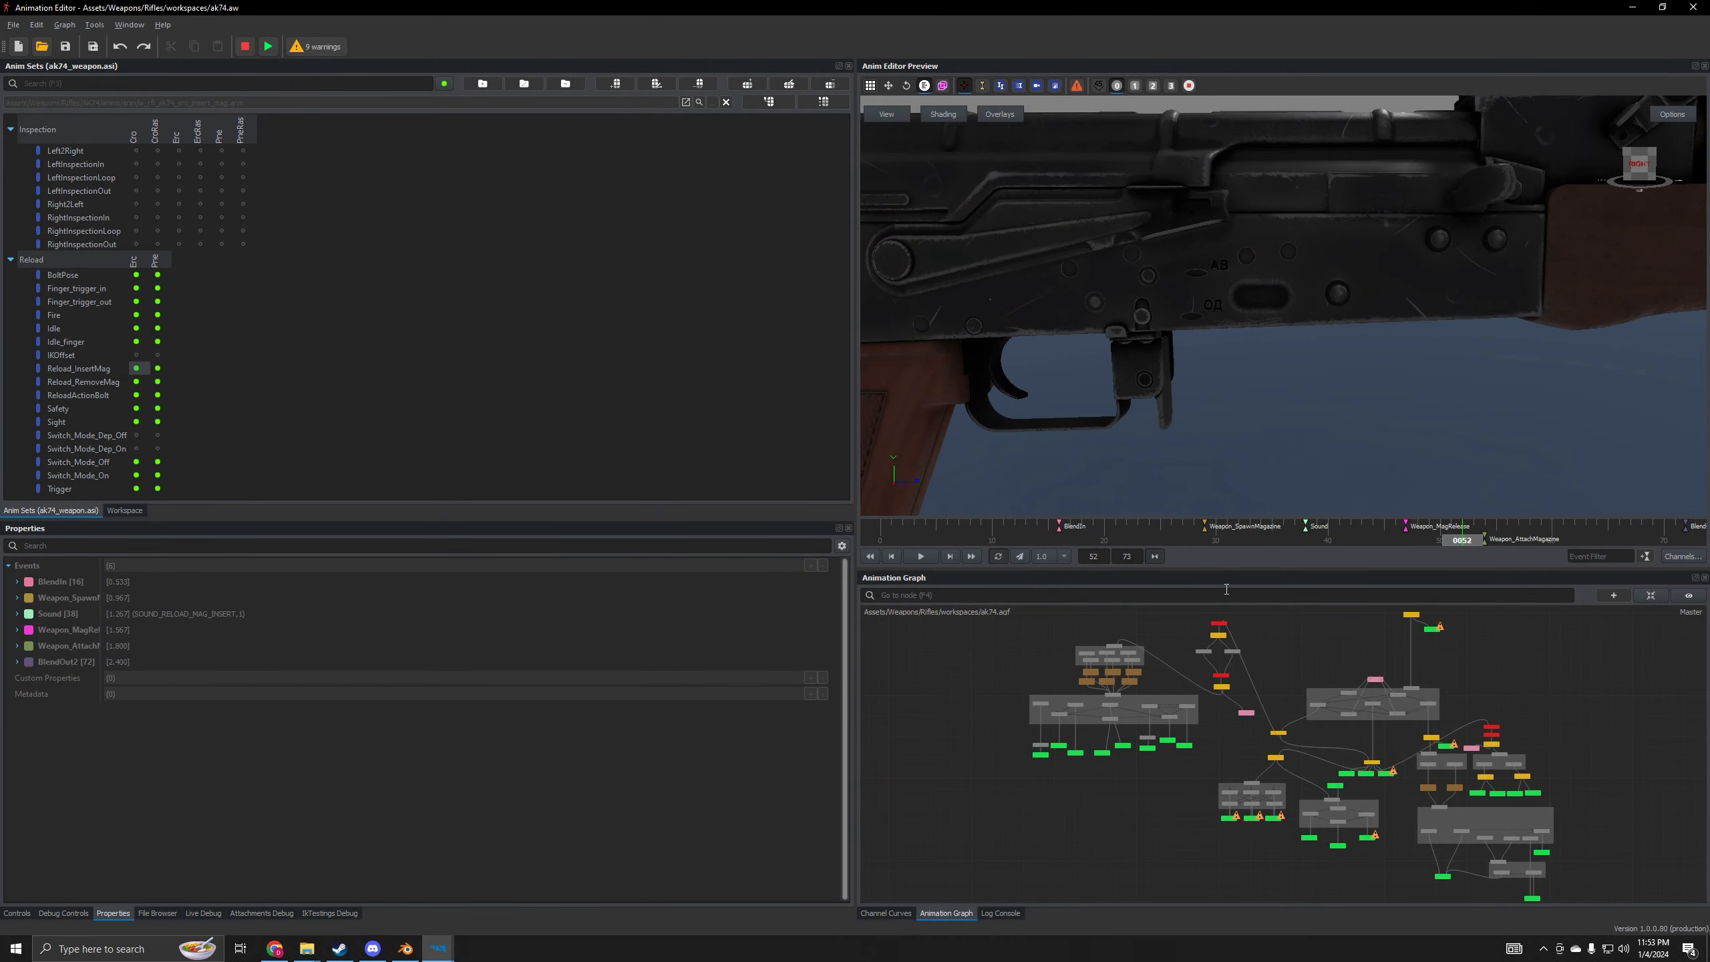
{"action": "left_click", "coordinate": [949, 555]}
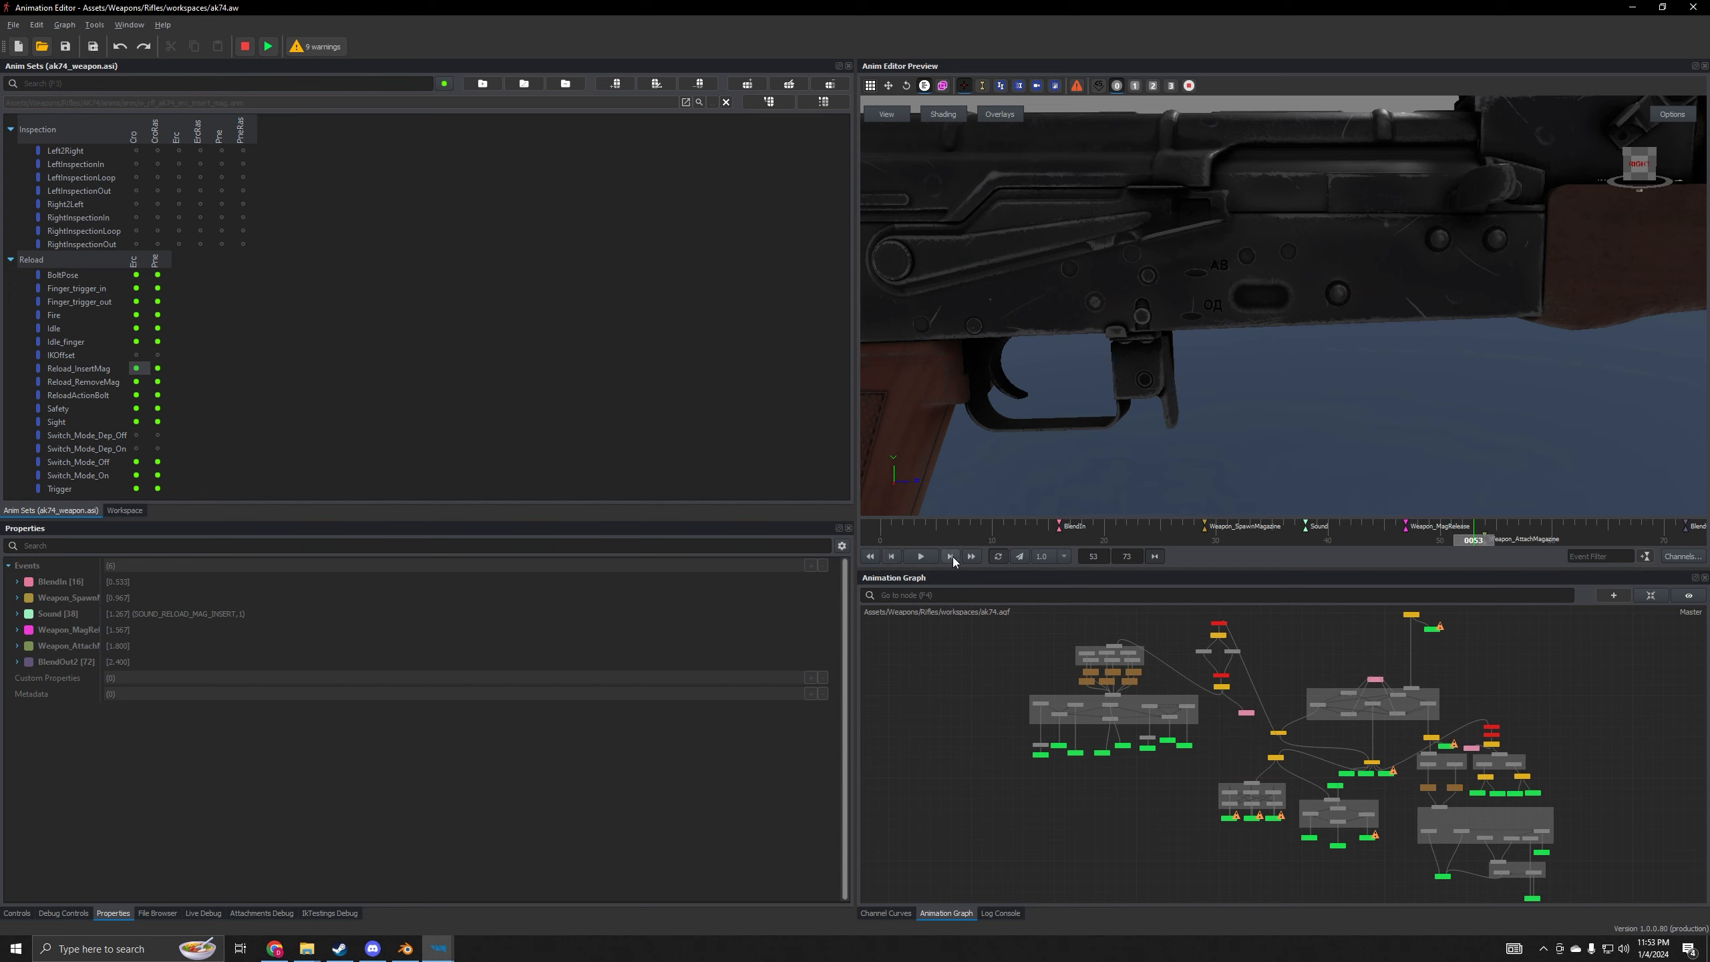
{"action": "left_click", "coordinate": [891, 558]}
{"action": "left_click", "coordinate": [406, 949]}
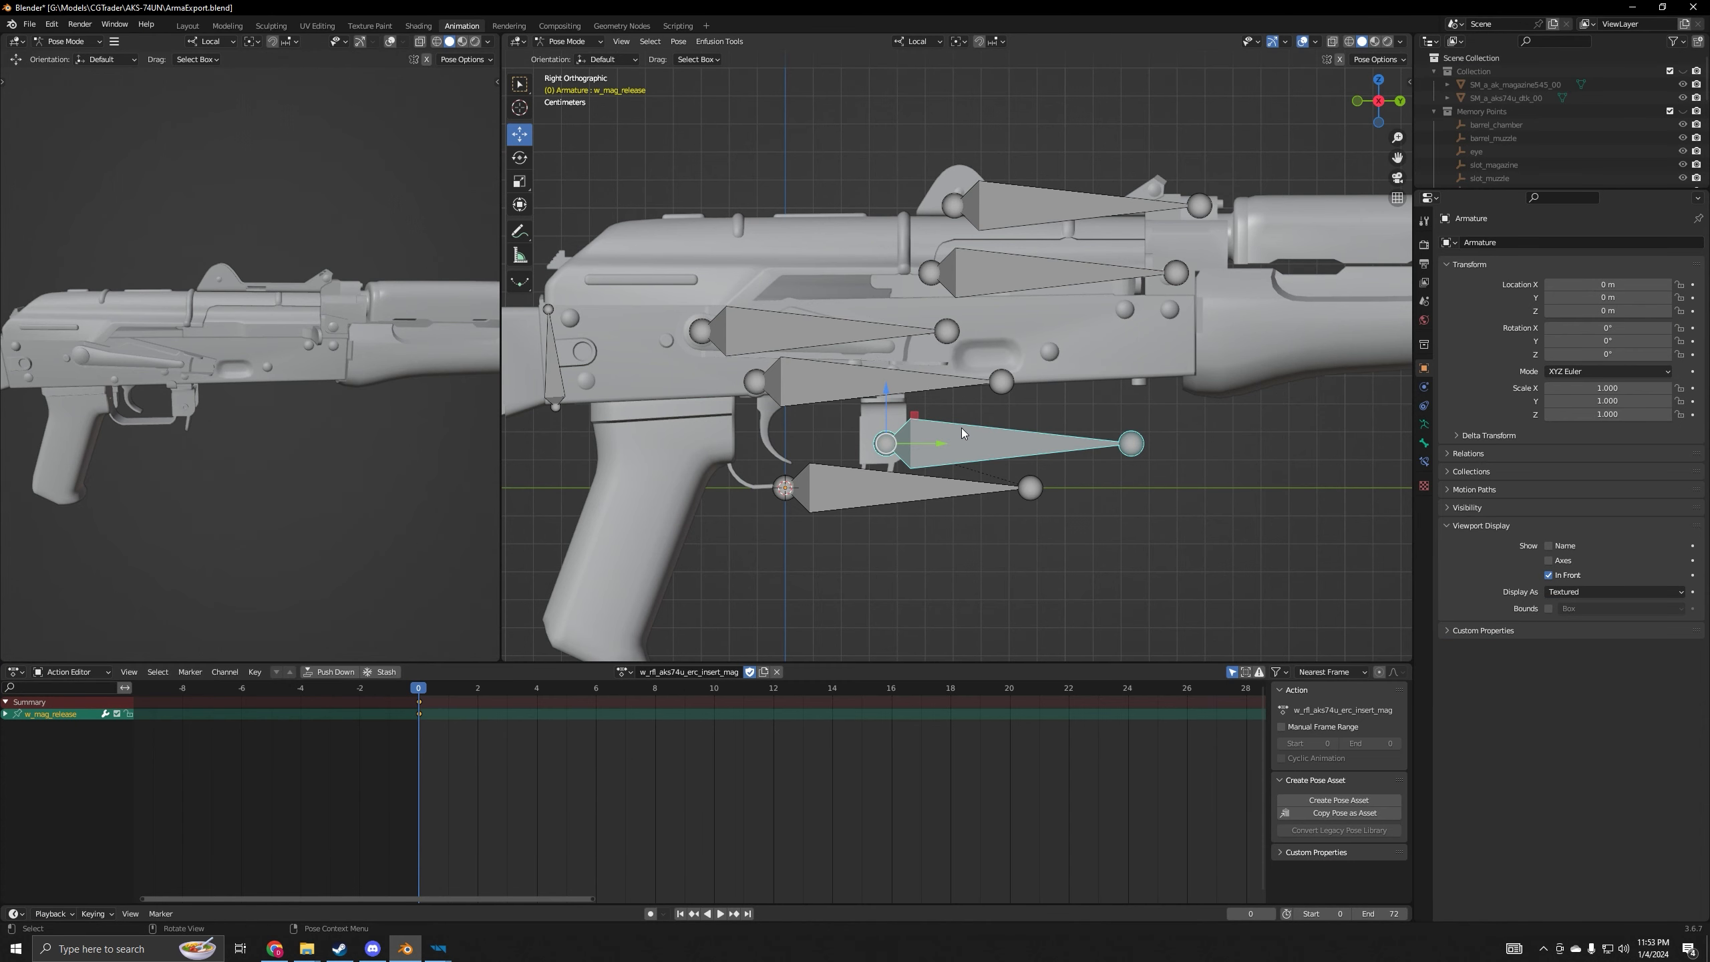
- Keyframe the w_mag_release bone in its resting pose at frame 51
{"action": "left_click_drag", "start_coordinate": [416, 694], "coordinate": [1104, 755]}
{"action": "scroll", "coordinate": [1138, 760], "scroll_direction": "down", "scroll_amount": 3}
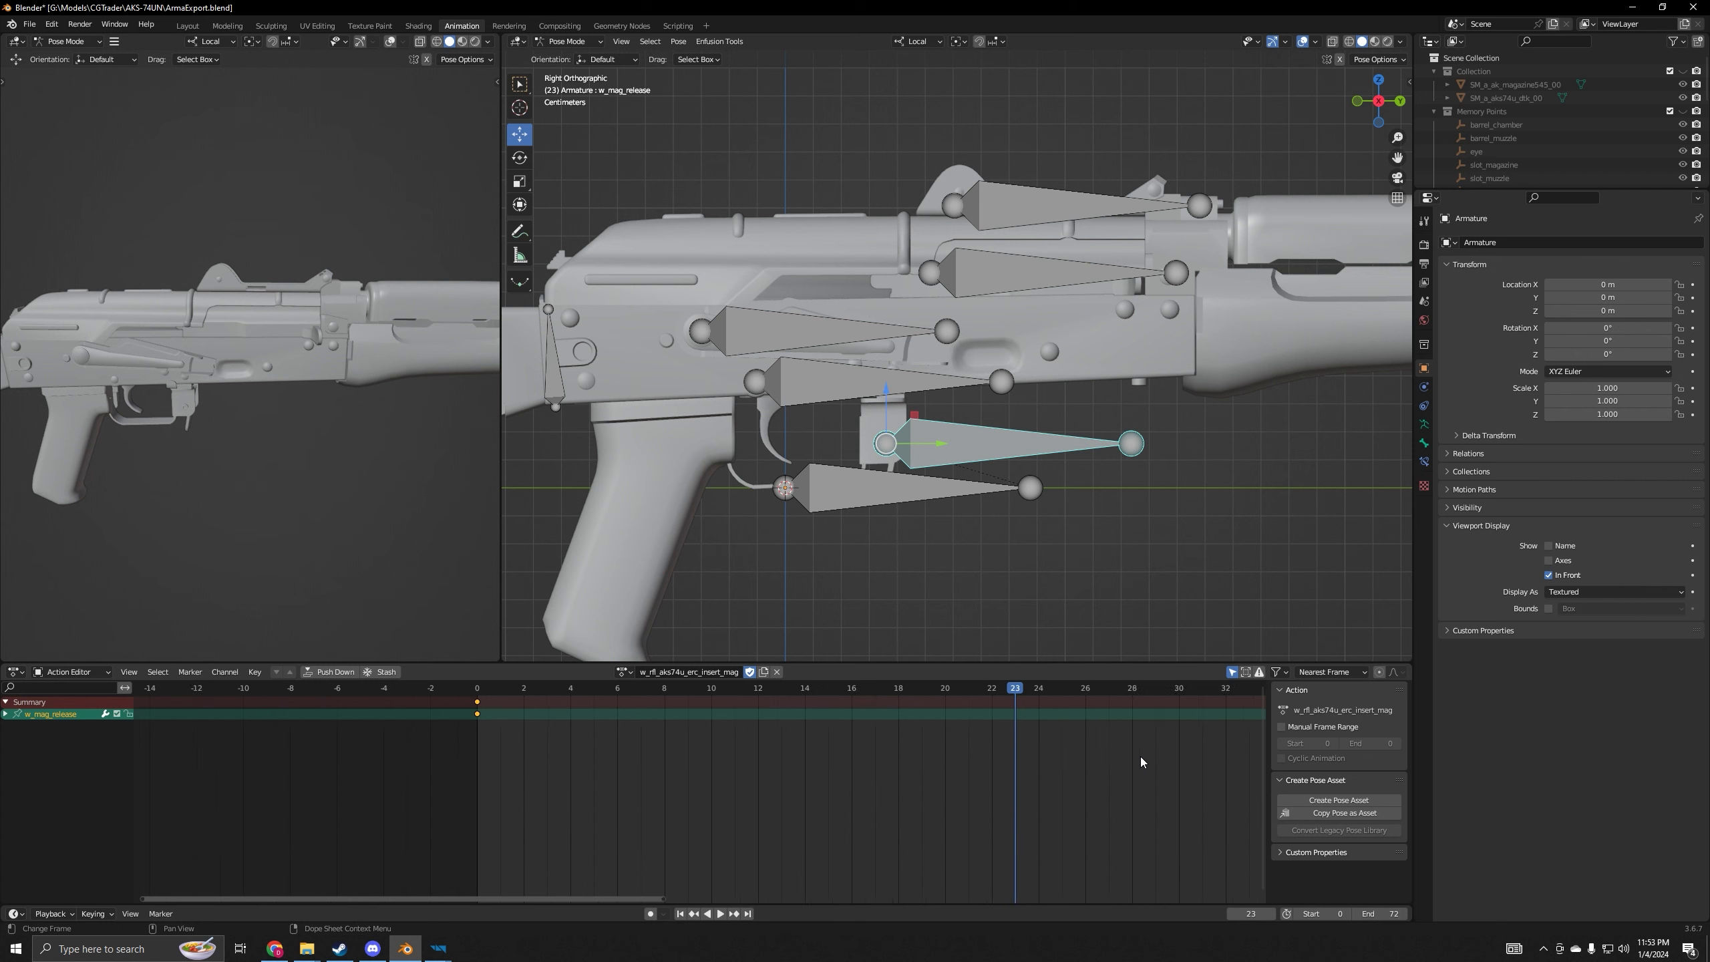
{"action": "middle_click_drag", "start_coordinate": [1142, 759], "coordinate": [678, 709]}
{"action": "left_click_drag", "start_coordinate": [559, 693], "coordinate": [1201, 726]}
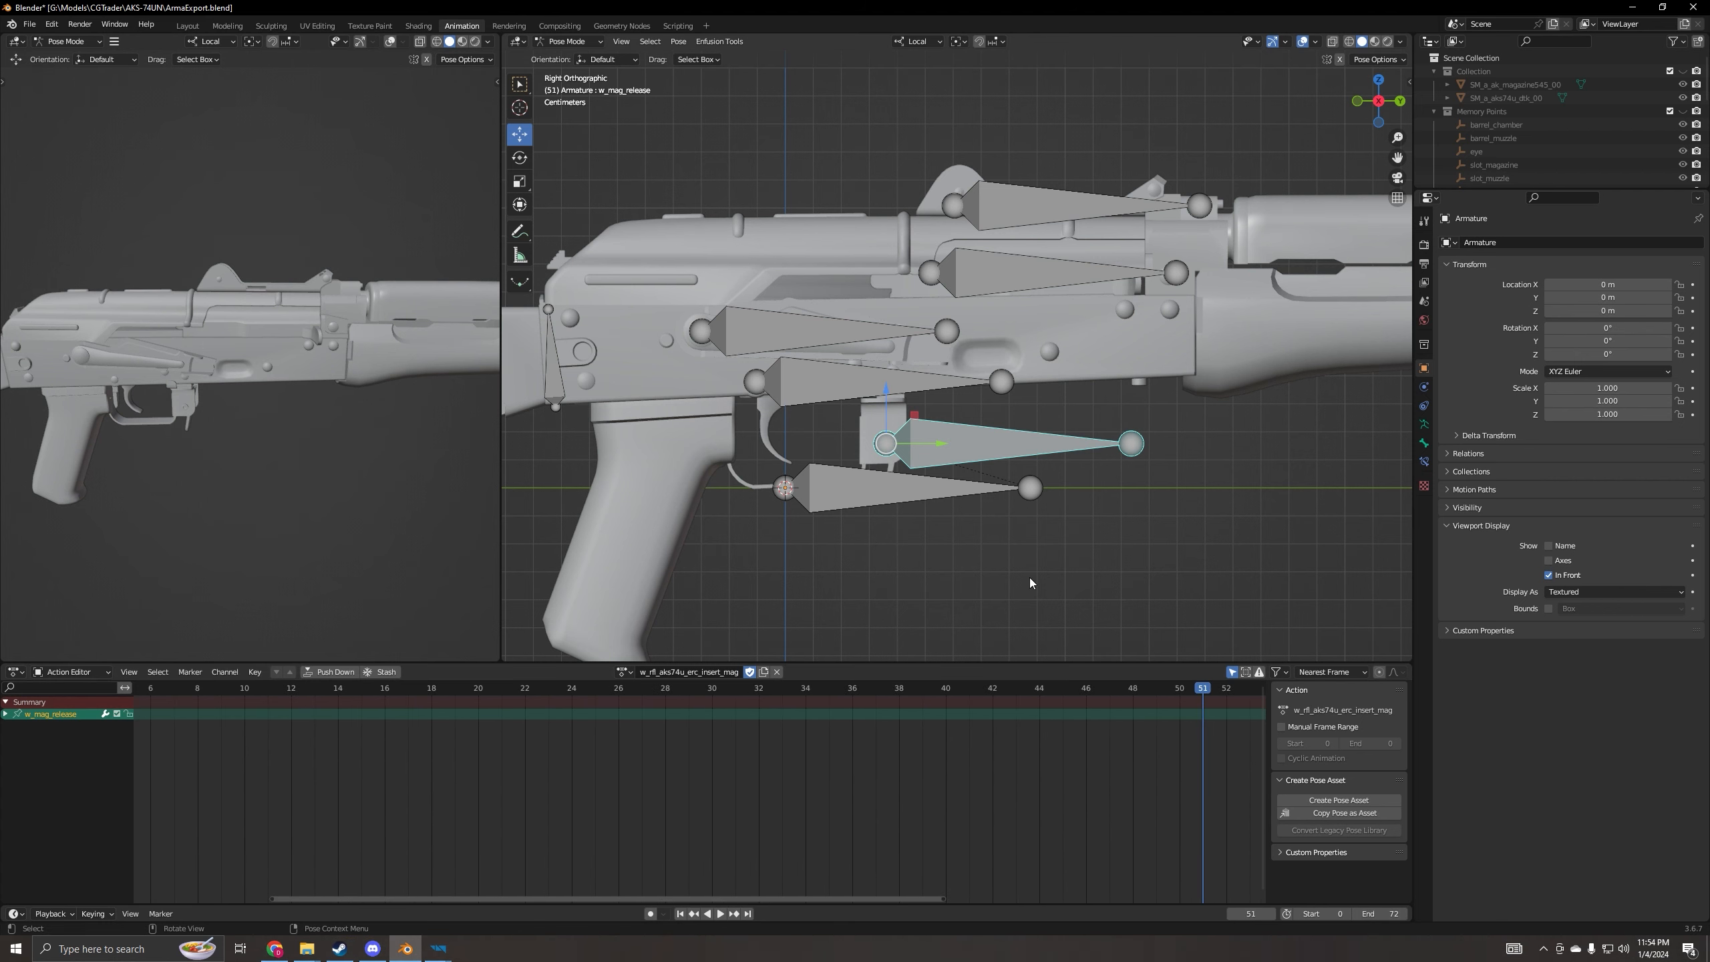
{"action": "key", "text": "i"}
{"action": "left_click", "coordinate": [1028, 577]}
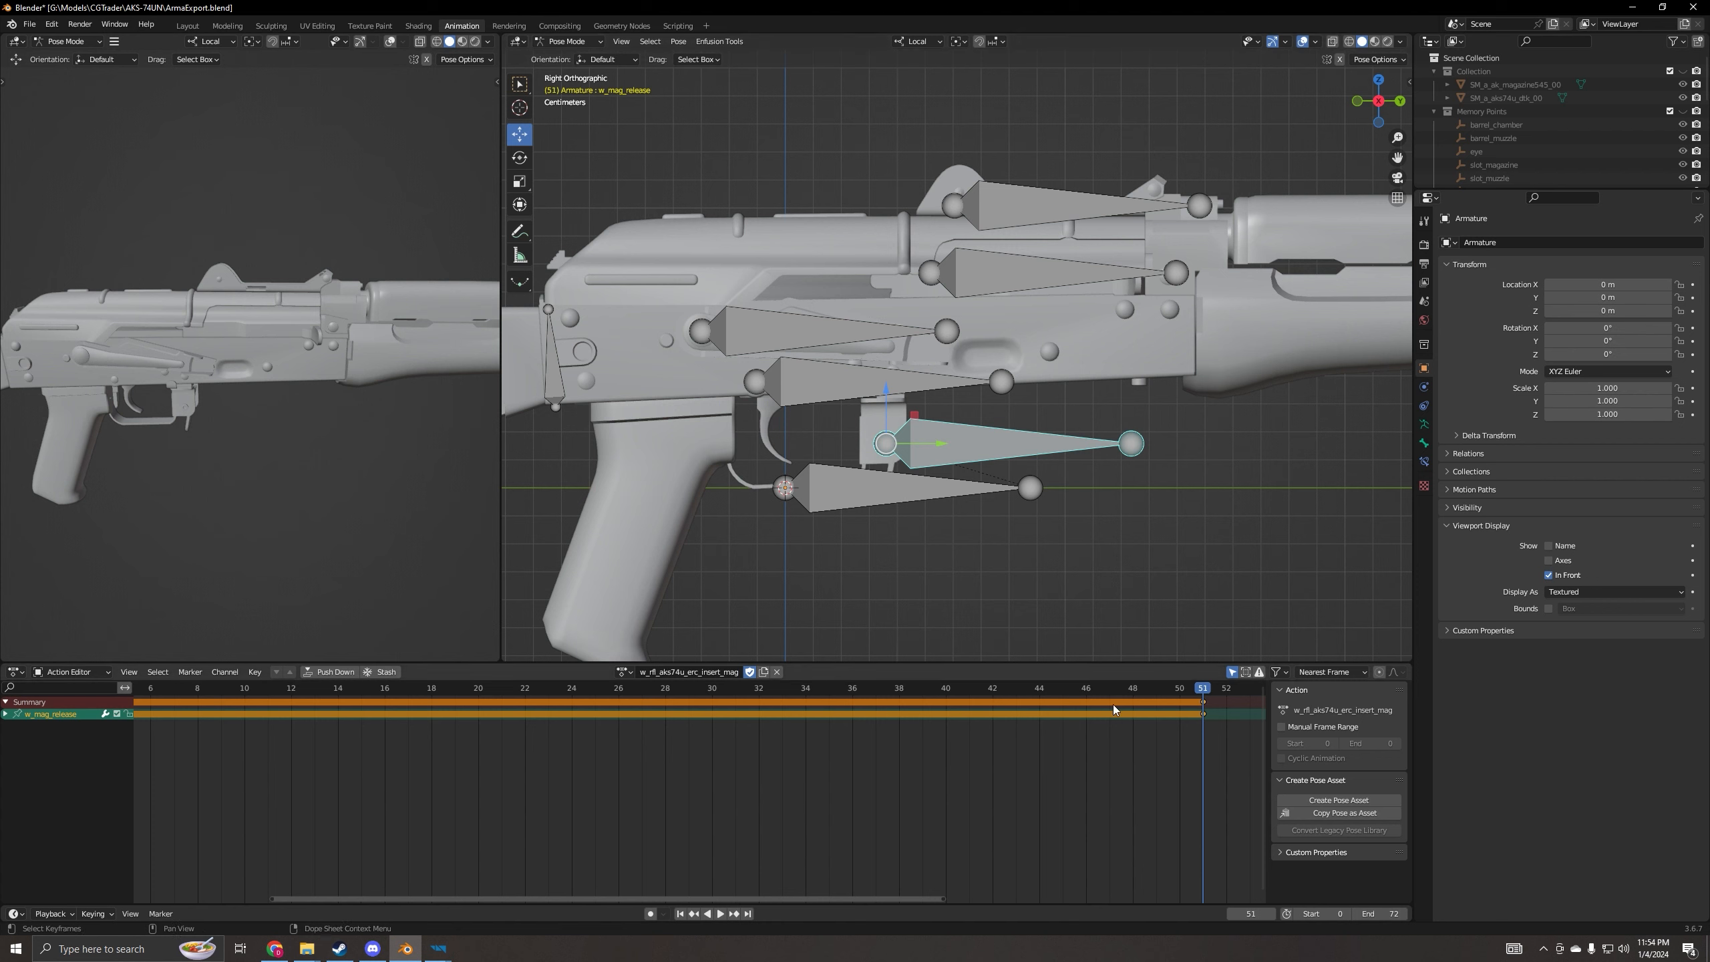
{"action": "left_click_drag", "start_coordinate": [1185, 694], "coordinate": [1204, 729]}
- Switch to the Animation Editor and step through the AK74's Reload_InsertMag frames 52 to 55 to examine the magazine release motion
{"action": "scroll", "coordinate": [1170, 762], "scroll_direction": "up", "scroll_amount": 1}
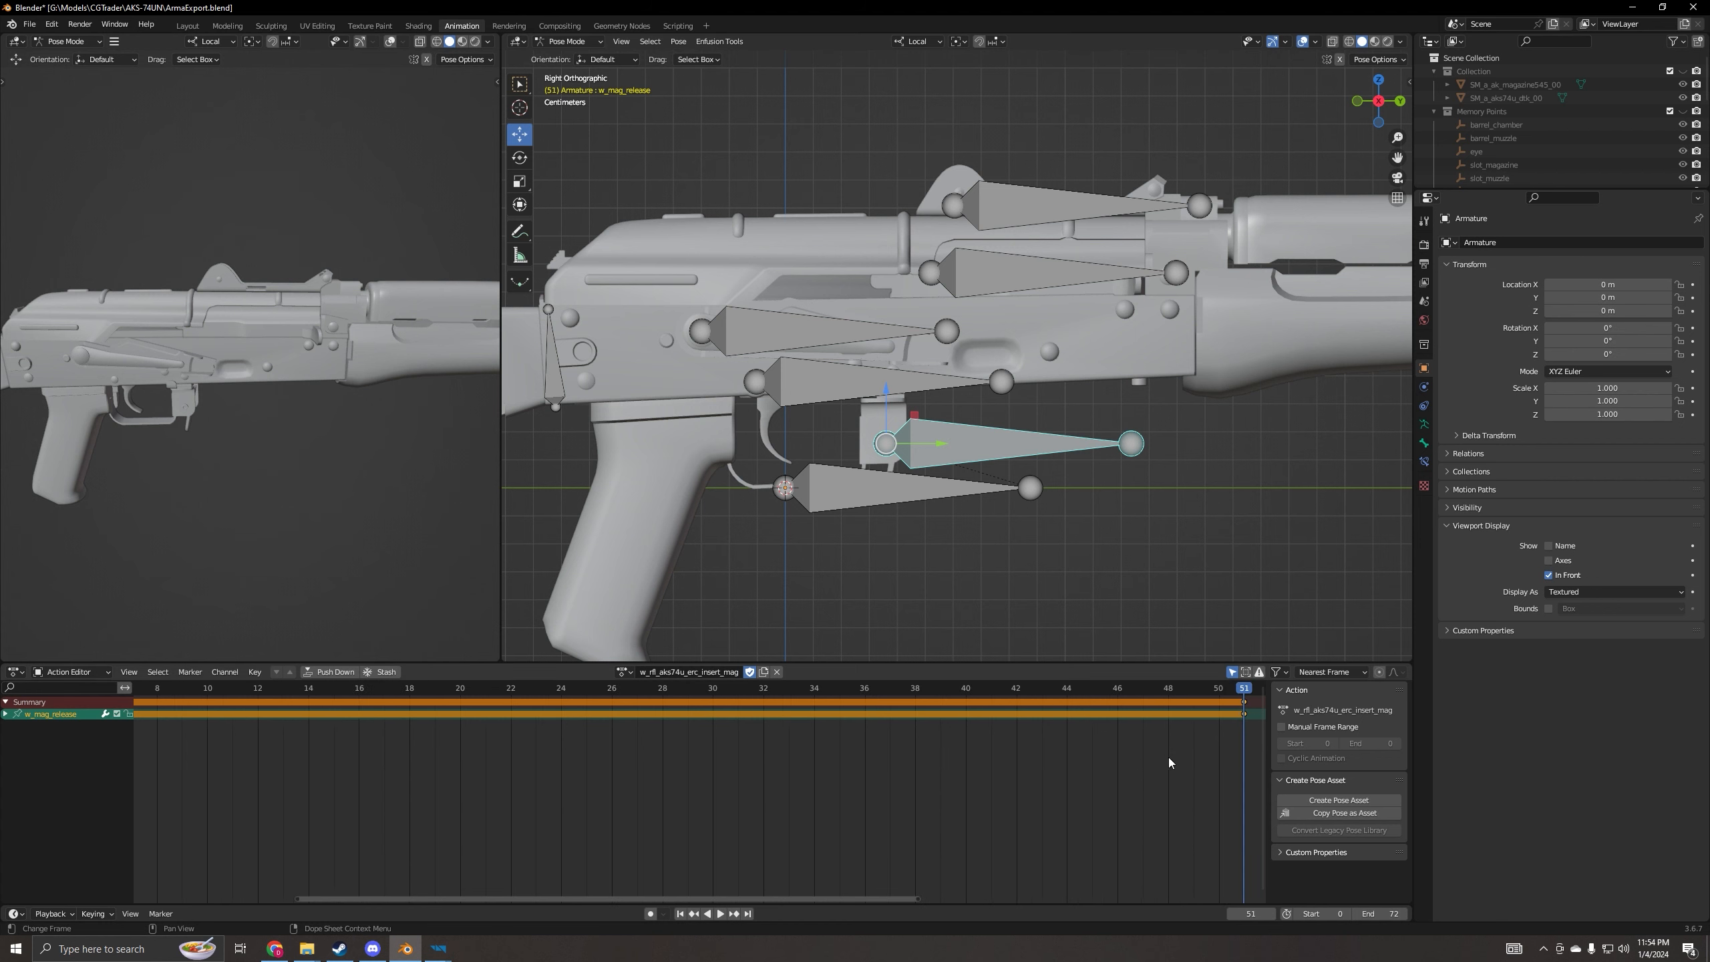
{"action": "middle_click_drag", "start_coordinate": [1169, 763], "coordinate": [712, 776]}
{"action": "scroll", "coordinate": [713, 776], "scroll_direction": "up", "scroll_amount": 3}
{"action": "middle_click_drag", "start_coordinate": [890, 810], "coordinate": [753, 803]}
{"action": "scroll", "coordinate": [751, 803], "scroll_direction": "up", "scroll_amount": 1}
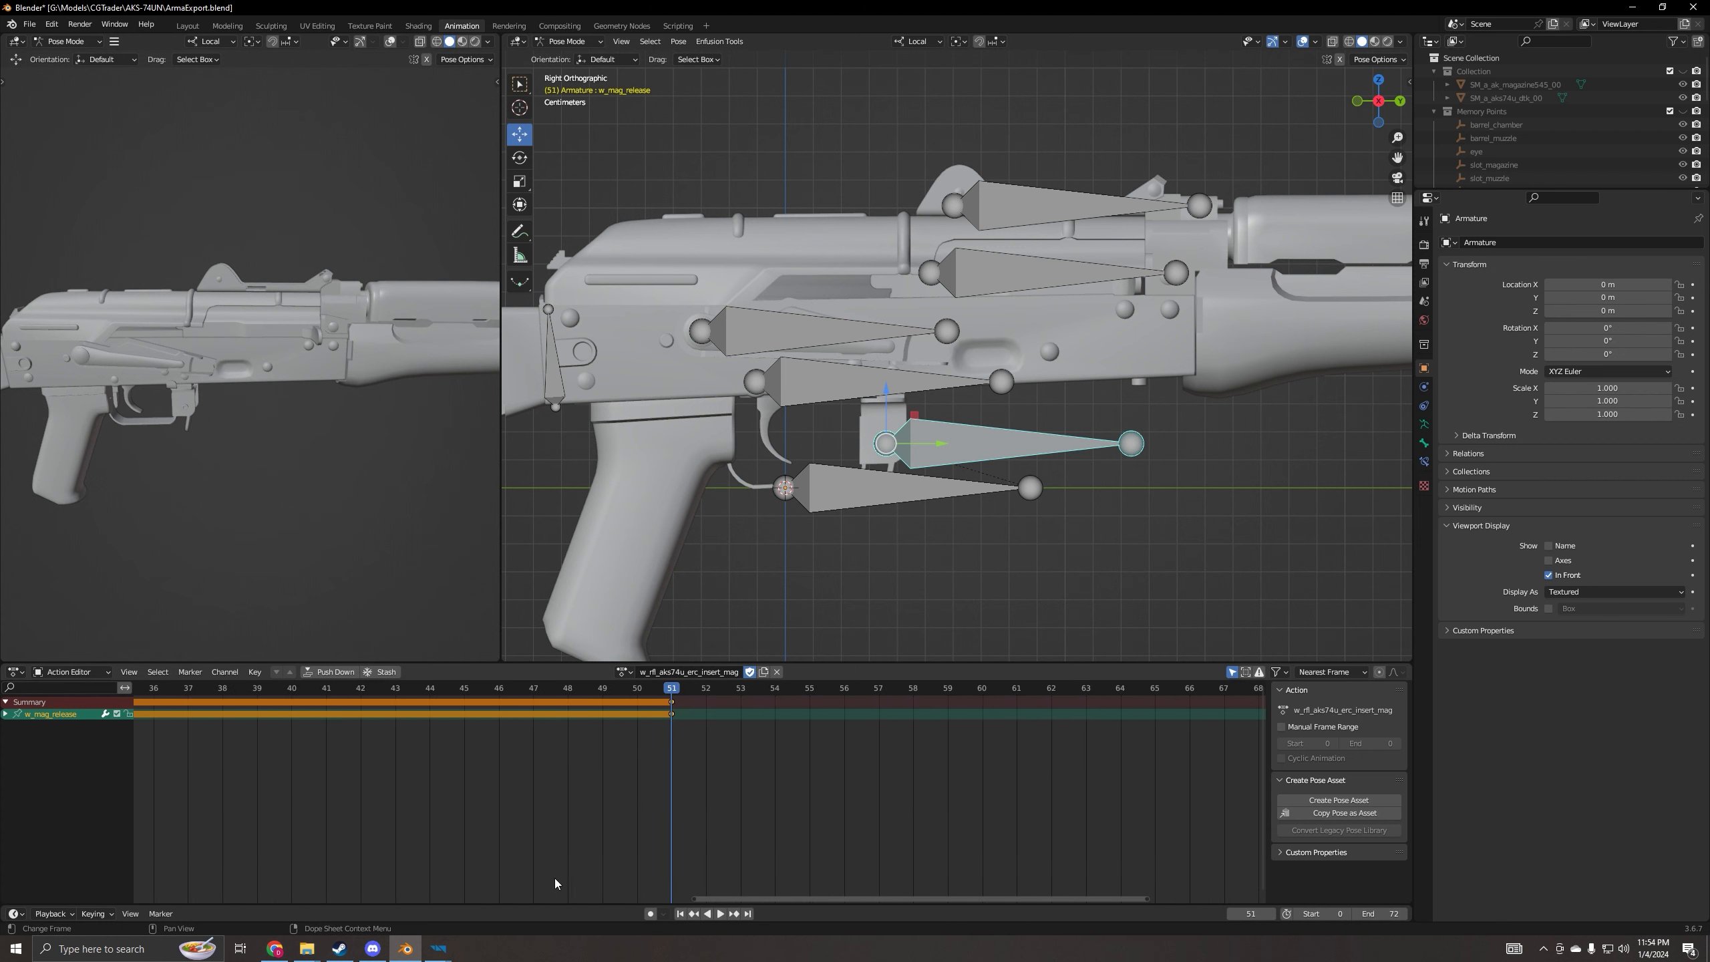
{"action": "left_click", "coordinate": [439, 948]}
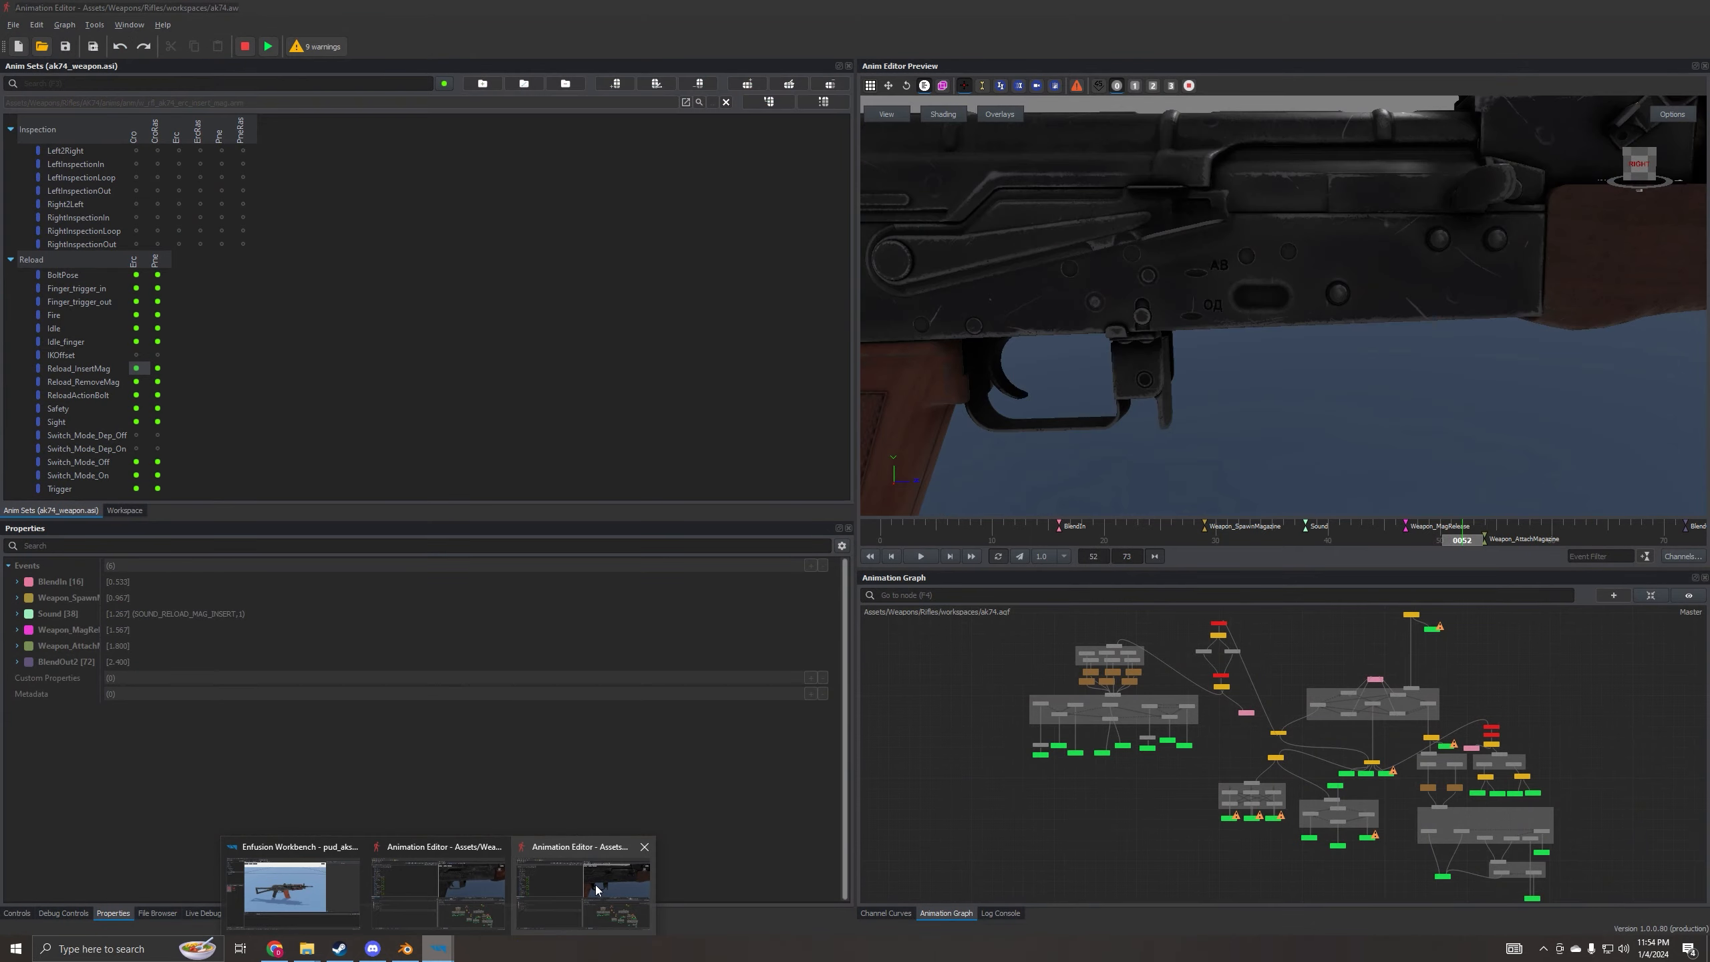
{"action": "left_click", "coordinate": [596, 889]}
{"action": "left_click", "coordinate": [949, 556]}
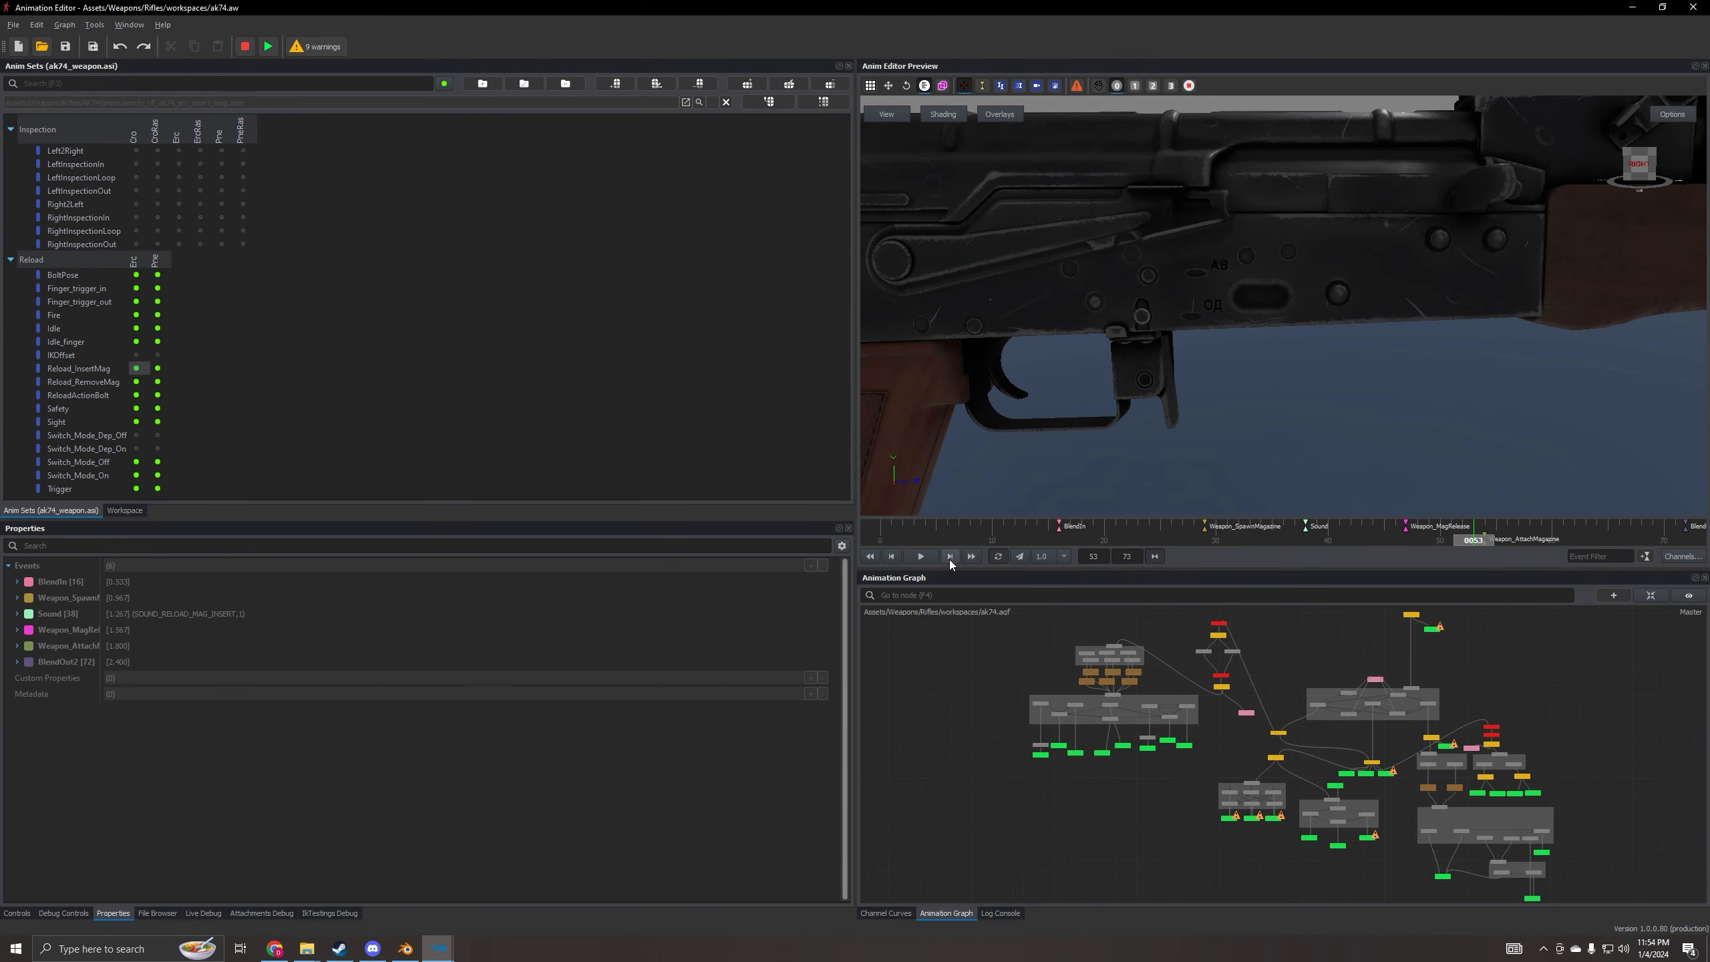
{"action": "left_click", "coordinate": [949, 556]}
{"action": "left_click", "coordinate": [950, 558]}
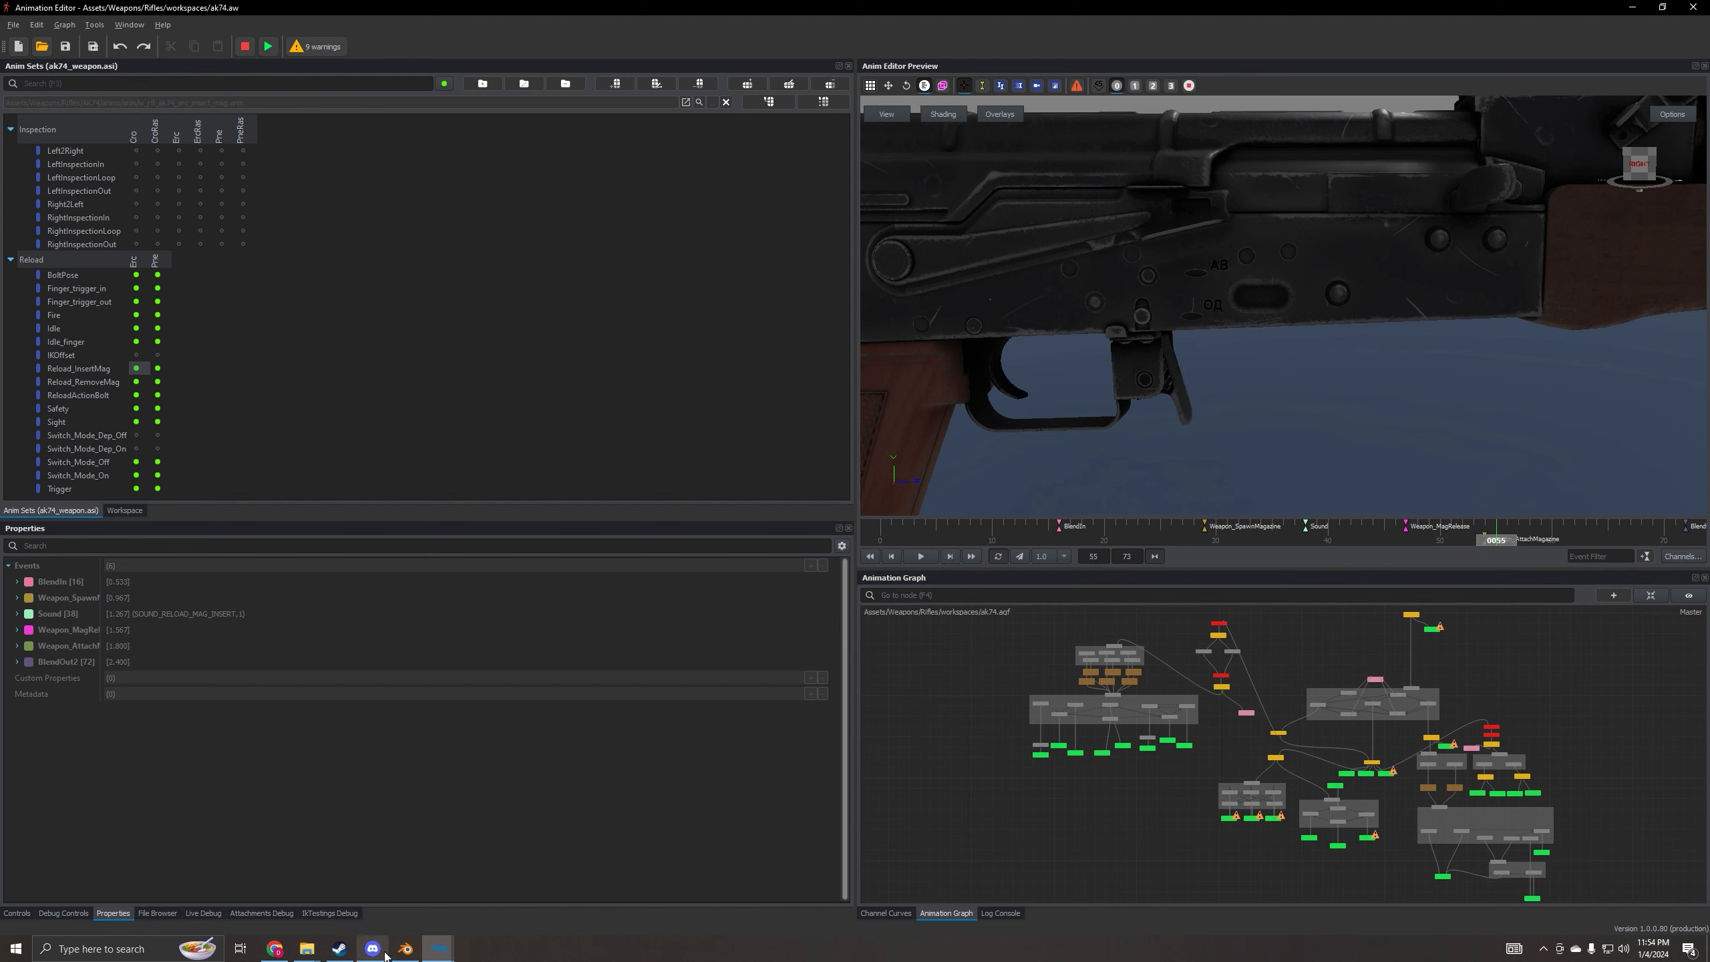
- Return to Blender, rotate the w_mag_release bone upward at frame 54 and keyframe the rotated pose
{"action": "left_click", "coordinate": [405, 949]}
{"action": "left_click_drag", "start_coordinate": [673, 692], "coordinate": [775, 693]}
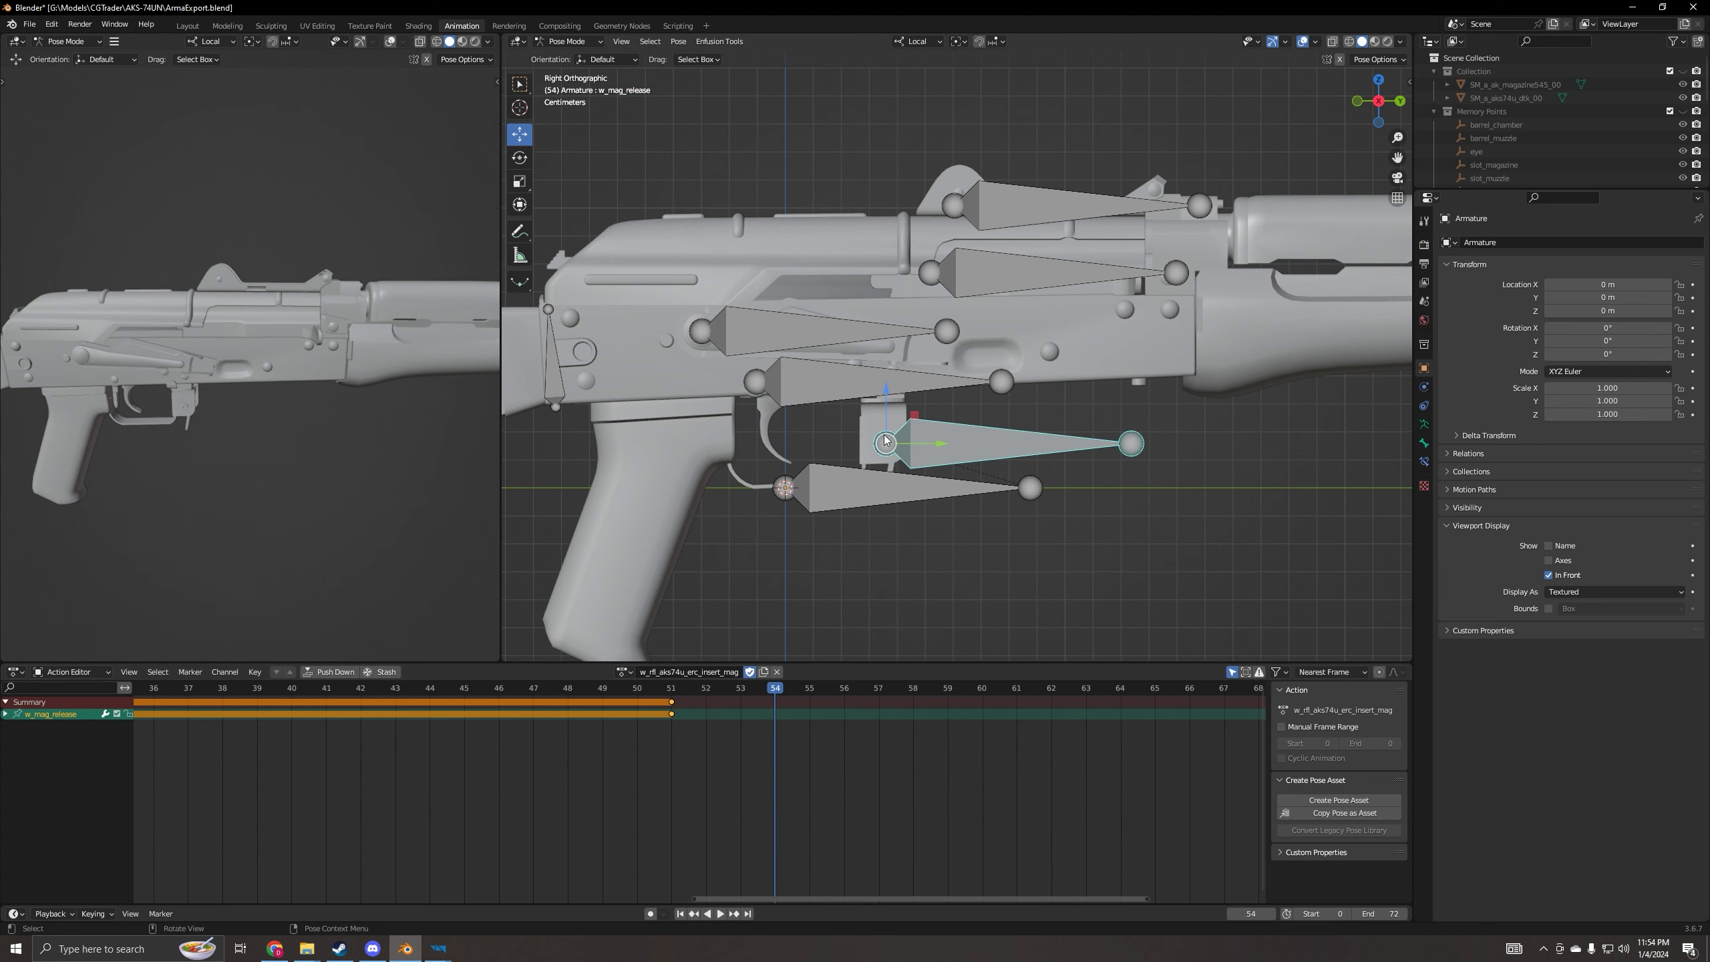
{"action": "left_click", "coordinate": [519, 157]}
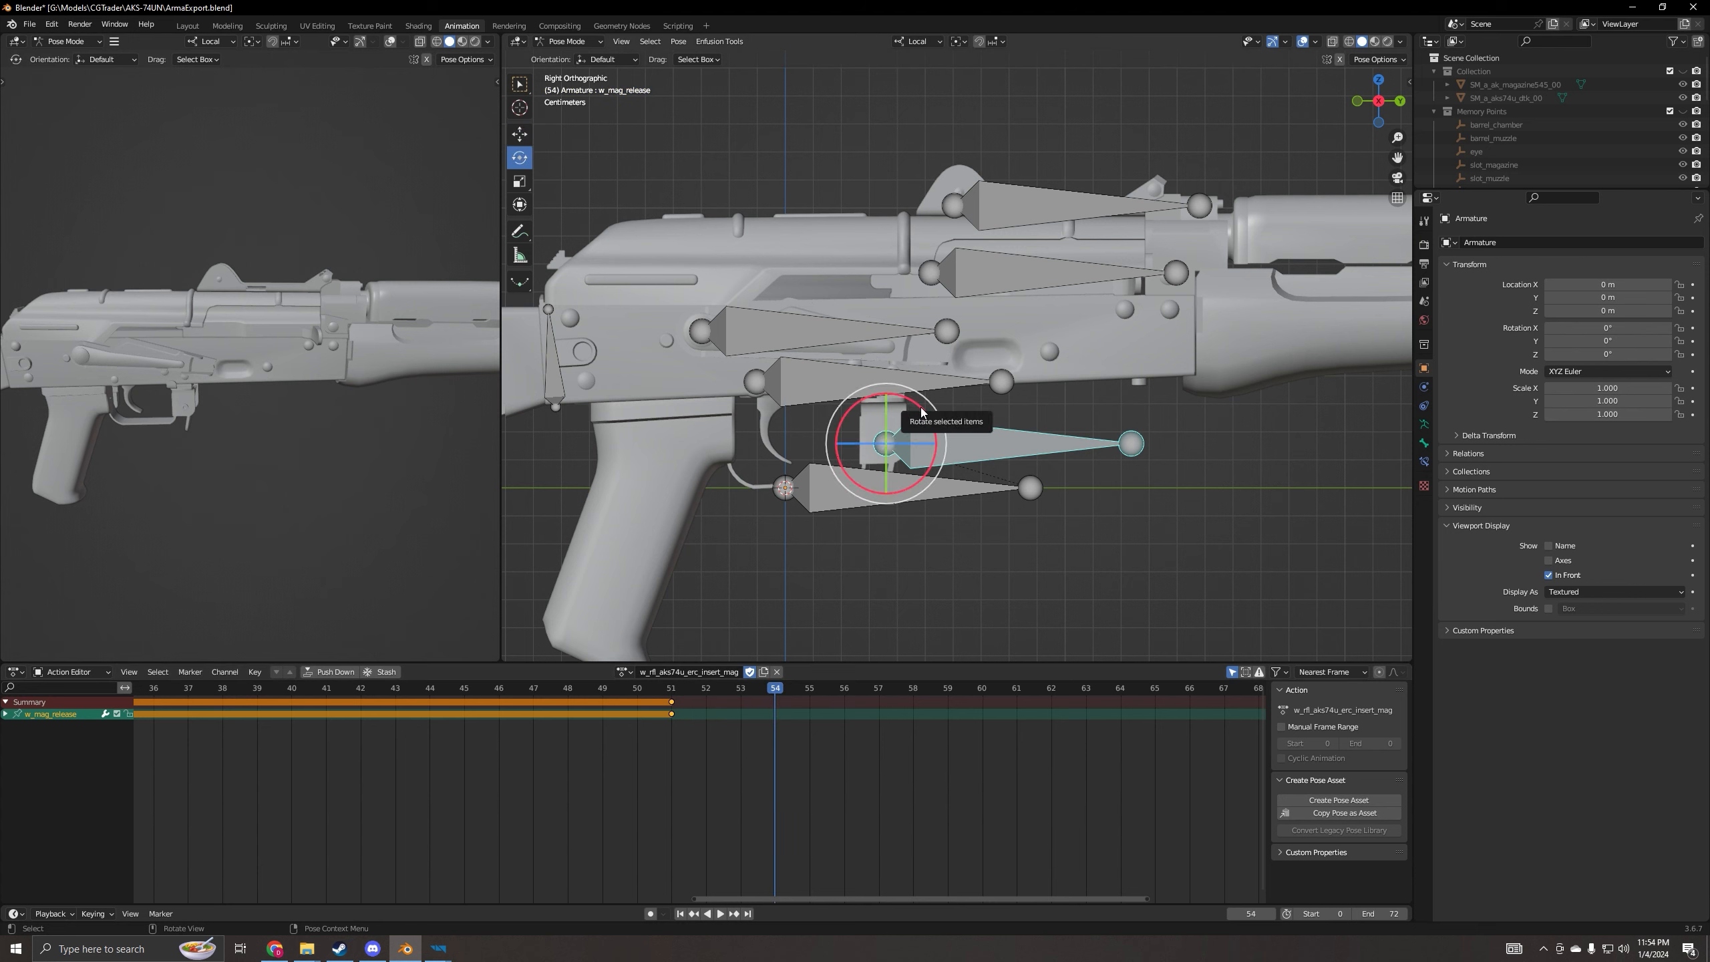
{"action": "left_click_drag", "start_coordinate": [911, 408], "coordinate": [899, 403]}
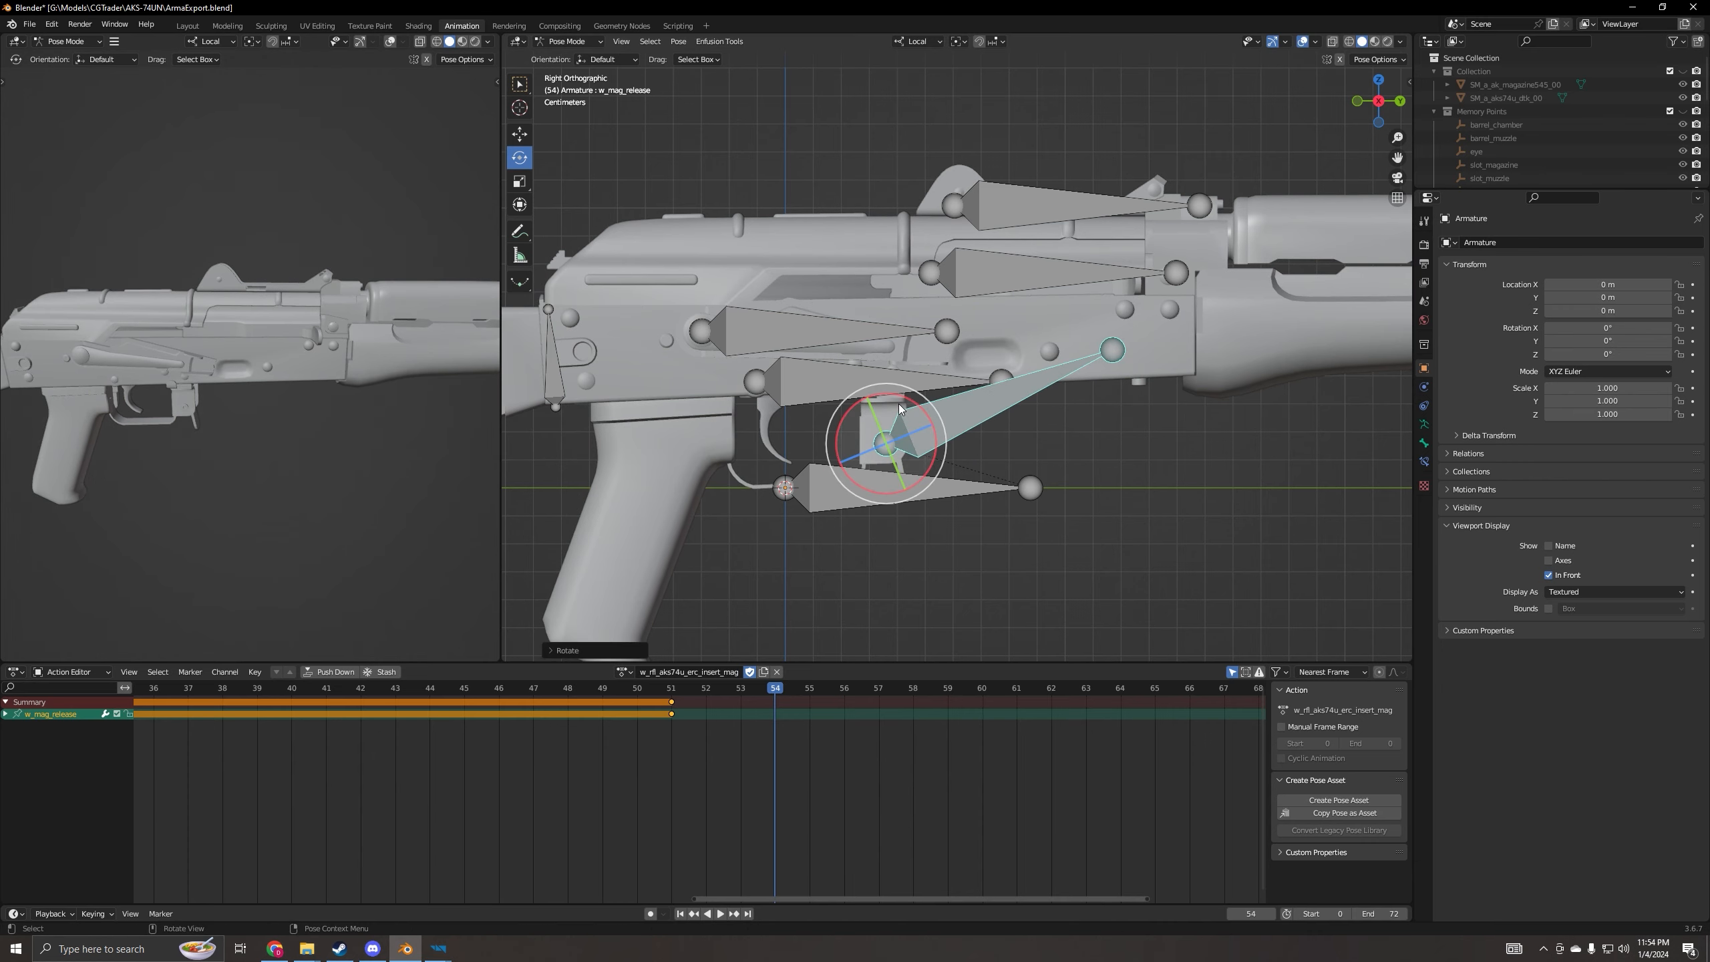
{"action": "key", "text": "i"}
{"action": "left_click", "coordinate": [898, 404]}
- Turn off the armature's In Front display and scrub around frames 53 and 54 to check the magazine release
{"action": "middle_click_drag", "start_coordinate": [898, 403], "coordinate": [1404, 456]}
{"action": "left_click", "coordinate": [1549, 574]}
{"action": "middle_click_drag", "start_coordinate": [976, 540], "coordinate": [890, 557]}
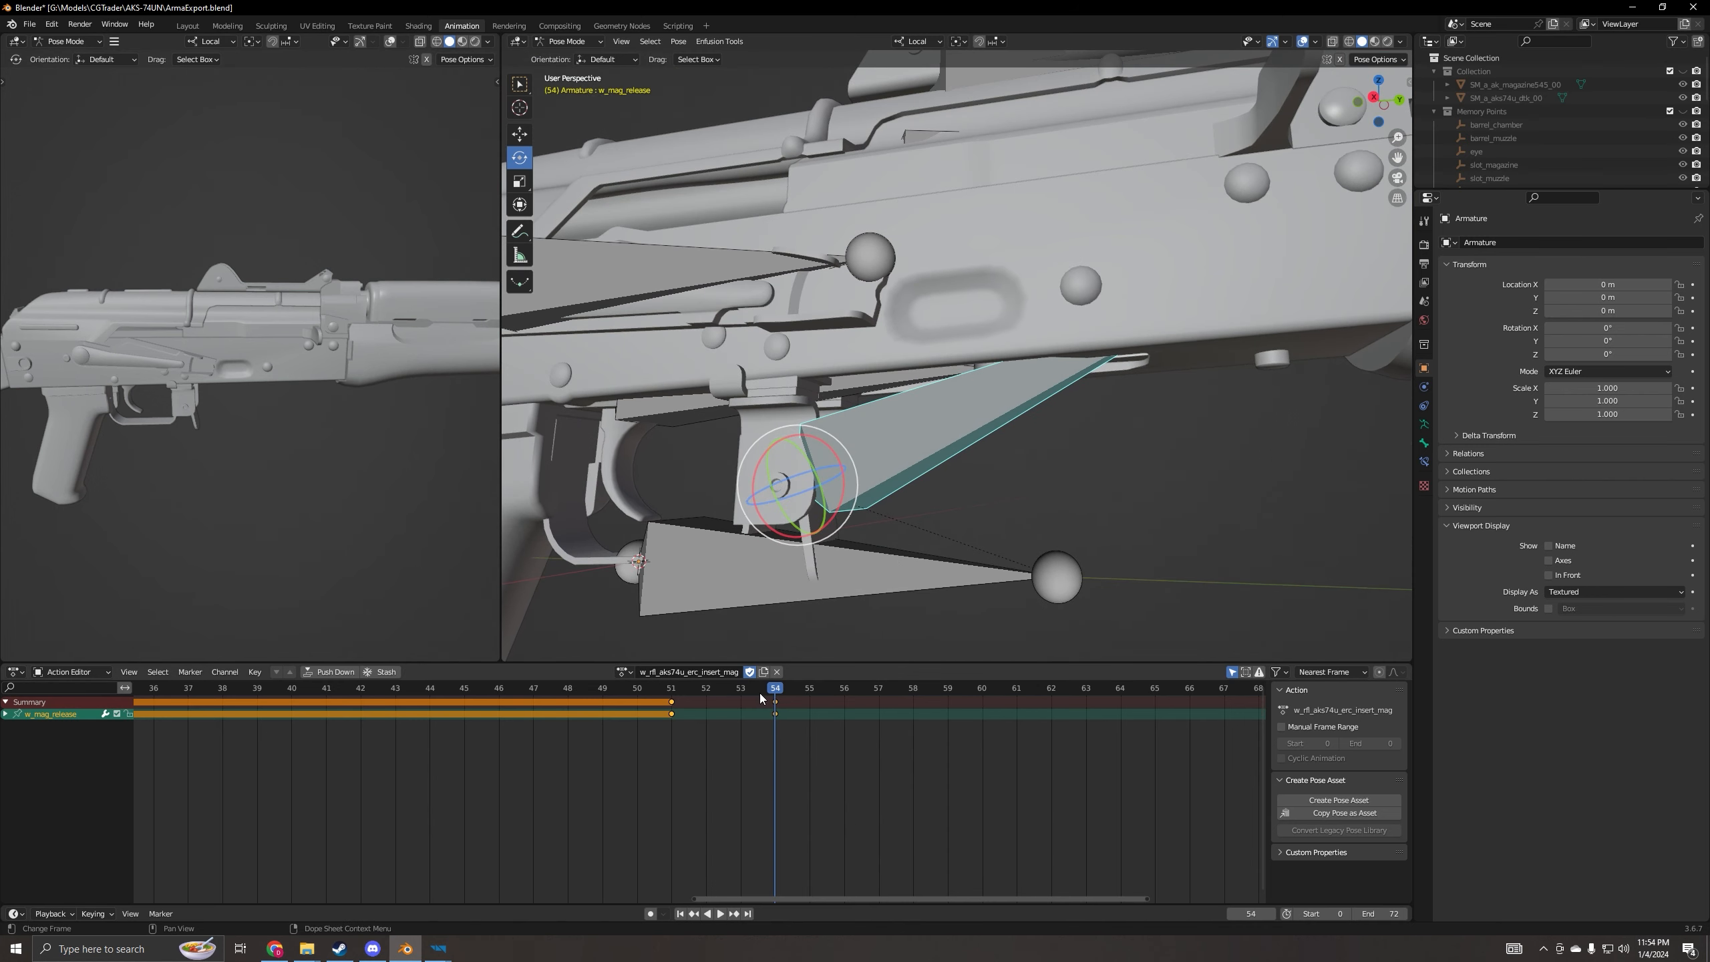
{"action": "mouse_move", "coordinate": [777, 690]}
{"action": "left_mouse_down"}
{"action": "mouse_move", "coordinate": [641, 706]}
{"action": "mouse_move", "coordinate": [775, 708]}
{"action": "left_mouse_up"}
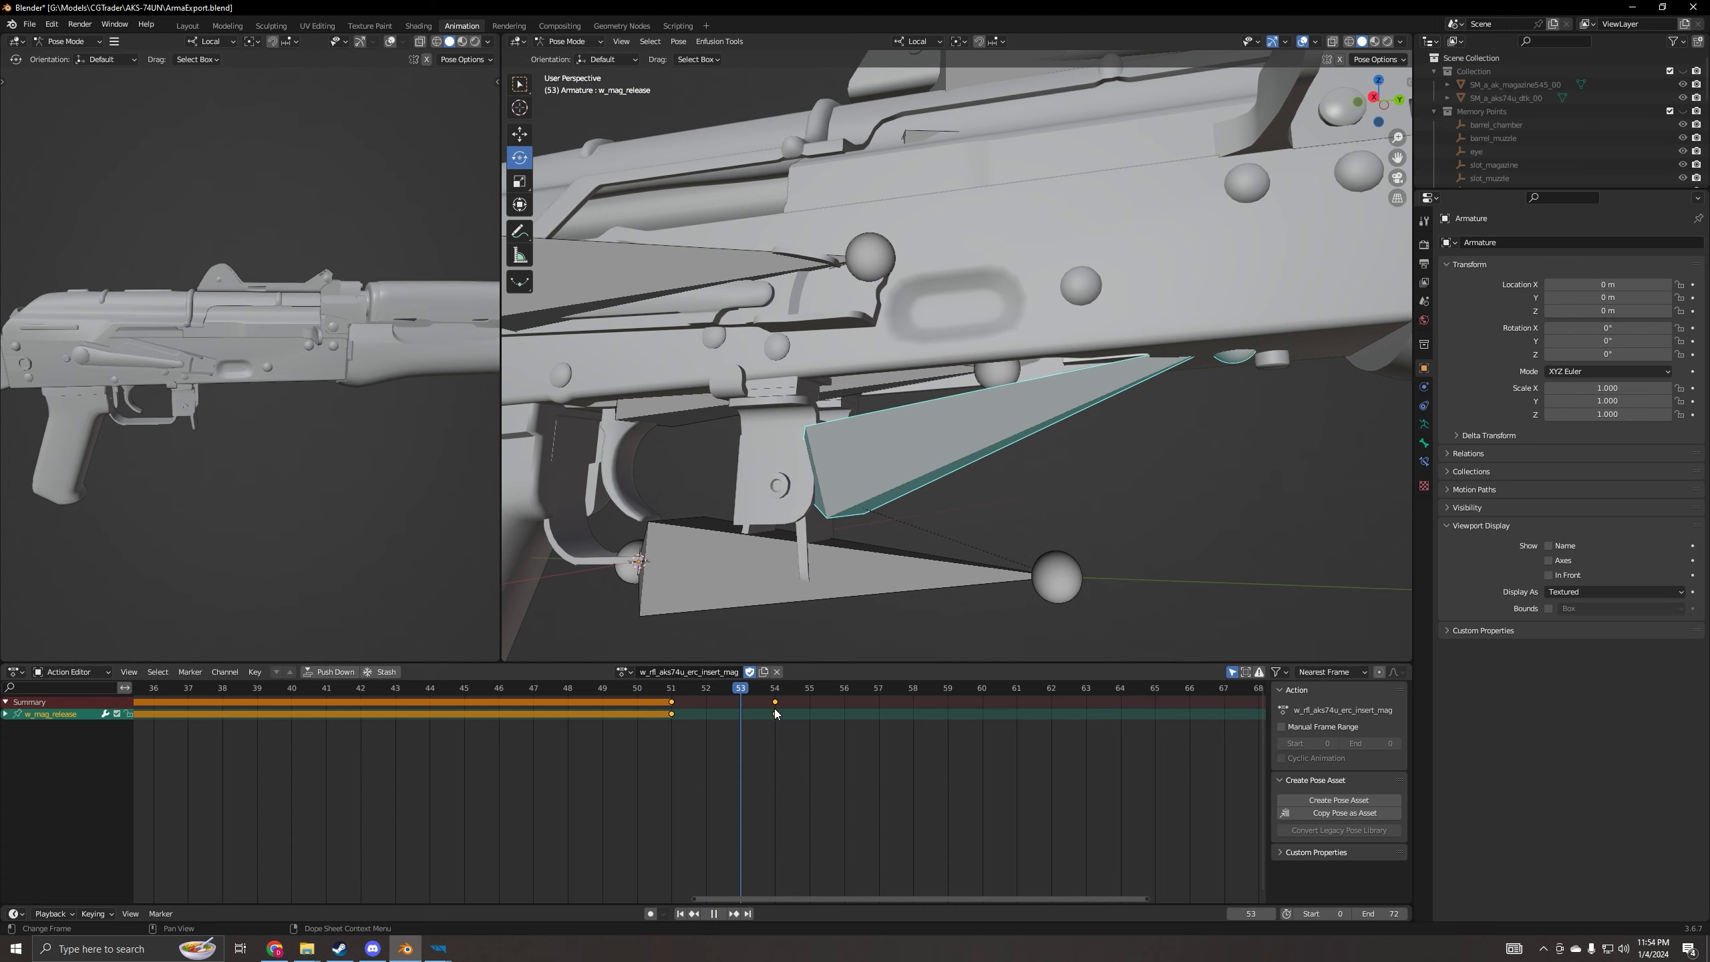
- Examine the magazine release's return motion in the AK74's Reload_InsertMag, stepping back and forth through frames 52 to 57 in the Animation Editor
{"action": "left_click", "coordinate": [439, 949]}
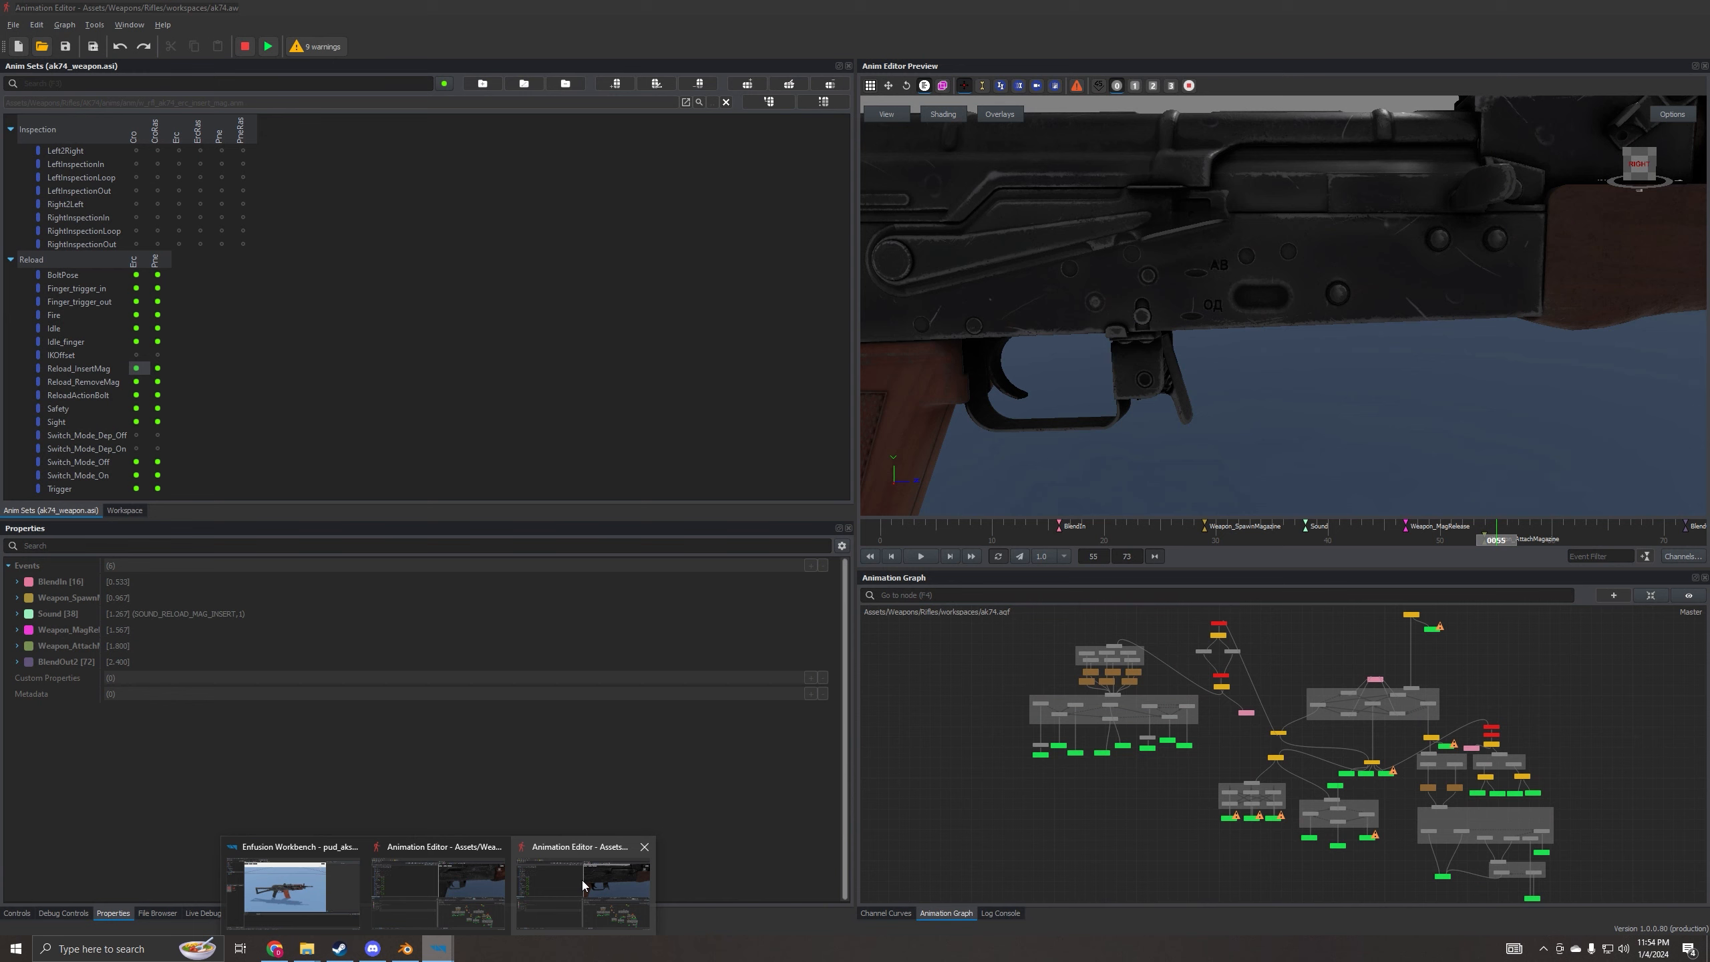
{"action": "left_click", "coordinate": [582, 880]}
{"action": "left_click", "coordinate": [891, 557]}
{"action": "left_click", "coordinate": [891, 556]}
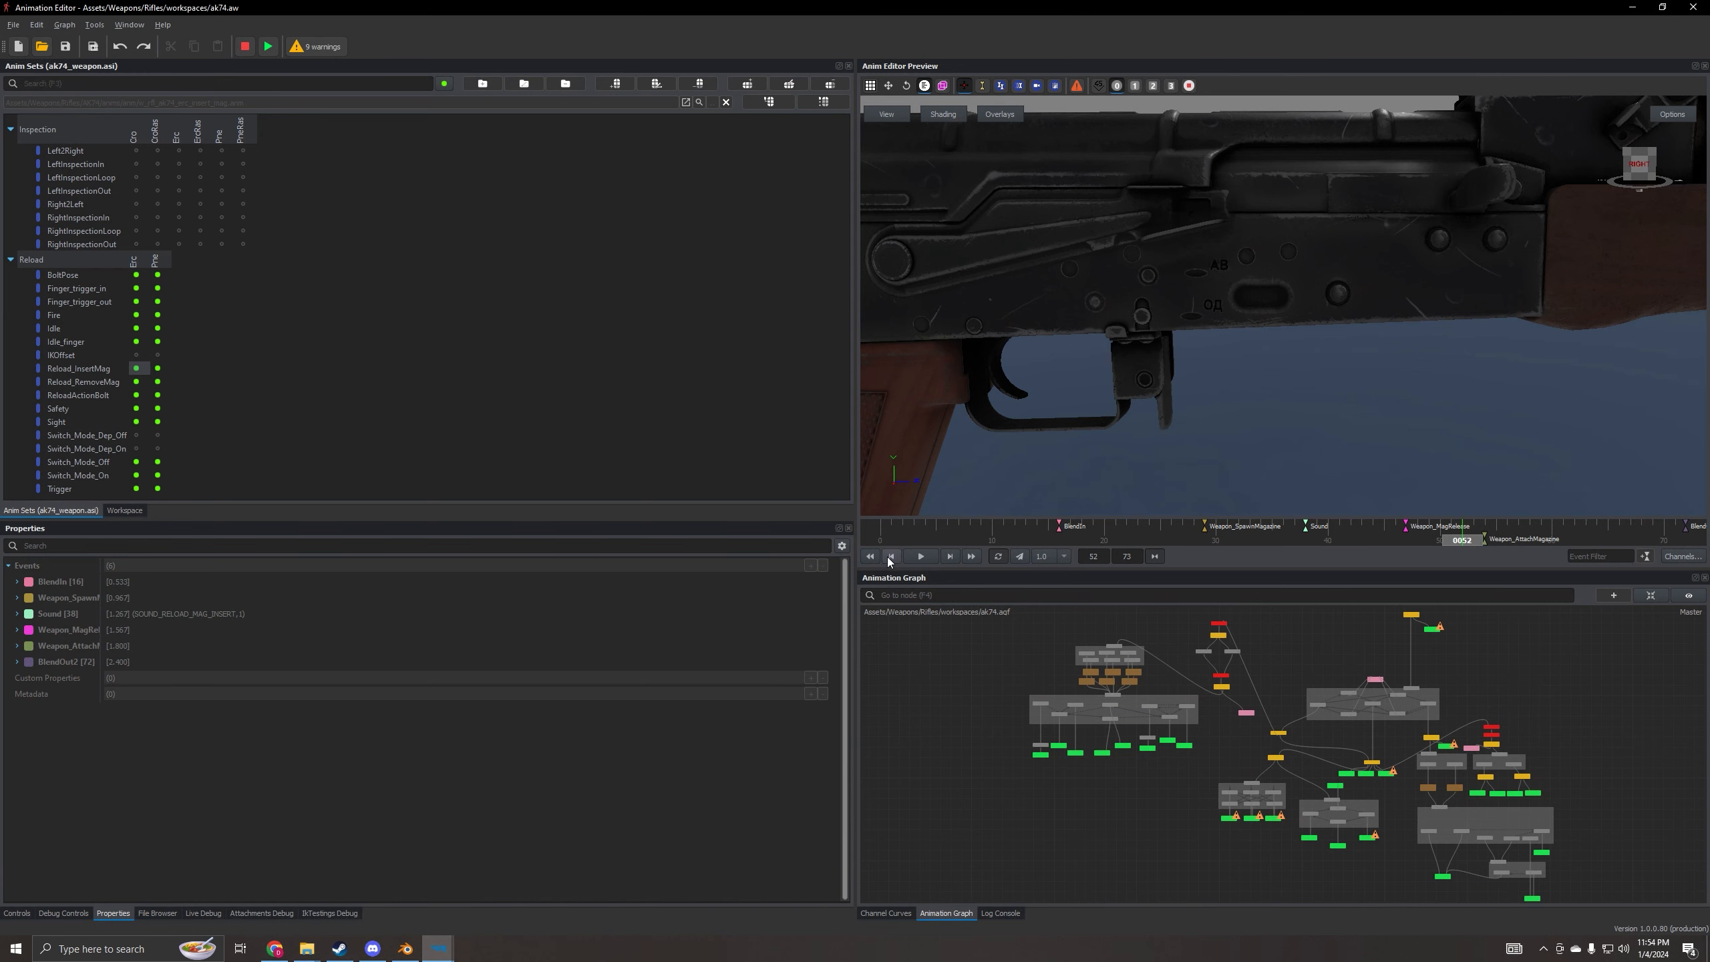
{"action": "left_click", "coordinate": [891, 557]}
{"action": "left_click", "coordinate": [891, 557]}
{"action": "left_click", "coordinate": [950, 556]}
{"action": "left_click", "coordinate": [950, 556]}
{"action": "left_click", "coordinate": [950, 557]}
{"action": "left_click", "coordinate": [950, 556]}
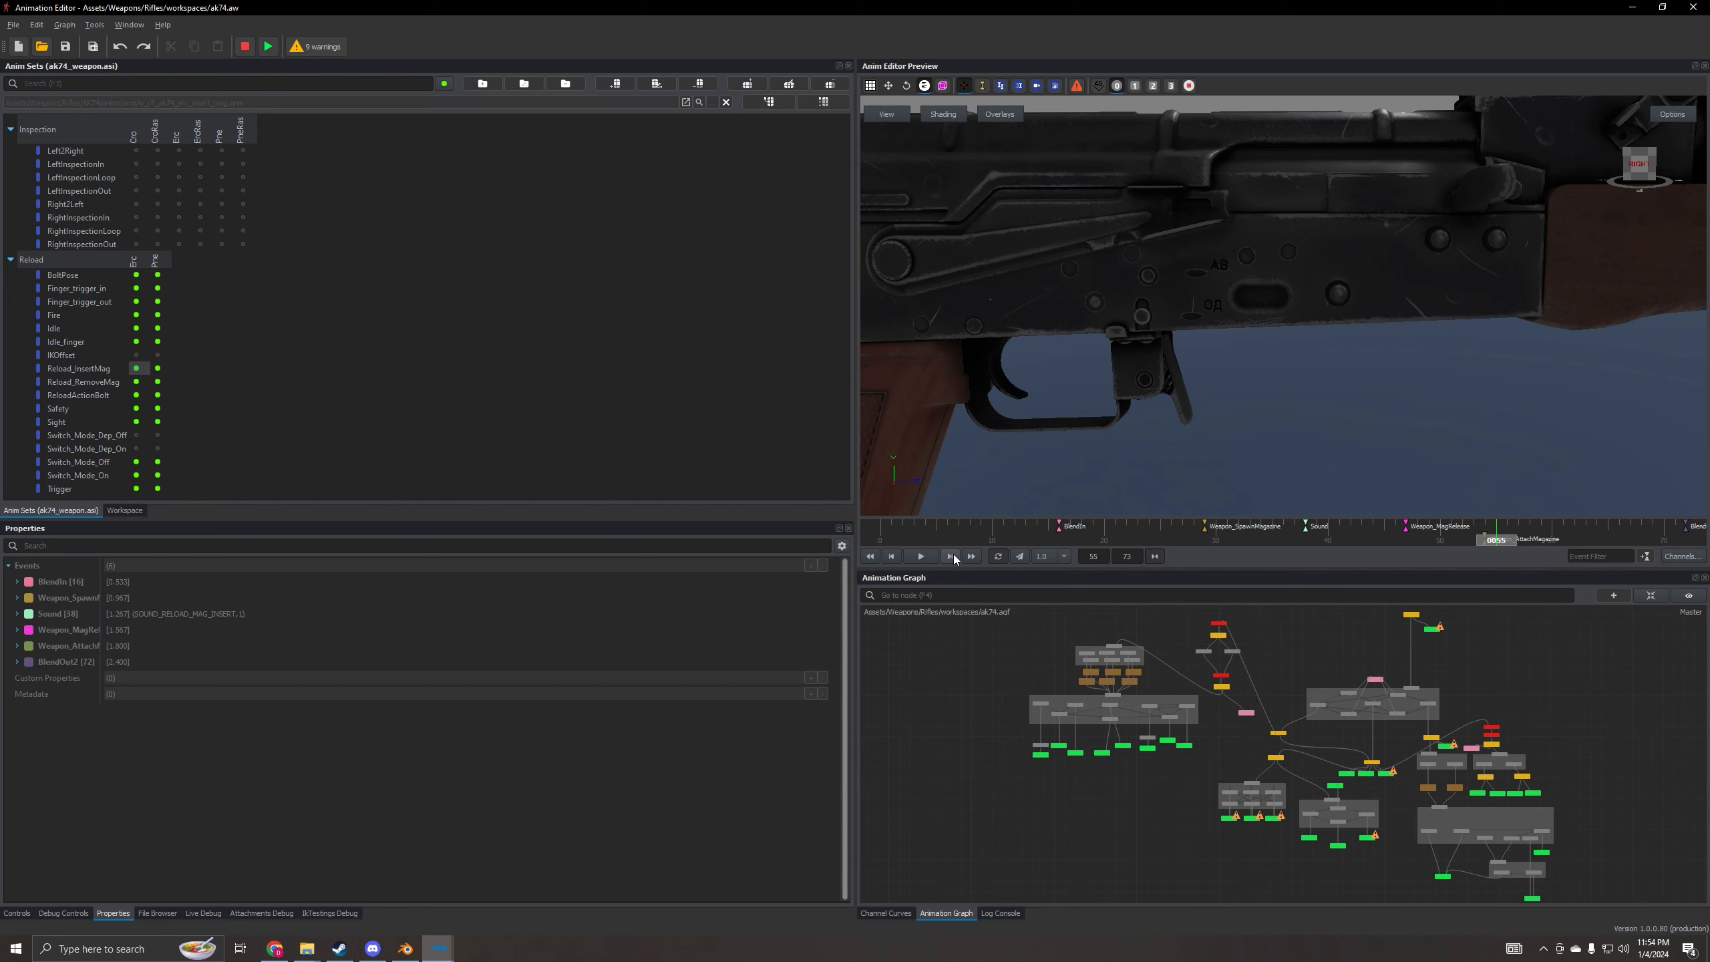
{"action": "left_click", "coordinate": [954, 555]}
{"action": "left_click", "coordinate": [954, 555]}
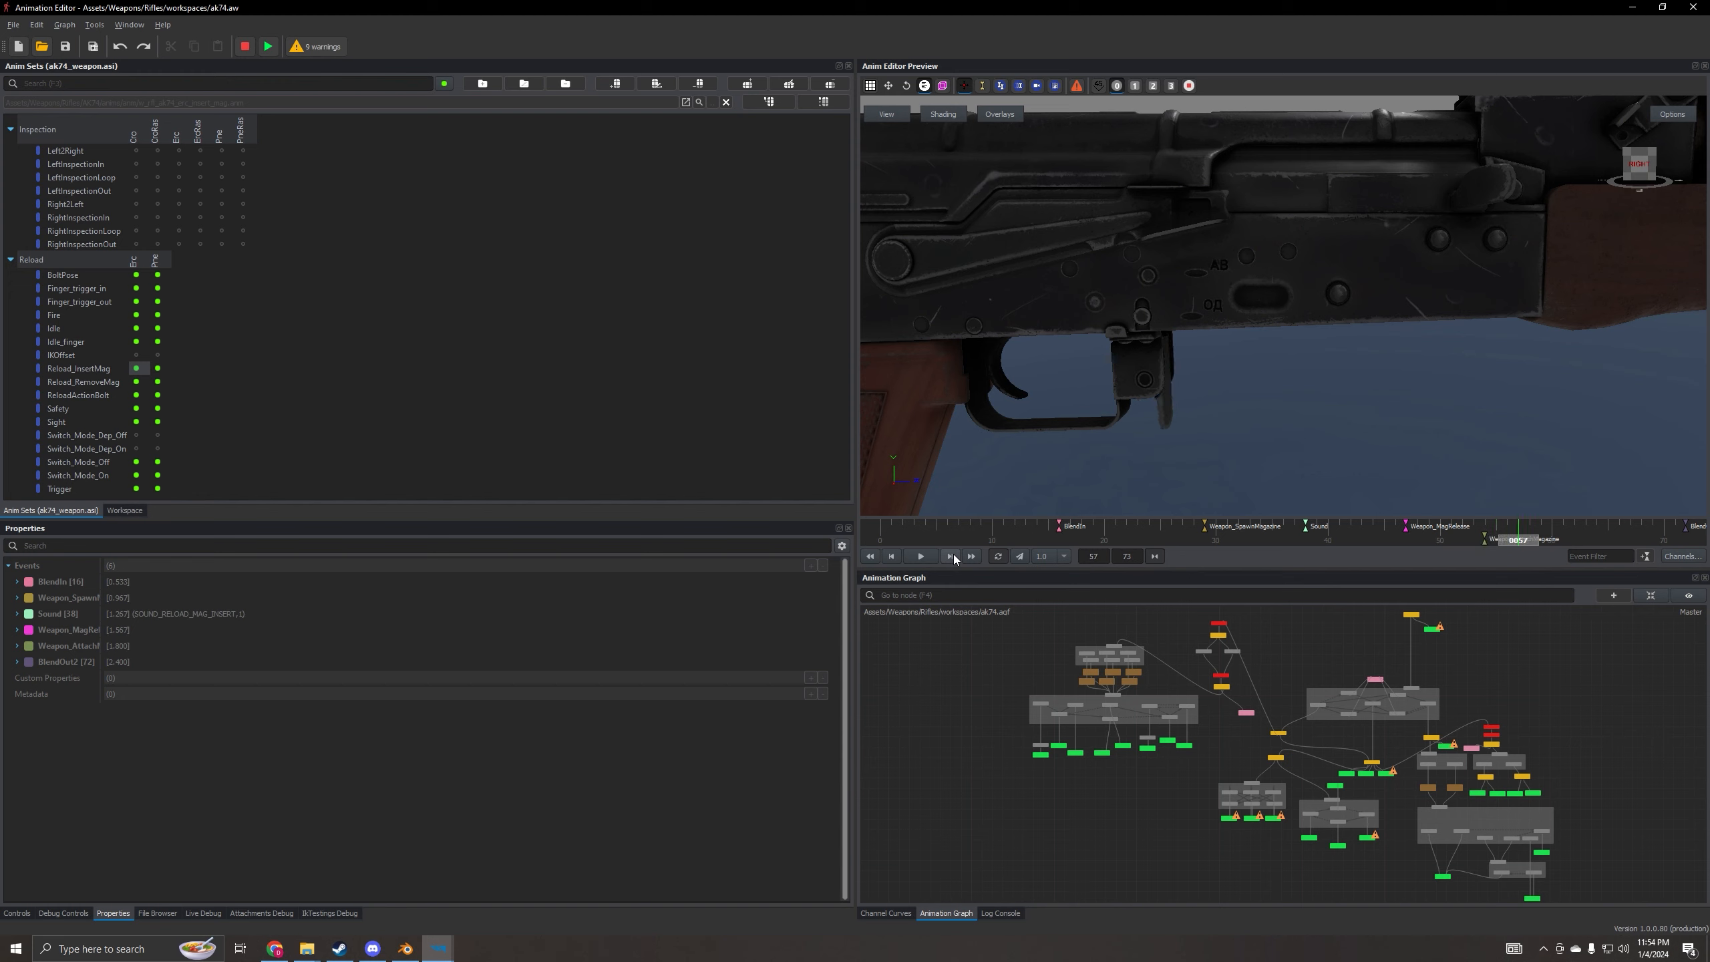
{"action": "left_click", "coordinate": [954, 555]}
{"action": "left_click", "coordinate": [895, 559]}
{"action": "left_click", "coordinate": [895, 558]}
{"action": "left_click", "coordinate": [895, 559]}
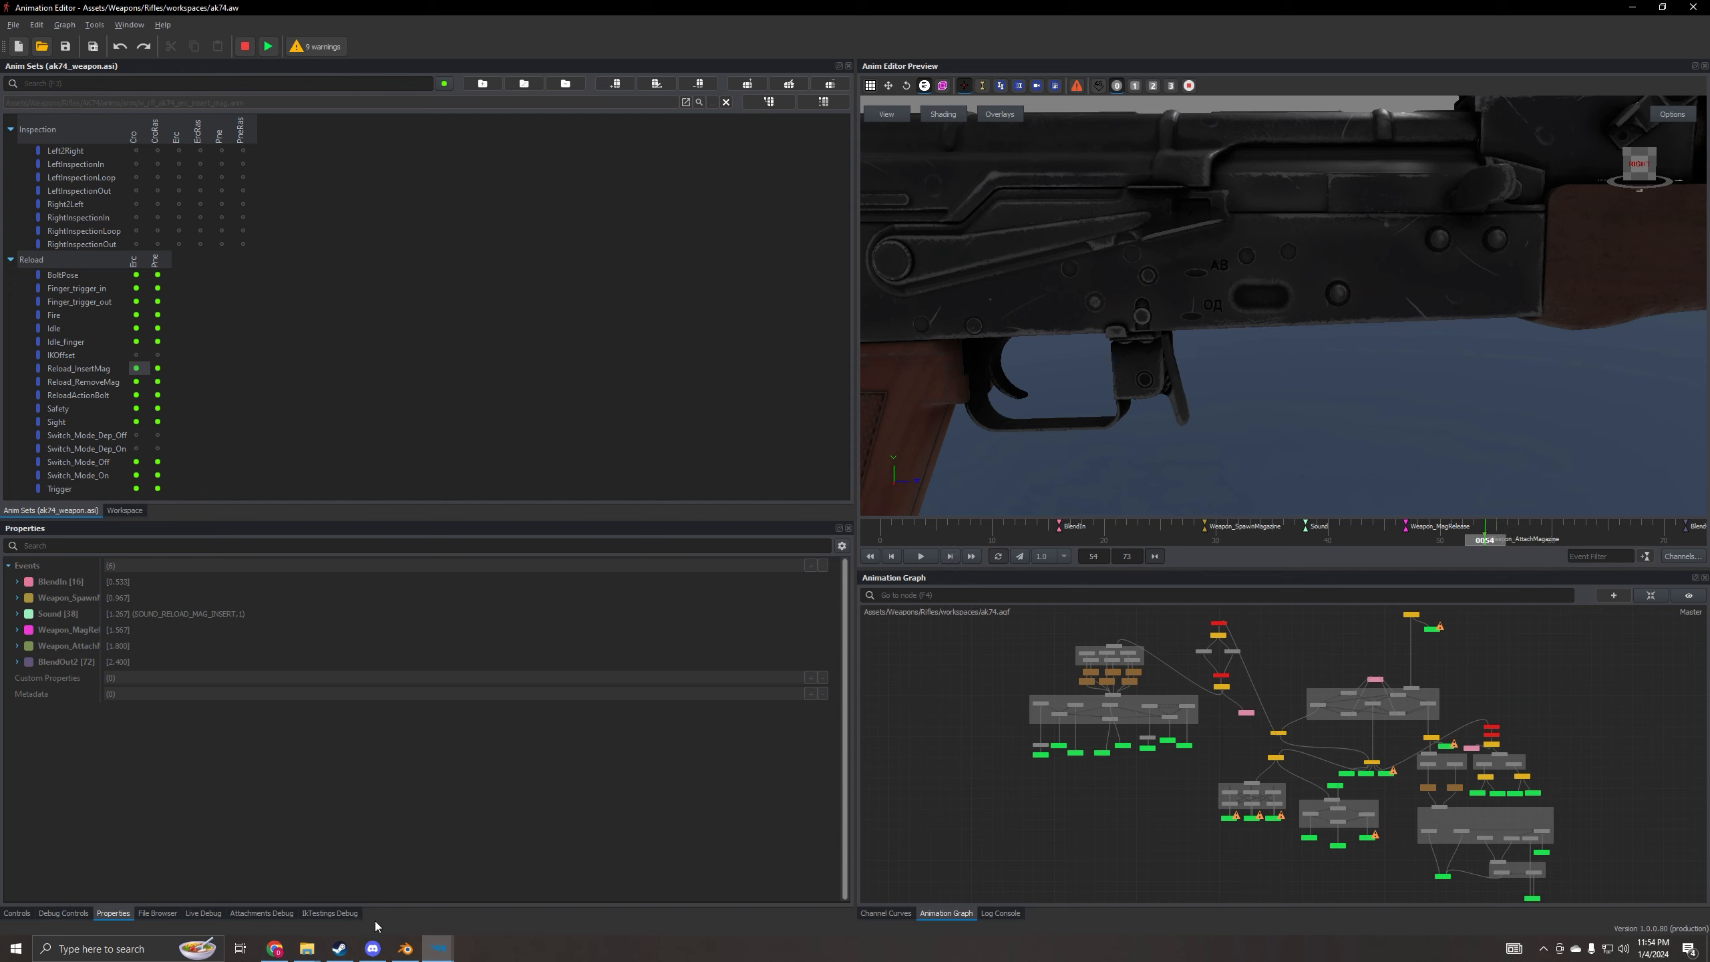
- Return to Blender, clear the w_mag_release bone's transform at frame 56 and keyframe the pose
{"action": "key", "text": "alt+Tab"}
{"action": "left_click_drag", "start_coordinate": [769, 693], "coordinate": [843, 693]}
{"action": "left_click", "coordinate": [678, 41]}
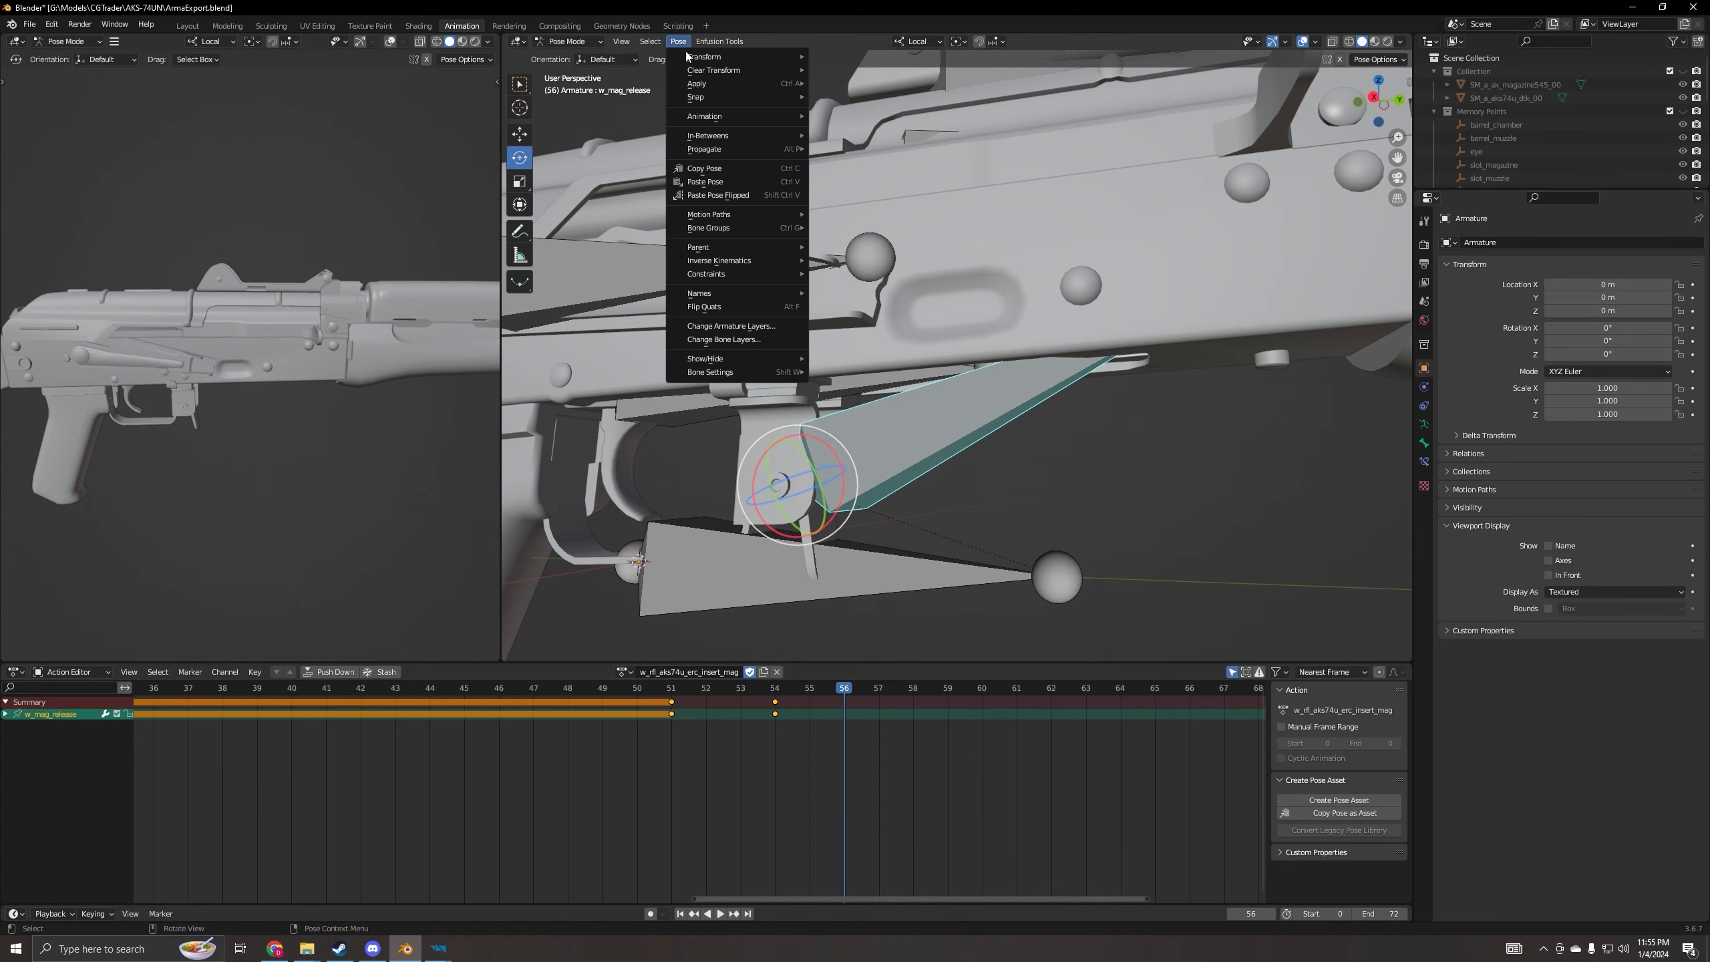
{"action": "mouse_move", "coordinate": [710, 70]}
{"action": "left_click", "coordinate": [835, 70]}
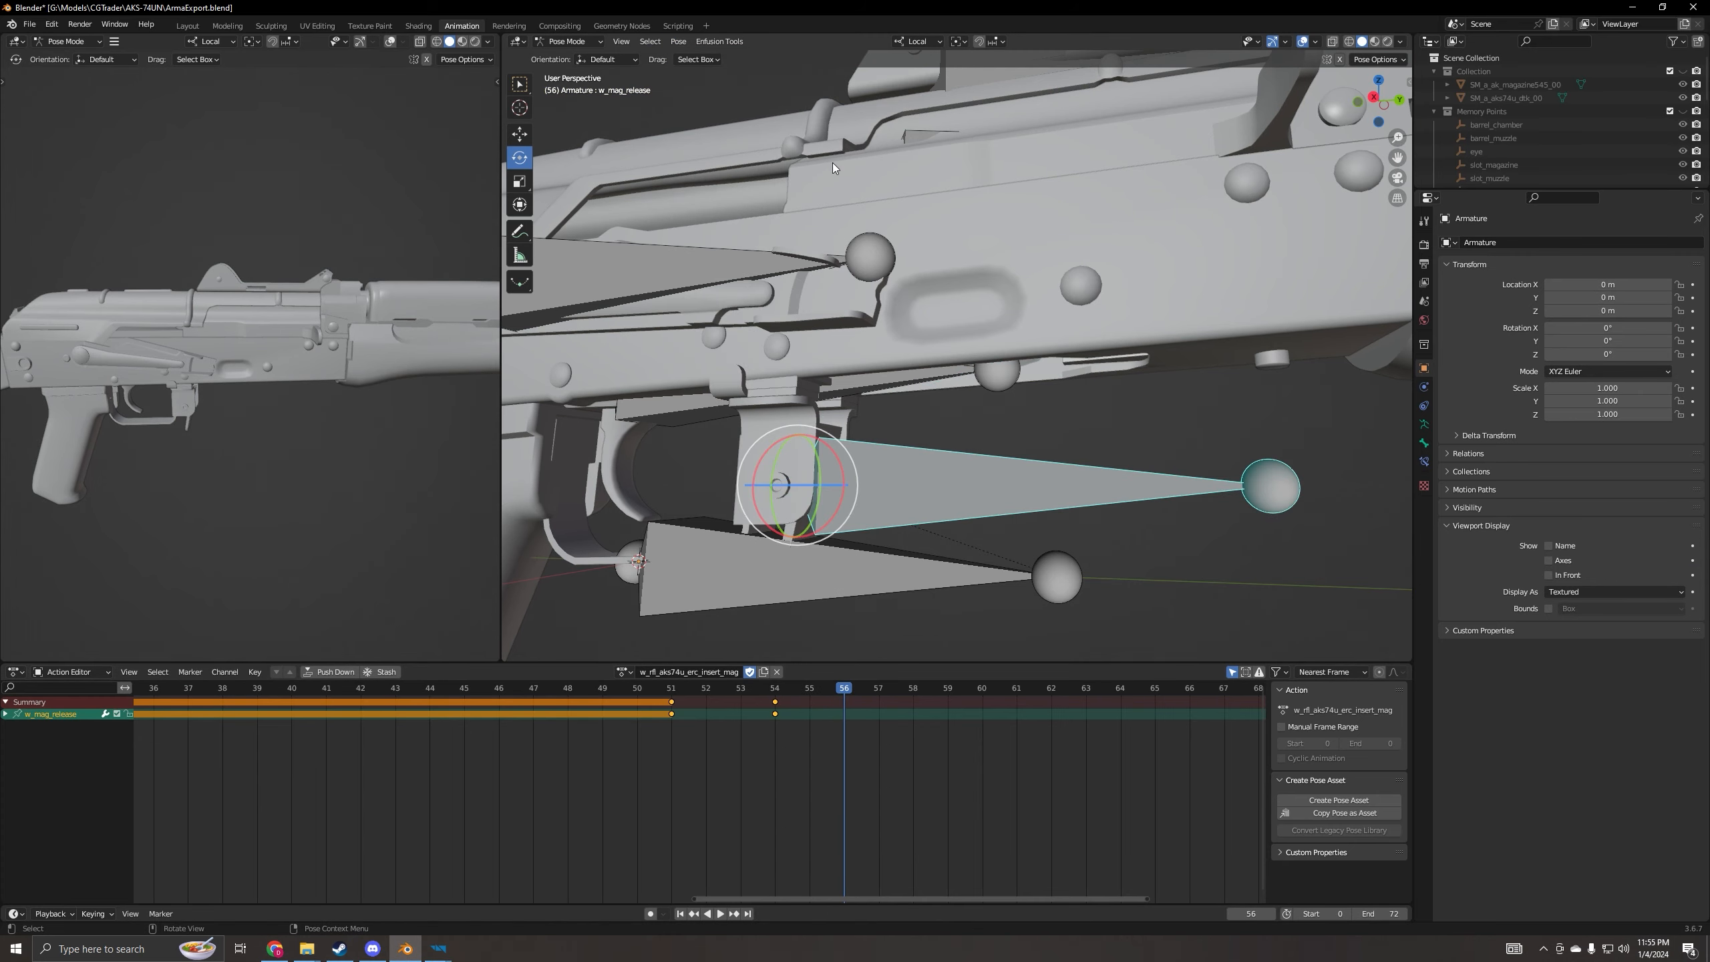
{"action": "key", "text": "i"}
{"action": "left_click", "coordinate": [966, 482]}
- Keyframe the w_mag_release bone at the animation's end frame, 72
{"action": "scroll", "coordinate": [873, 743], "scroll_direction": "down", "scroll_amount": 3}
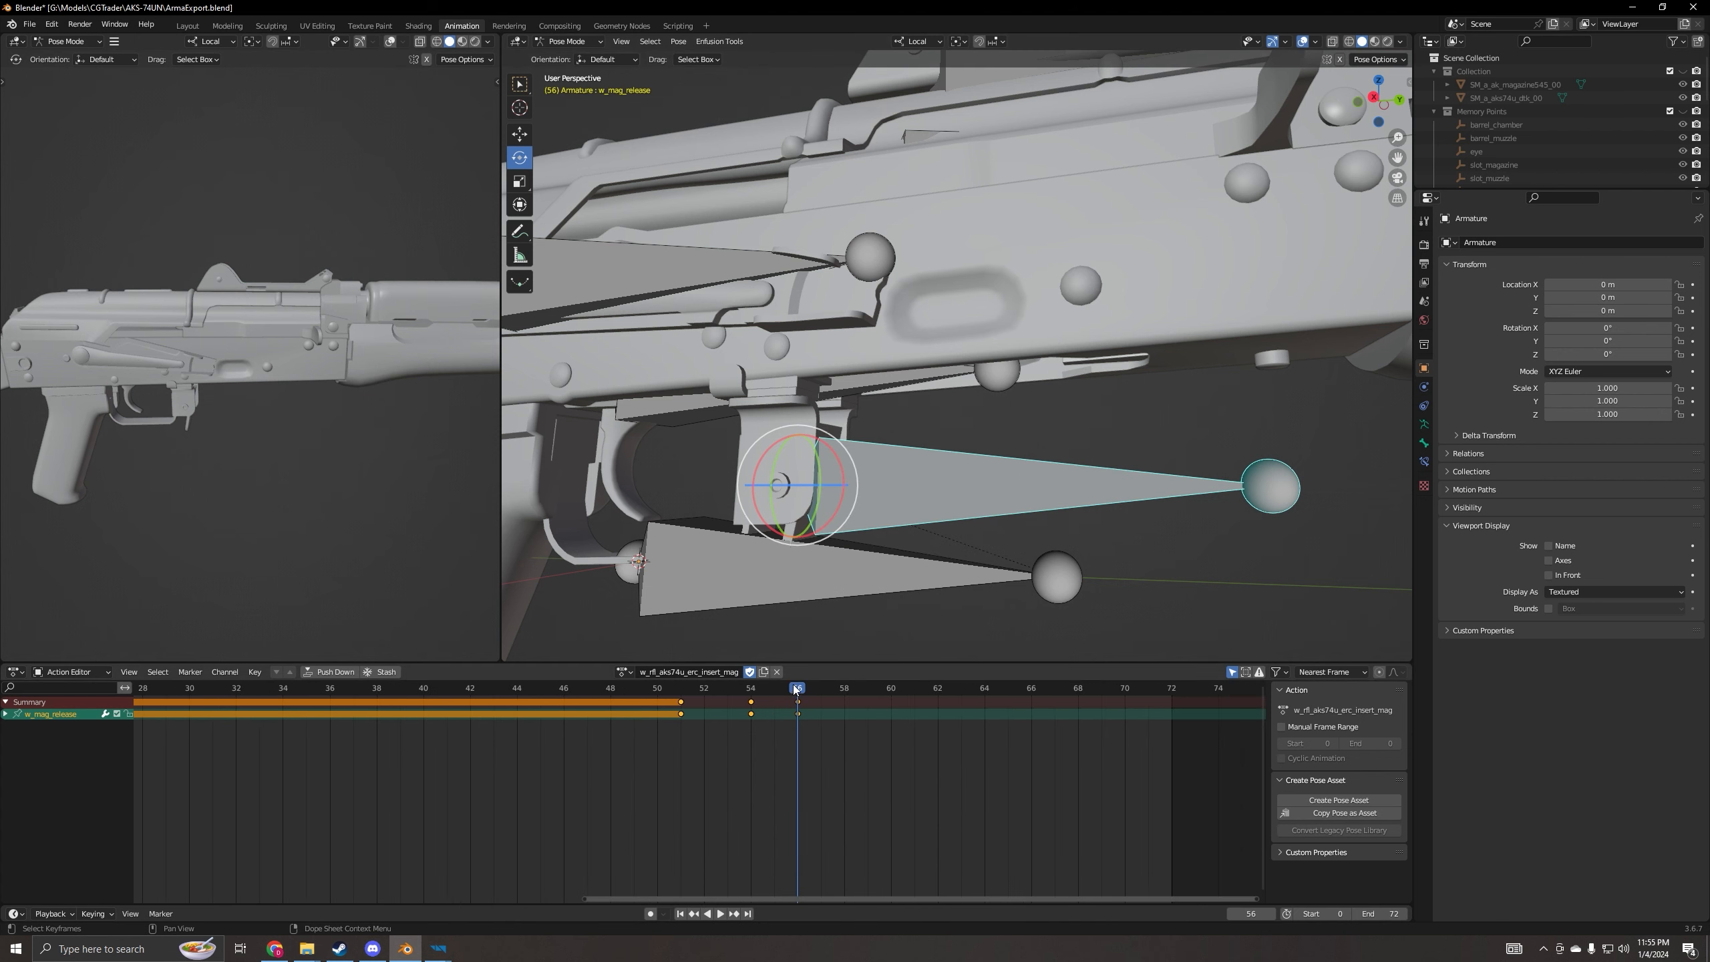
{"action": "left_click_drag", "start_coordinate": [796, 689], "coordinate": [1171, 706]}
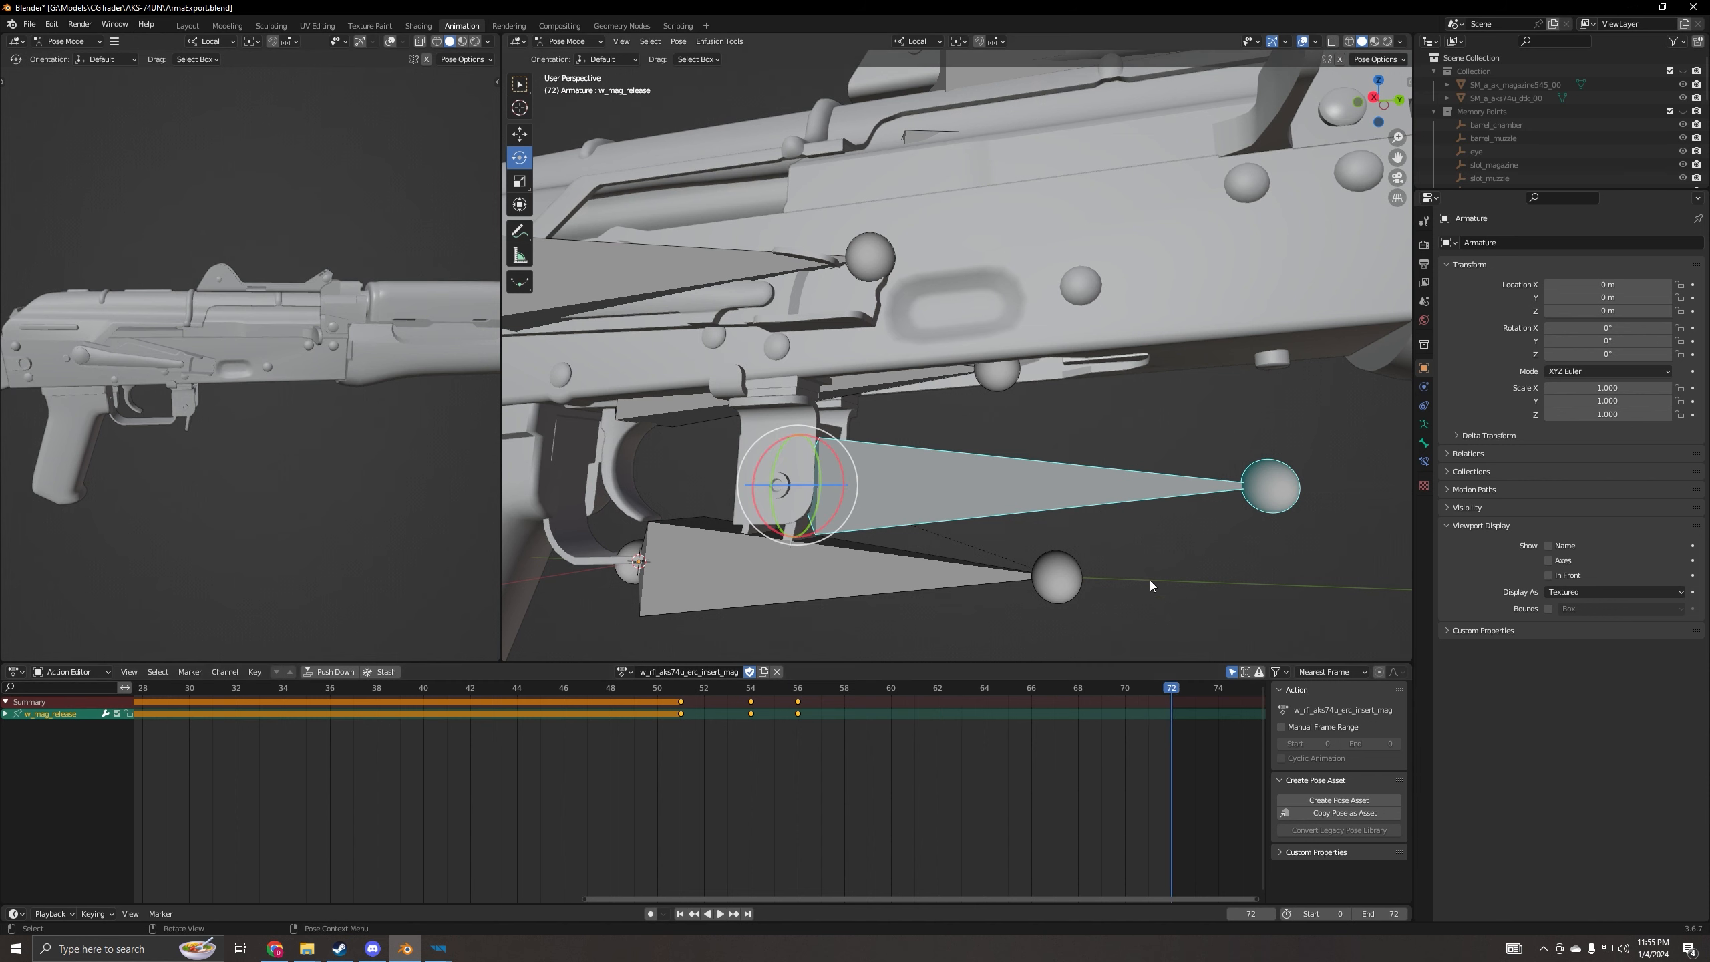
{"action": "key", "text": "i"}
{"action": "left_click", "coordinate": [1143, 564]}
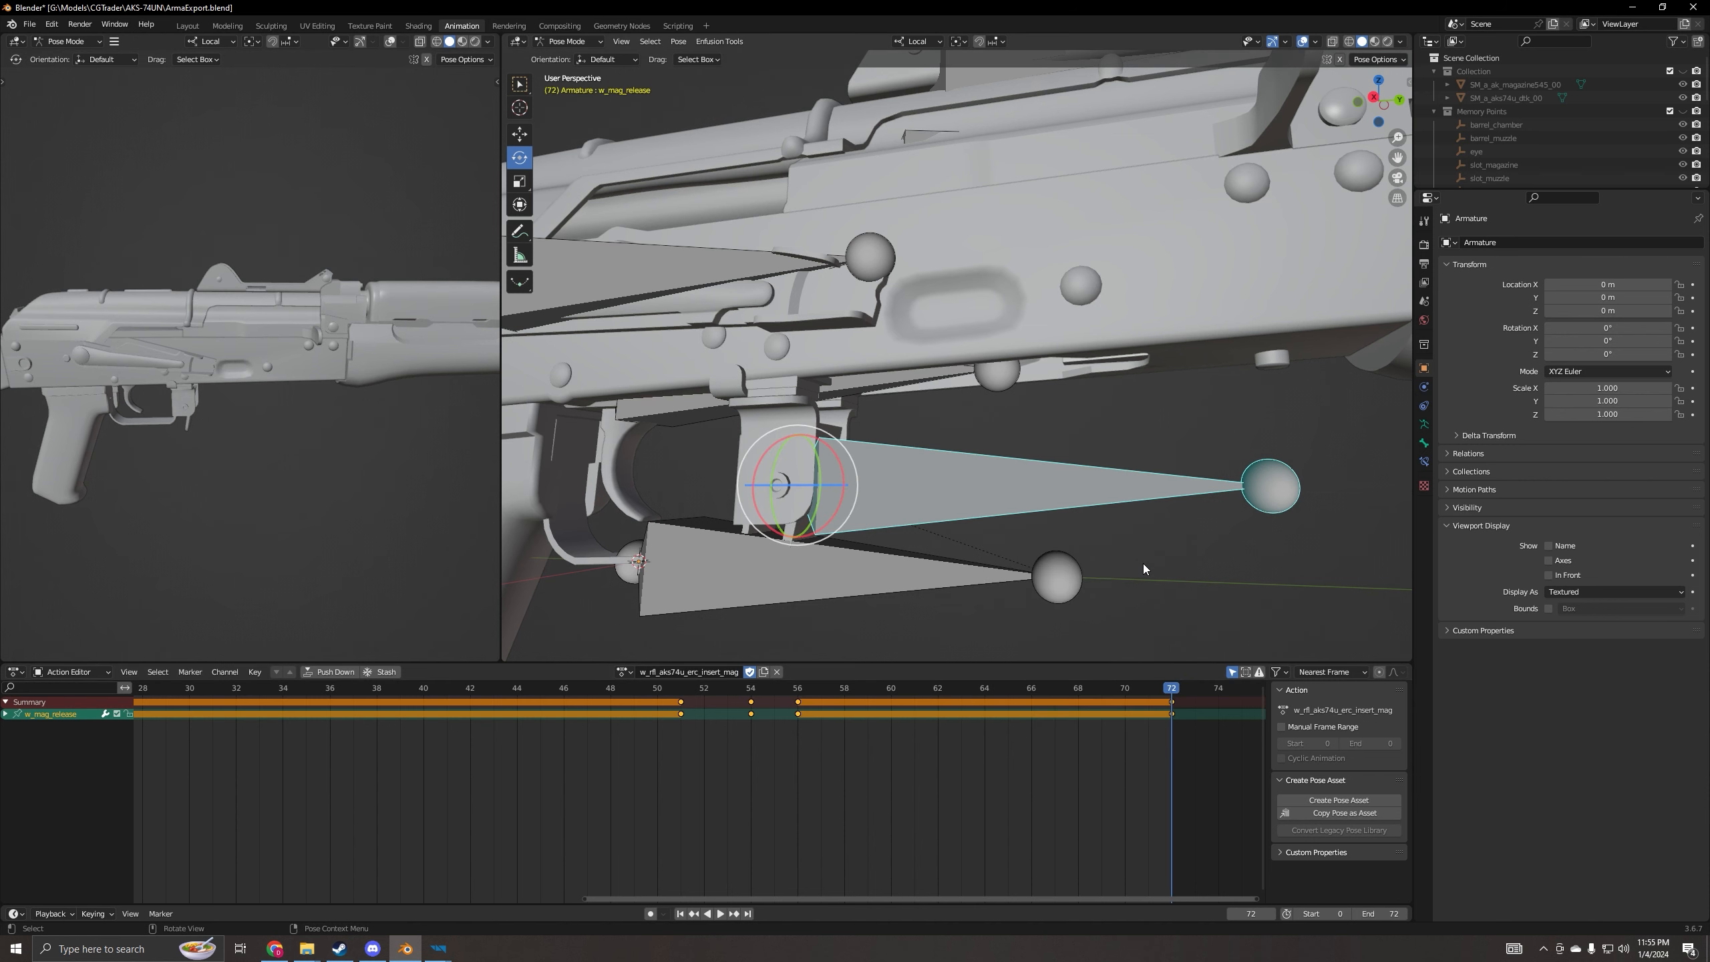
- Play back the insert magazine animation to check it and return to frame 72
{"action": "scroll", "coordinate": [981, 784], "scroll_direction": "down", "scroll_amount": 2}
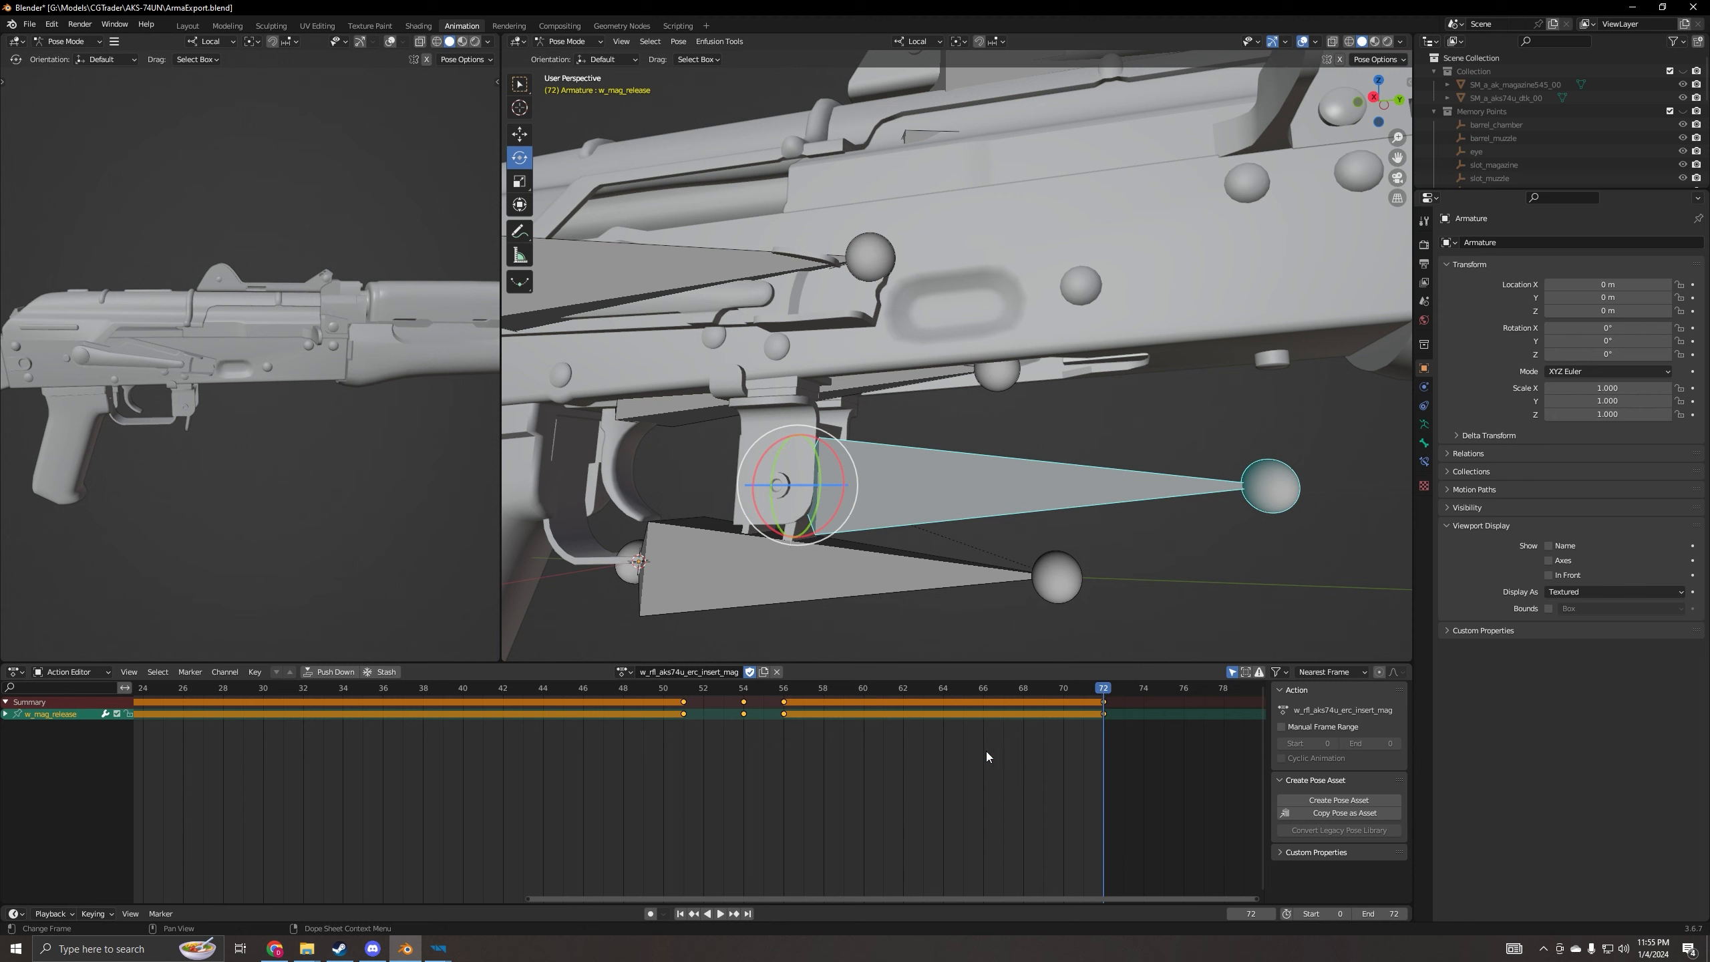
{"action": "left_click", "coordinate": [721, 914]}
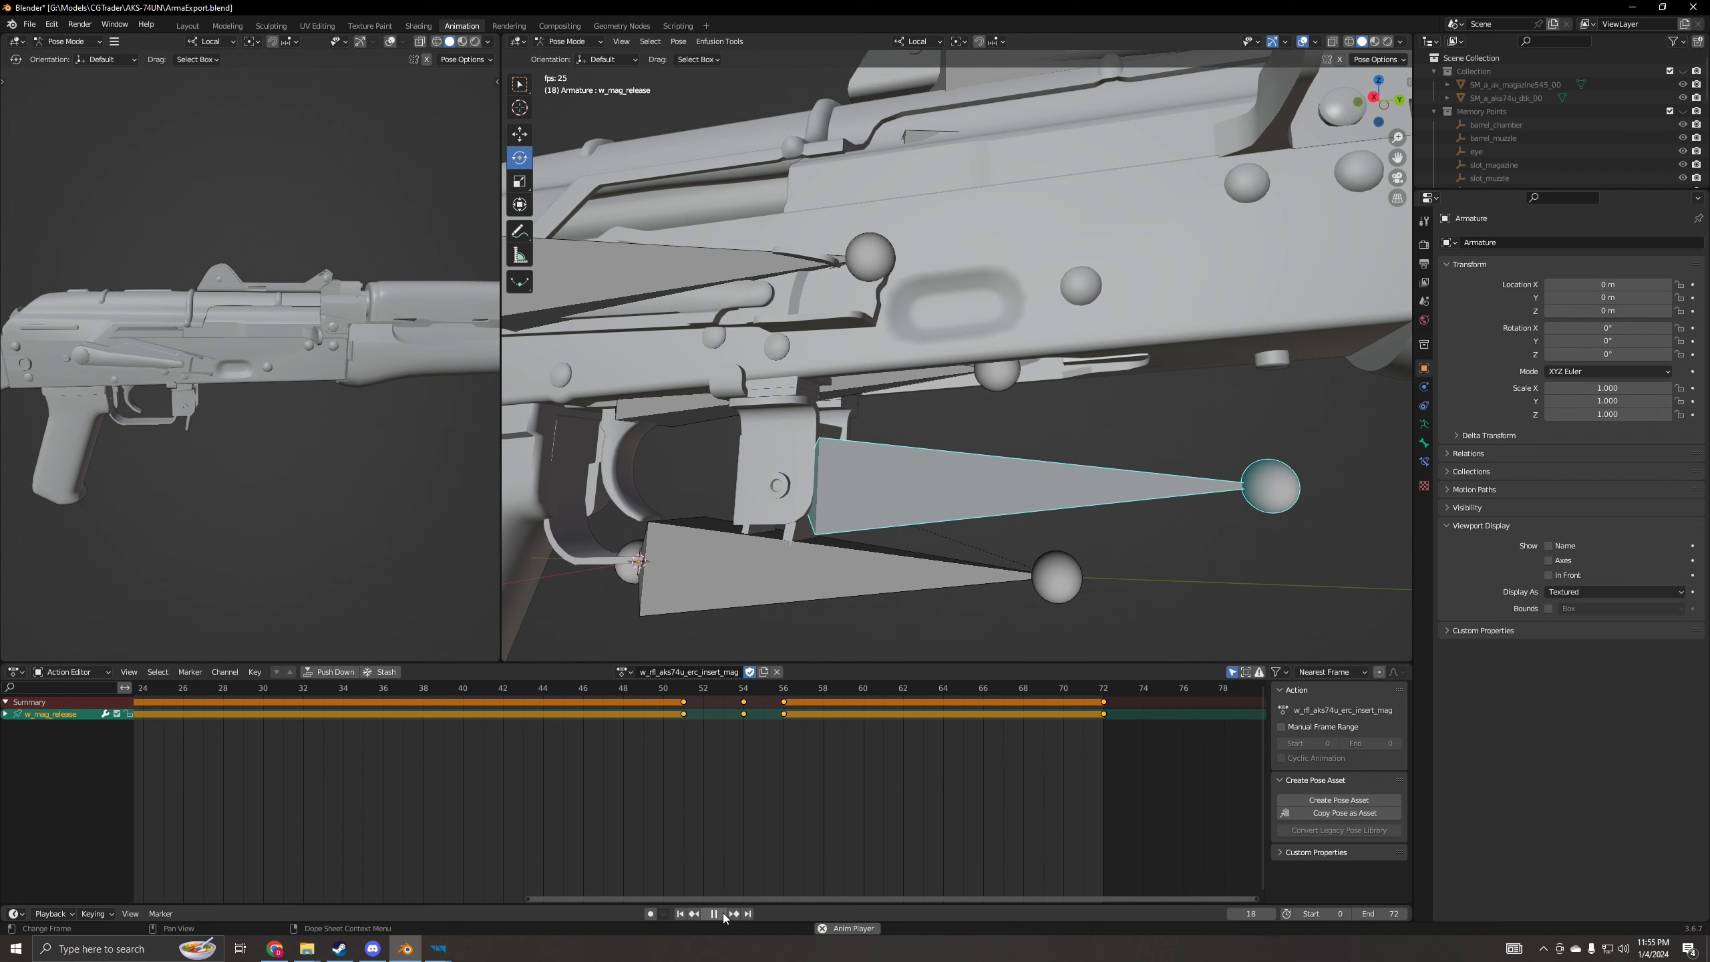
{"action": "left_click", "coordinate": [721, 913]}
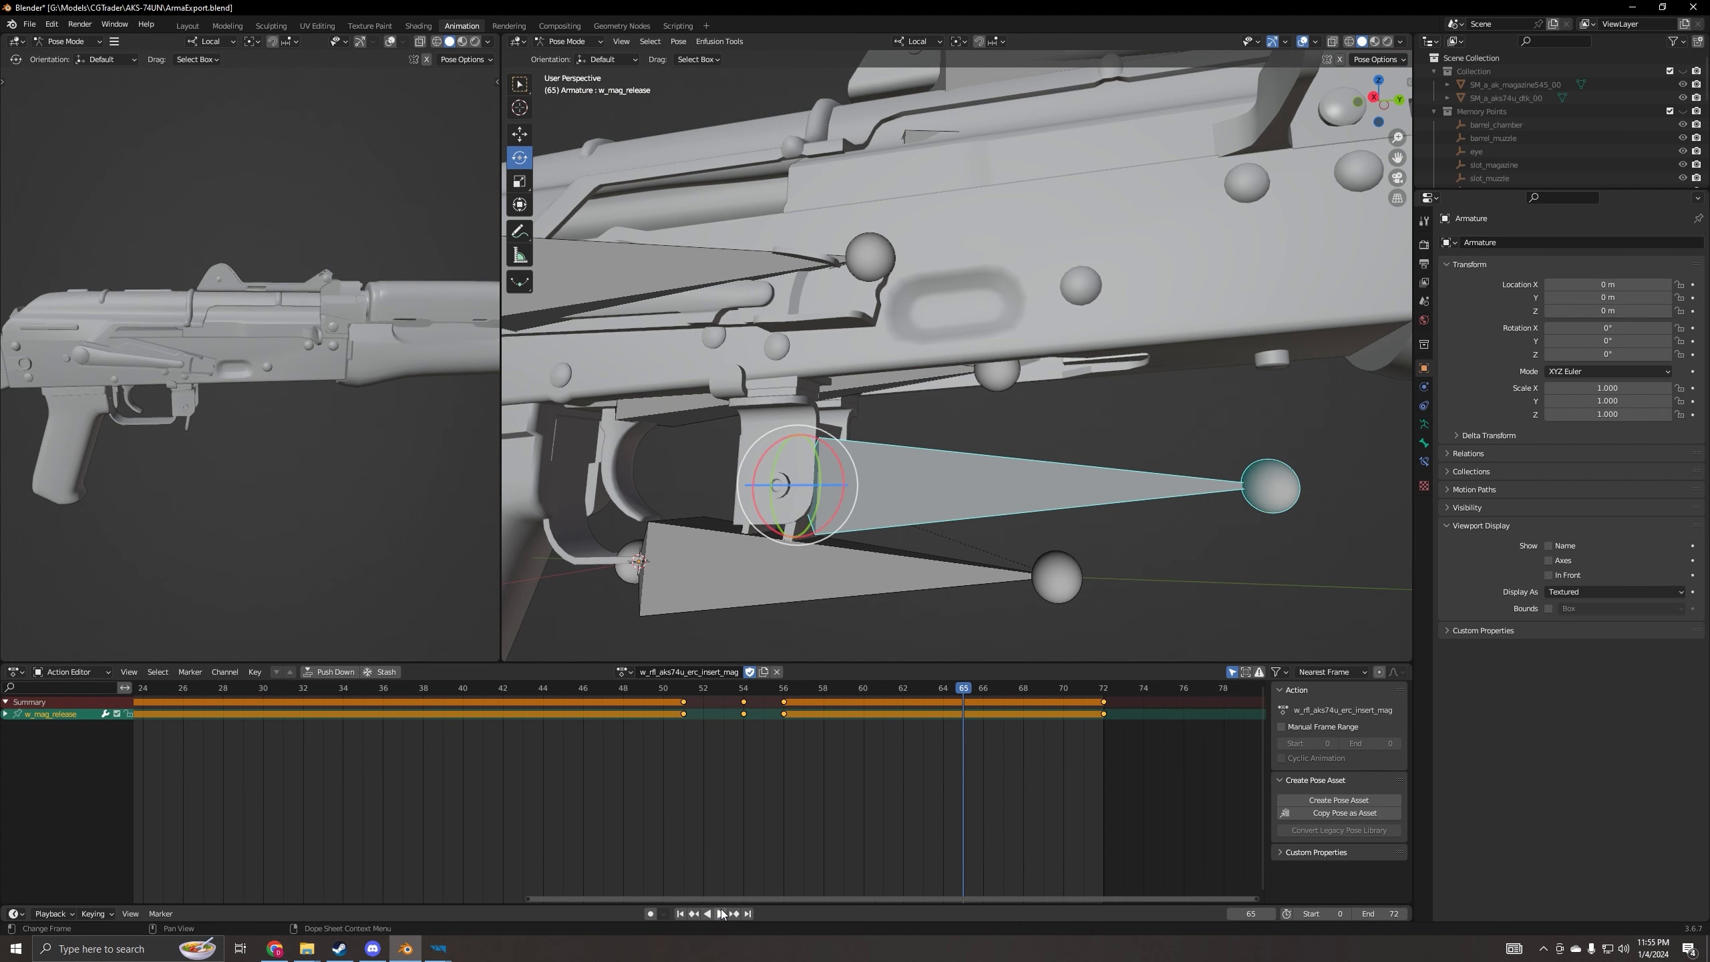
{"action": "left_click_drag", "start_coordinate": [956, 699], "coordinate": [1112, 701]}
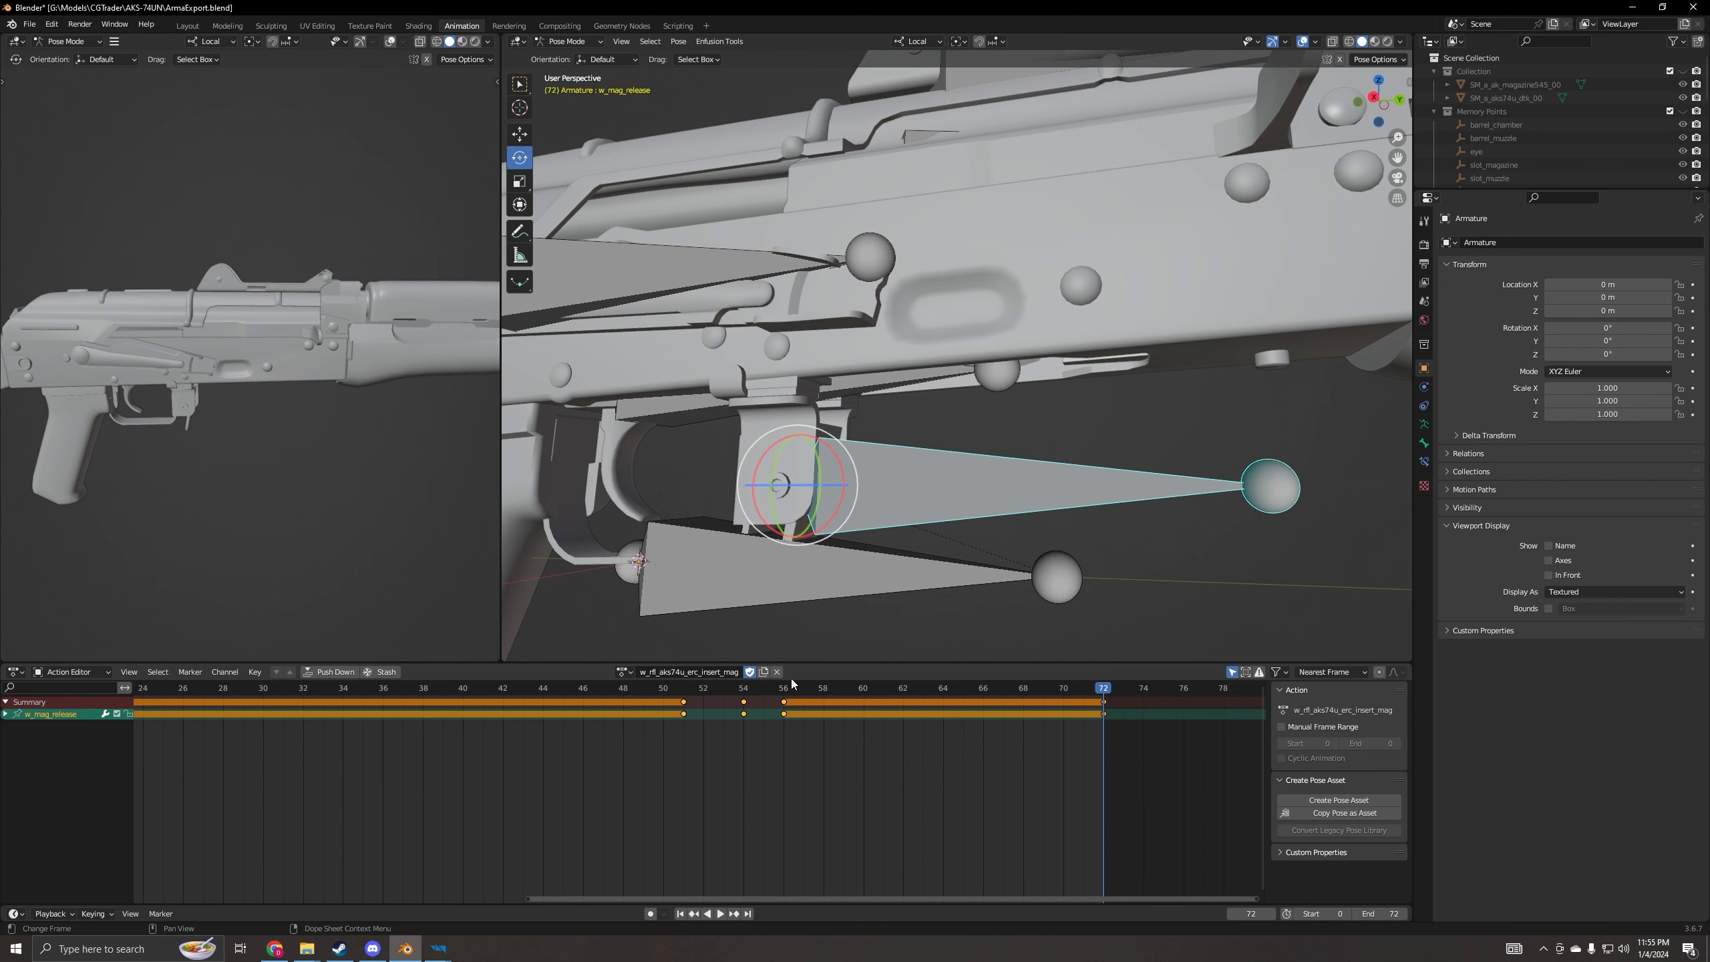
- Unlink the w_rfl_aks74u_erc_insert_mag action from the armature and go back to frame 0
{"action": "left_click", "coordinate": [777, 672]}
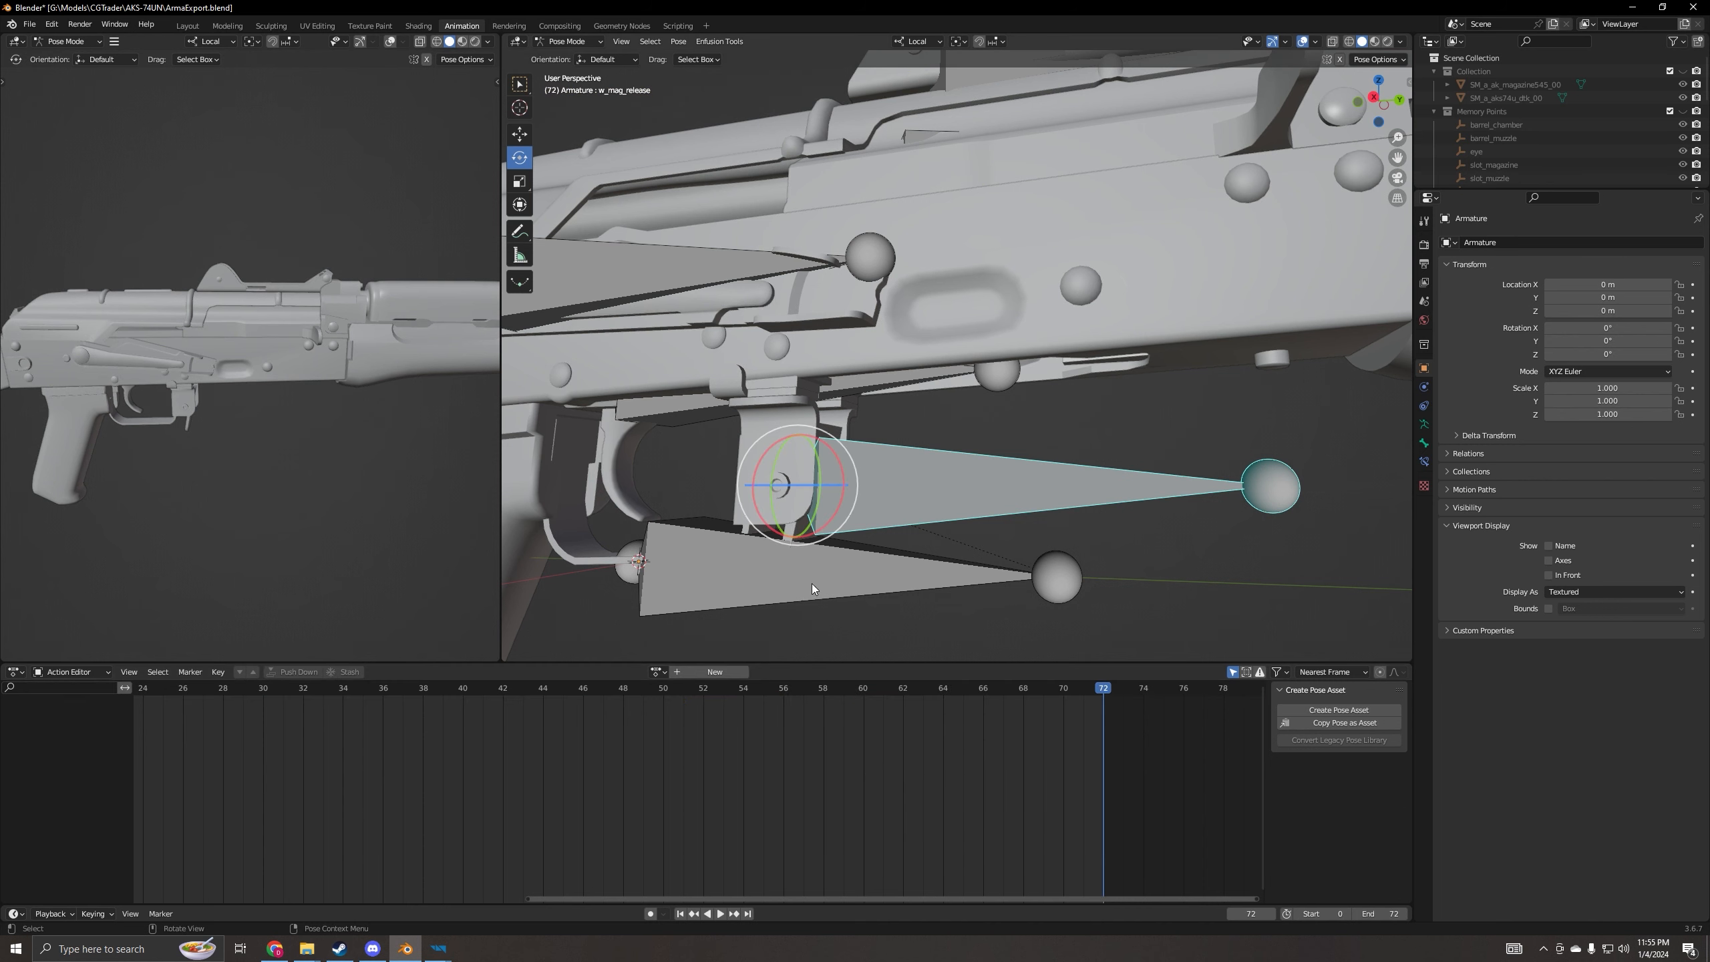
{"action": "key", "text": "space"}
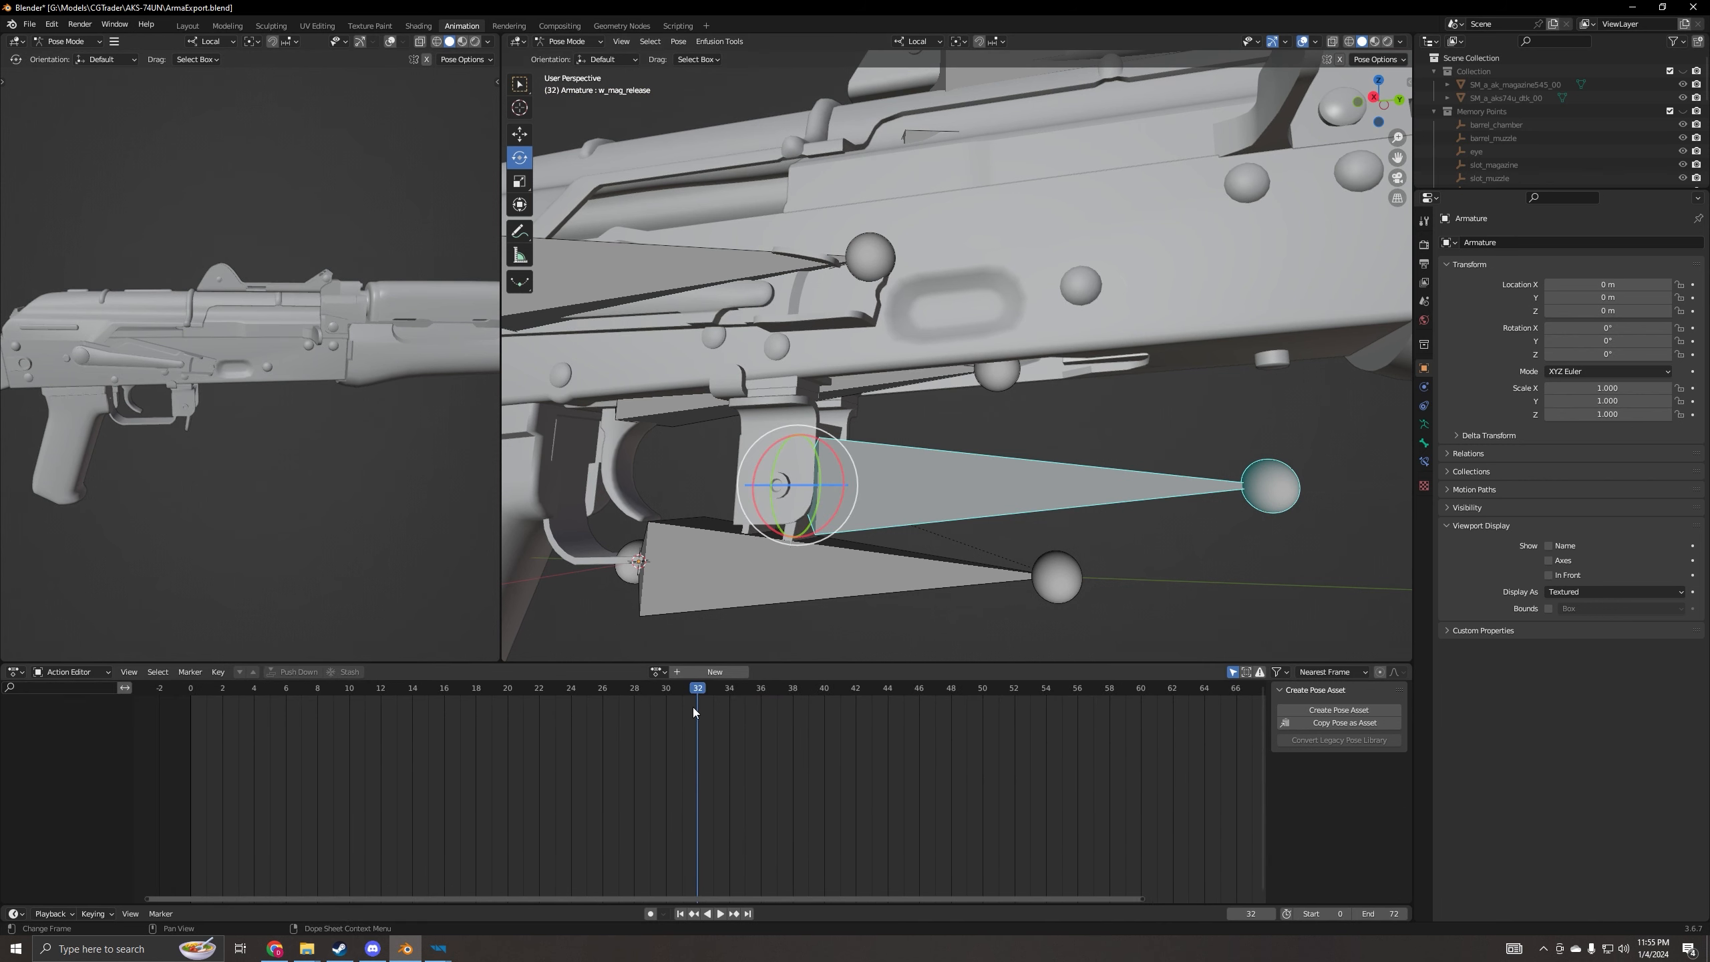
{"action": "left_click_drag", "start_coordinate": [686, 688], "coordinate": [194, 702]}
- Open the AKS-74U workspace in the Animation Editor and examine the magazine release in Reload_RemoveMag
{"action": "left_click", "coordinate": [441, 951]}
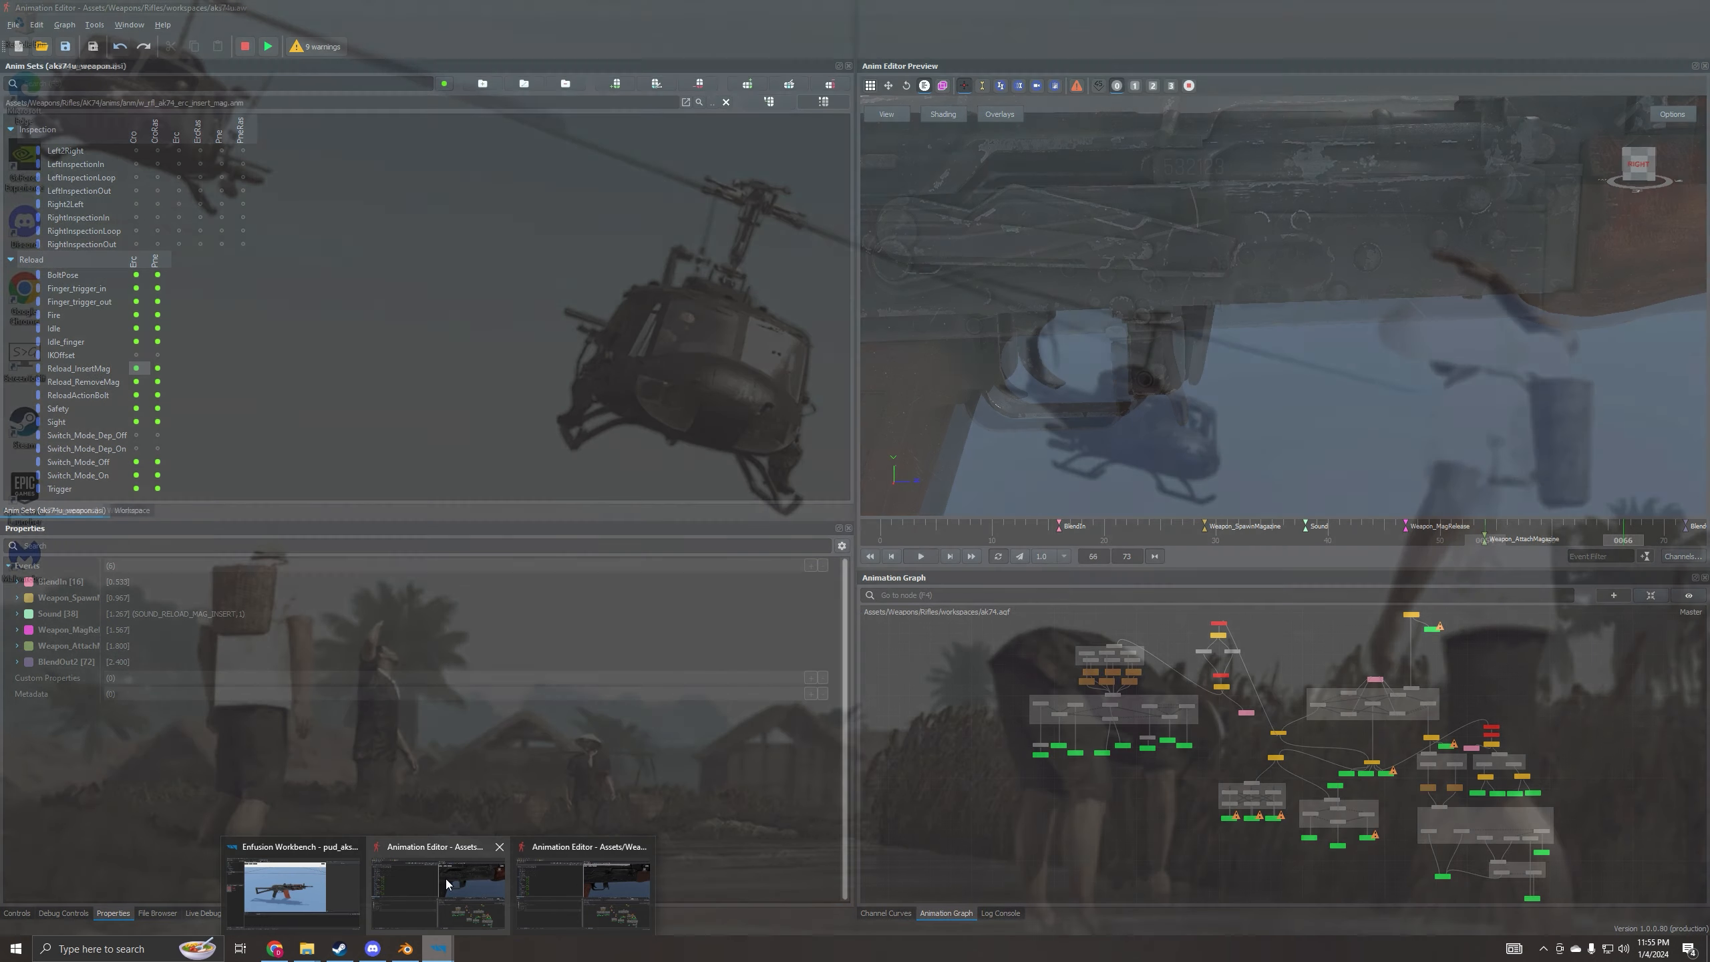
{"action": "left_click", "coordinate": [563, 883]}
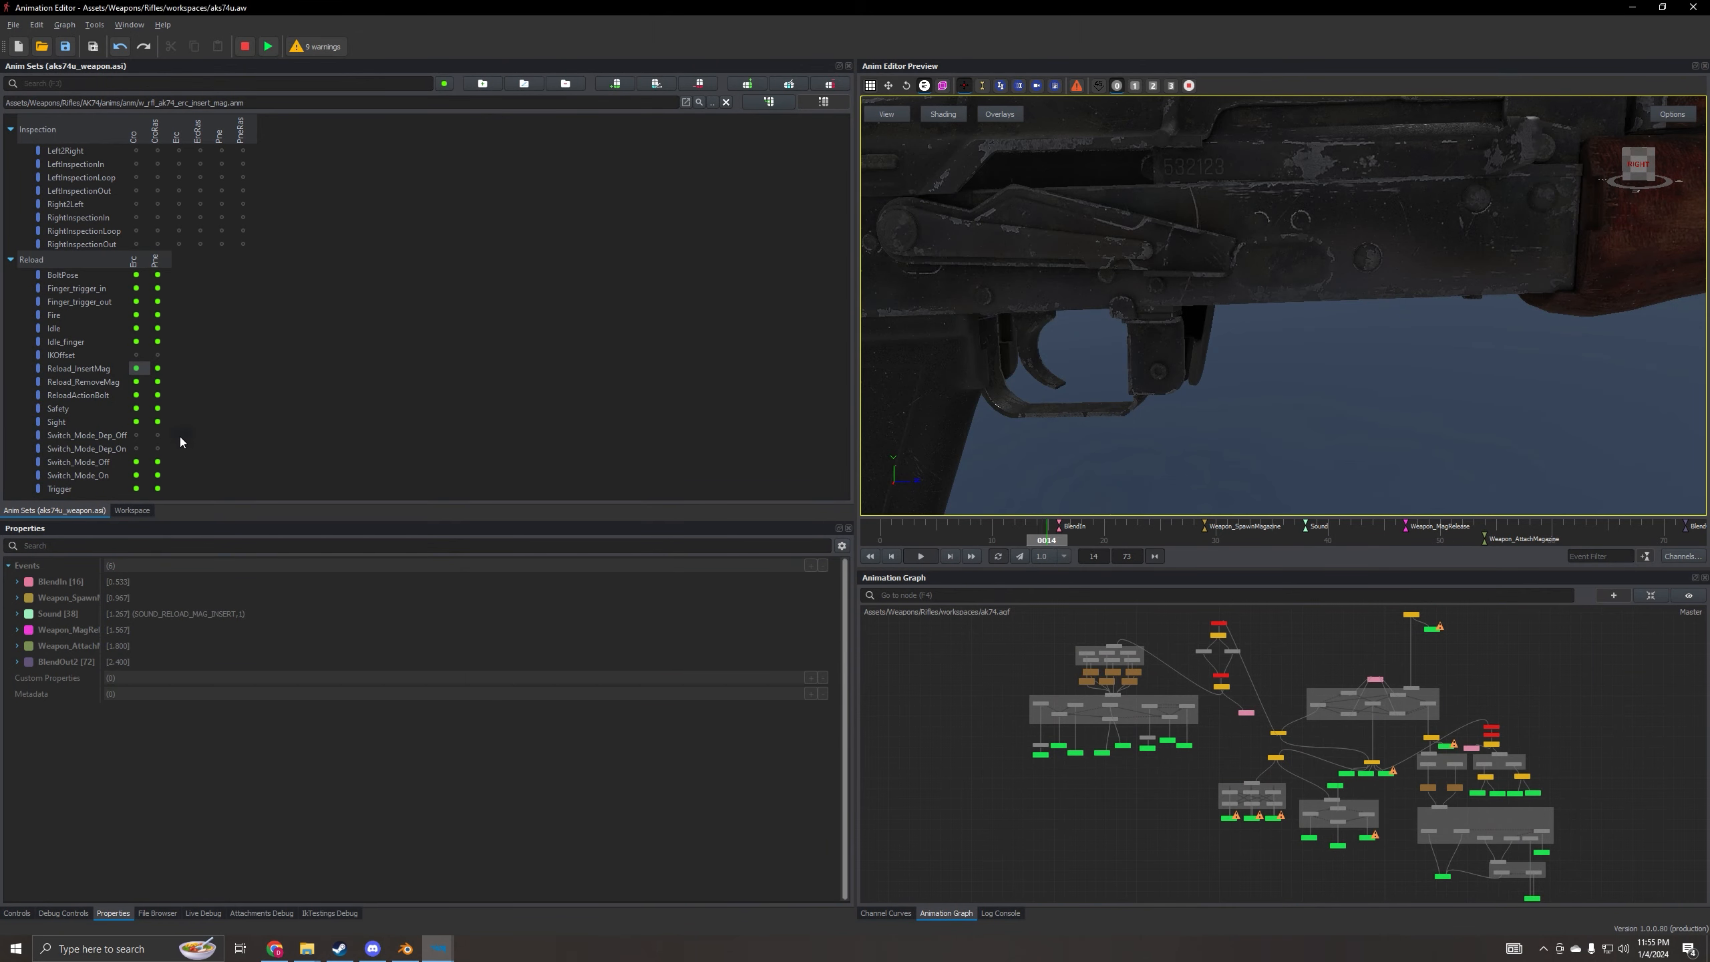
{"action": "left_click", "coordinate": [136, 382]}
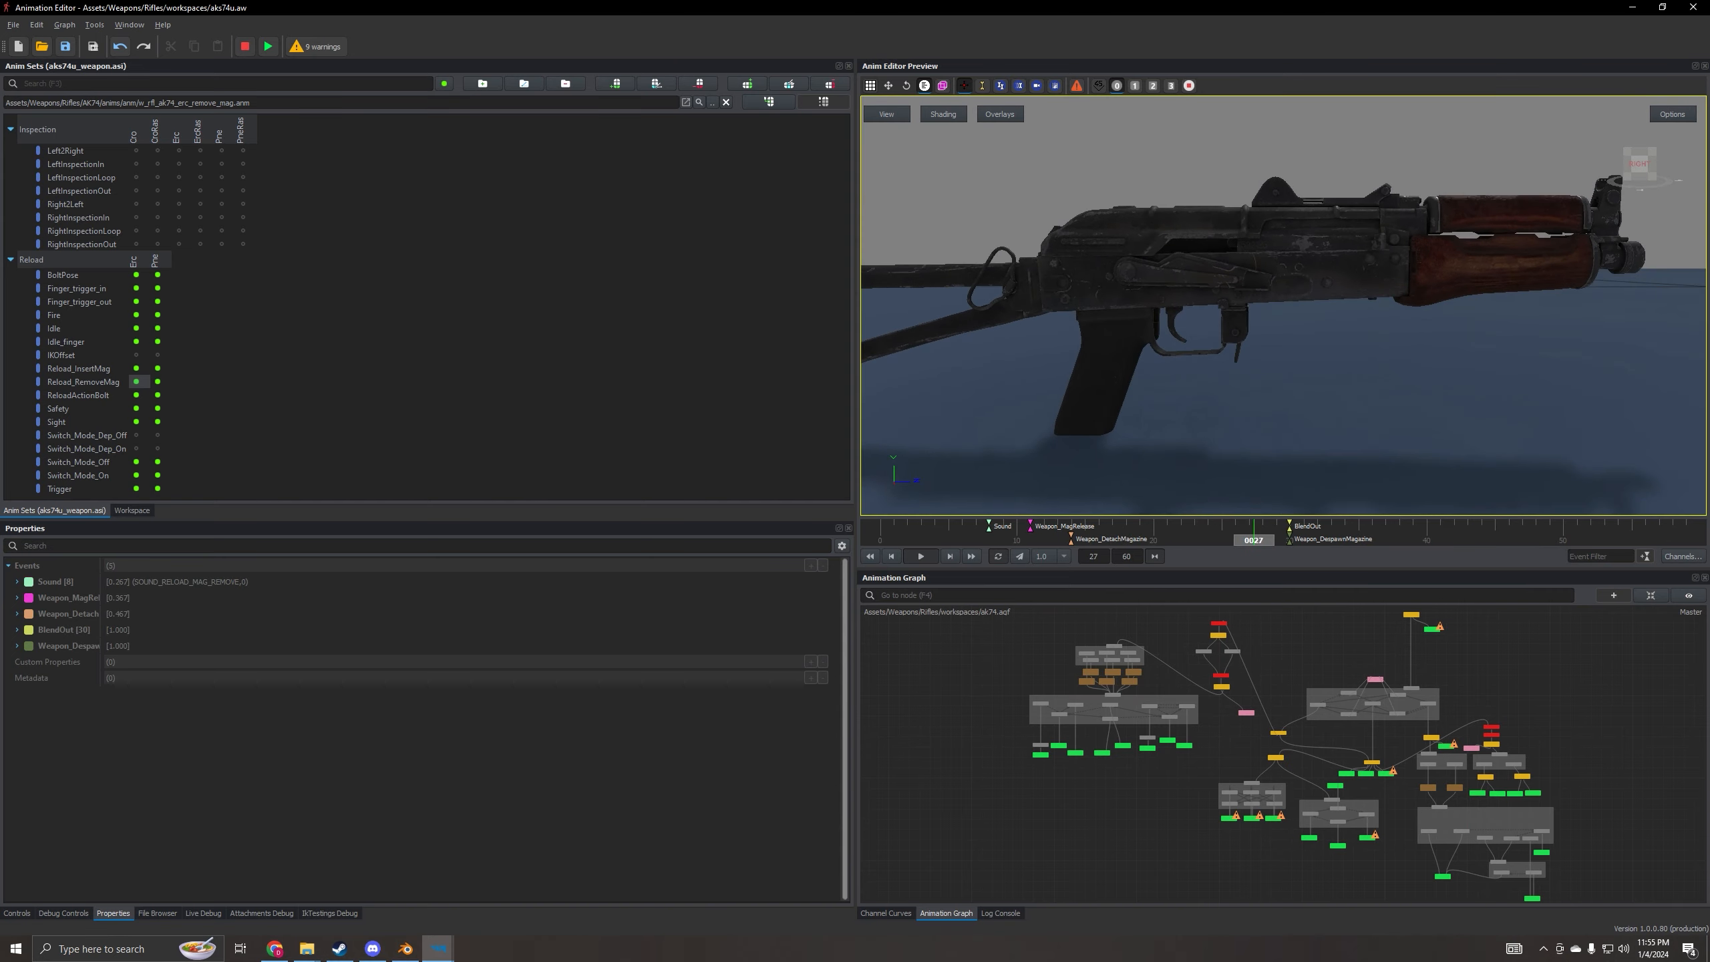
{"action": "middle_click_drag", "start_coordinate": [1308, 350], "coordinate": [1280, 380]}
{"action": "scroll", "coordinate": [1284, 379], "scroll_direction": "up", "scroll_amount": 3}
{"action": "scroll", "coordinate": [1336, 378], "scroll_direction": "down", "scroll_amount": 3}
{"action": "scroll", "coordinate": [1286, 380], "scroll_direction": "up", "scroll_amount": 5}
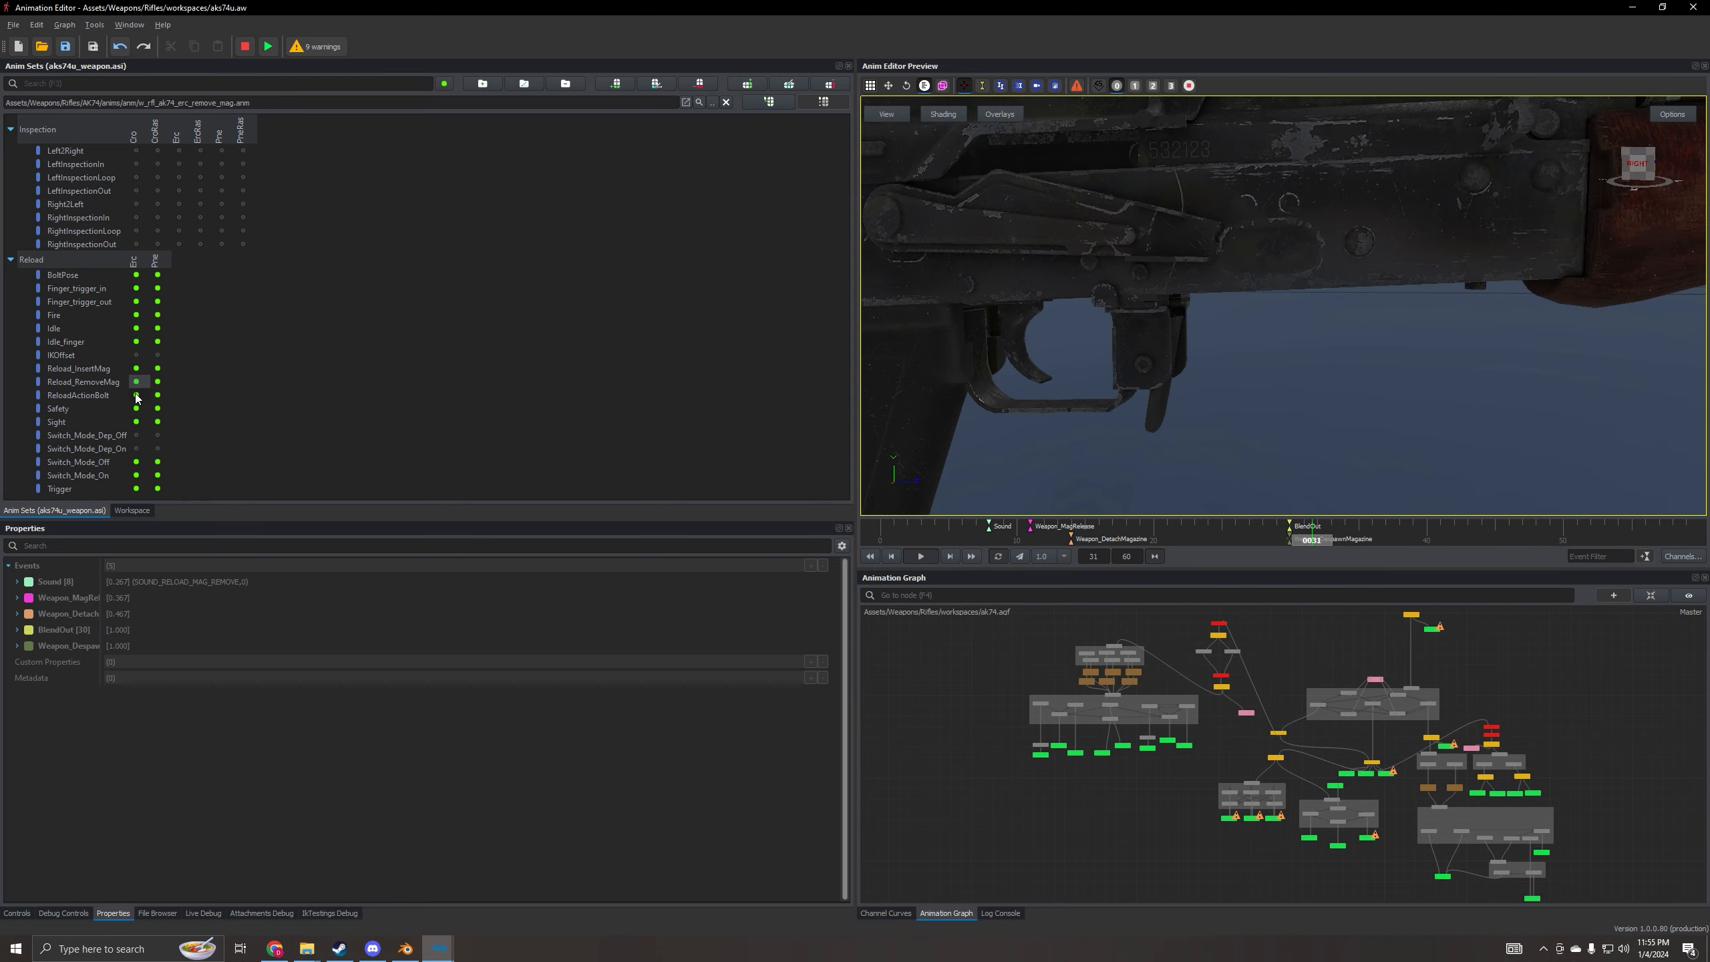
- Preview ReloadActionBolt on the AKS-74U around the bolt and go to its first frame
{"action": "left_click", "coordinate": [137, 396]}
{"action": "scroll", "coordinate": [1283, 350], "scroll_direction": "down", "scroll_amount": 4}
{"action": "middle_click_drag", "start_coordinate": [1287, 344], "coordinate": [1232, 457]}
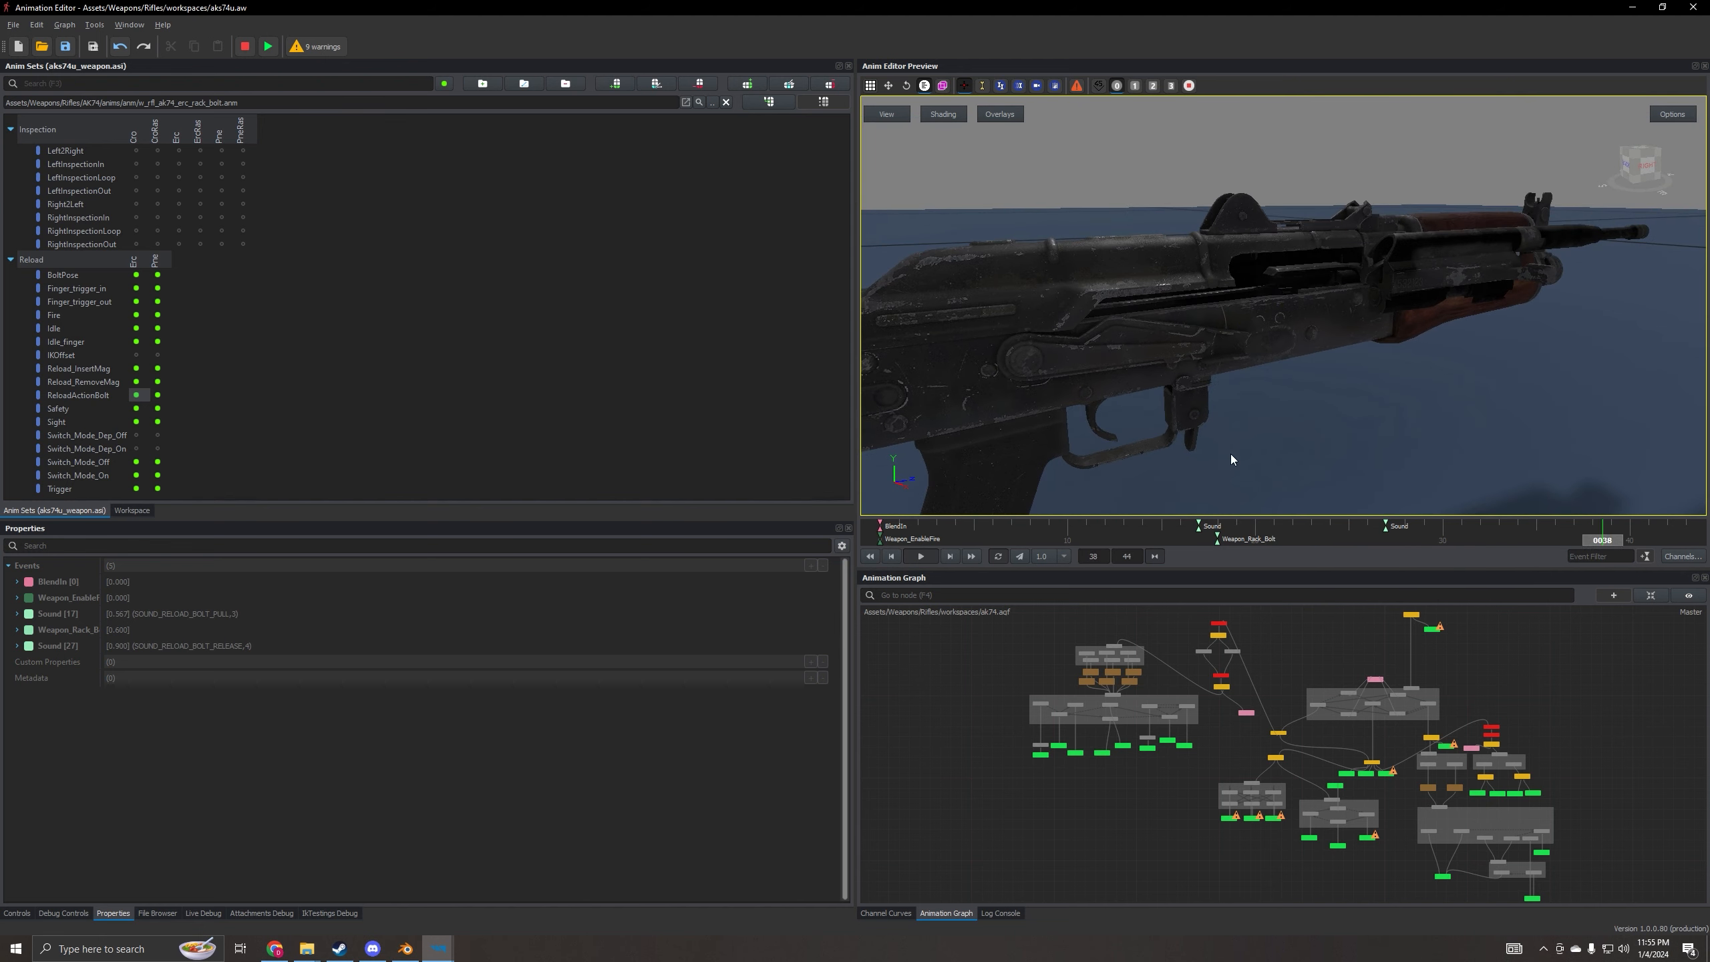
{"action": "left_click", "coordinate": [870, 557]}
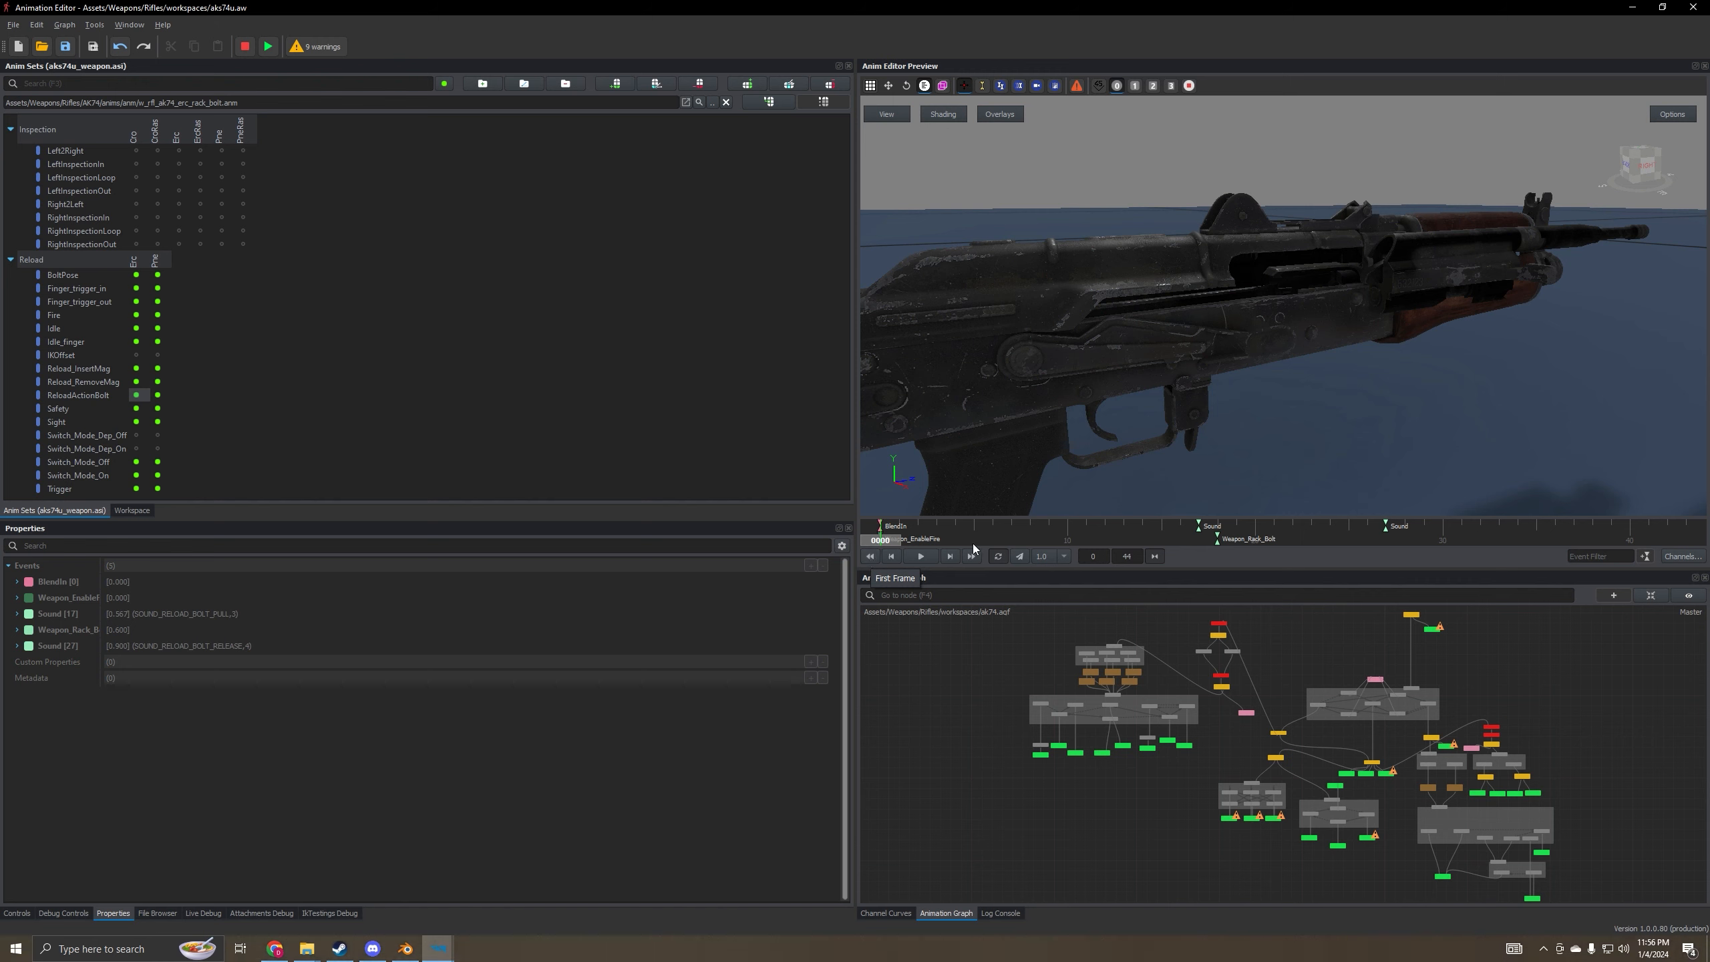
- Play the AKS-74U's ReloadActionBolt animation, step through it to examine the bolt movement, and return to the first frame
{"action": "right_click_drag", "start_coordinate": [1355, 351], "coordinate": [1330, 388]}
{"action": "left_click", "coordinate": [928, 556]}
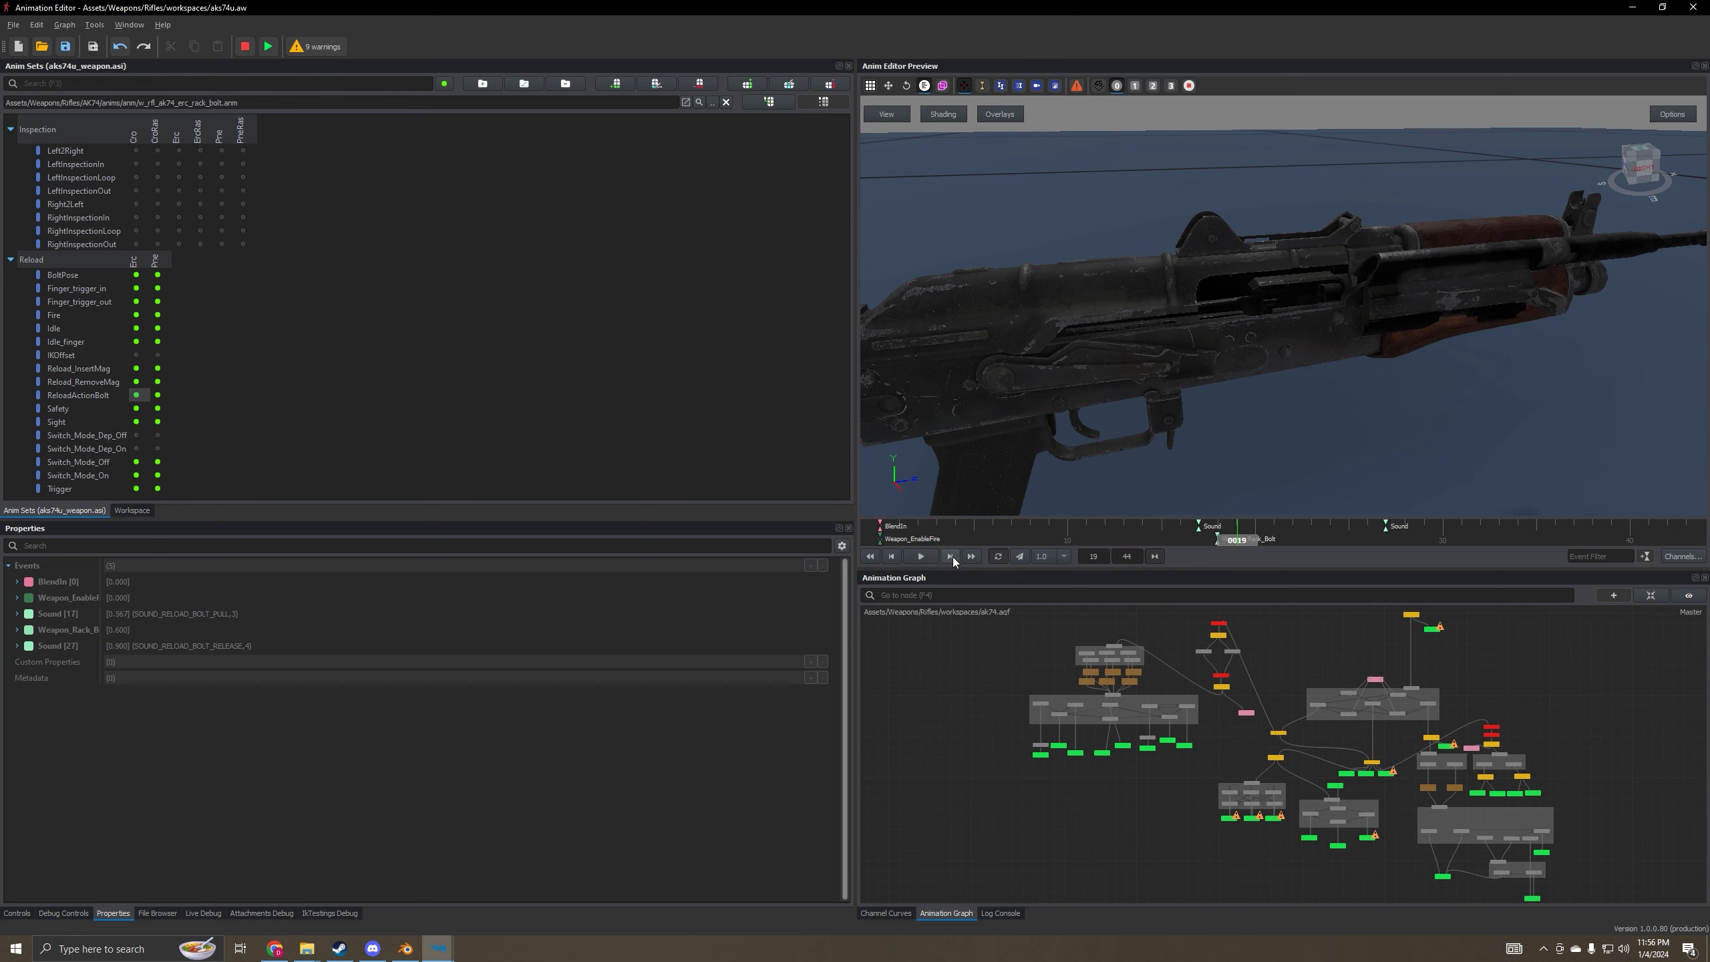
{"action": "left_click", "coordinate": [950, 557]}
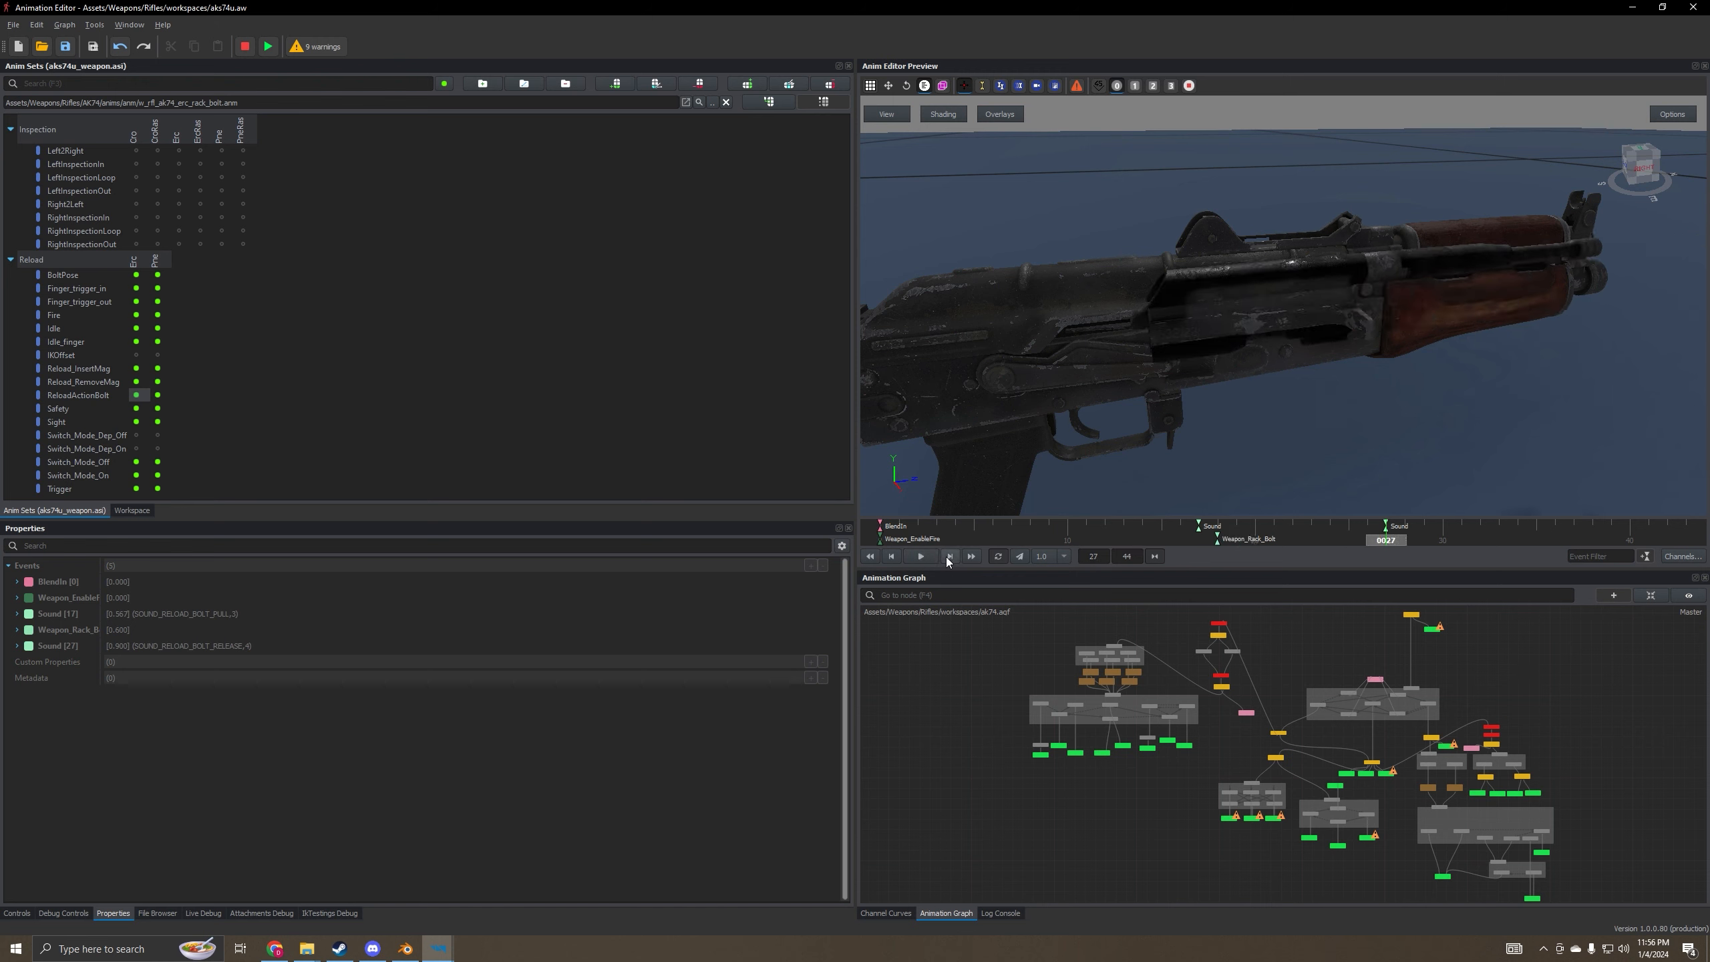
{"action": "left_click", "coordinate": [947, 557]}
{"action": "left_click", "coordinate": [947, 557]}
{"action": "left_click", "coordinate": [946, 557]}
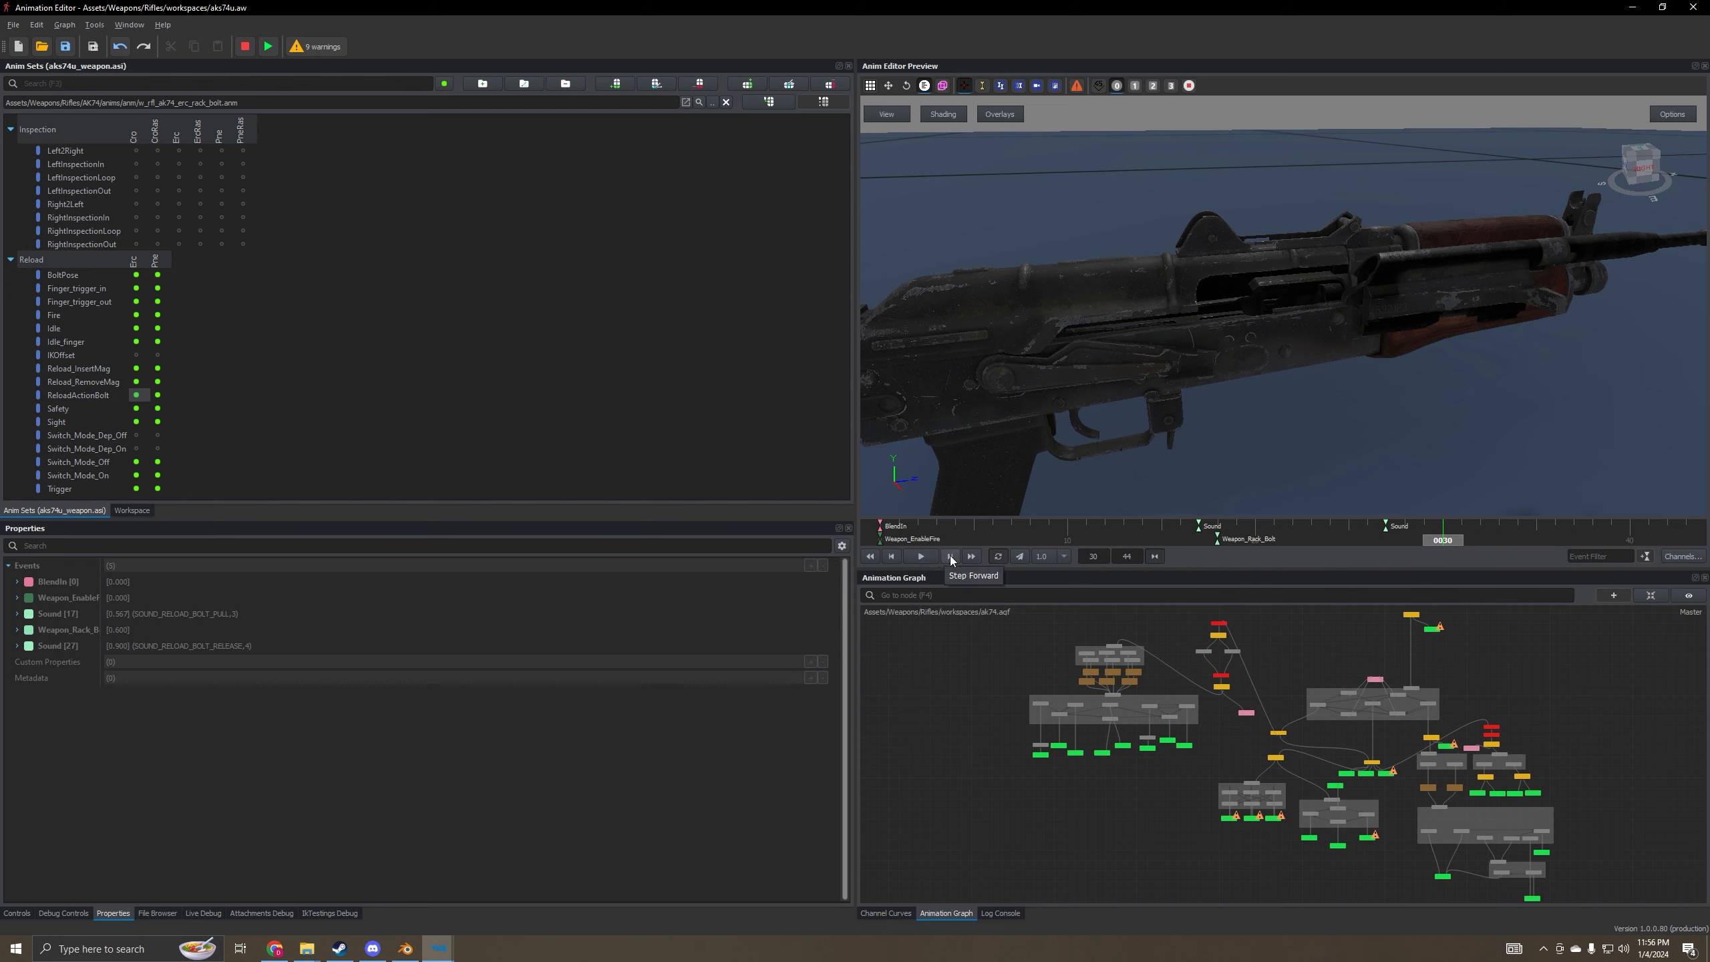
{"action": "left_click", "coordinate": [950, 557]}
{"action": "left_click", "coordinate": [950, 557]}
{"action": "left_click", "coordinate": [950, 557]}
{"action": "left_click", "coordinate": [950, 557]}
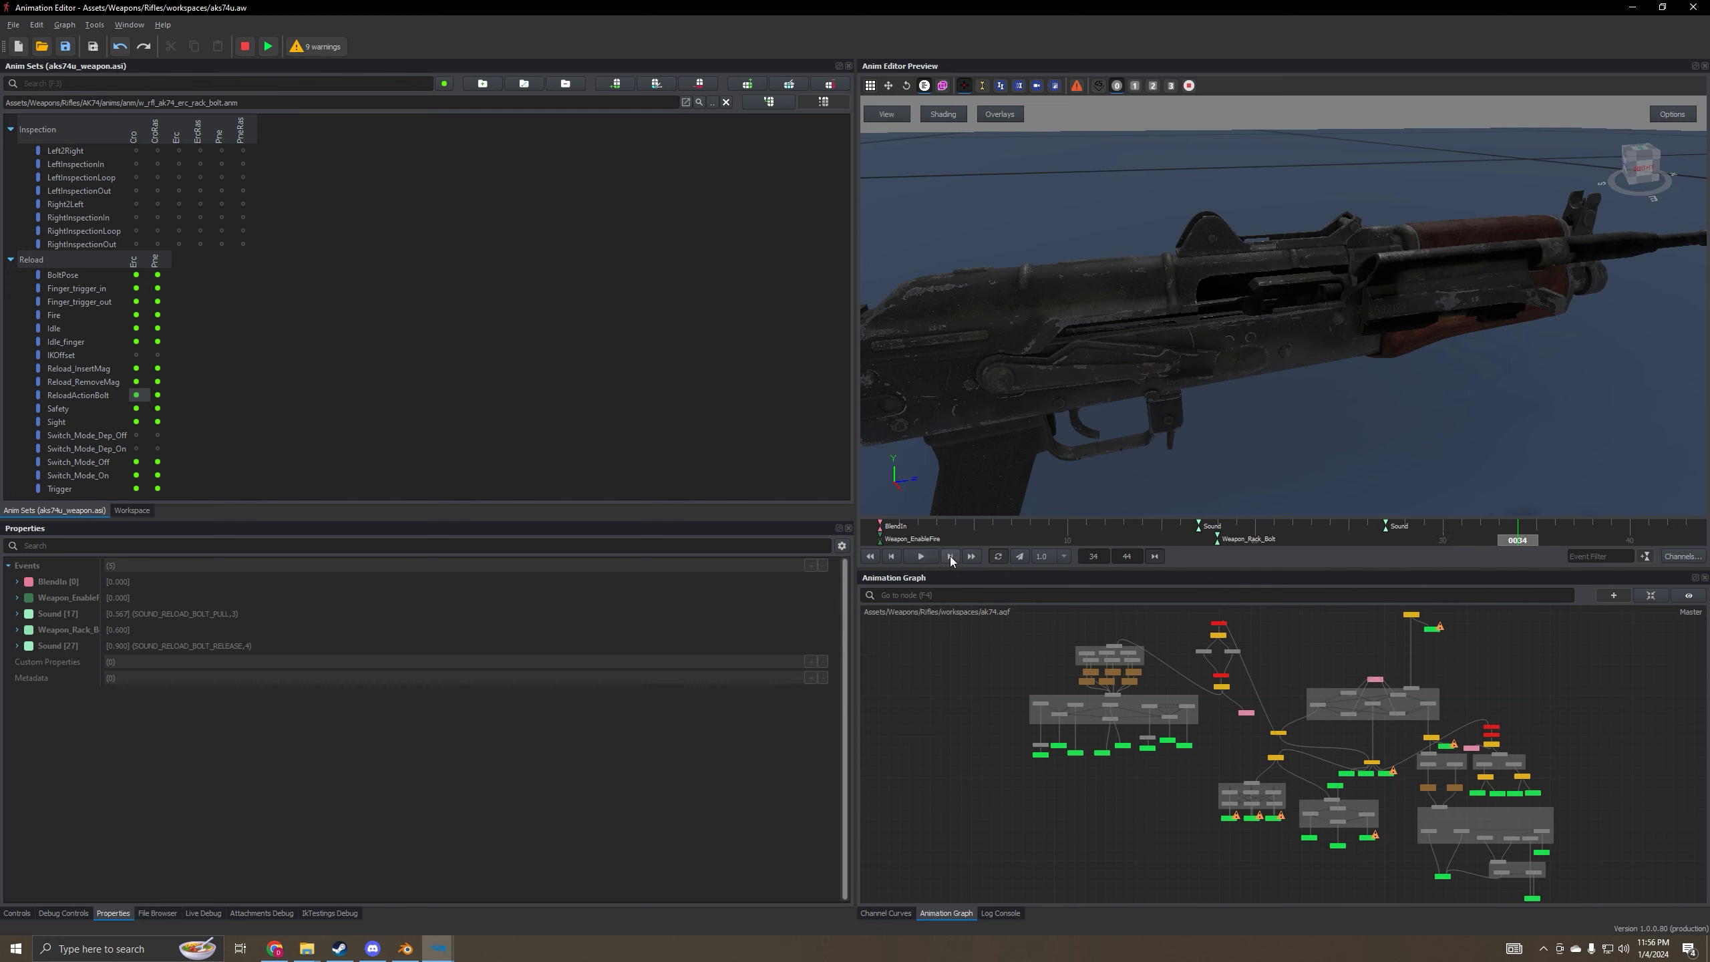
{"action": "left_click", "coordinate": [869, 557]}
- Switch to the AK74 workspace in the Animation Editor and preview the Erc ReloadActionBolt animation from its first frame
{"action": "left_click", "coordinate": [406, 949]}
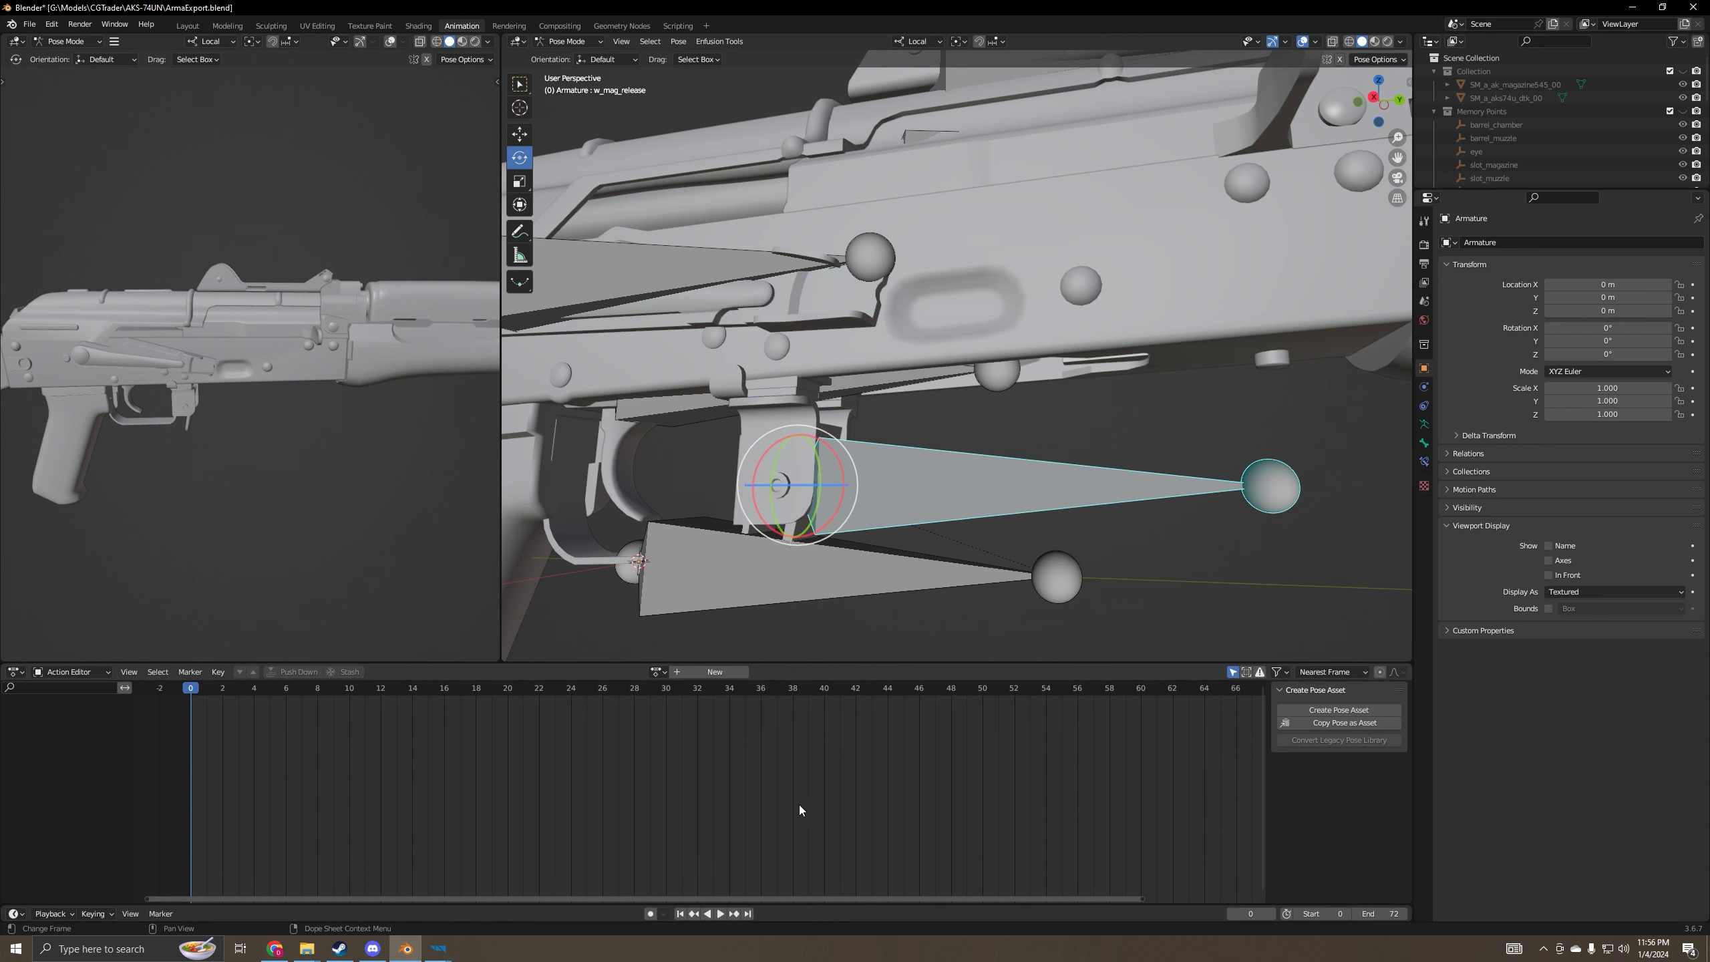
{"action": "mouse_move", "coordinate": [438, 949]}
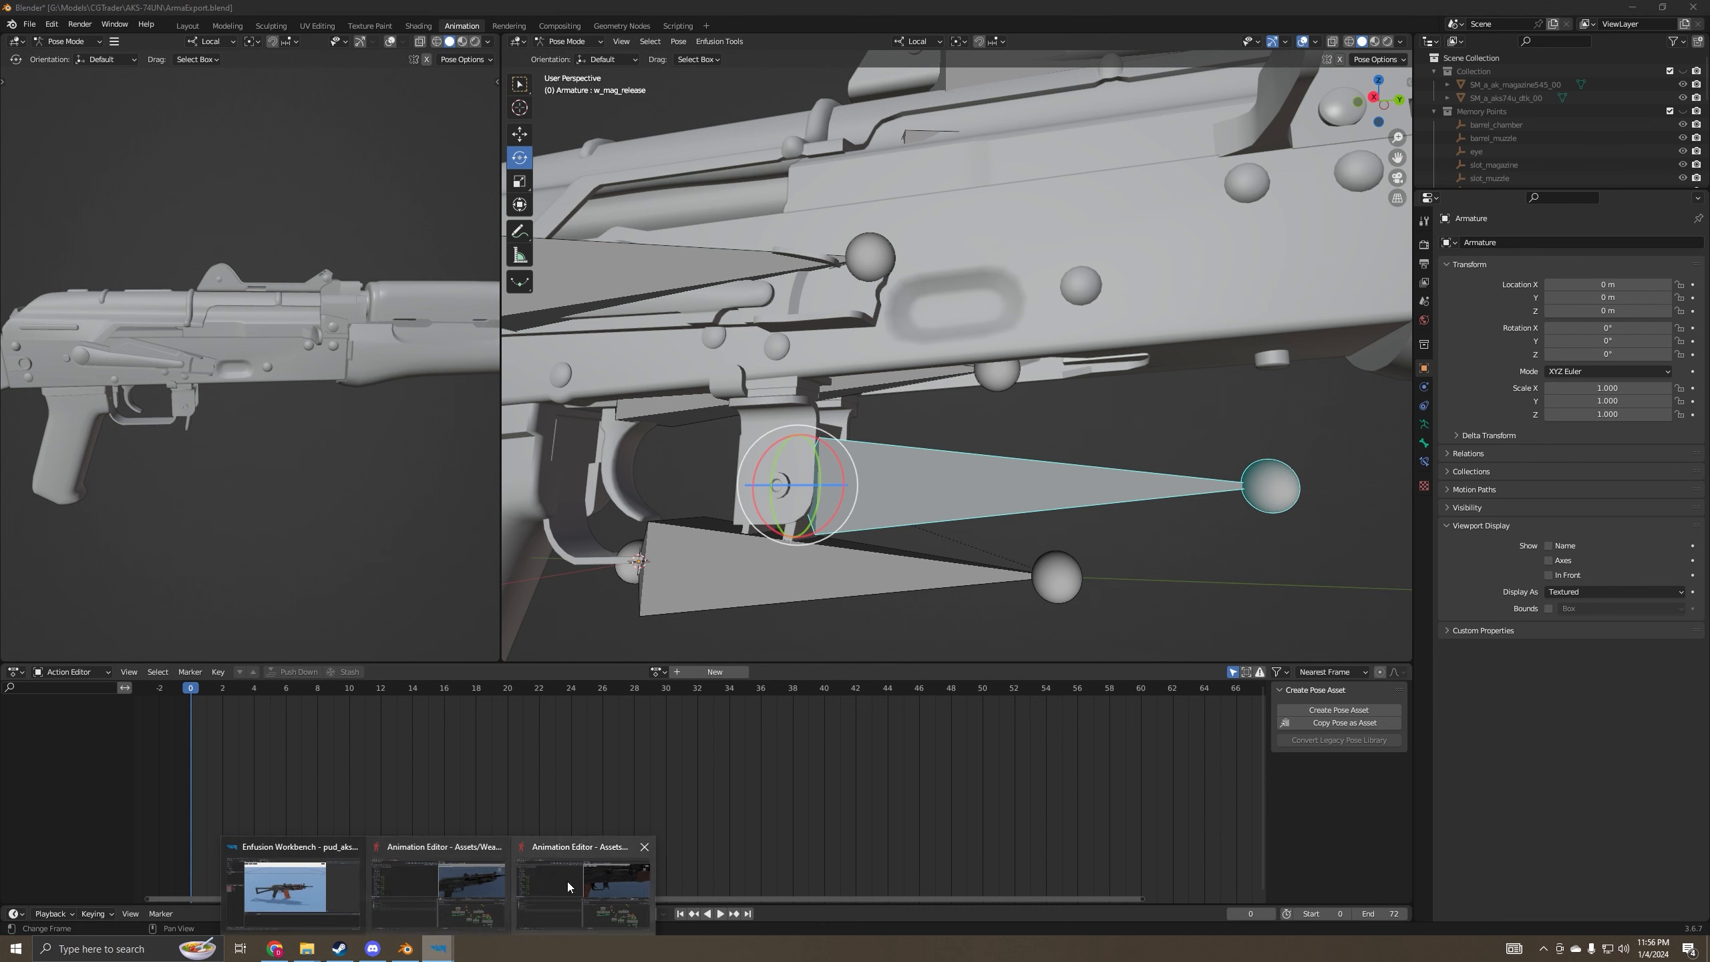
{"action": "left_click", "coordinate": [570, 882]}
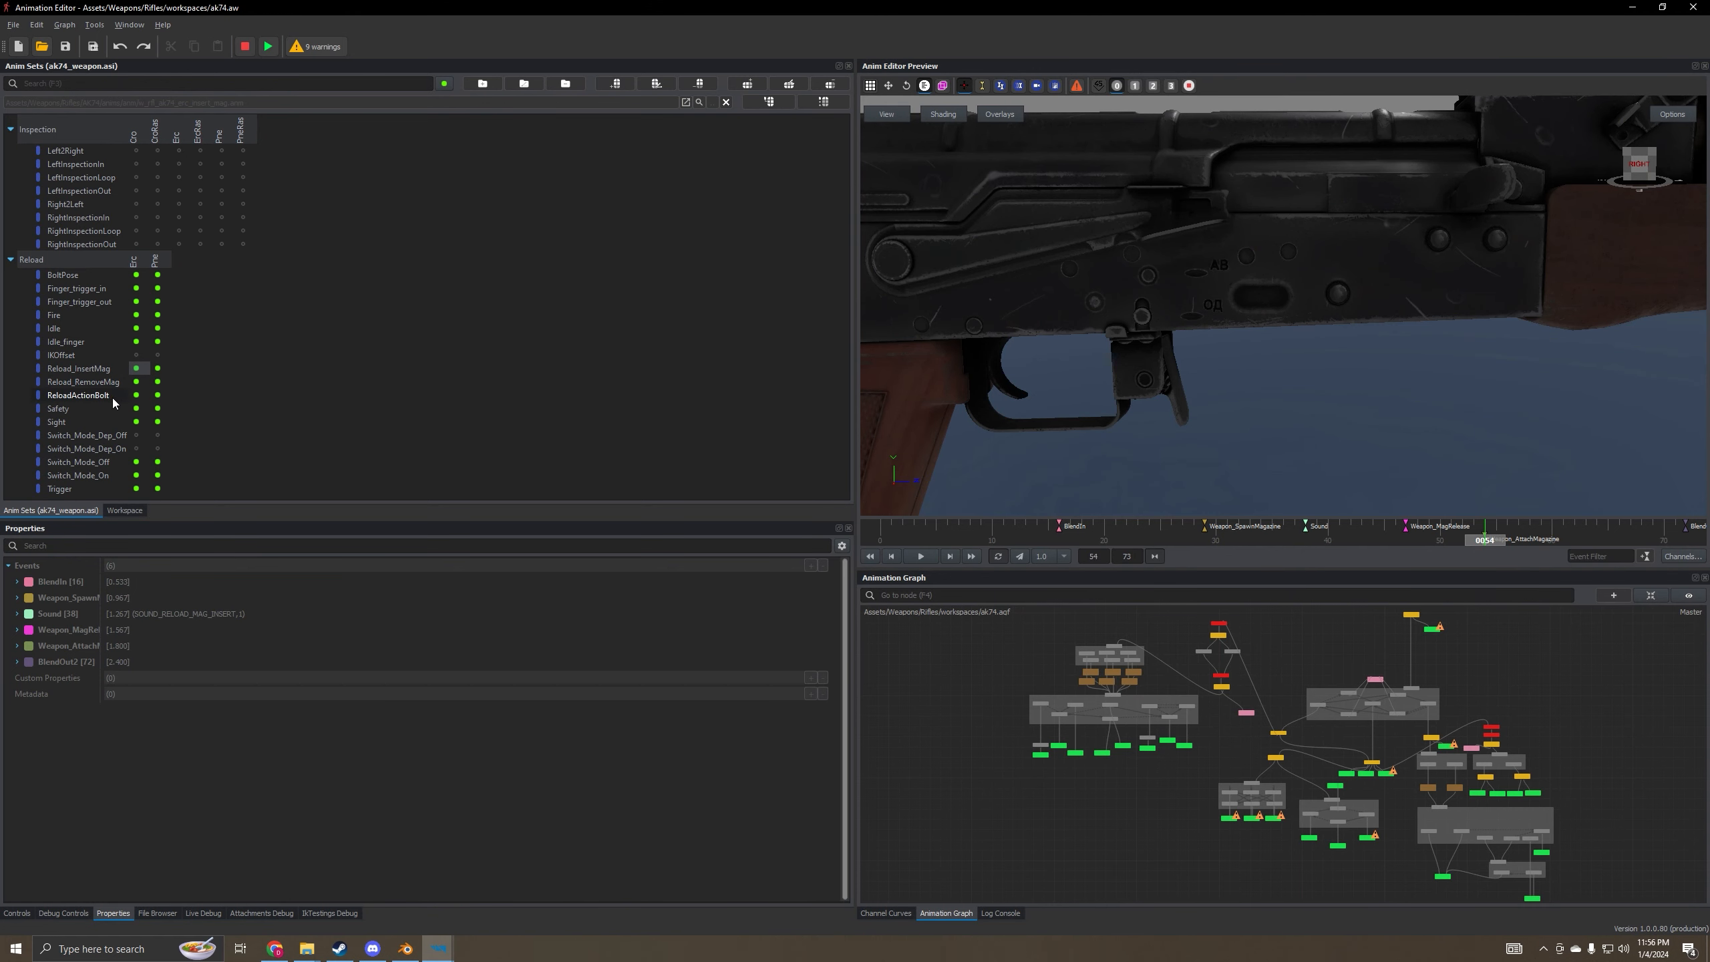
{"action": "left_click", "coordinate": [137, 396]}
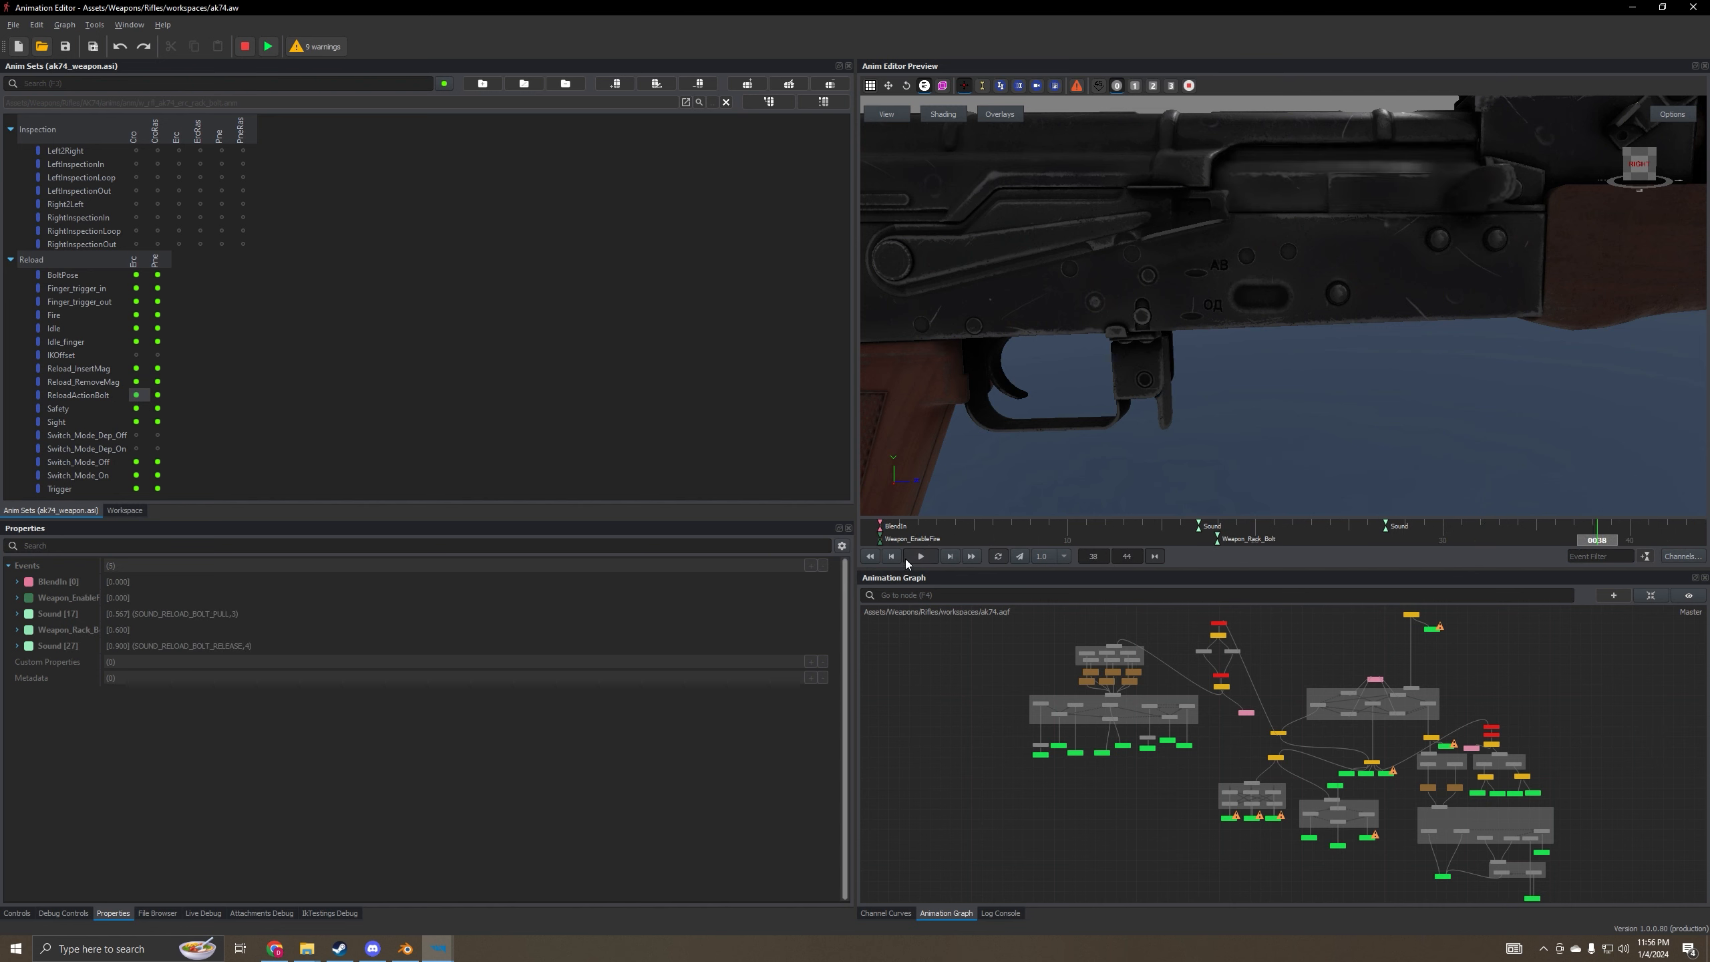
{"action": "left_click", "coordinate": [871, 557]}
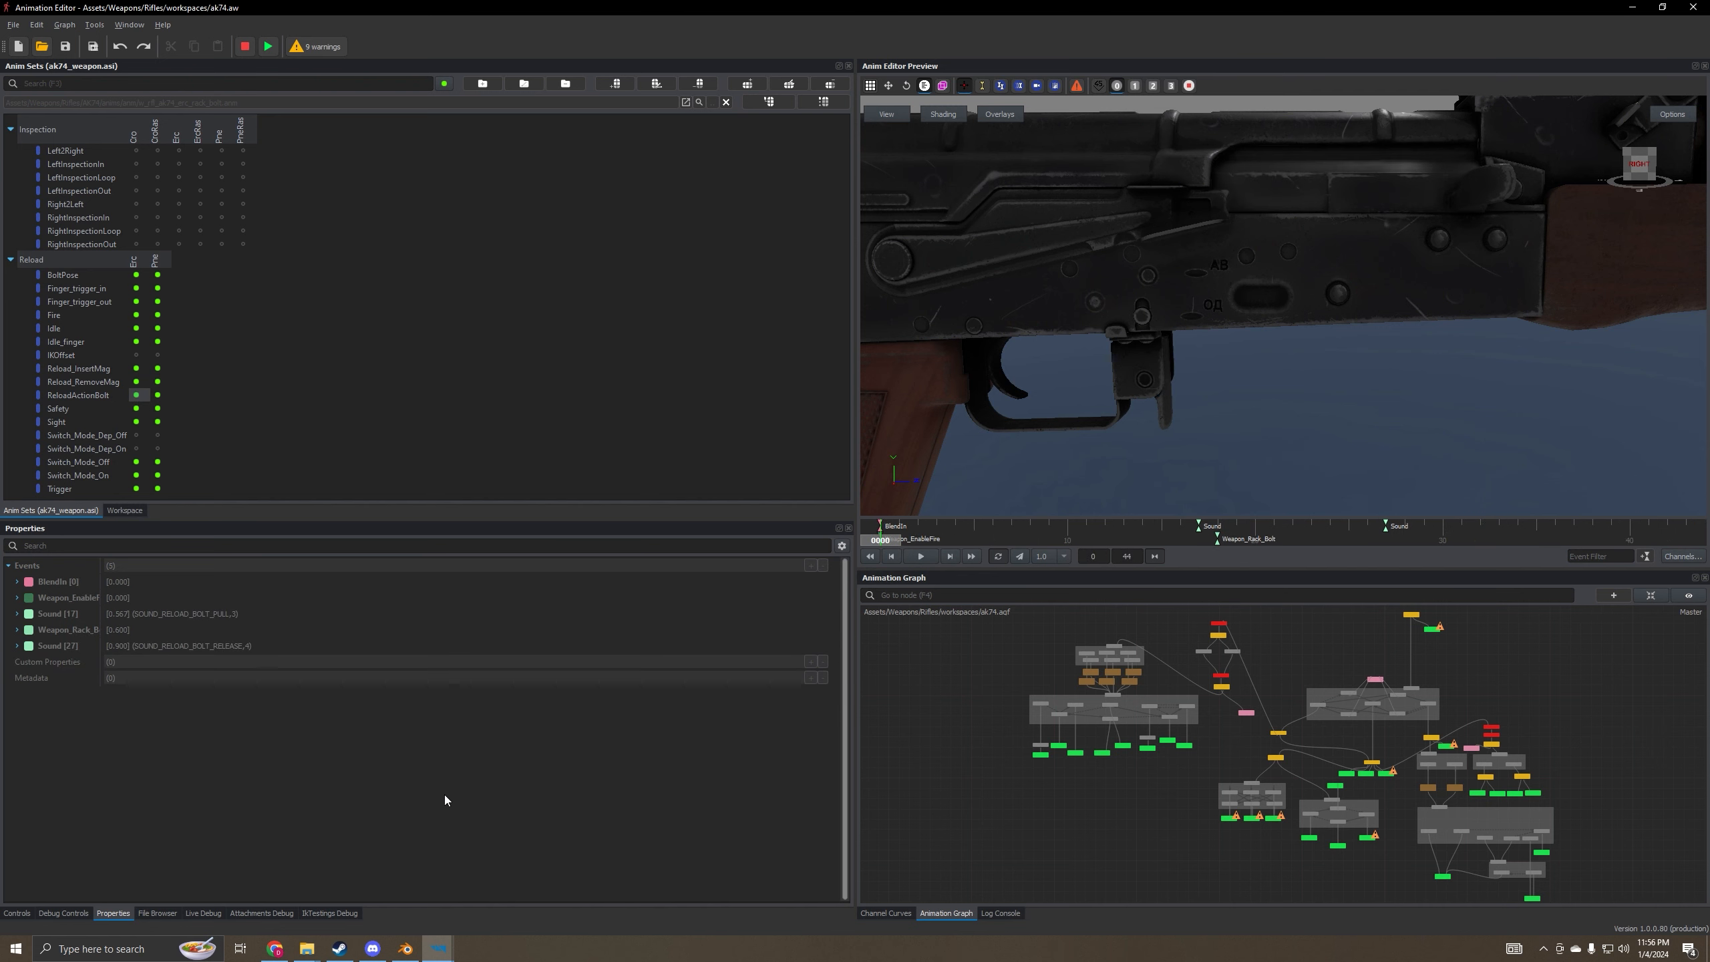
- Create a new action in Blender for the armature named w_rfl_aks74u_erc_rack_bolt and protect it with a fake user
{"action": "left_click", "coordinate": [406, 950]}
{"action": "left_click", "coordinate": [683, 671]}
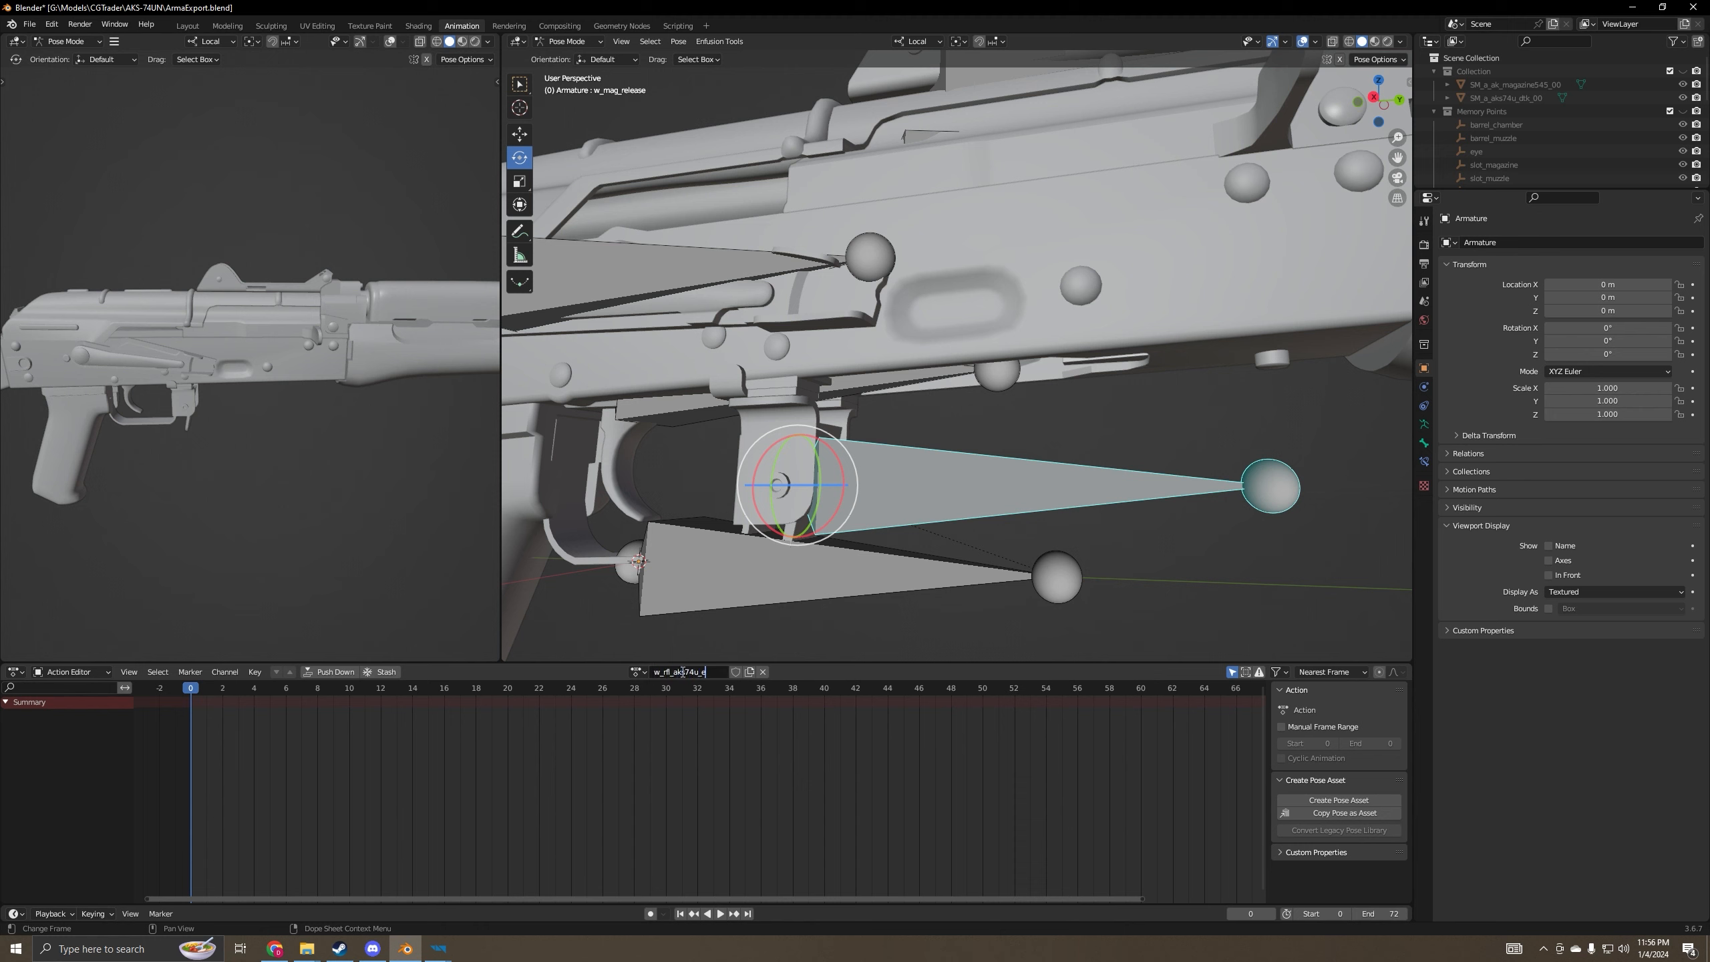
{"action": "type", "text": "w_rfl_aks74u_erc_rack_bolt"}
{"action": "key", "text": "Return"}
{"action": "left_click", "coordinate": [747, 672]}
- Set the end frame of the Blender timeline to 43 to suit the AK74's bolt-racking animation
{"action": "left_click", "coordinate": [1381, 915]}
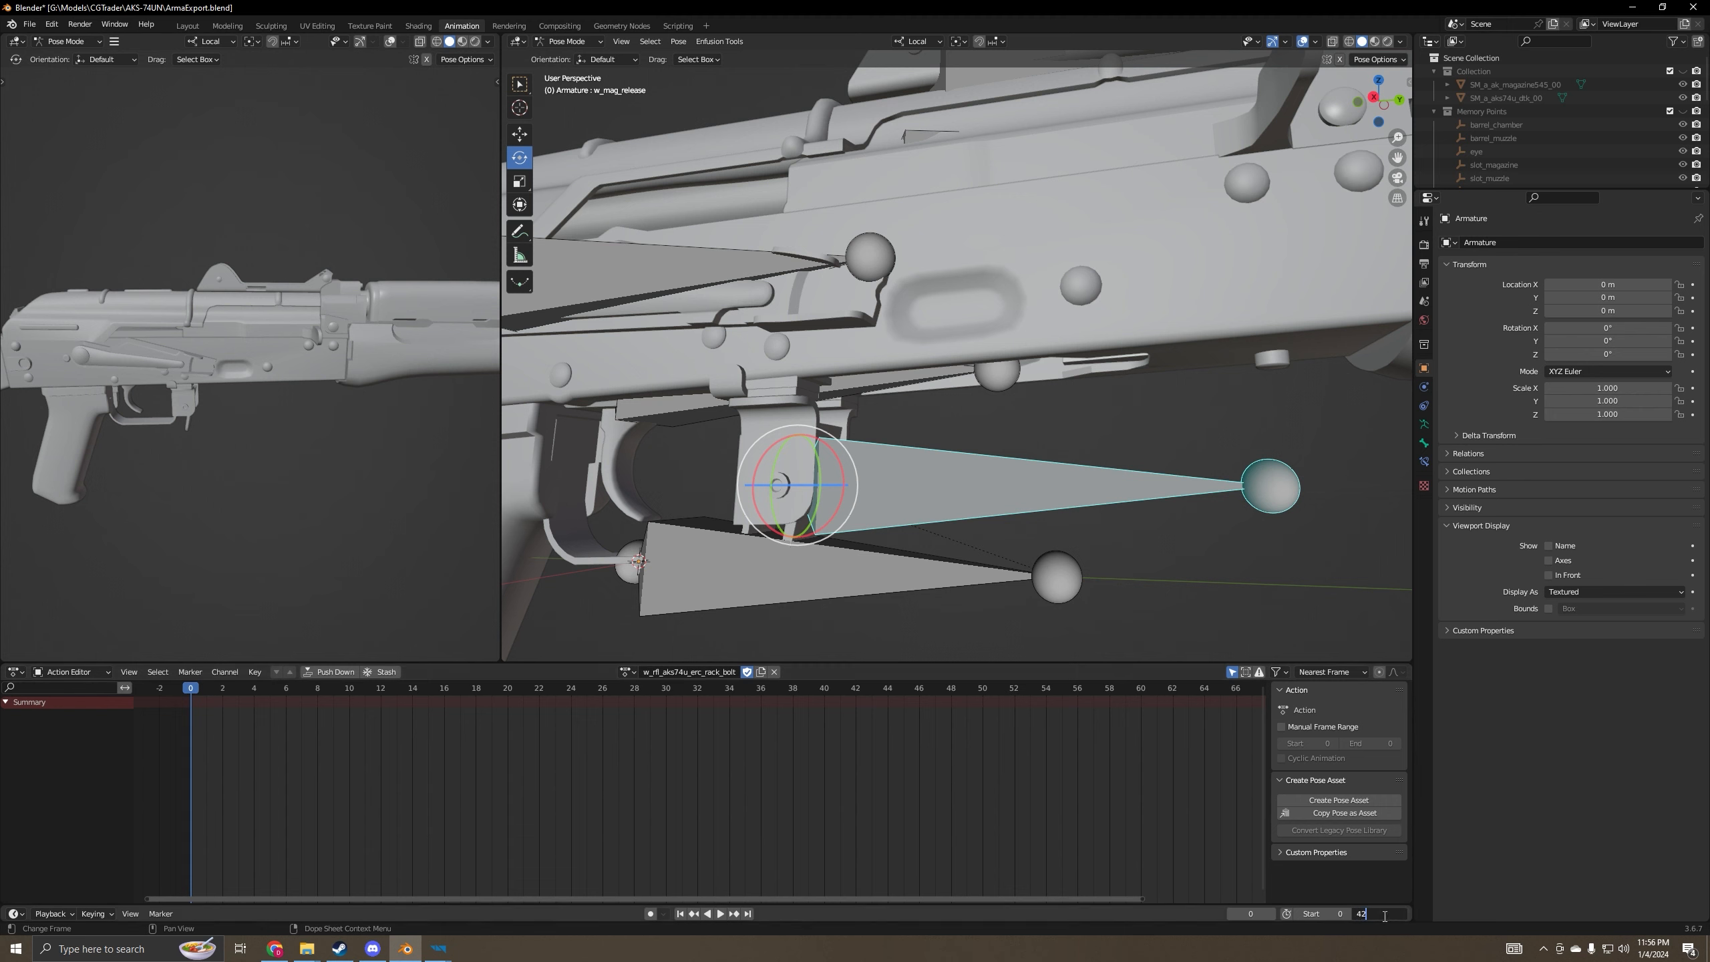
{"action": "type", "text": "42"}
{"action": "key", "text": "Return"}
{"action": "left_click", "coordinate": [439, 948]}
{"action": "mouse_move", "coordinate": [575, 864]}
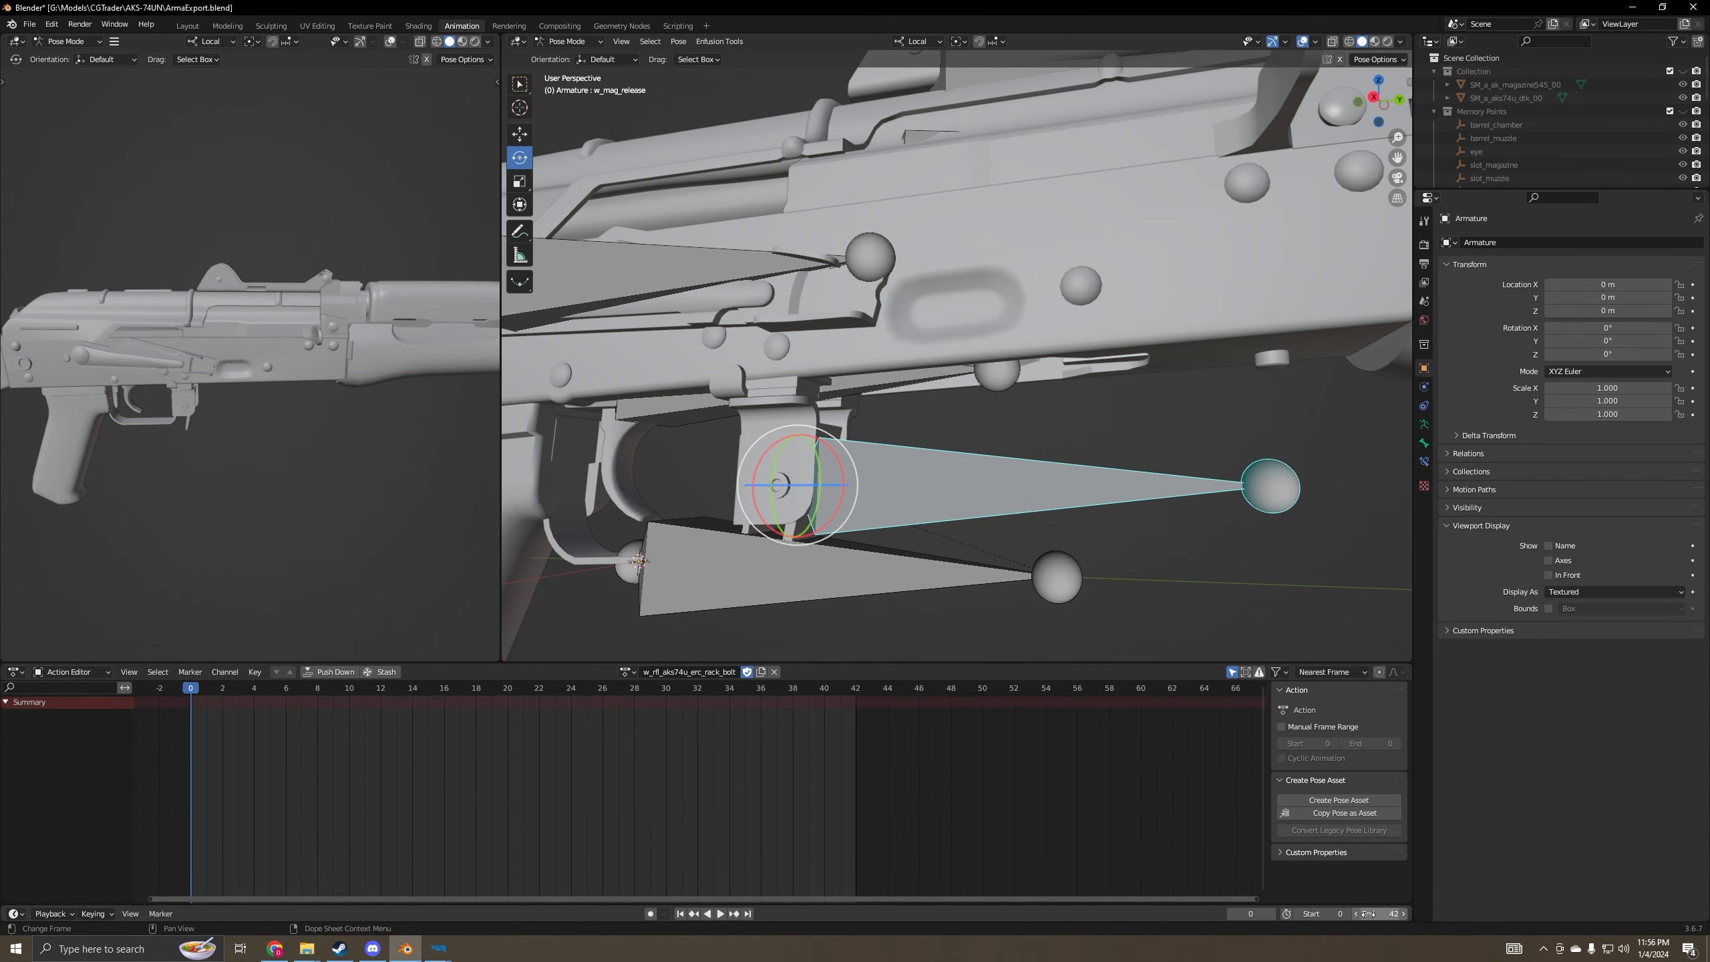
{"action": "left_click", "coordinate": [1369, 914]}
{"action": "type", "text": "43"}
{"action": "key", "text": "Return"}
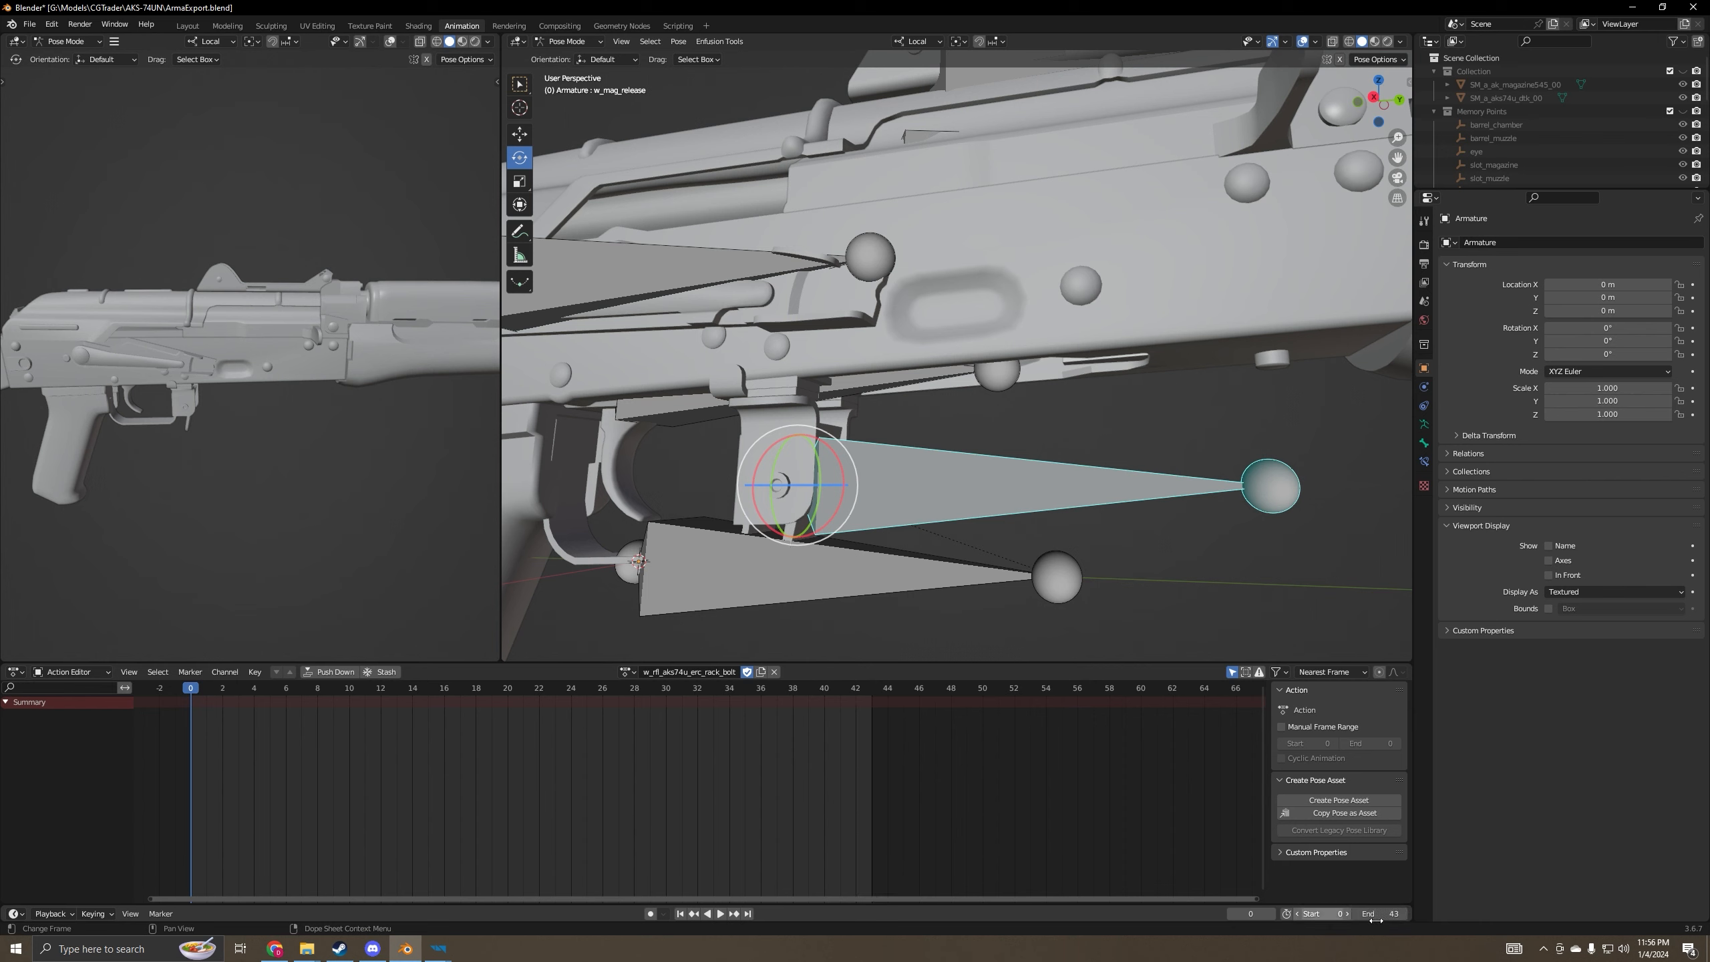
- Select all armature bones and insert Location, Rotation & Scale keyframes at frame 0
{"action": "scroll", "coordinate": [512, 773], "scroll_direction": "down", "scroll_amount": 2}
{"action": "scroll", "coordinate": [512, 774], "scroll_direction": "up", "scroll_amount": 2}
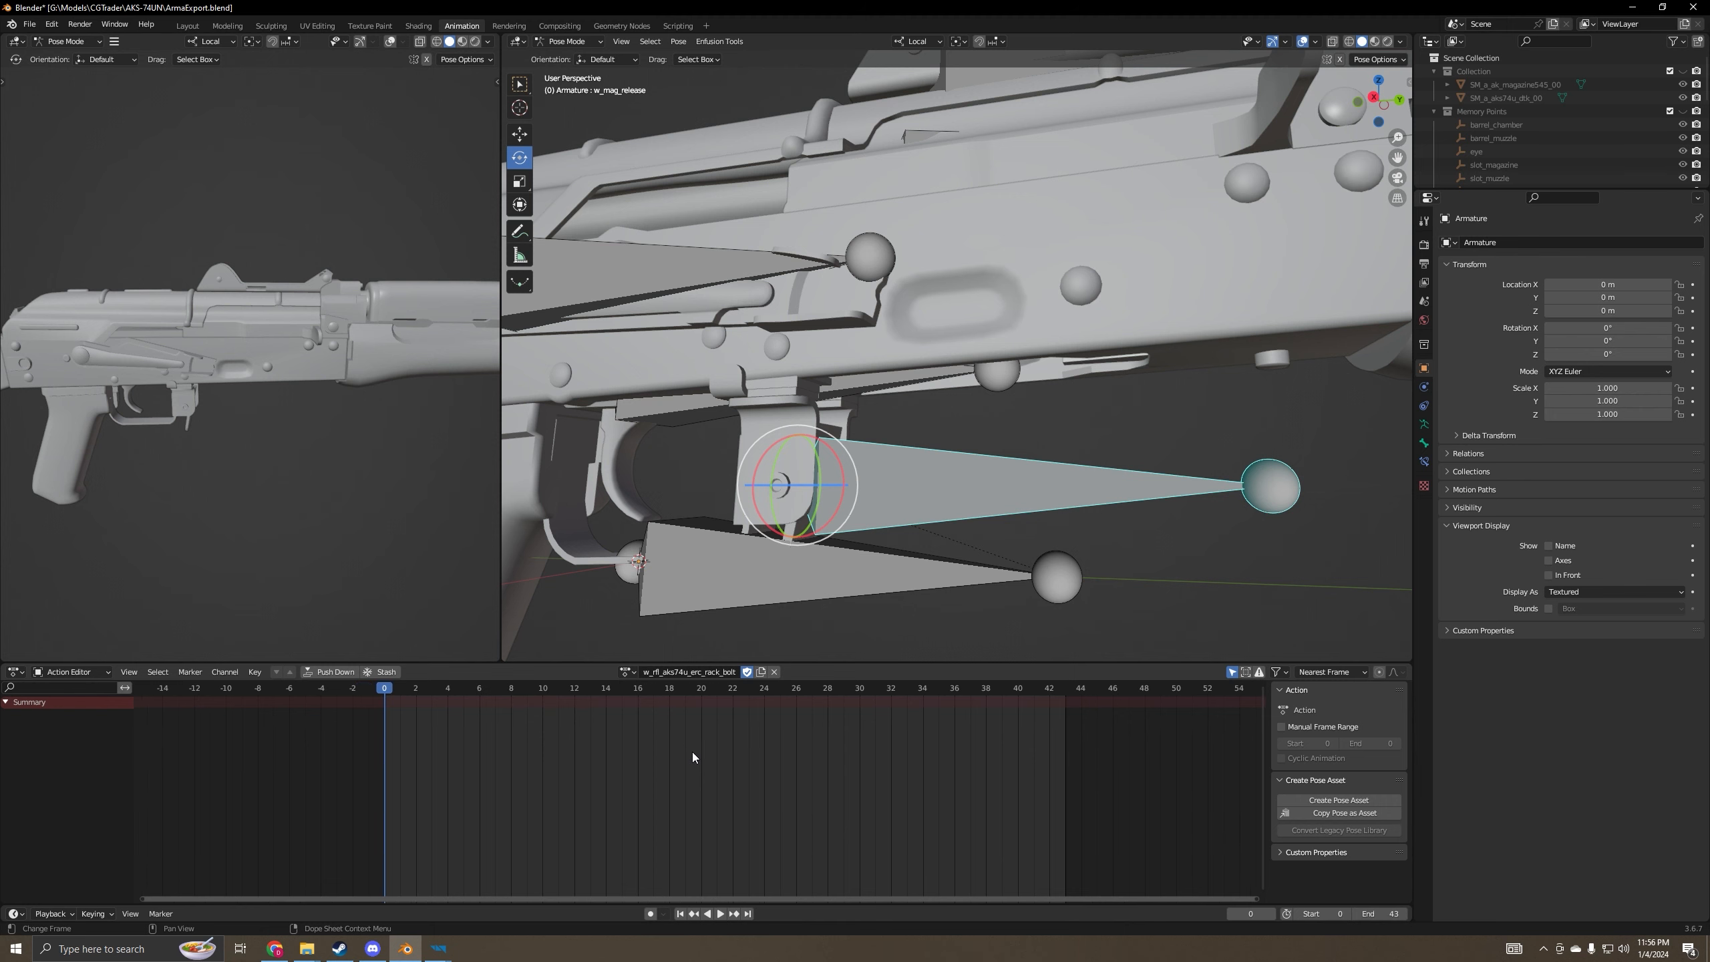
{"action": "middle_click_drag", "start_coordinate": [834, 453], "coordinate": [877, 523]}
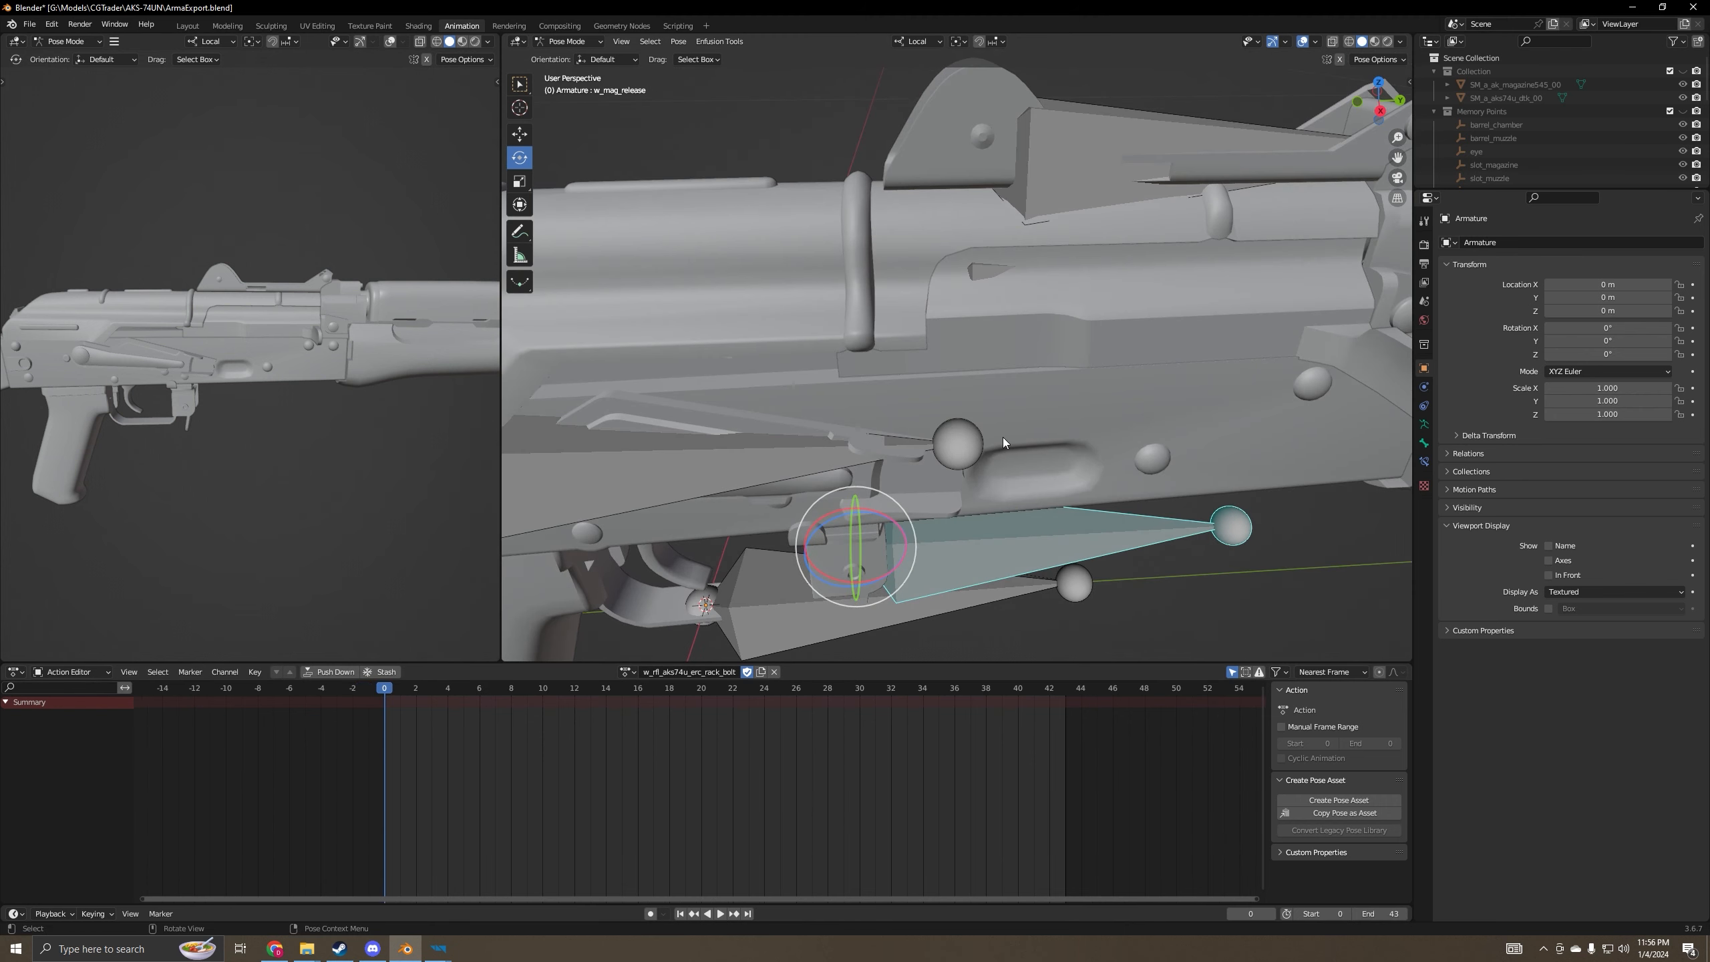
{"action": "scroll", "coordinate": [969, 498], "scroll_direction": "down", "scroll_amount": 3}
{"action": "key", "text": "a"}
{"action": "key", "text": "i"}
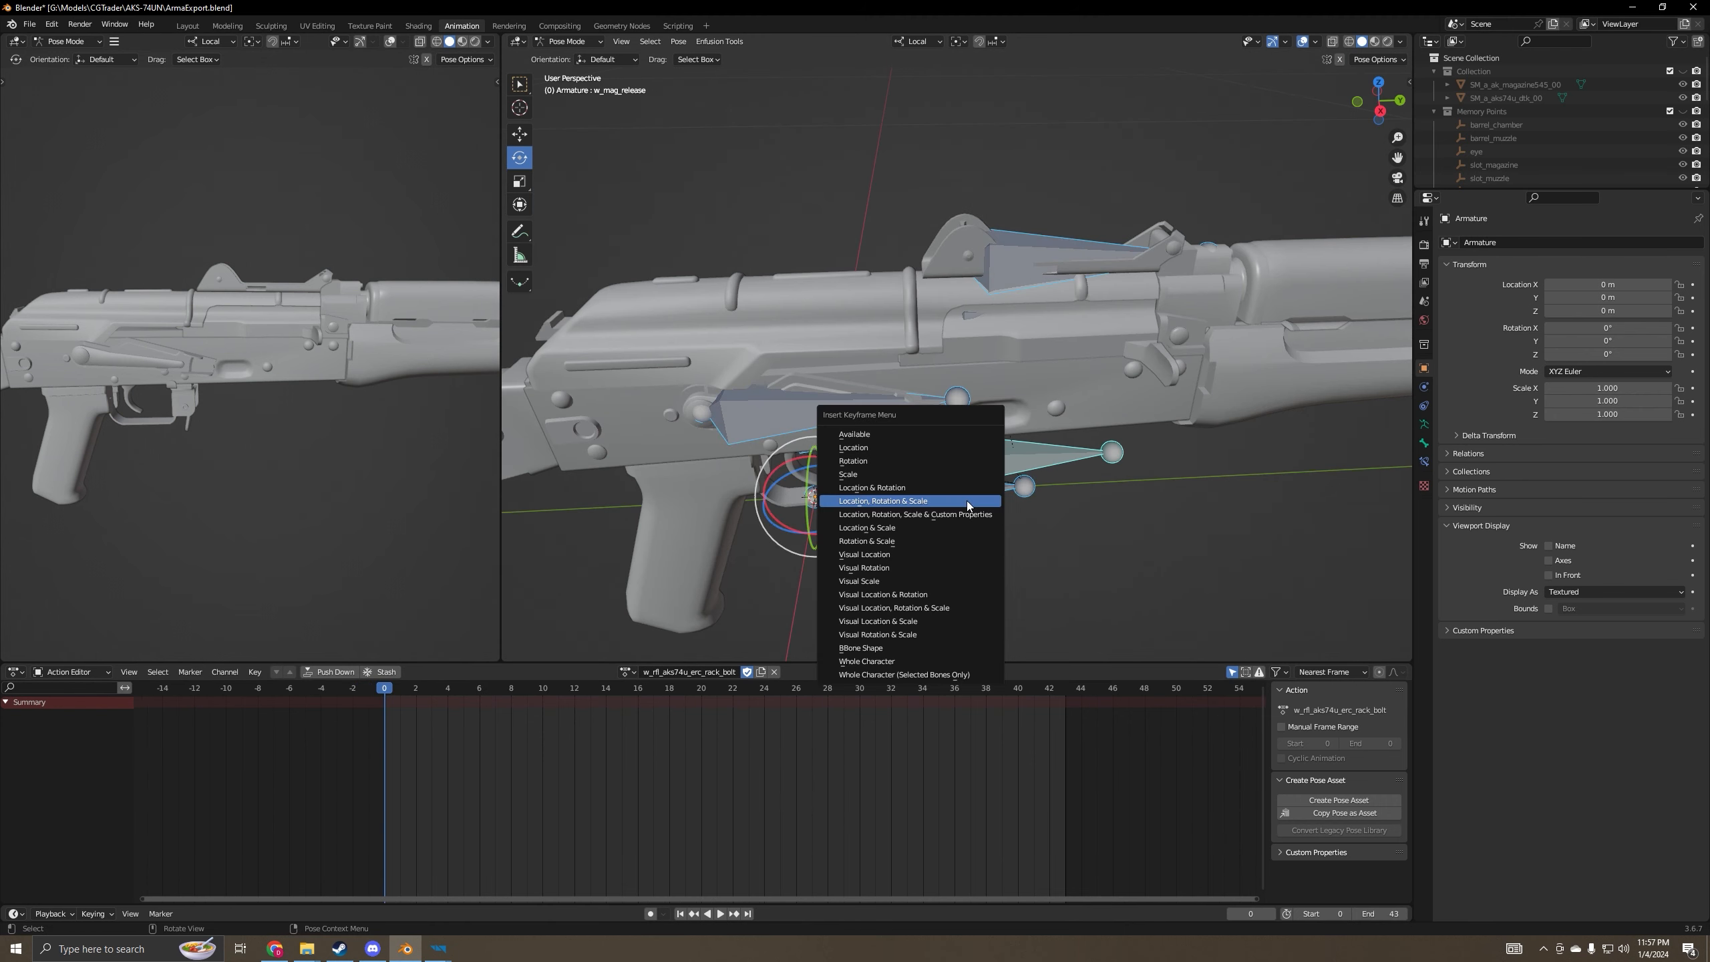
{"action": "left_click", "coordinate": [967, 499]}
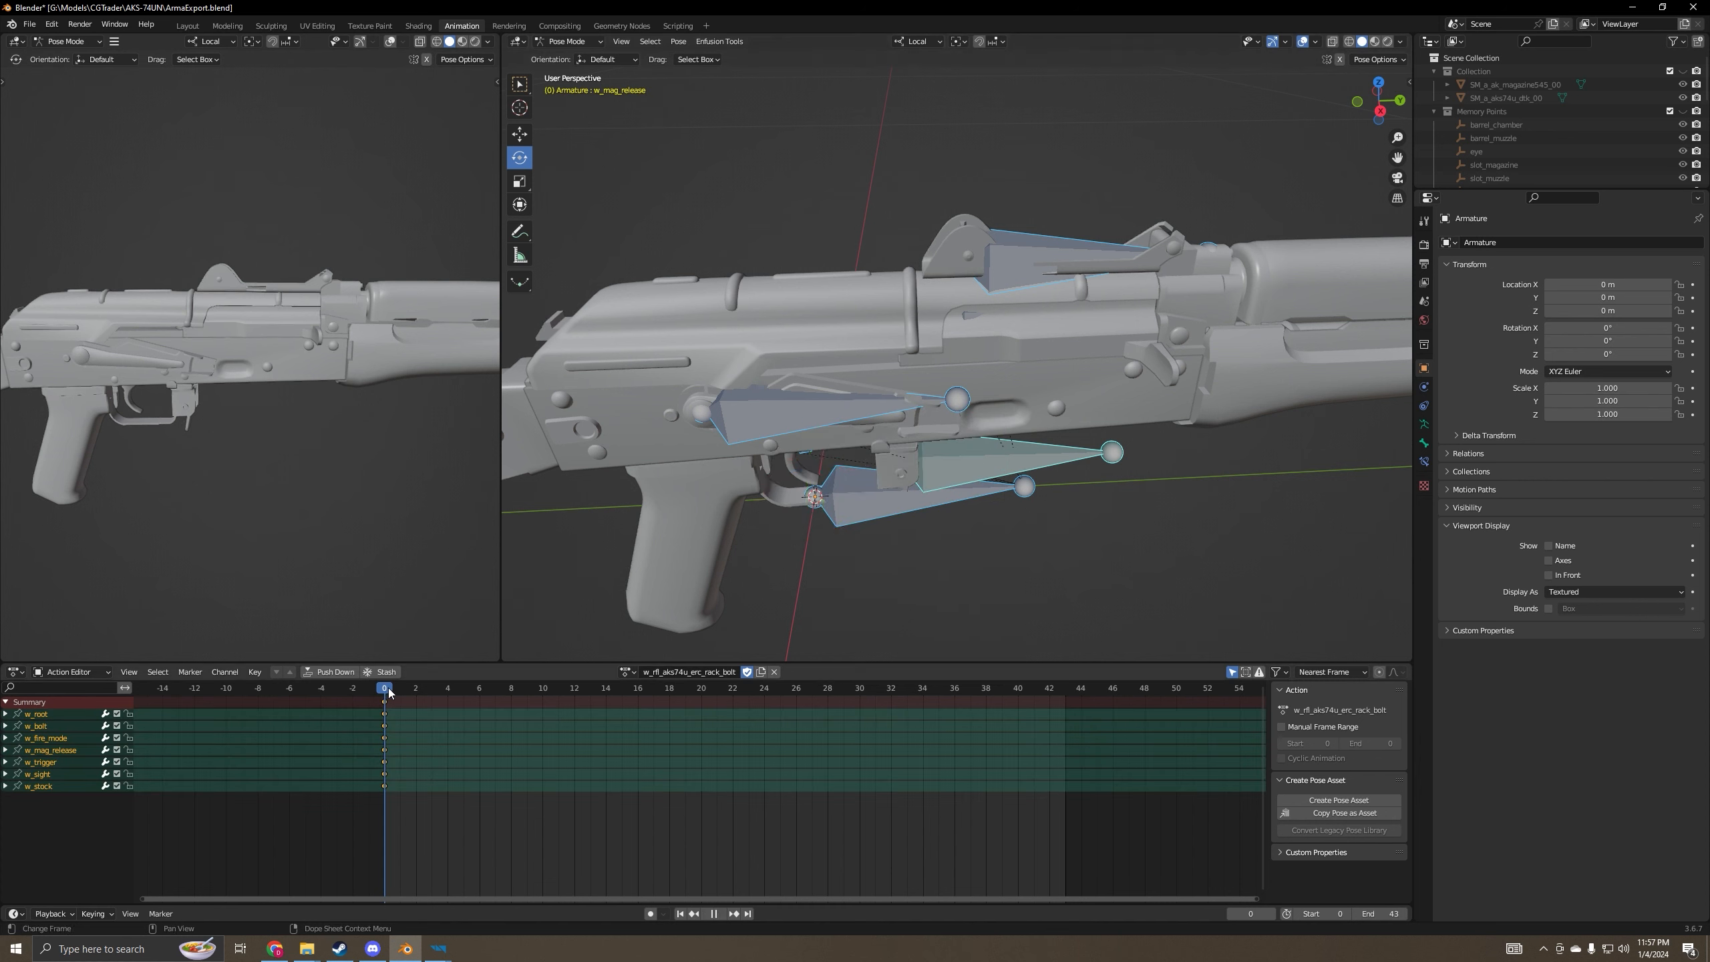
- Switch to the AK74 workspace in the Animation Editor and play ReloadActionBolt with the bolt area framed in the preview
{"action": "left_click_drag", "start_coordinate": [384, 693], "coordinate": [542, 695]}
{"action": "left_click", "coordinate": [439, 947]}
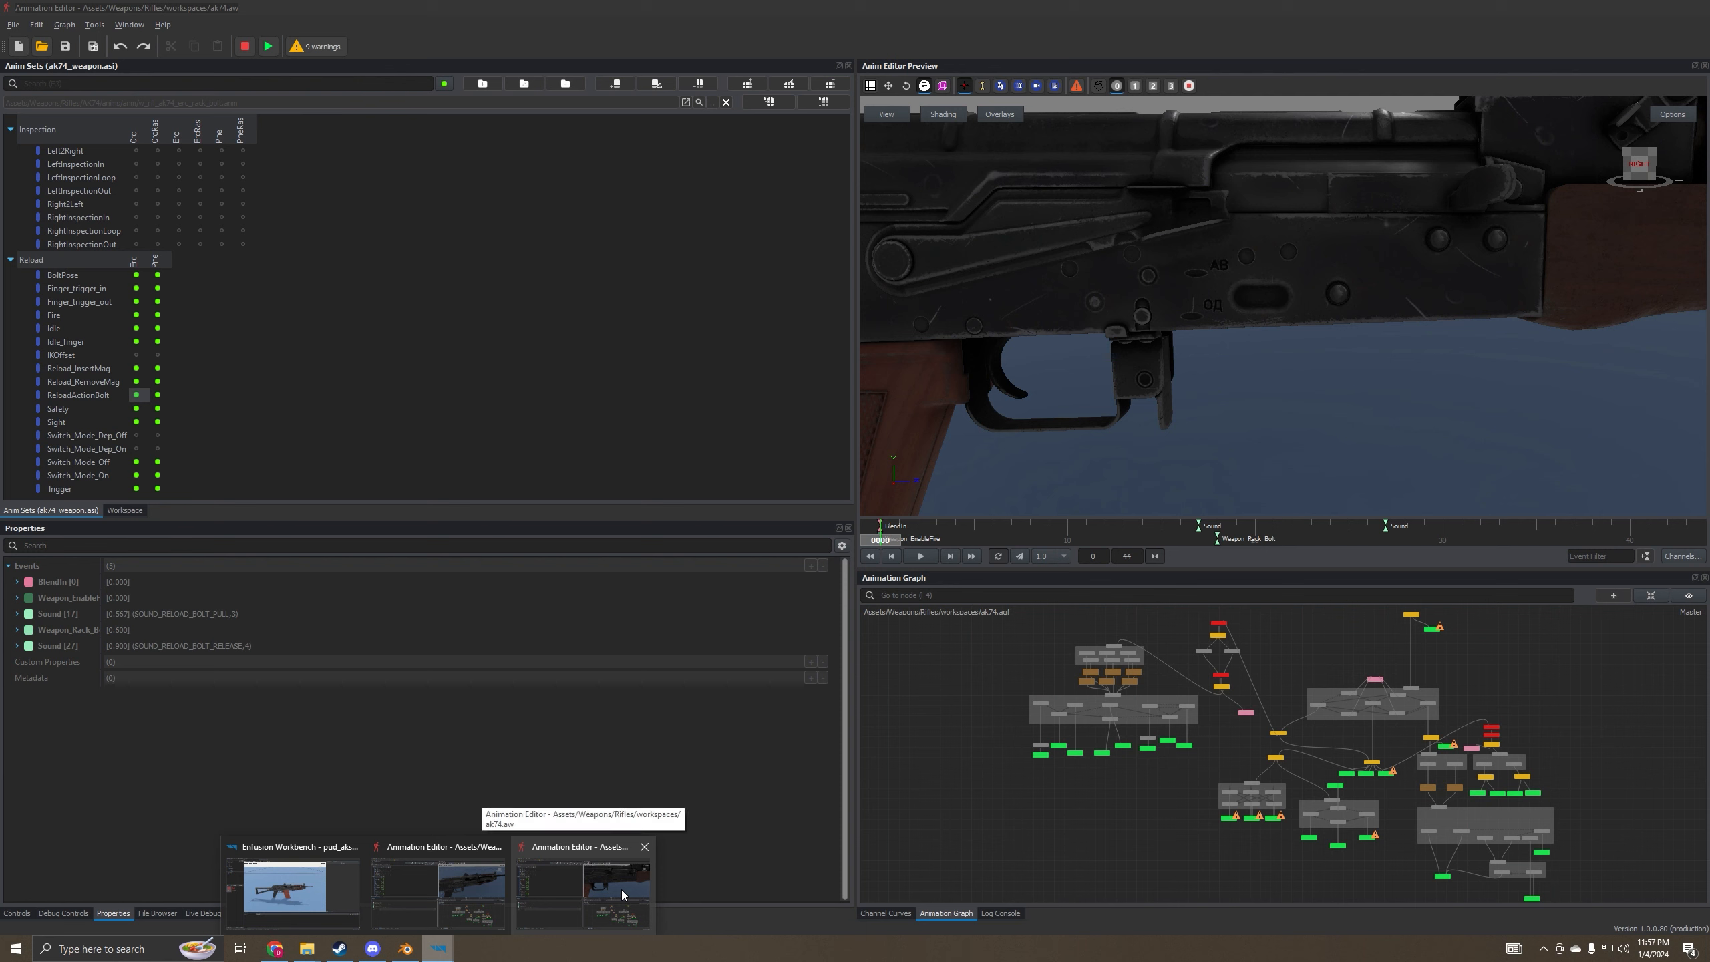
{"action": "left_click", "coordinate": [622, 890]}
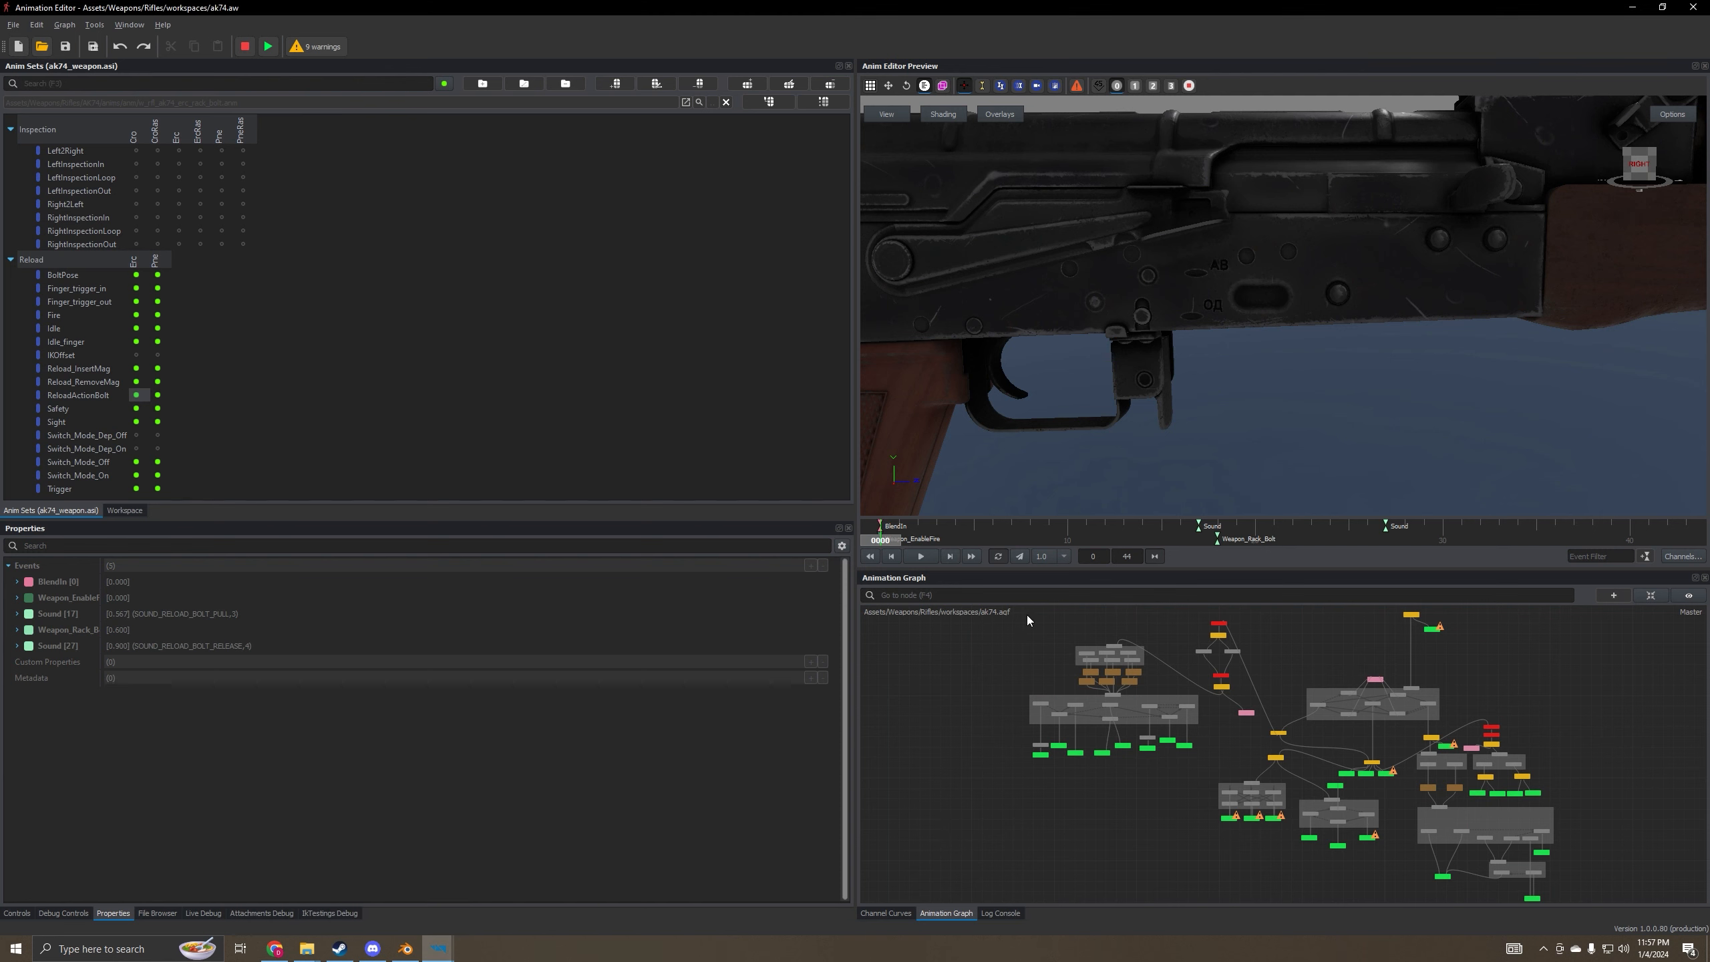
{"action": "scroll", "coordinate": [1238, 324], "scroll_direction": "down", "scroll_amount": 4}
{"action": "middle_click_drag", "start_coordinate": [1237, 323], "coordinate": [1189, 396]}
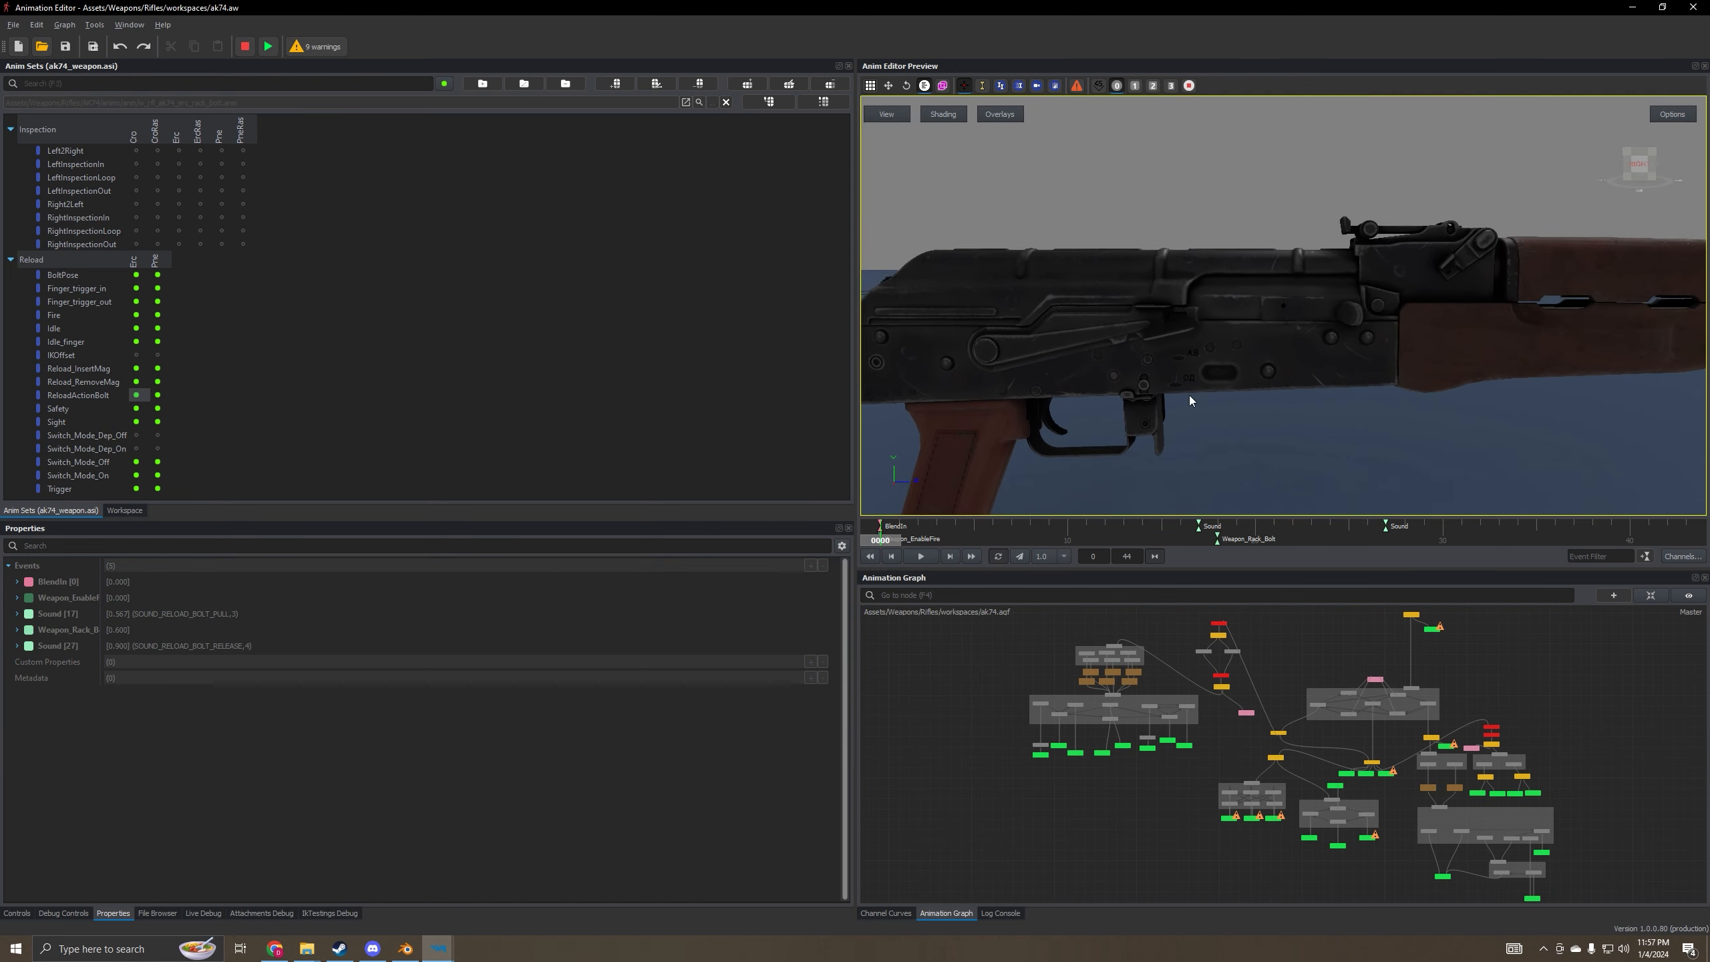
{"action": "scroll", "coordinate": [1189, 395], "scroll_direction": "up", "scroll_amount": 3}
{"action": "left_click", "coordinate": [923, 557]}
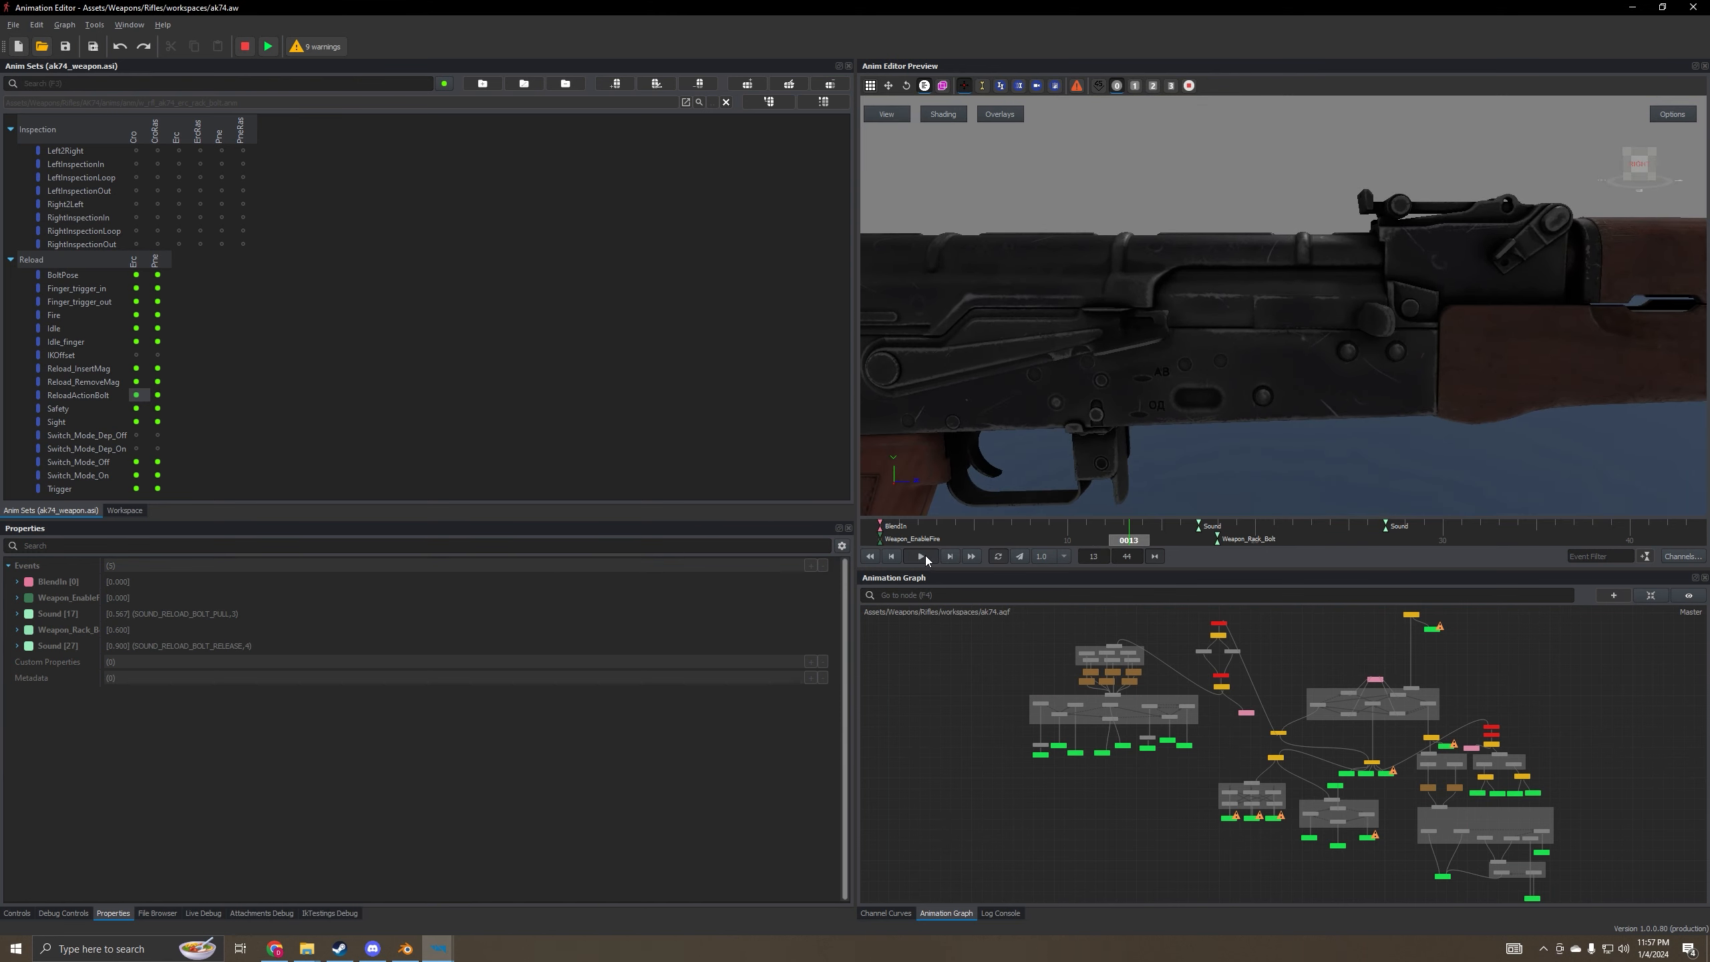
- Step back and forth through the AK74's ReloadActionBolt animation to examine where the bolt starts moving, ending on frame 20
{"action": "left_click", "coordinate": [892, 557]}
{"action": "left_click", "coordinate": [891, 558]}
{"action": "left_click", "coordinate": [890, 557]}
{"action": "left_click", "coordinate": [951, 556]}
{"action": "left_click", "coordinate": [951, 557]}
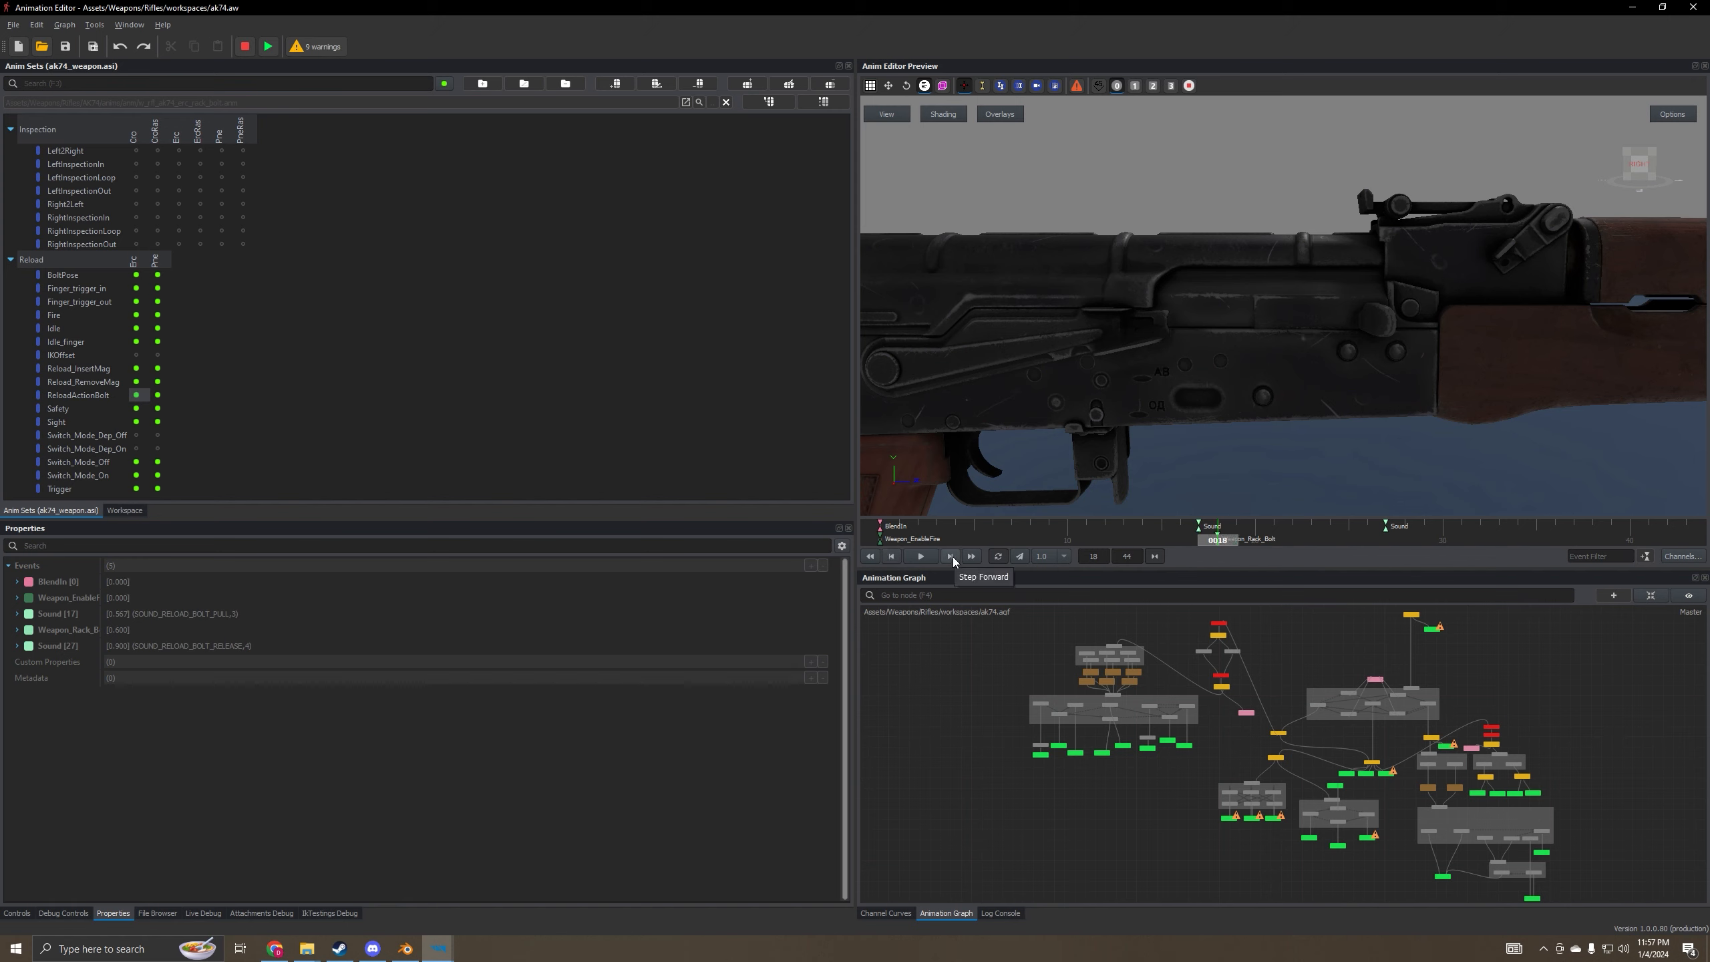
{"action": "left_click", "coordinate": [892, 560]}
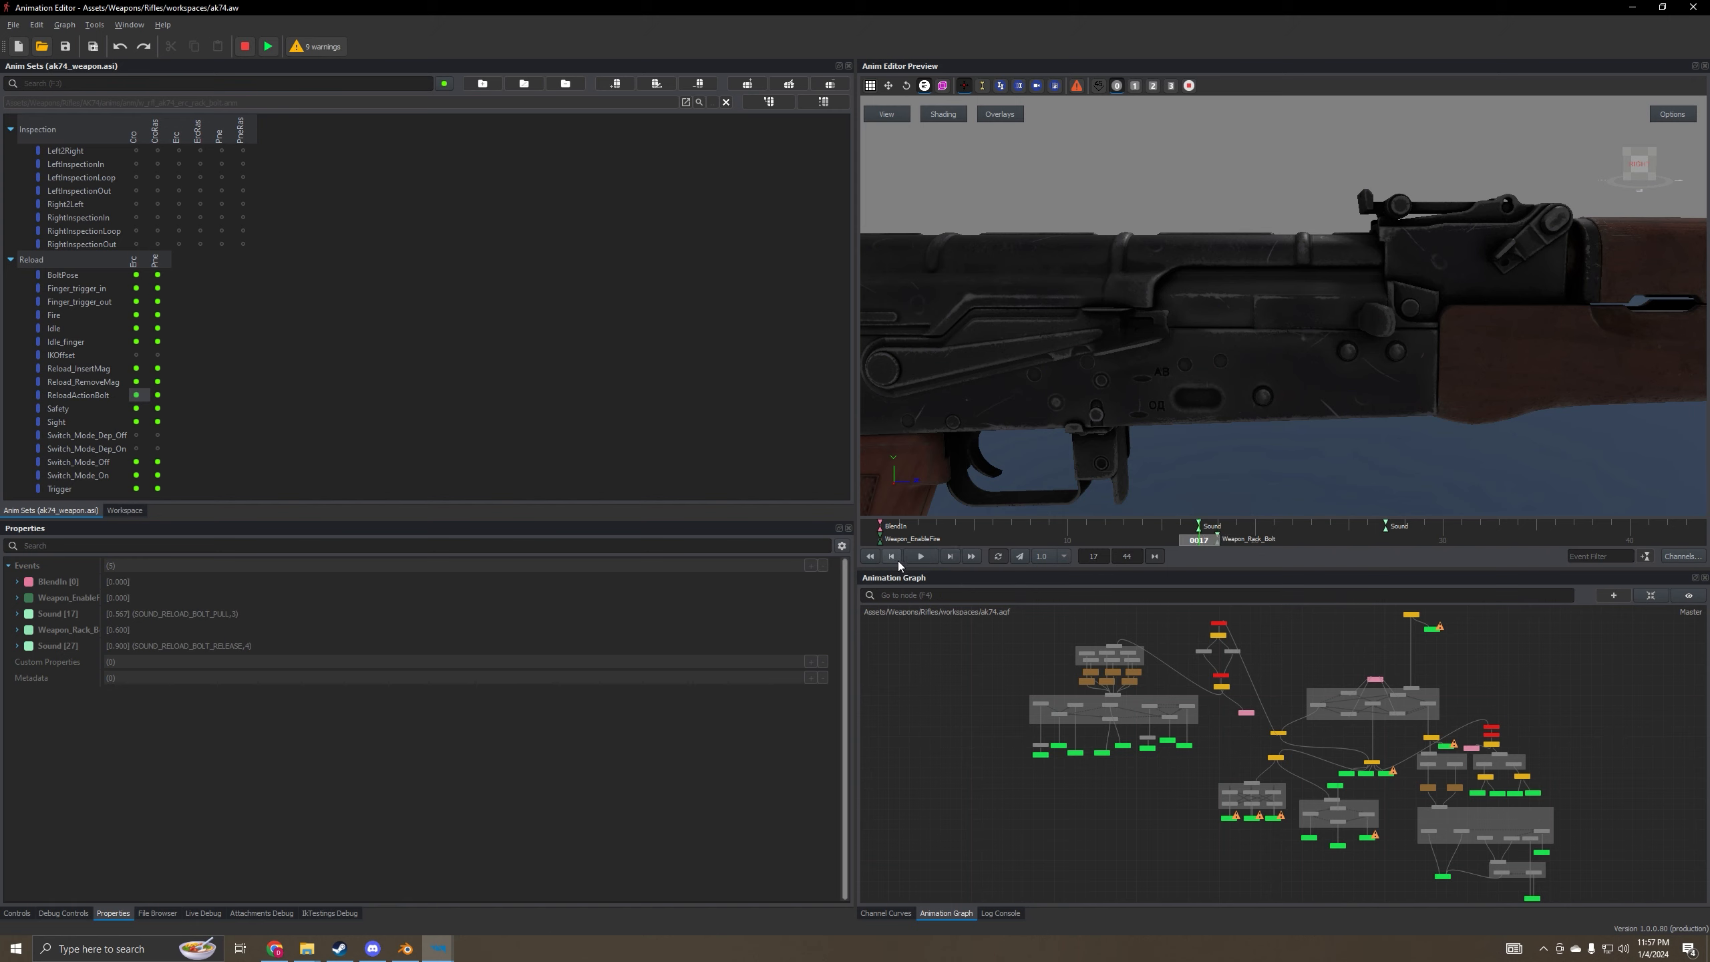
{"action": "left_click", "coordinate": [951, 556]}
{"action": "left_click", "coordinate": [953, 557]}
{"action": "left_click", "coordinate": [953, 556]}
{"action": "left_click", "coordinate": [952, 556]}
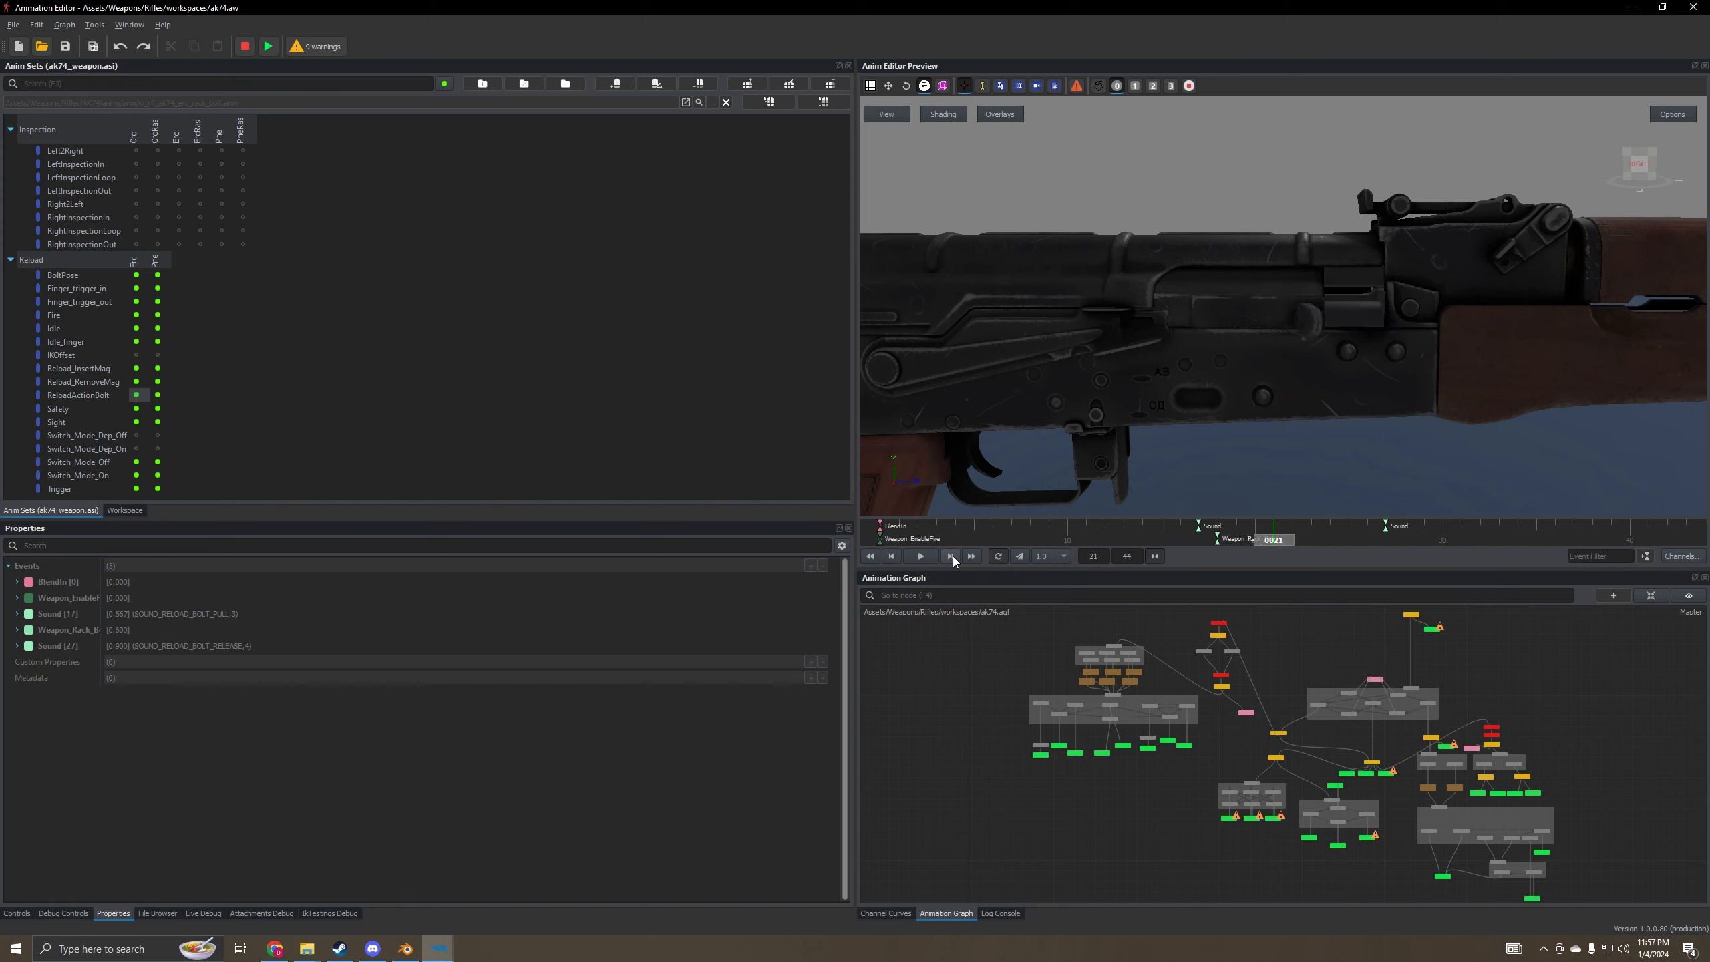
{"action": "left_click", "coordinate": [899, 557]}
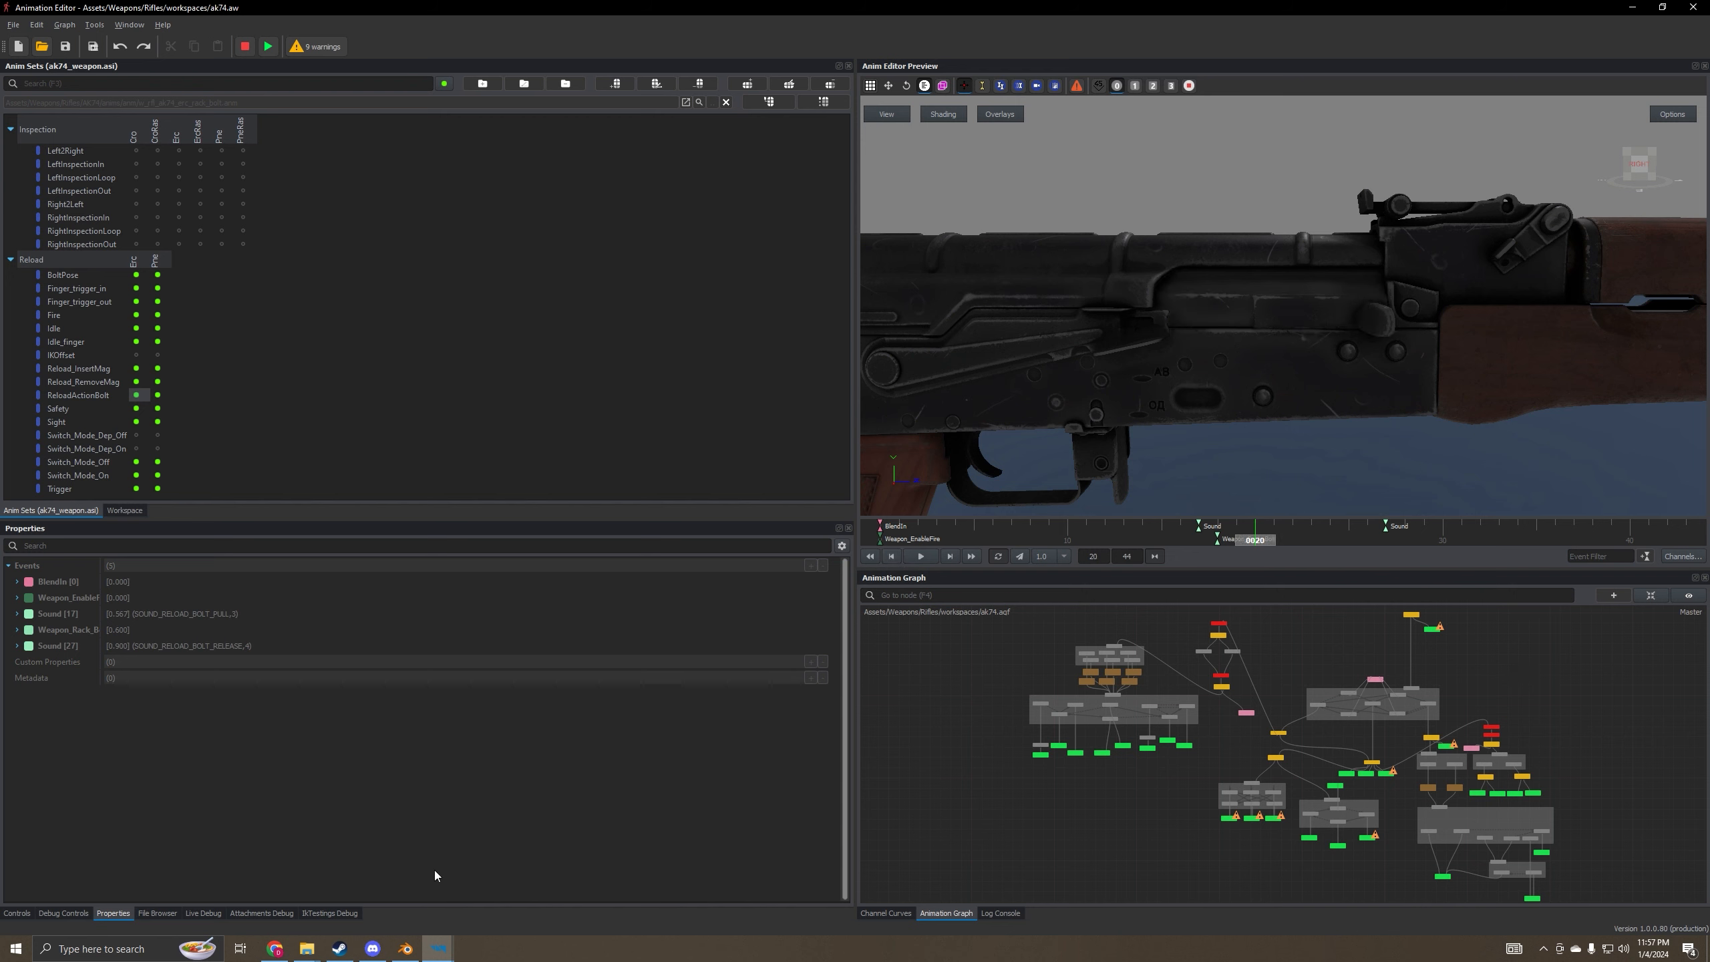
- In Blender, insert Location, Rotation & Scale keyframes for all bones at frame 19 and move to frame 20
{"action": "left_click", "coordinate": [405, 948]}
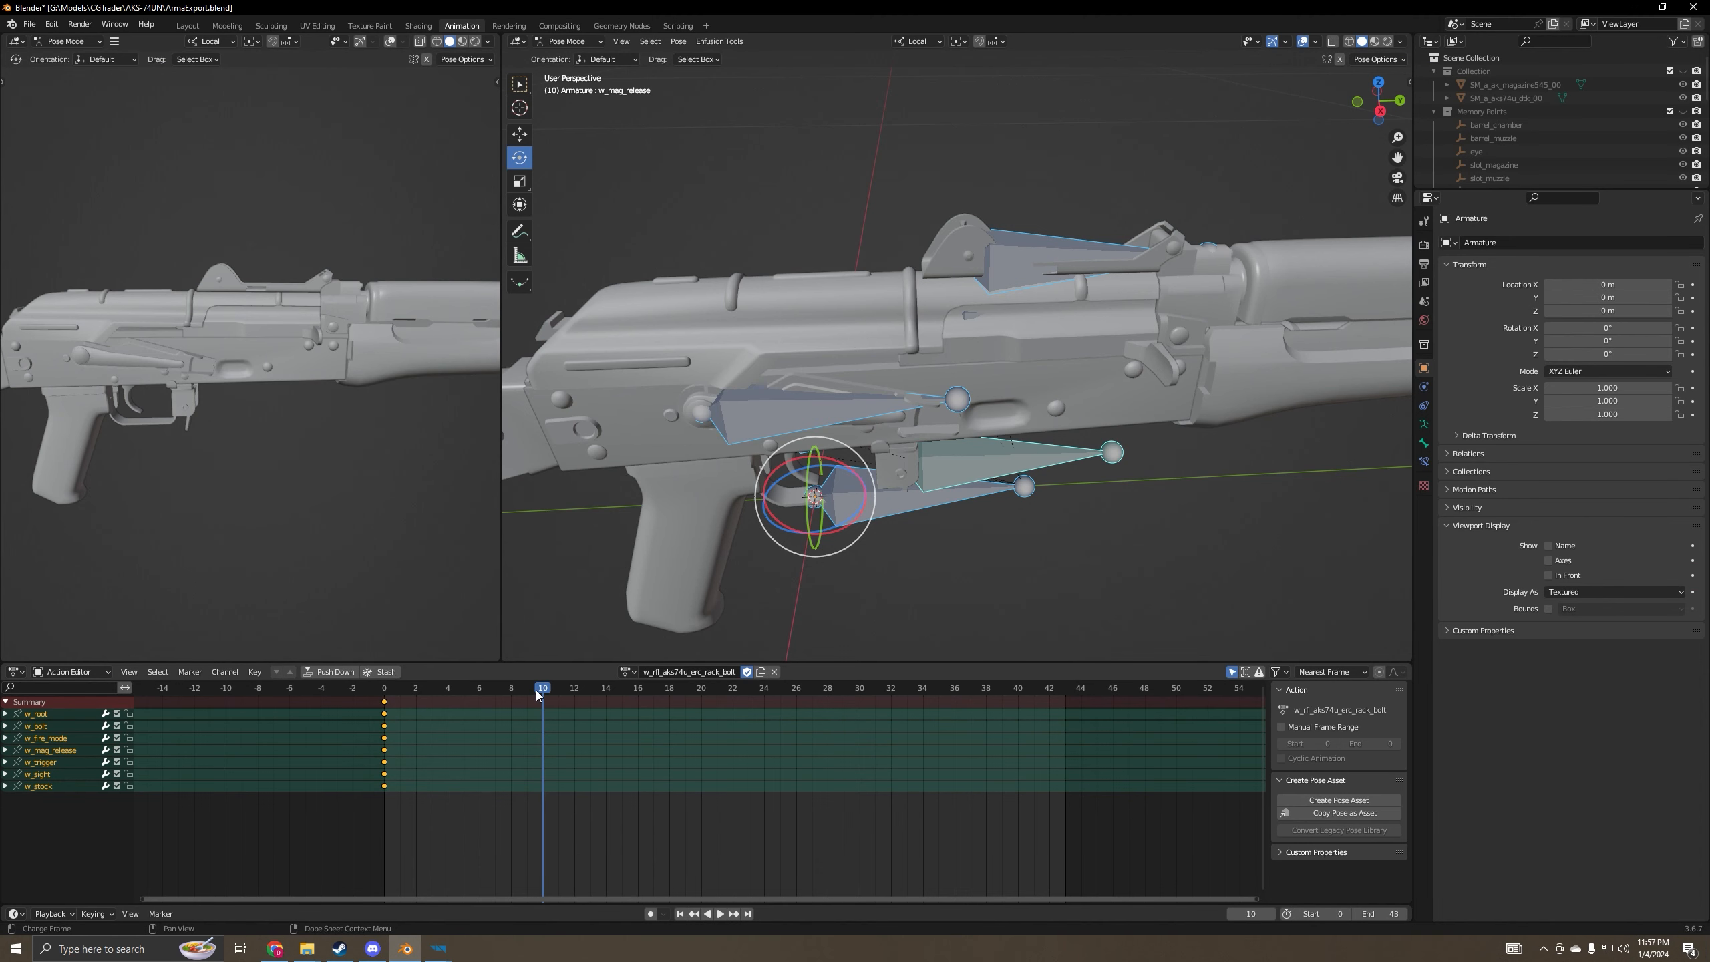
{"action": "left_click_drag", "start_coordinate": [539, 694], "coordinate": [685, 707]}
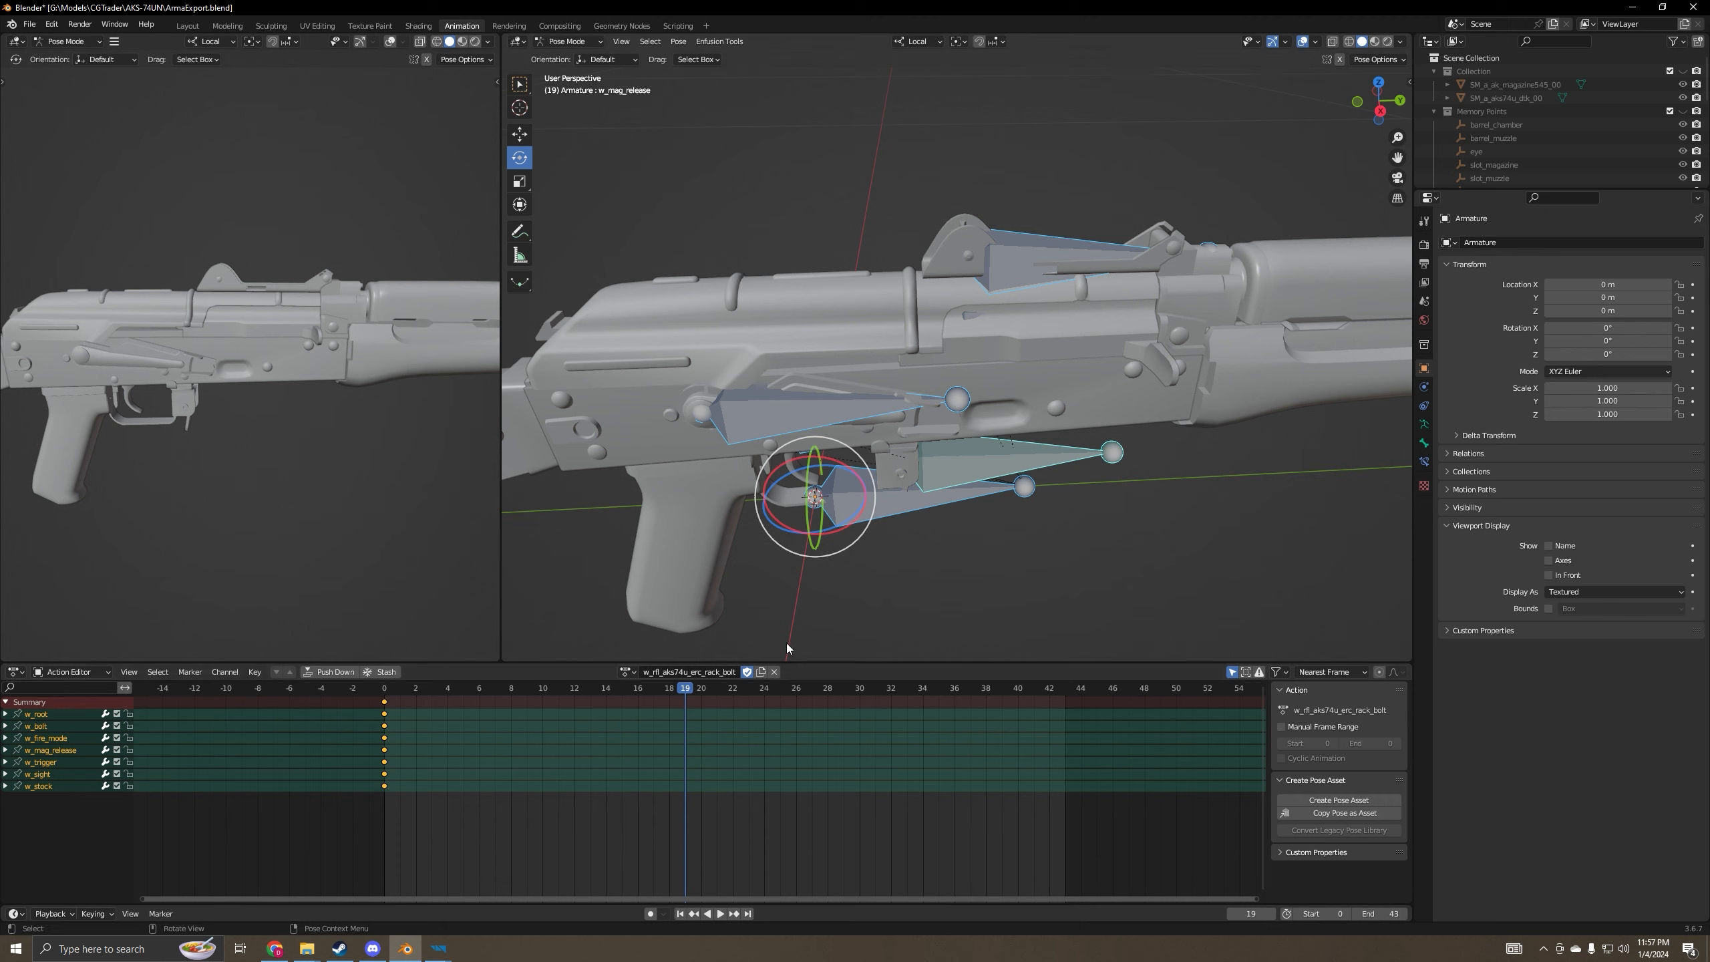
{"action": "key", "text": "i"}
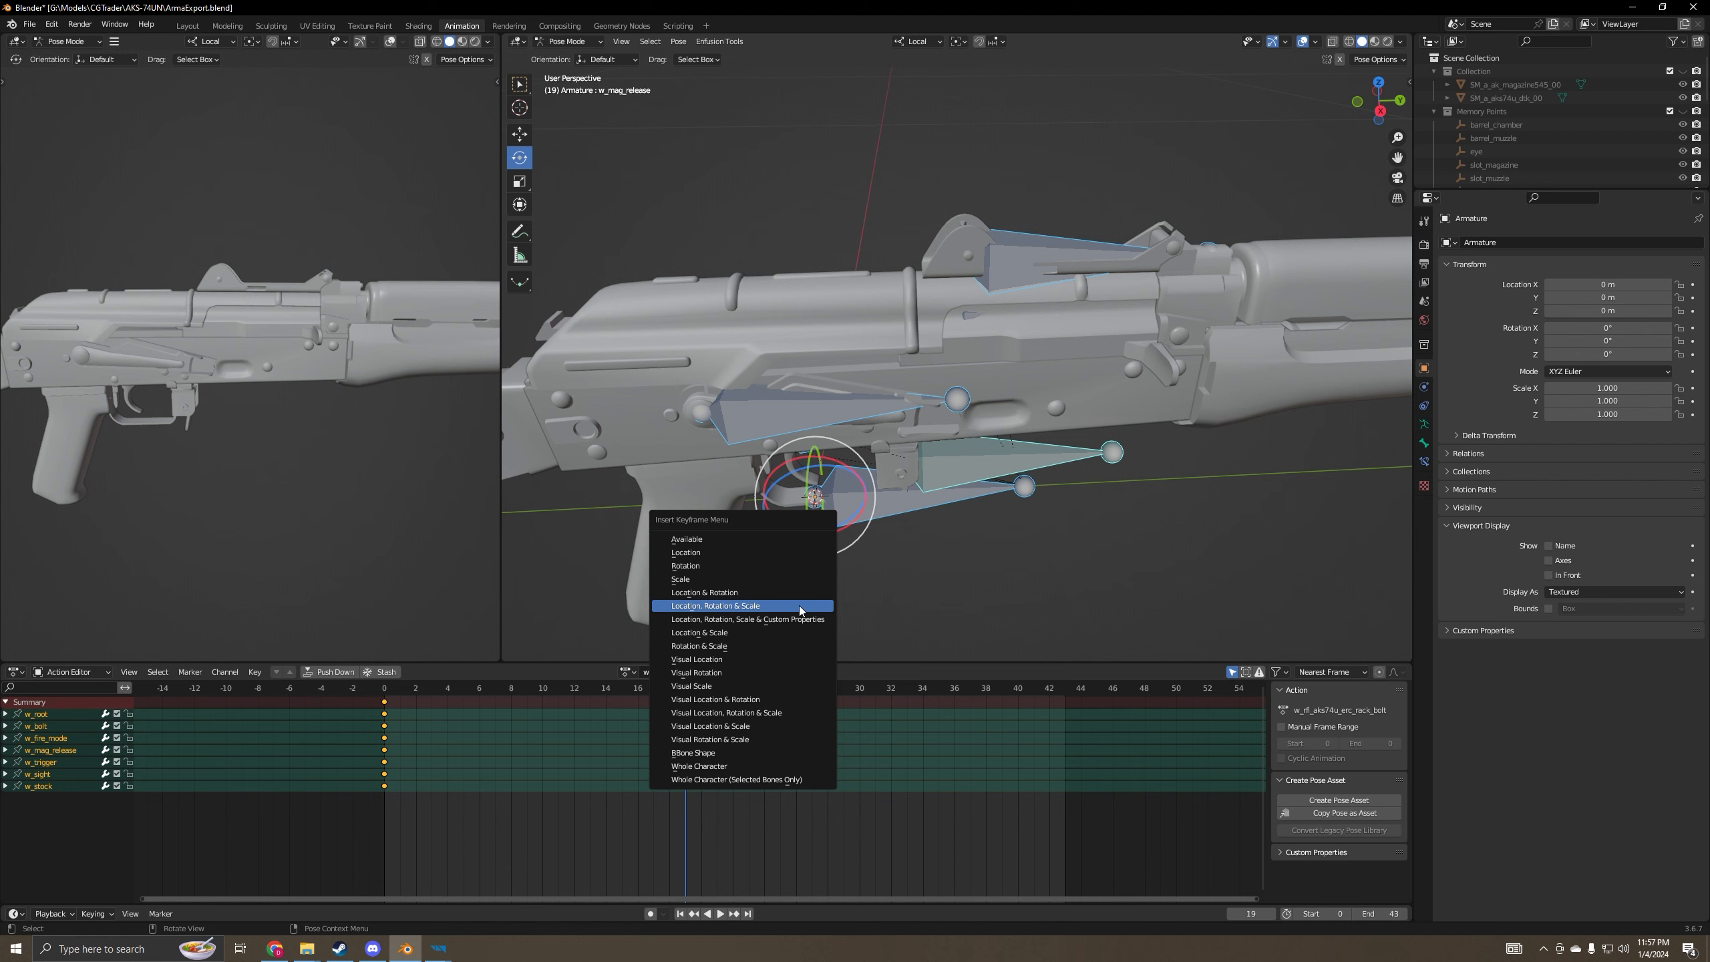
{"action": "left_click", "coordinate": [799, 606]}
{"action": "left_click_drag", "start_coordinate": [700, 694], "coordinate": [700, 694]}
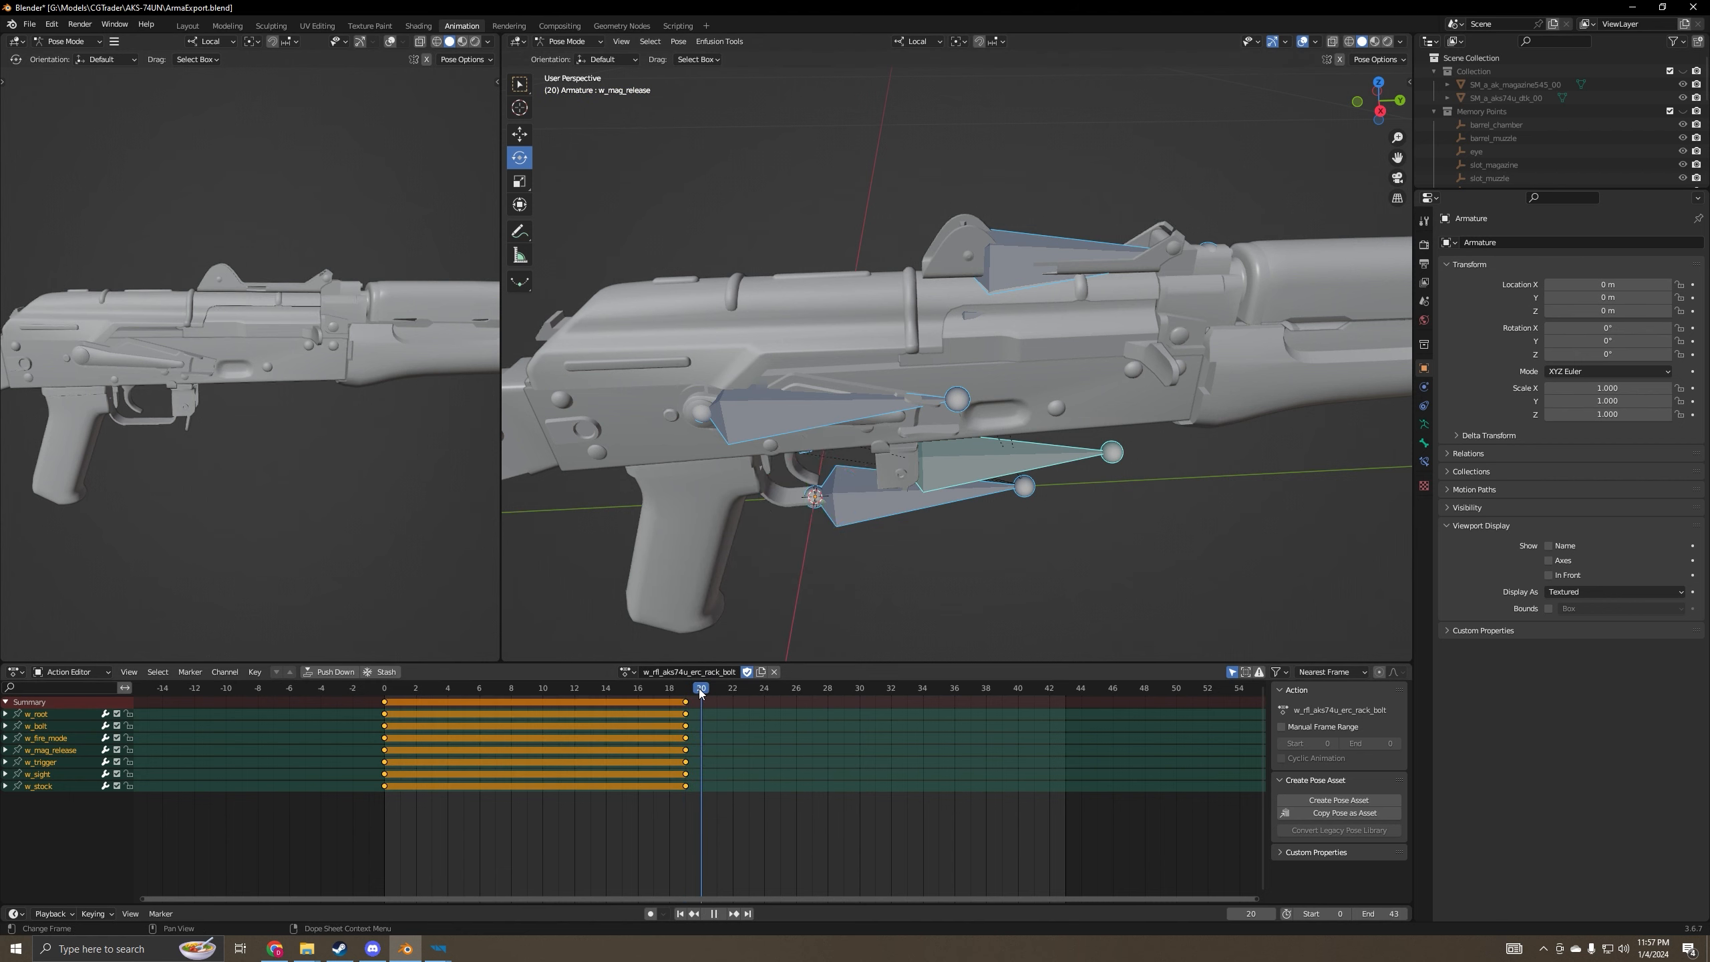
- Return to the AK74 workspace and step through ReloadActionBolt from frame 20 to examine the bolt's rearward travel
{"action": "left_click", "coordinate": [439, 948]}
{"action": "left_click", "coordinate": [564, 893]}
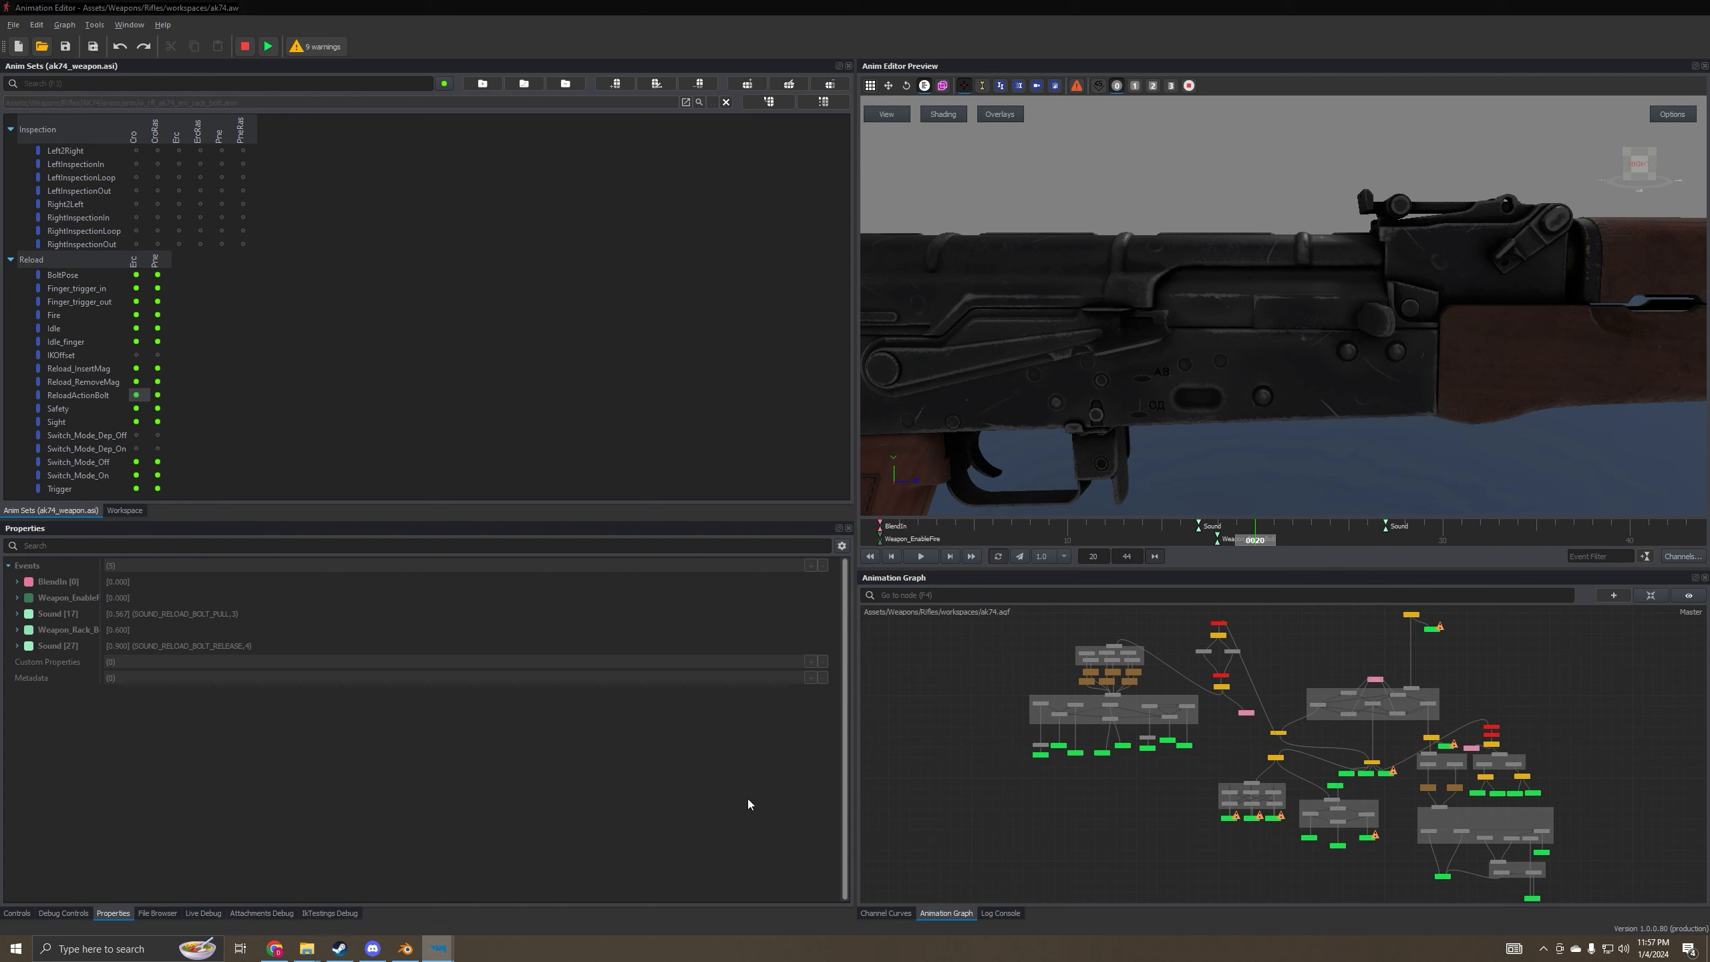
{"action": "left_click", "coordinate": [949, 556]}
{"action": "left_click", "coordinate": [949, 556]}
{"action": "left_click", "coordinate": [950, 556]}
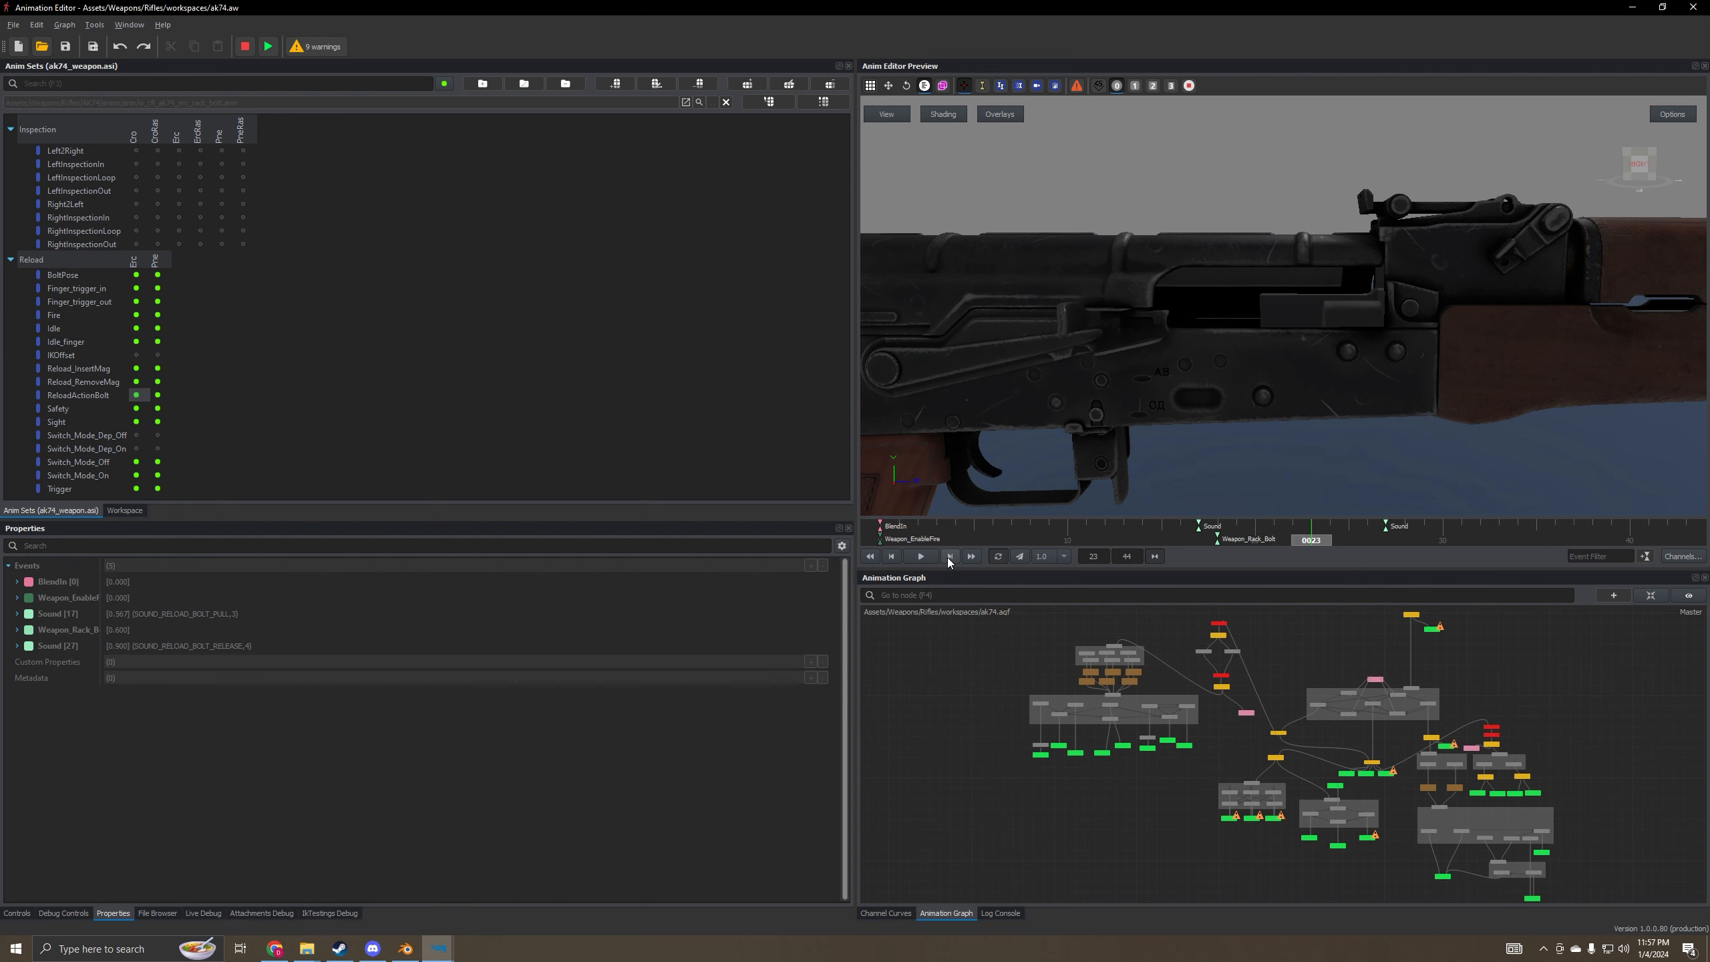
{"action": "left_click", "coordinate": [948, 556]}
{"action": "left_click", "coordinate": [892, 556]}
{"action": "left_click", "coordinate": [949, 556]}
{"action": "left_click", "coordinate": [950, 556]}
{"action": "left_click", "coordinate": [891, 557]}
{"action": "left_click", "coordinate": [891, 557]}
{"action": "left_click", "coordinate": [951, 557]}
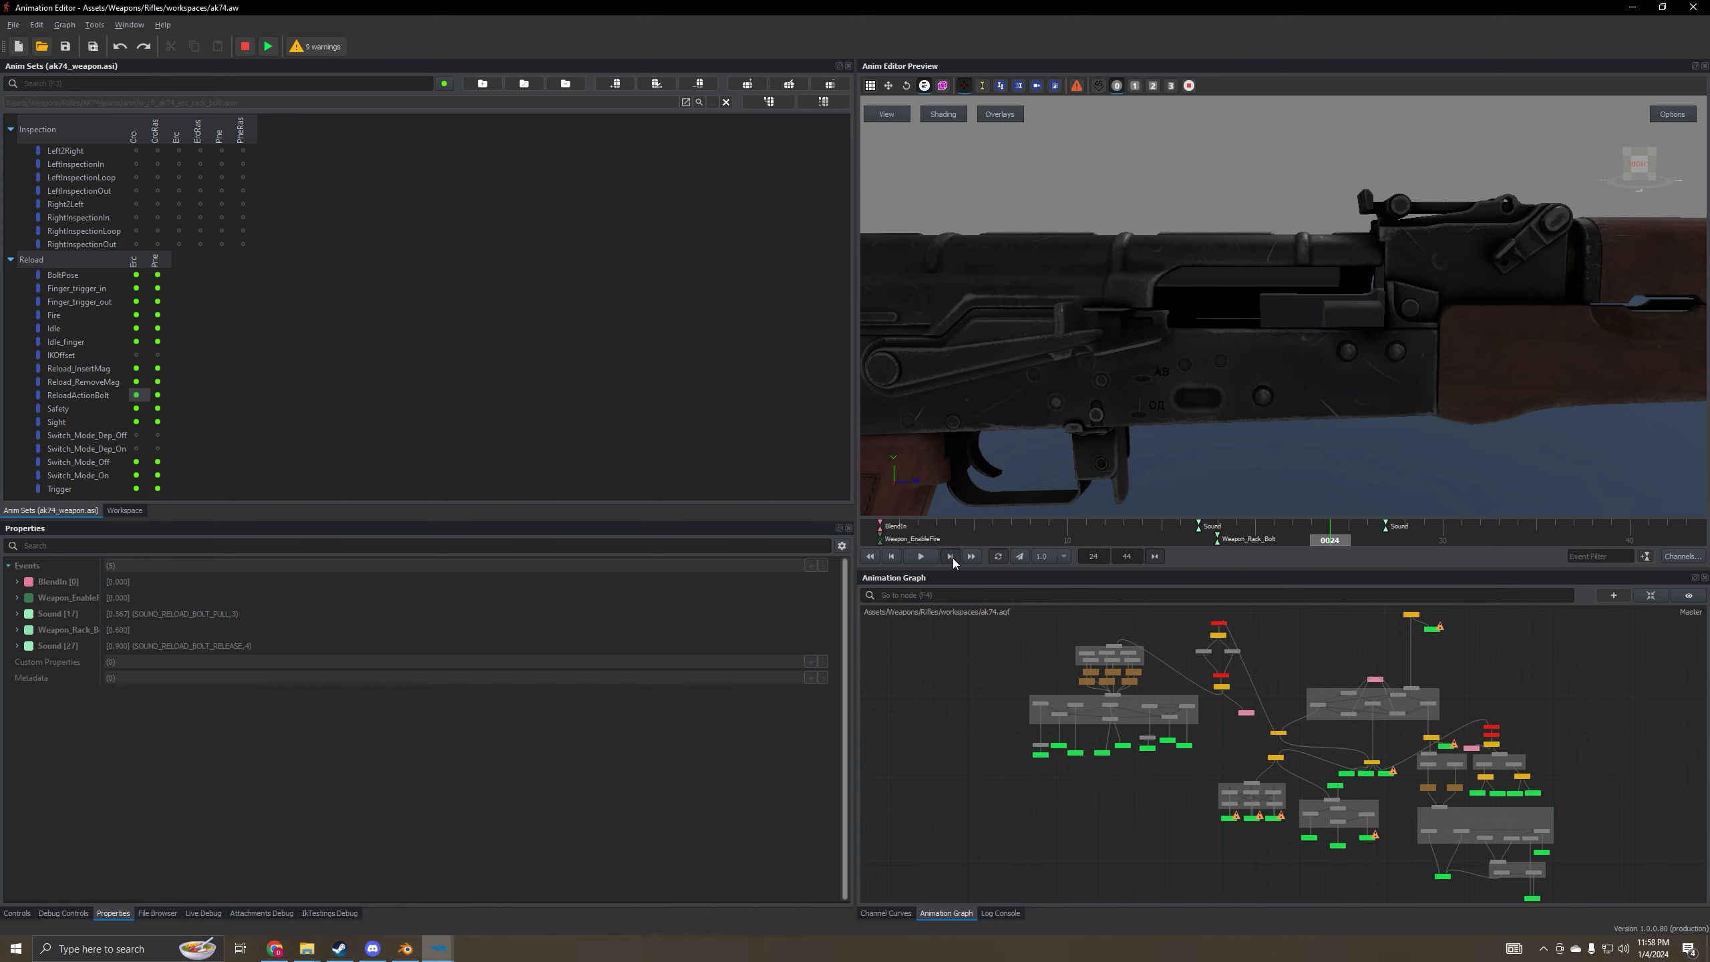
{"action": "left_click", "coordinate": [951, 556]}
{"action": "left_click", "coordinate": [950, 556]}
- Step the AK74's ReloadActionBolt back to frame 20 and forward to frame 22 to compare the bolt's position on each frame
{"action": "left_click", "coordinate": [892, 556]}
{"action": "left_click", "coordinate": [892, 556]}
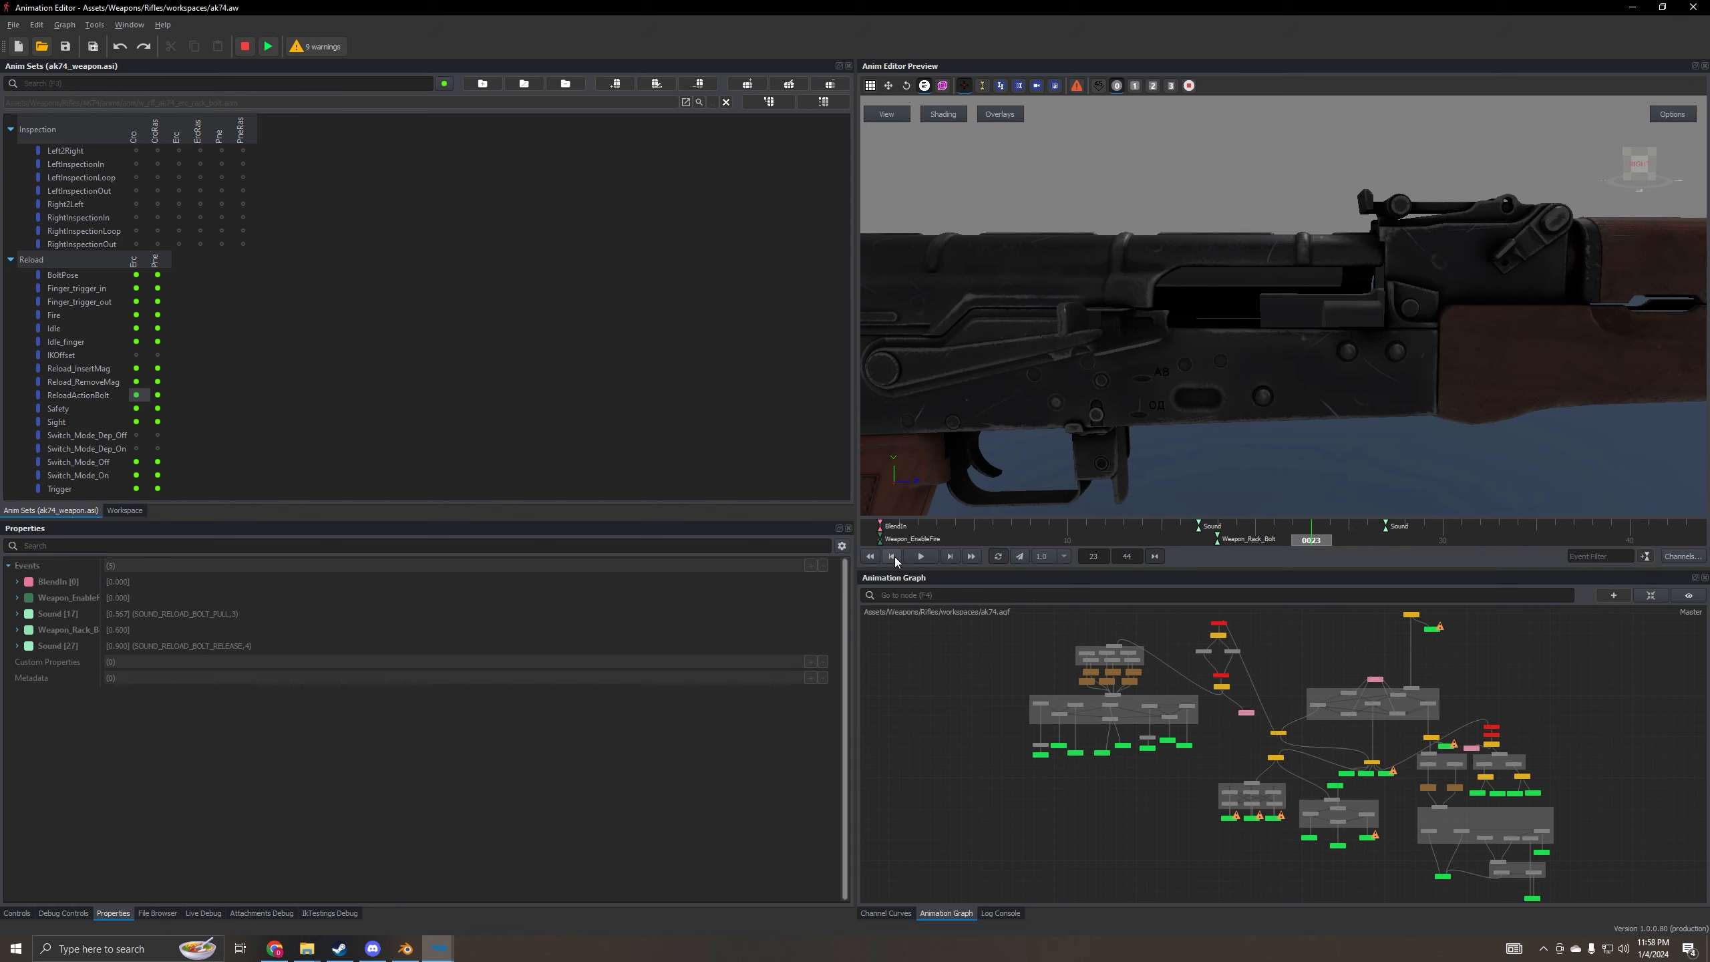
{"action": "left_click", "coordinate": [893, 557]}
{"action": "left_click", "coordinate": [893, 556]}
{"action": "left_click", "coordinate": [893, 556]}
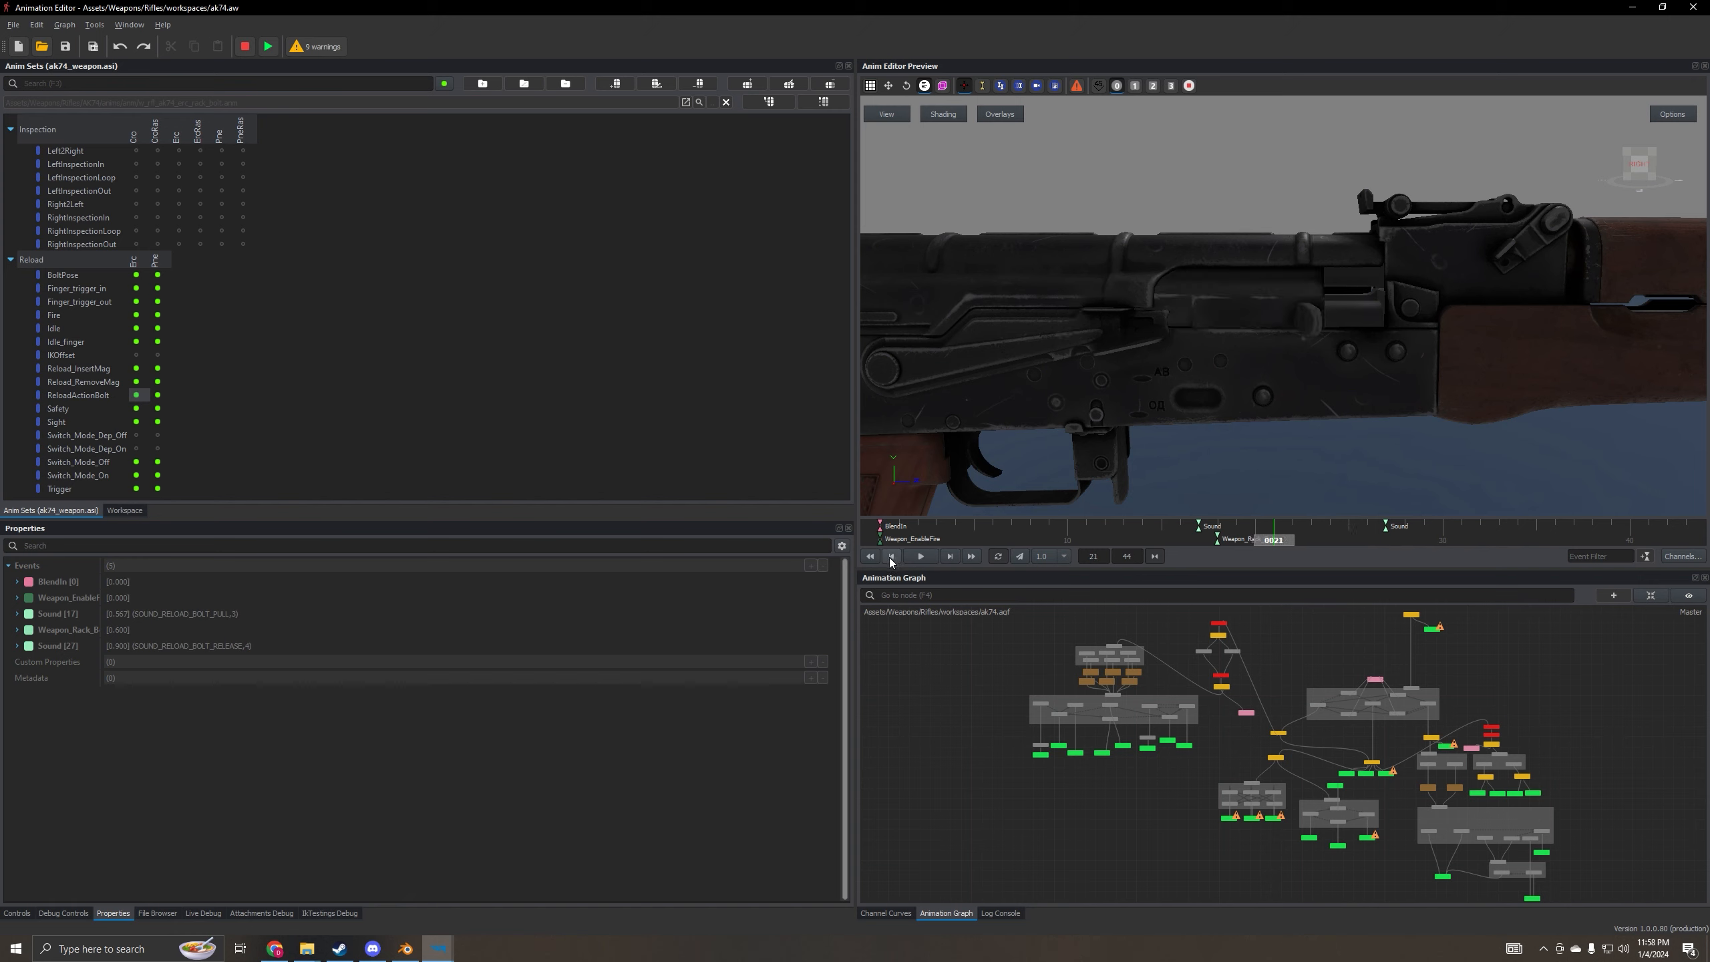
{"action": "left_click", "coordinate": [891, 557]}
{"action": "left_click", "coordinate": [951, 561]}
{"action": "left_click", "coordinate": [951, 561]}
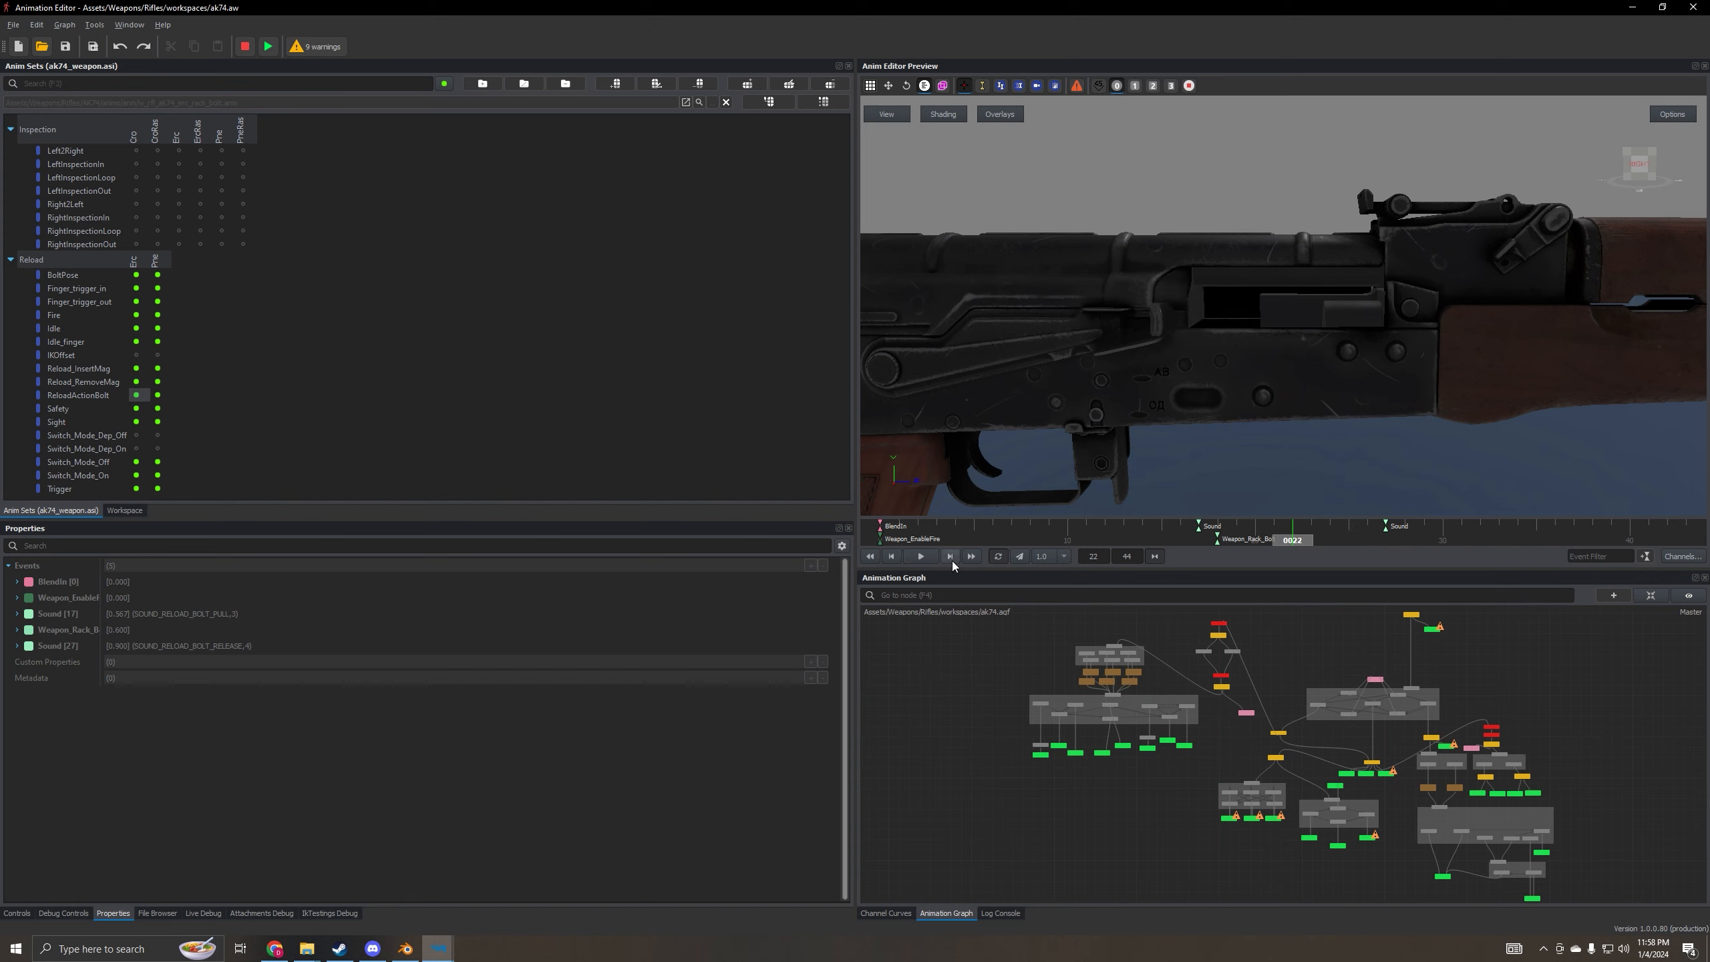
- Step the AK74's ReloadActionBolt forward from frame 22 and back to frame 23 to examine where the bolt reaches its rearmost position
{"action": "left_click", "coordinate": [951, 561]}
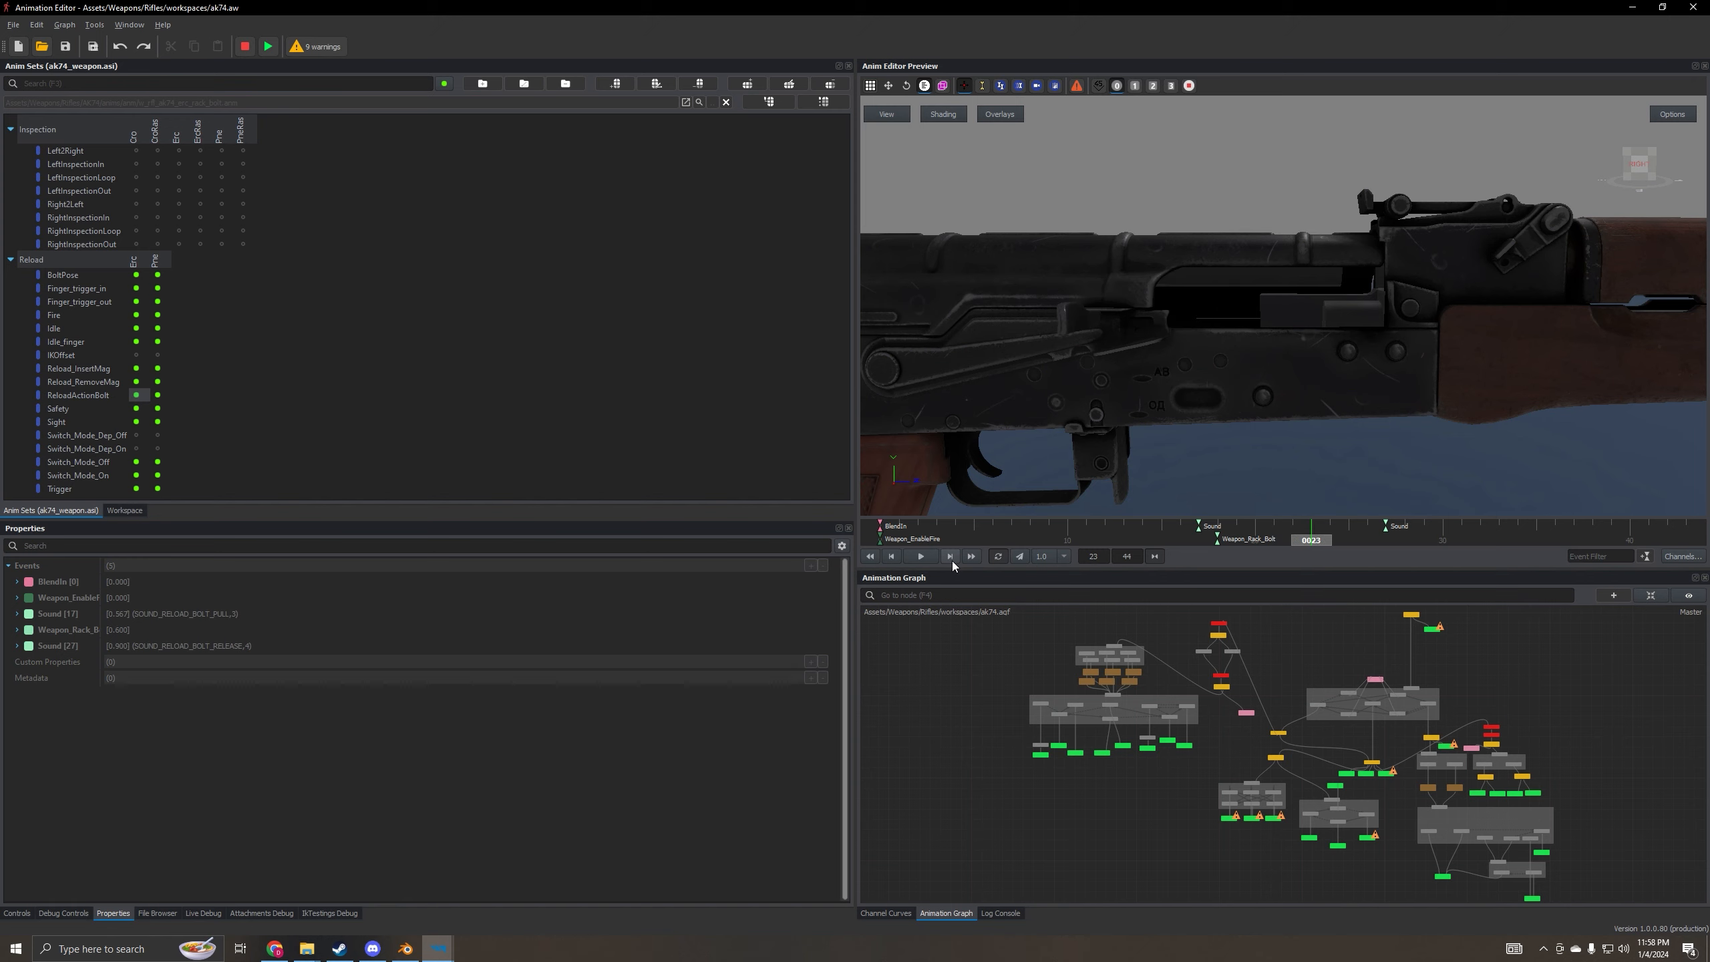
{"action": "left_click", "coordinate": [951, 561]}
{"action": "left_click", "coordinate": [951, 561]}
{"action": "left_click", "coordinate": [951, 561]}
{"action": "left_click", "coordinate": [892, 556]}
{"action": "left_click", "coordinate": [892, 556]}
{"action": "left_click", "coordinate": [892, 556]}
- In Blender, move the w_bolt bone fully rearward along its local Y axis at frame 24 and insert a keyframe for it
{"action": "mouse_move", "coordinate": [406, 952]}
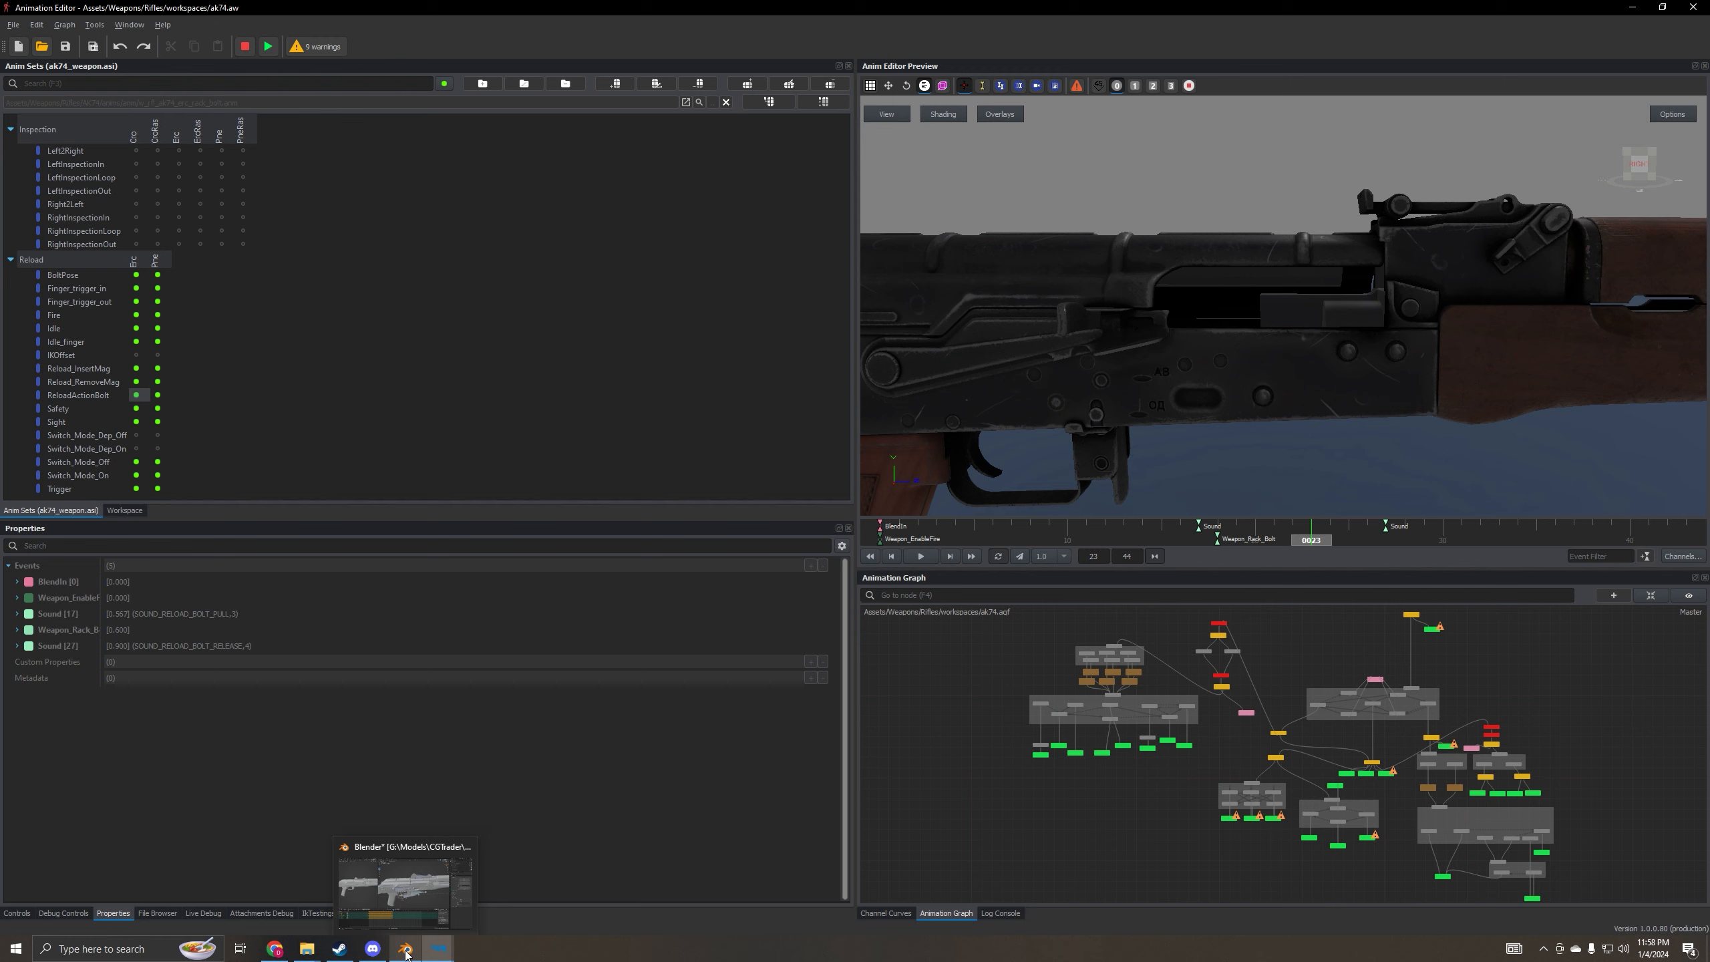
{"action": "left_click", "coordinate": [406, 950]}
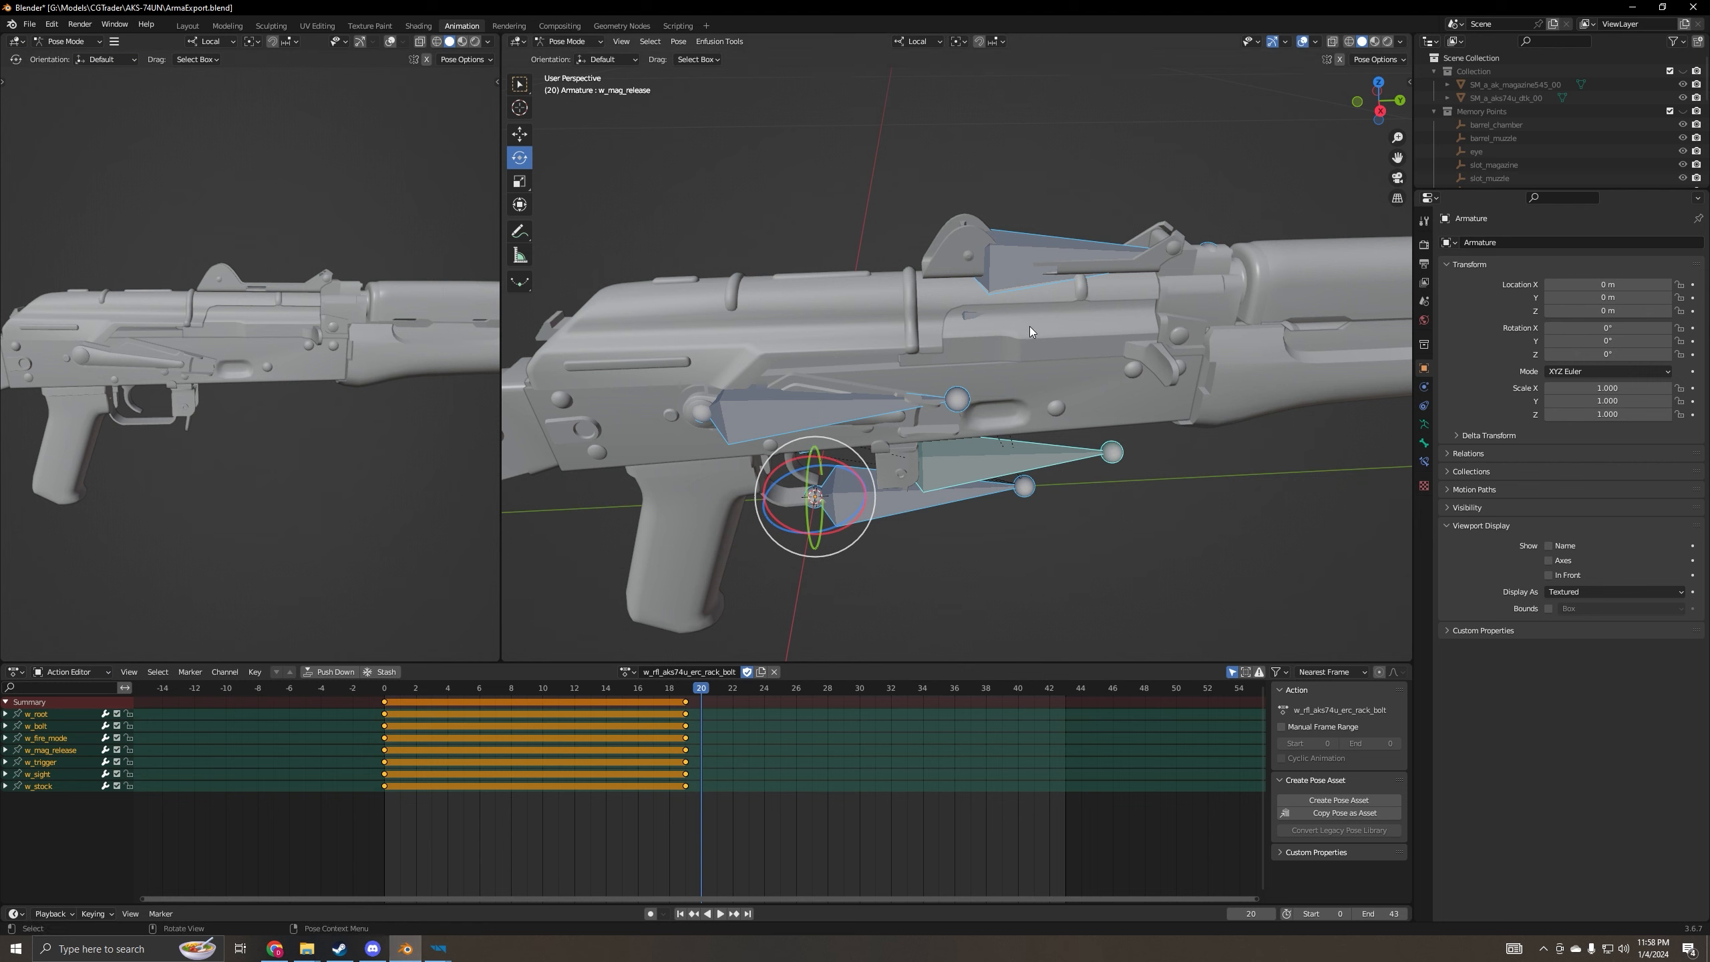
{"action": "left_click", "coordinate": [968, 314]}
{"action": "left_click", "coordinate": [520, 133]}
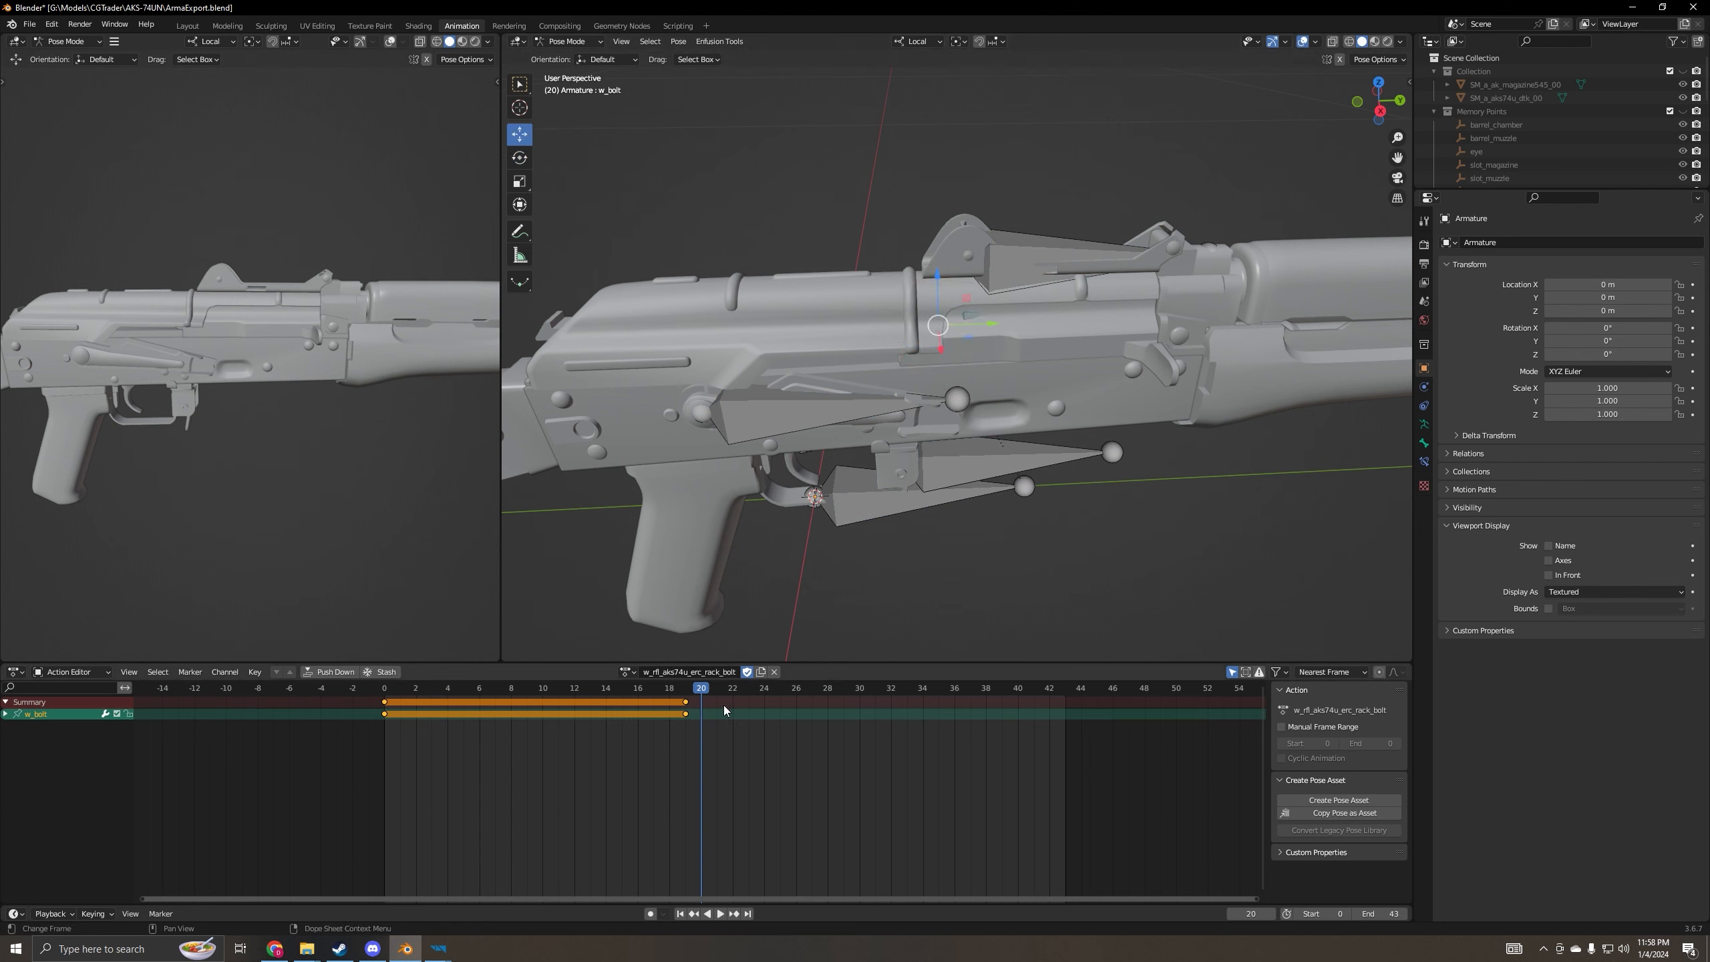
{"action": "key", "text": "space"}
{"action": "left_click_drag", "start_coordinate": [701, 699], "coordinate": [766, 705]}
{"action": "key", "text": "space"}
{"action": "middle_click_drag", "start_coordinate": [926, 497], "coordinate": [906, 475]}
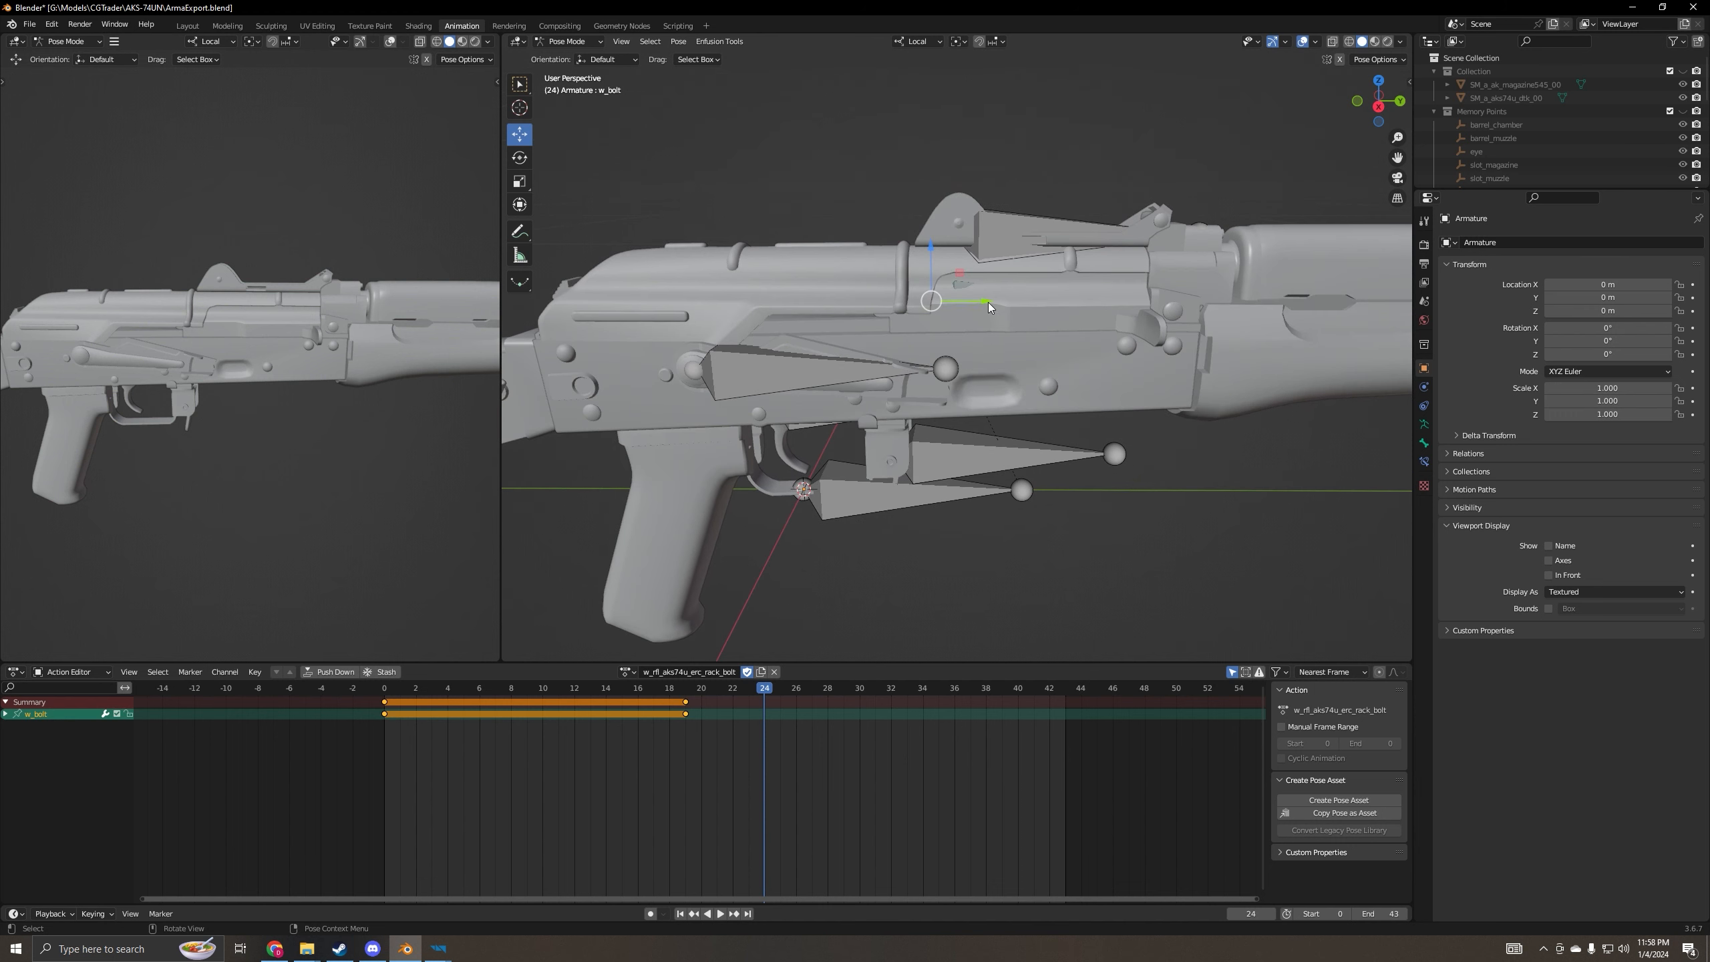
{"action": "left_click_drag", "start_coordinate": [985, 306], "coordinate": [711, 317]}
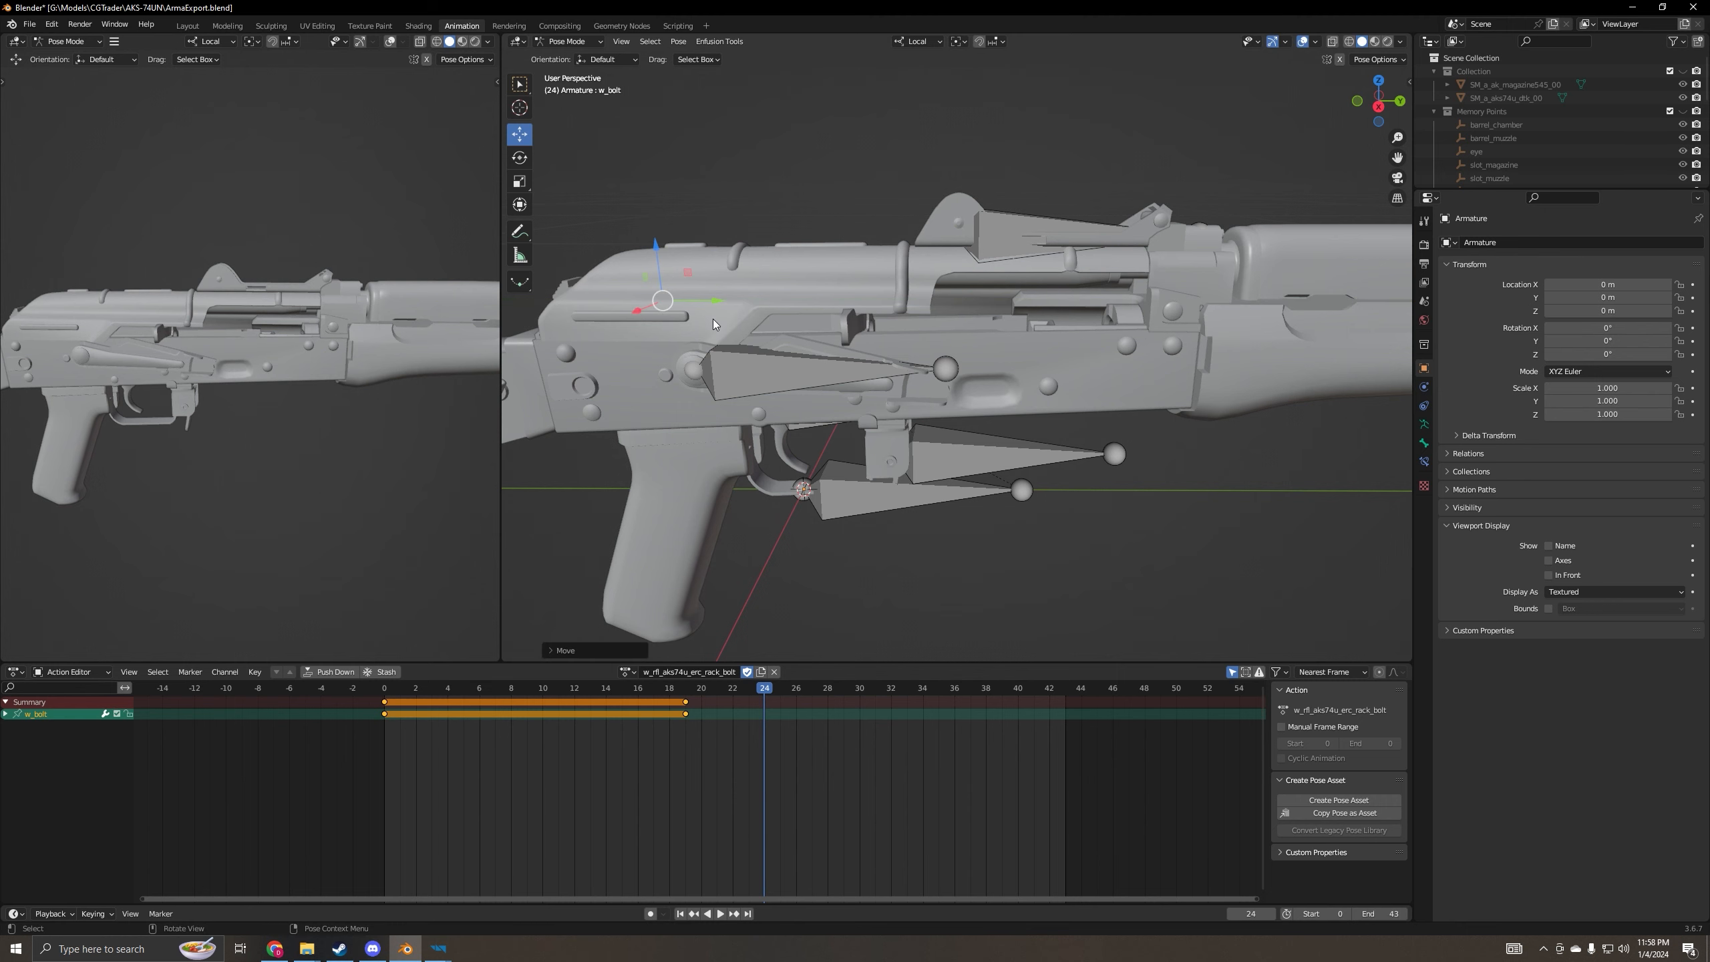
{"action": "key", "text": "i"}
{"action": "left_click", "coordinate": [772, 440]}
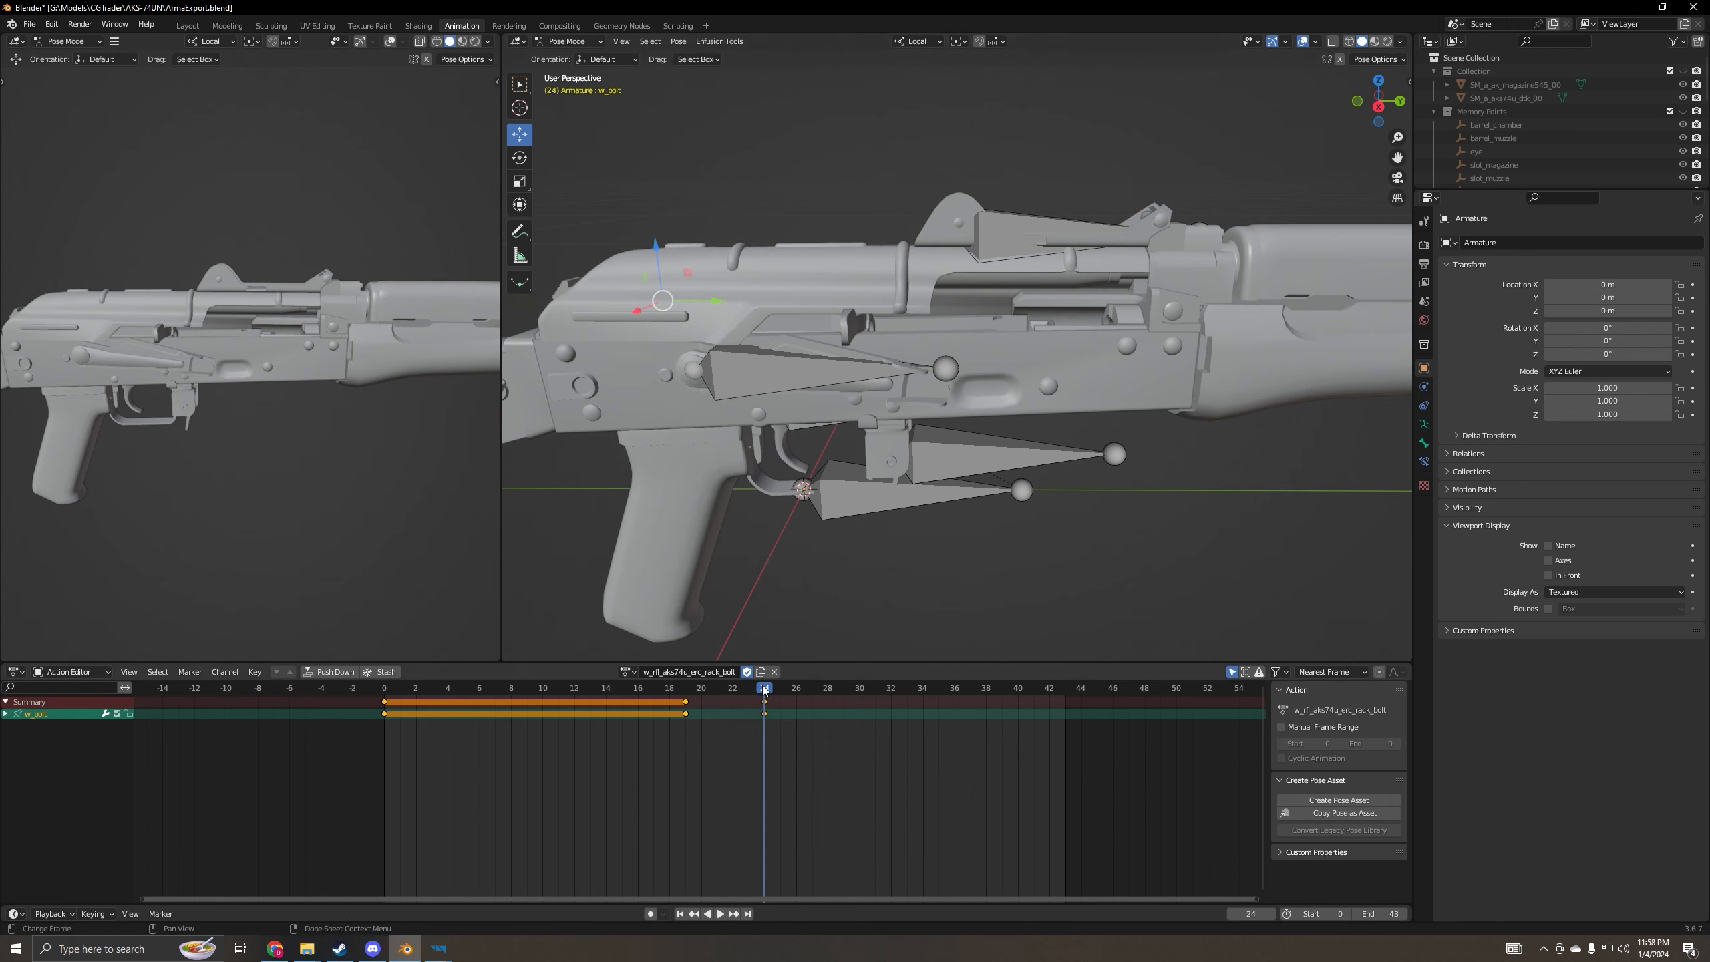
- Copy the w_bolt keyframe from frame 24 and paste it at frame 22
{"action": "left_click_drag", "start_coordinate": [764, 686], "coordinate": [734, 695]}
{"action": "right_click", "coordinate": [755, 702]}
{"action": "left_click", "coordinate": [755, 703]}
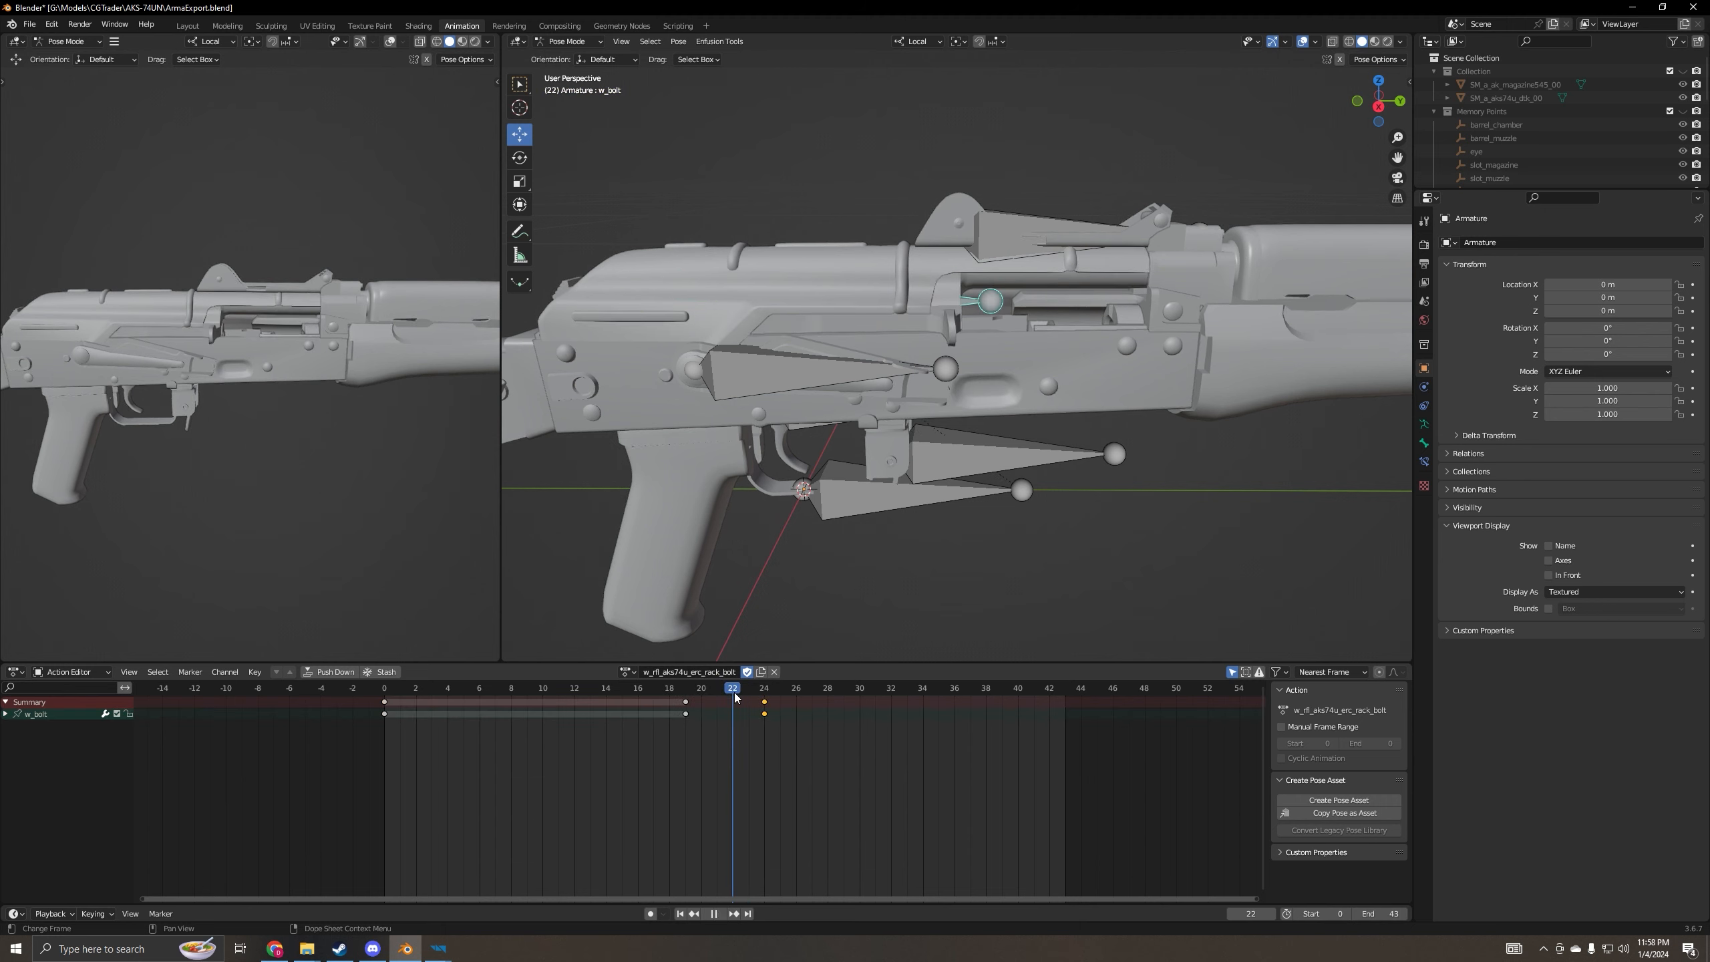
{"action": "right_click", "coordinate": [734, 703]}
{"action": "left_click", "coordinate": [708, 718]}
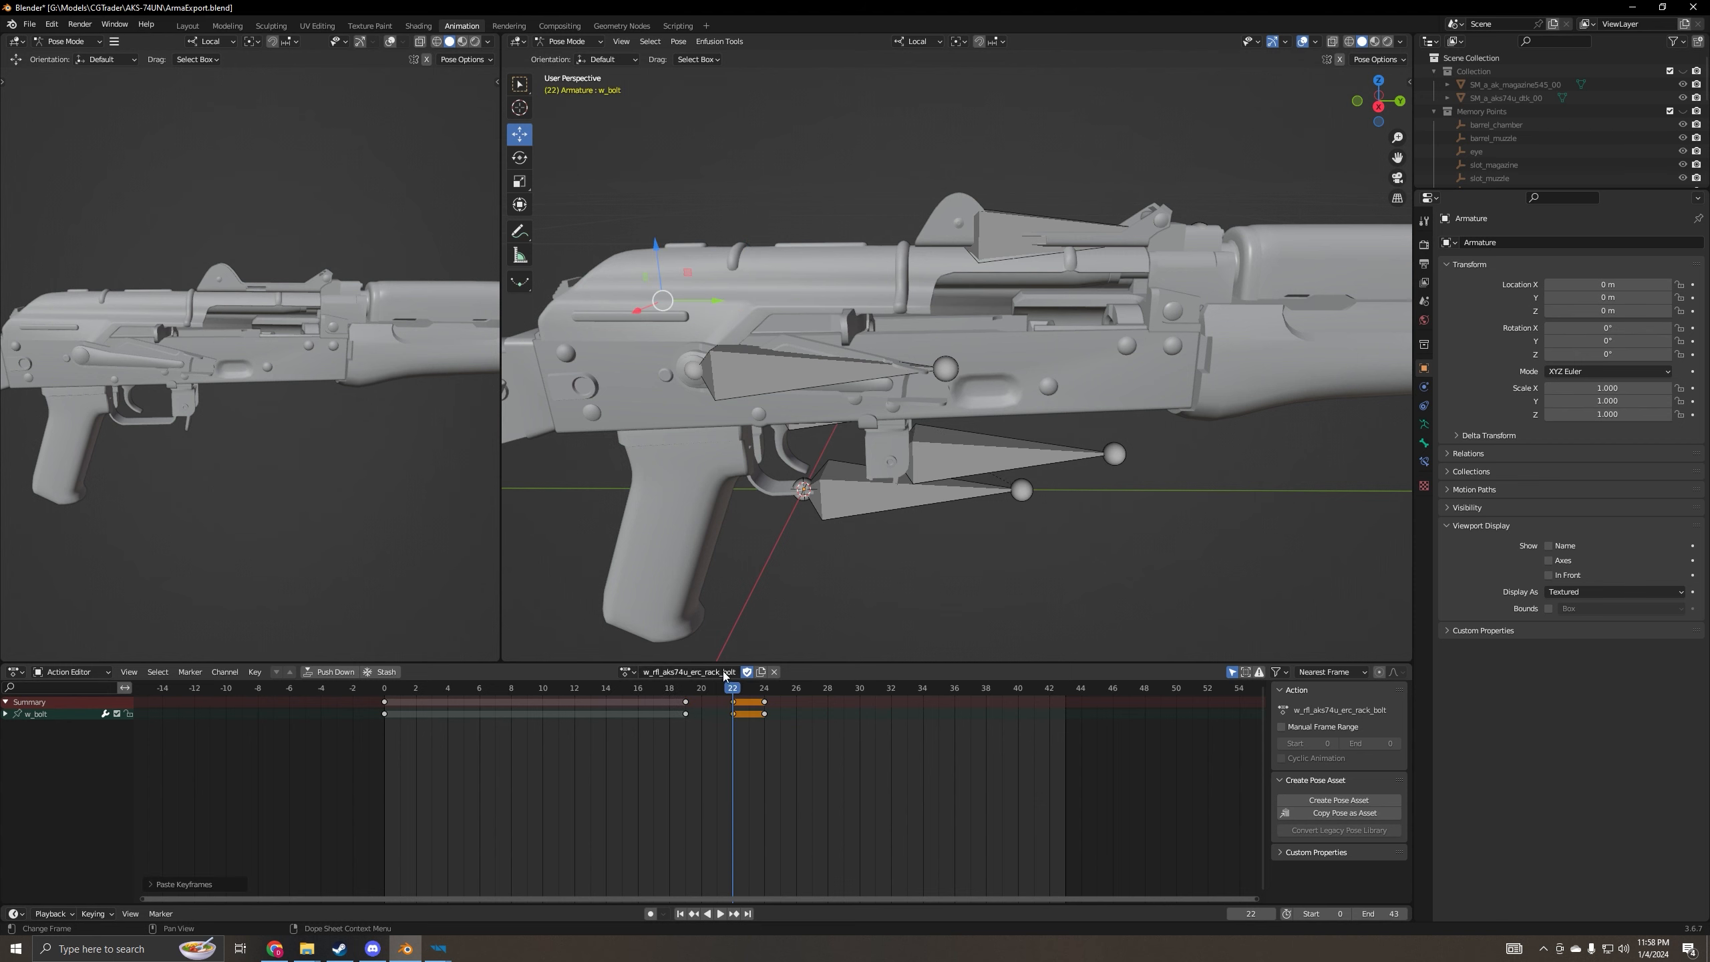
- Return to the AK74 workspace and step ReloadActionBolt back to frame 19, then forward to frame 23, to examine the bolt's pull timing
{"action": "left_click_drag", "start_coordinate": [734, 695], "coordinate": [749, 693]}
{"action": "mouse_move", "coordinate": [439, 949]}
{"action": "left_click", "coordinate": [595, 884]}
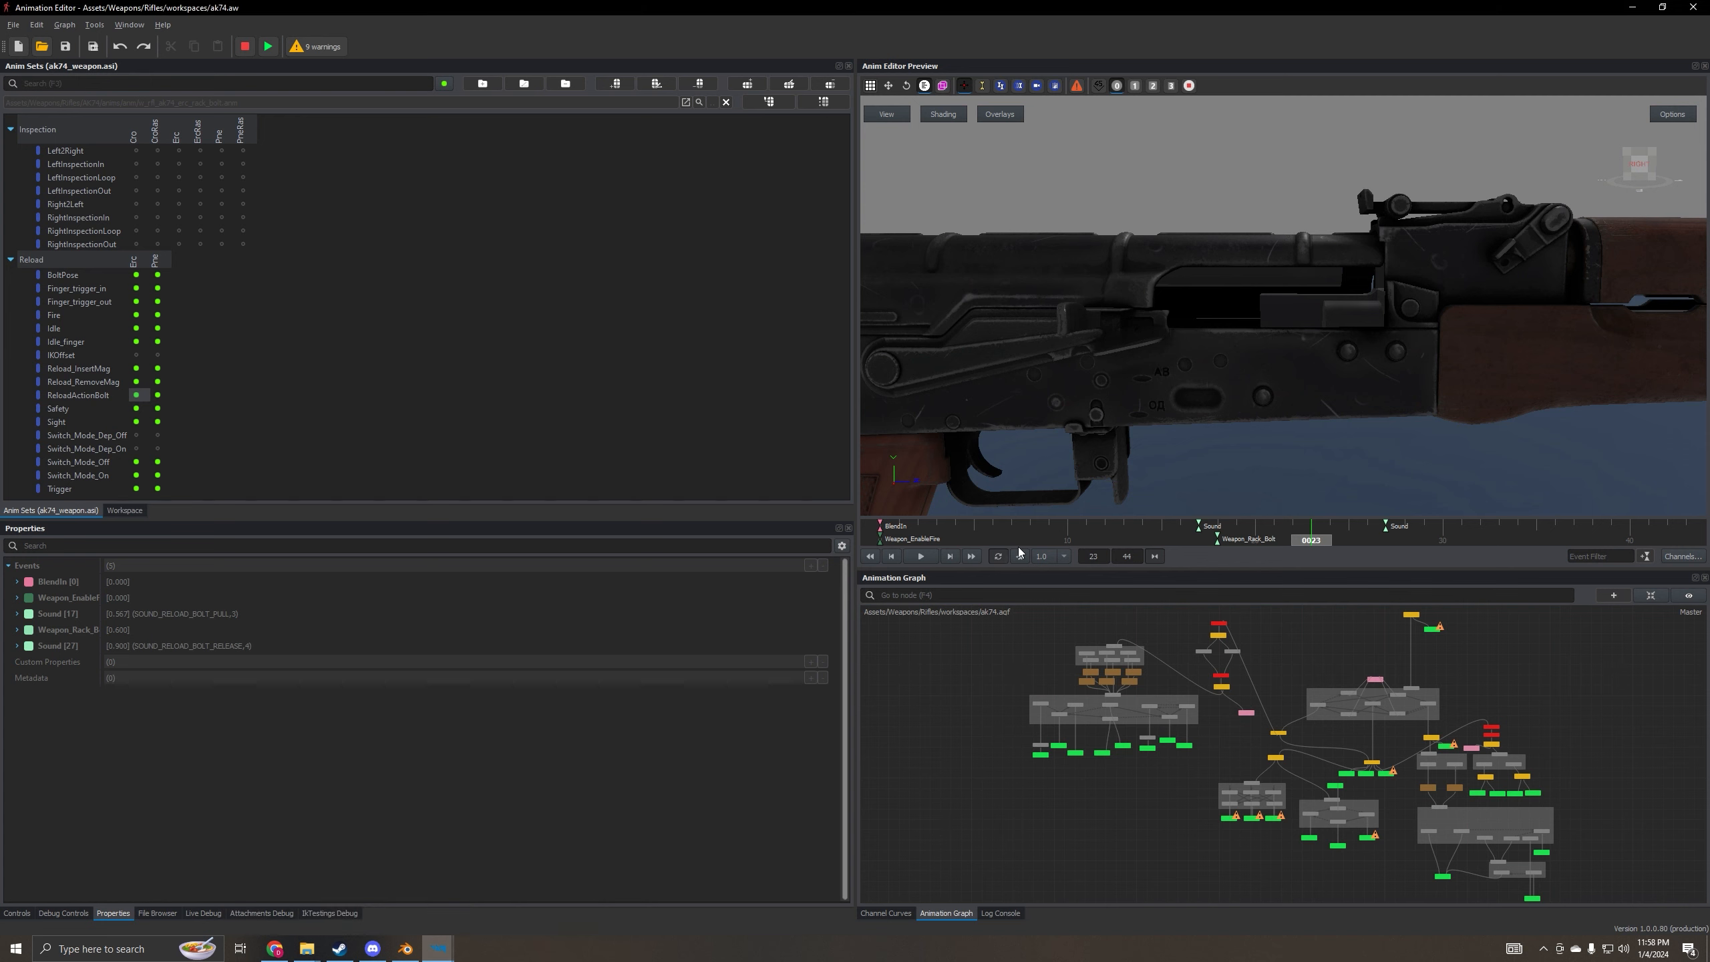
{"action": "left_click", "coordinate": [891, 556]}
{"action": "left_click", "coordinate": [891, 556]}
{"action": "left_click", "coordinate": [891, 556]}
{"action": "left_click", "coordinate": [891, 556]}
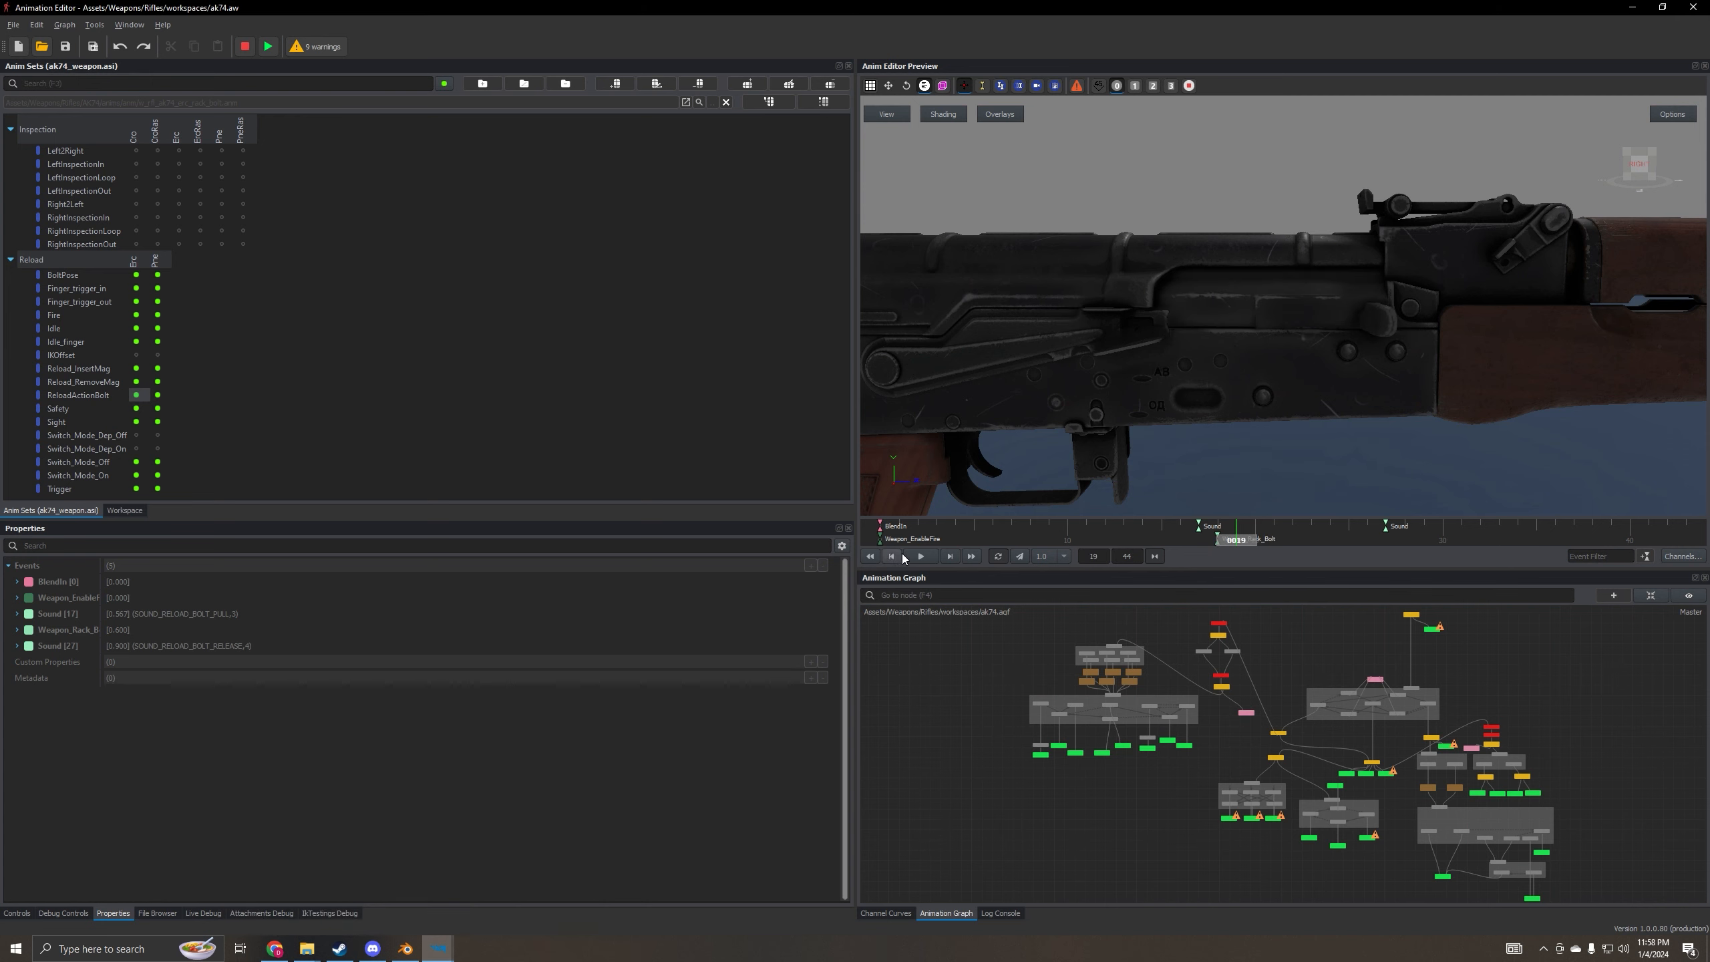
{"action": "left_click", "coordinate": [949, 556]}
{"action": "left_click", "coordinate": [949, 556]}
{"action": "left_click", "coordinate": [949, 556]}
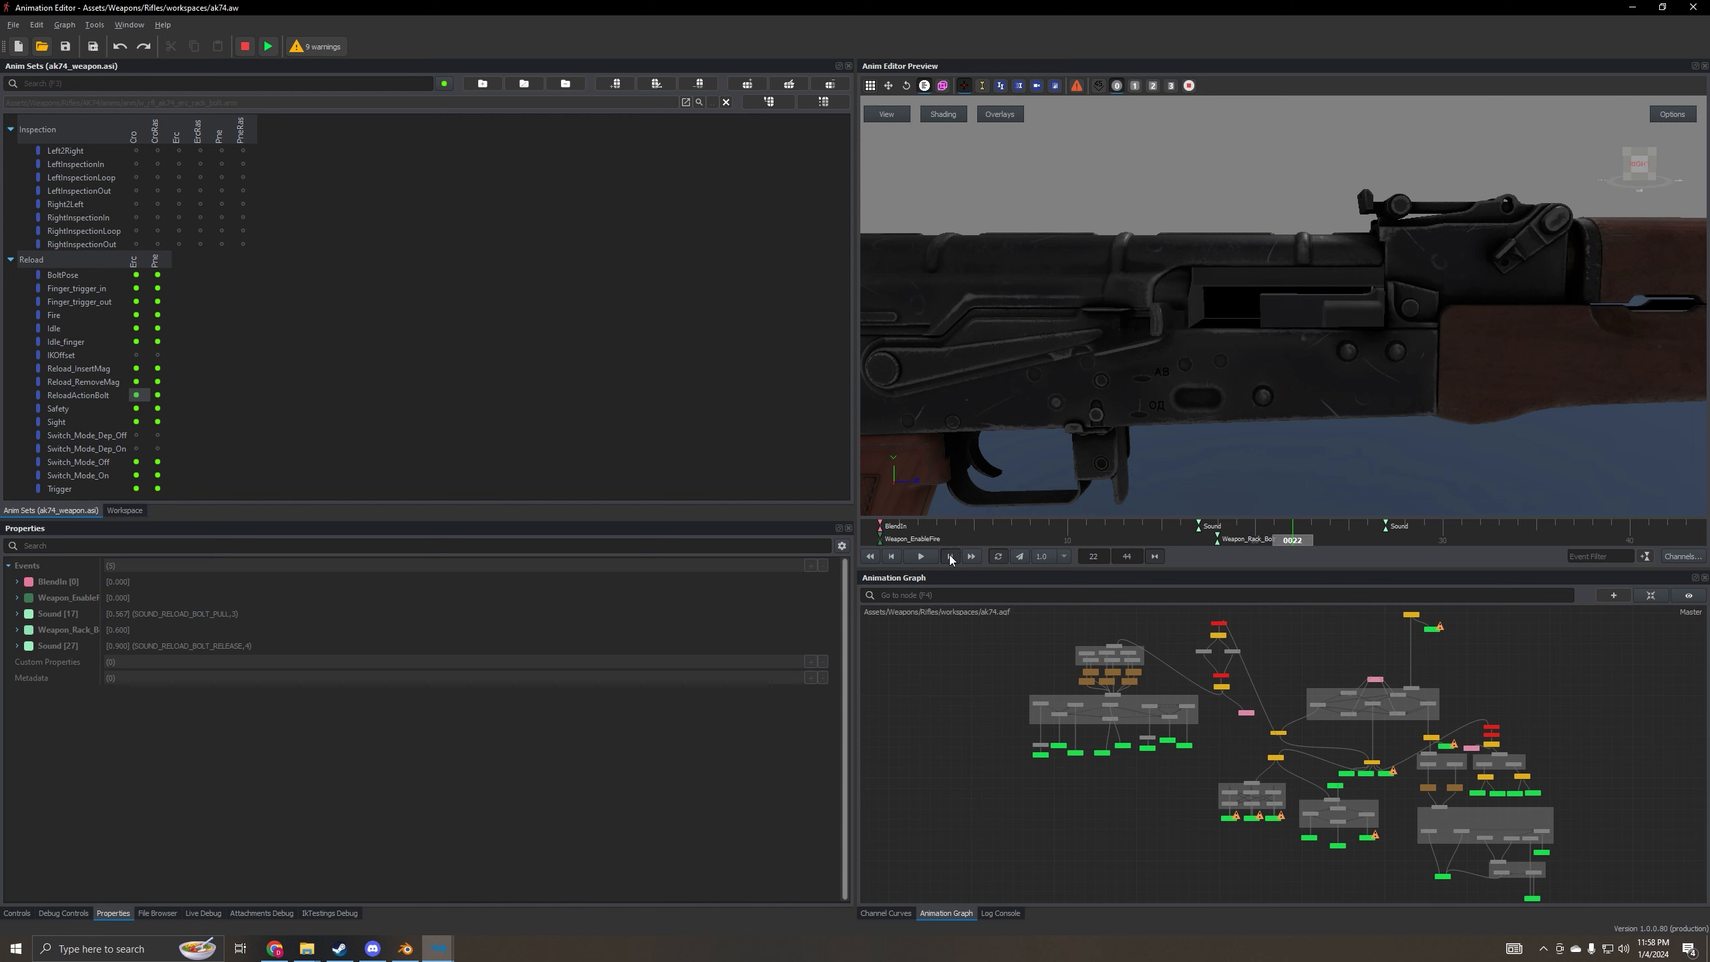
{"action": "left_click", "coordinate": [949, 556]}
{"action": "left_click", "coordinate": [949, 556]}
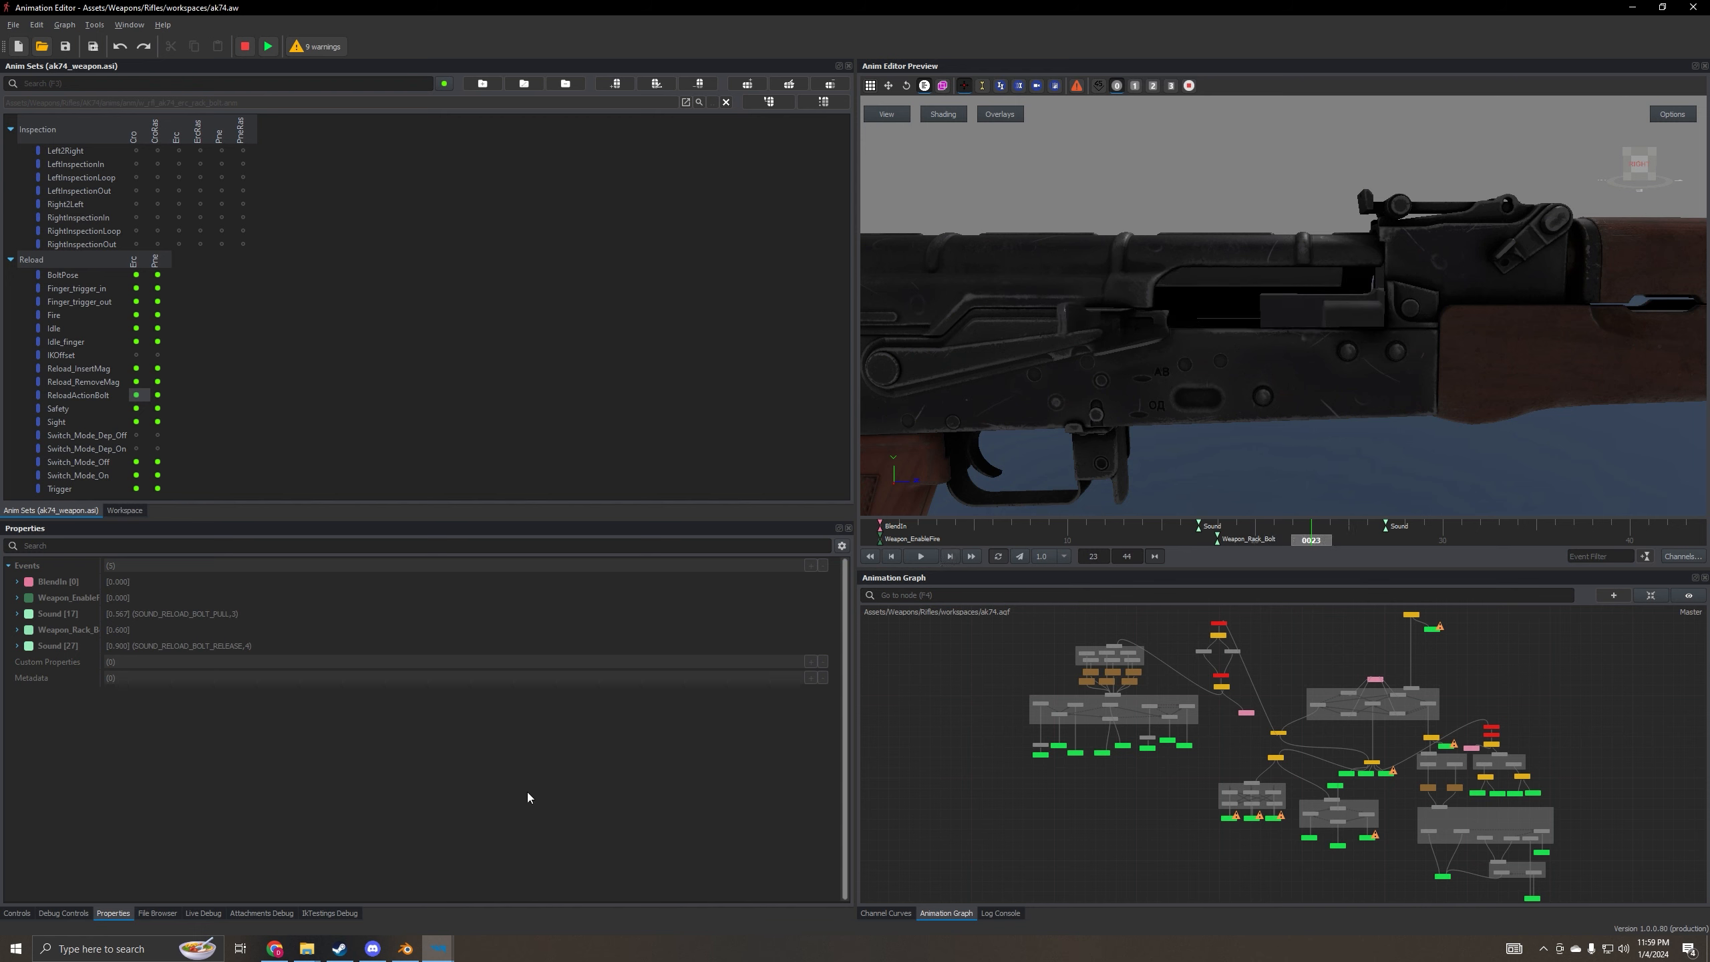
- In Blender, nudge w_bolt slightly further rearward at frame 22, insert a Location, Rotation & Scale keyframe, and move to frame 24
{"action": "left_click", "coordinate": [404, 949]}
{"action": "left_click", "coordinate": [714, 700]}
{"action": "mouse_move", "coordinate": [715, 700]}
{"action": "left_mouse_down"}
{"action": "mouse_move", "coordinate": [687, 700]}
{"action": "mouse_move", "coordinate": [731, 701]}
{"action": "left_mouse_up"}
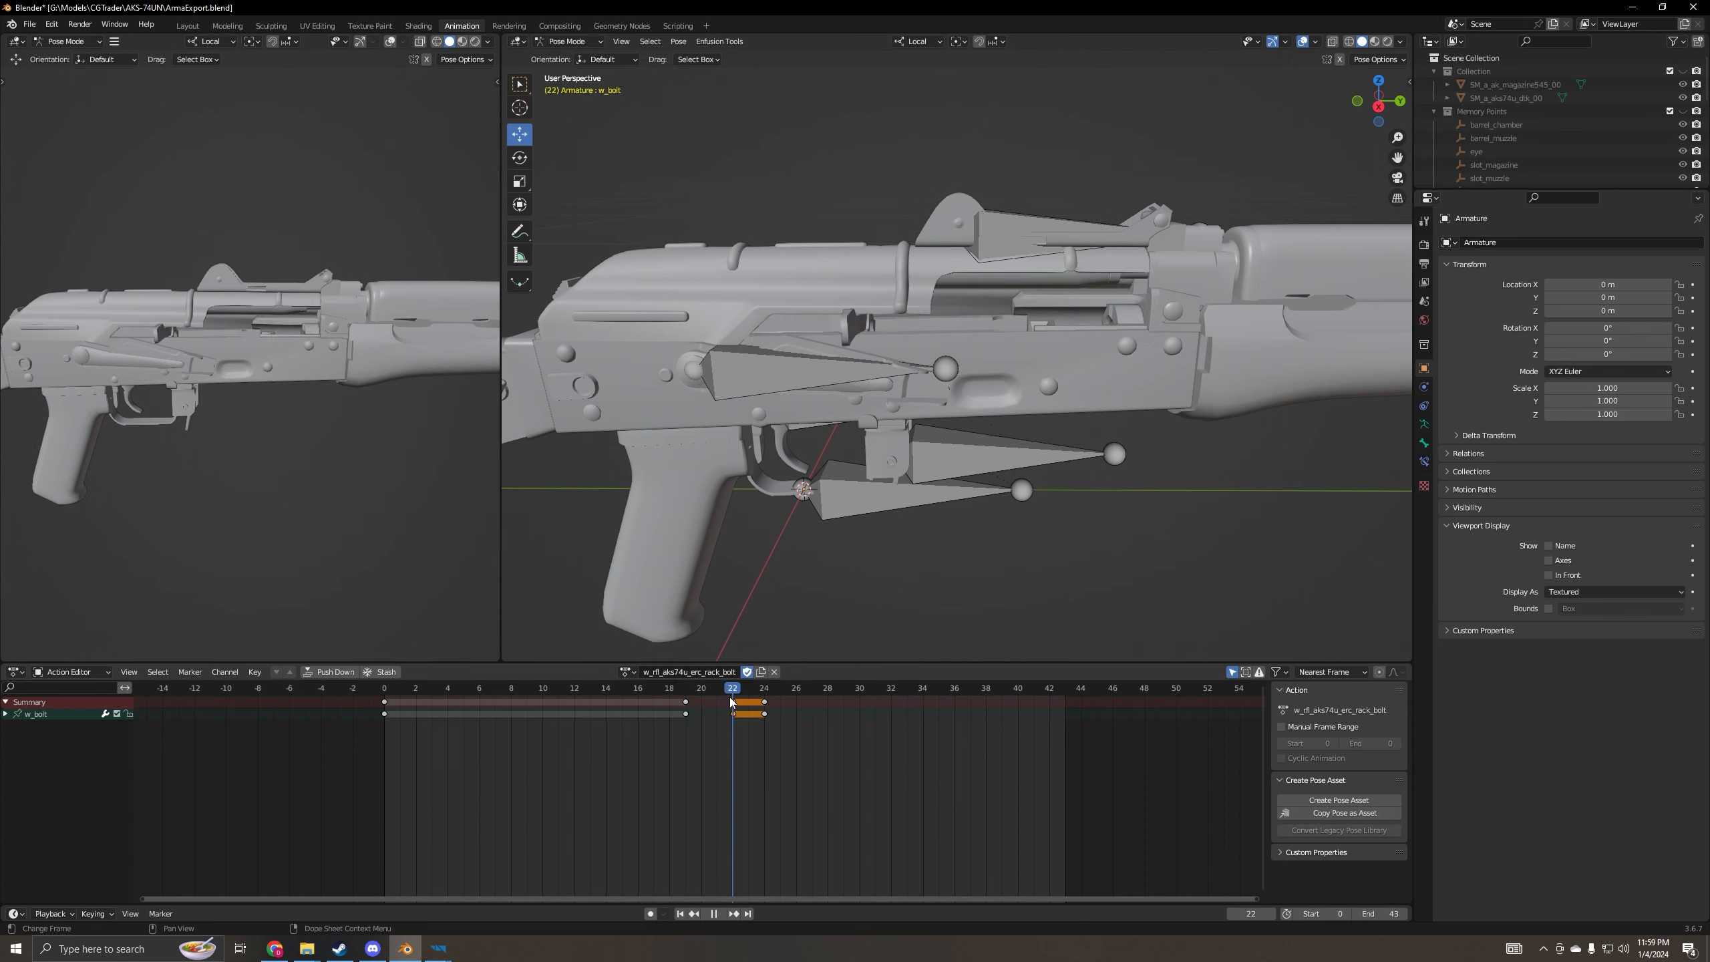
{"action": "left_click_drag", "start_coordinate": [731, 701], "coordinate": [733, 701]}
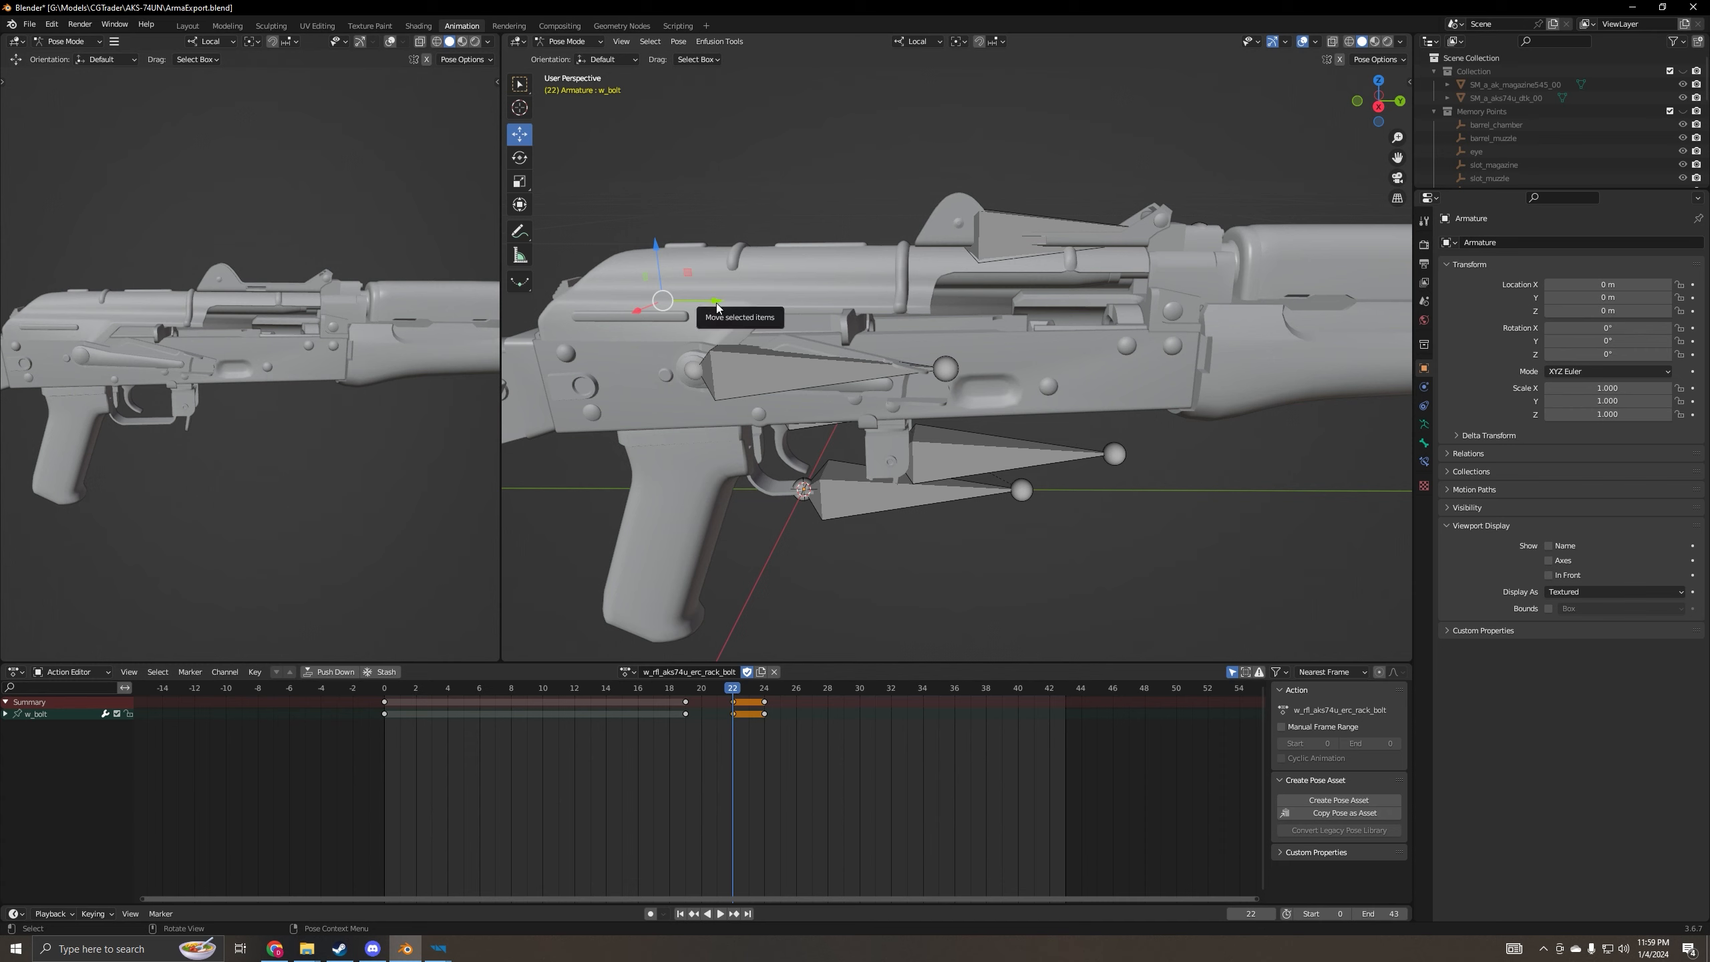
{"action": "left_click_drag", "start_coordinate": [716, 307], "coordinate": [714, 308]}
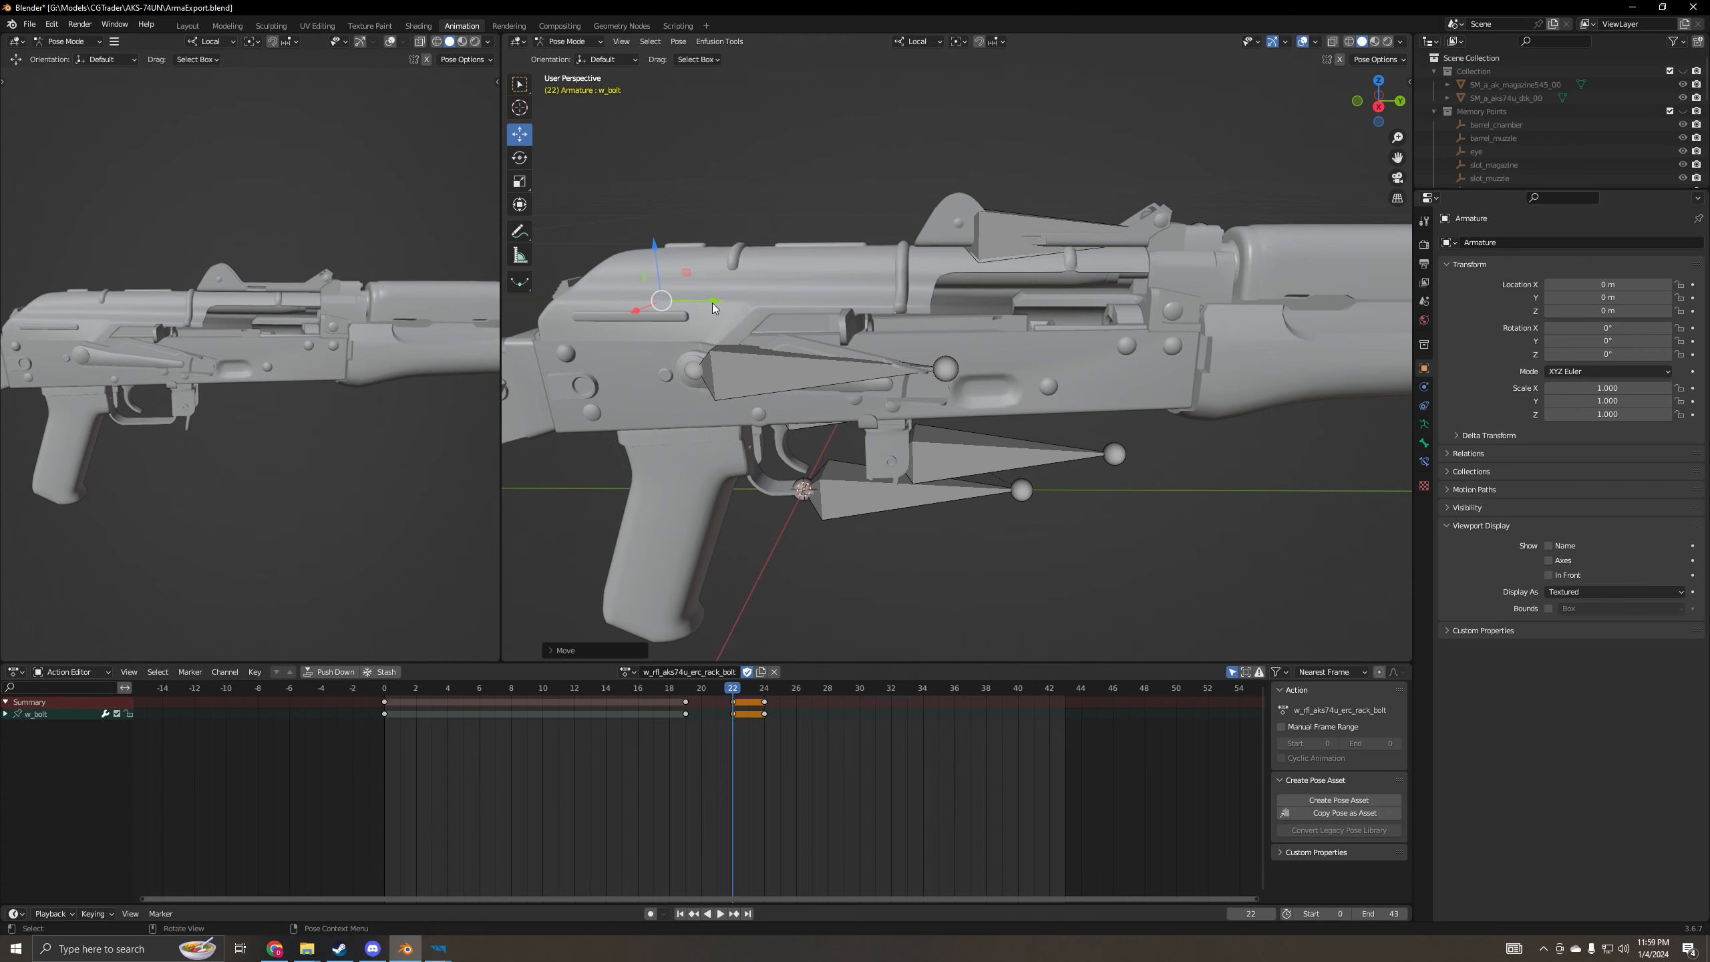
{"action": "key", "text": "i"}
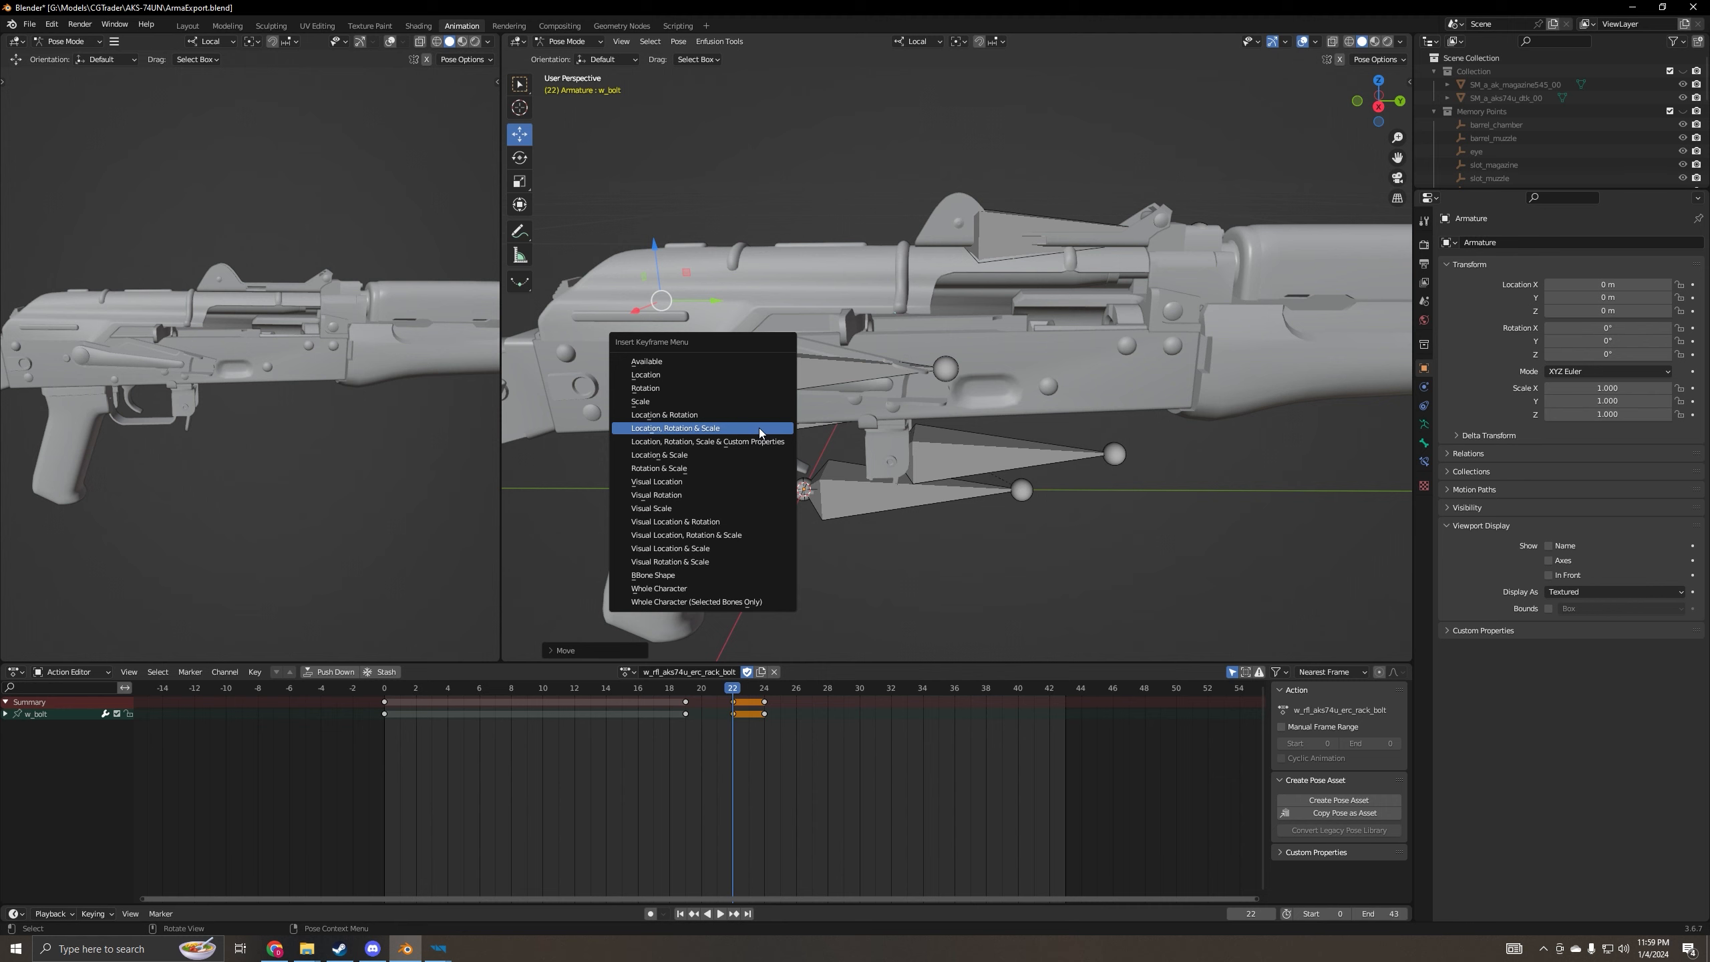
{"action": "left_click", "coordinate": [760, 433]}
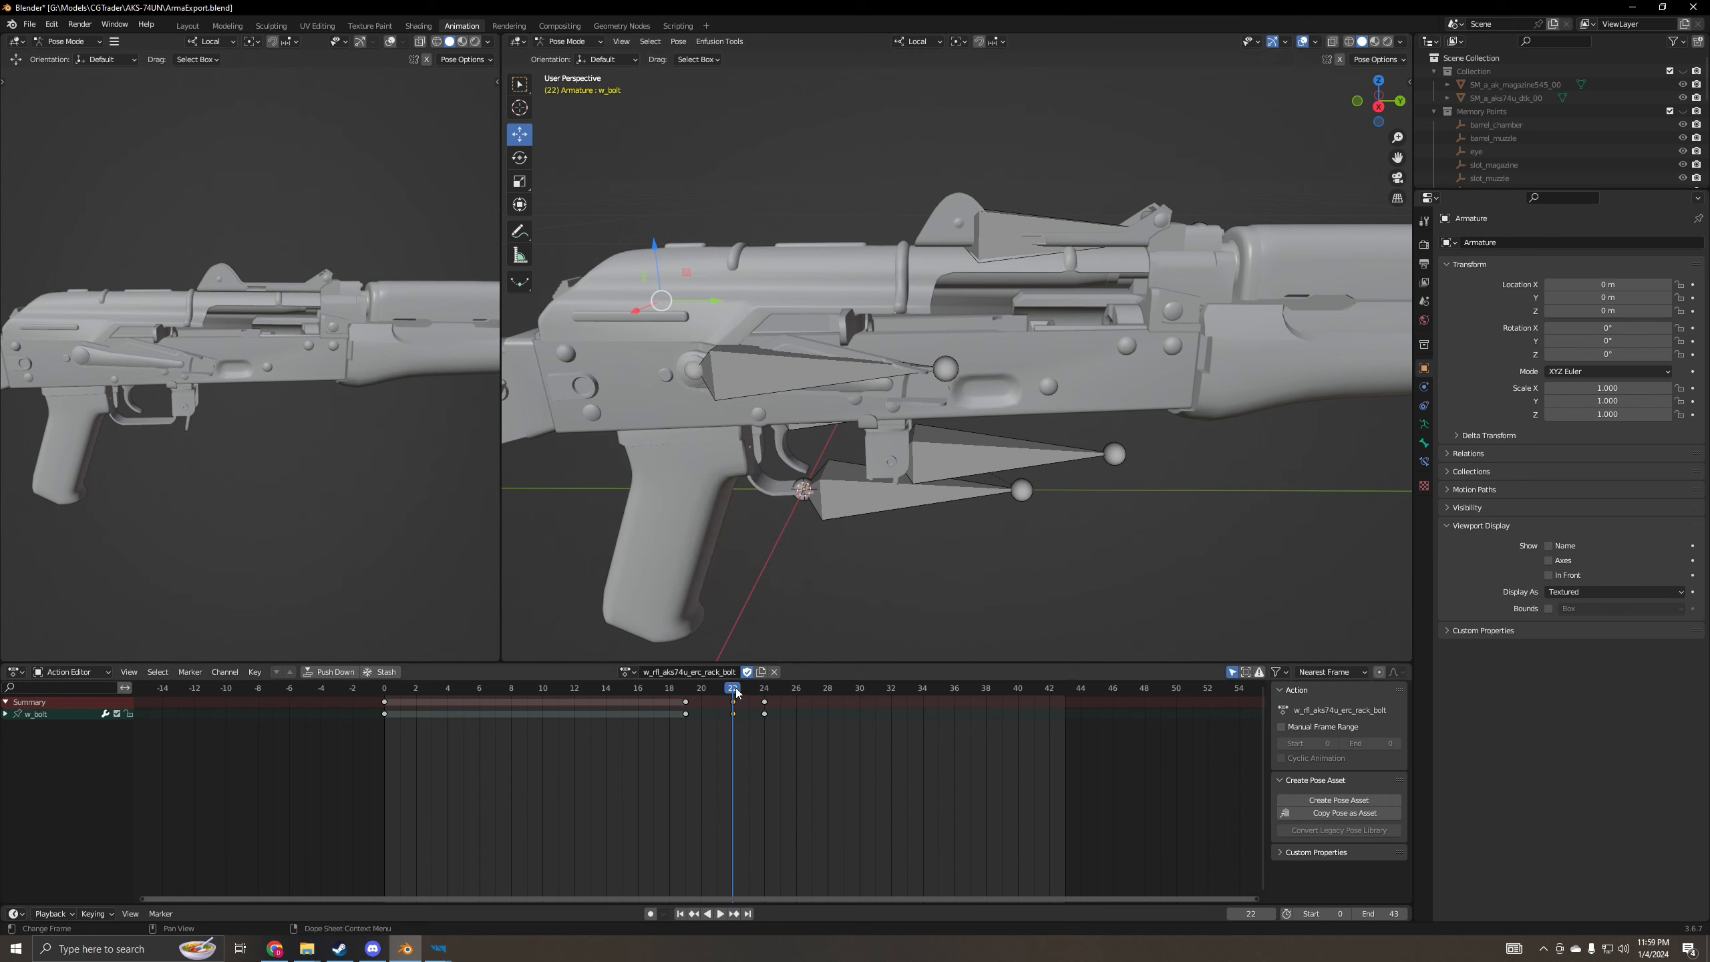
{"action": "key", "text": "space"}
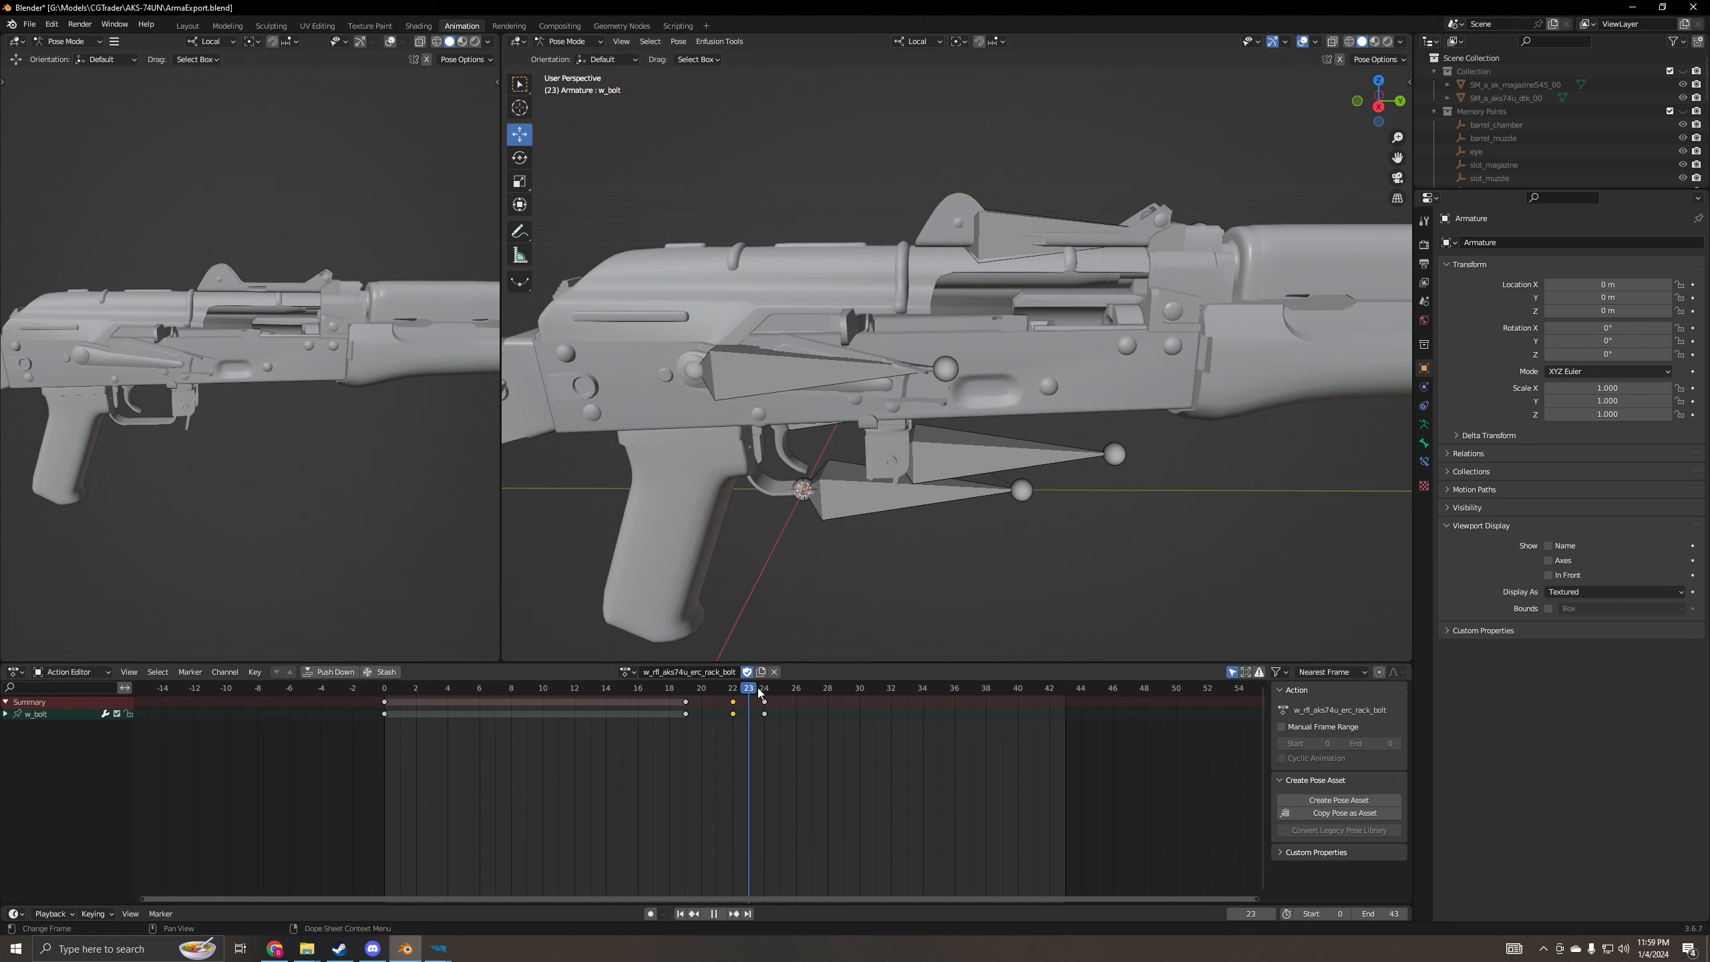
{"action": "mouse_move", "coordinate": [760, 695]}
{"action": "left_mouse_down"}
{"action": "mouse_move", "coordinate": [711, 692]}
{"action": "mouse_move", "coordinate": [779, 693]}
{"action": "mouse_move", "coordinate": [672, 698]}
{"action": "mouse_move", "coordinate": [769, 713]}
{"action": "left_mouse_up"}
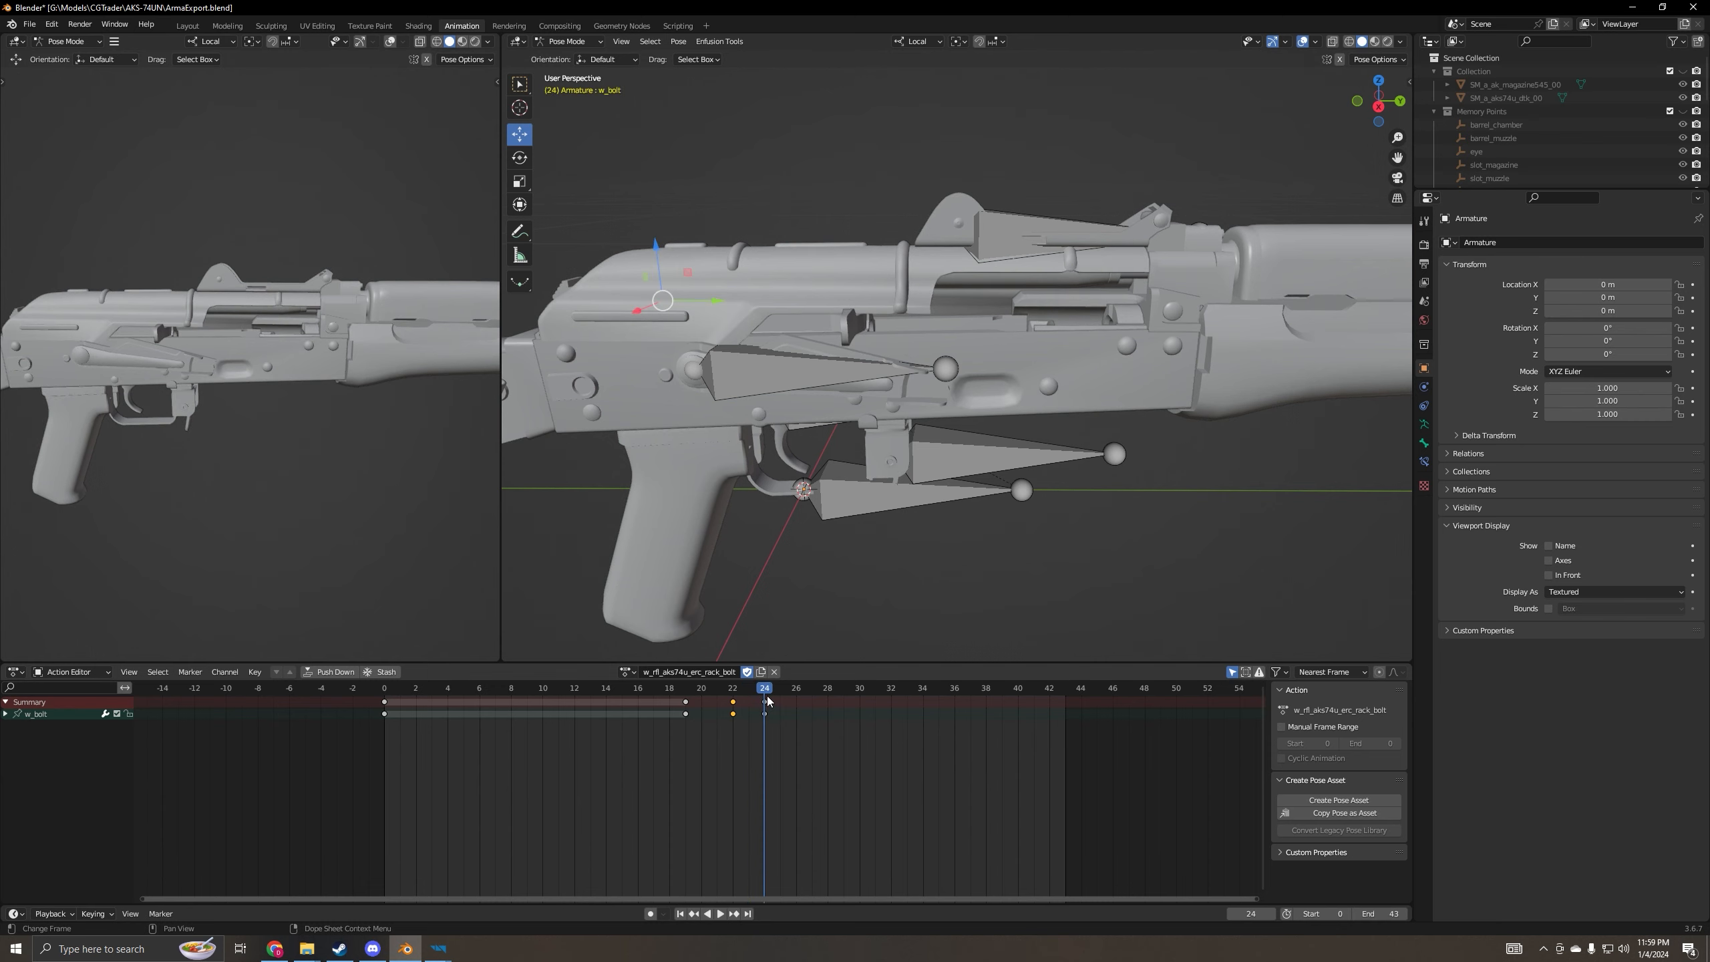
- Return to the AK74 workspace and step back and forth through ReloadActionBolt, ending on frame 28, to examine the bolt's movement while held back
{"action": "mouse_move", "coordinate": [439, 948]}
{"action": "left_click", "coordinate": [535, 867]}
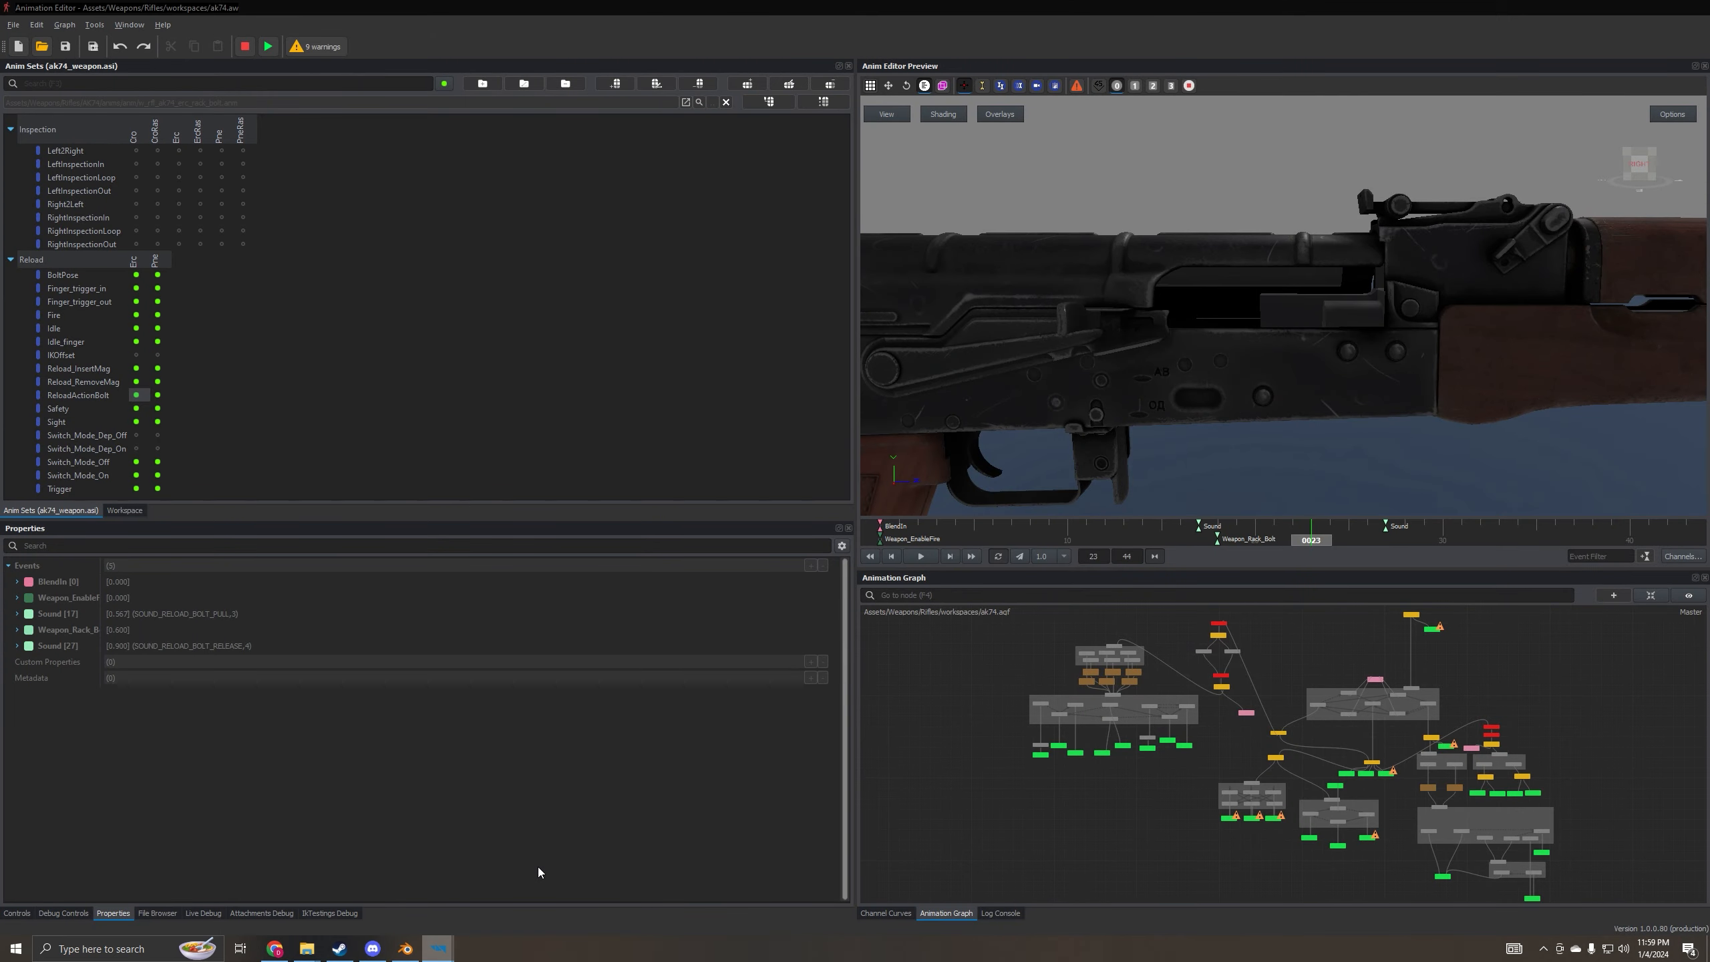
{"action": "left_click", "coordinate": [949, 557]}
{"action": "left_click", "coordinate": [948, 557]}
{"action": "left_click", "coordinate": [948, 557]}
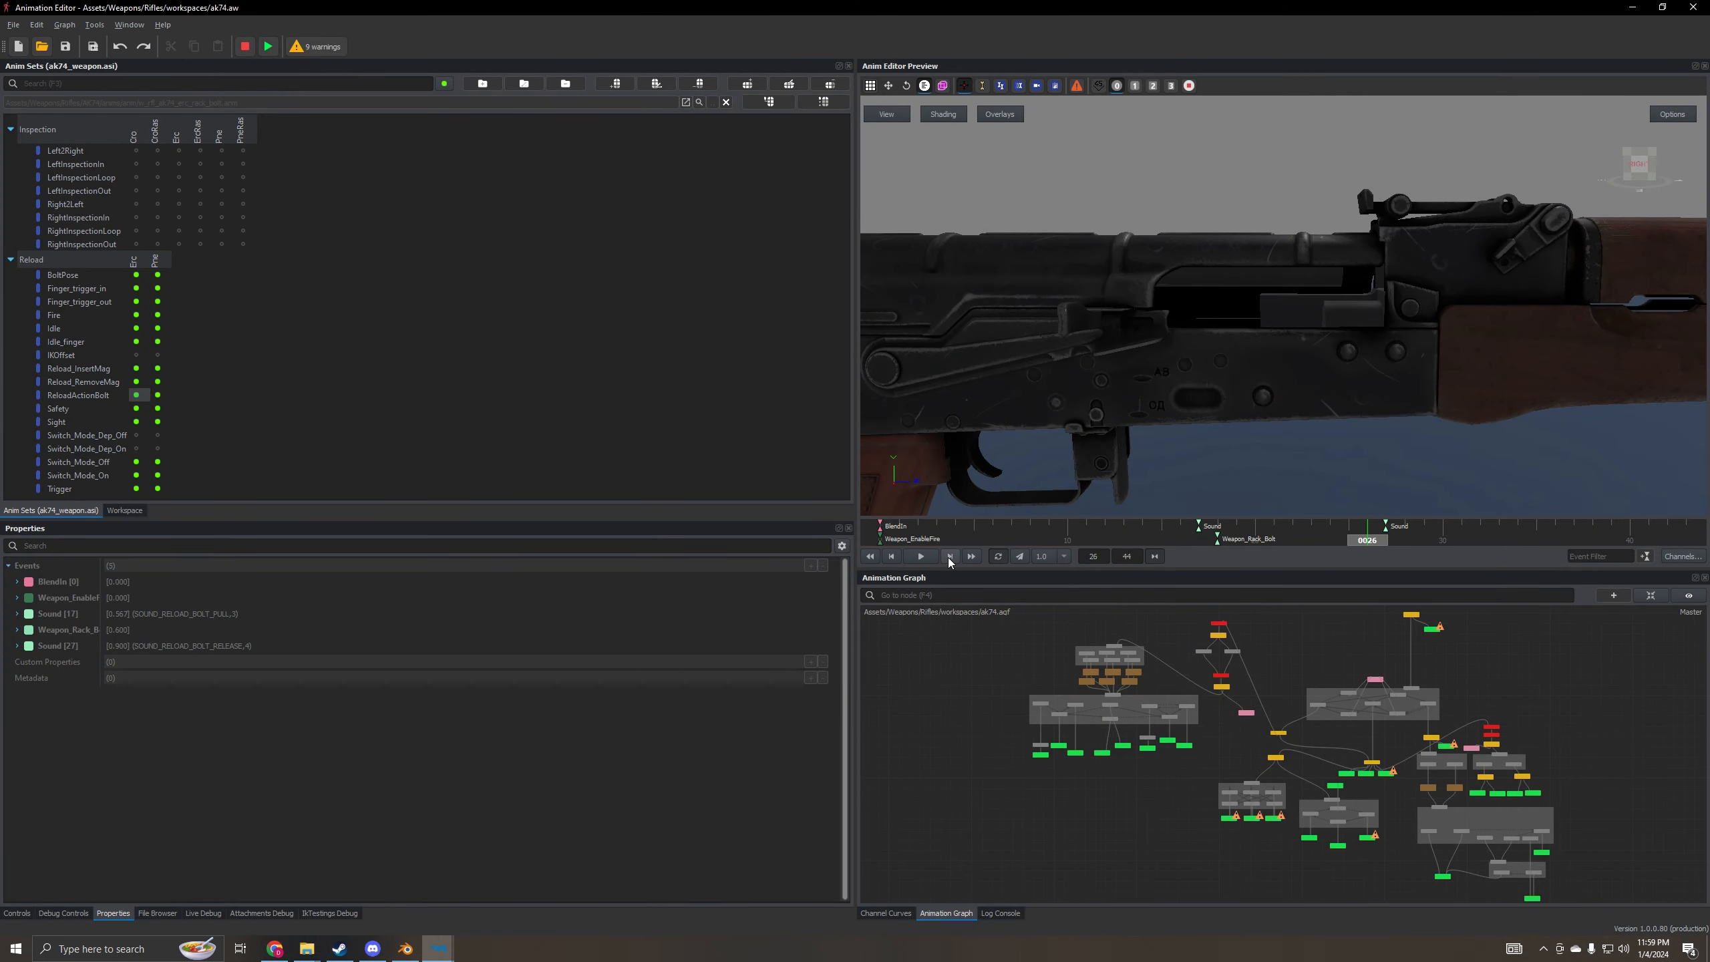
{"action": "left_click", "coordinate": [893, 556]}
{"action": "left_click", "coordinate": [892, 557]}
{"action": "left_click", "coordinate": [893, 557]}
{"action": "left_click", "coordinate": [949, 559]}
{"action": "left_click", "coordinate": [948, 558]}
{"action": "left_click", "coordinate": [893, 557]}
{"action": "left_click", "coordinate": [892, 558]}
{"action": "left_click", "coordinate": [892, 557]}
{"action": "left_click", "coordinate": [892, 557]}
{"action": "left_click", "coordinate": [955, 559]}
{"action": "left_click", "coordinate": [955, 558]}
{"action": "left_click", "coordinate": [950, 556]}
{"action": "left_click", "coordinate": [950, 557]}
{"action": "left_click", "coordinate": [950, 556]}
{"action": "left_click", "coordinate": [899, 560]}
{"action": "left_click", "coordinate": [953, 558]}
{"action": "left_click", "coordinate": [953, 557]}
{"action": "left_click", "coordinate": [952, 557]}
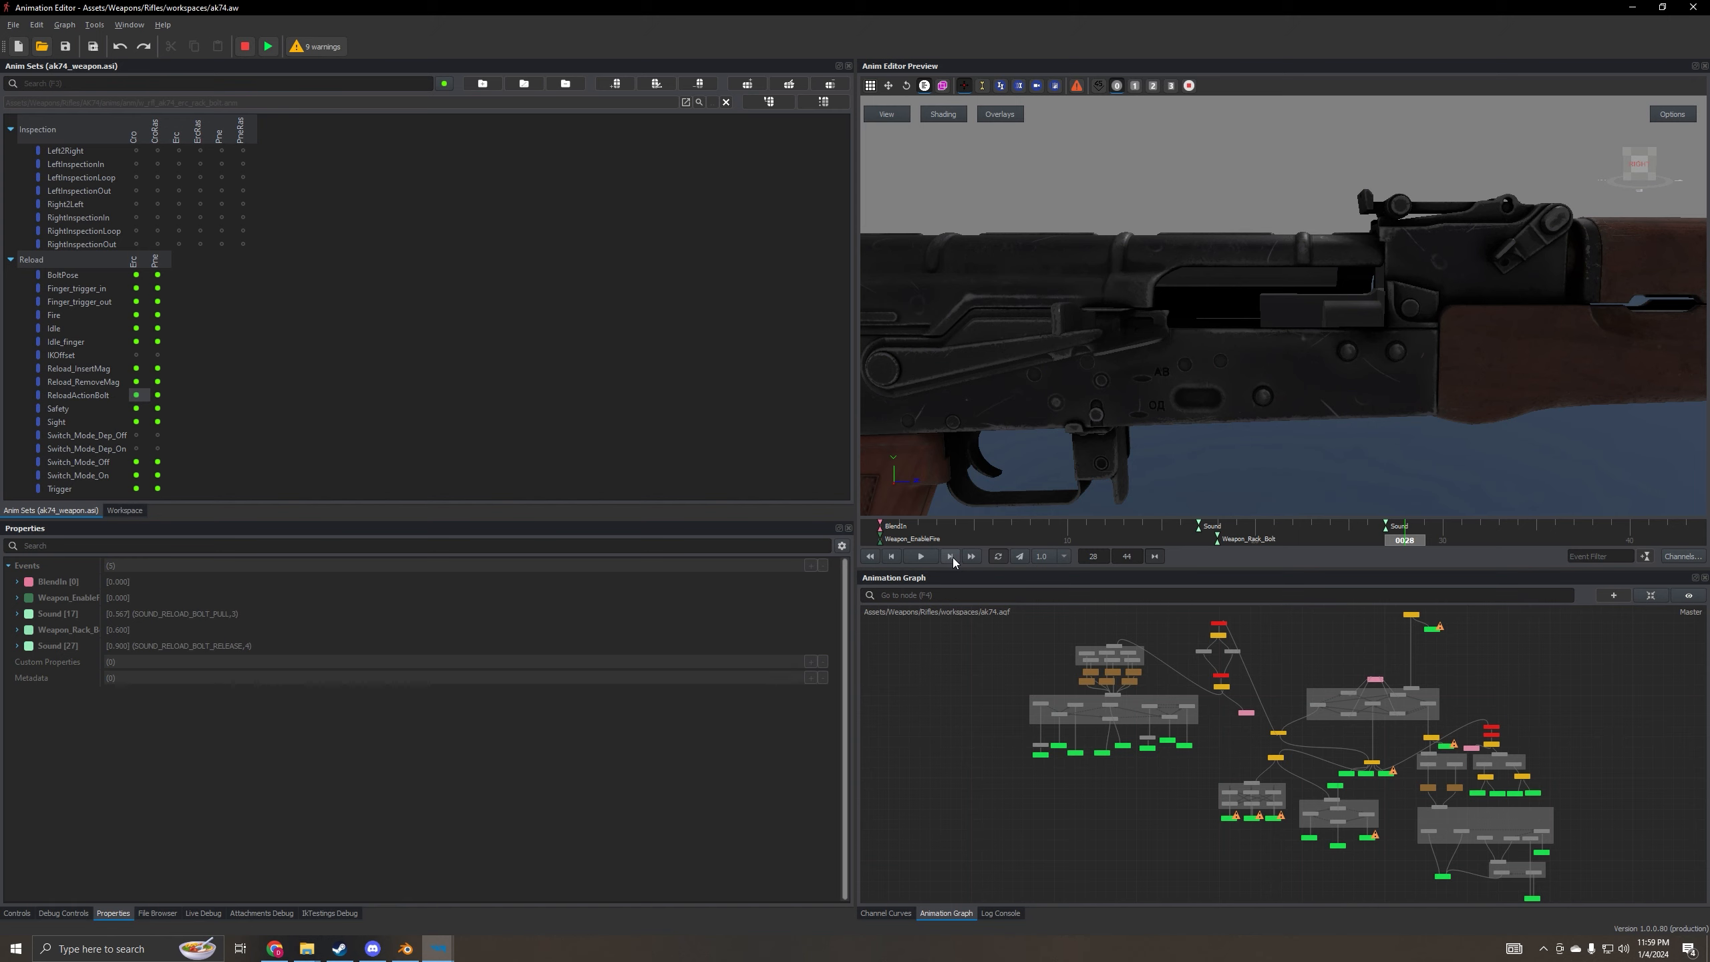
- Step ReloadActionBolt back past frame 25 and forward to frame 28 again to compare the bolt's position just before its release
{"action": "left_click", "coordinate": [895, 561]}
{"action": "left_click", "coordinate": [895, 561]}
{"action": "left_click", "coordinate": [895, 561]}
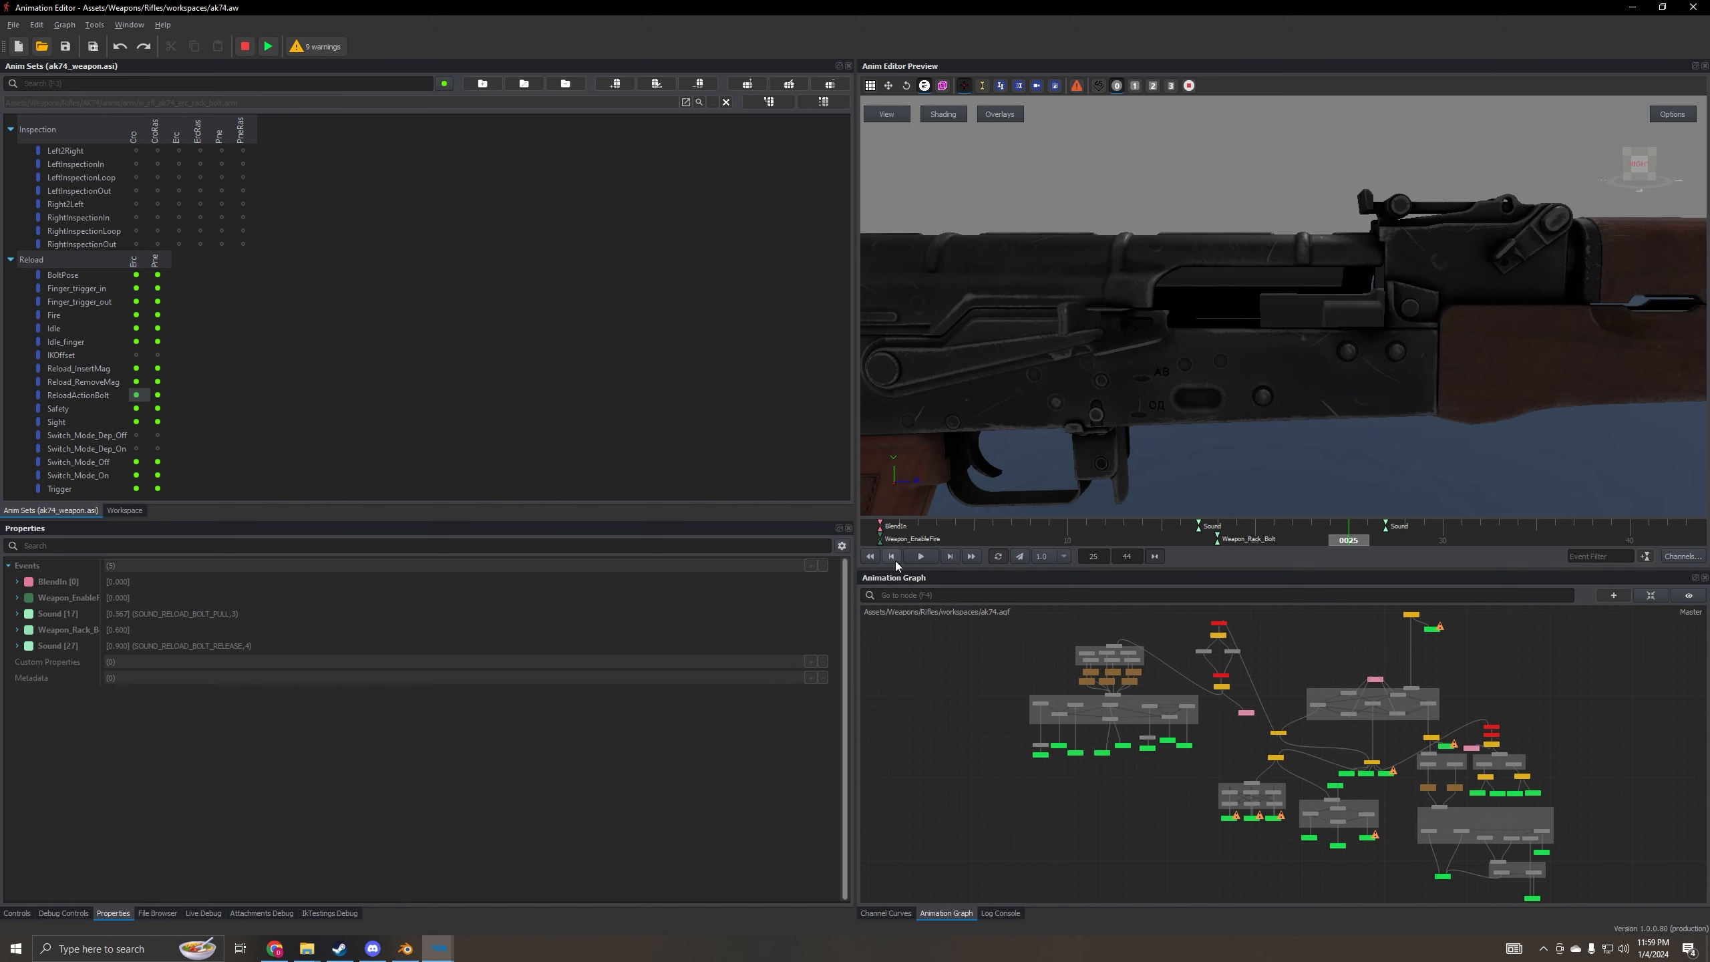
{"action": "left_click", "coordinate": [895, 561]}
{"action": "left_click", "coordinate": [895, 562]}
{"action": "left_click", "coordinate": [951, 556]}
{"action": "left_click", "coordinate": [953, 556]}
{"action": "left_click", "coordinate": [954, 557]}
{"action": "left_click", "coordinate": [954, 557]}
{"action": "left_click", "coordinate": [954, 556]}
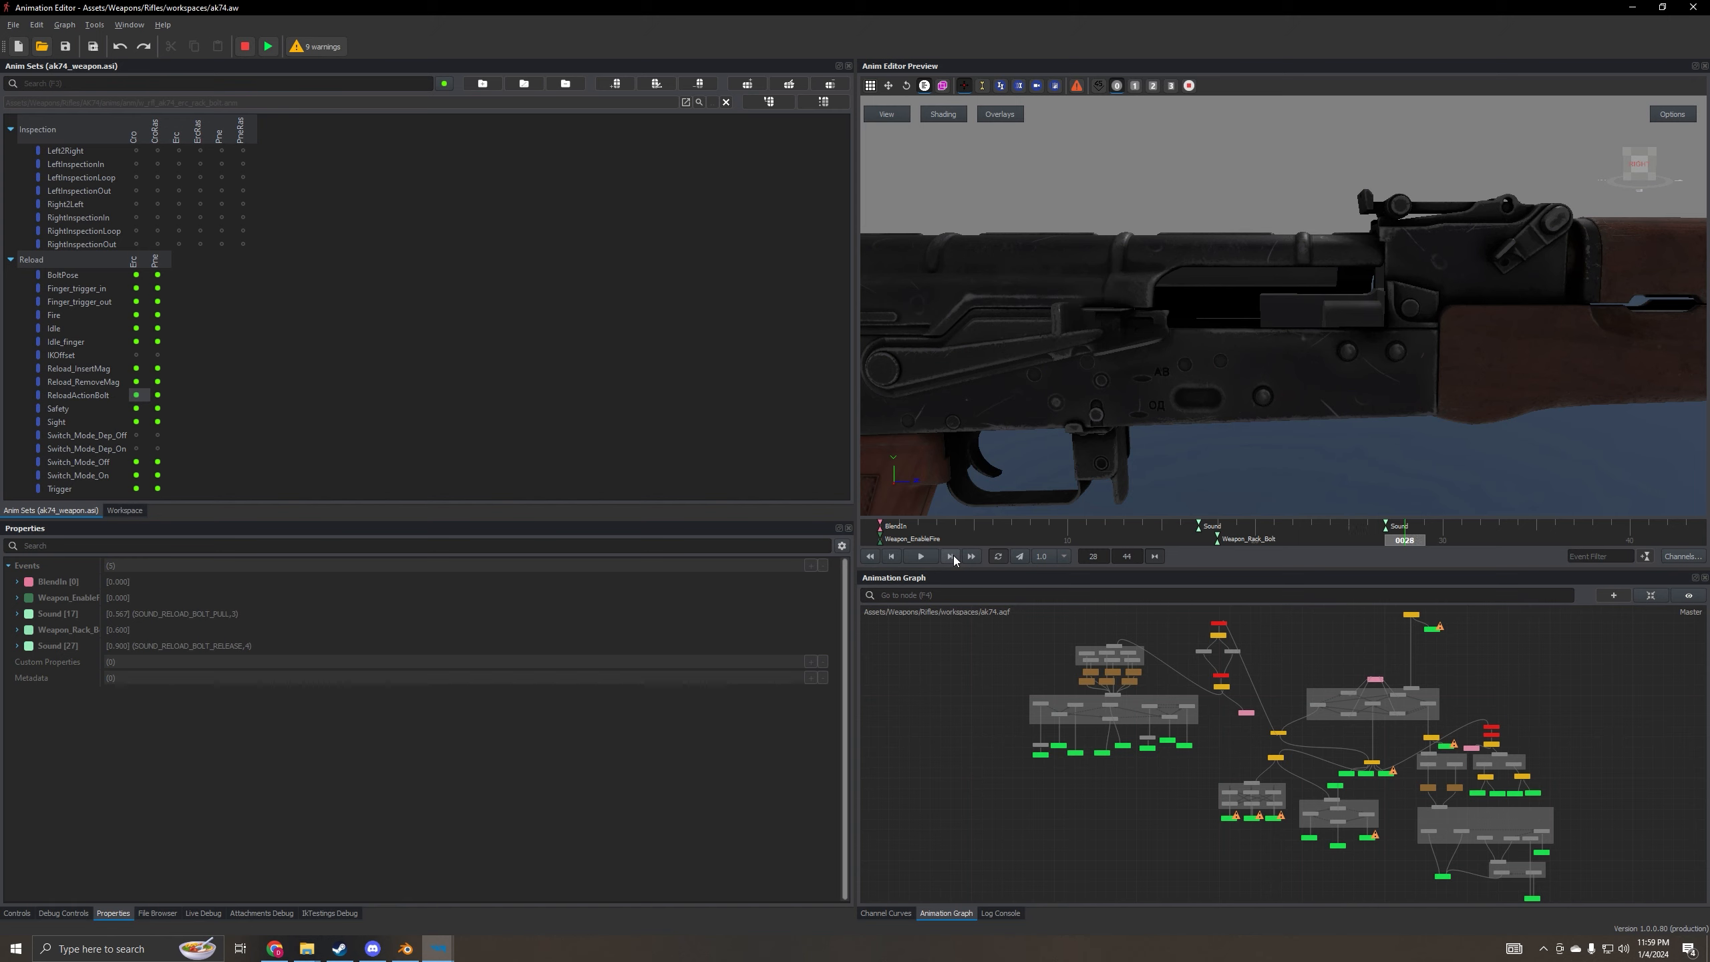
- In Blender, insert a keyframe for w_bolt at frame 26 that holds it in its rearward position
{"action": "left_click", "coordinate": [405, 949]}
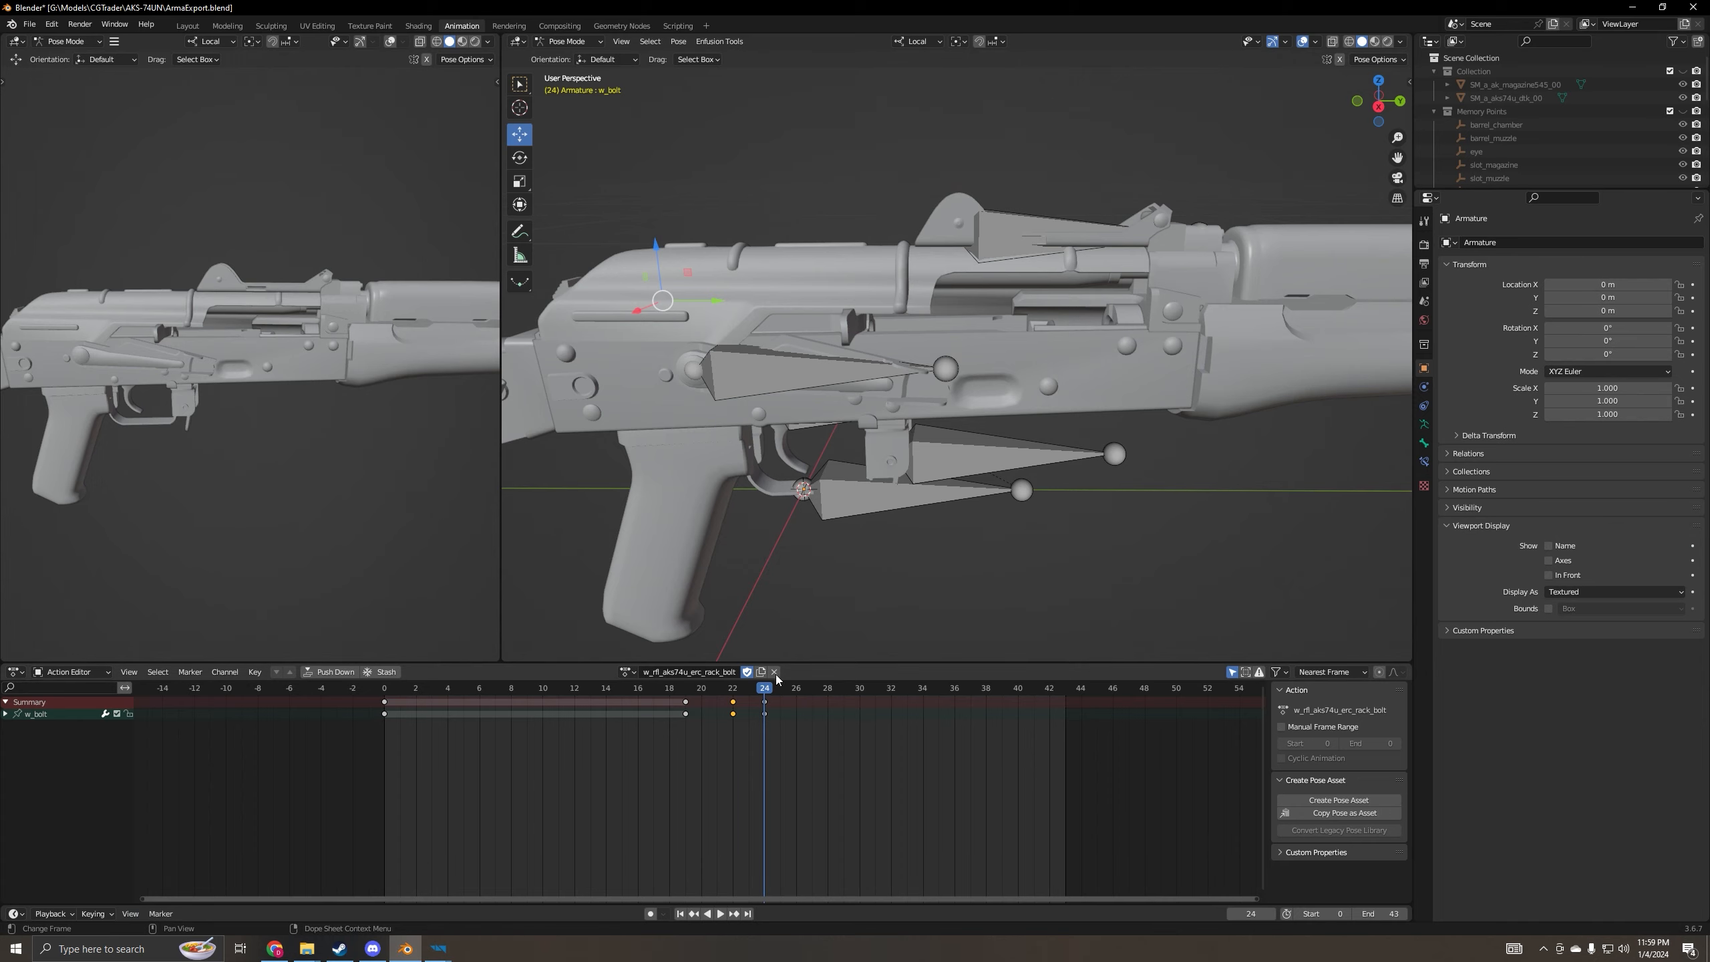
{"action": "left_click_drag", "start_coordinate": [767, 694], "coordinate": [796, 695]}
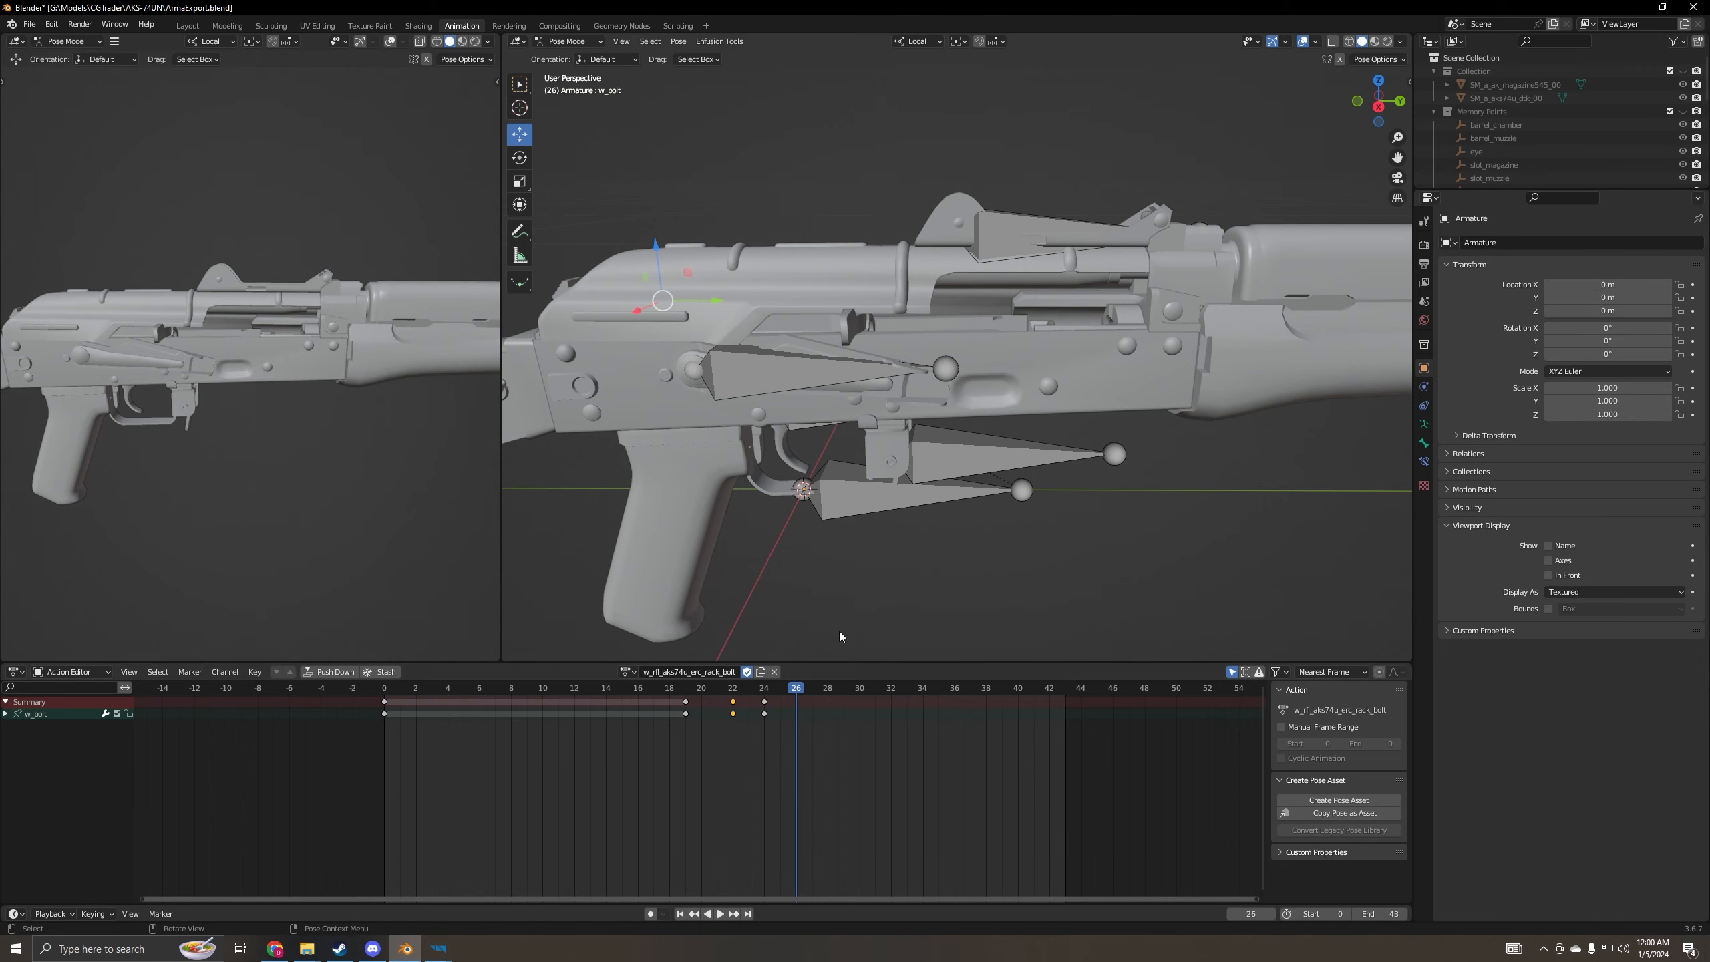
{"action": "key", "text": "i"}
{"action": "left_click", "coordinate": [874, 566]}
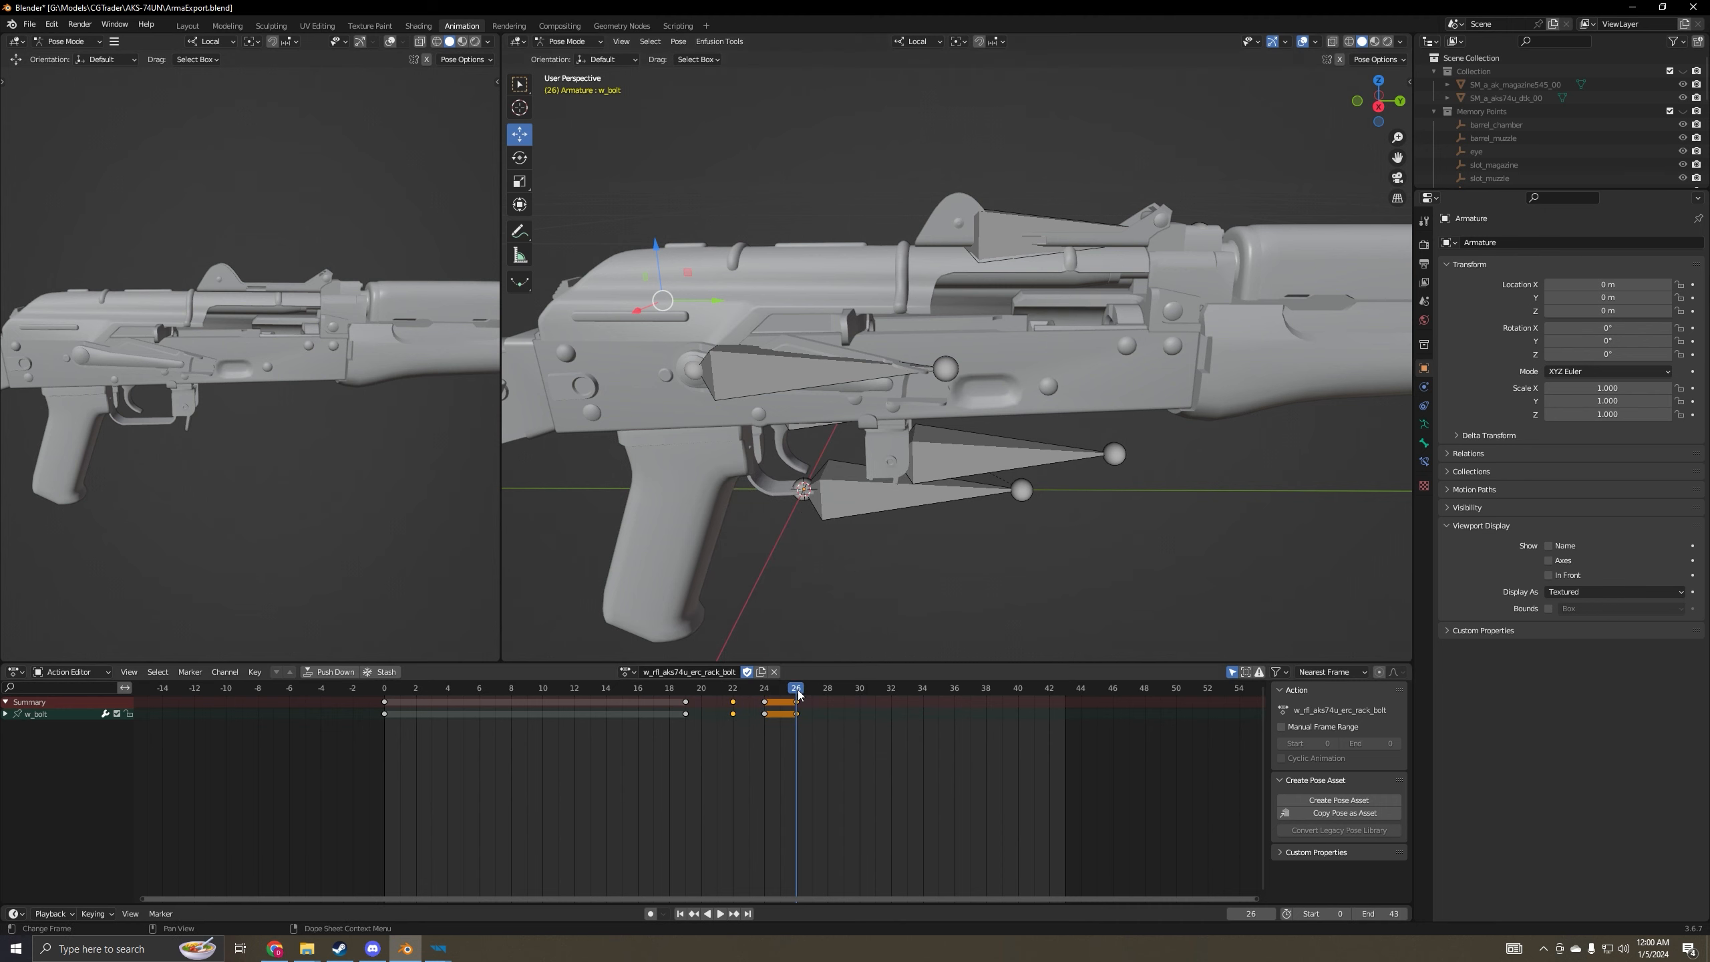
- Return to the AK74 workspace and step ReloadActionBolt forward past frame 28 to check when the bolt is released
{"action": "mouse_move", "coordinate": [438, 949]}
{"action": "left_click", "coordinate": [591, 888]}
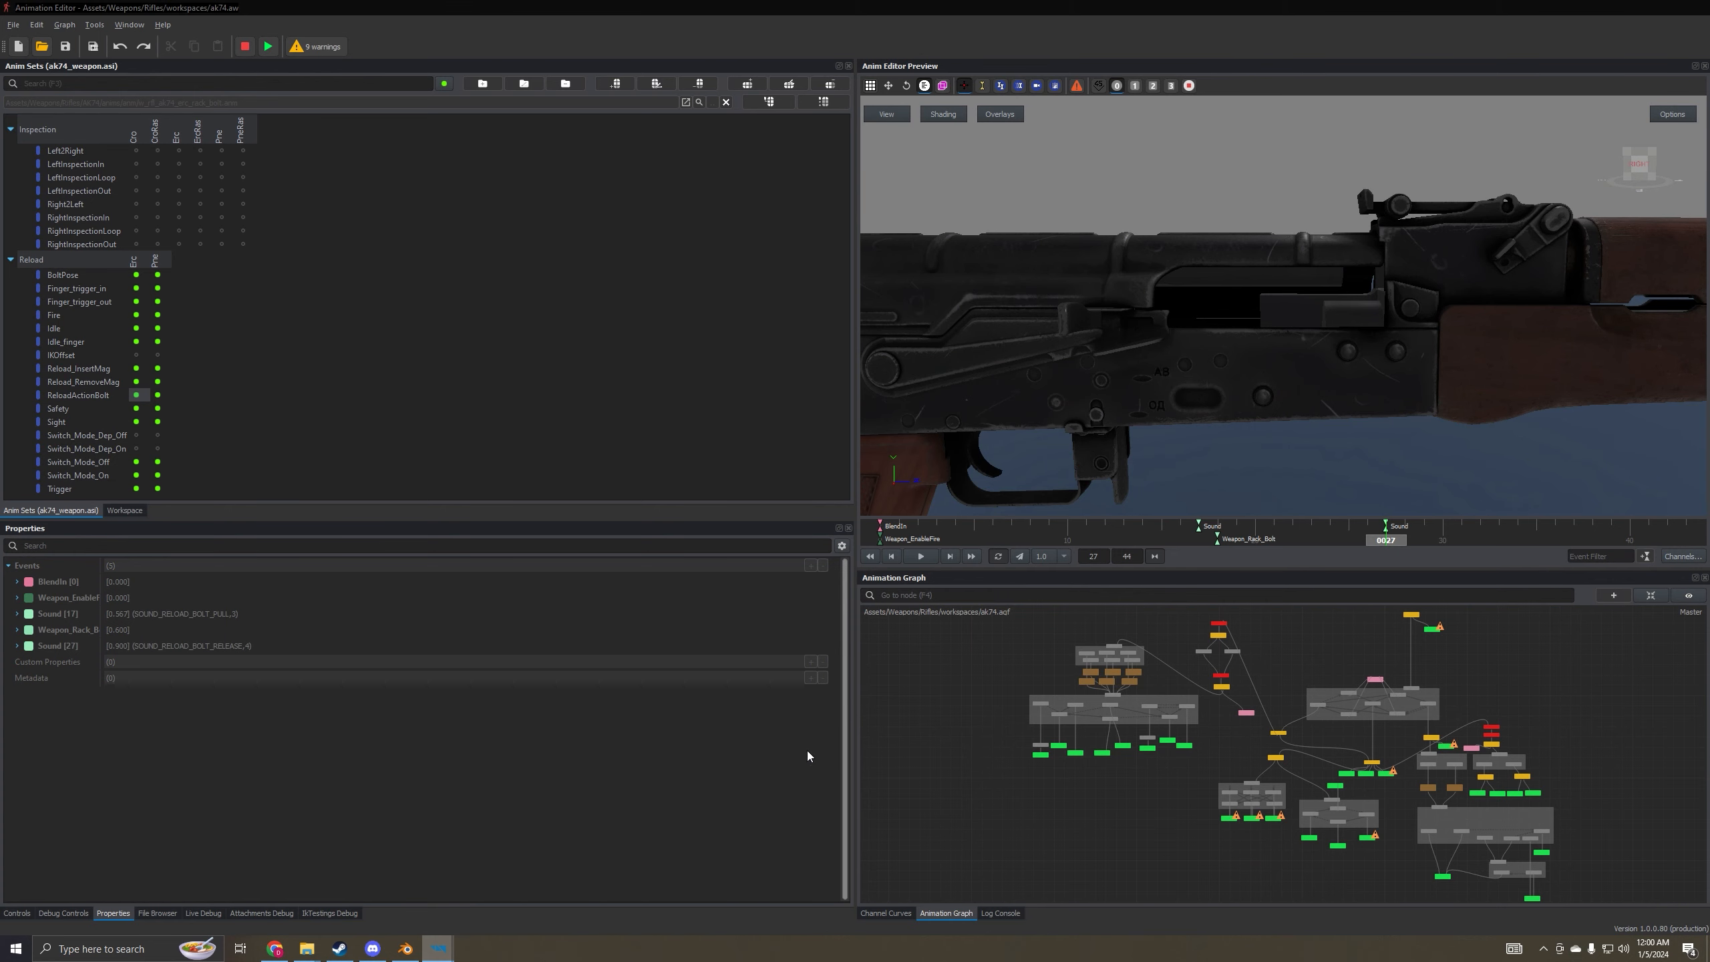
{"action": "left_click", "coordinate": [951, 557]}
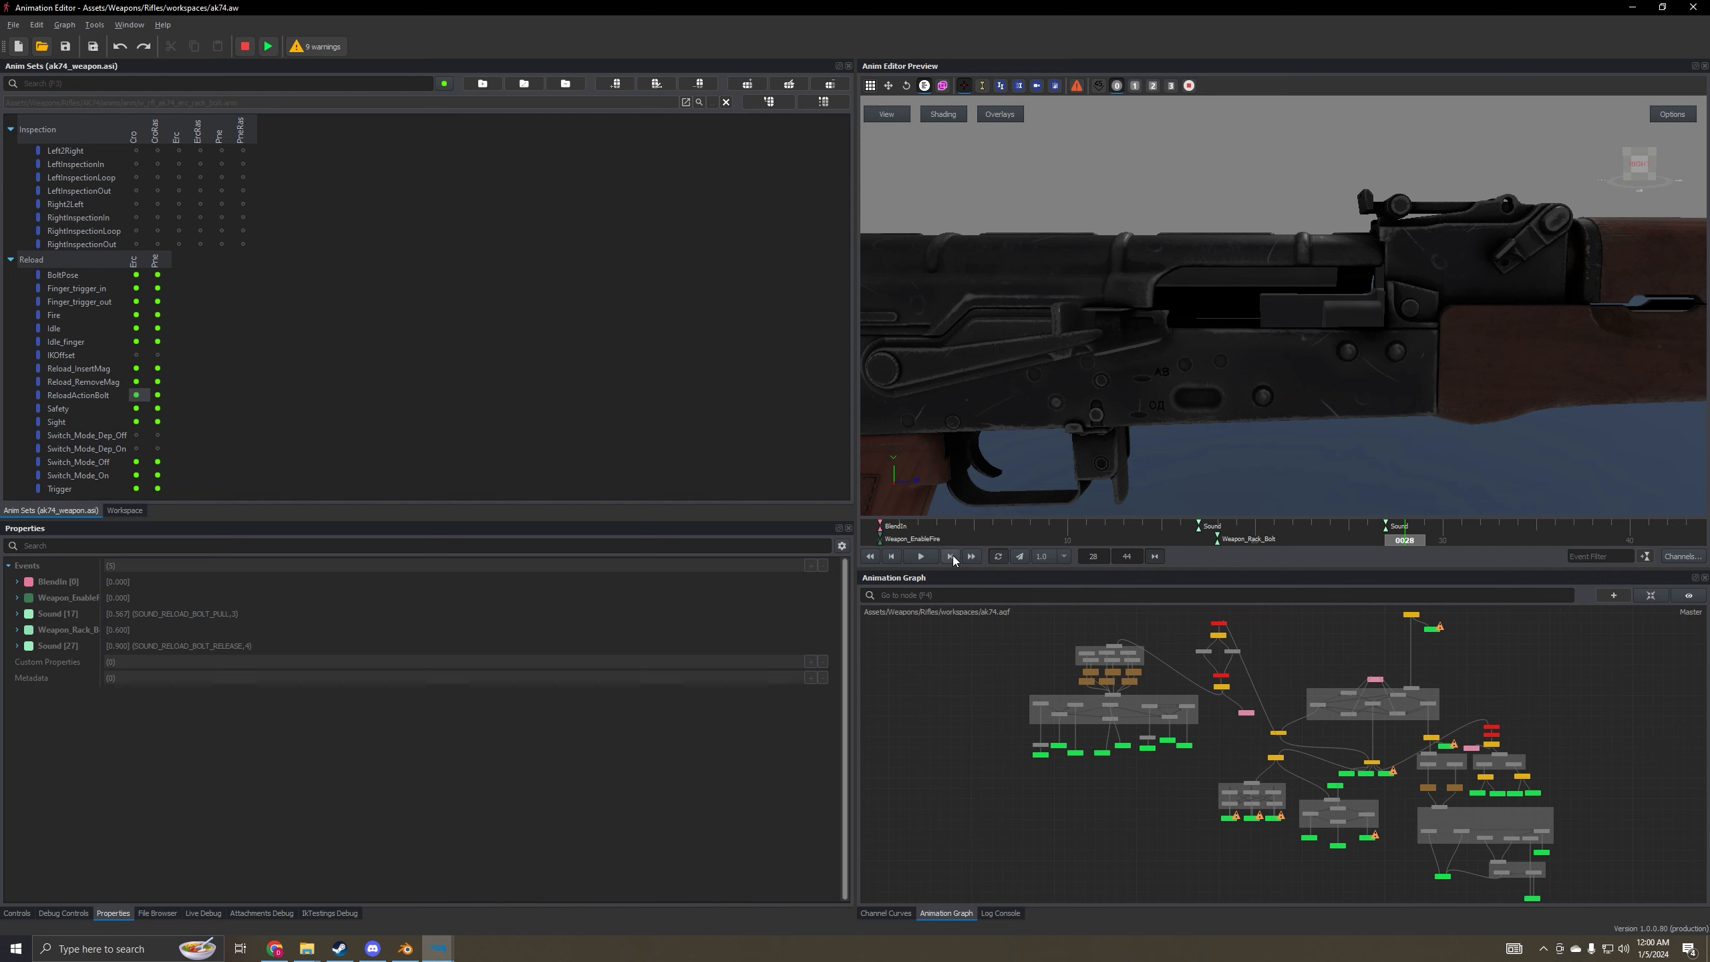
{"action": "left_click", "coordinate": [951, 557]}
- In Blender, nudge w_bolt slightly further rearward at frame 27, insert a keyframe for it, and move to frame 28
{"action": "key", "text": "alt+Tab"}
{"action": "key", "text": "Right"}
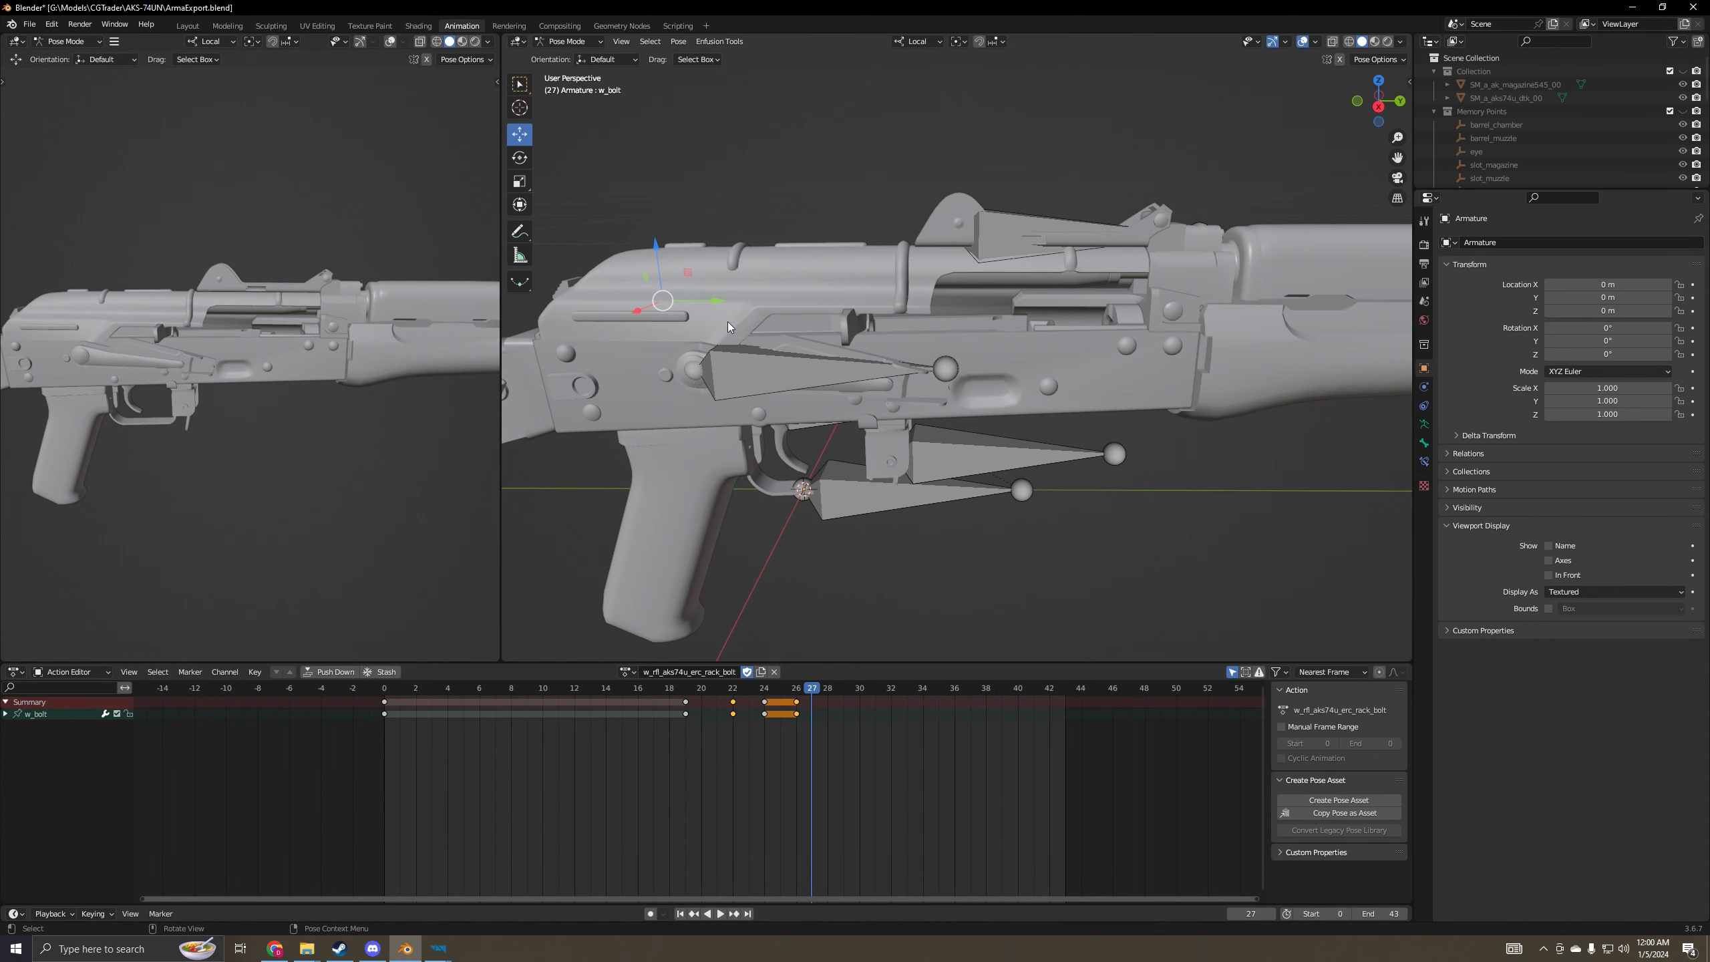
{"action": "left_click_drag", "start_coordinate": [714, 305], "coordinate": [709, 301]}
{"action": "key", "text": "i"}
{"action": "left_click", "coordinate": [709, 297]}
{"action": "mouse_move", "coordinate": [168, 409]}
{"action": "middle_mouse_down"}
{"action": "mouse_move", "coordinate": [179, 401]}
{"action": "mouse_move", "coordinate": [154, 408]}
{"action": "middle_mouse_up"}
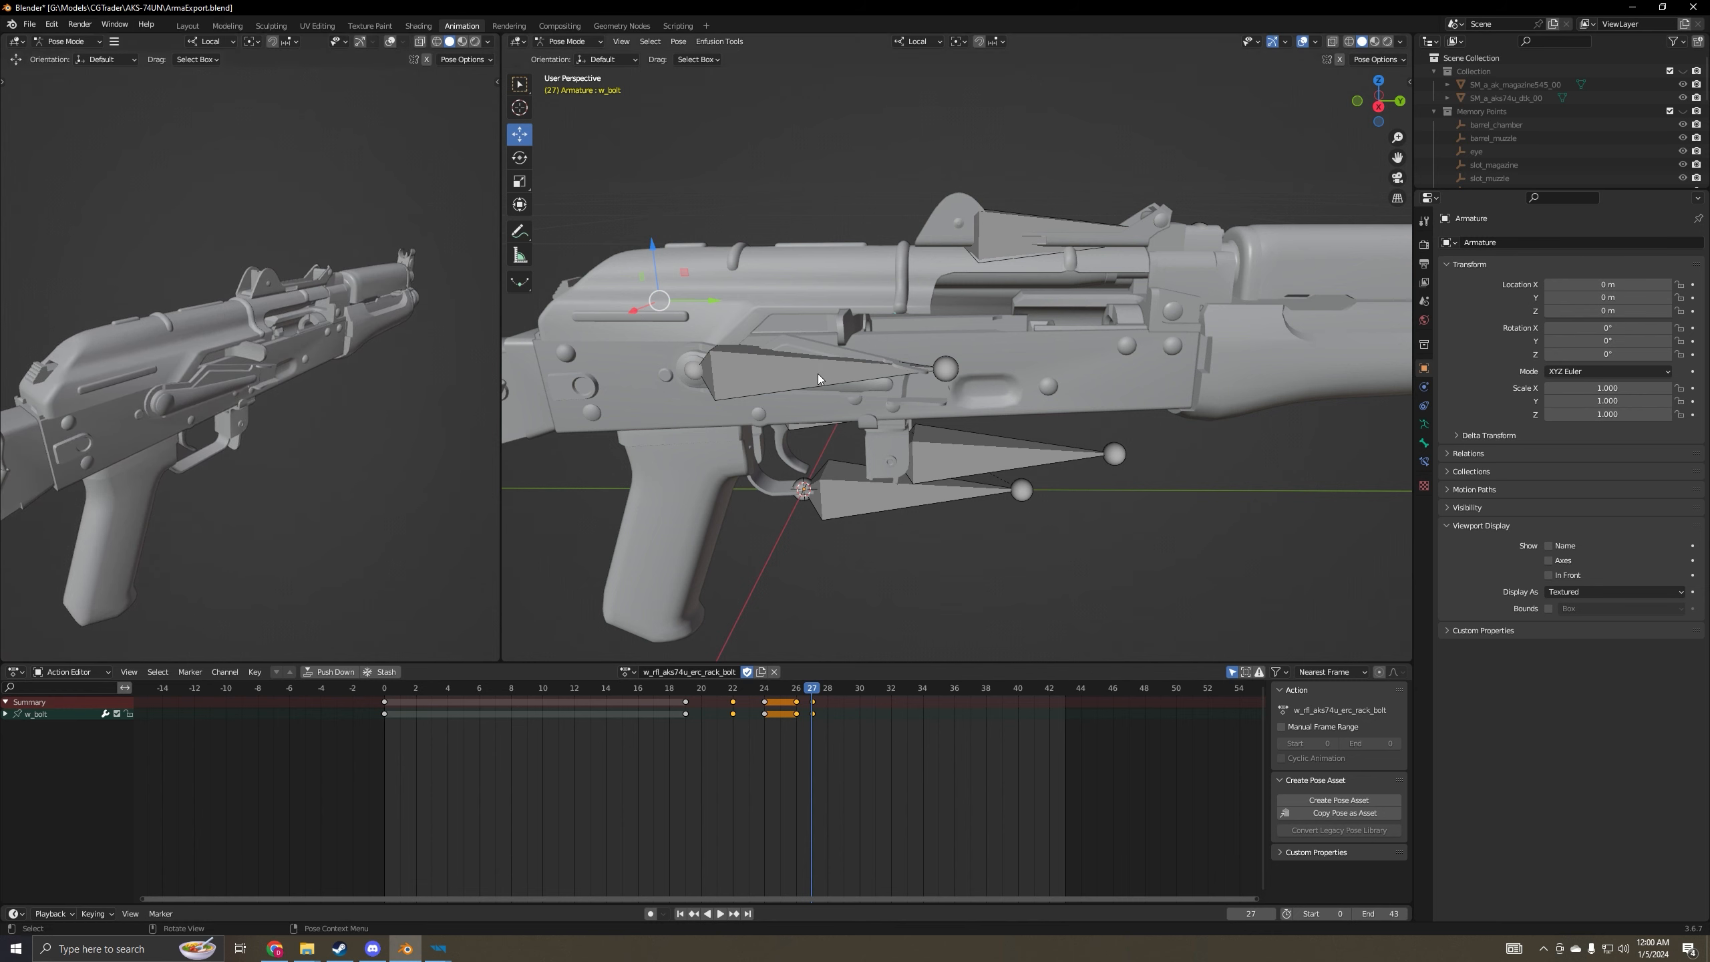
{"action": "left_click_drag", "start_coordinate": [809, 689], "coordinate": [831, 696]}
- Return to the AK74 workspace and step ReloadActionBolt from frame 27 to frame 29 to examine the bolt's forward travel
{"action": "mouse_move", "coordinate": [438, 948]}
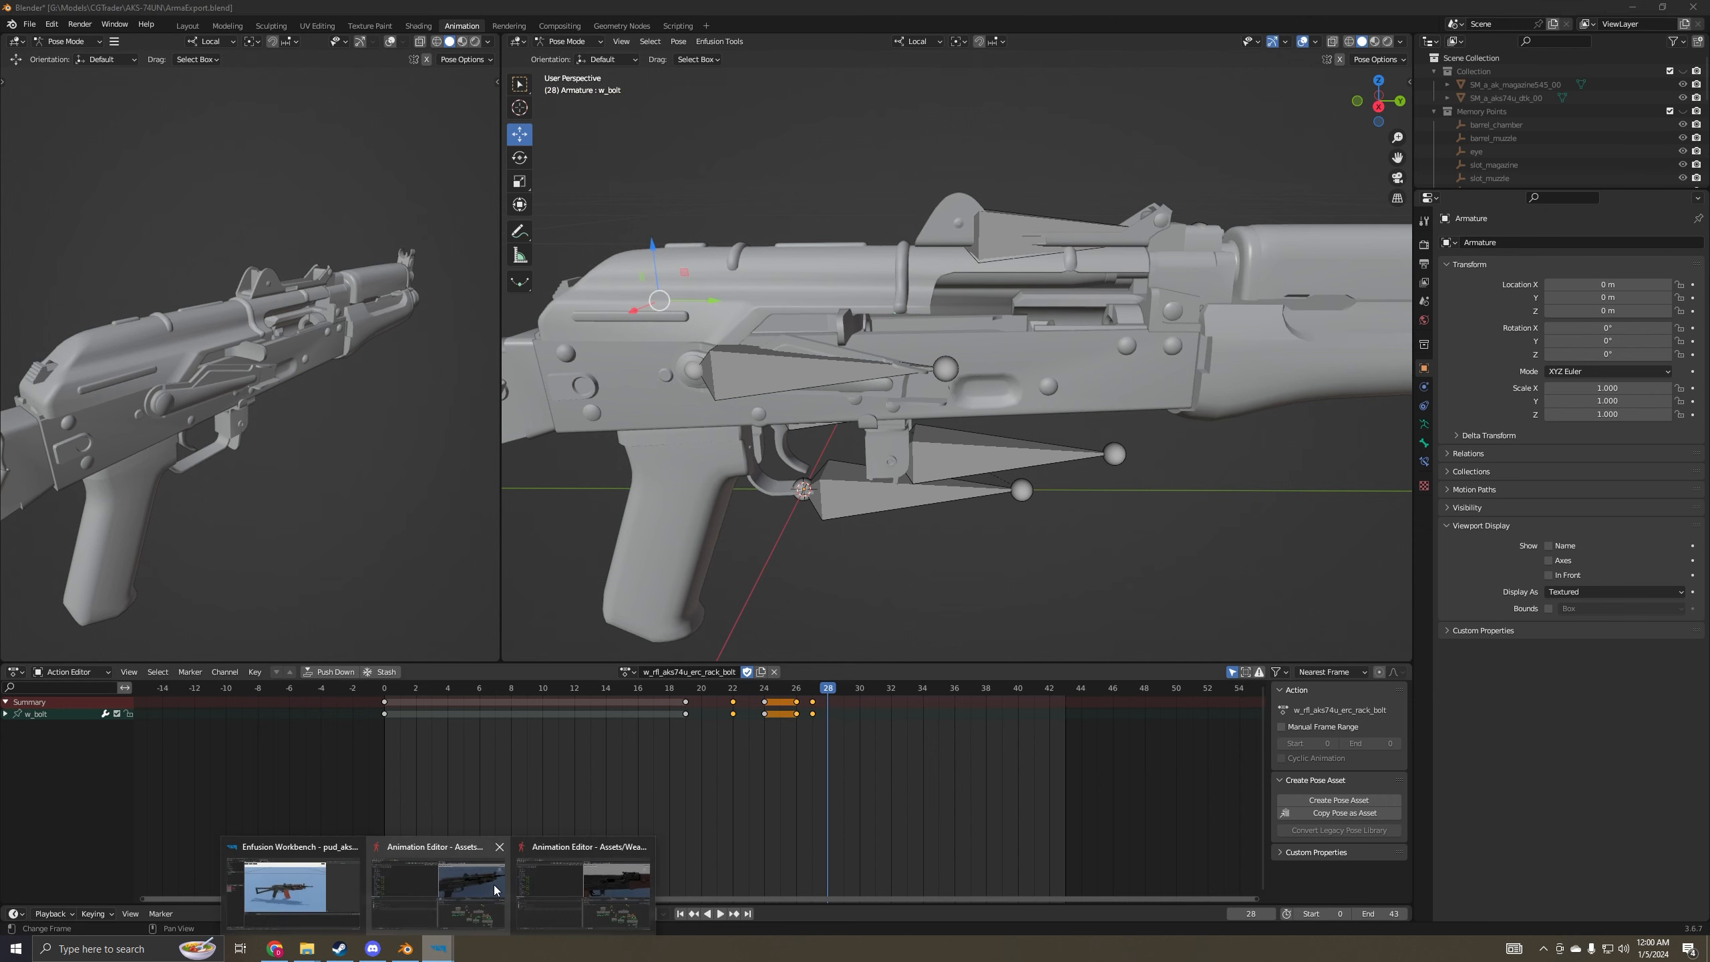
{"action": "left_click", "coordinate": [471, 876]}
{"action": "left_click", "coordinate": [893, 556]}
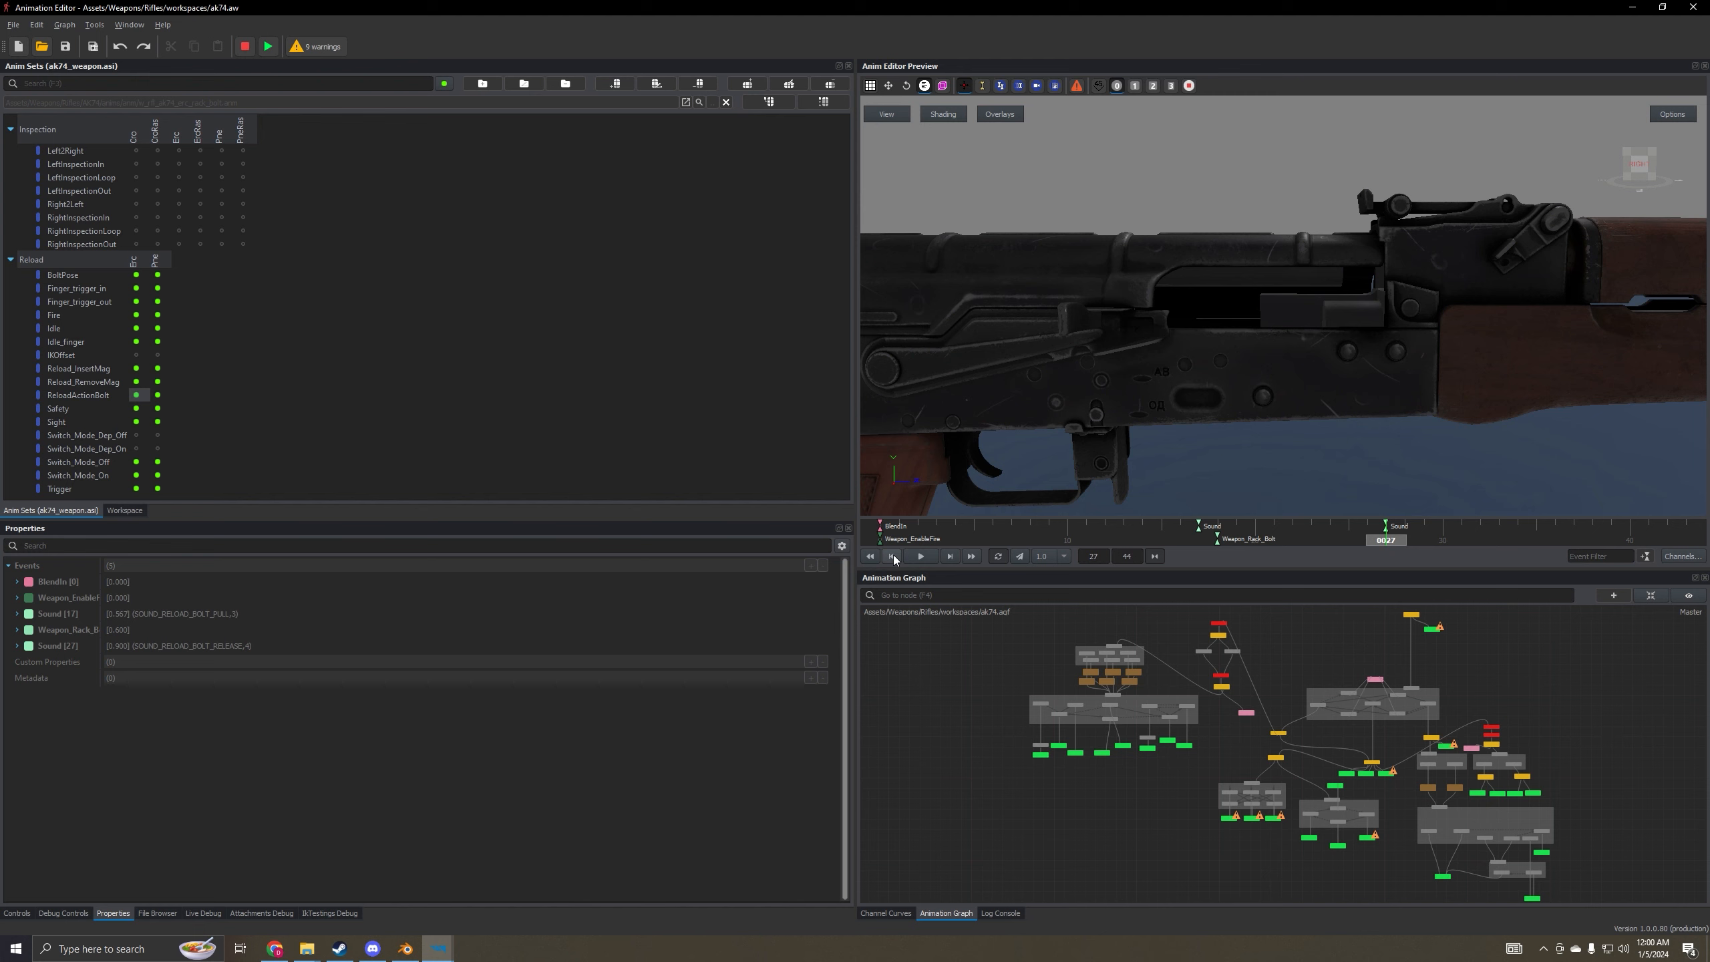
{"action": "left_click", "coordinate": [950, 557]}
{"action": "left_click", "coordinate": [949, 562]}
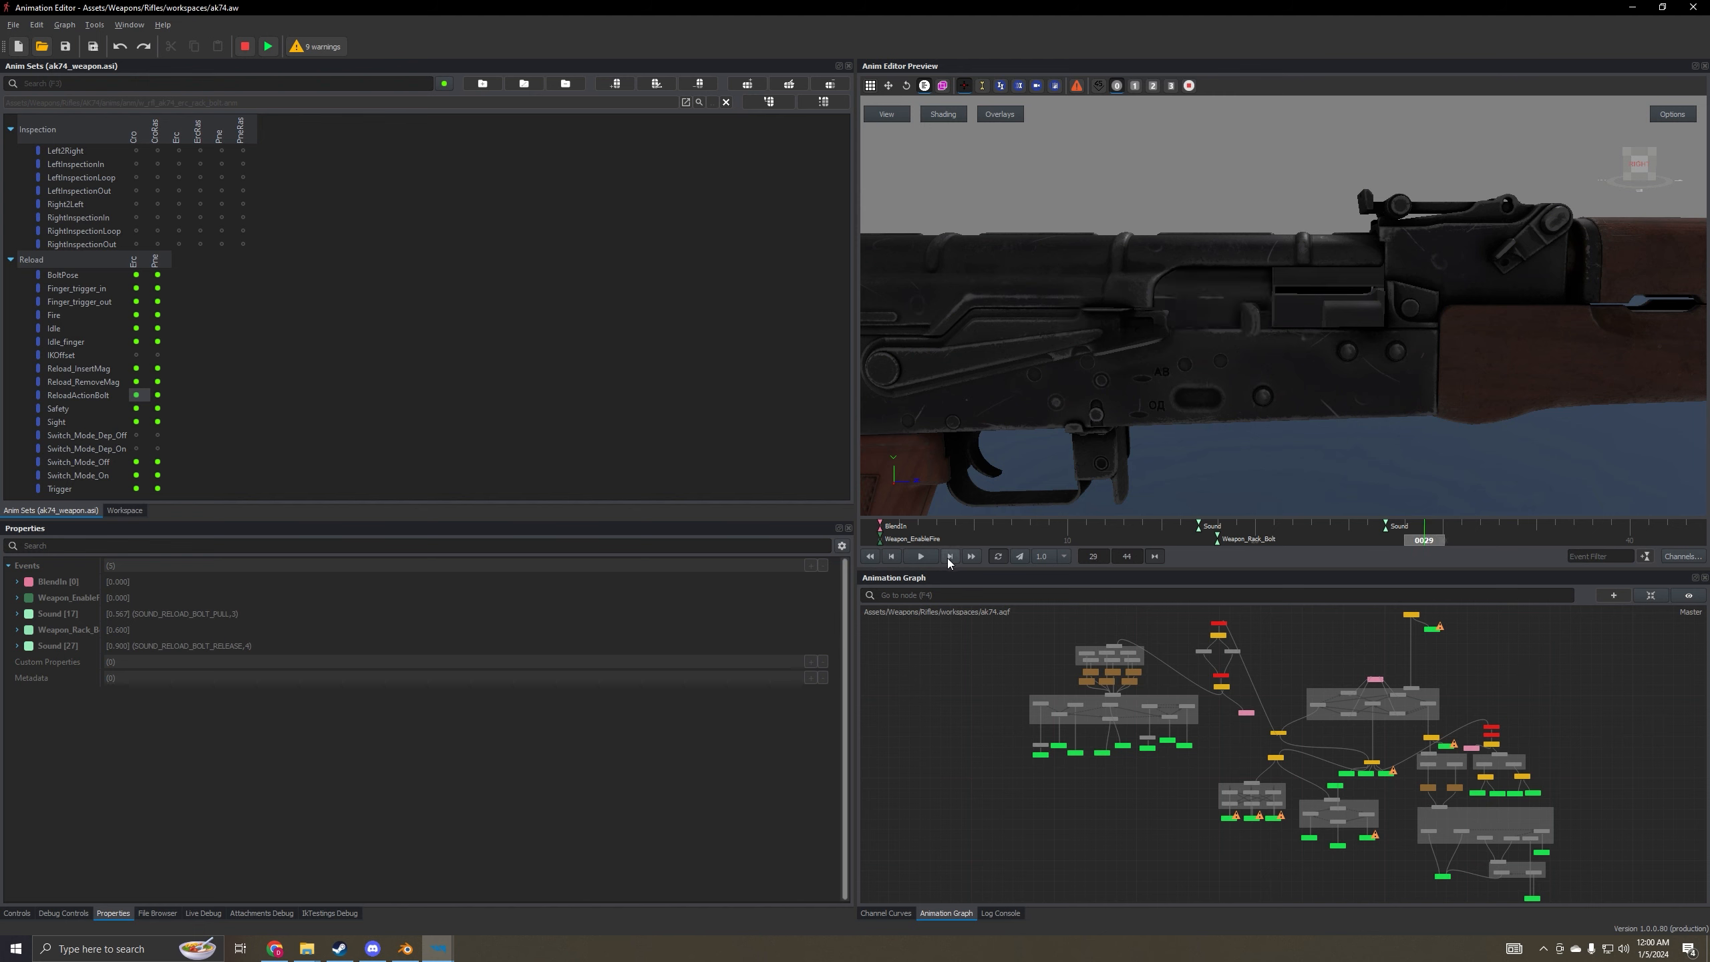
- In Blender, clear all of w_bolt's transforms at frame 29 and insert a keyframe for its forward position
{"action": "left_click", "coordinate": [949, 562]}
{"action": "left_click", "coordinate": [405, 949]}
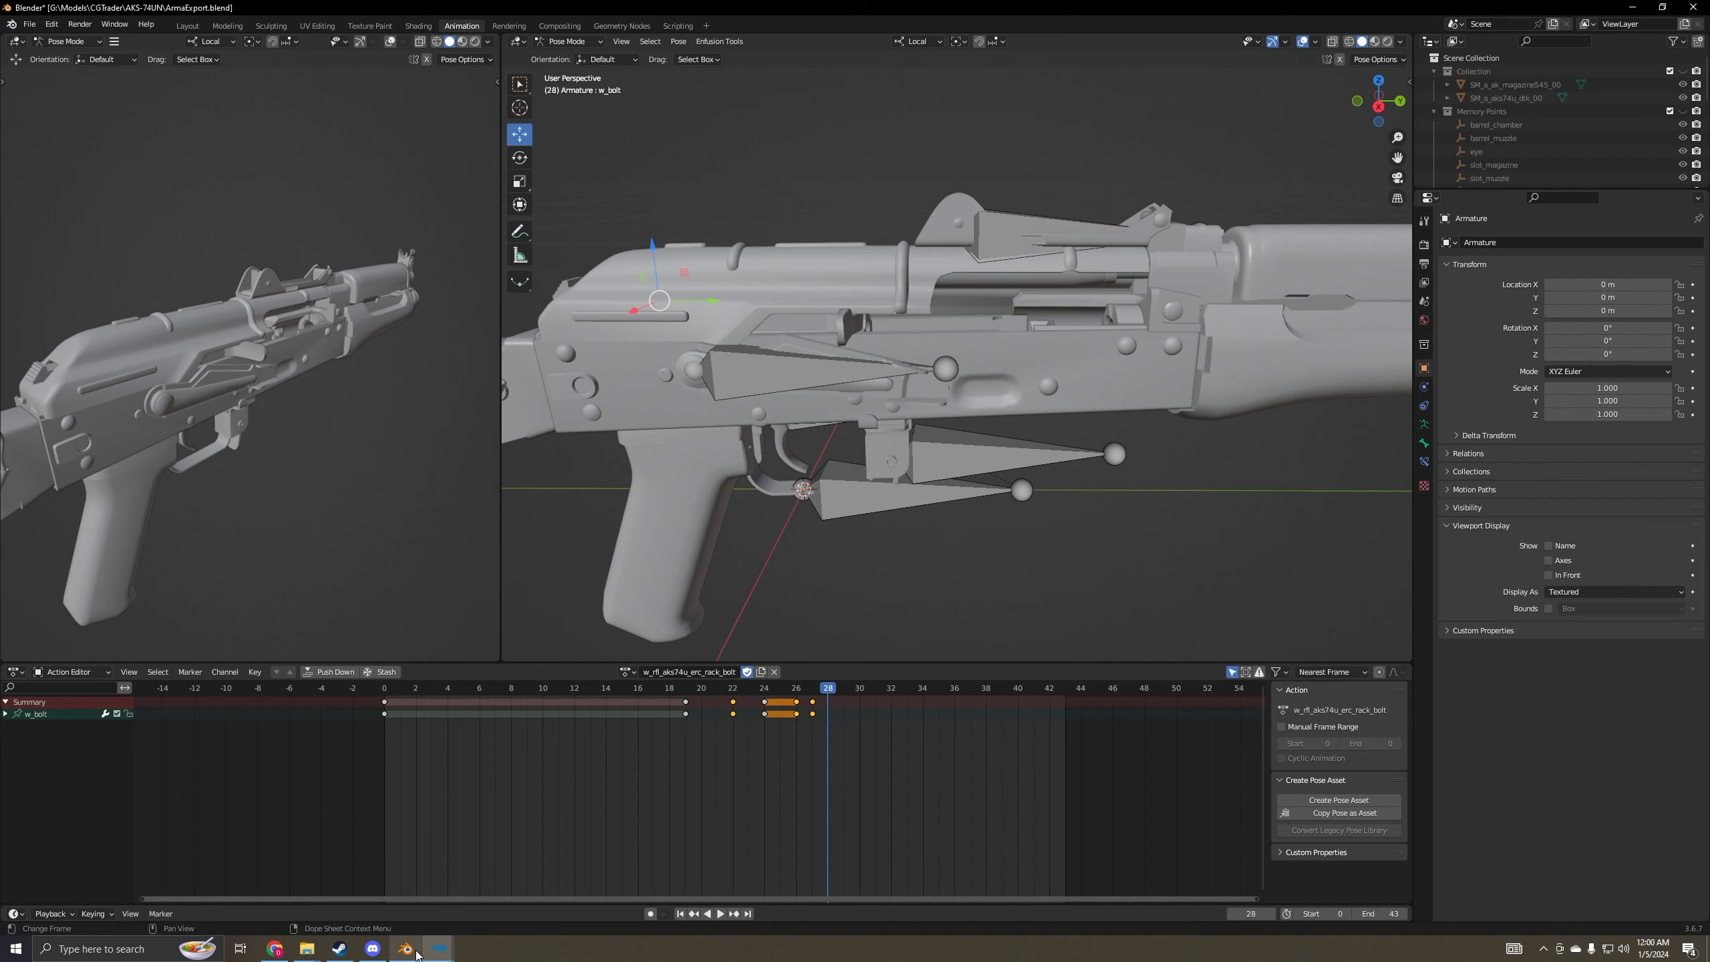
{"action": "left_click", "coordinate": [839, 689]}
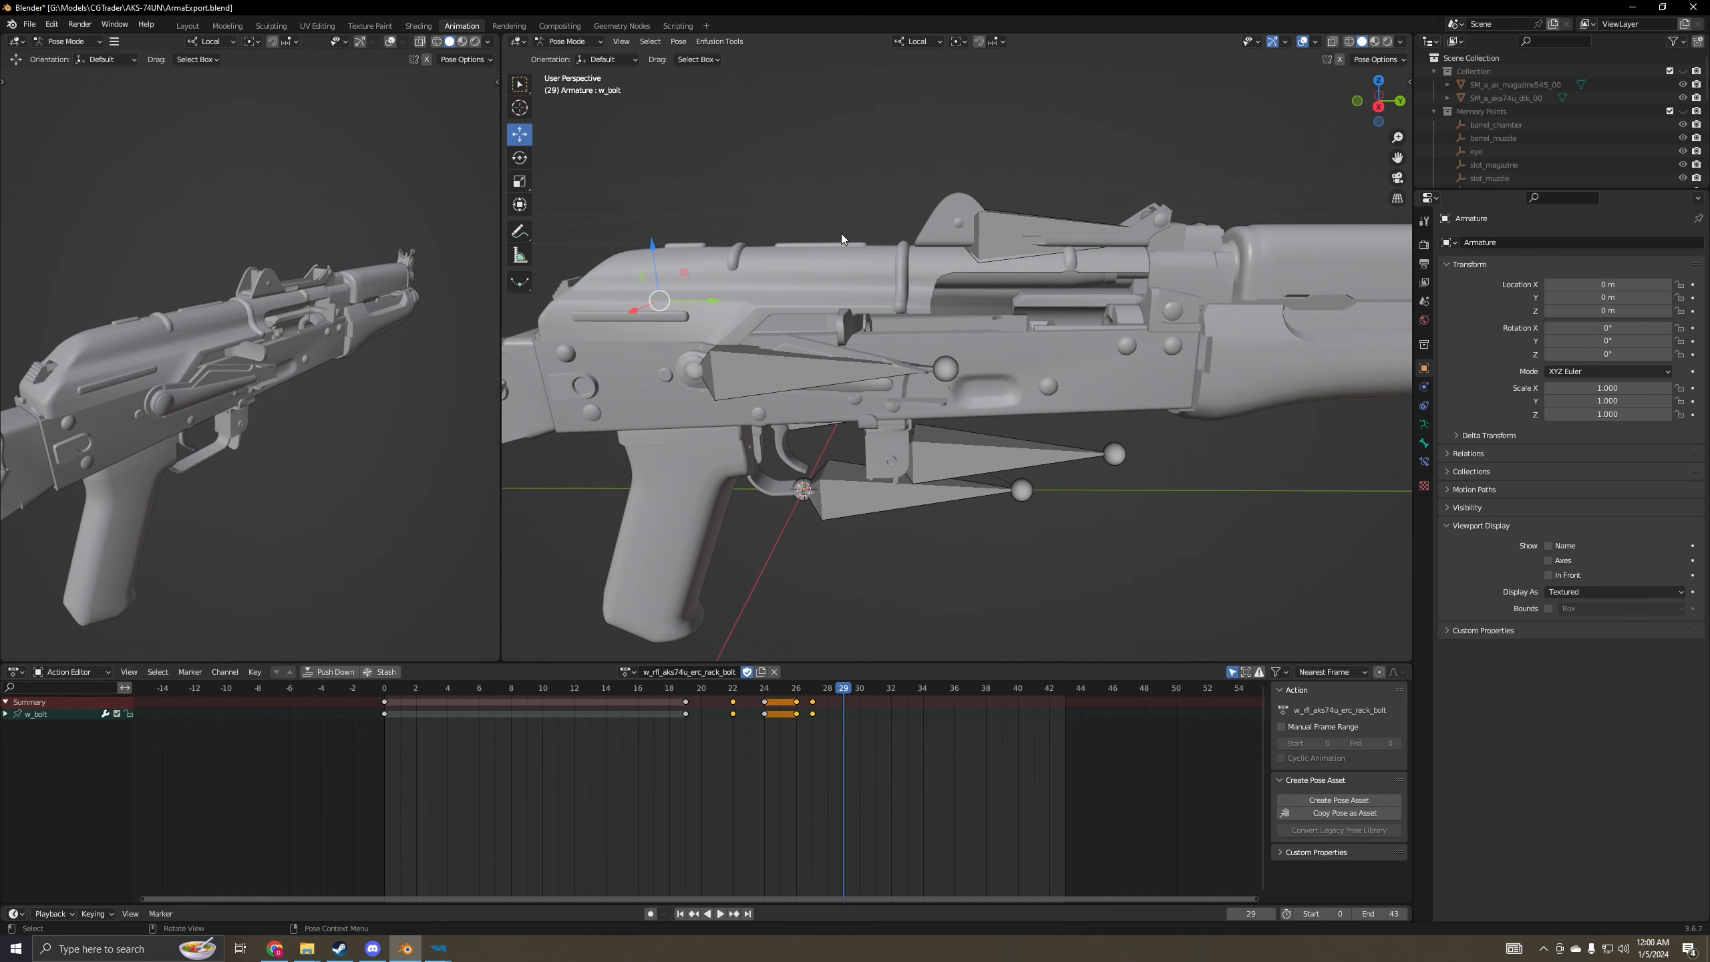
{"action": "left_click", "coordinate": [678, 41]}
{"action": "mouse_move", "coordinate": [715, 74]}
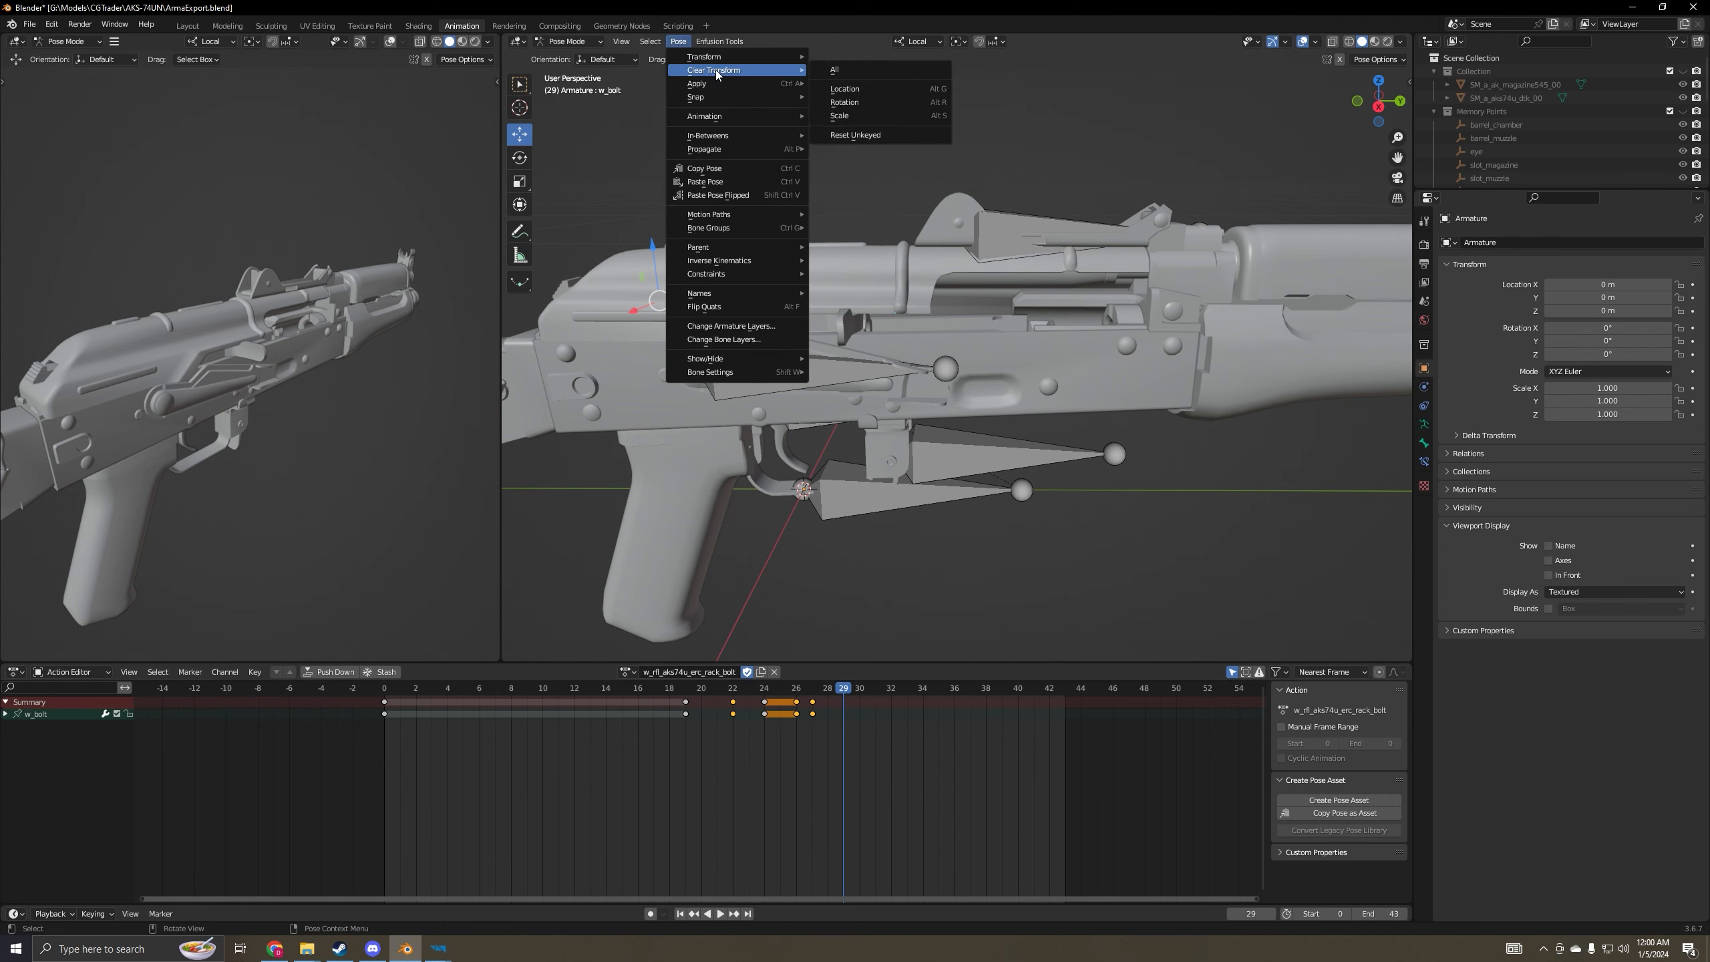
{"action": "left_click", "coordinate": [862, 69]}
{"action": "right_click", "coordinate": [971, 376]}
{"action": "left_click", "coordinate": [970, 390]}
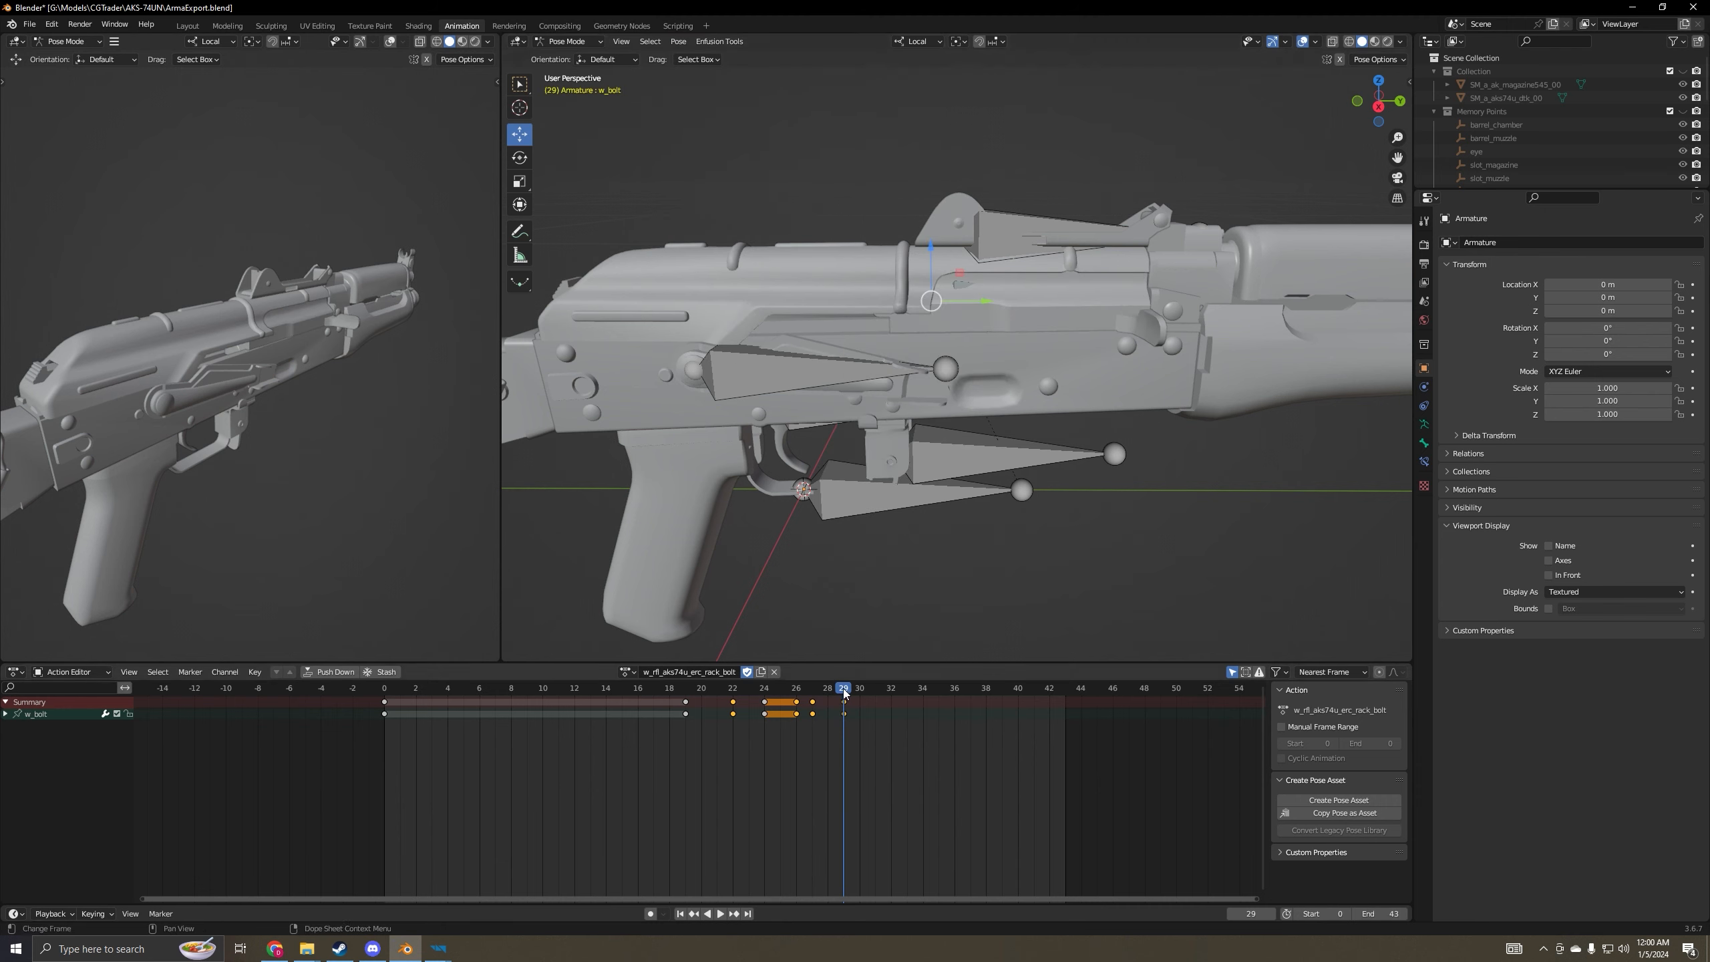
- Insert a Location, Rotation & Scale keyframe for w_bolt at frame 43
{"action": "left_click_drag", "start_coordinate": [845, 694], "coordinate": [1066, 706]}
{"action": "key", "text": "i"}
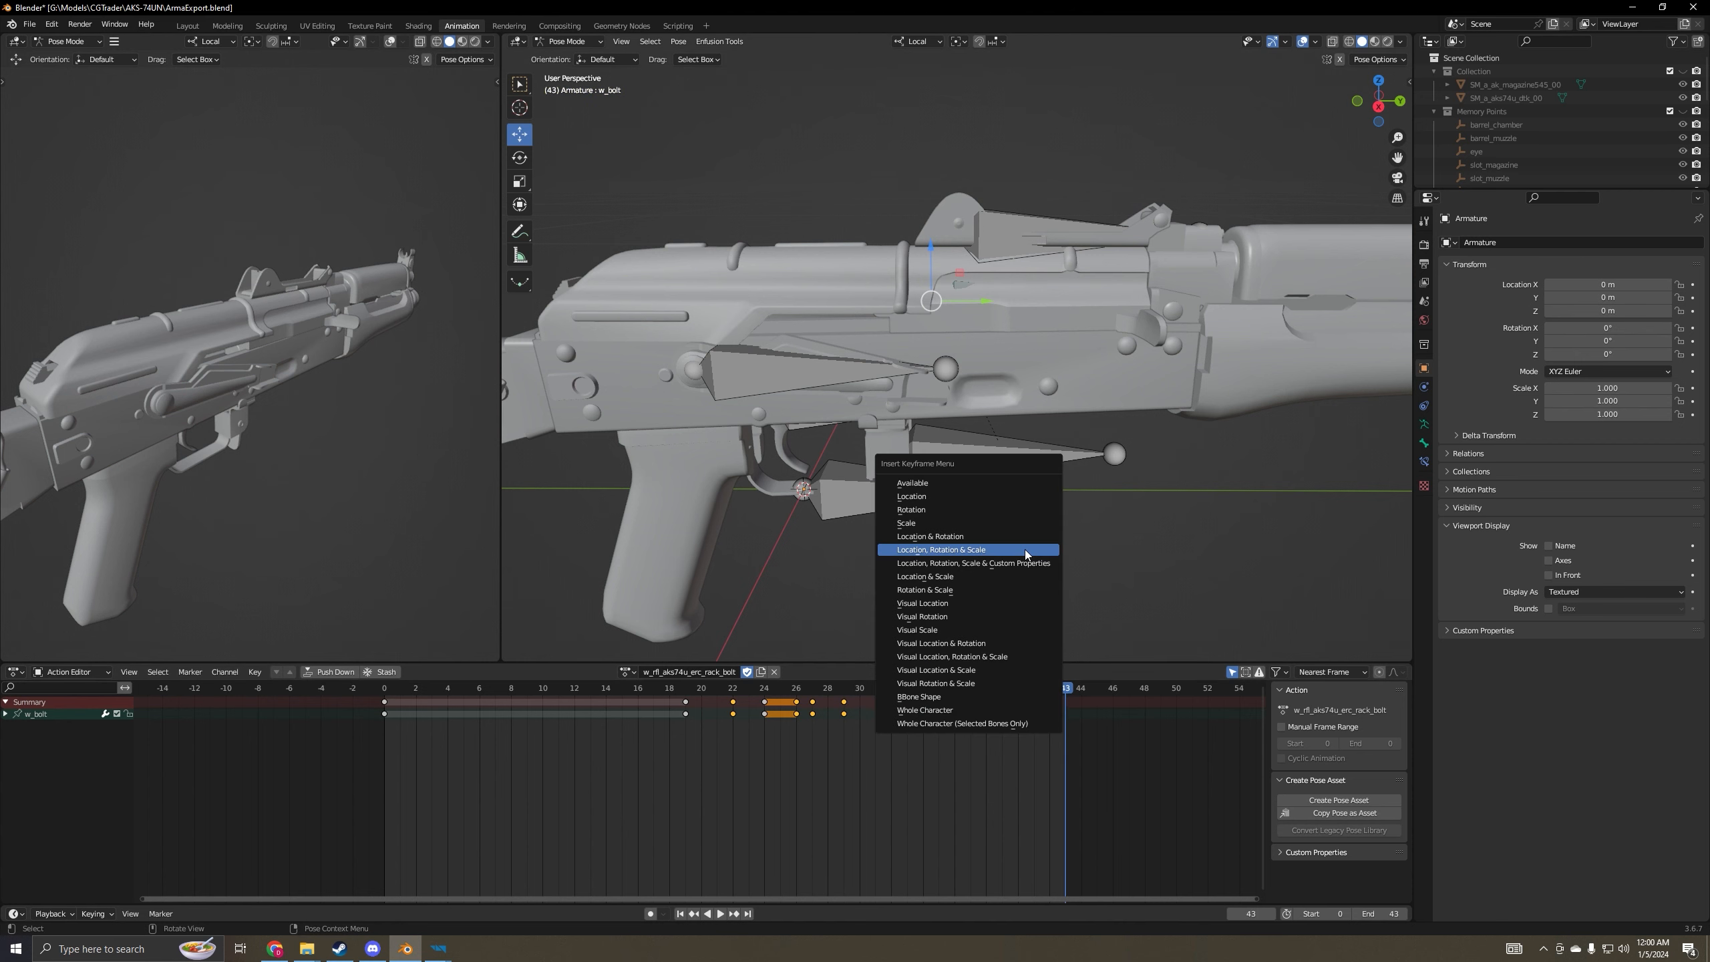
{"action": "left_click", "coordinate": [1025, 550]}
- Play back the rack bolt action and compare its motion with ReloadActionBolt in the AK74 workspace
{"action": "key", "text": "space"}
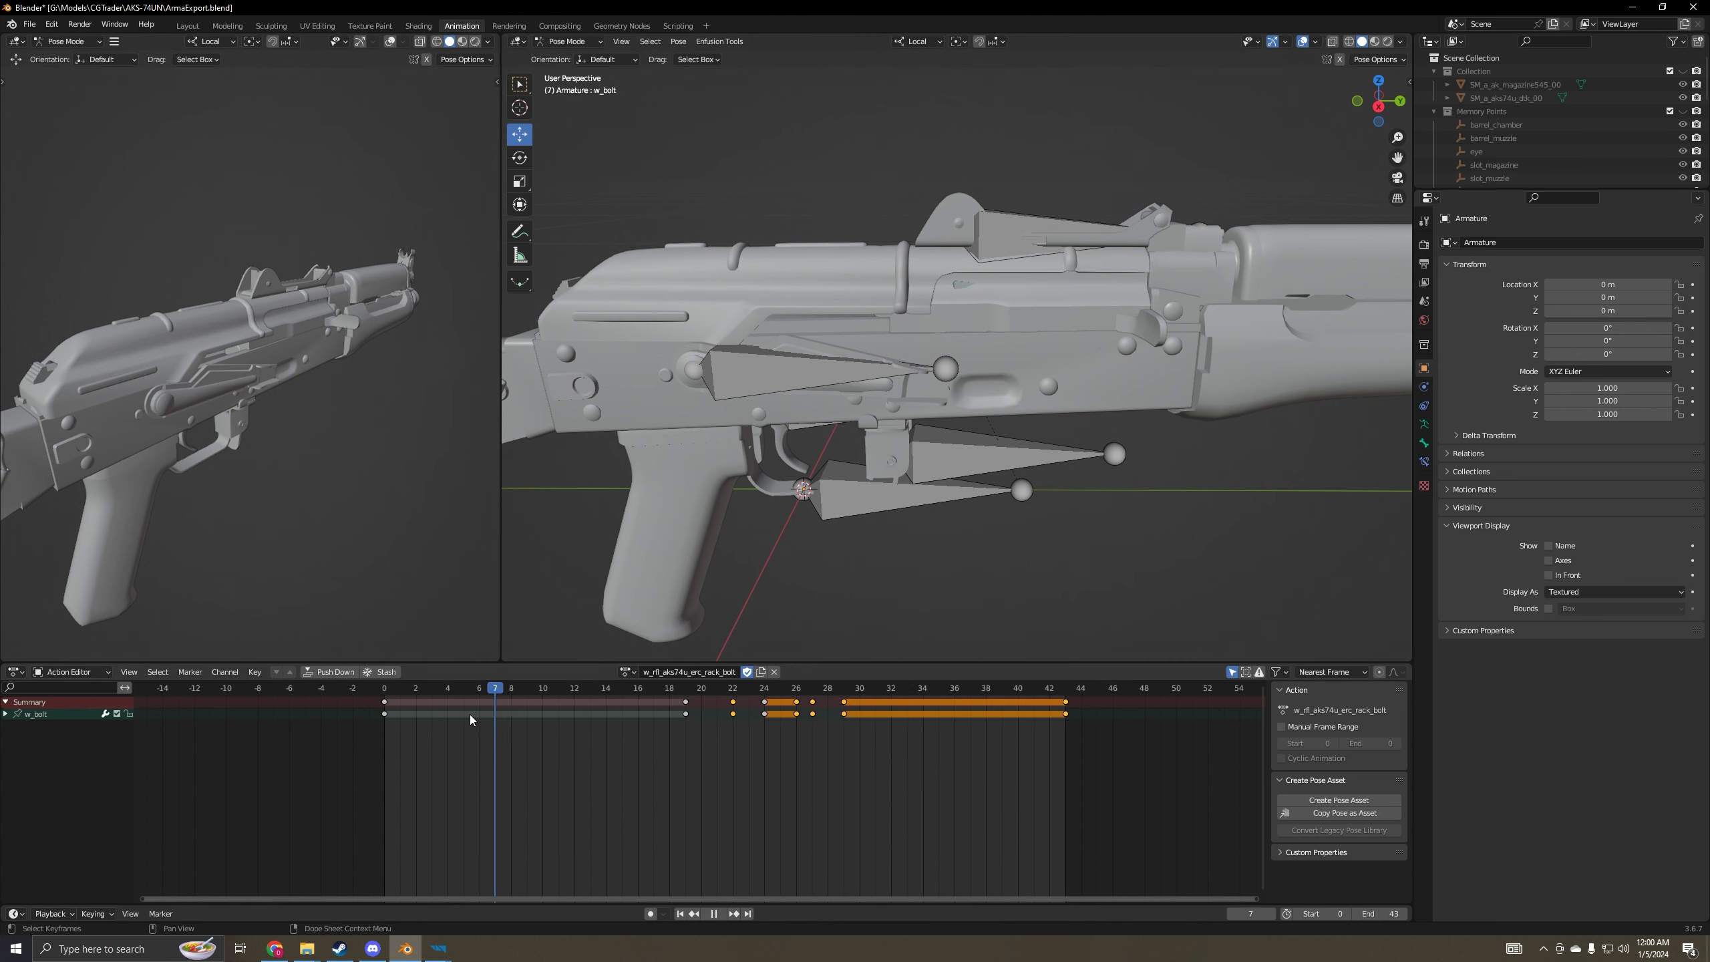
{"action": "left_click_drag", "start_coordinate": [469, 719], "coordinate": [384, 718]}
{"action": "left_click", "coordinate": [720, 913]}
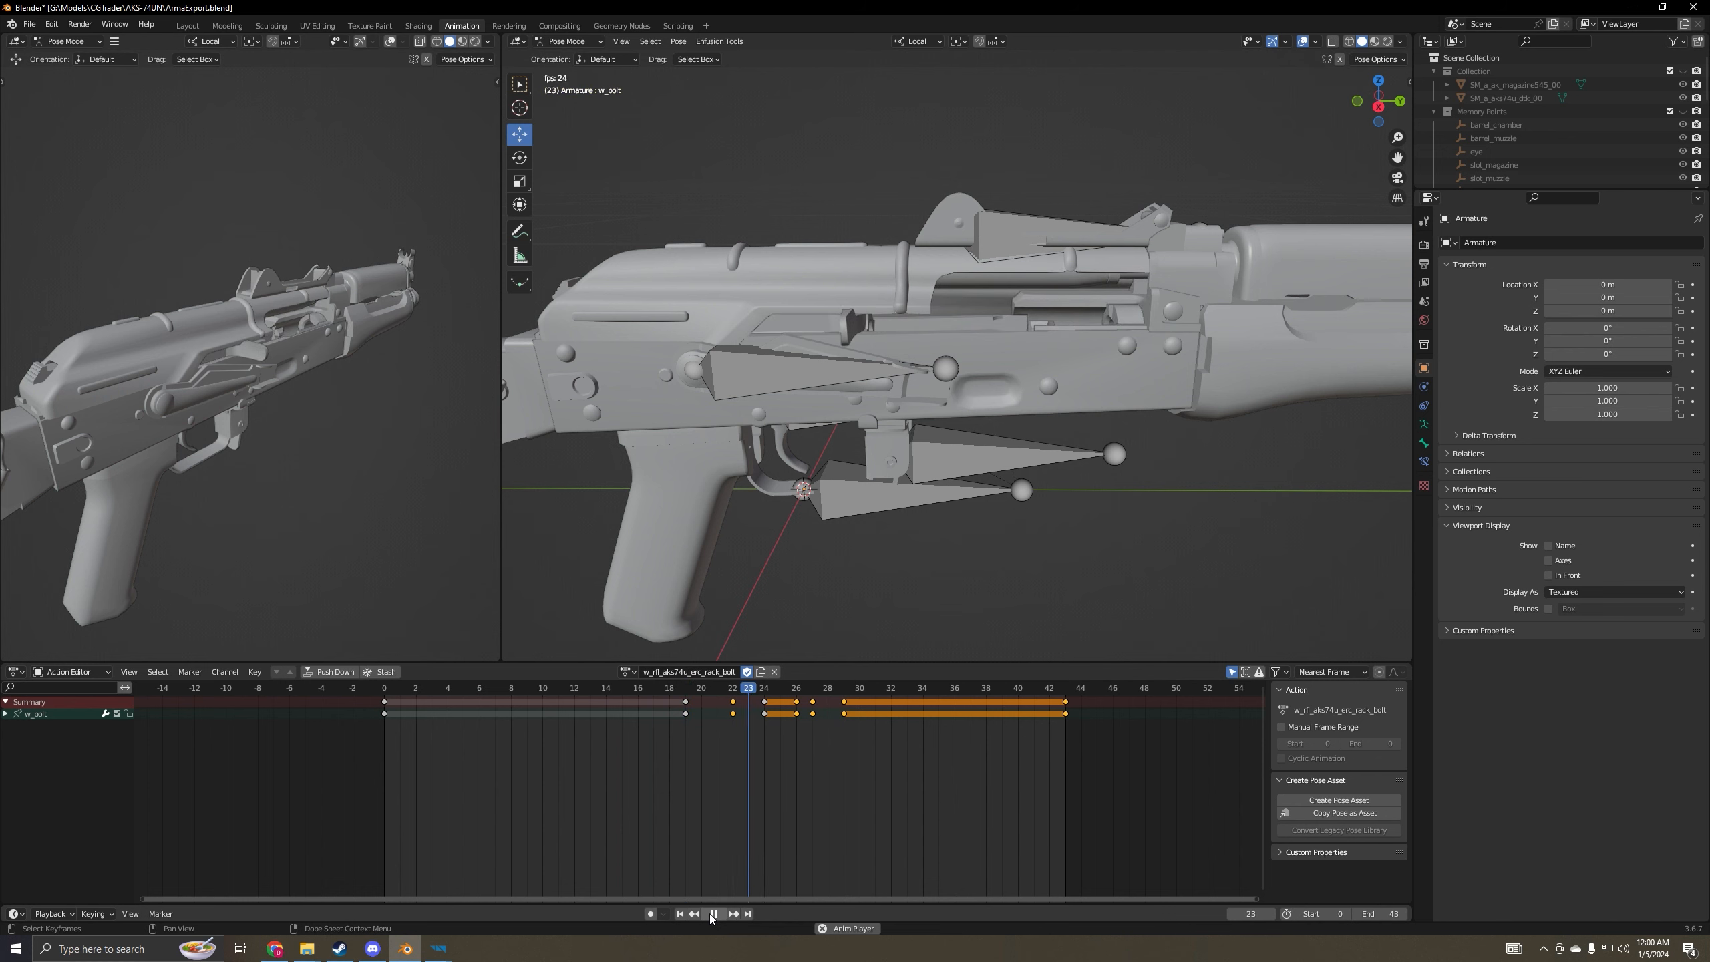
{"action": "mouse_move", "coordinate": [445, 945]}
{"action": "left_click", "coordinate": [586, 876]}
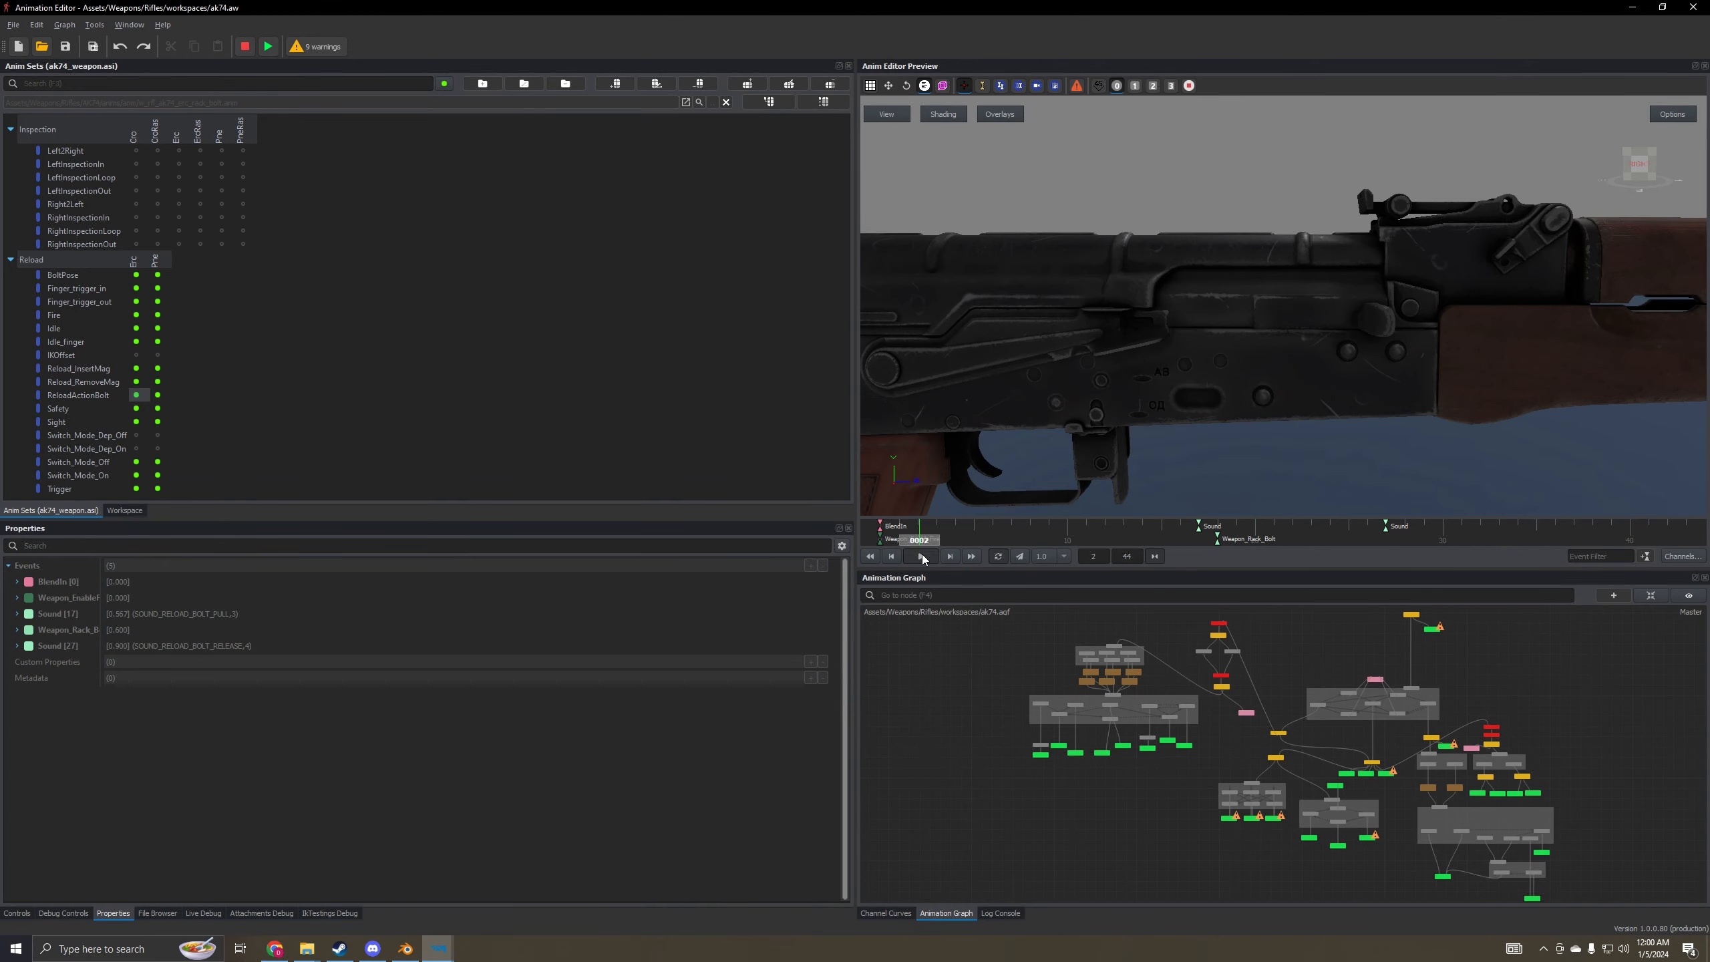
{"action": "left_click", "coordinate": [924, 559]}
{"action": "left_click", "coordinate": [405, 949]}
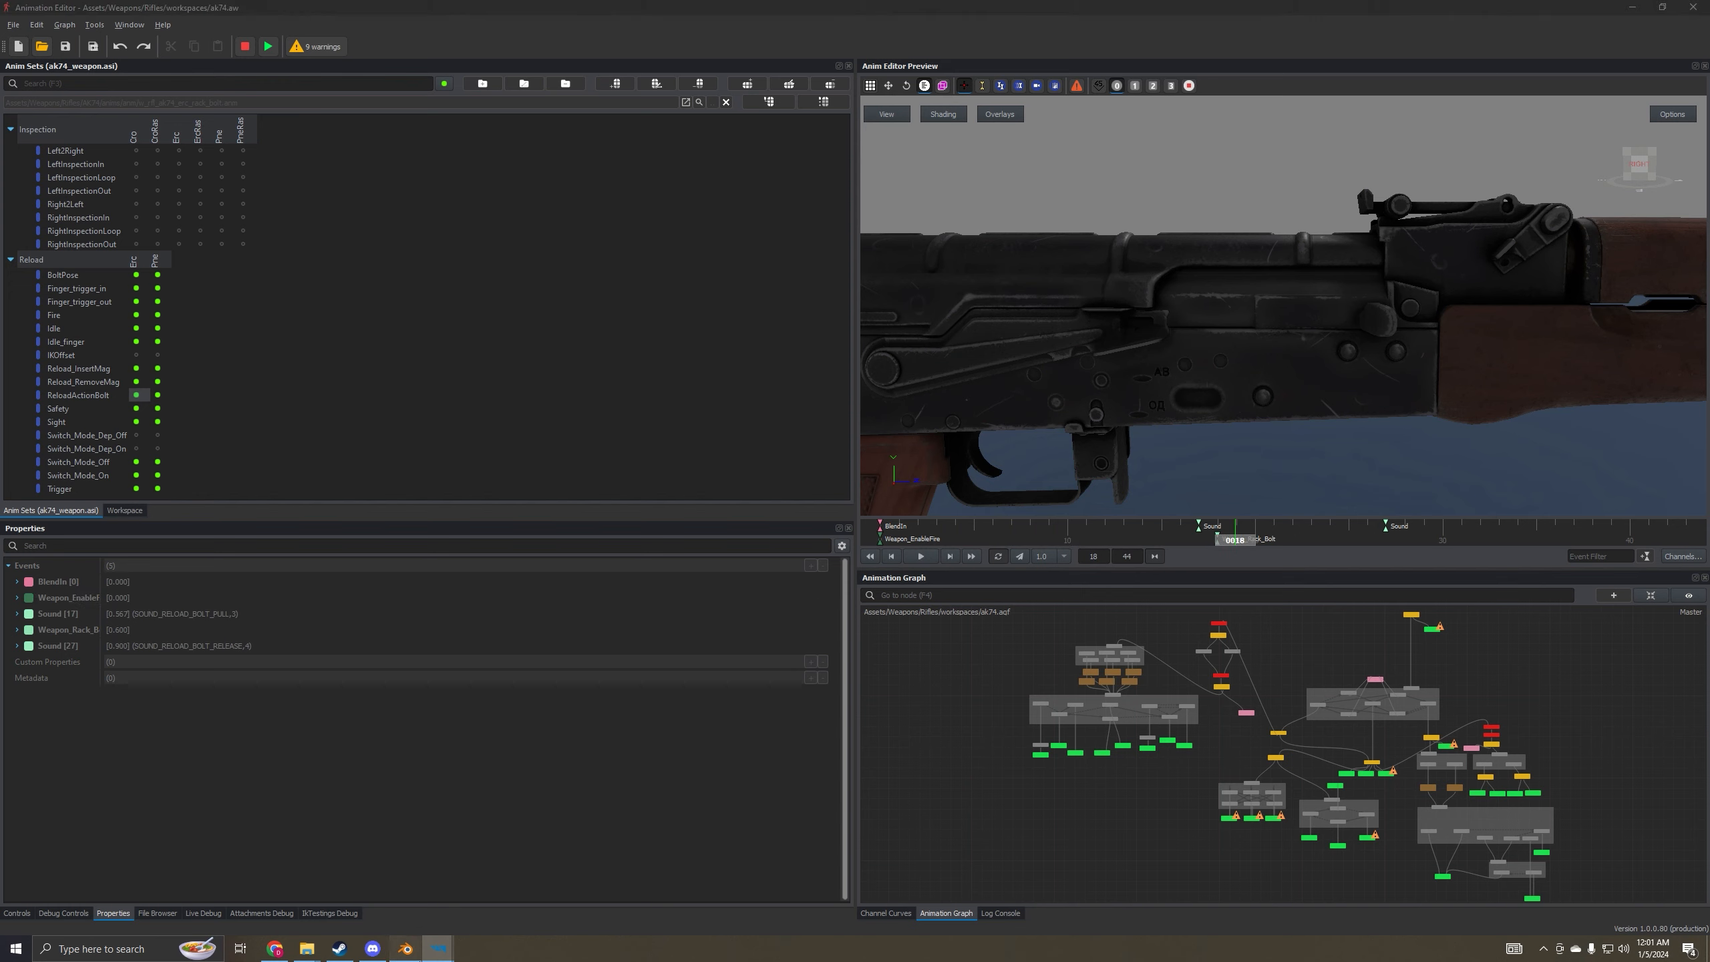
{"action": "left_click", "coordinate": [441, 950]}
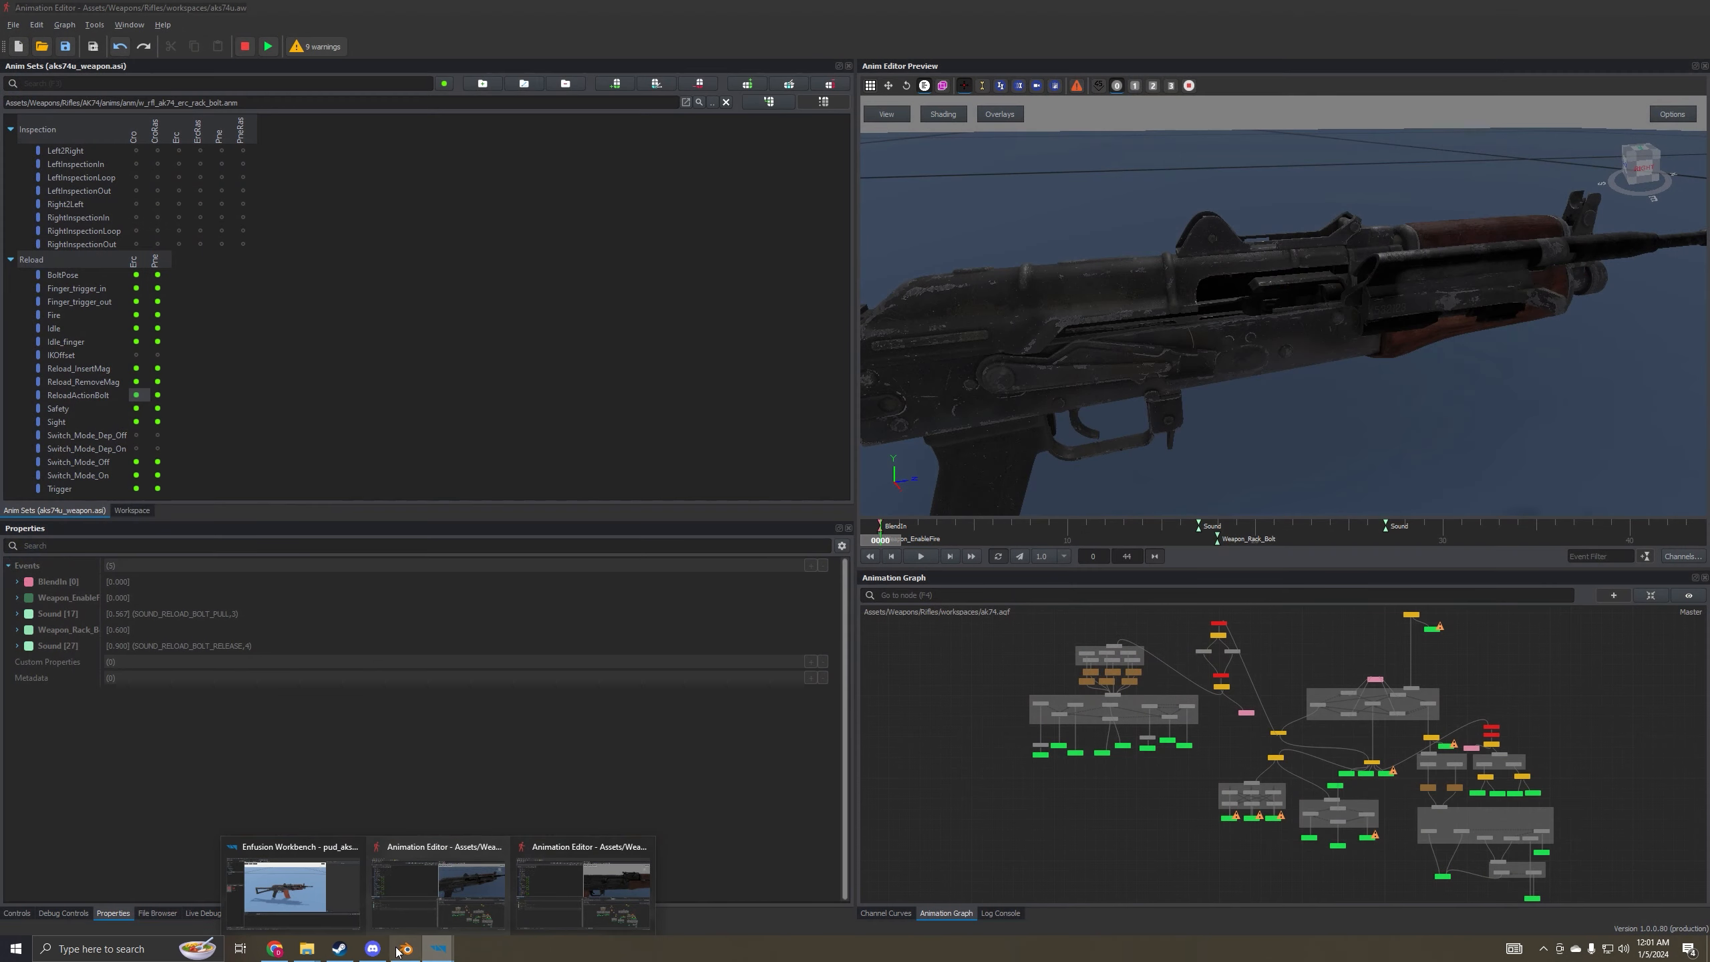
- In Blender, unlink the rack bolt action, return to frame 0, and clear the pose transforms of all bones
{"action": "left_click", "coordinate": [404, 949]}
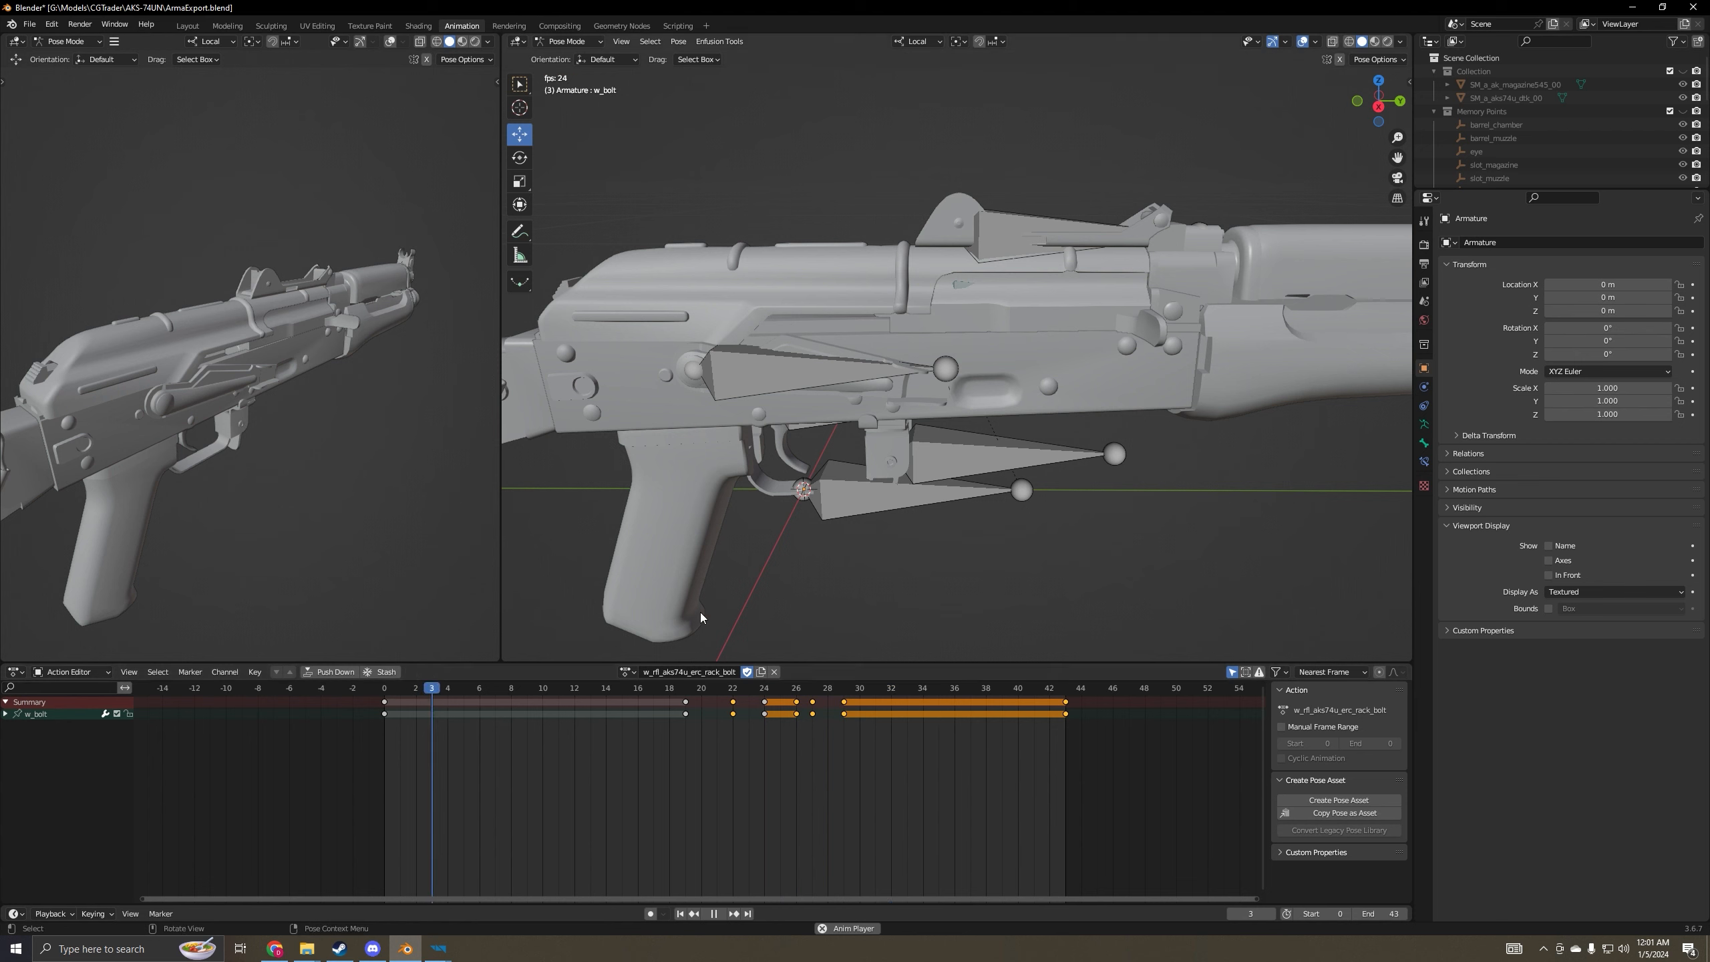
{"action": "left_click", "coordinate": [775, 672]}
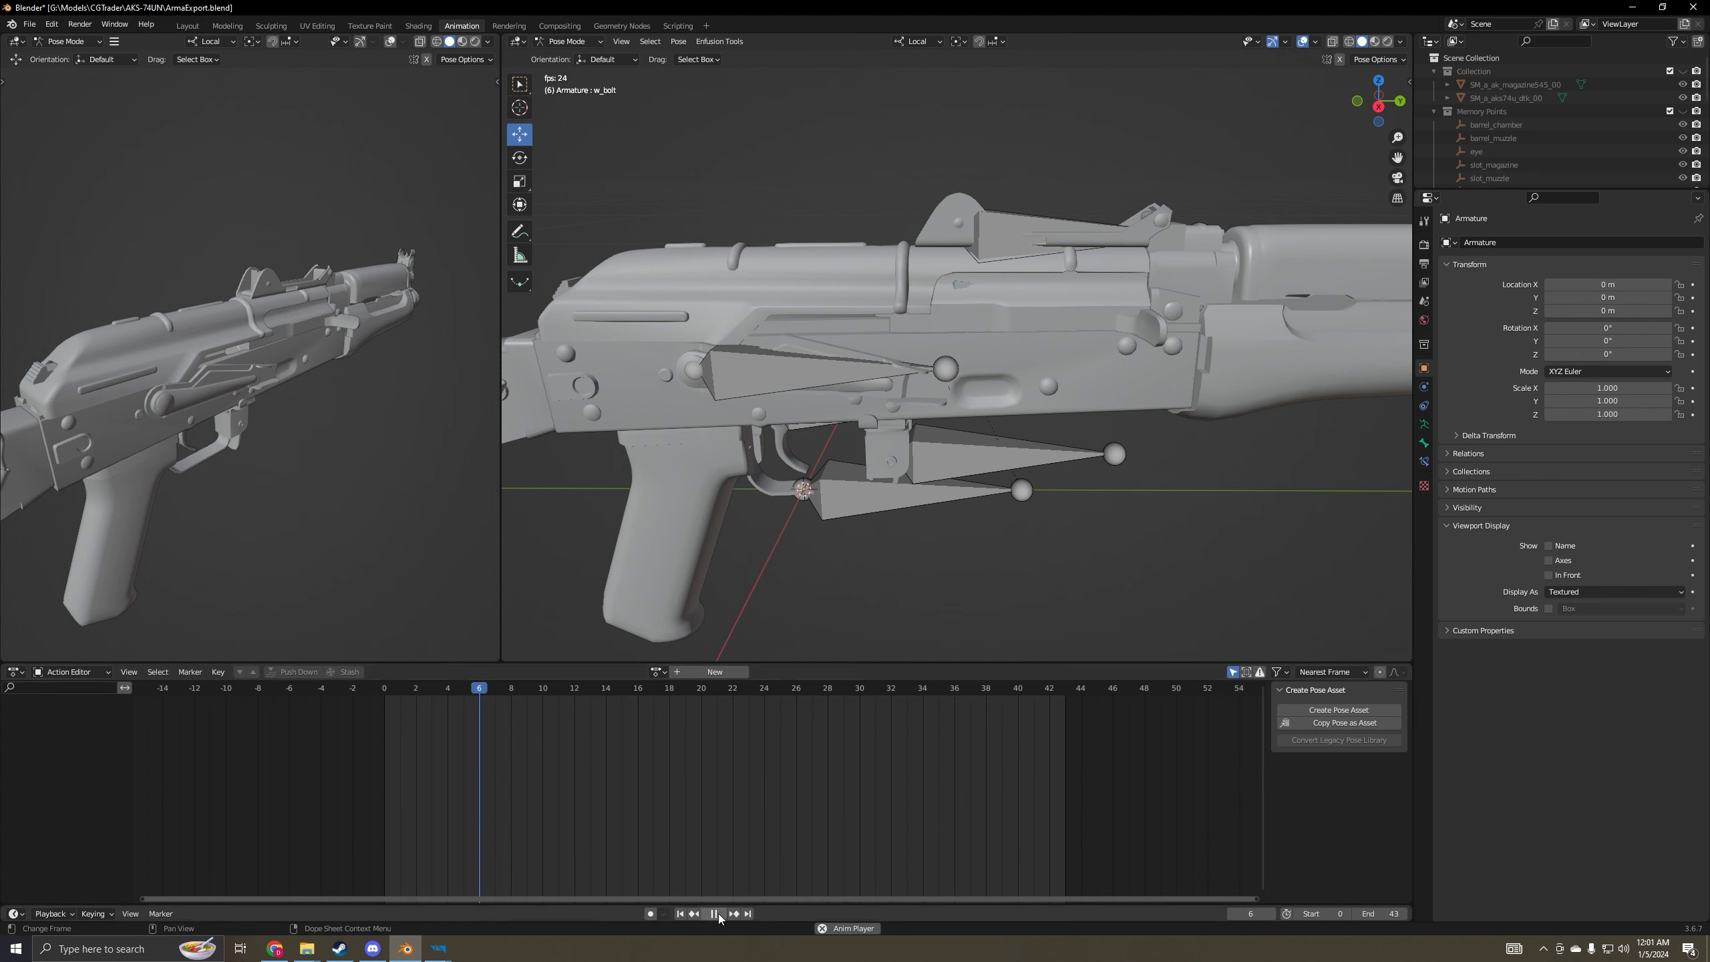
{"action": "key", "text": "space"}
{"action": "left_click_drag", "start_coordinate": [557, 694], "coordinate": [383, 690]}
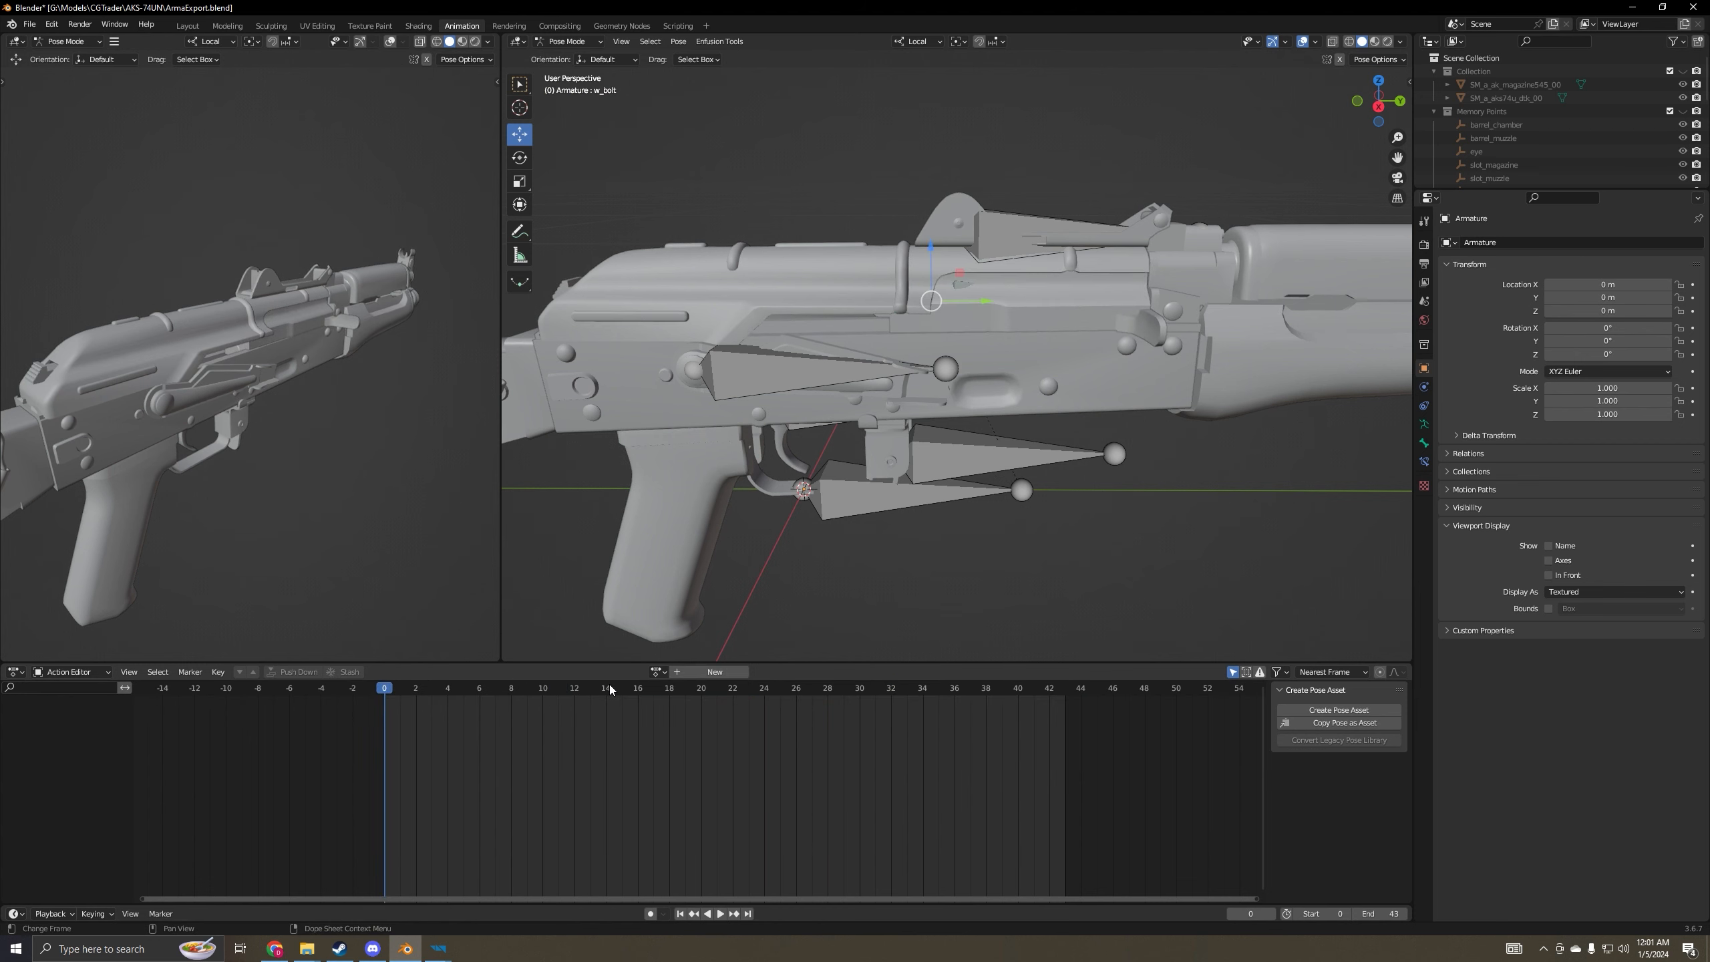
{"action": "left_click", "coordinate": [657, 672]}
{"action": "key", "text": "a"}
{"action": "left_click", "coordinate": [678, 42]}
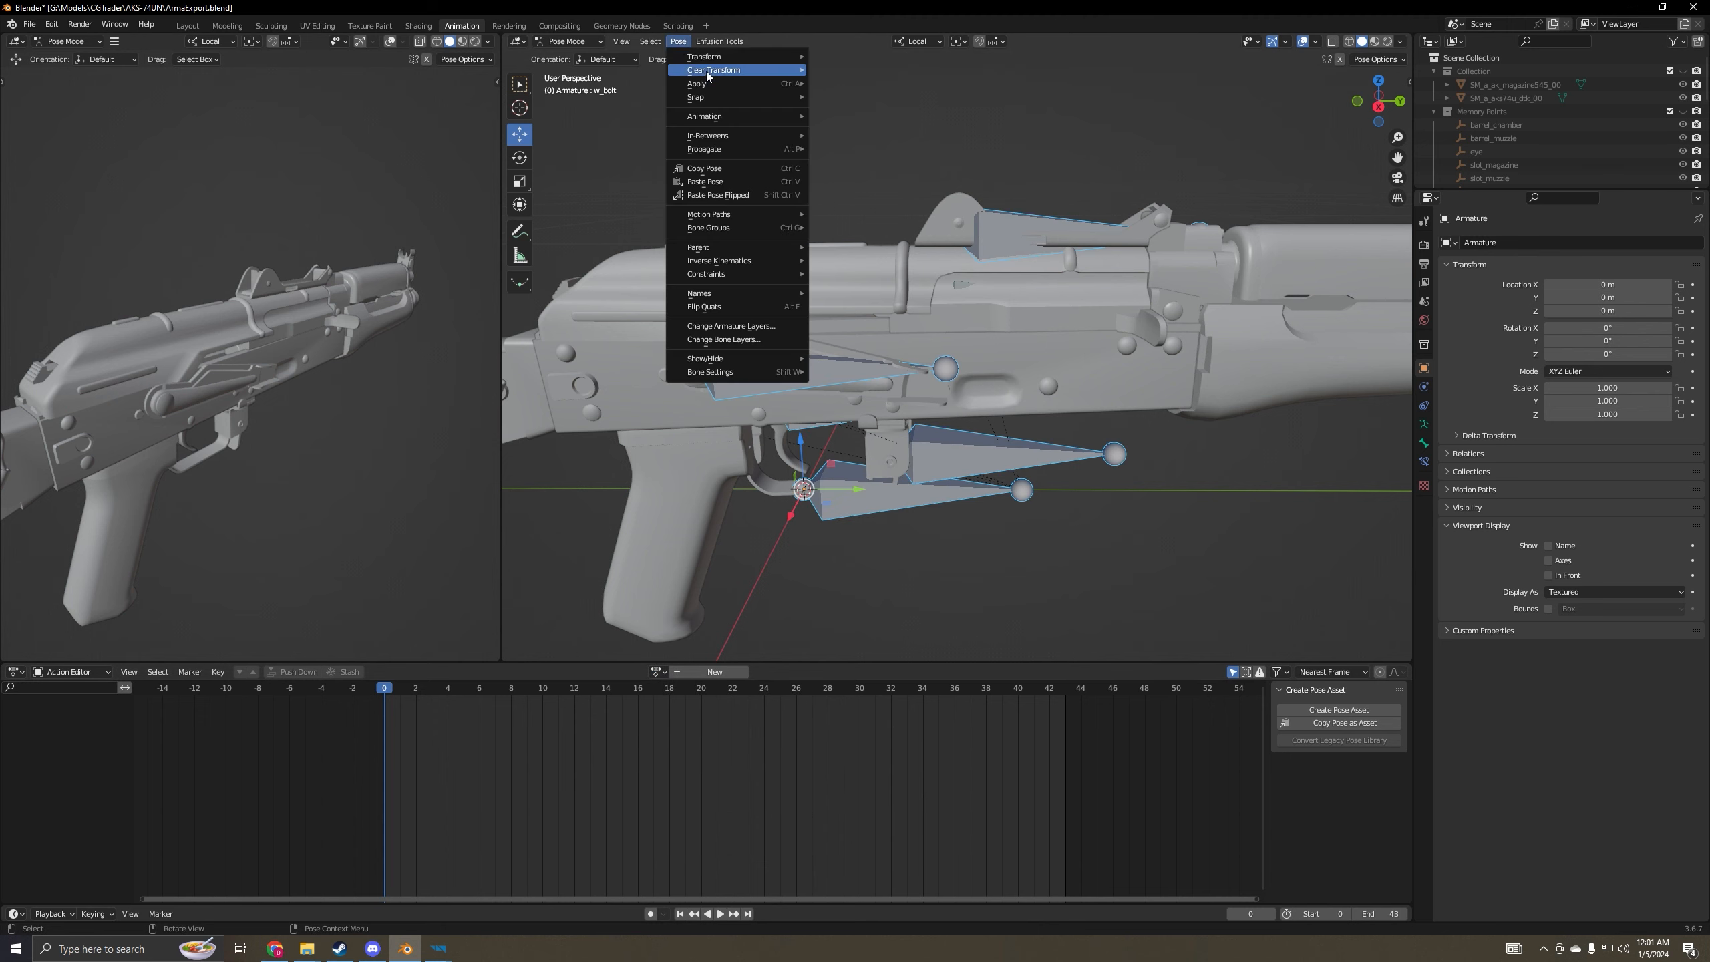
{"action": "mouse_move", "coordinate": [713, 71]}
{"action": "left_click", "coordinate": [864, 99]}
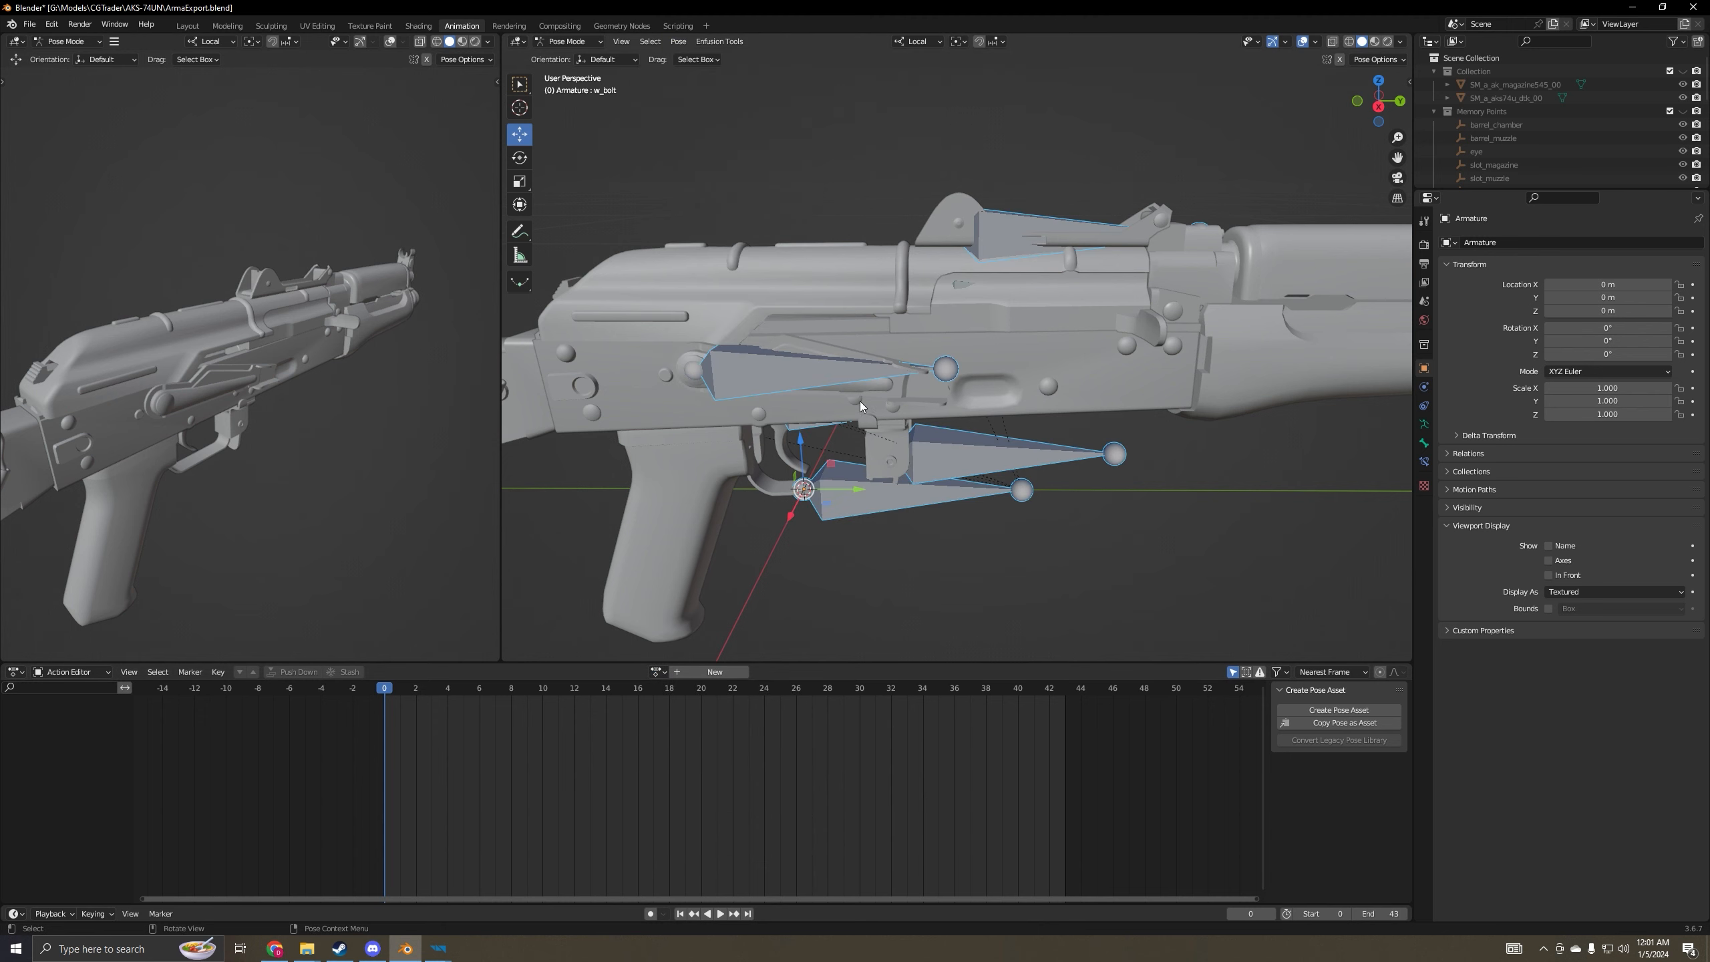
- In the AKS-74U workspace, preview the Safety and Trigger animations and examine the receiver side up close
{"action": "left_click", "coordinate": [438, 948]}
{"action": "left_click", "coordinate": [515, 903]}
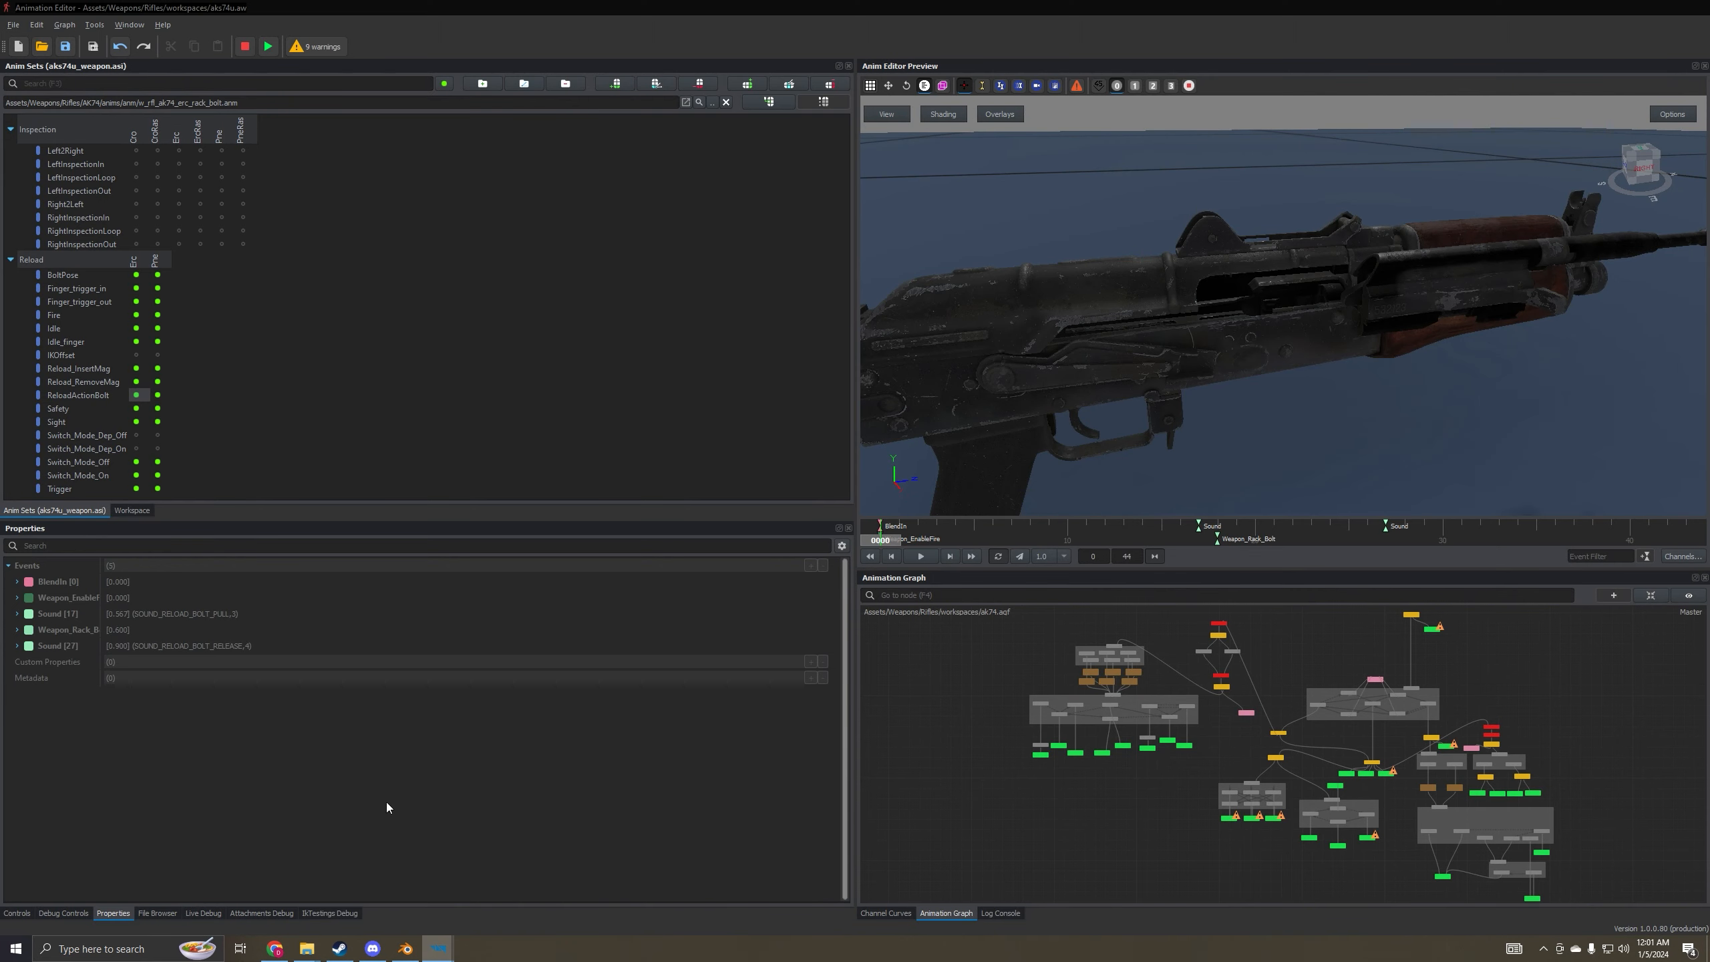
{"action": "left_click", "coordinate": [137, 409]}
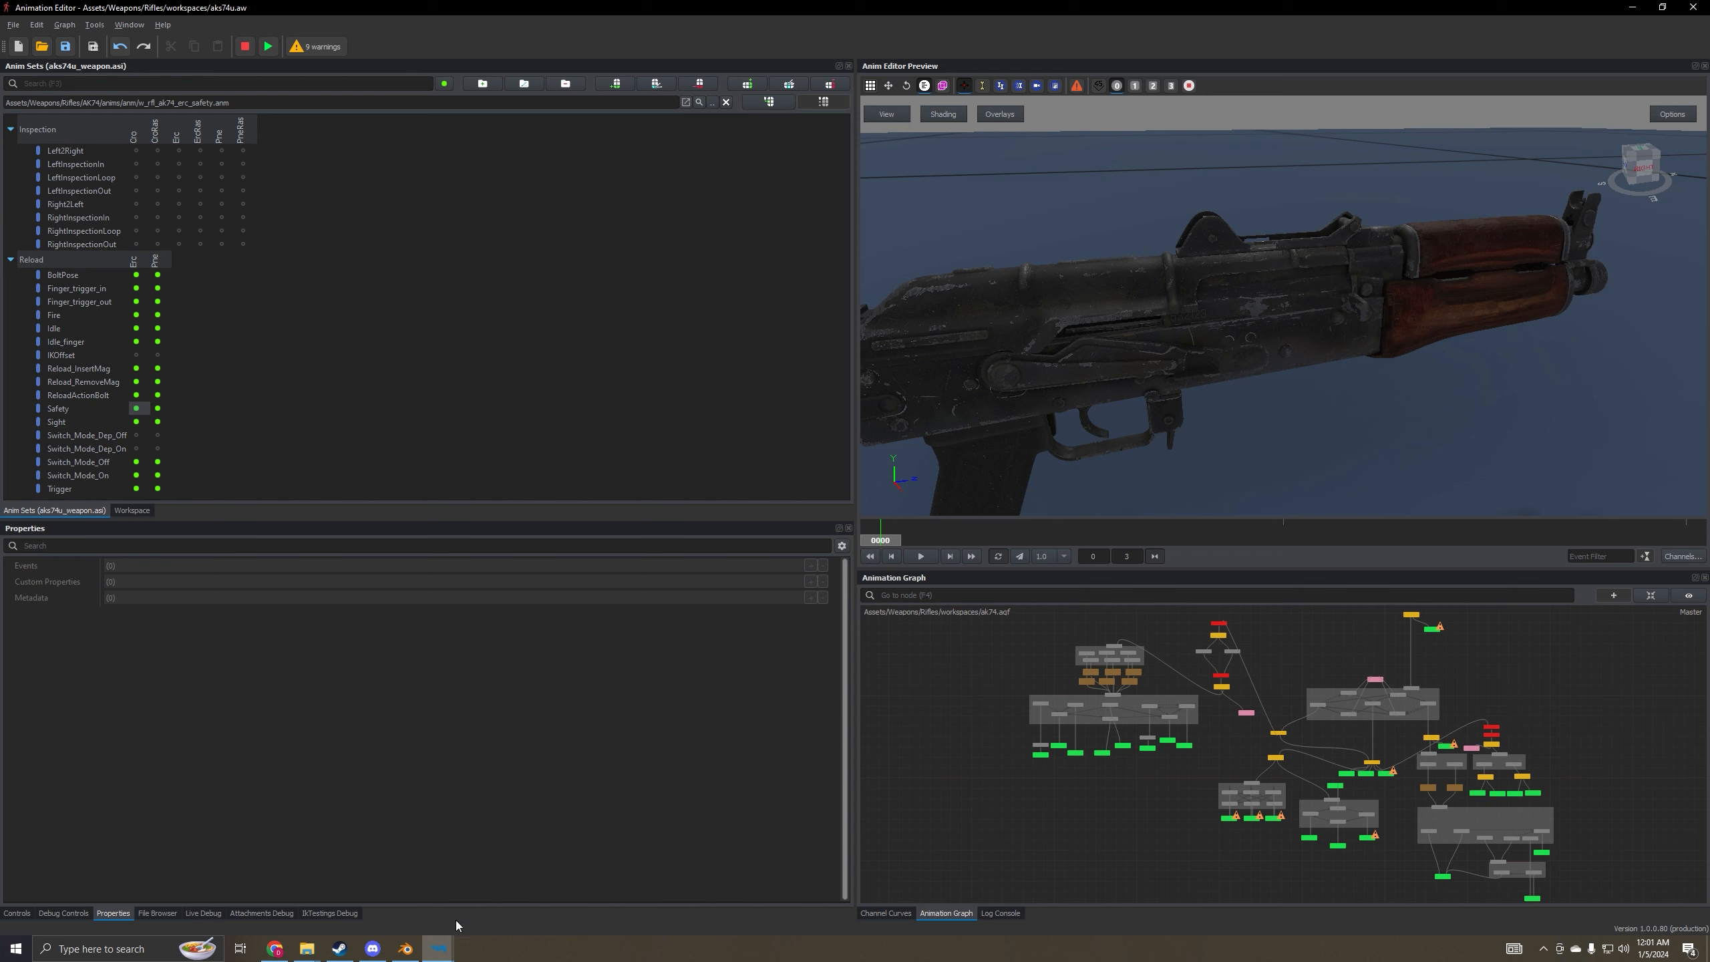
{"action": "mouse_move", "coordinate": [1202, 362]}
{"action": "right_mouse_down"}
{"action": "mouse_move", "coordinate": [1211, 393]}
{"action": "mouse_move", "coordinate": [1199, 386]}
{"action": "right_mouse_up"}
{"action": "scroll", "coordinate": [1199, 389], "scroll_direction": "up", "scroll_amount": 3}
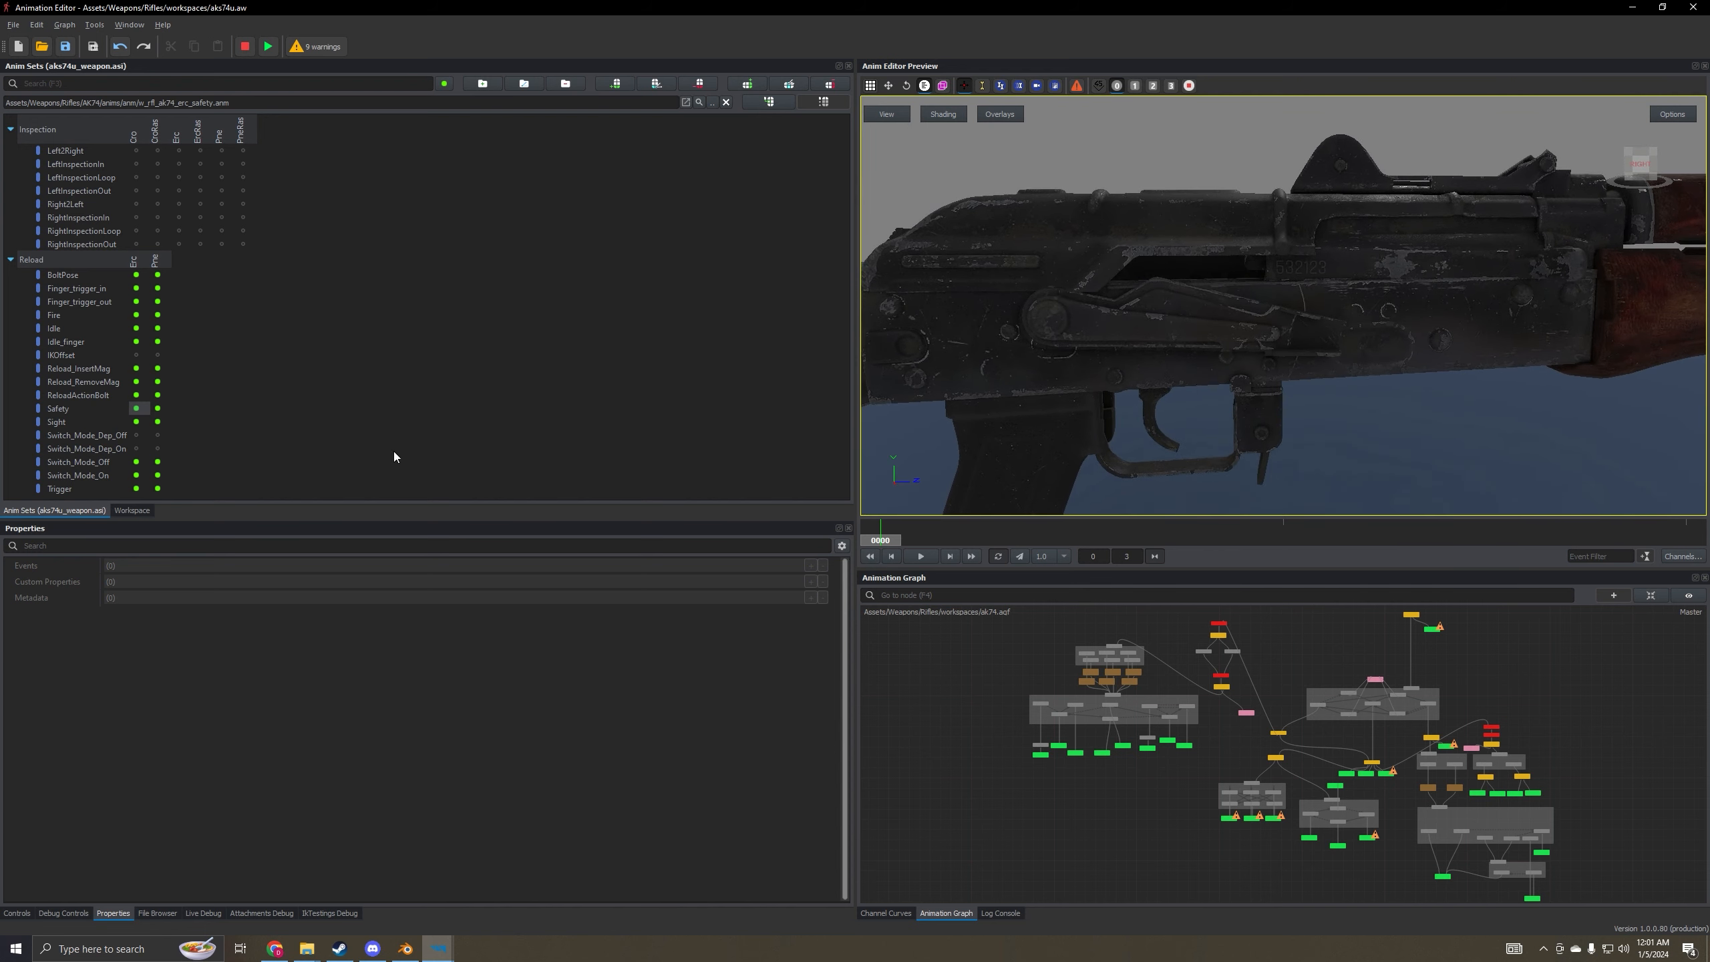
{"action": "left_click", "coordinate": [137, 489]}
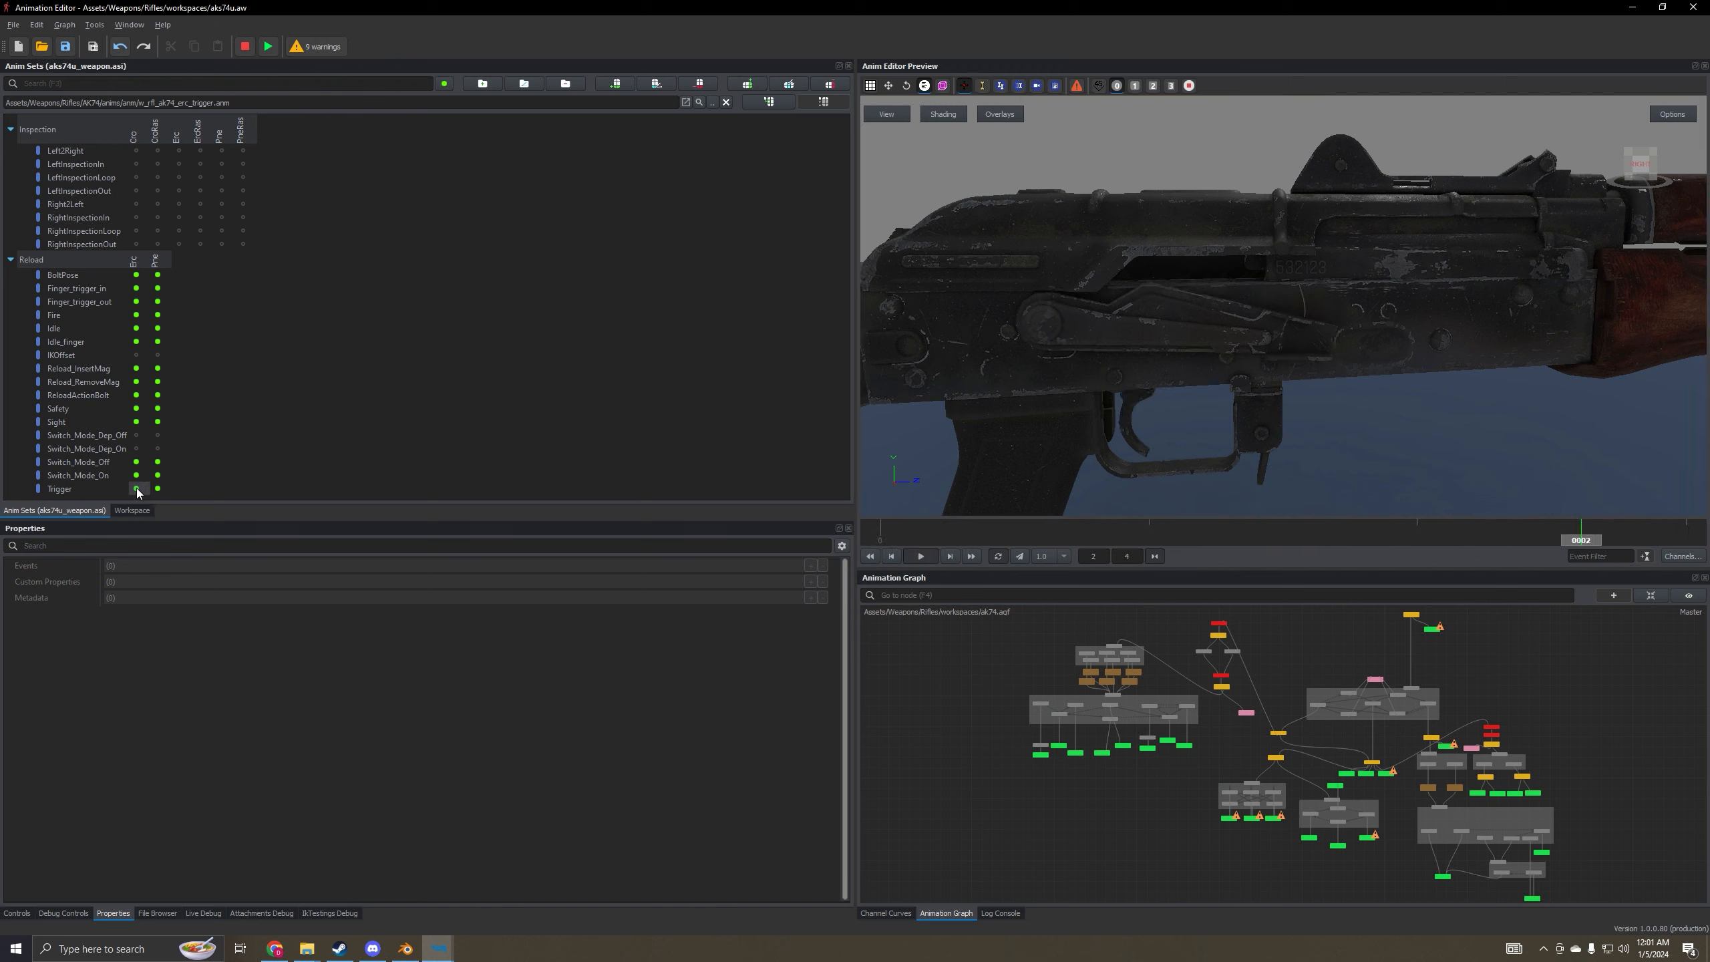
{"action": "left_click", "coordinate": [137, 408]}
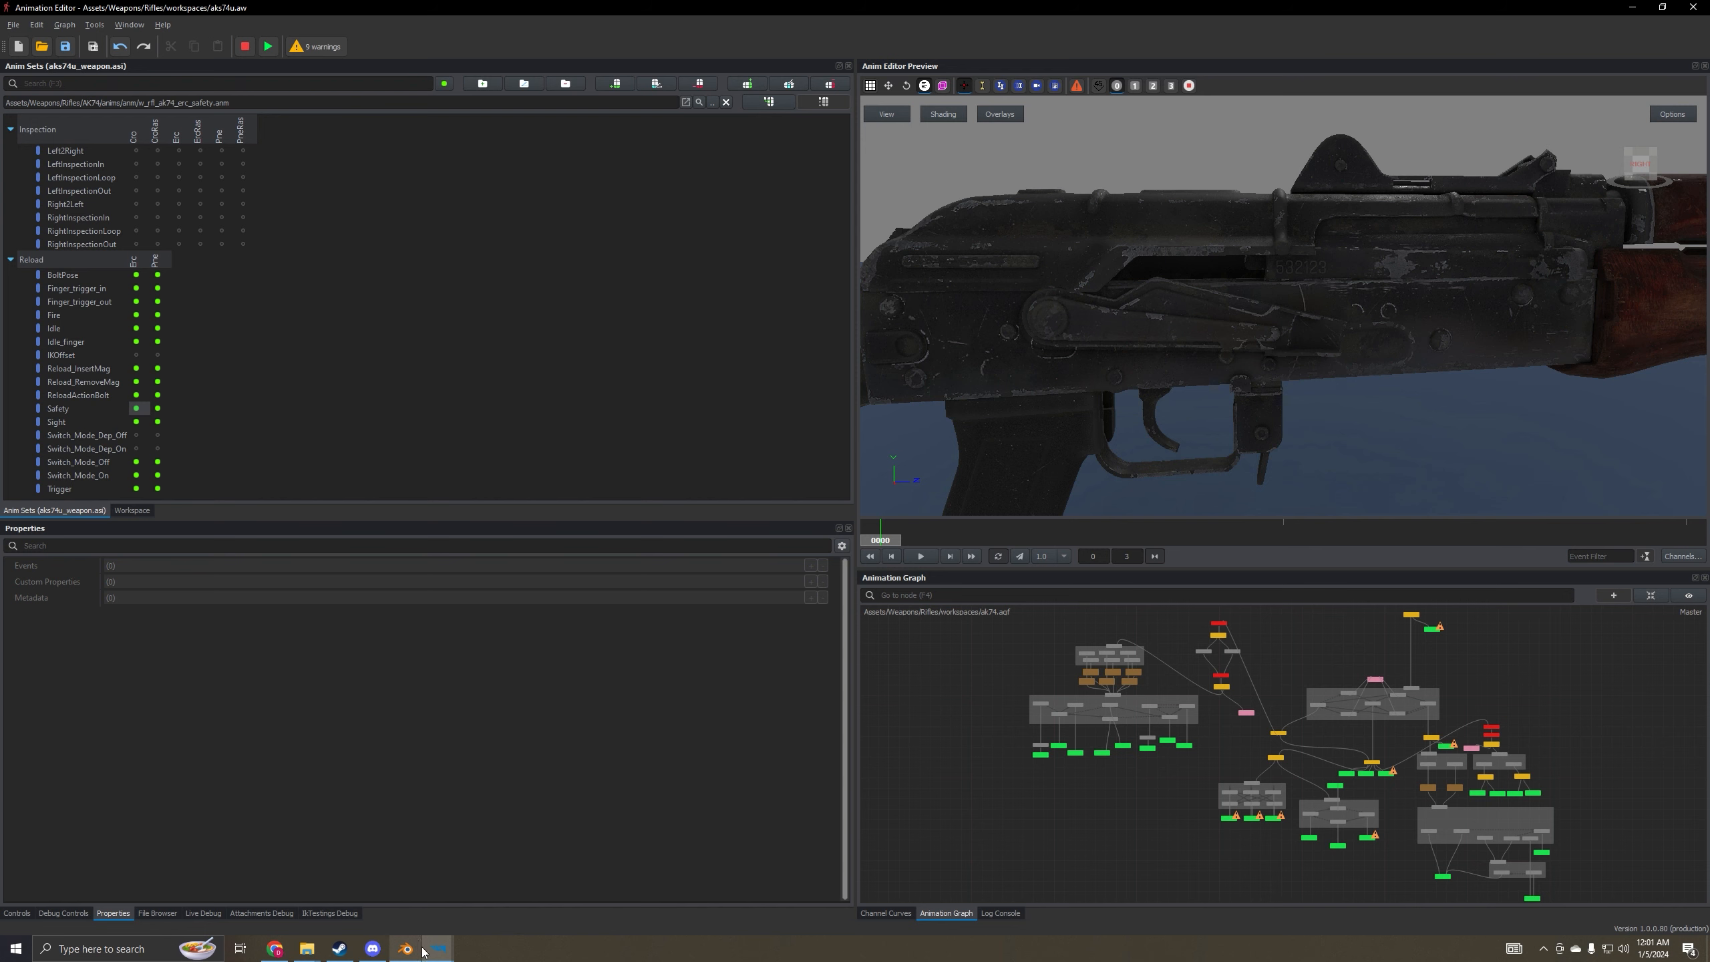
- In the AK74 workspace, step the Safety animation through frame 2 to examine the selector lever's positions
{"action": "mouse_move", "coordinate": [424, 952]}
{"action": "left_click", "coordinate": [625, 891]}
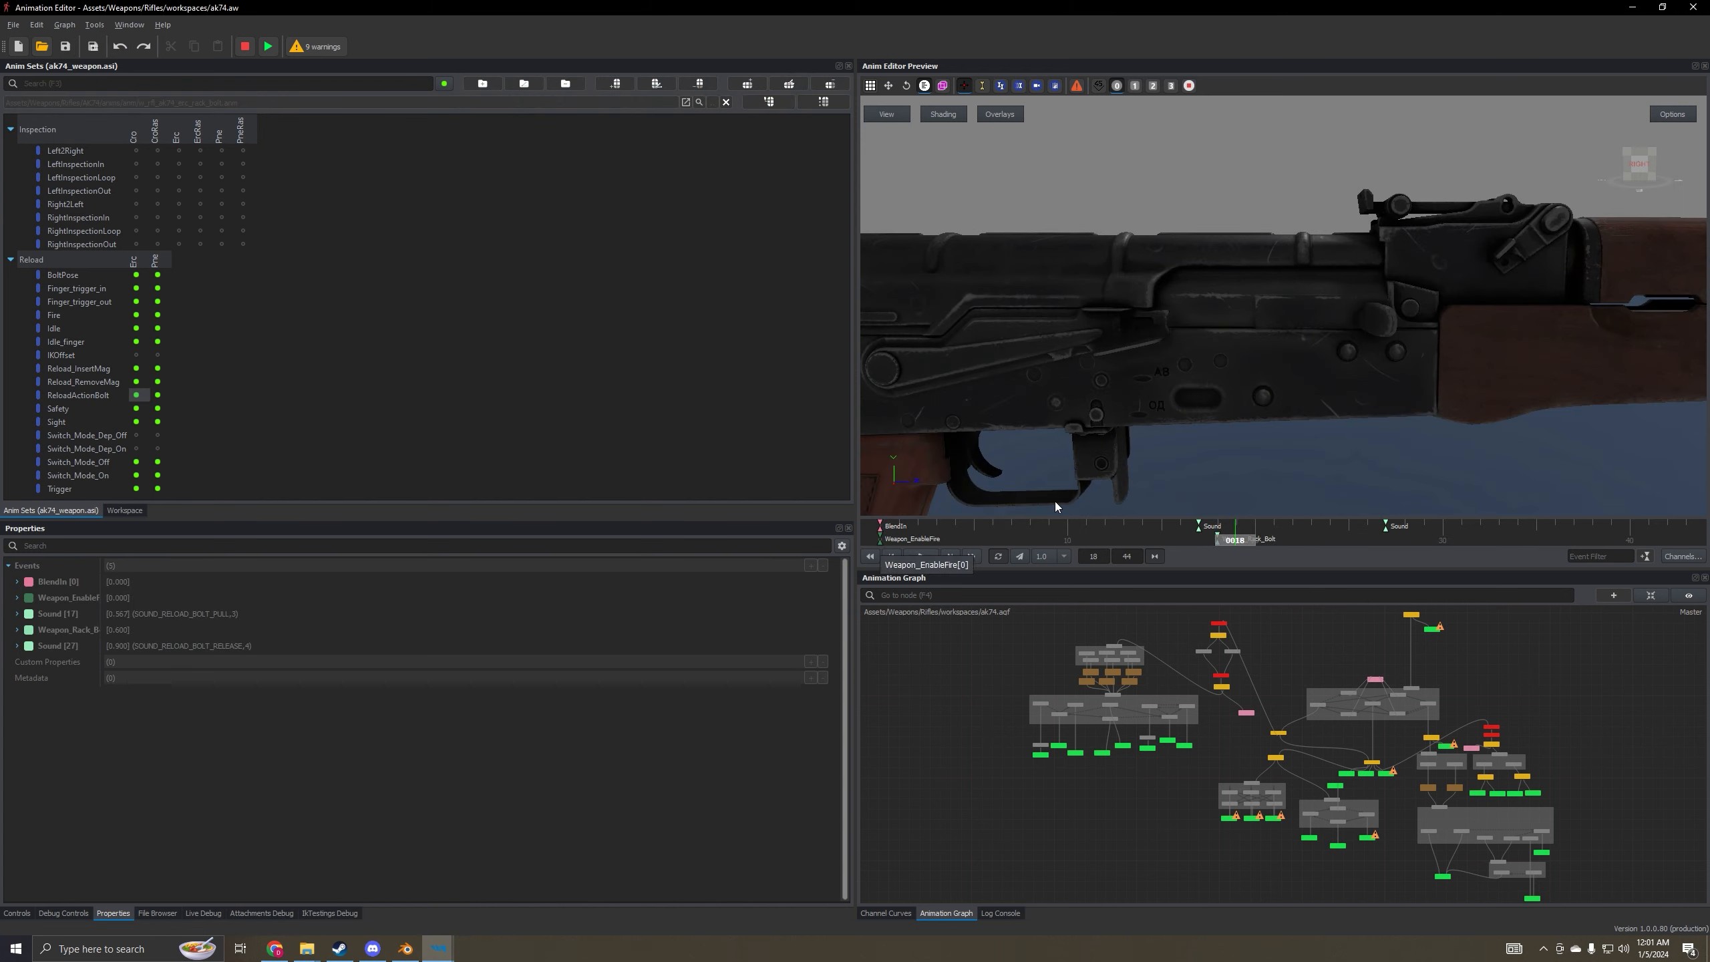
{"action": "left_click", "coordinate": [137, 409]}
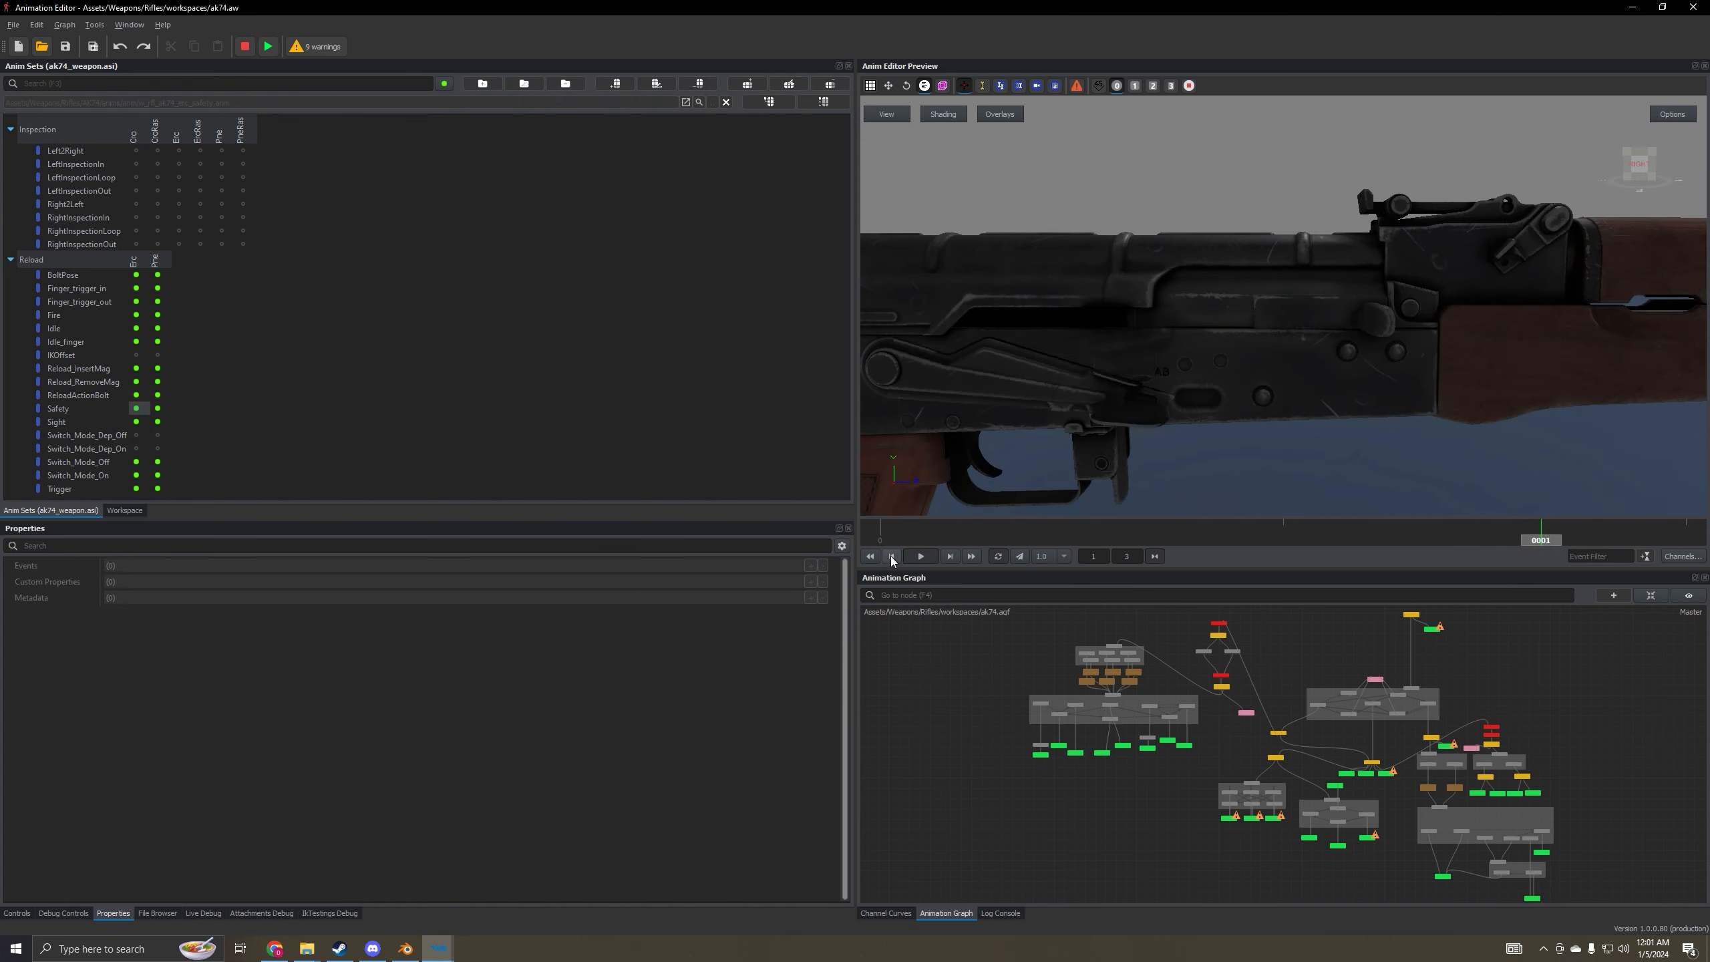
{"action": "left_click", "coordinate": [954, 556]}
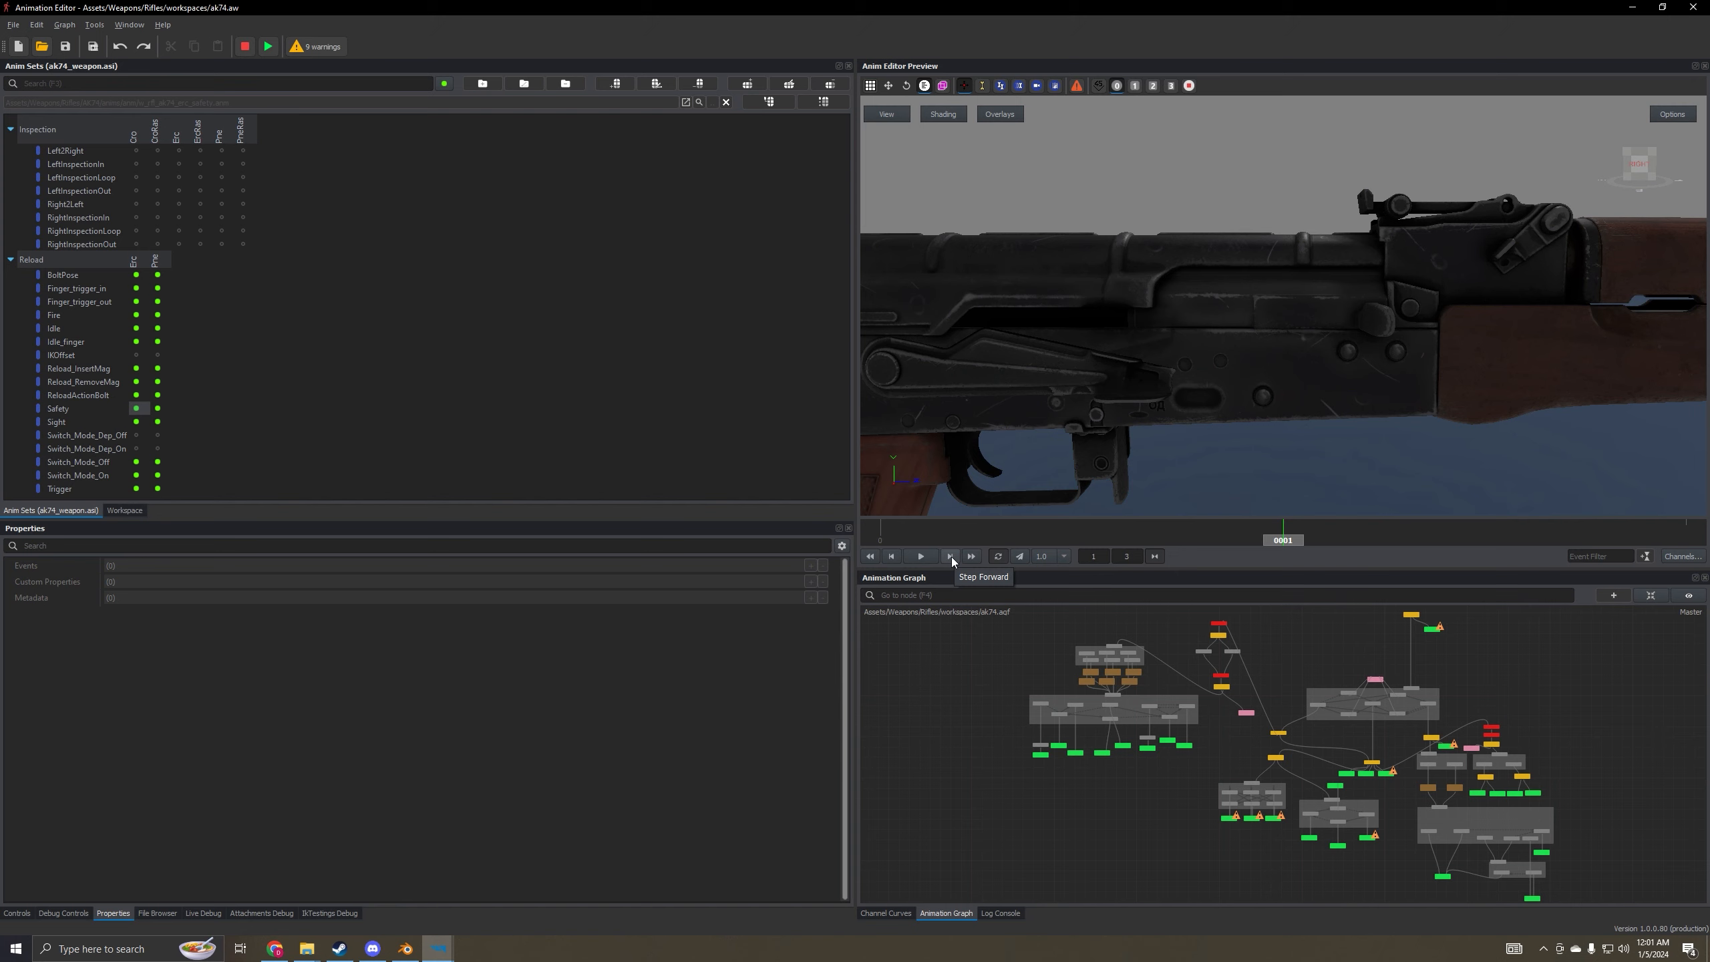
{"action": "left_click", "coordinate": [950, 556]}
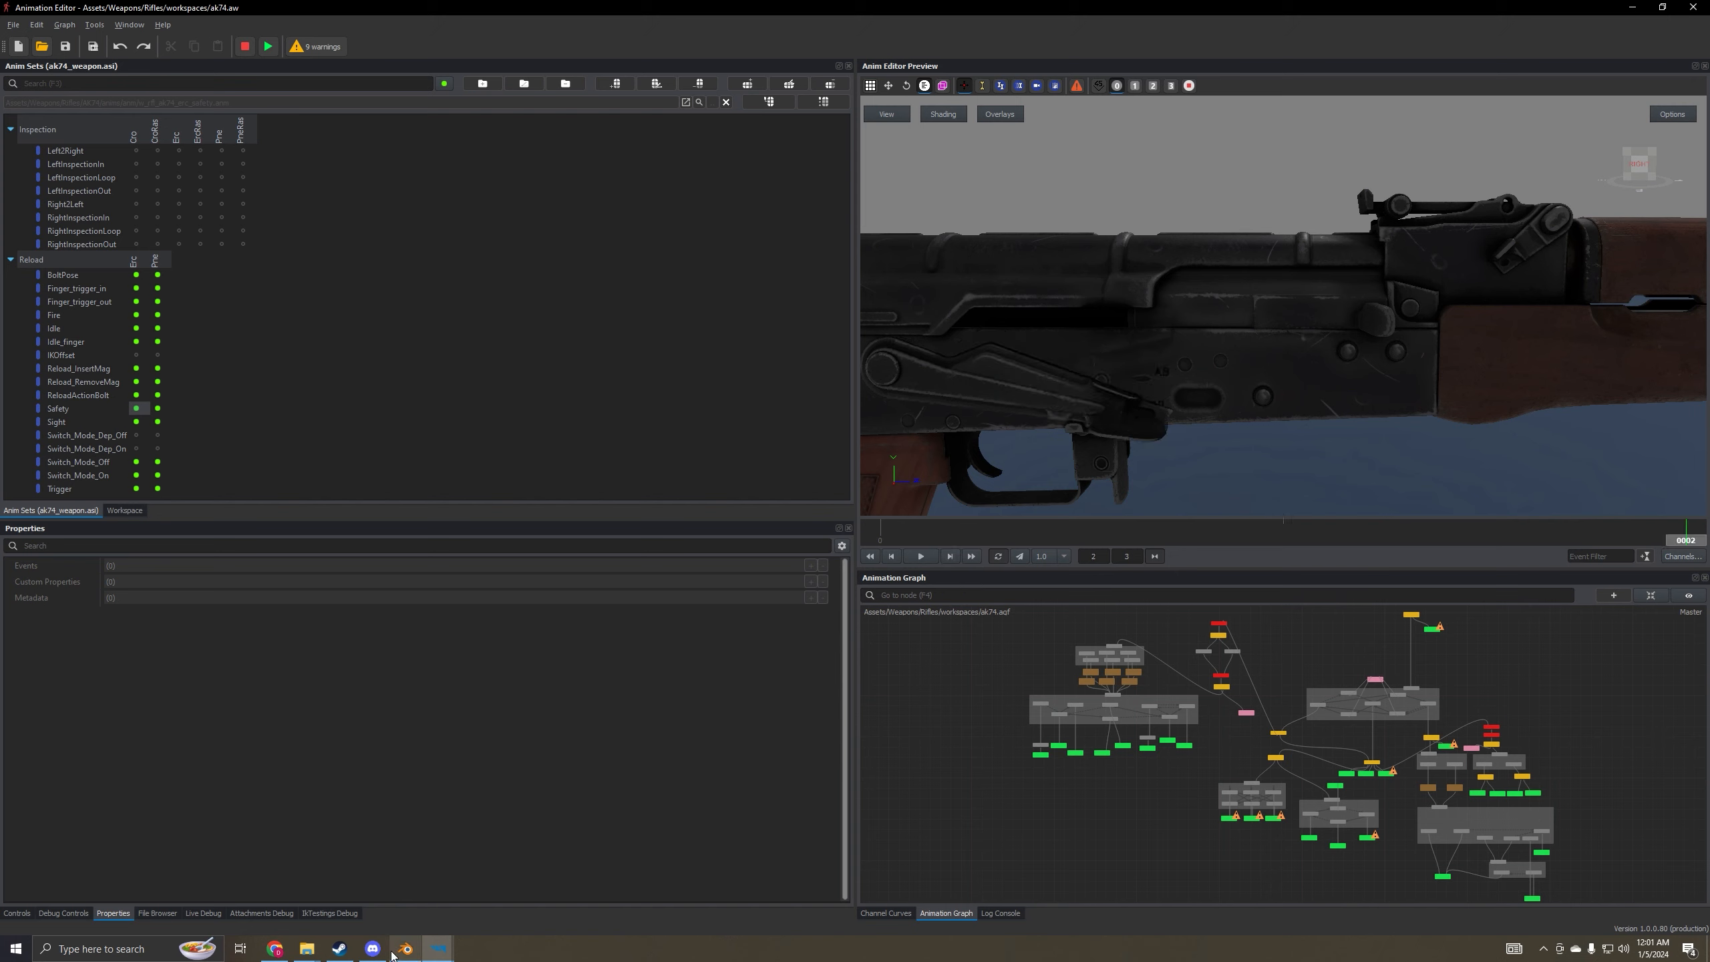
- In Blender, create a new action named w_rfl_aks74u_erc_safety with a fake user
{"action": "mouse_move", "coordinate": [394, 956]}
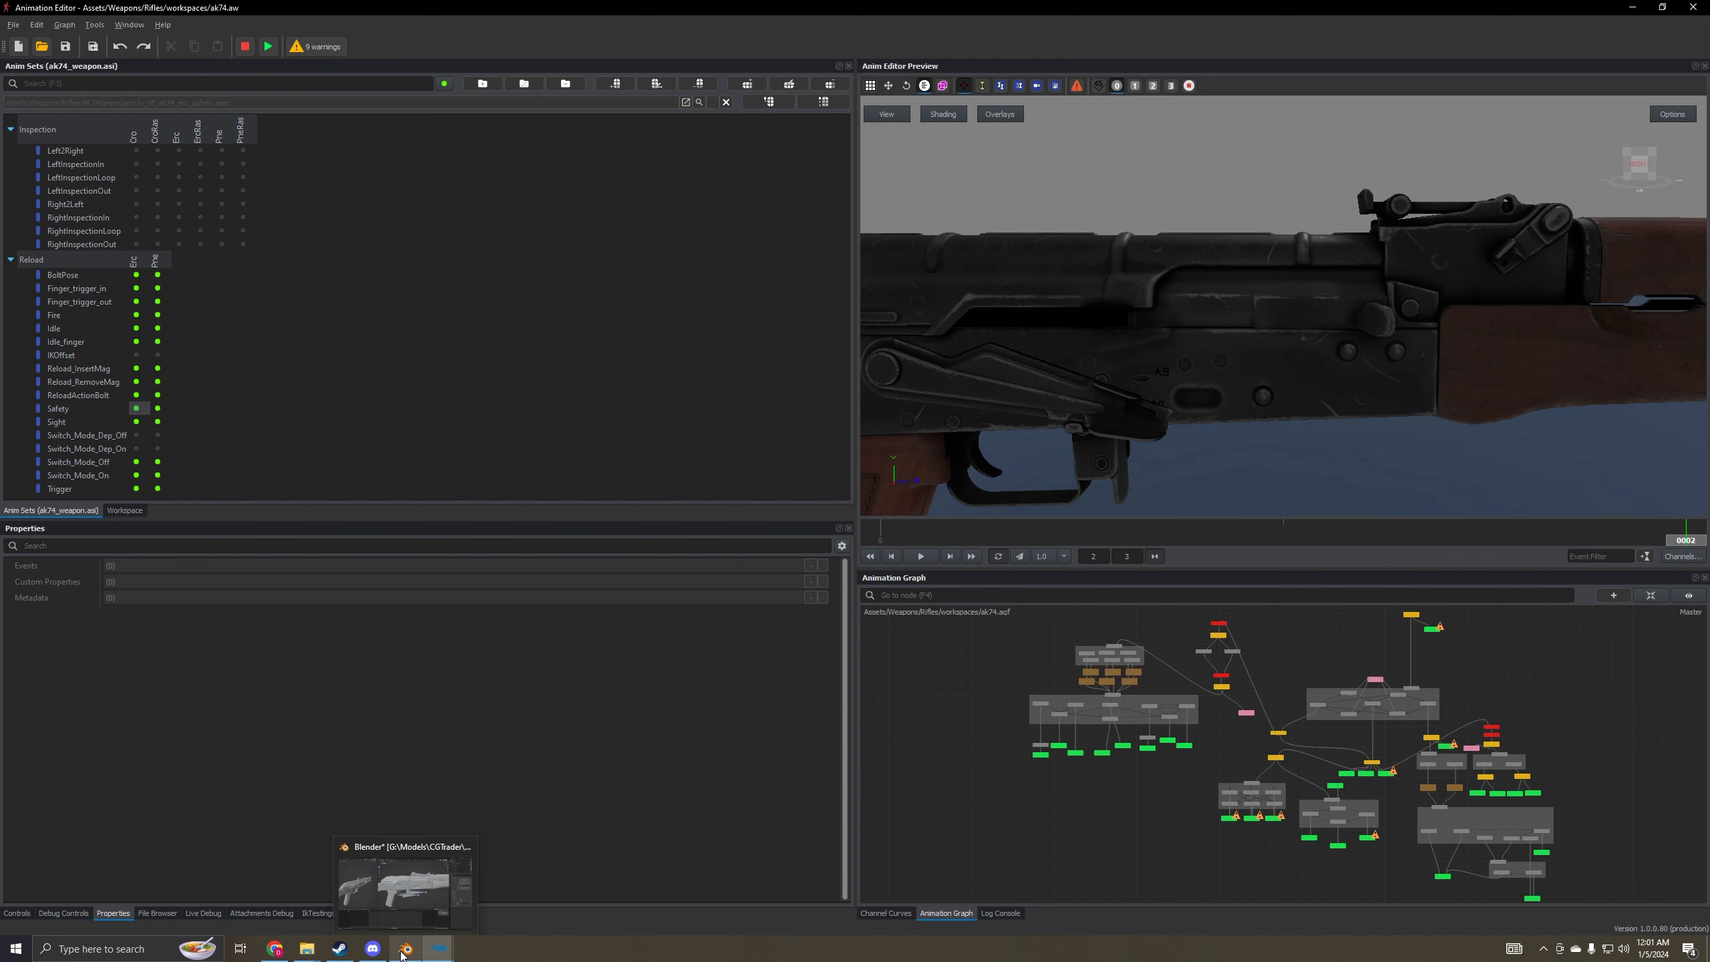
{"action": "left_click", "coordinate": [401, 956]}
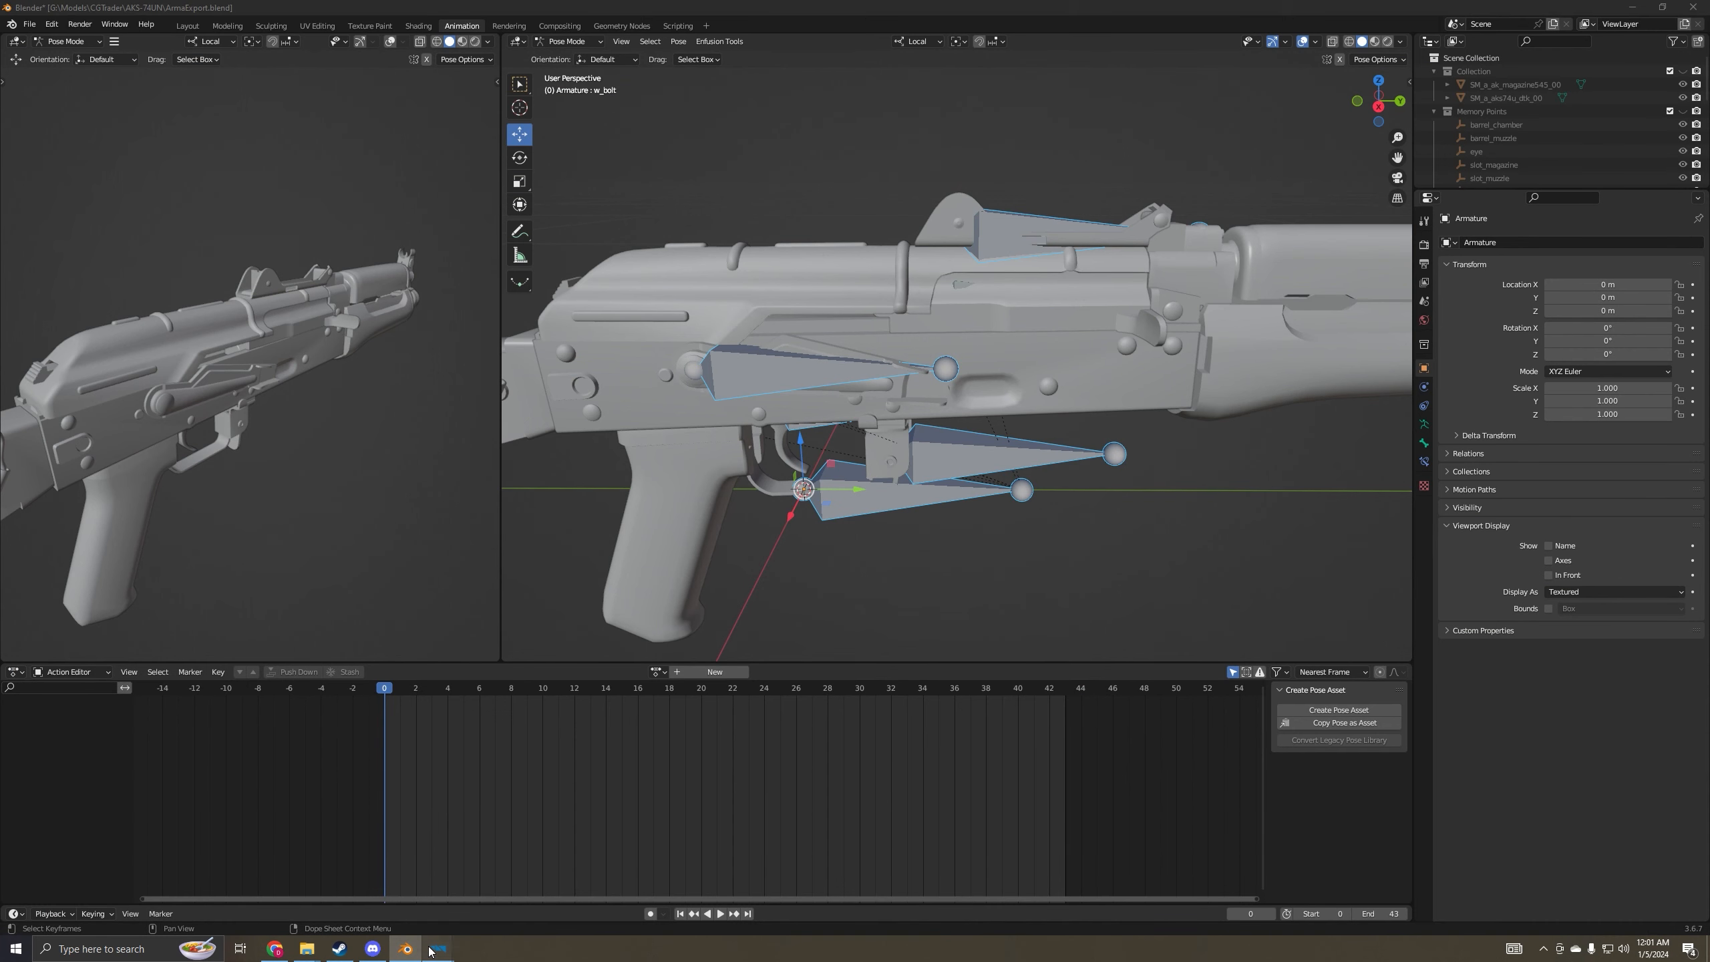
{"action": "left_click", "coordinate": [607, 893]}
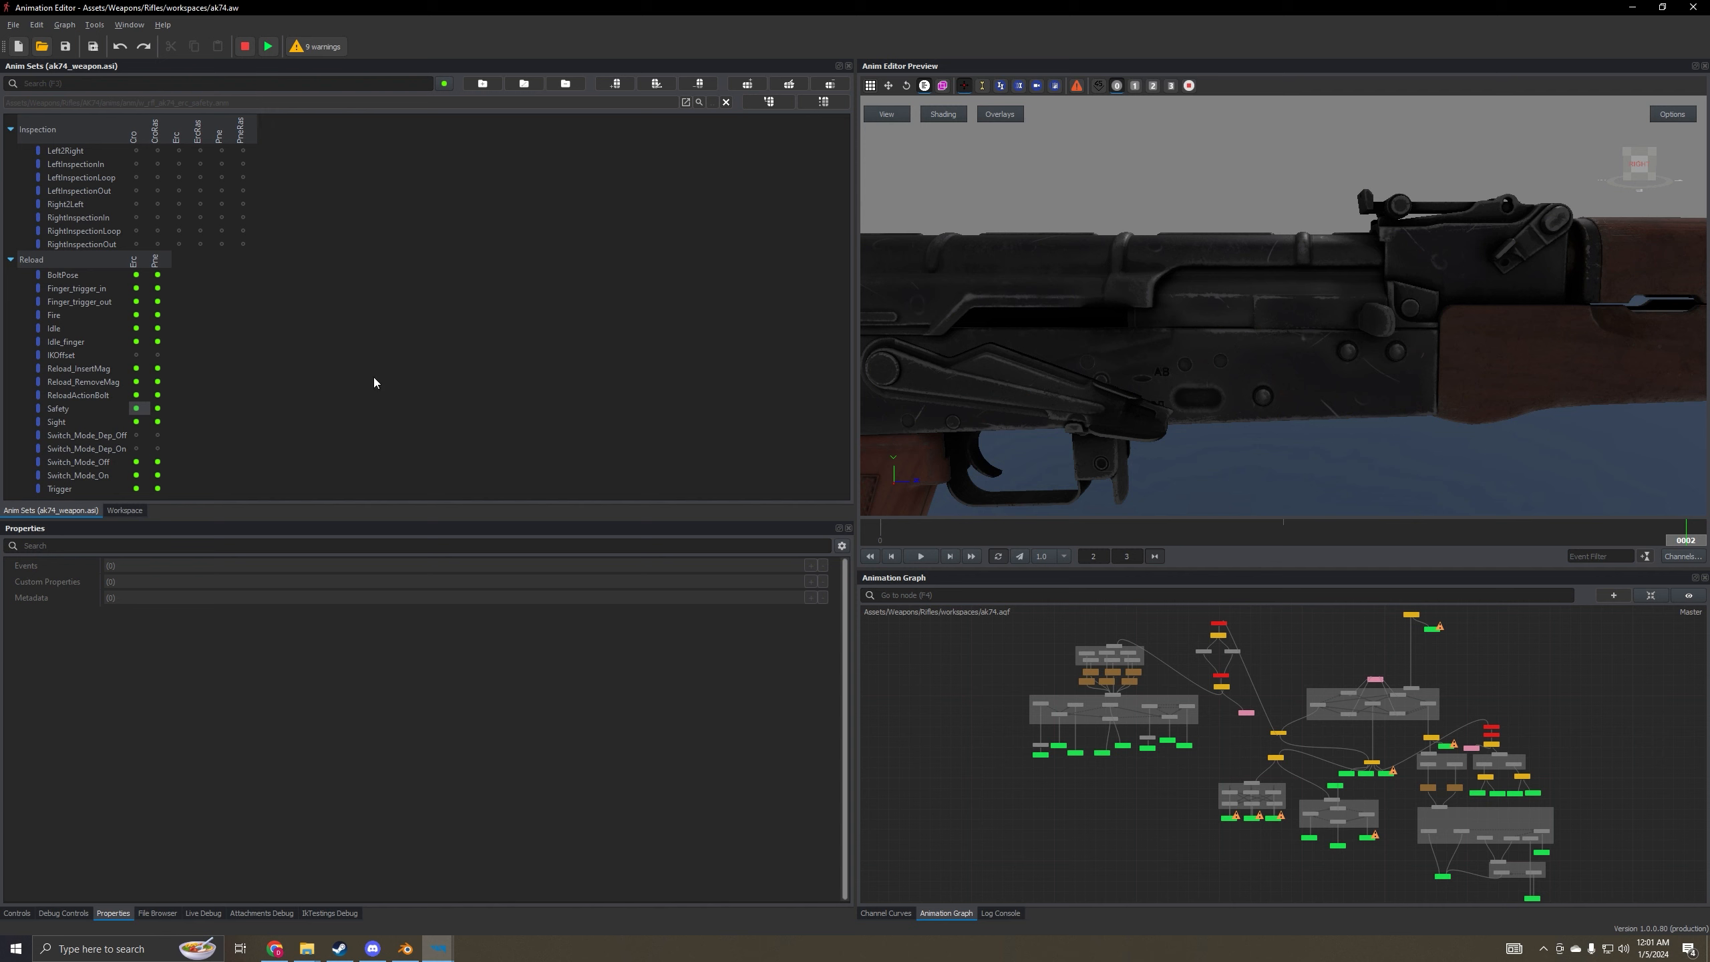
{"action": "left_click", "coordinate": [405, 948]}
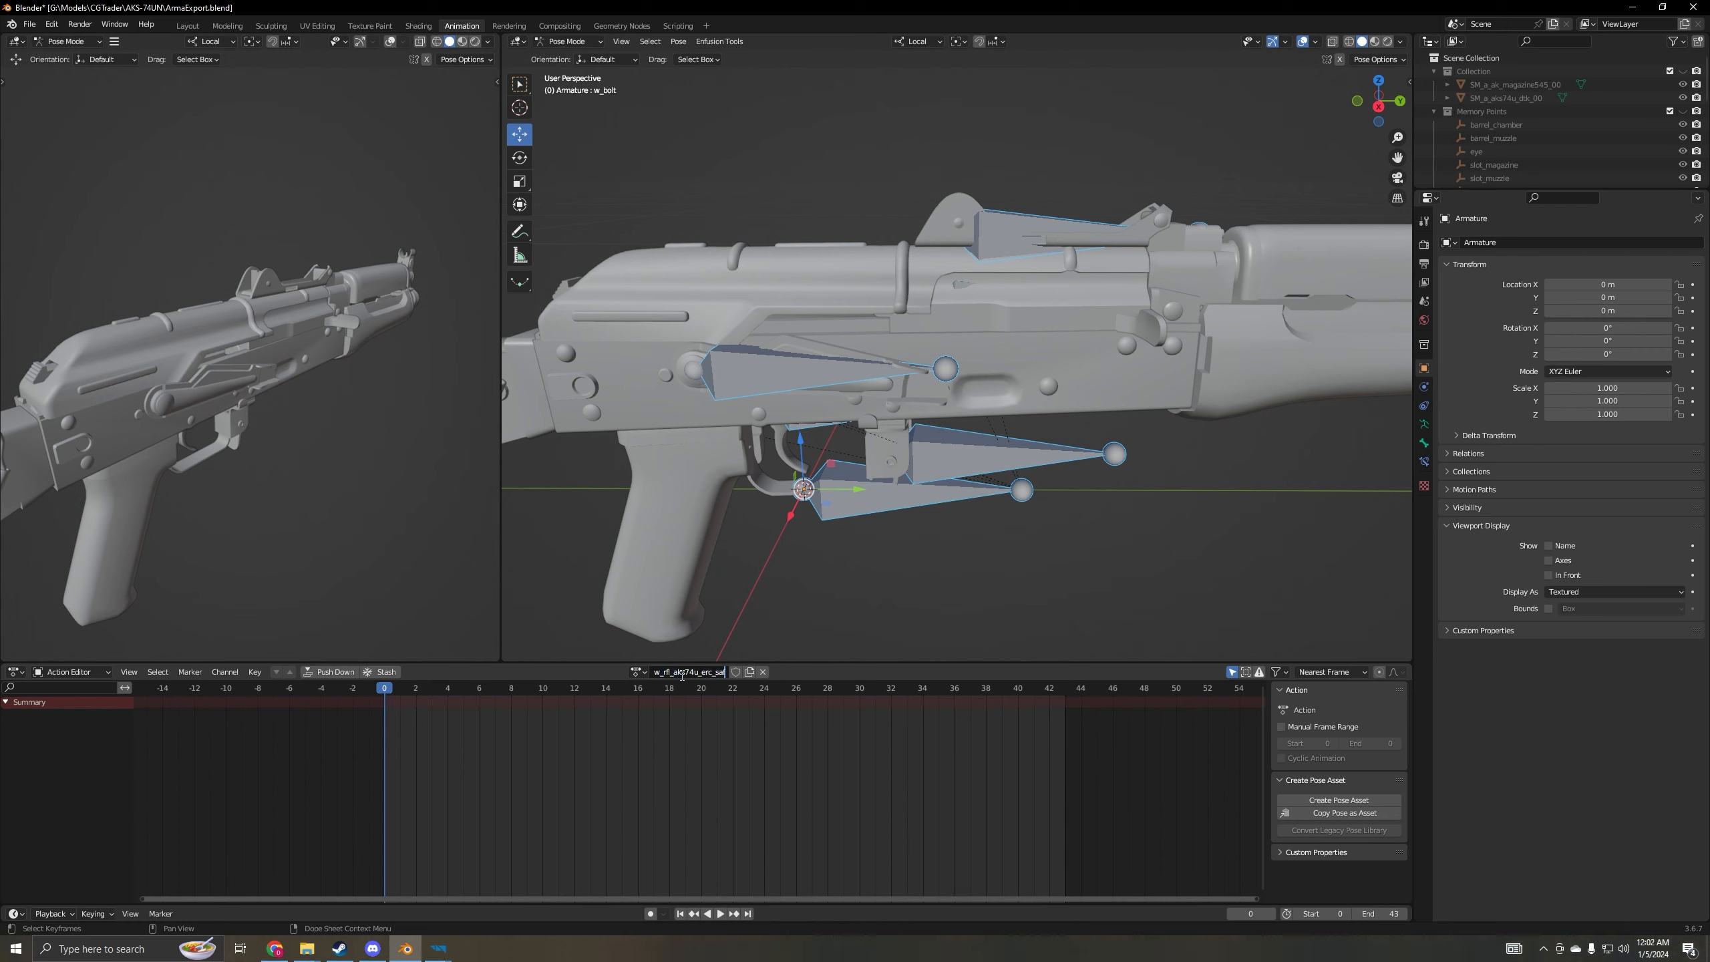
{"action": "key", "text": "Return"}
- Rotate the w_fire_mode bone up to the safe position and insert a Location, Rotation & Scale keyframe at frame 0
{"action": "left_click", "coordinate": [742, 393]}
{"action": "middle_click_drag", "start_coordinate": [794, 453], "coordinate": [948, 471], "text": "shift"}
{"action": "scroll", "coordinate": [924, 468], "scroll_direction": "up", "scroll_amount": 4}
{"action": "left_click", "coordinate": [522, 157]}
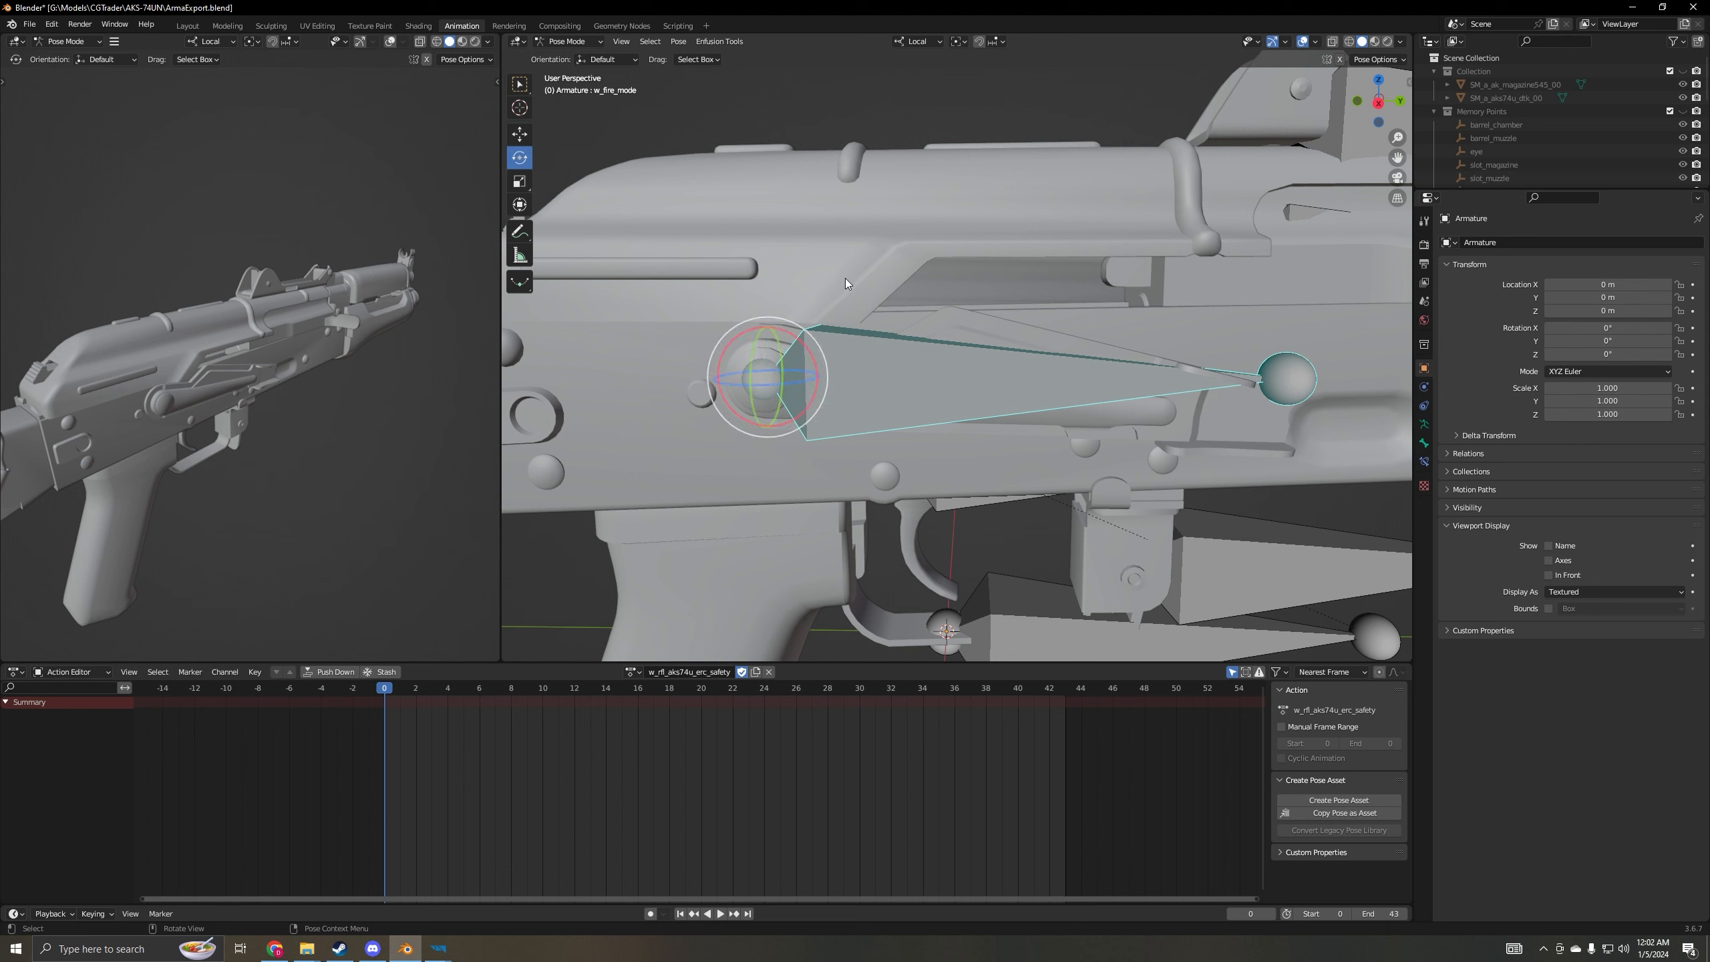
{"action": "mouse_move", "coordinate": [788, 343]}
{"action": "left_mouse_down"}
{"action": "mouse_move", "coordinate": [796, 330]}
{"action": "mouse_move", "coordinate": [792, 344]}
{"action": "left_mouse_up"}
{"action": "key", "text": "i"}
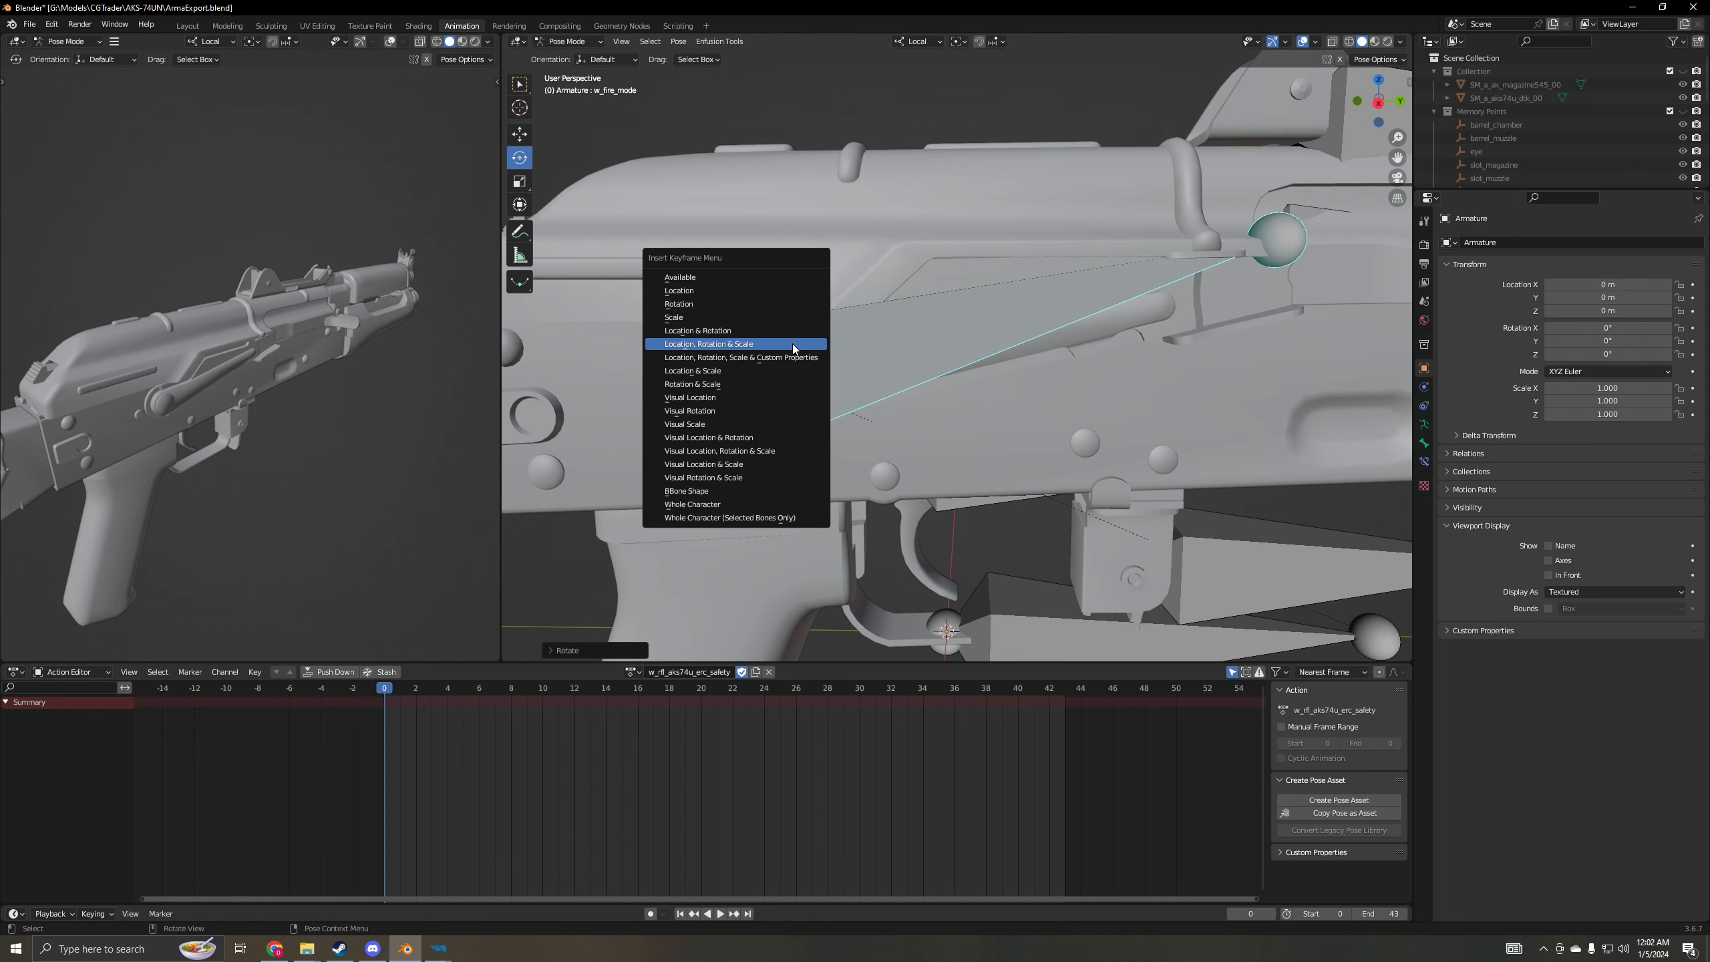
{"action": "left_click", "coordinate": [792, 344]}
- At frame 1, clear all of w_fire_mode's transforms and insert a keyframe for its rest position
{"action": "left_click", "coordinate": [400, 690]}
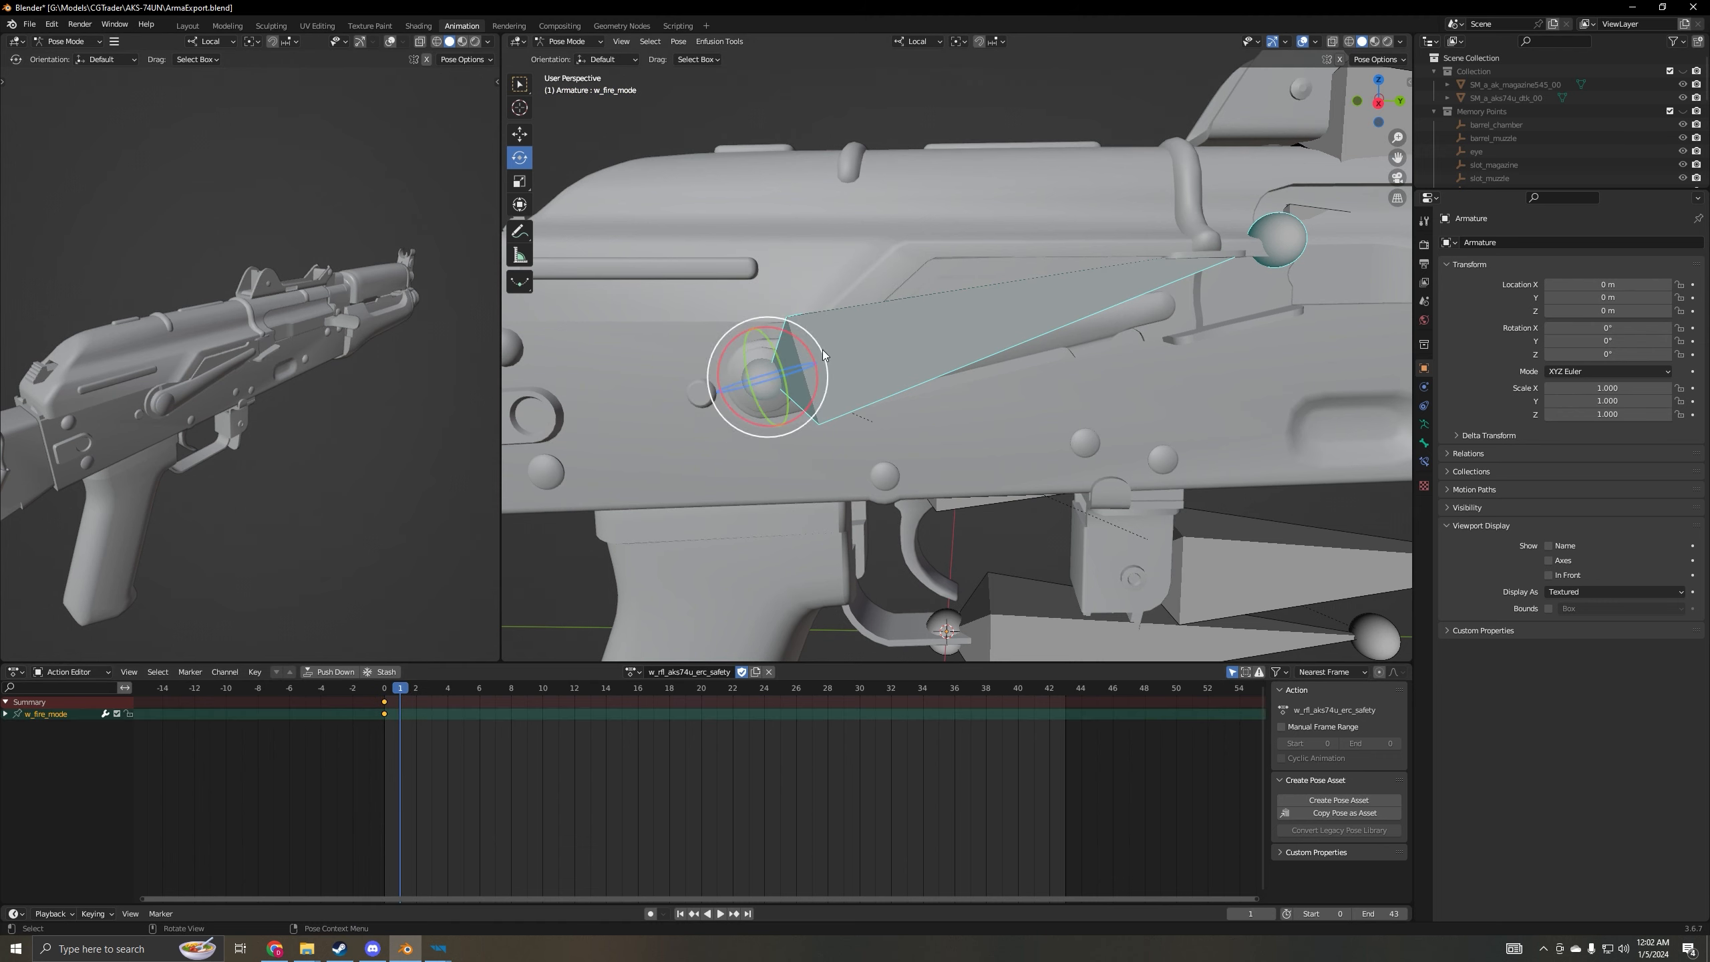
{"action": "left_click", "coordinate": [678, 42]}
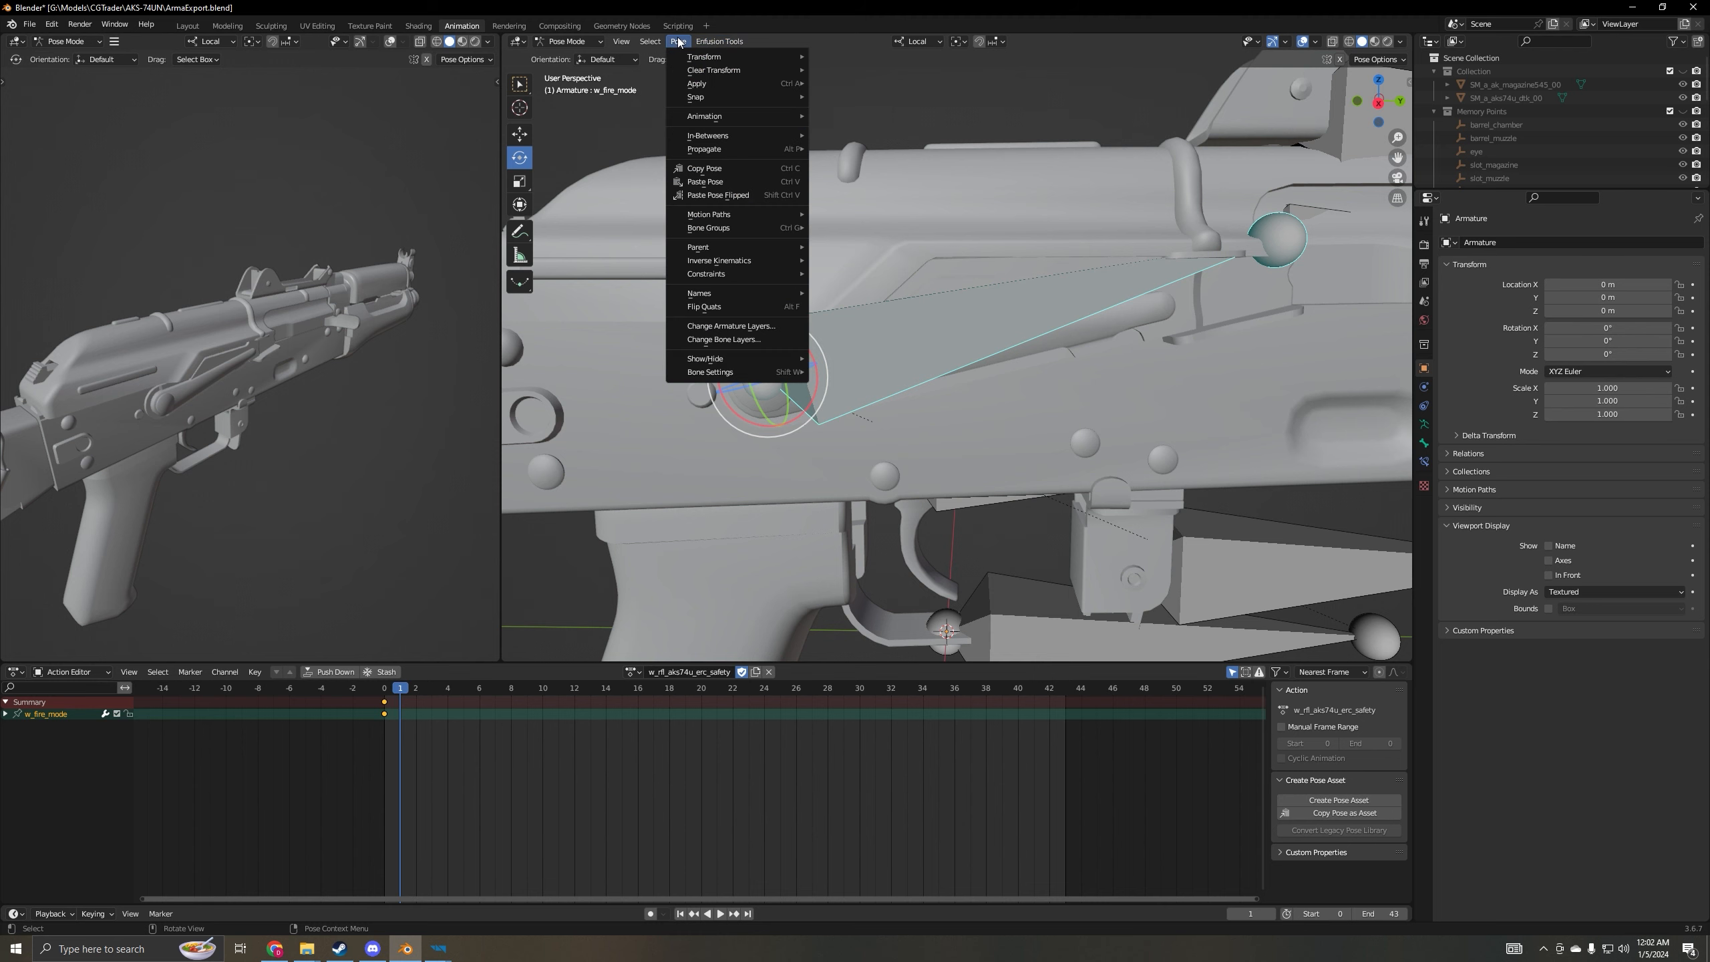
{"action": "mouse_move", "coordinate": [713, 71]}
{"action": "left_click", "coordinate": [833, 69]}
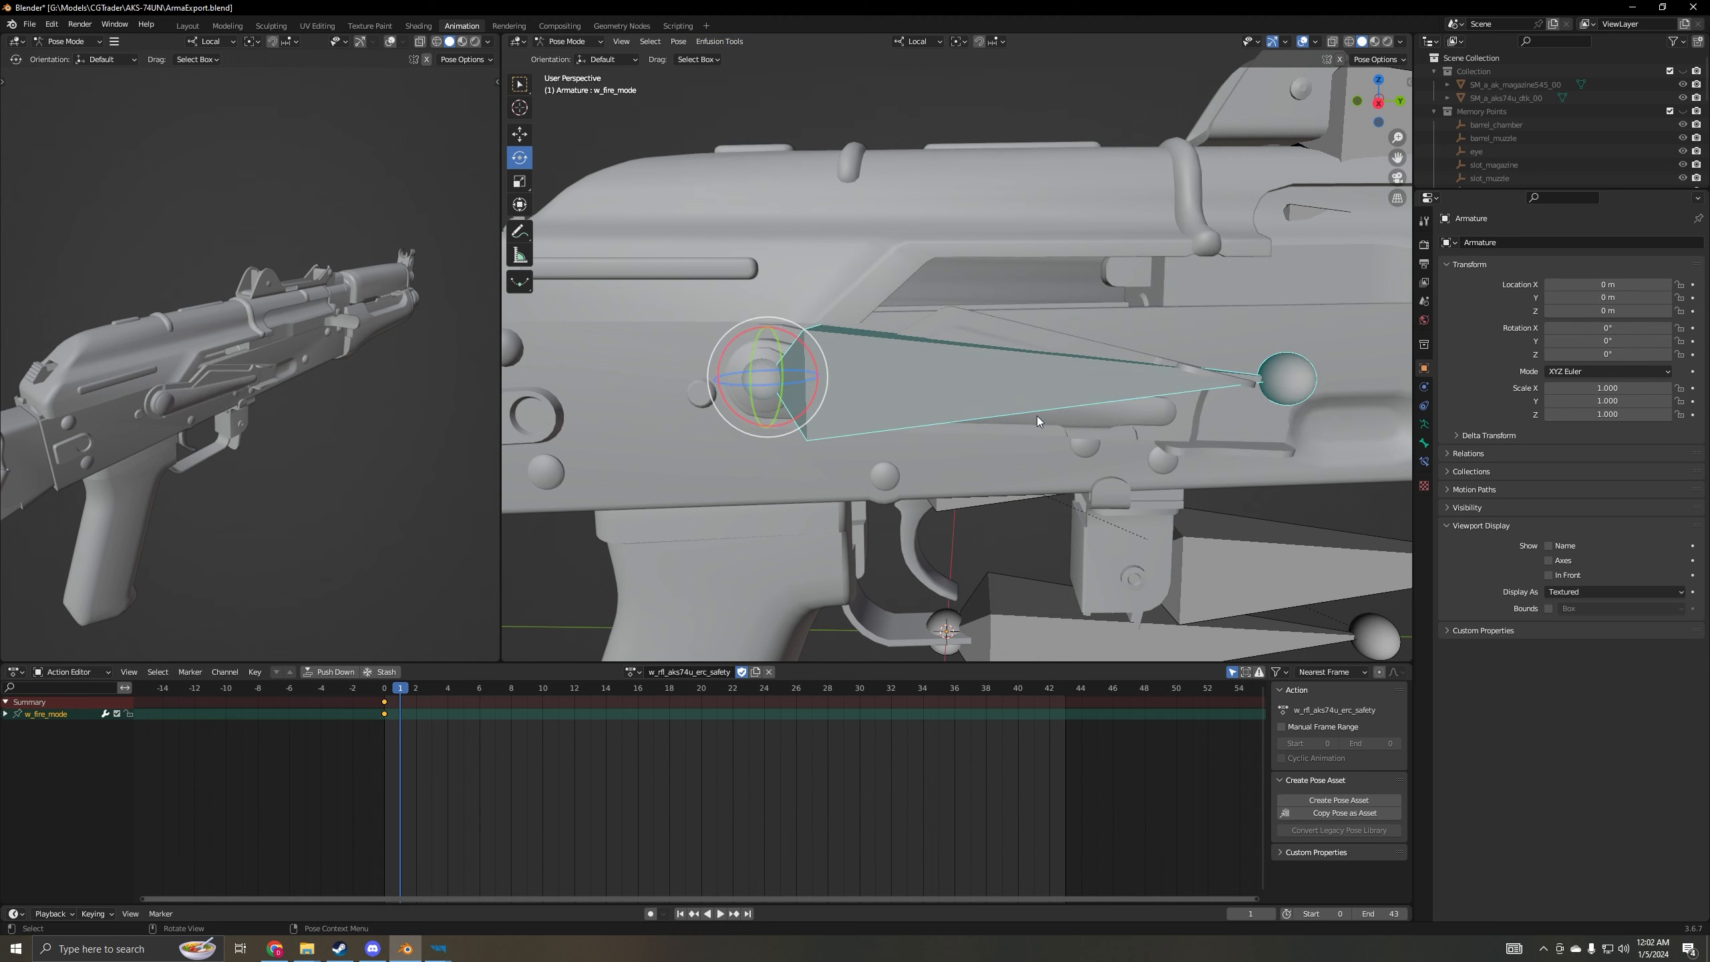
{"action": "key", "text": "i"}
{"action": "left_click", "coordinate": [1031, 435]}
- At frame 2, rotate w_fire_mode down to the lowest selector position and insert a keyframe for it
{"action": "left_click_drag", "start_coordinate": [397, 687], "coordinate": [414, 688]}
{"action": "middle_click_drag", "start_coordinate": [933, 495], "coordinate": [684, 270]}
{"action": "left_click_drag", "start_coordinate": [675, 273], "coordinate": [680, 272]}
{"action": "key", "text": "i"}
{"action": "left_click", "coordinate": [703, 350]}
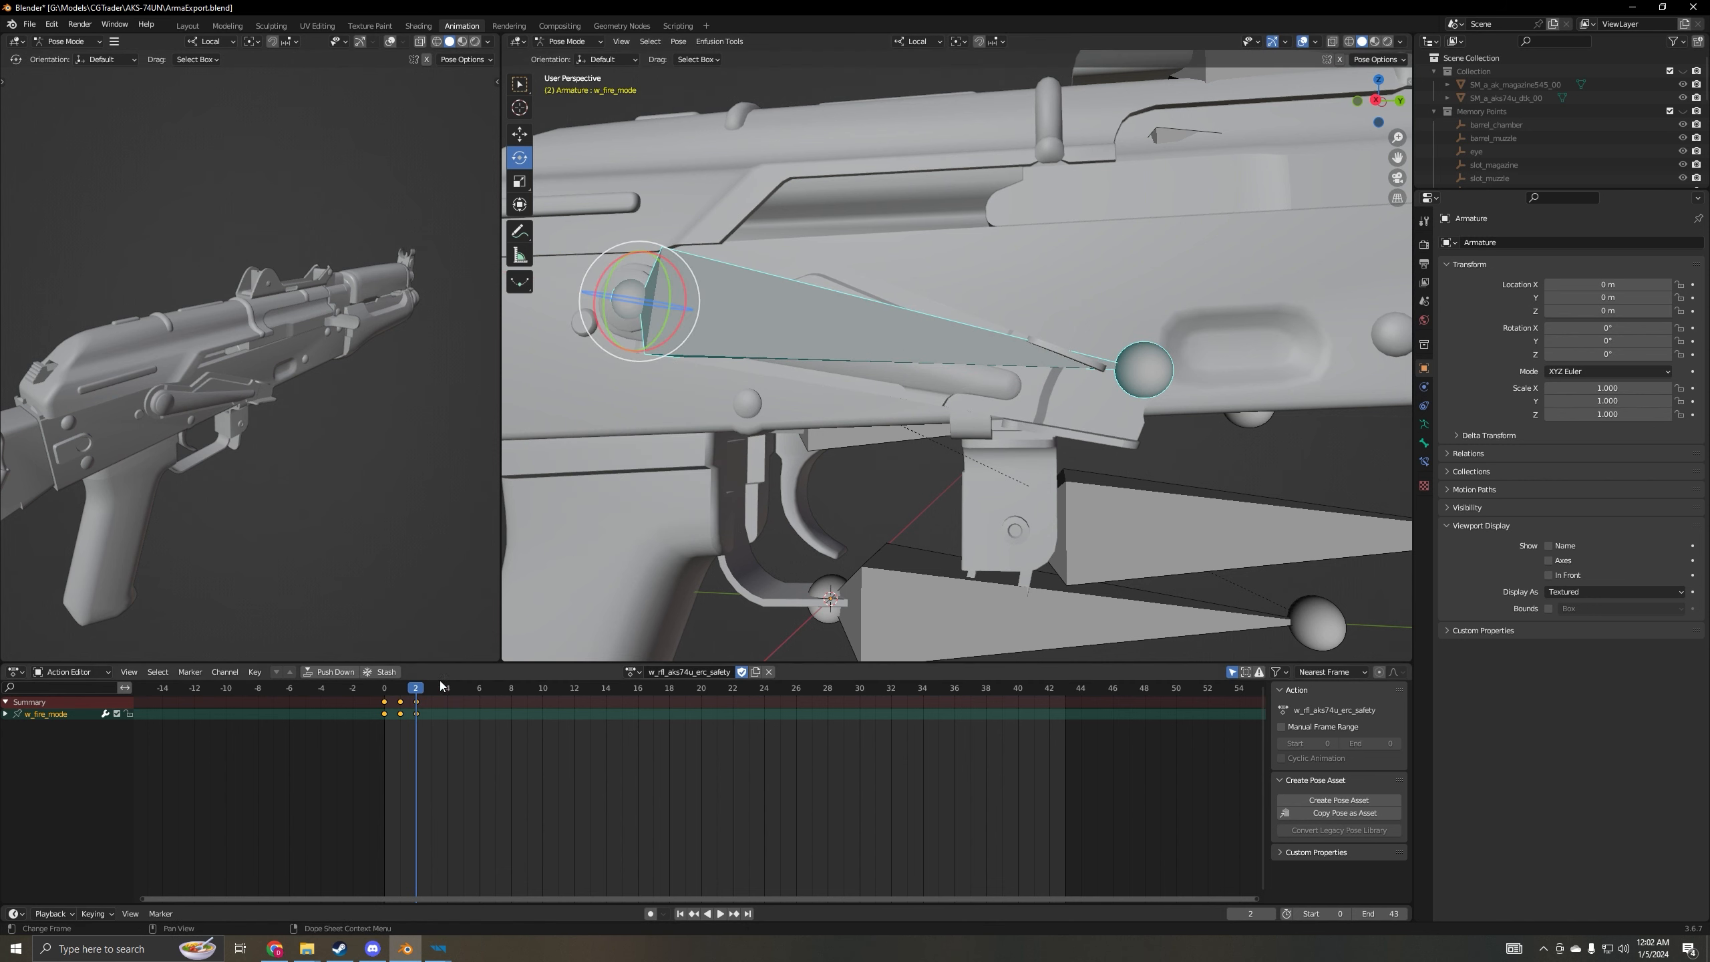
- Play back the safety action briefly, return to frame 0, and unlink the action from the armature
{"action": "key", "text": "space"}
{"action": "key", "text": "space"}
{"action": "left_click", "coordinate": [770, 673]}
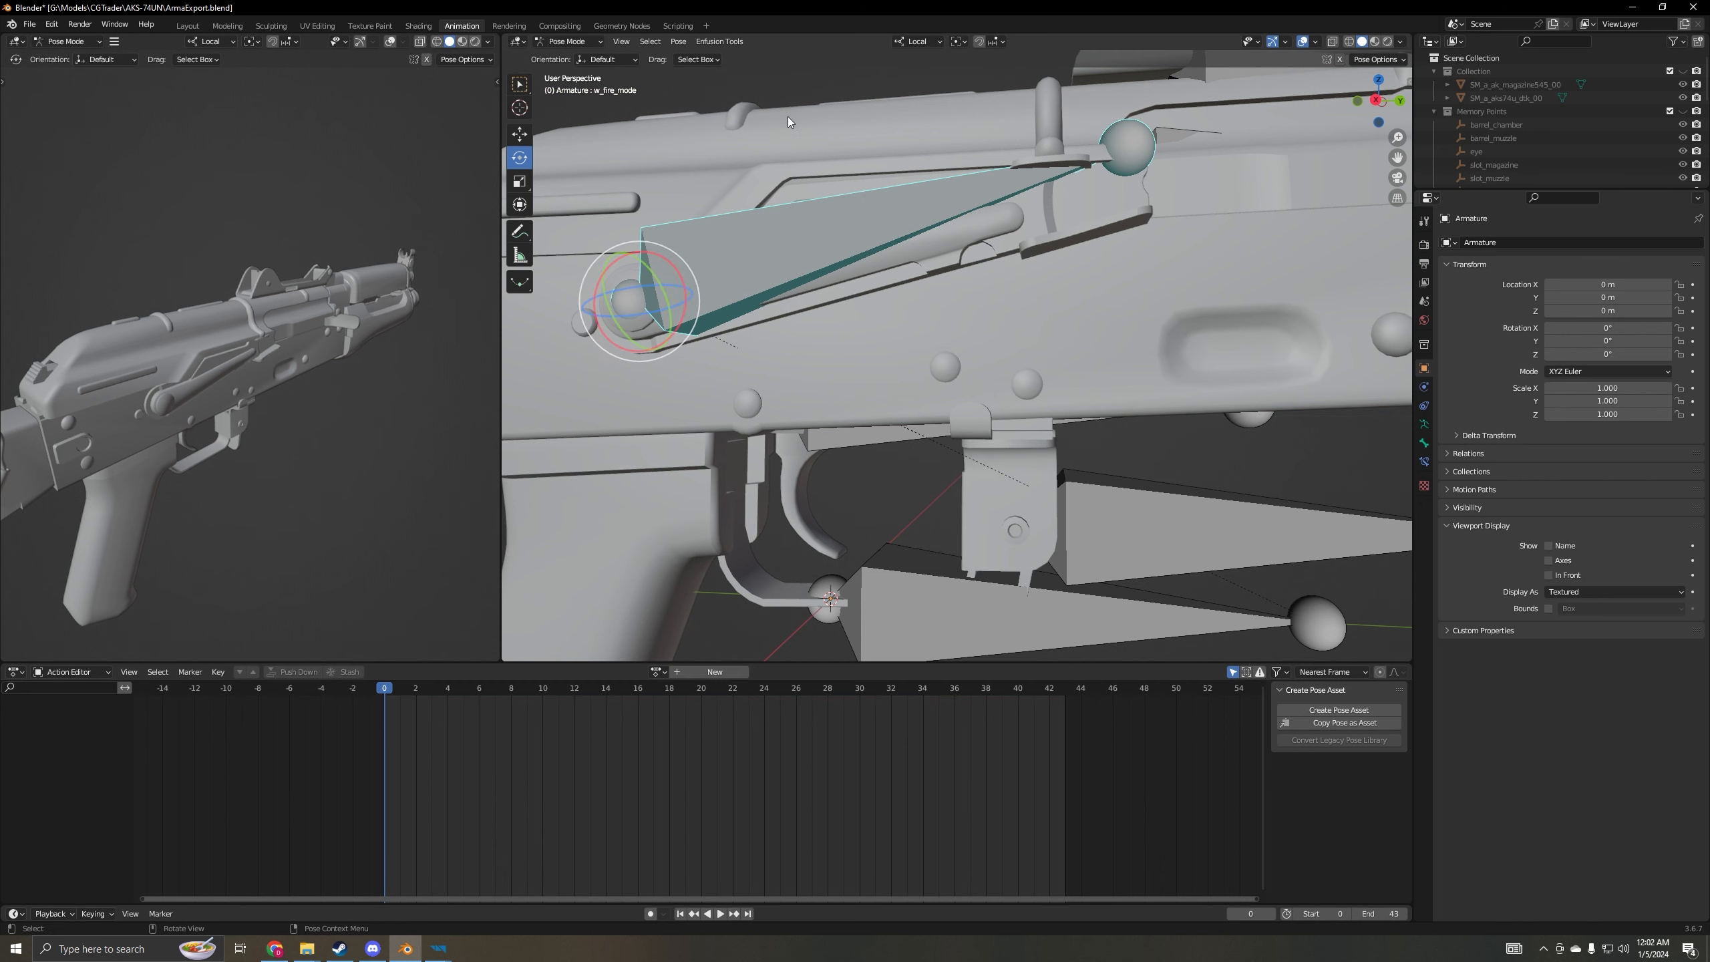
- Clear all transforms of the w_fire_mode bone so the selector returns to its rest pose
{"action": "left_click", "coordinate": [678, 42]}
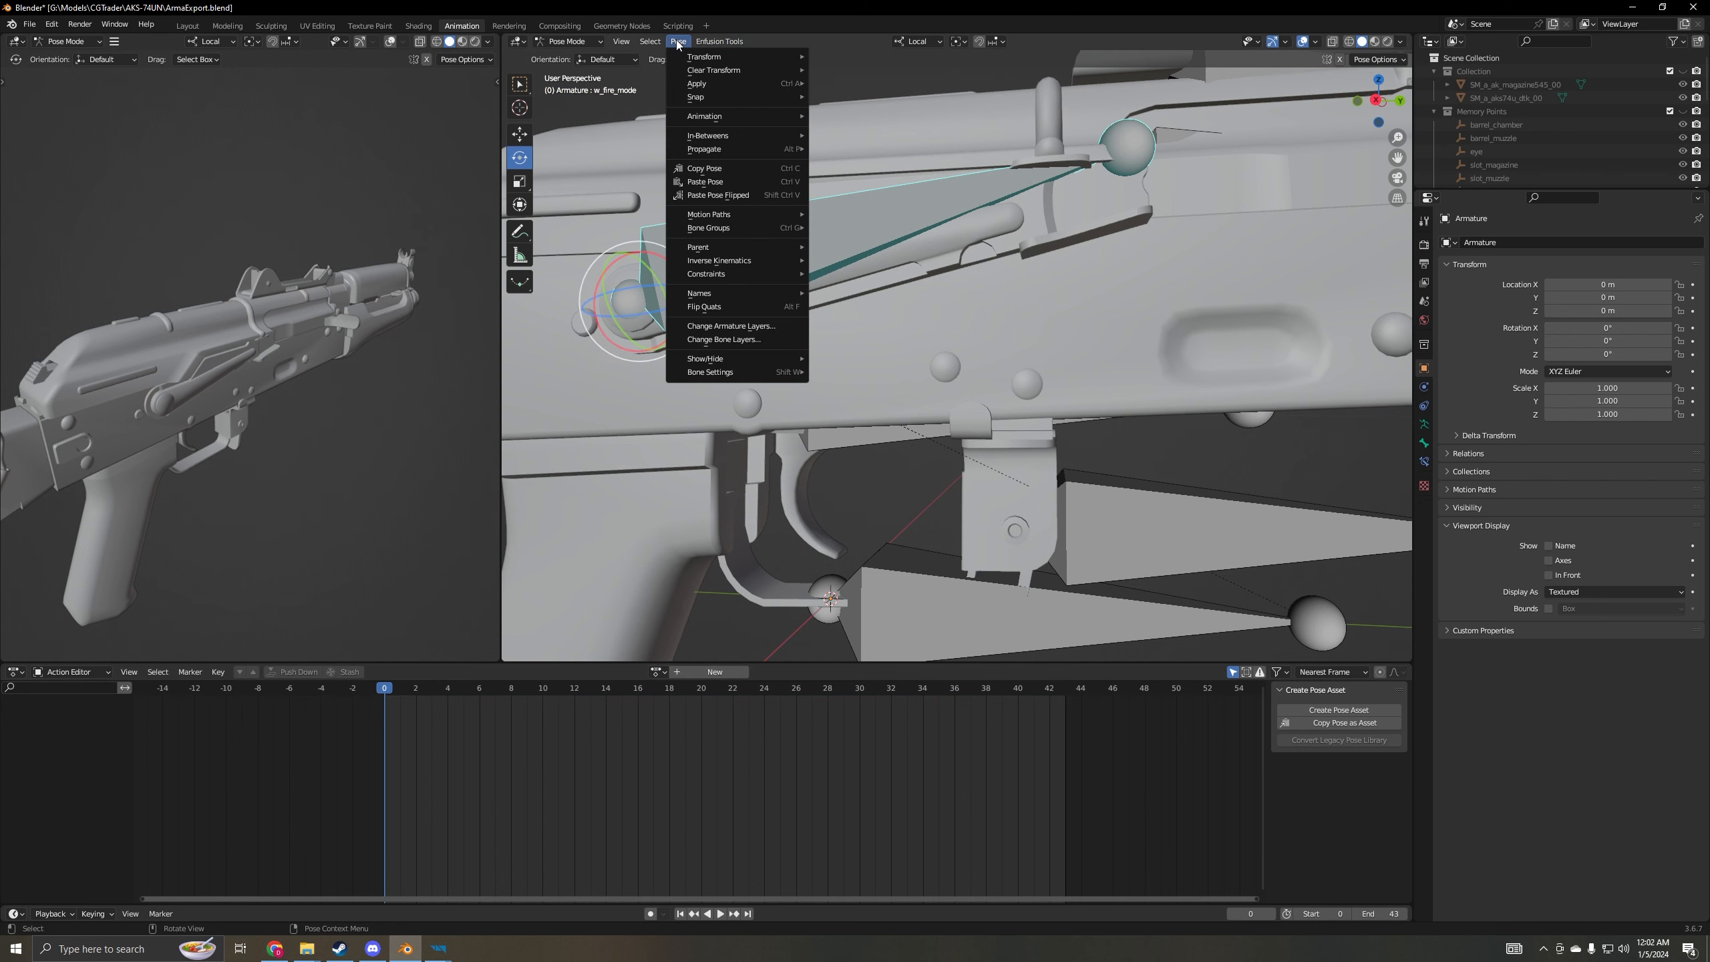
{"action": "left_click", "coordinate": [848, 70]}
{"action": "scroll", "coordinate": [911, 465], "scroll_direction": "down", "scroll_amount": 6}
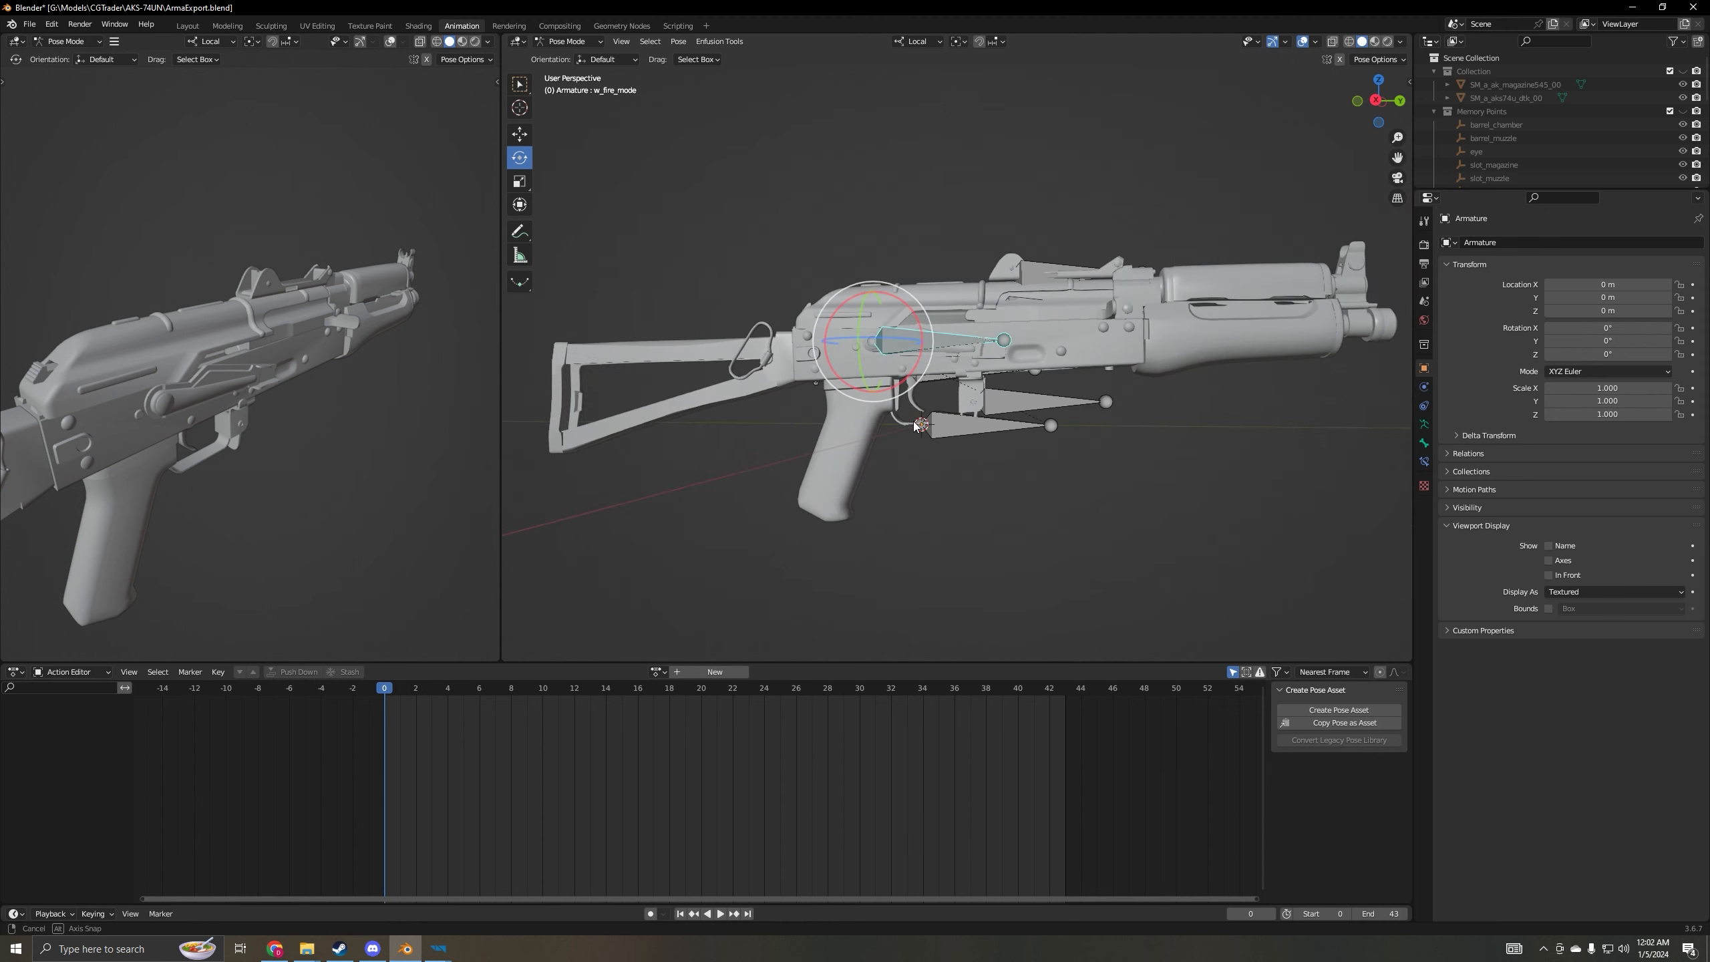
{"action": "middle_click_drag", "start_coordinate": [911, 465], "coordinate": [920, 460]}
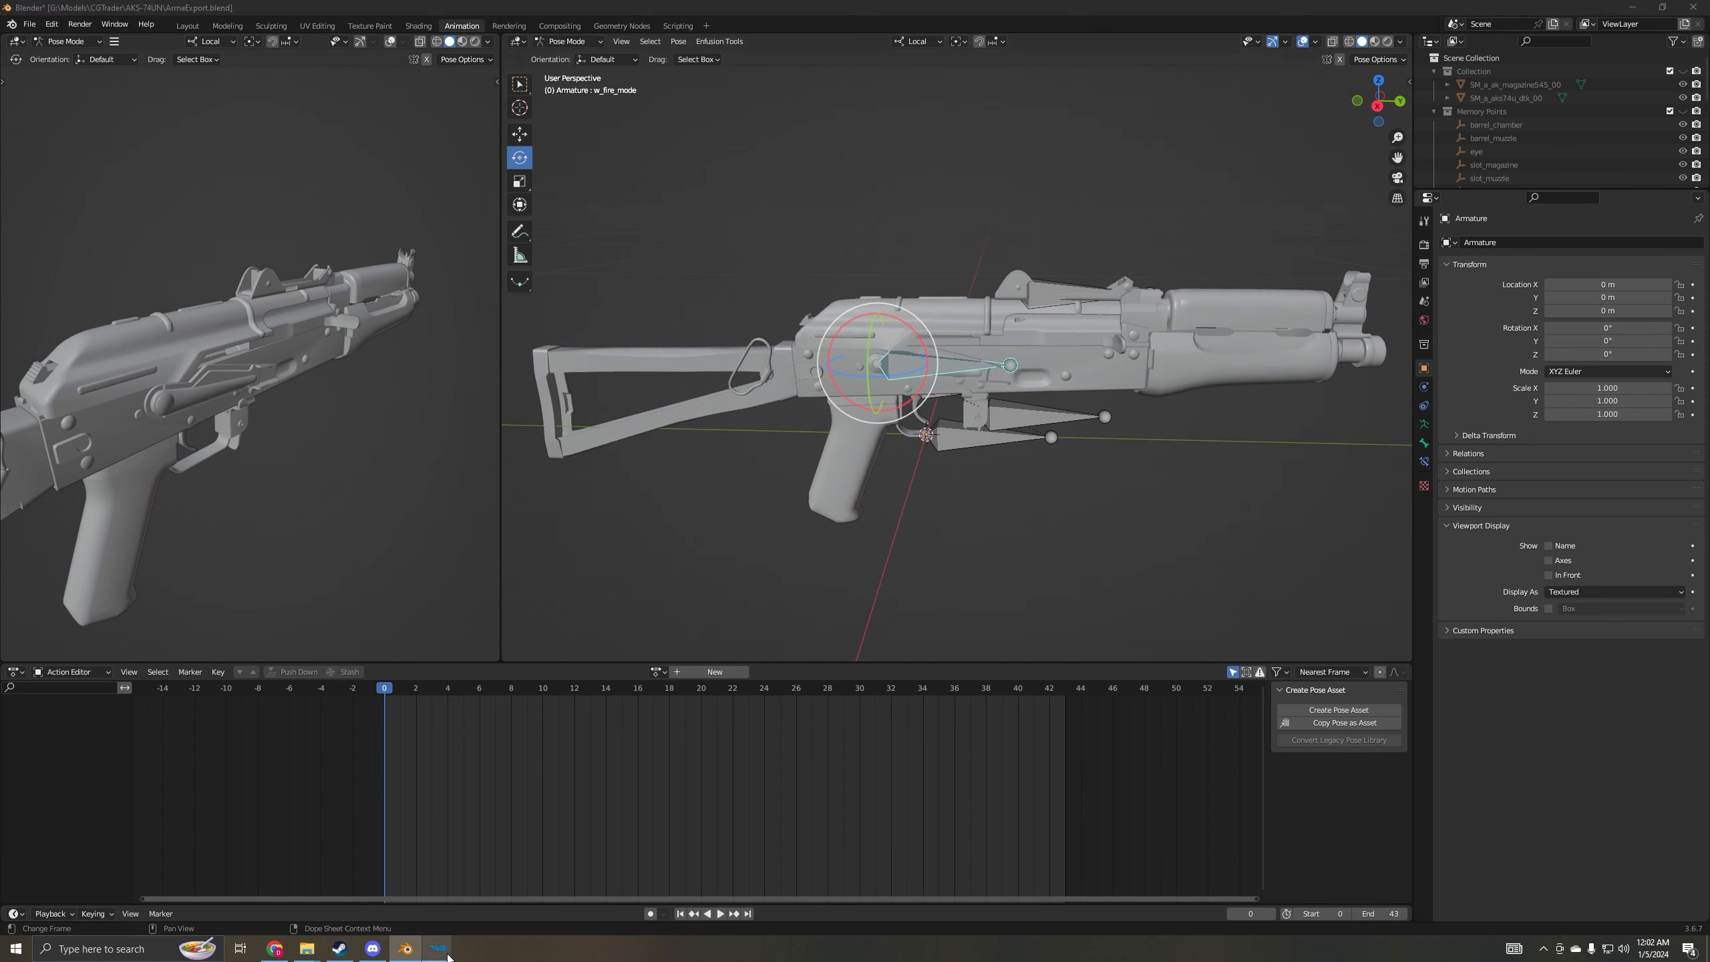
- Switch to the AKS-74U Animation Editor and preview the Switch_Mode and Trigger animations of the Reload group on the weapon
{"action": "mouse_move", "coordinate": [438, 949]}
{"action": "mouse_move", "coordinate": [468, 896]}
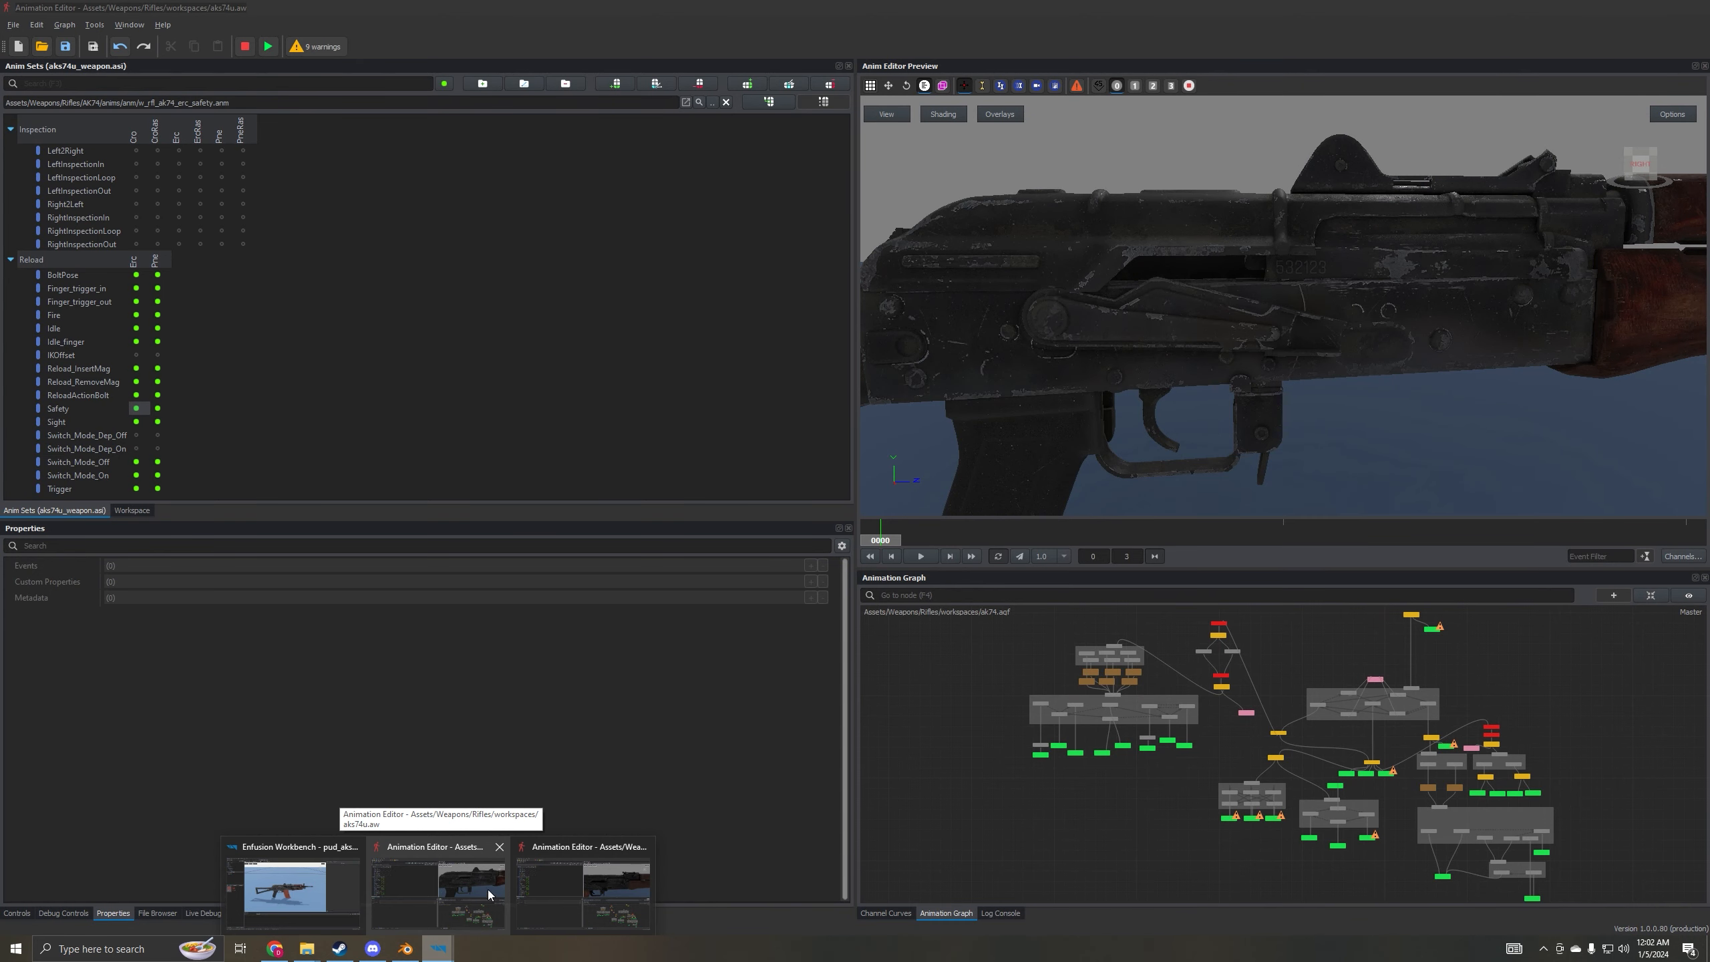
{"action": "left_click", "coordinate": [447, 891]}
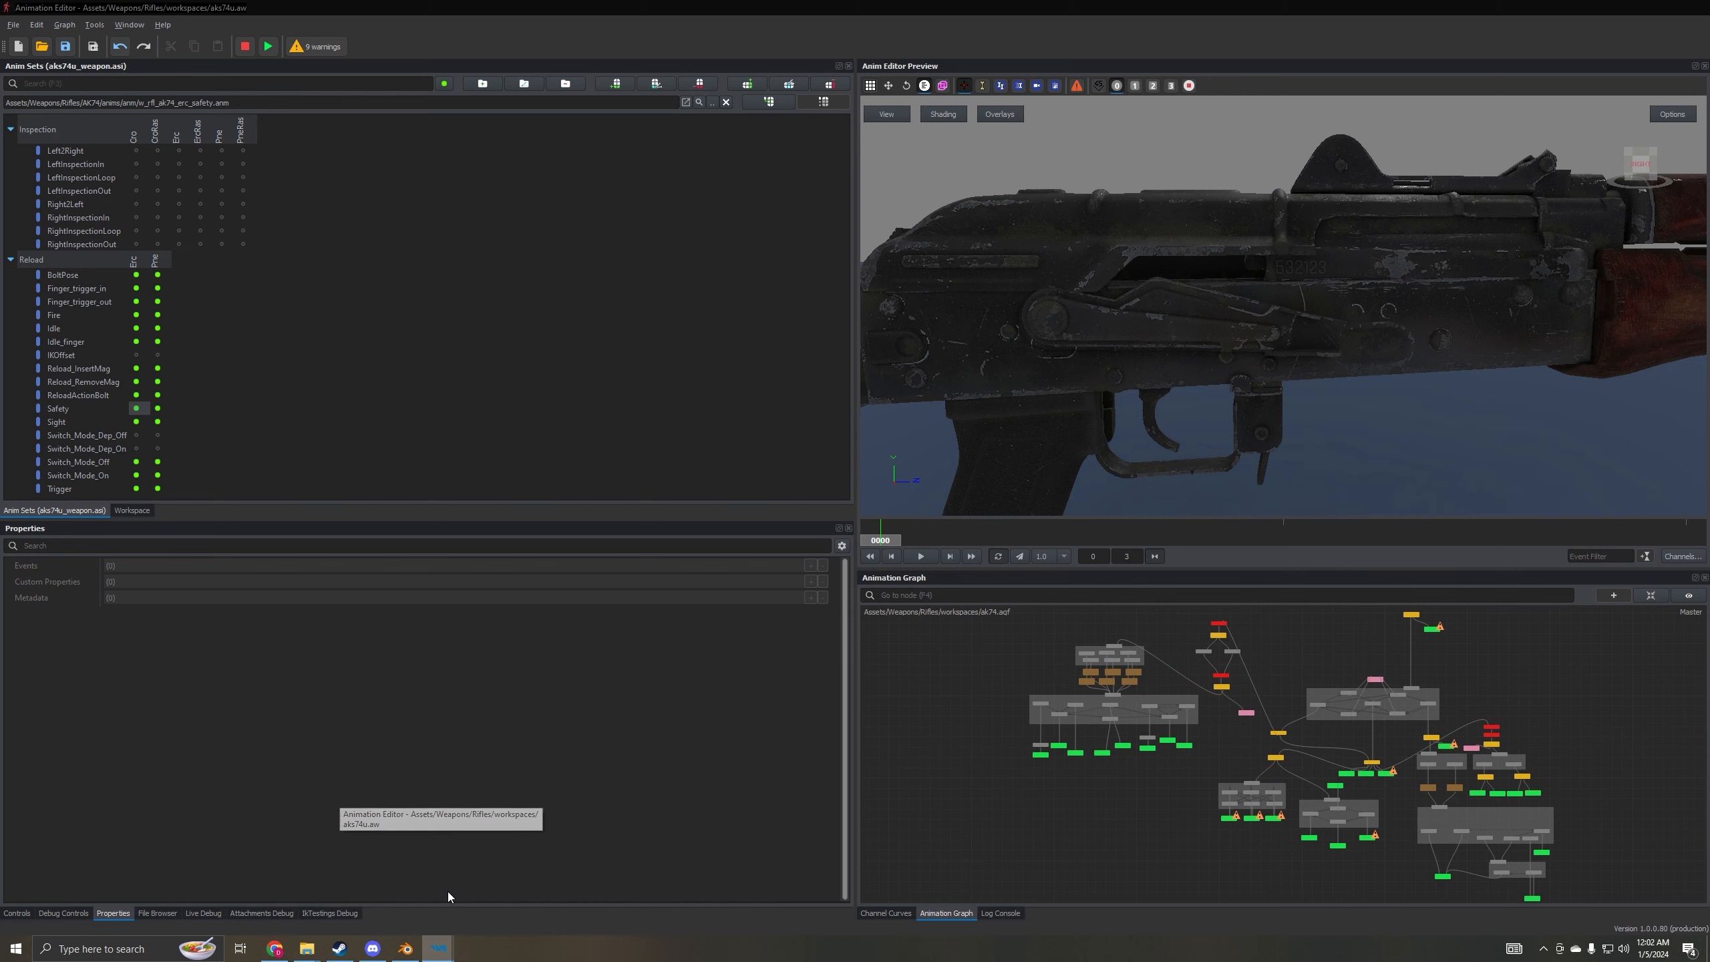
{"action": "left_click", "coordinate": [137, 475]}
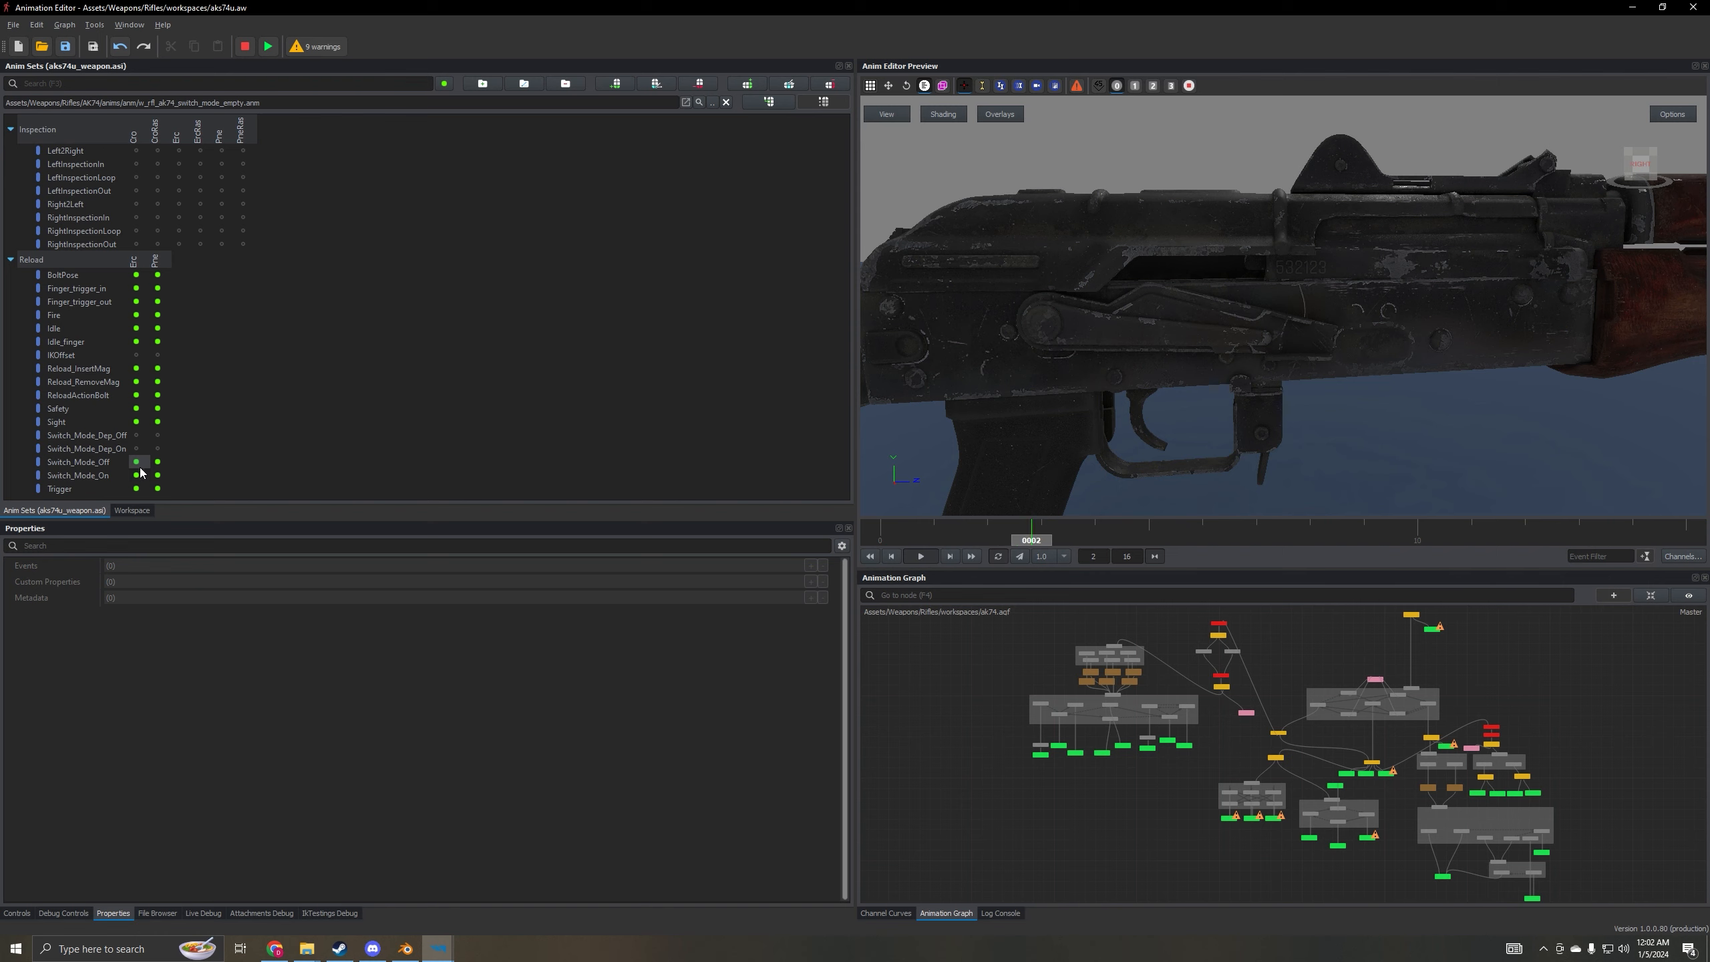
{"action": "left_click", "coordinate": [138, 488]}
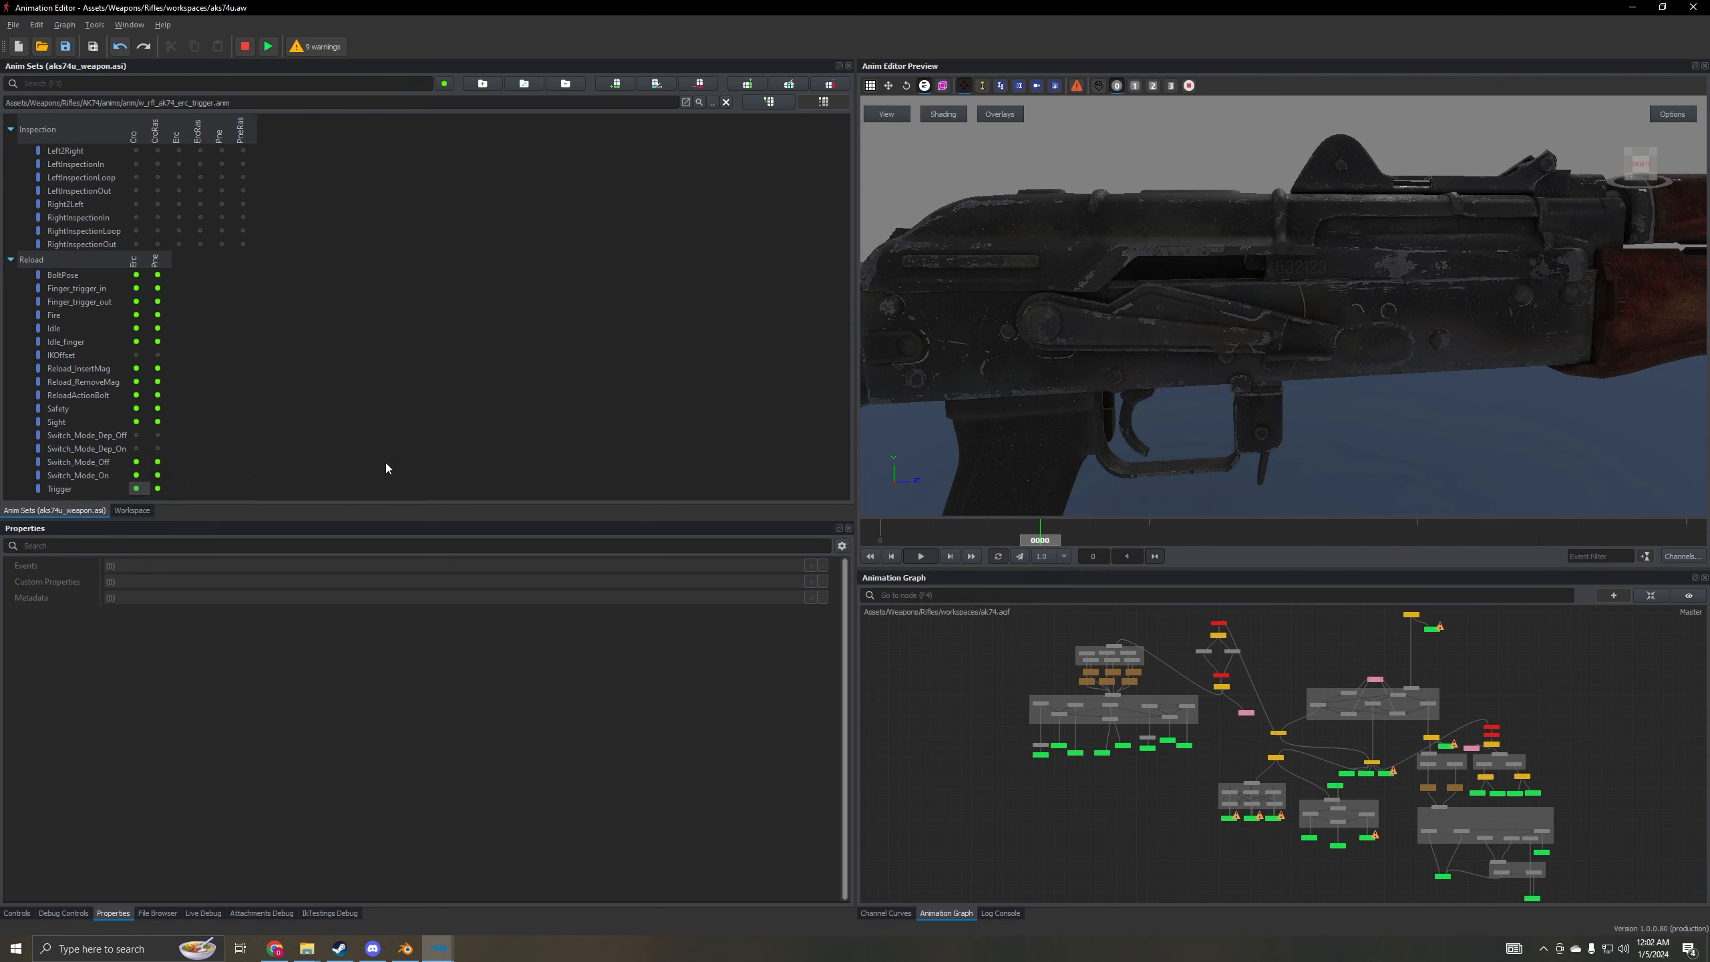
{"action": "left_click_drag", "start_coordinate": [1147, 309], "coordinate": [1186, 396]}
{"action": "scroll", "coordinate": [1155, 366], "scroll_direction": "up", "scroll_amount": 3}
{"action": "scroll", "coordinate": [1191, 371], "scroll_direction": "down", "scroll_amount": 5}
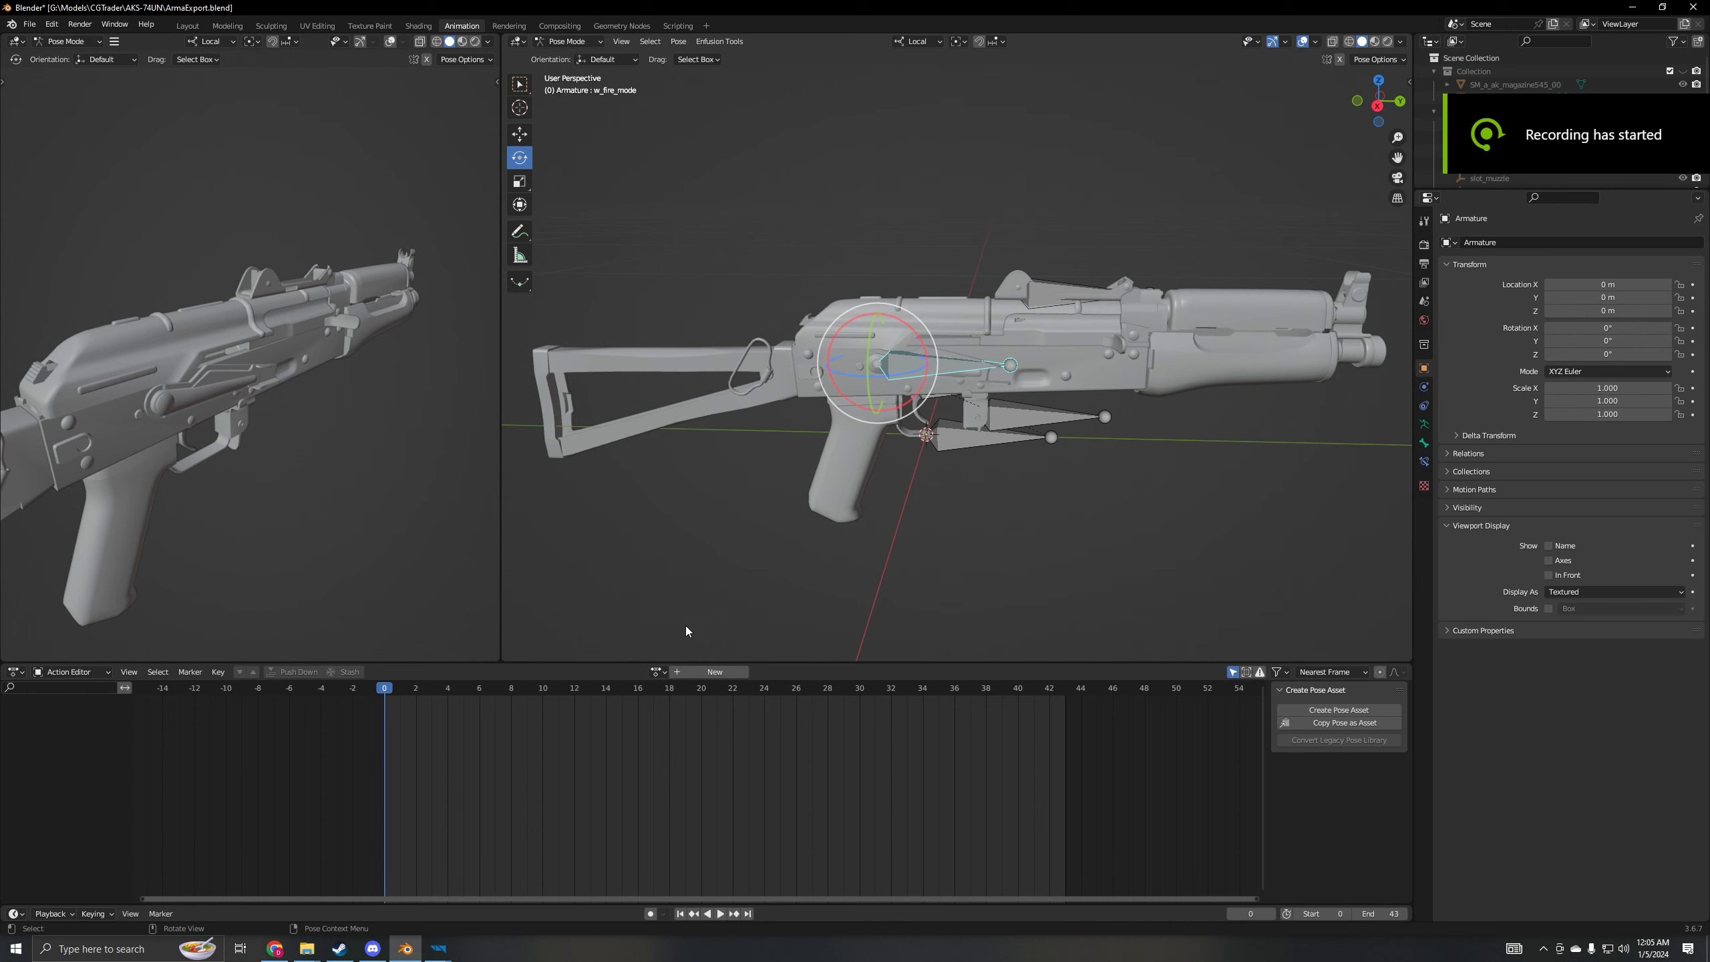
- Switch to the AK74 Animation Editor, load the Sight animation, and compare its first and last frames
{"action": "left_click", "coordinate": [438, 949]}
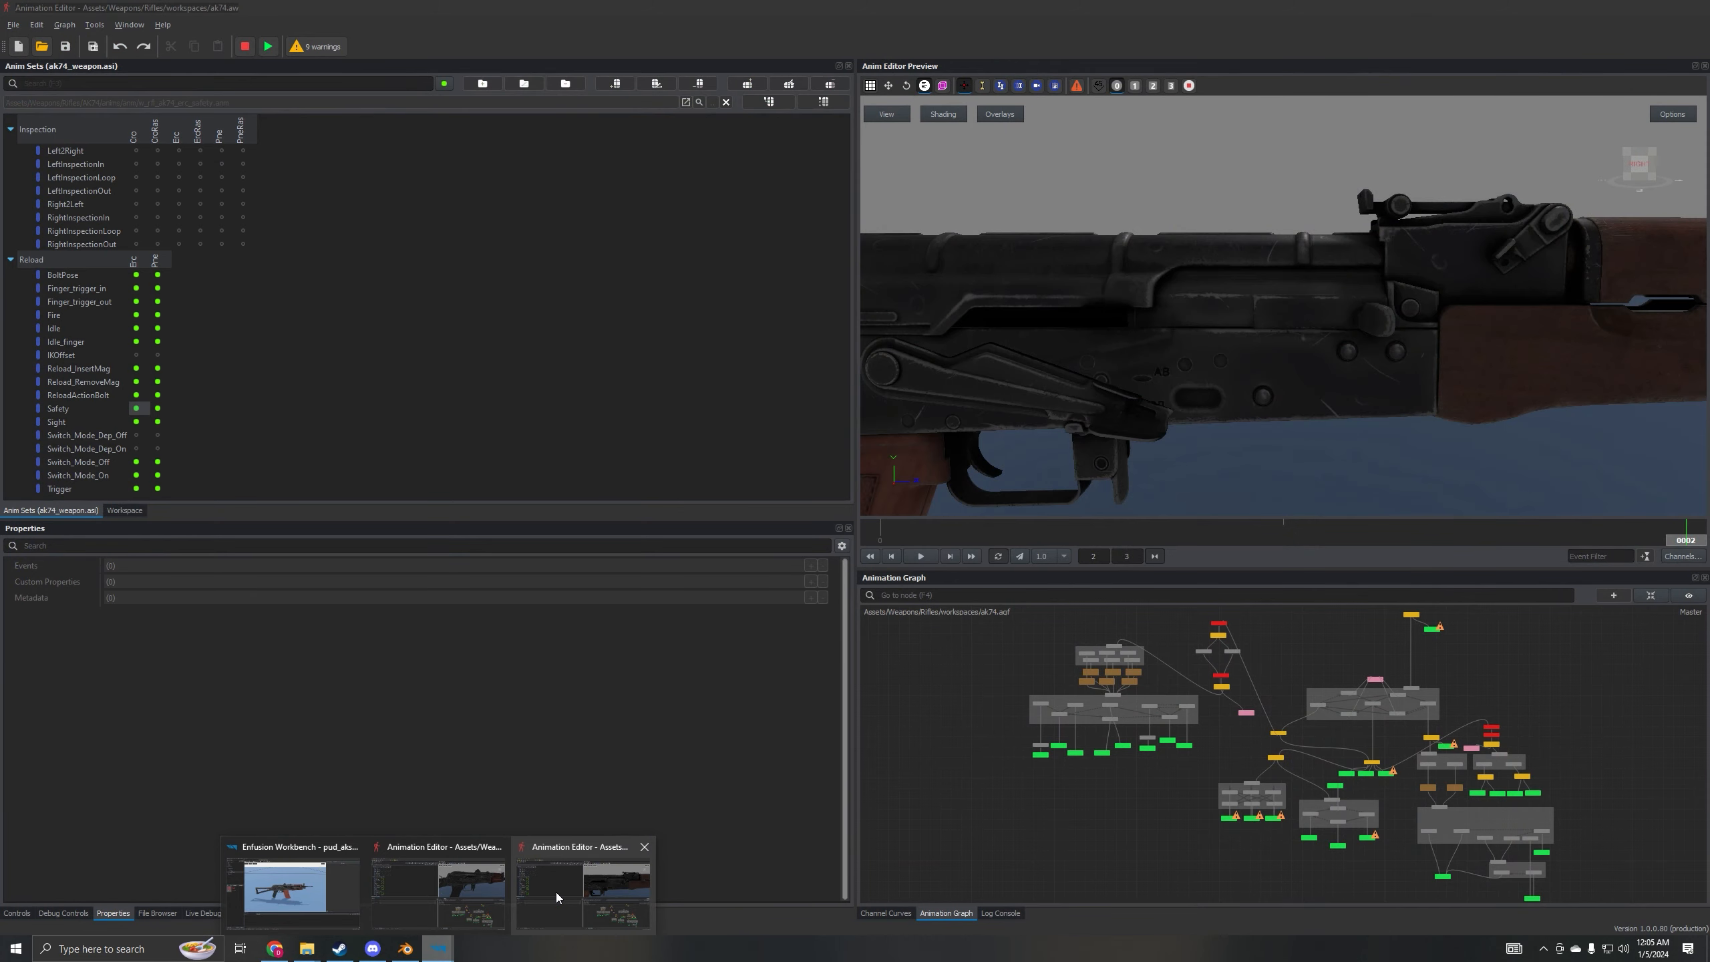
{"action": "left_click", "coordinate": [557, 893]}
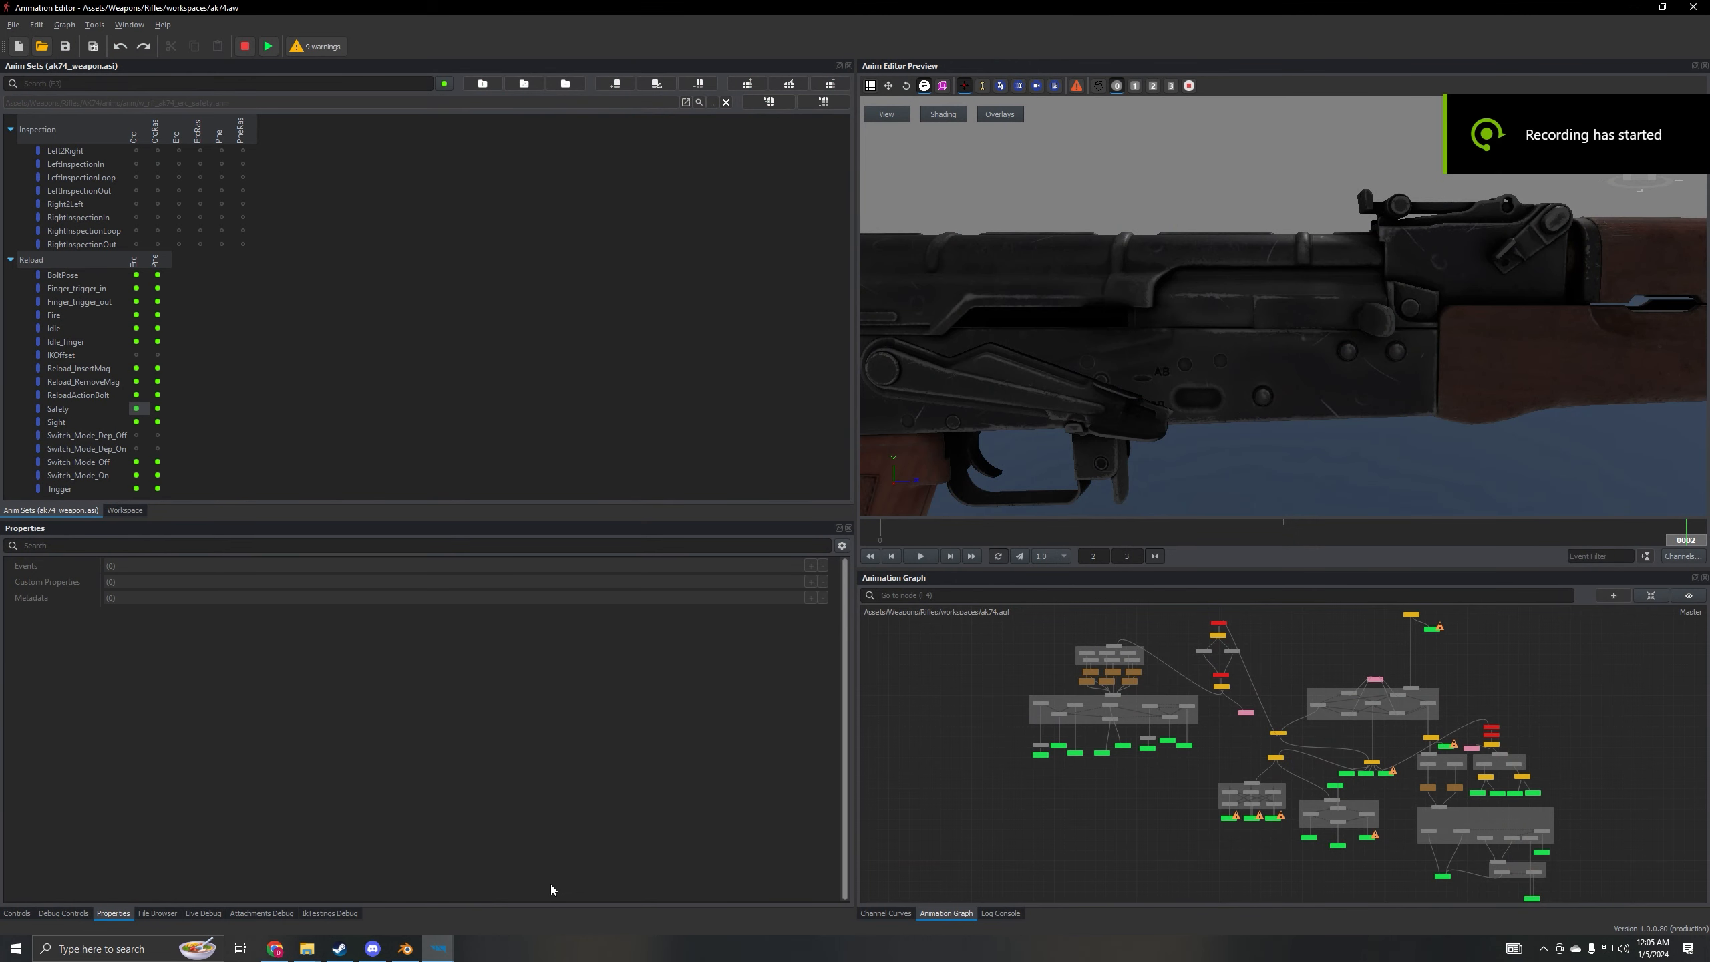
{"action": "left_click", "coordinate": [137, 422]}
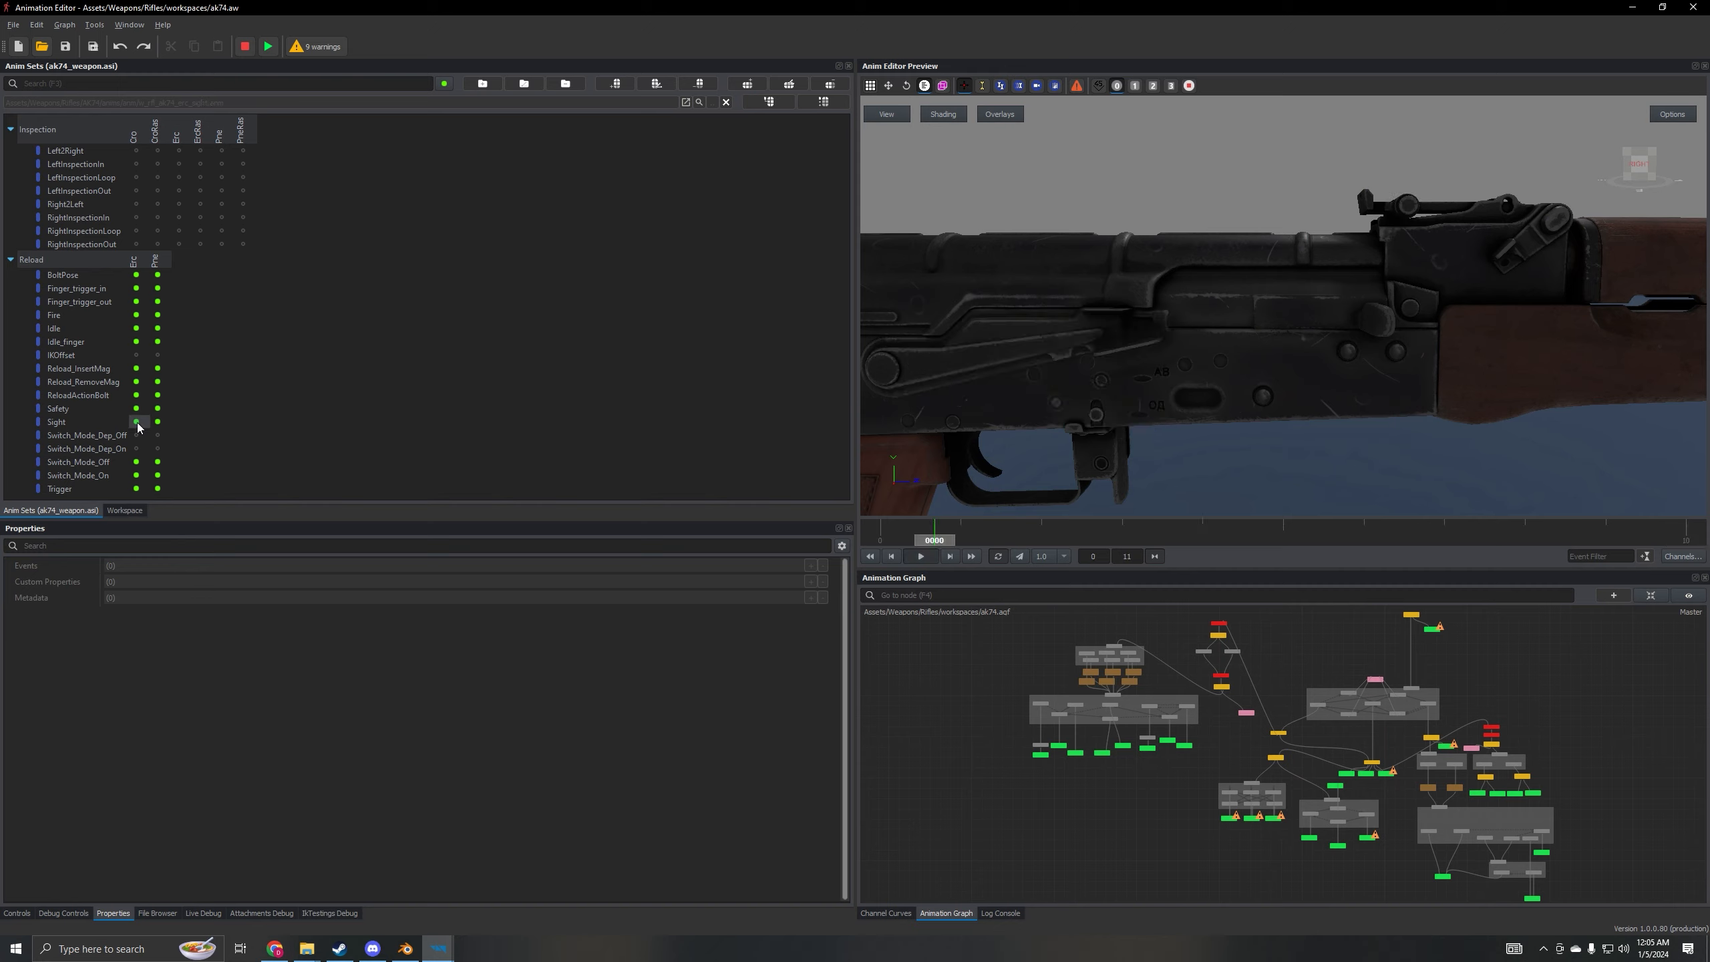
{"action": "left_click_drag", "start_coordinate": [1306, 290], "coordinate": [1235, 373]}
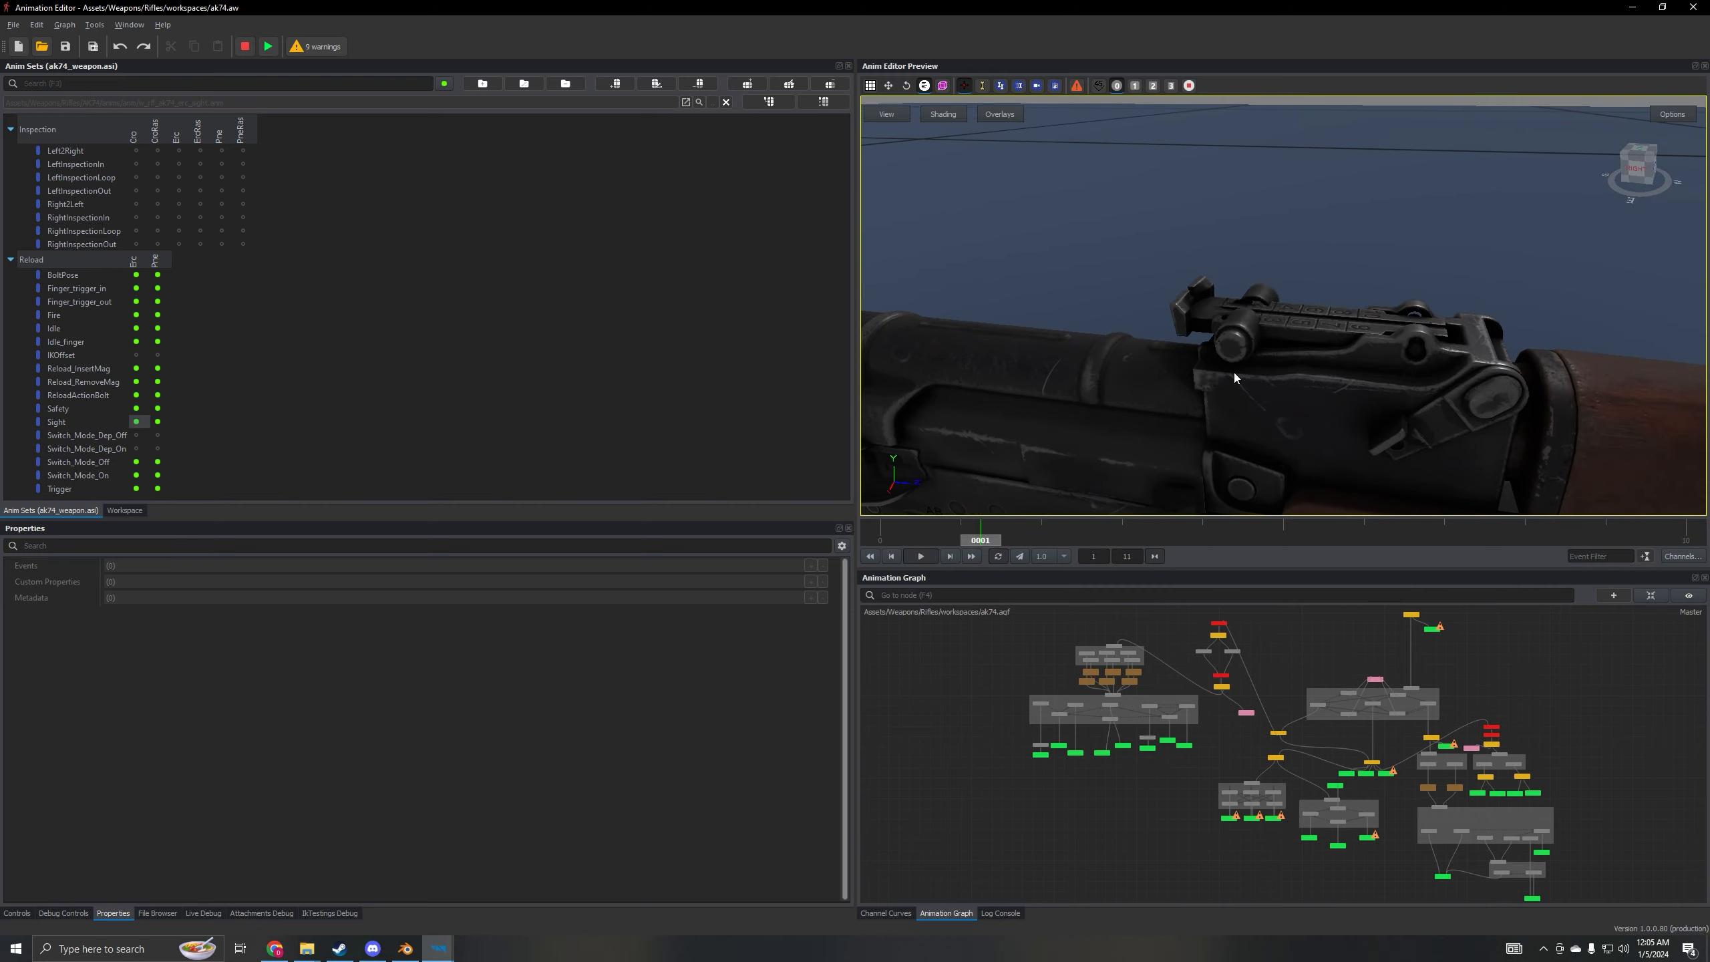
{"action": "left_click", "coordinate": [871, 557]}
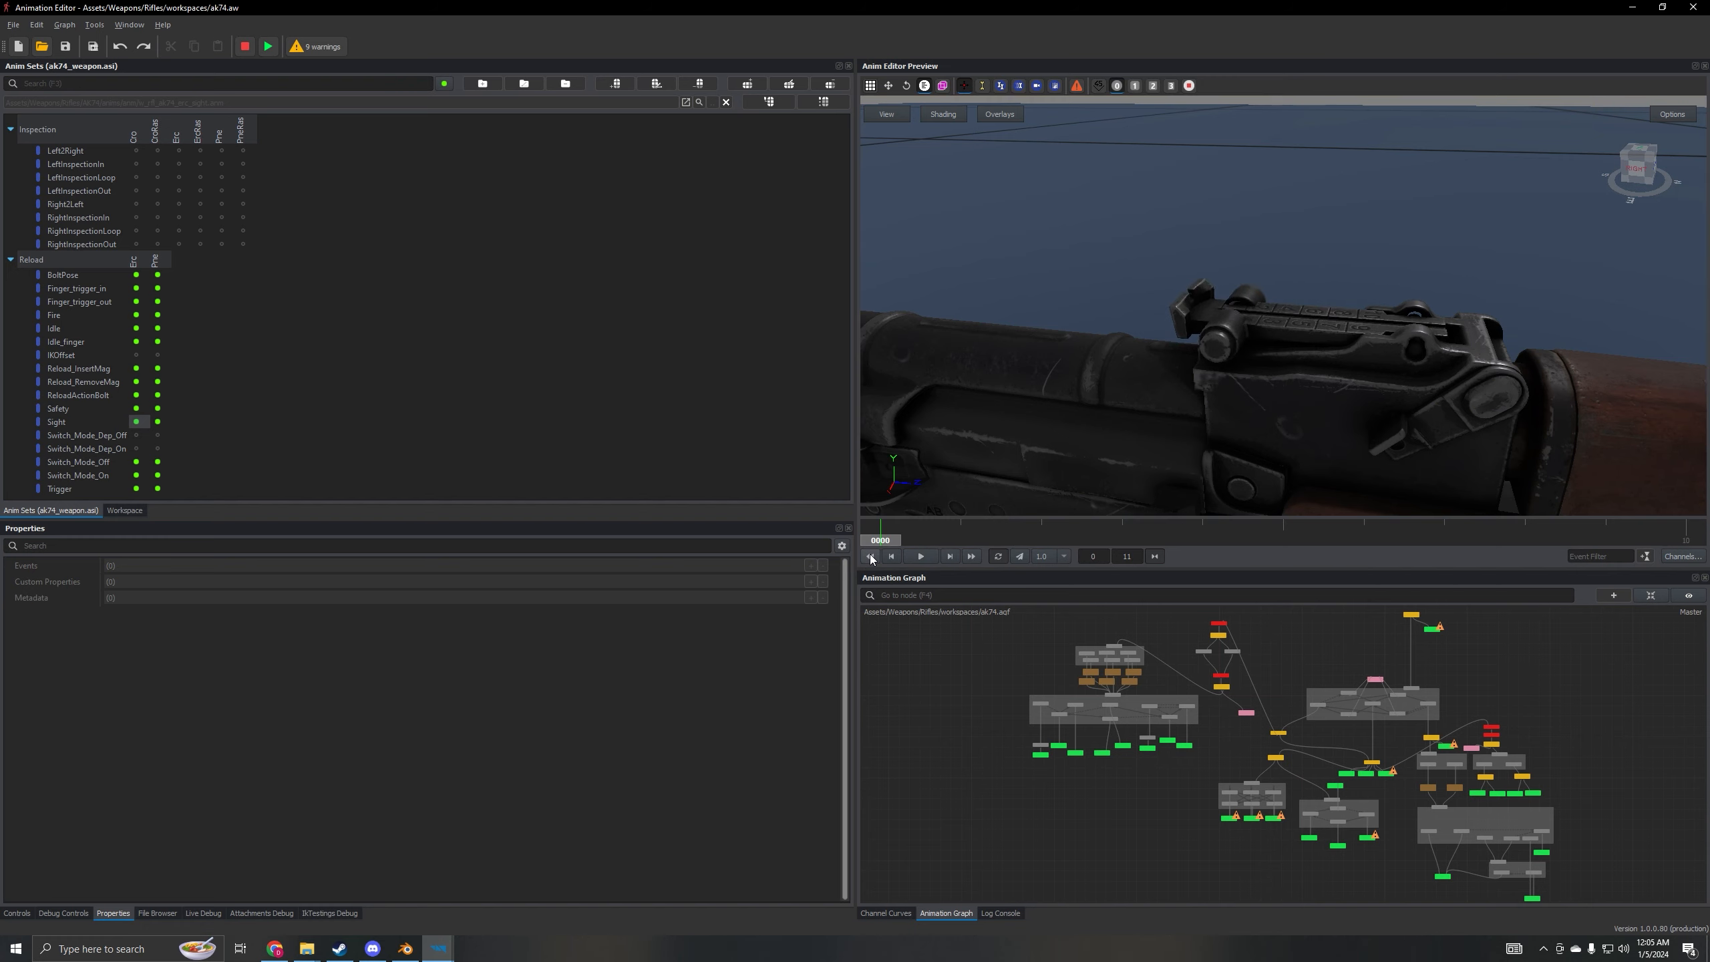
{"action": "left_click_drag", "start_coordinate": [1307, 370], "coordinate": [1374, 390]}
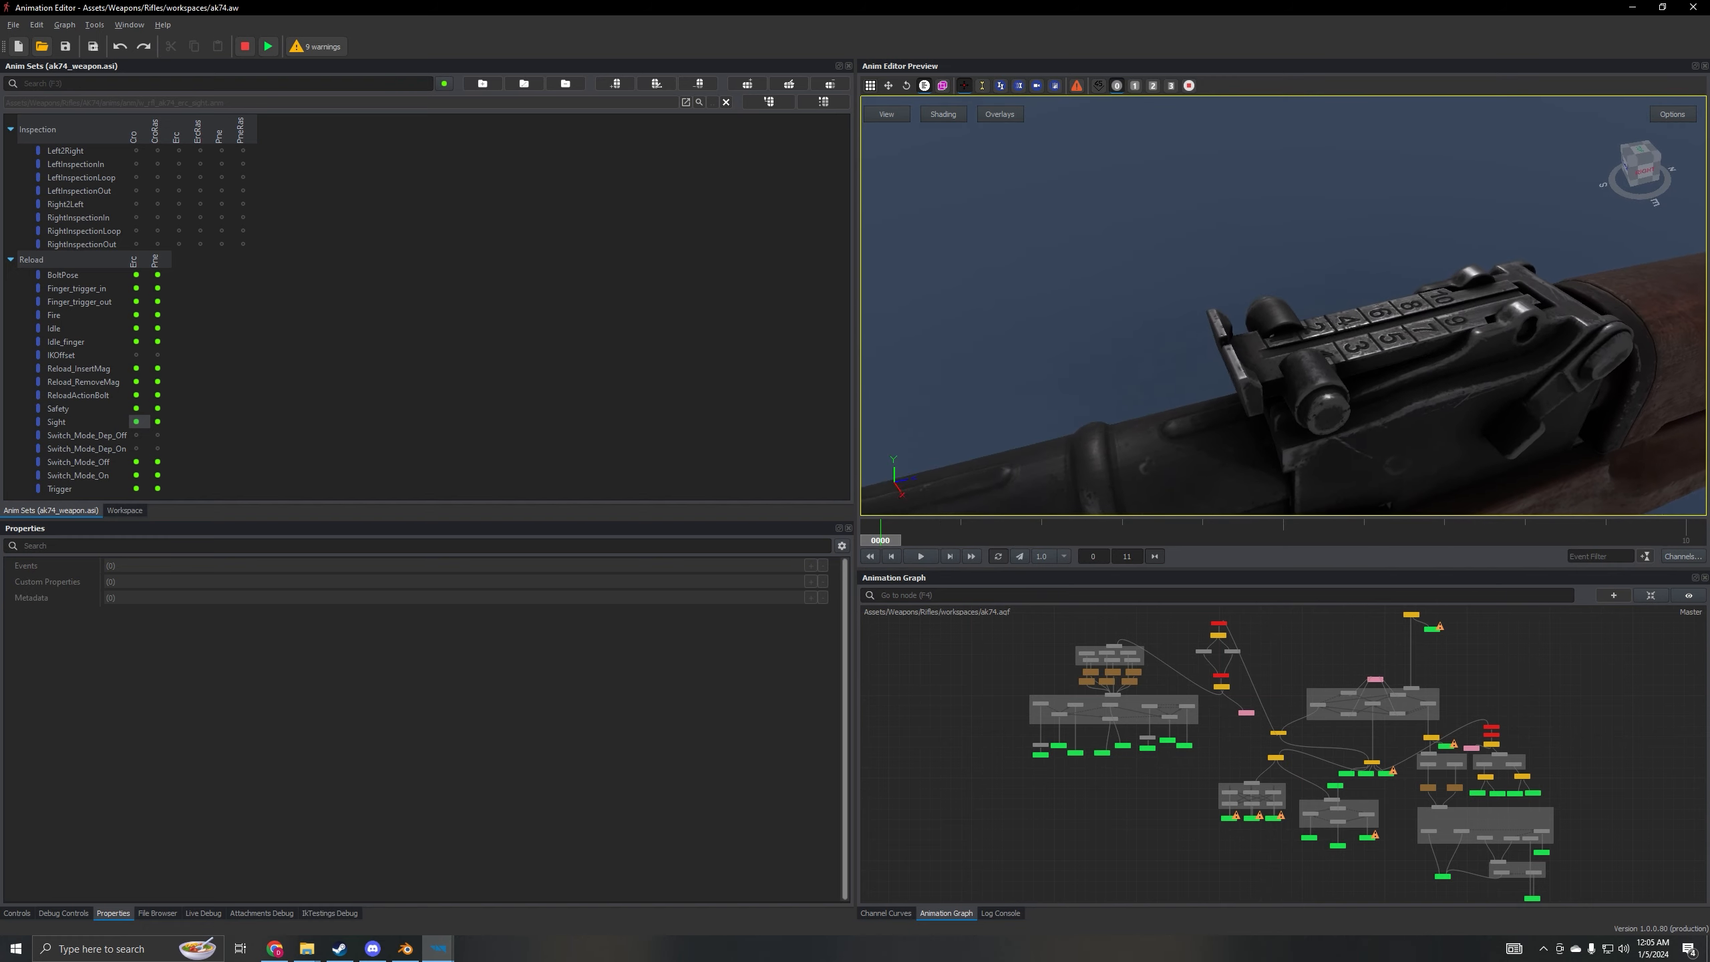
{"action": "left_click", "coordinate": [972, 557]}
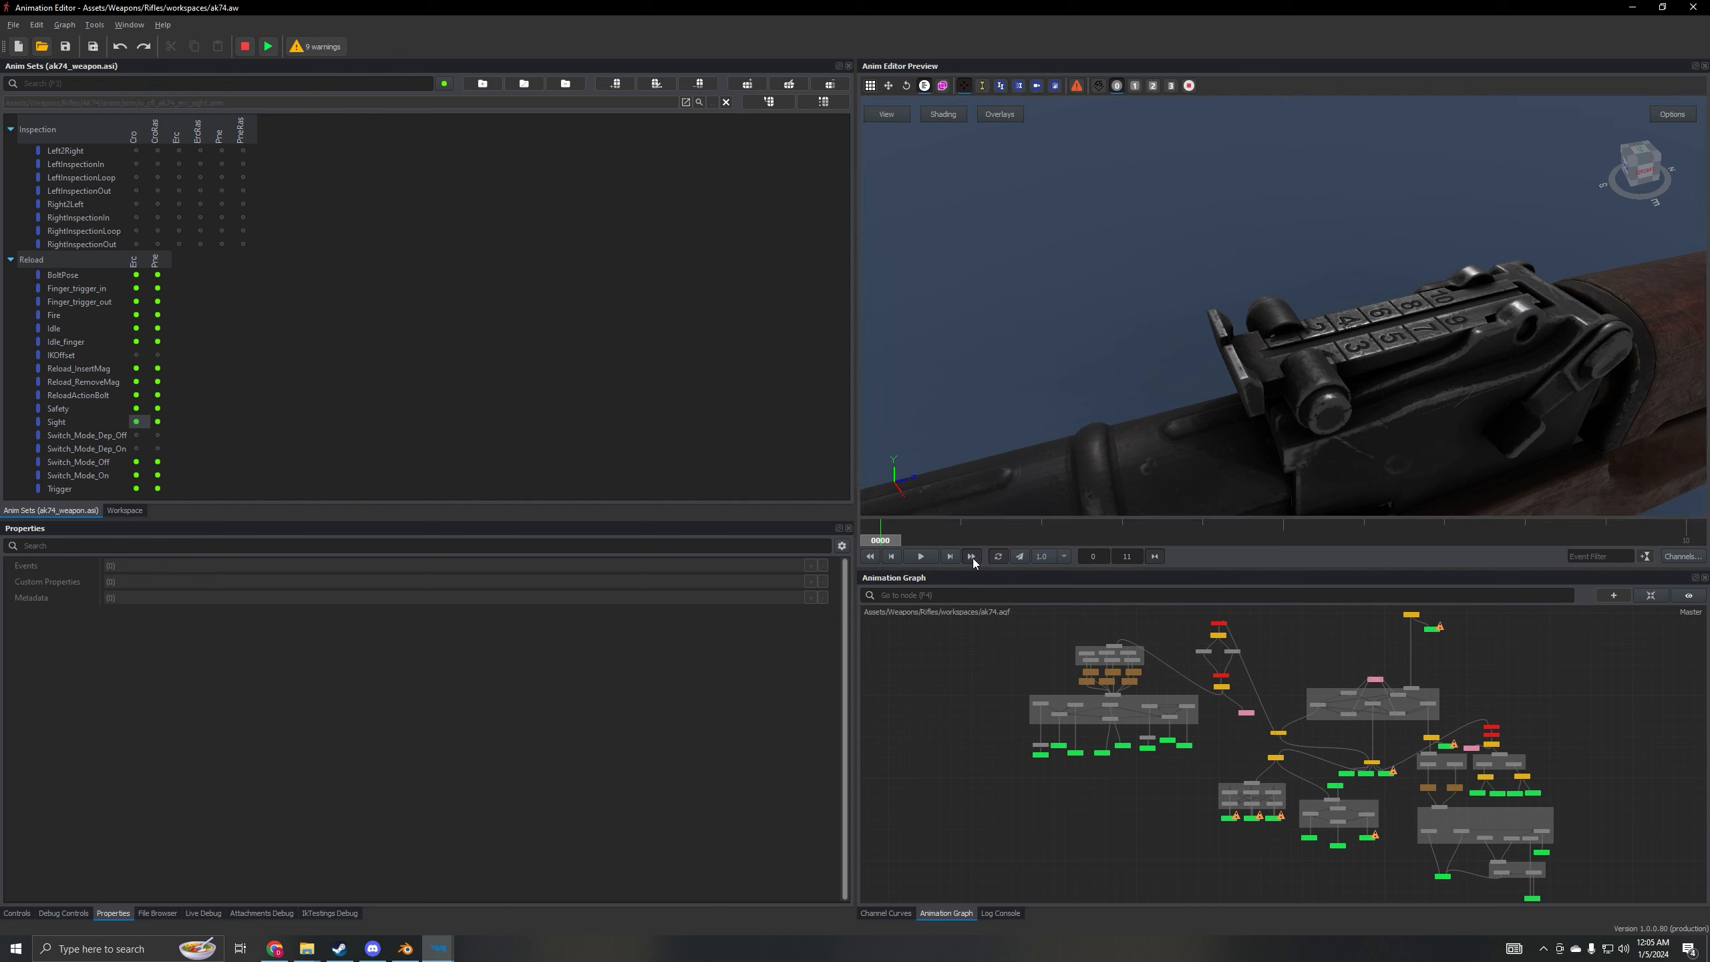
{"action": "left_click_drag", "start_coordinate": [1387, 300], "coordinate": [1318, 328]}
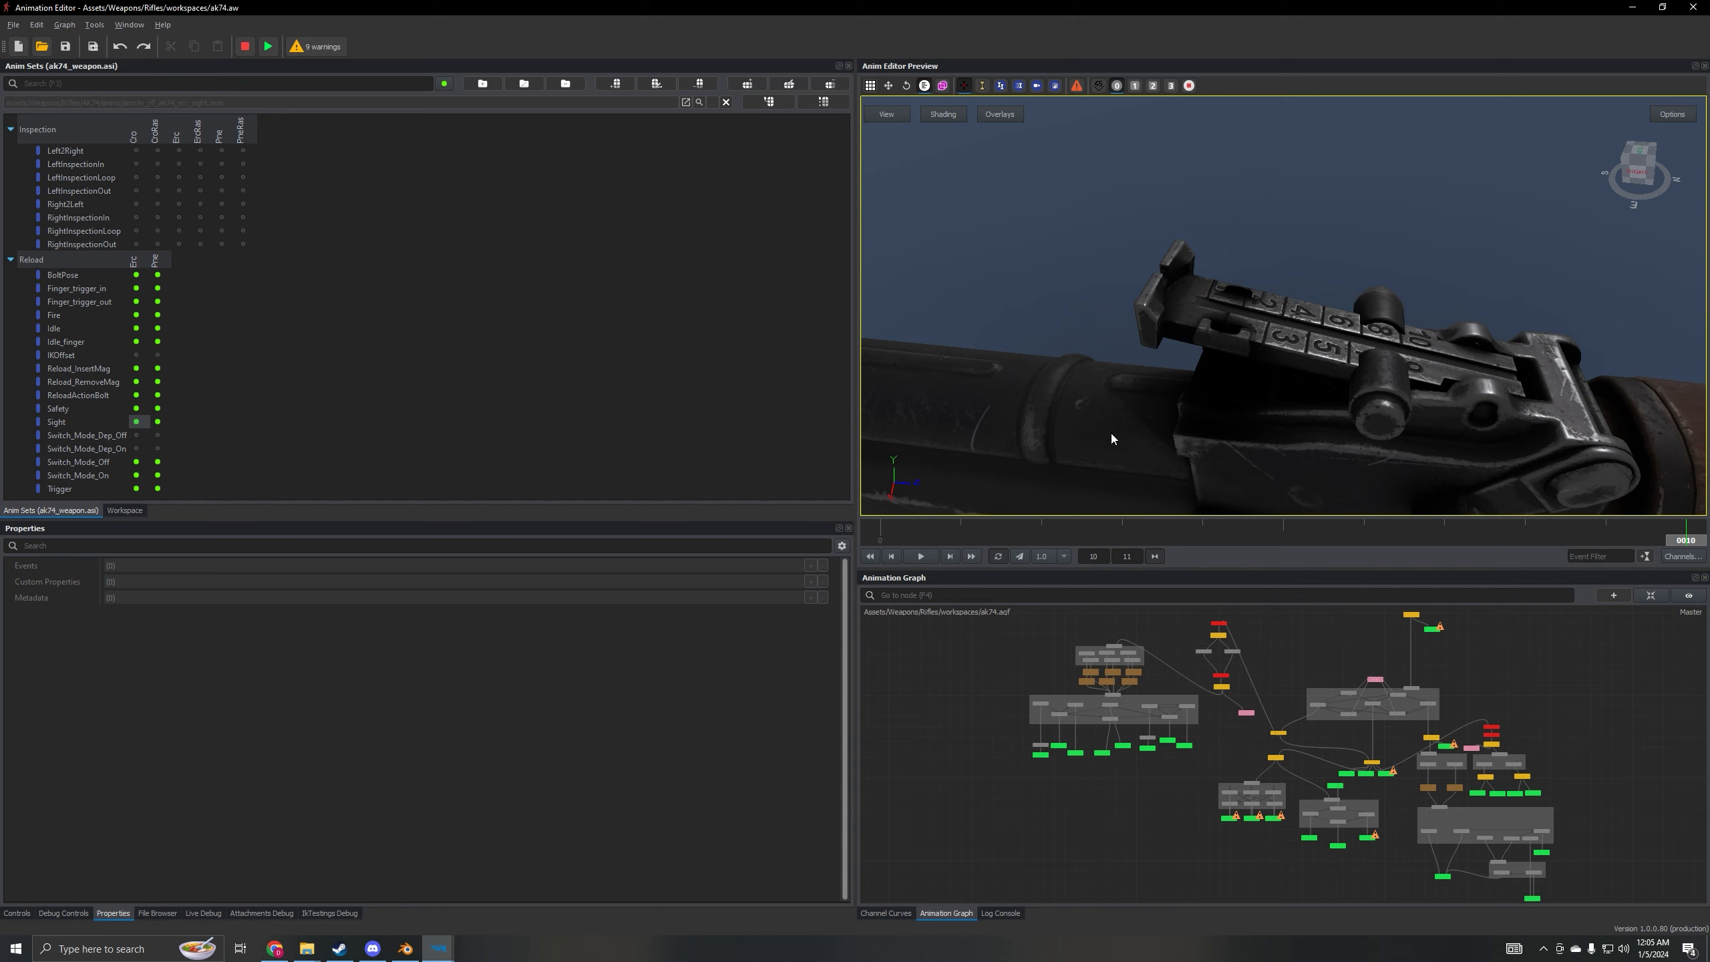
- Examine the AK74 rear sight from several angles at the last frame of the Sight animation
{"action": "left_click_drag", "start_coordinate": [1221, 432], "coordinate": [1242, 420]}
{"action": "right_click_drag", "start_coordinate": [1242, 420], "coordinate": [1184, 404]}
{"action": "mouse_move", "coordinate": [1184, 404]}
{"action": "left_mouse_down"}
{"action": "mouse_move", "coordinate": [1202, 372]}
{"action": "mouse_move", "coordinate": [1212, 402]}
{"action": "left_mouse_up"}
{"action": "right_click_drag", "start_coordinate": [1284, 306], "coordinate": [1474, 257]}
{"action": "right_click_drag", "start_coordinate": [1415, 317], "coordinate": [1224, 369]}
{"action": "scroll", "coordinate": [1211, 393], "scroll_direction": "down", "scroll_amount": 2}
{"action": "scroll", "coordinate": [1256, 398], "scroll_direction": "up", "scroll_amount": 3}
{"action": "scroll", "coordinate": [1251, 397], "scroll_direction": "down", "scroll_amount": 3}
{"action": "scroll", "coordinate": [1246, 381], "scroll_direction": "down", "scroll_amount": 3}
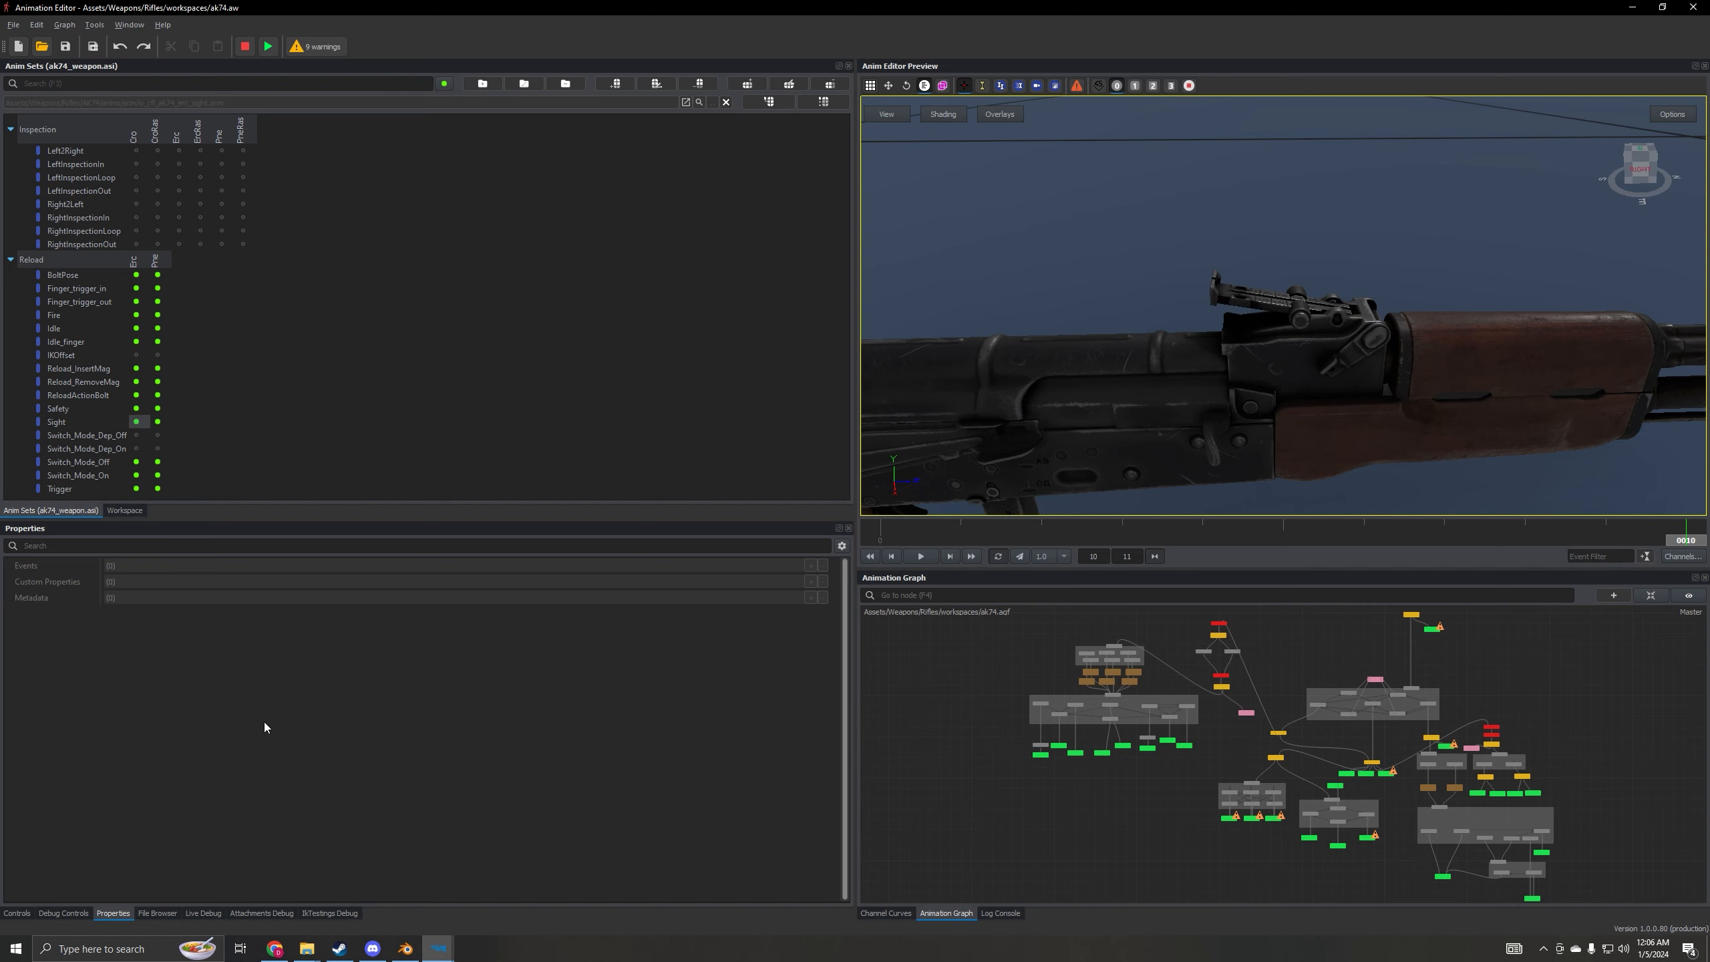
- Switch back to Blender, create an action named w_rfl_aks74u_erc_sight, and give it a fake user
{"action": "mouse_move", "coordinate": [413, 957]}
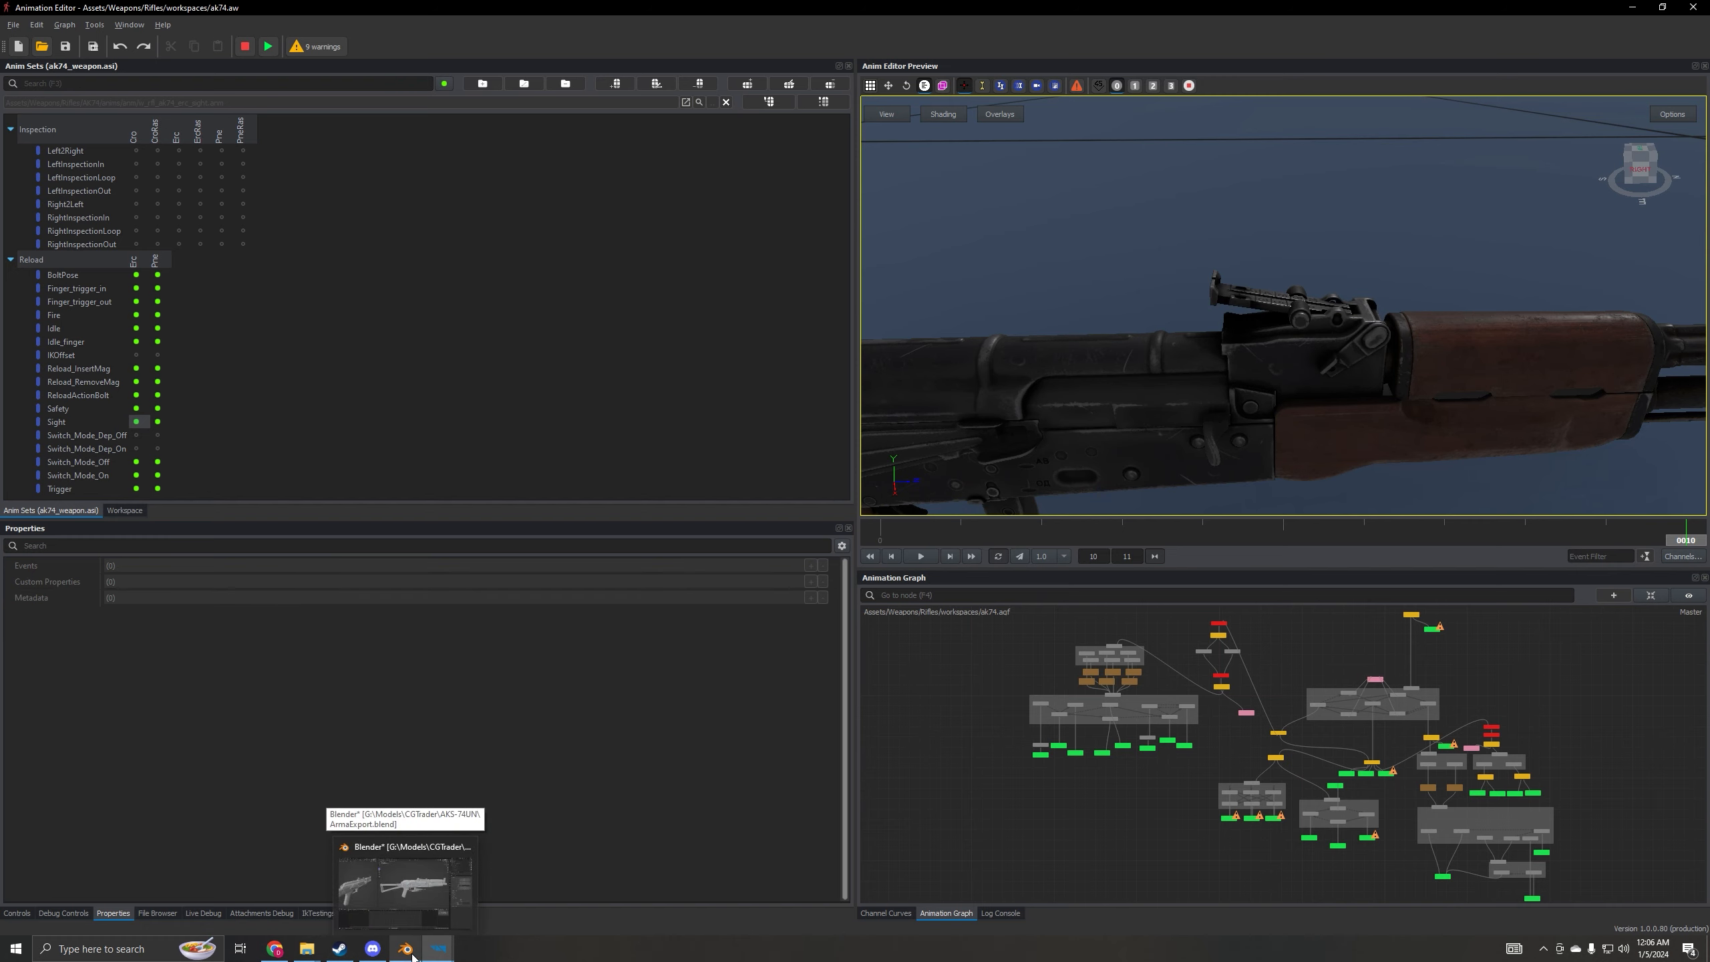
{"action": "left_click", "coordinate": [413, 957]}
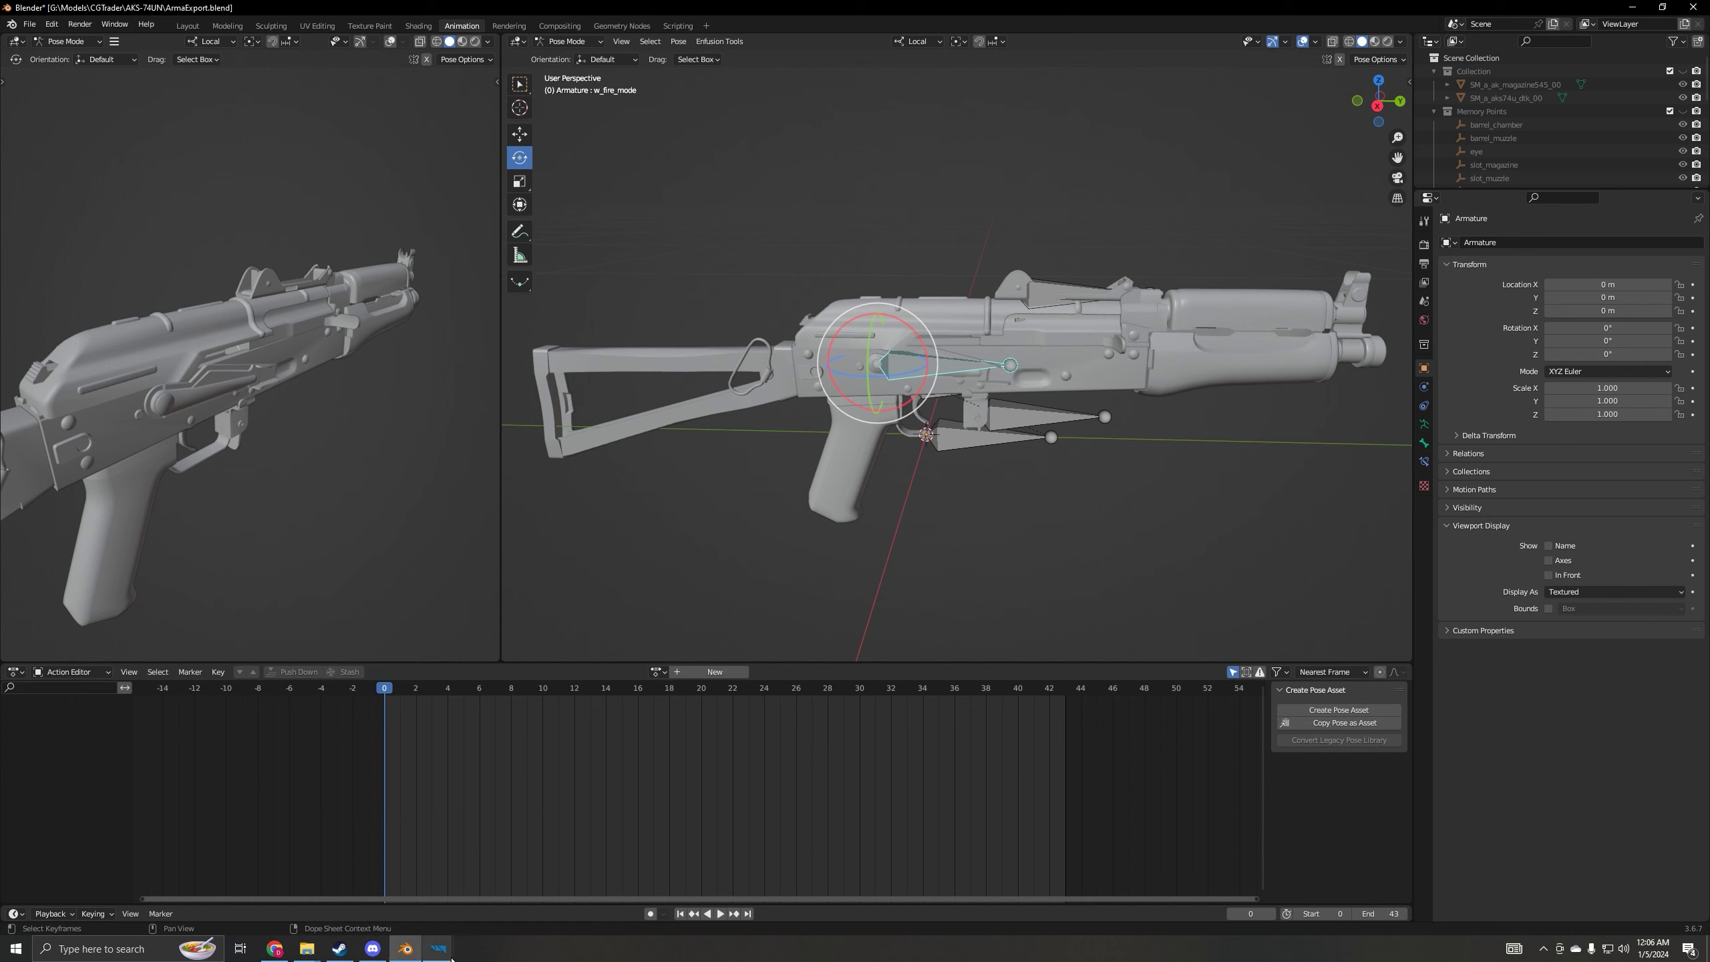
{"action": "mouse_move", "coordinate": [438, 949]}
{"action": "left_click", "coordinate": [585, 876]}
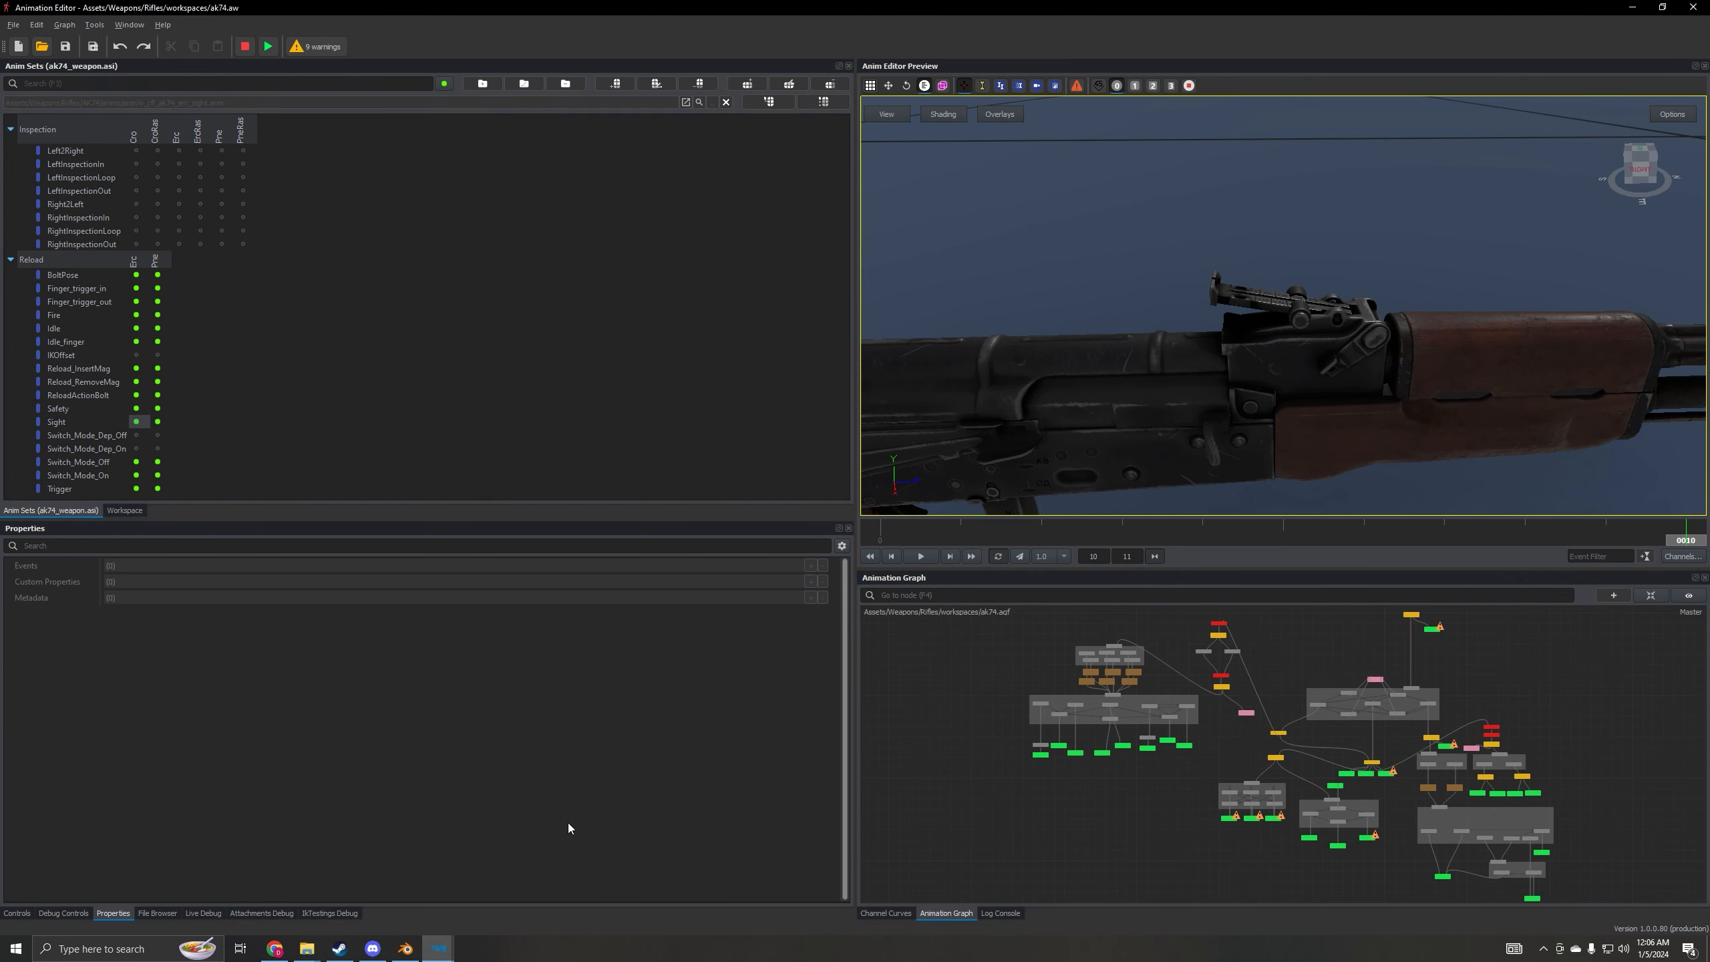
{"action": "key", "text": "alt+Tab"}
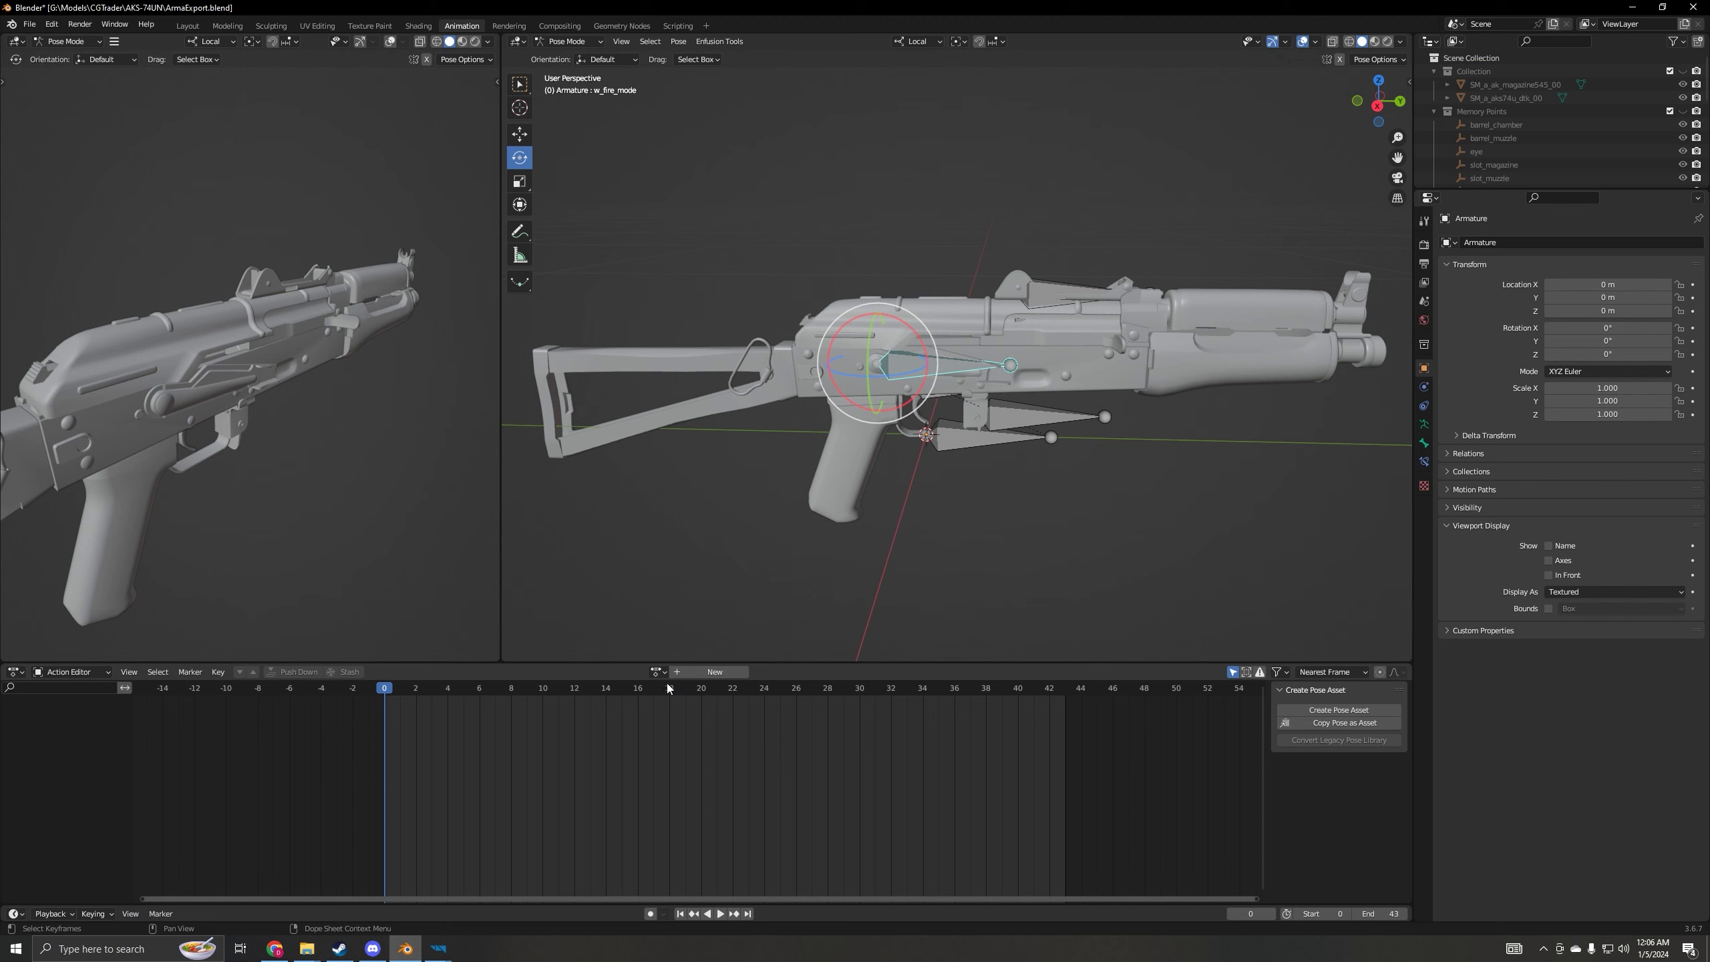
{"action": "left_click", "coordinate": [696, 671]}
{"action": "double_click", "coordinate": [697, 671]}
{"action": "type", "text": "w"}
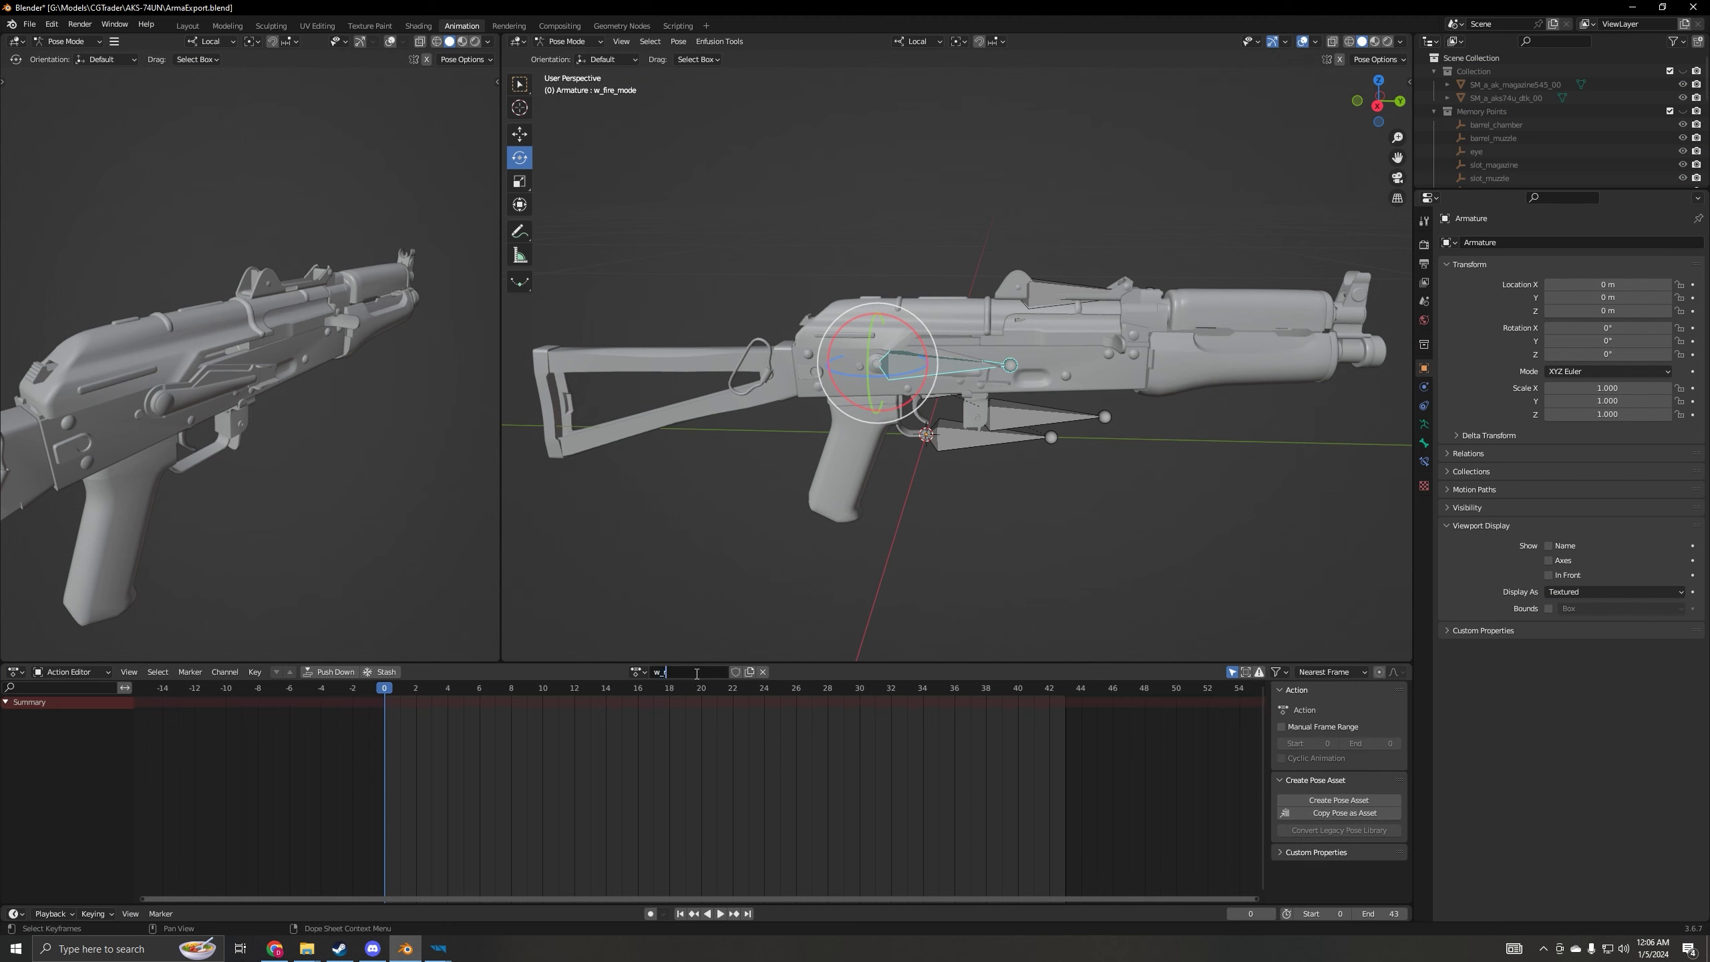
{"action": "type", "text": "_rfl_aks74u_erc_sight"}
{"action": "key", "text": "Return"}
{"action": "left_click", "coordinate": [739, 672]}
- Select the w_sight bone on the rear sight and insert a Location, Rotation & Scale keyframe at frame 0
{"action": "scroll", "coordinate": [1058, 340], "scroll_direction": "up", "scroll_amount": 5}
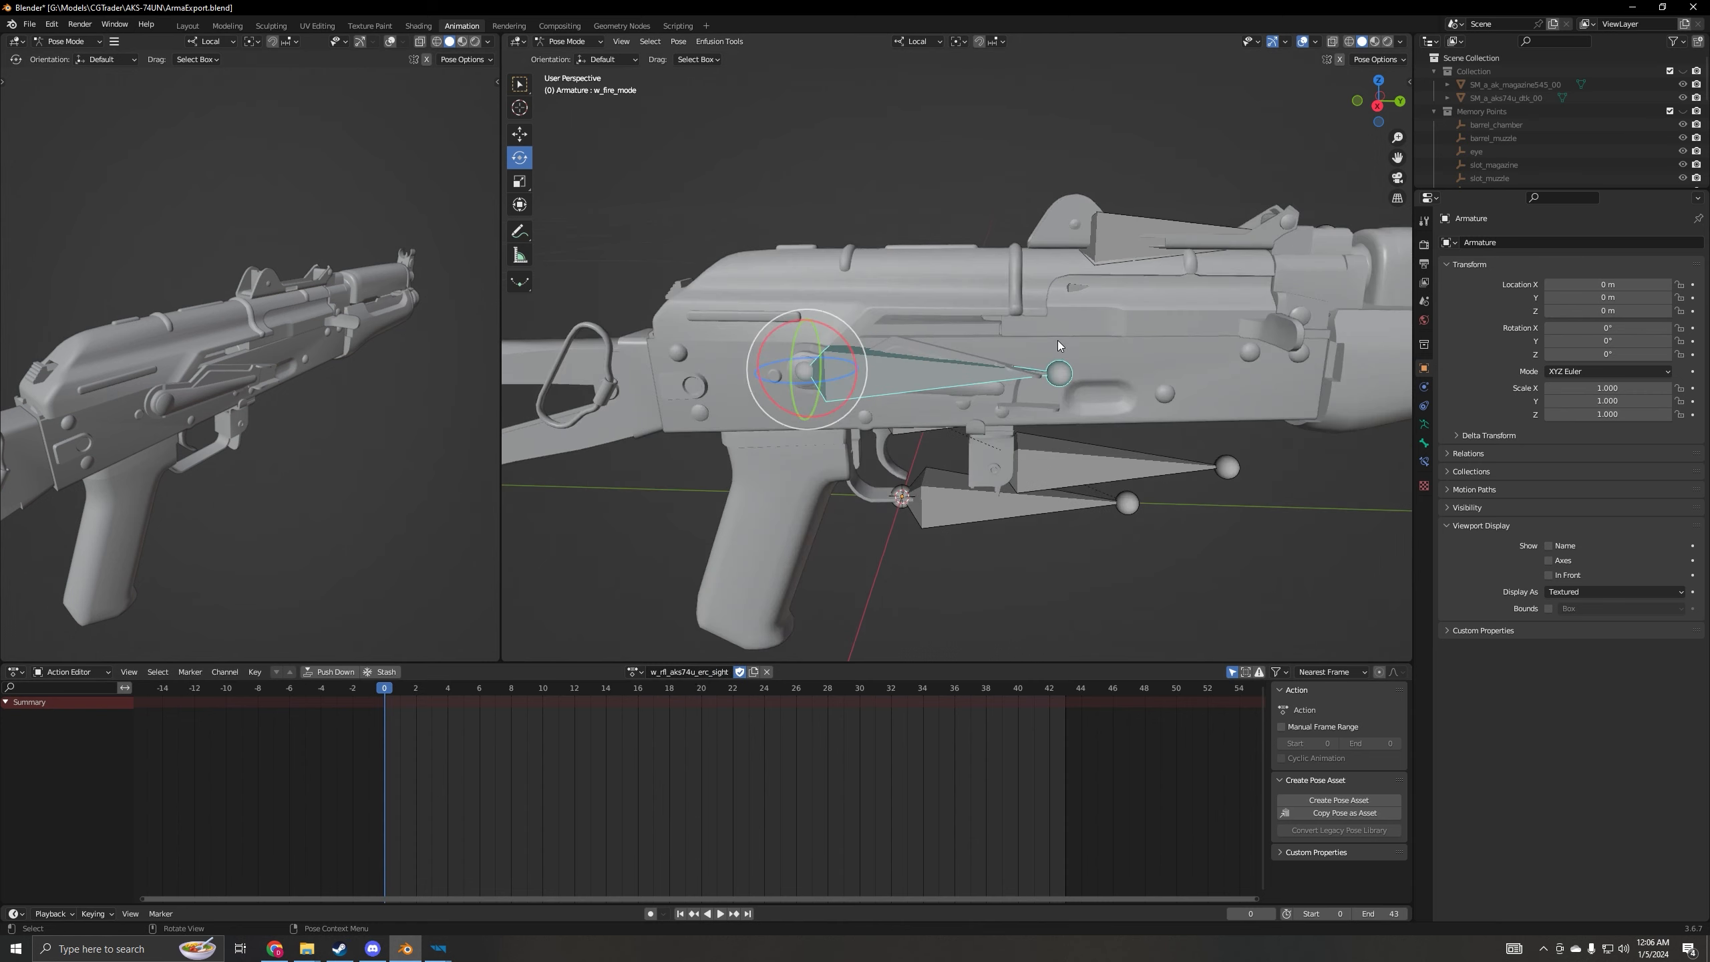
{"action": "middle_click_drag", "start_coordinate": [1053, 357], "coordinate": [920, 523]}
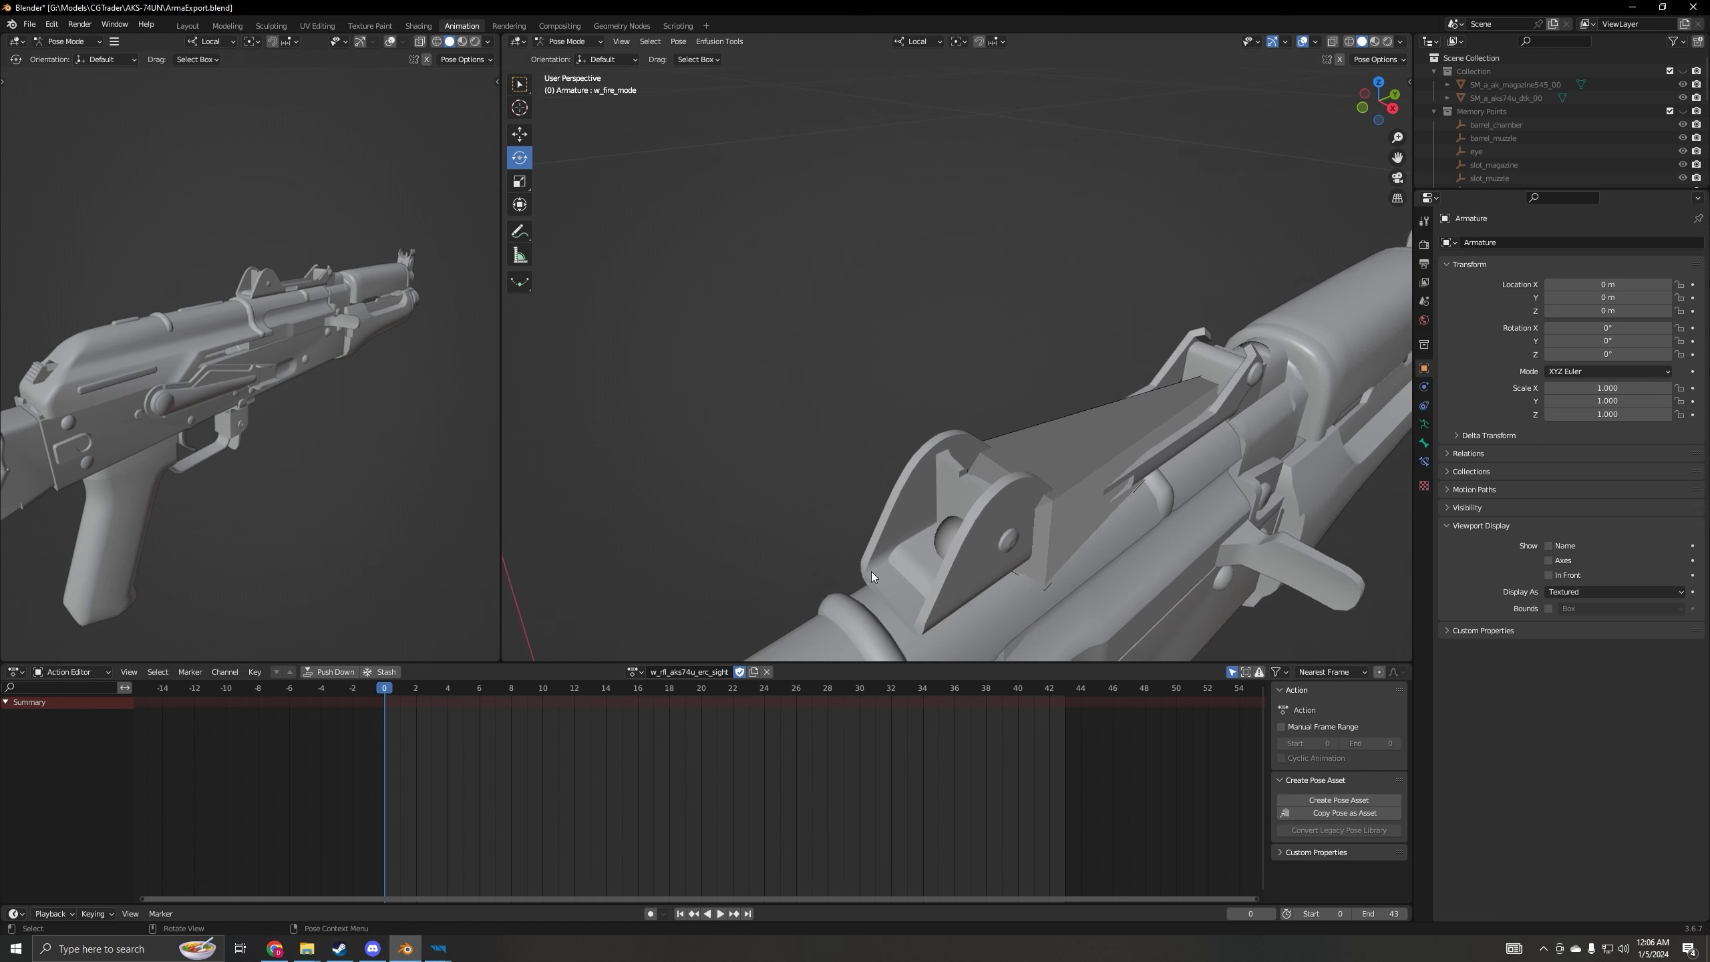
{"action": "left_click", "coordinate": [1093, 472]}
{"action": "key", "text": "i"}
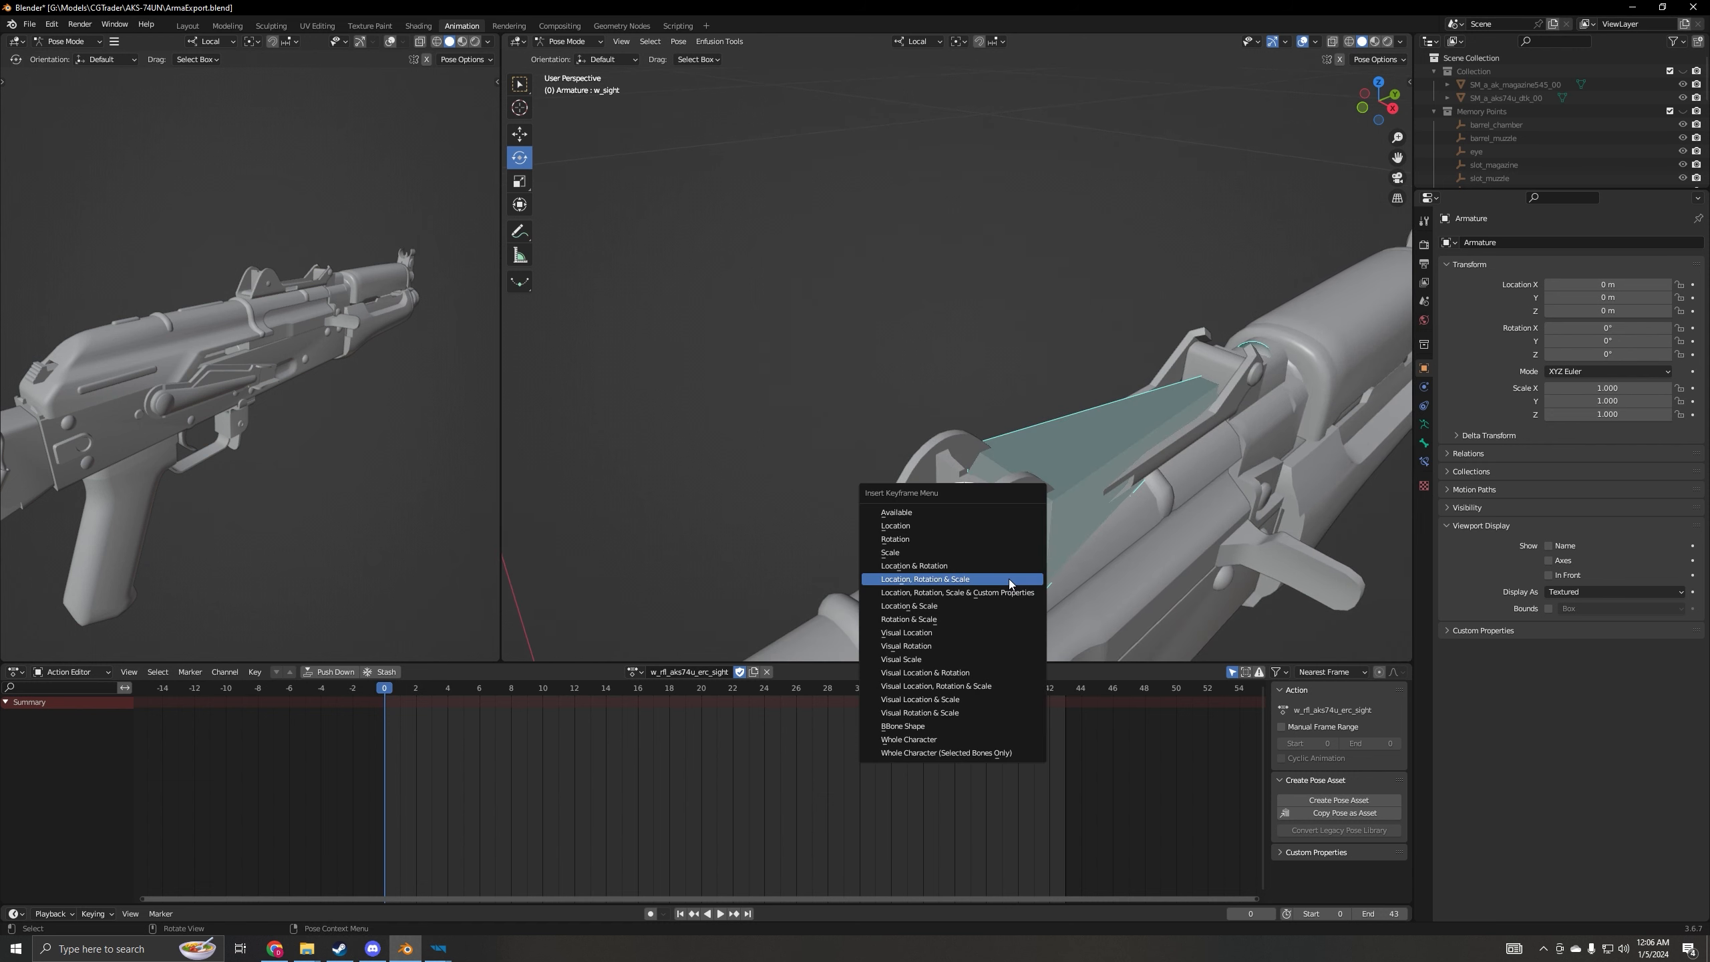
{"action": "left_click", "coordinate": [1009, 579]}
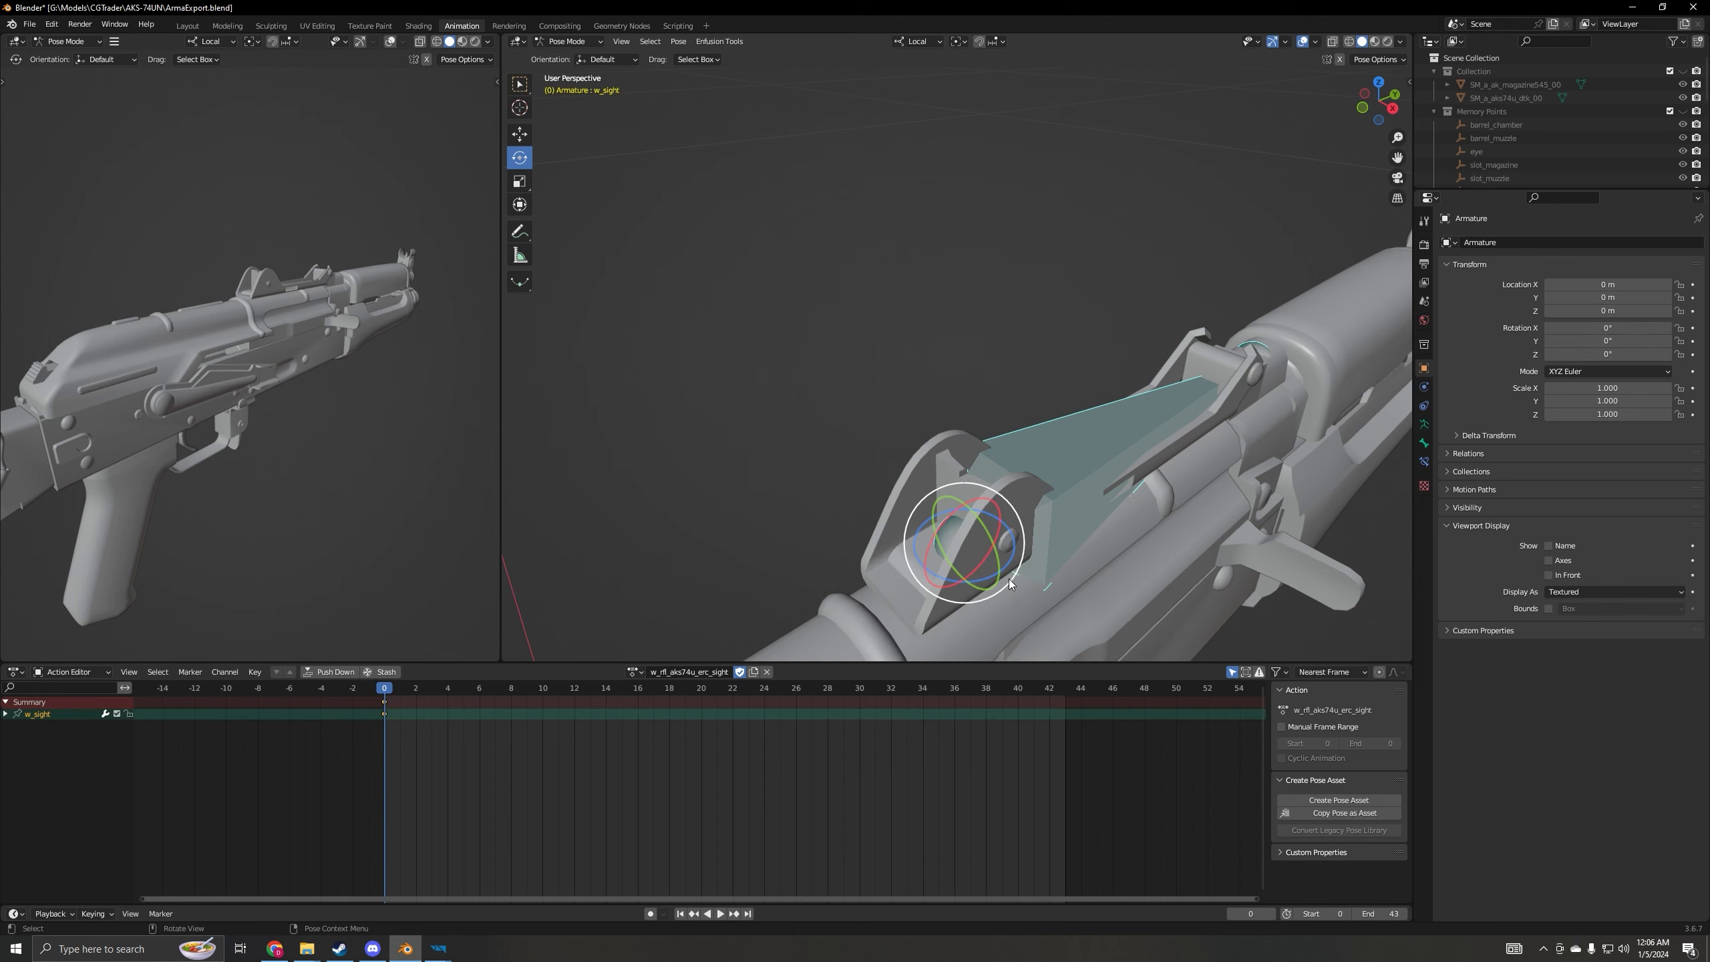
{"action": "middle_click_drag", "start_coordinate": [1009, 578], "coordinate": [955, 553]}
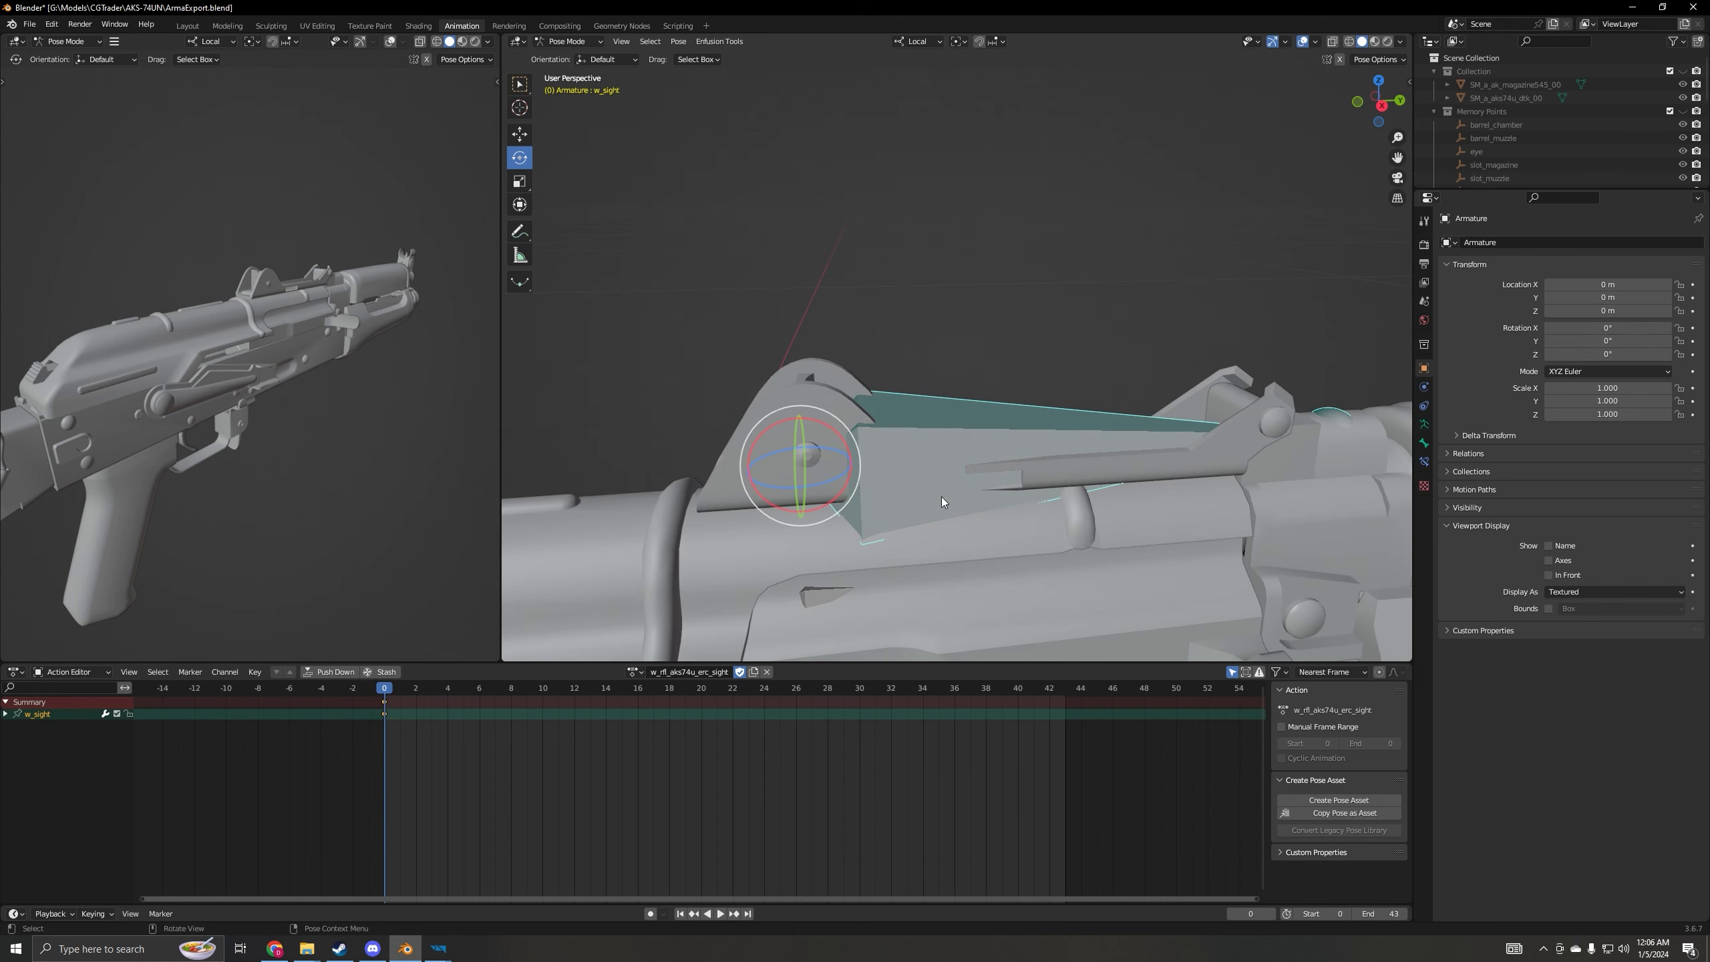
{"action": "key", "text": "r"}
{"action": "type", "text": "x"}
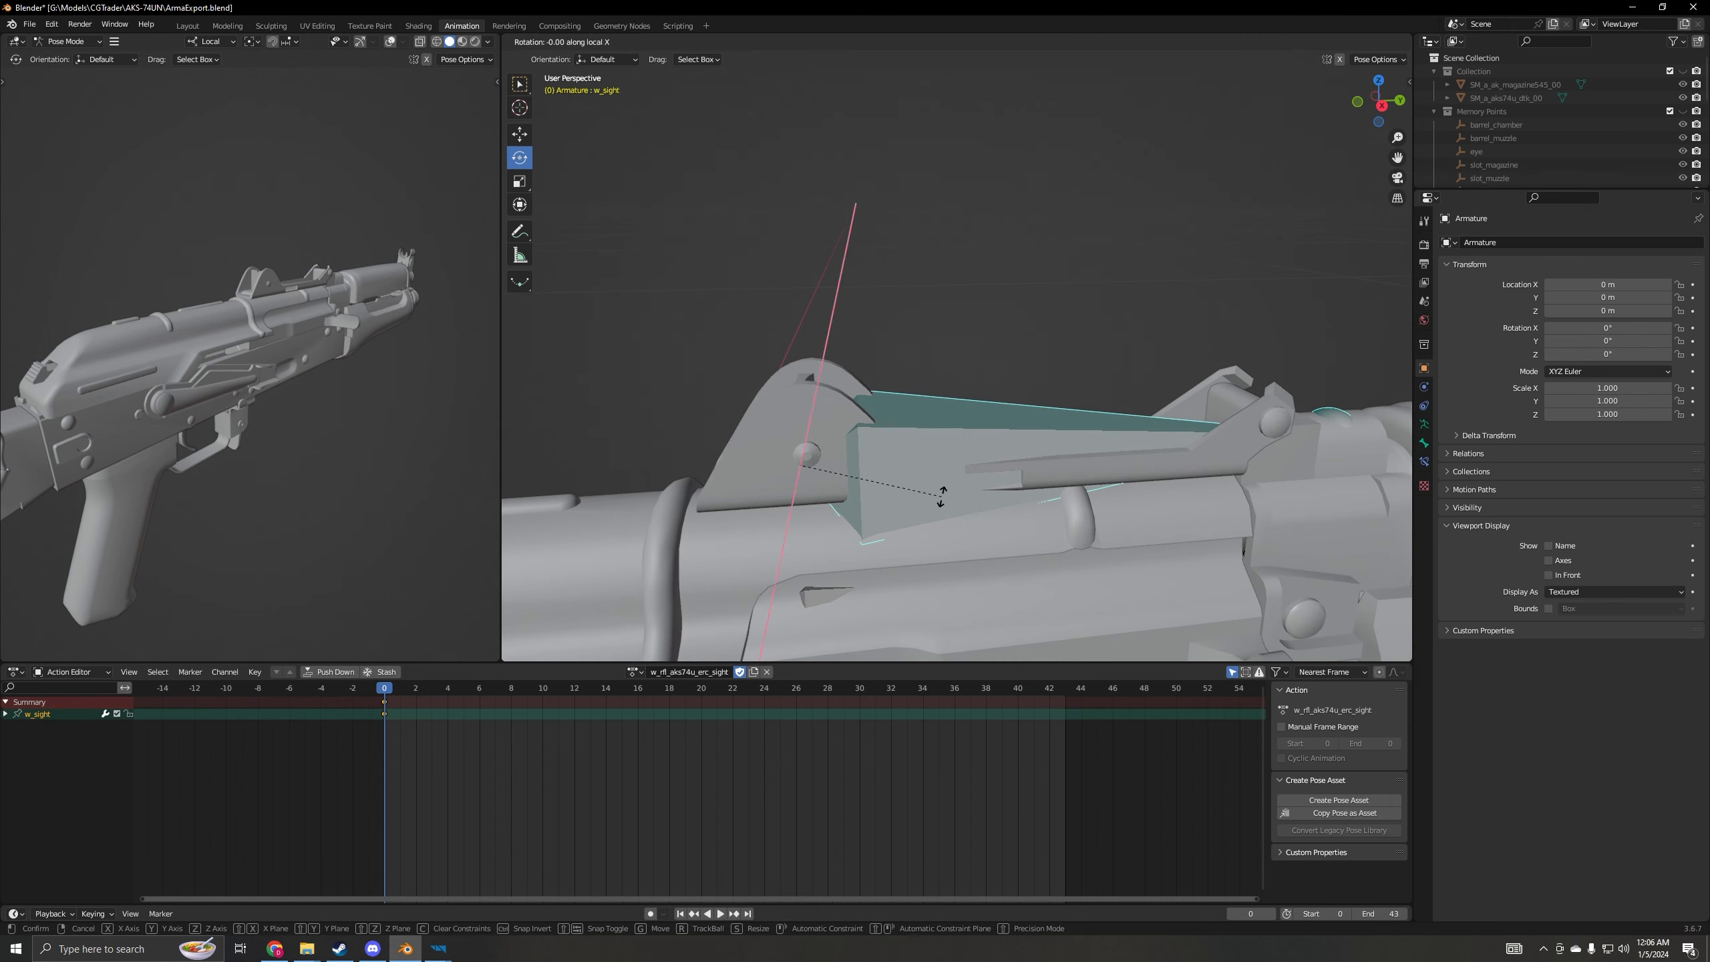
{"action": "type", "text": "90"}
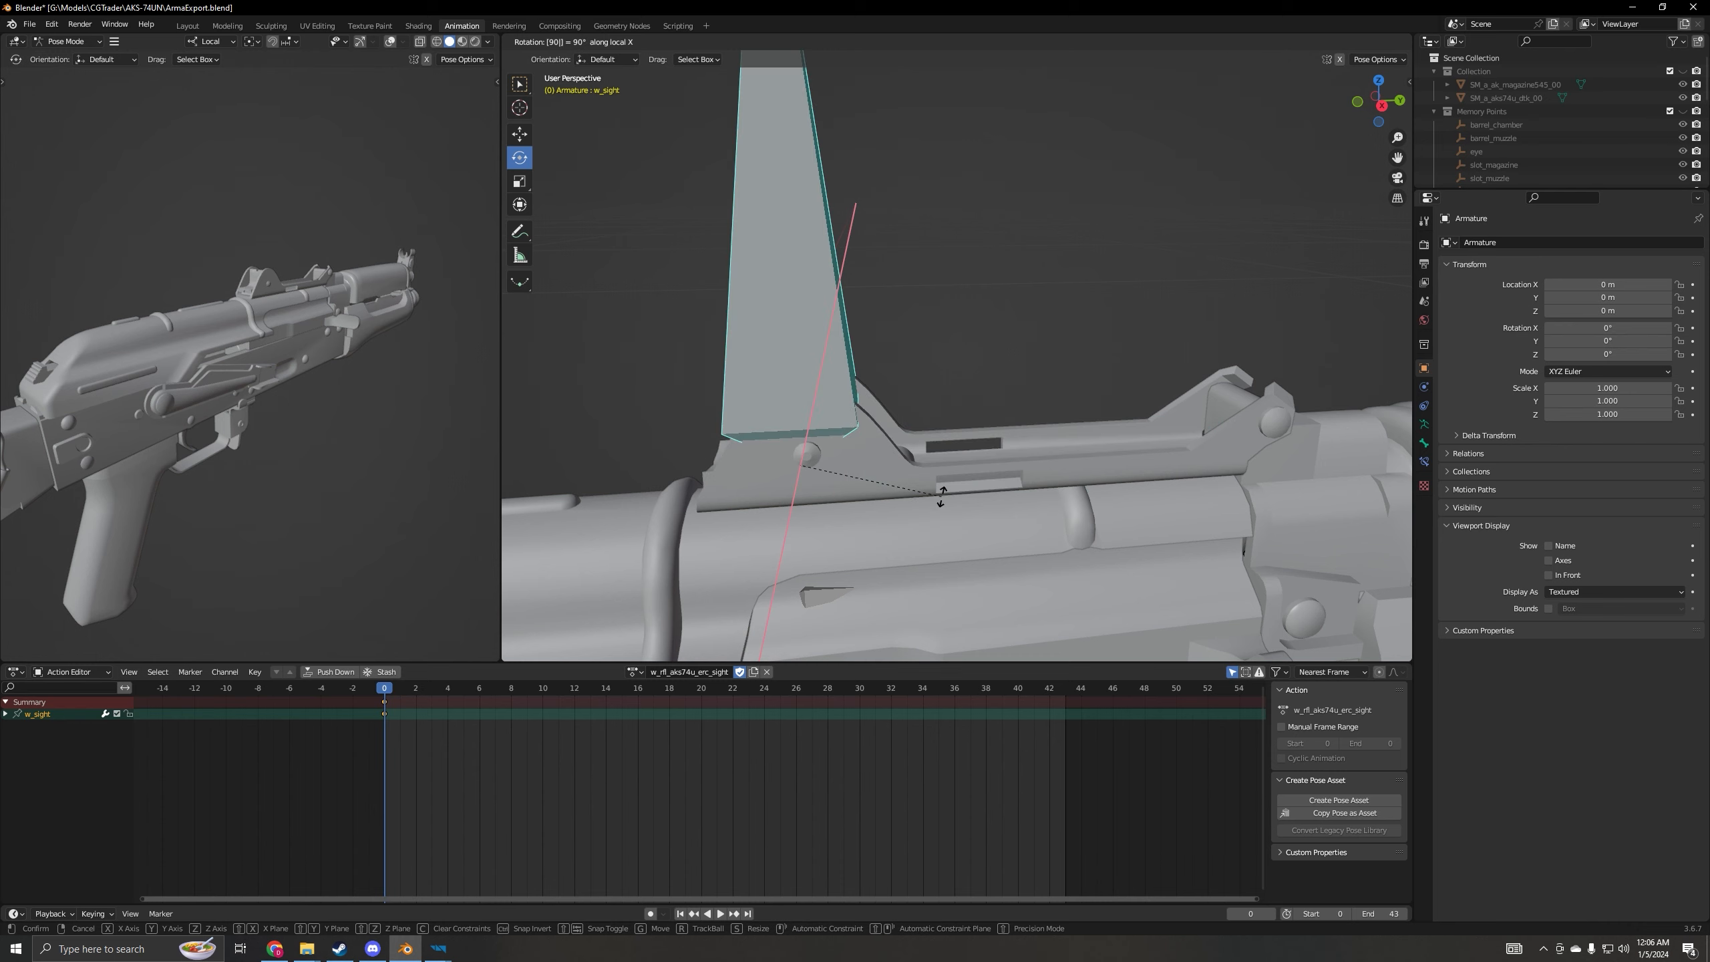
{"action": "key", "text": "Return"}
{"action": "mouse_move", "coordinate": [917, 525]}
{"action": "middle_mouse_down"}
{"action": "mouse_move", "coordinate": [1035, 505]}
{"action": "mouse_move", "coordinate": [925, 519]}
{"action": "middle_mouse_up"}
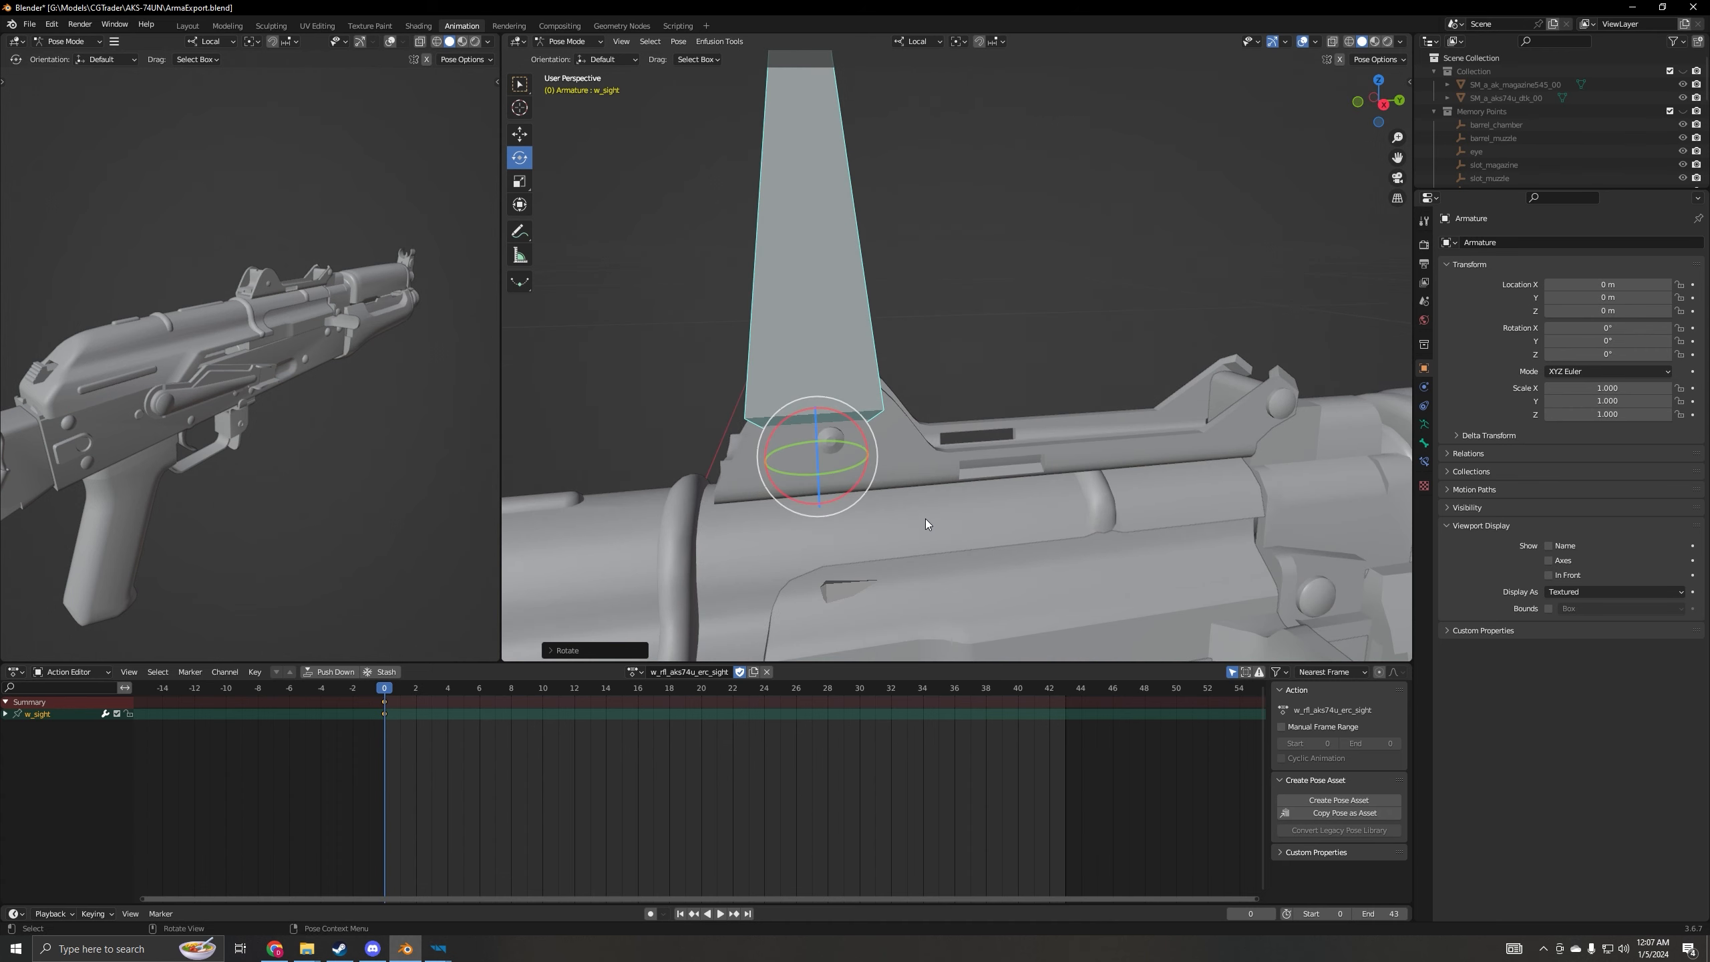
- At frame 1, rotate w_sight 90° about its local X axis and insert a Location, Rotation & Scale keyframe
{"action": "key", "text": "space"}
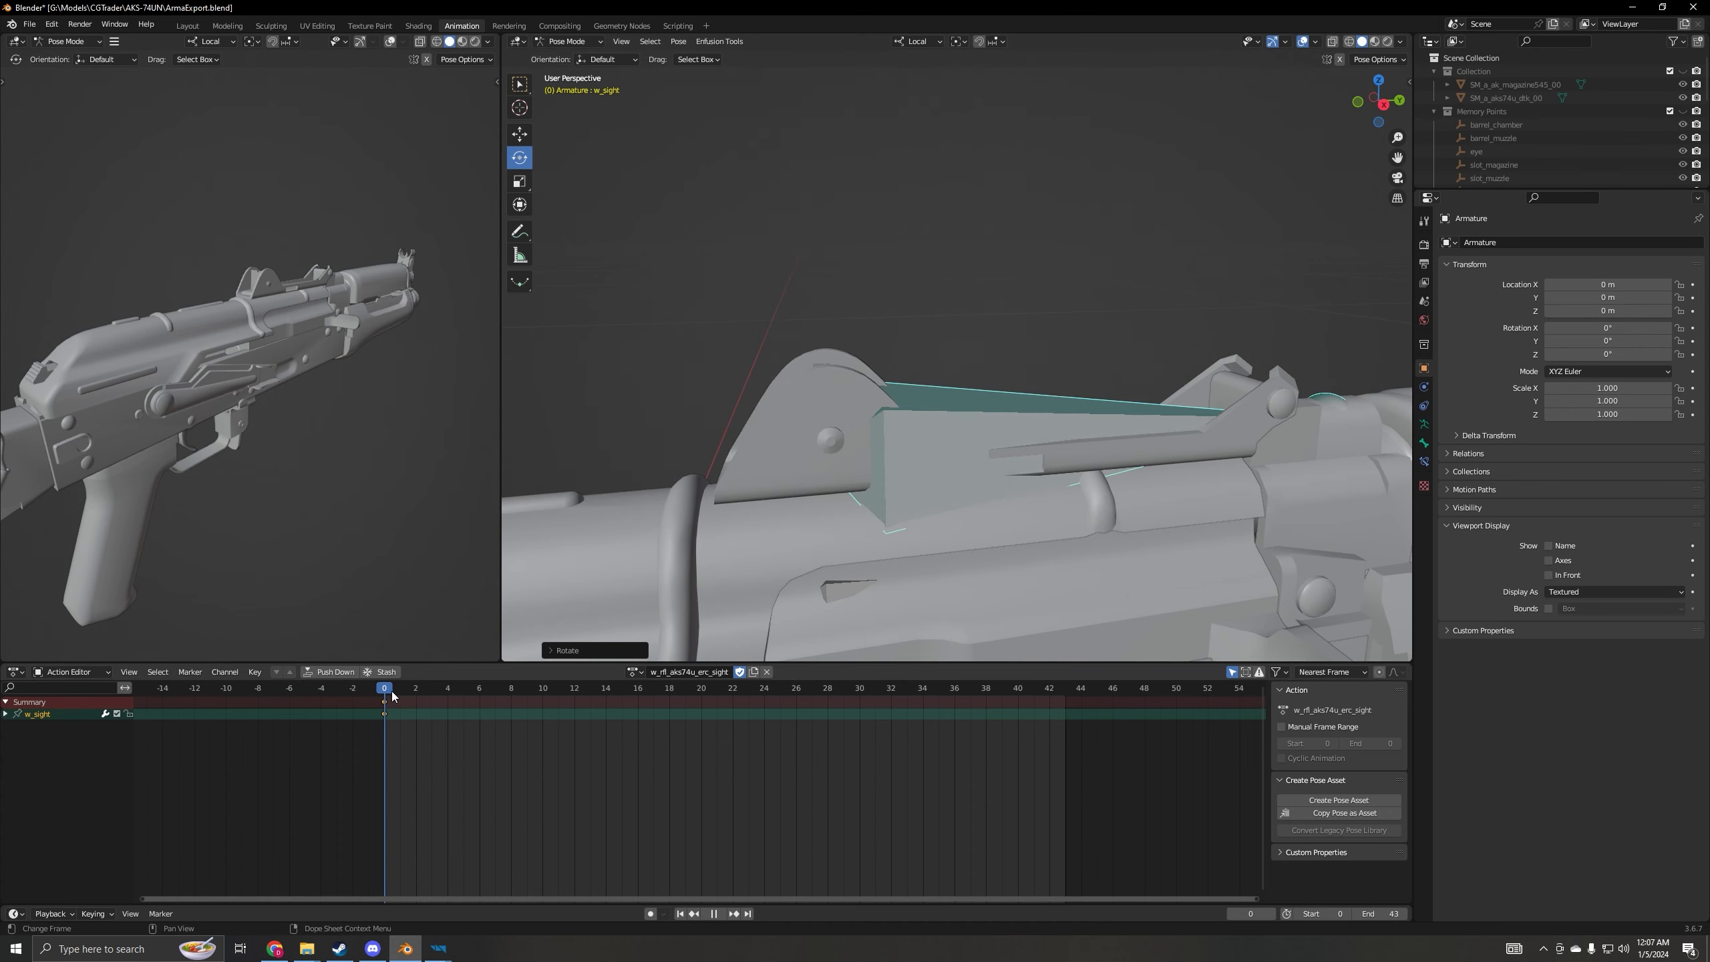
{"action": "key", "text": "space"}
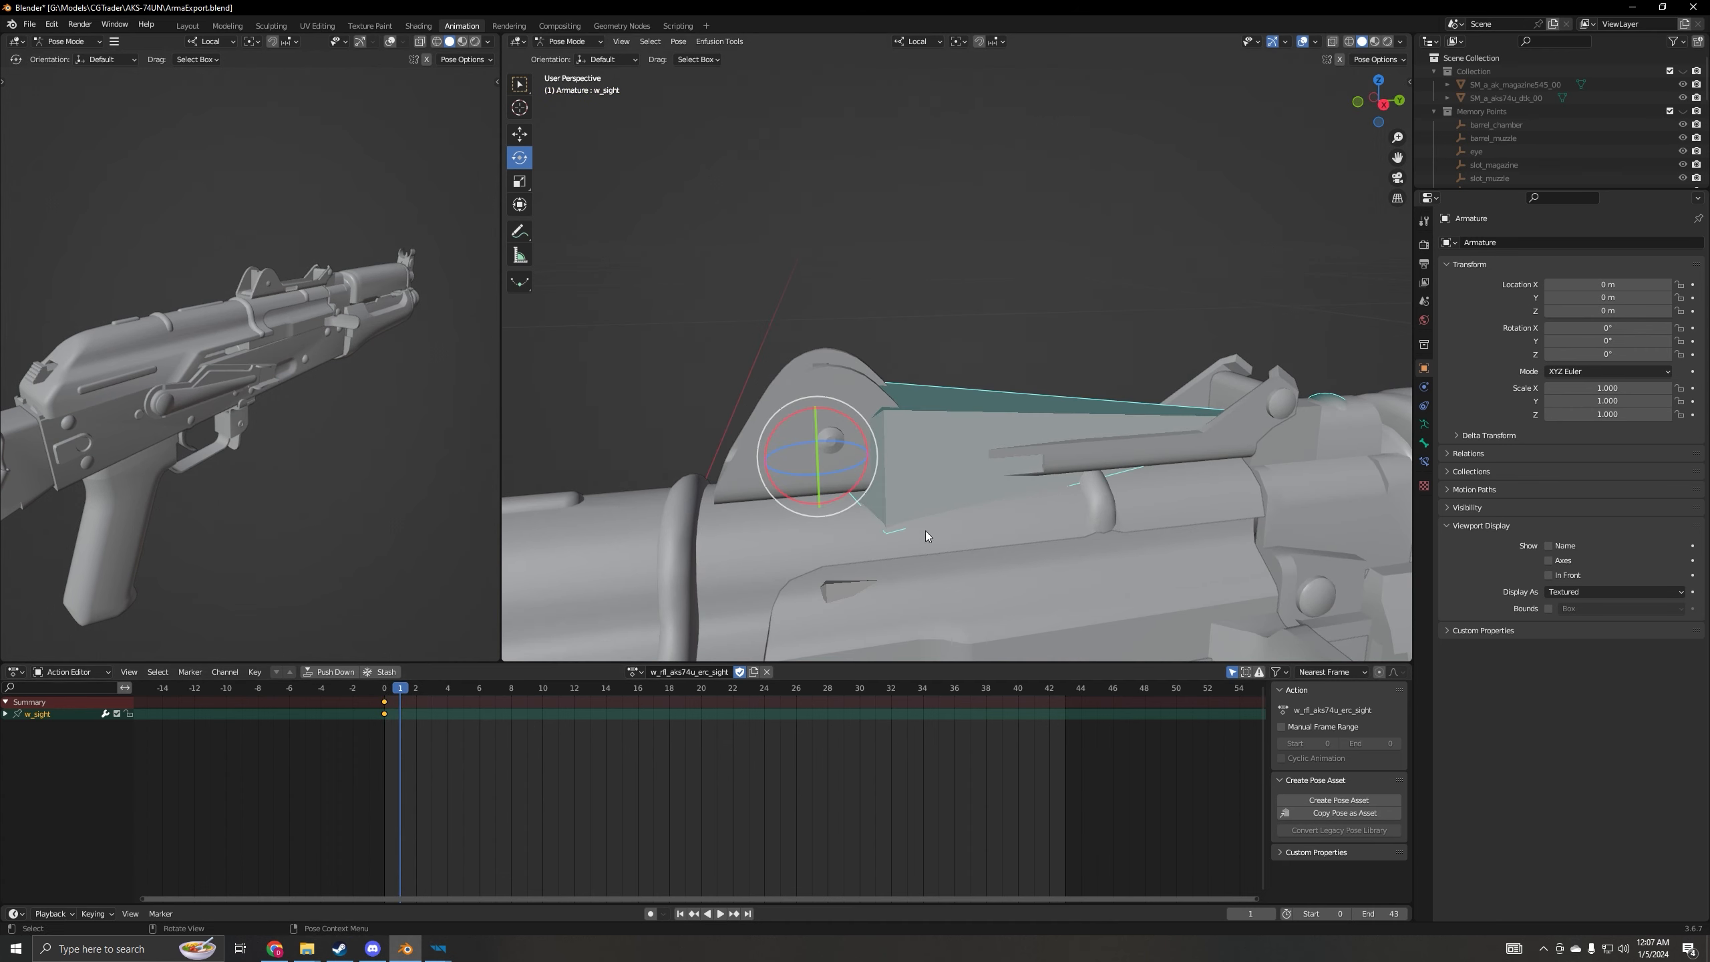
{"action": "key", "text": "r"}
{"action": "key", "text": "x"}
{"action": "key", "text": "x"}
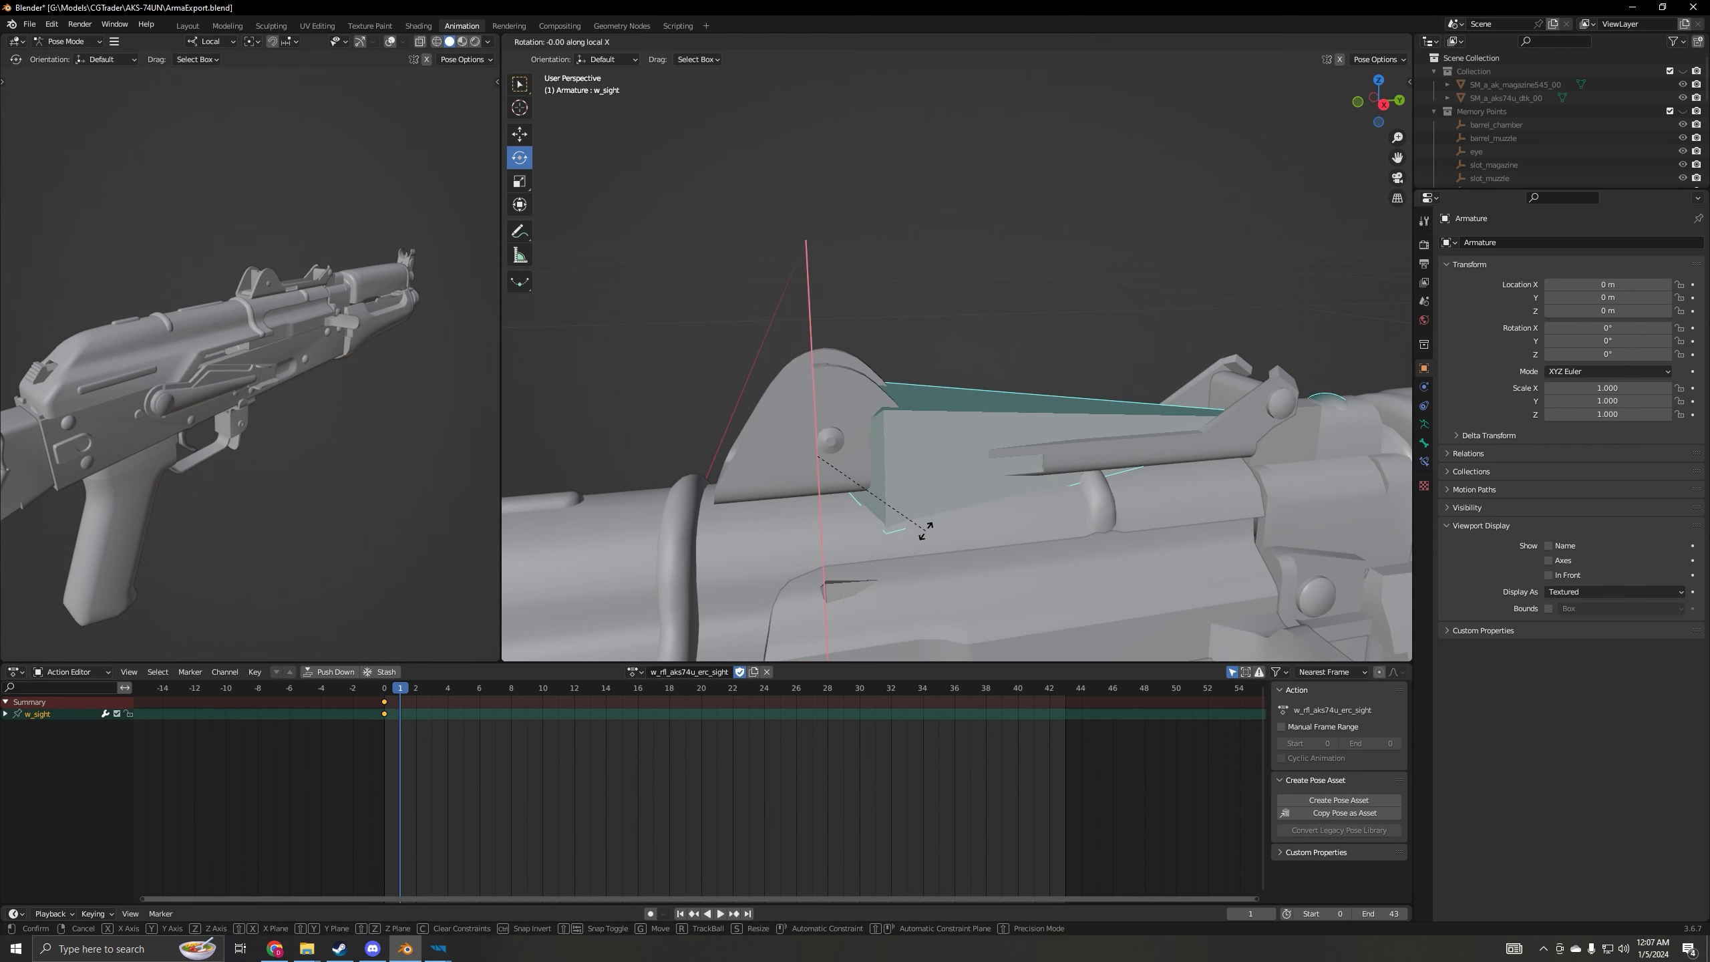
{"action": "type", "text": "90"}
{"action": "key", "text": "Return"}
{"action": "key", "text": "i"}
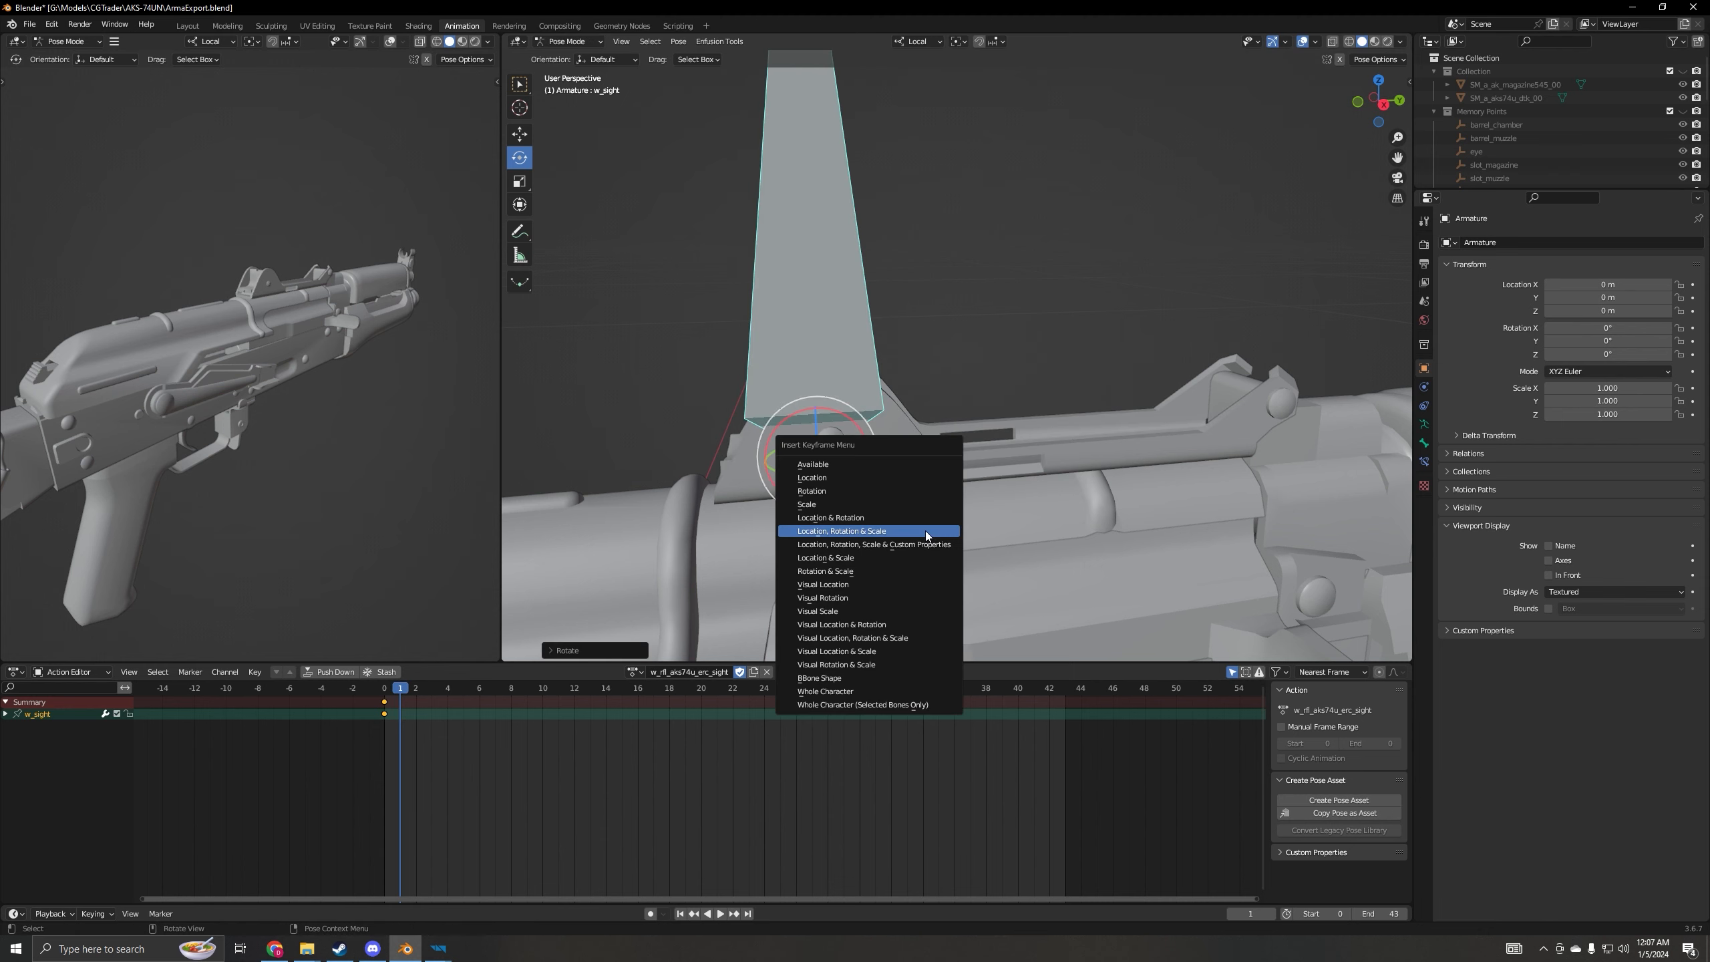
{"action": "left_click", "coordinate": [925, 533]}
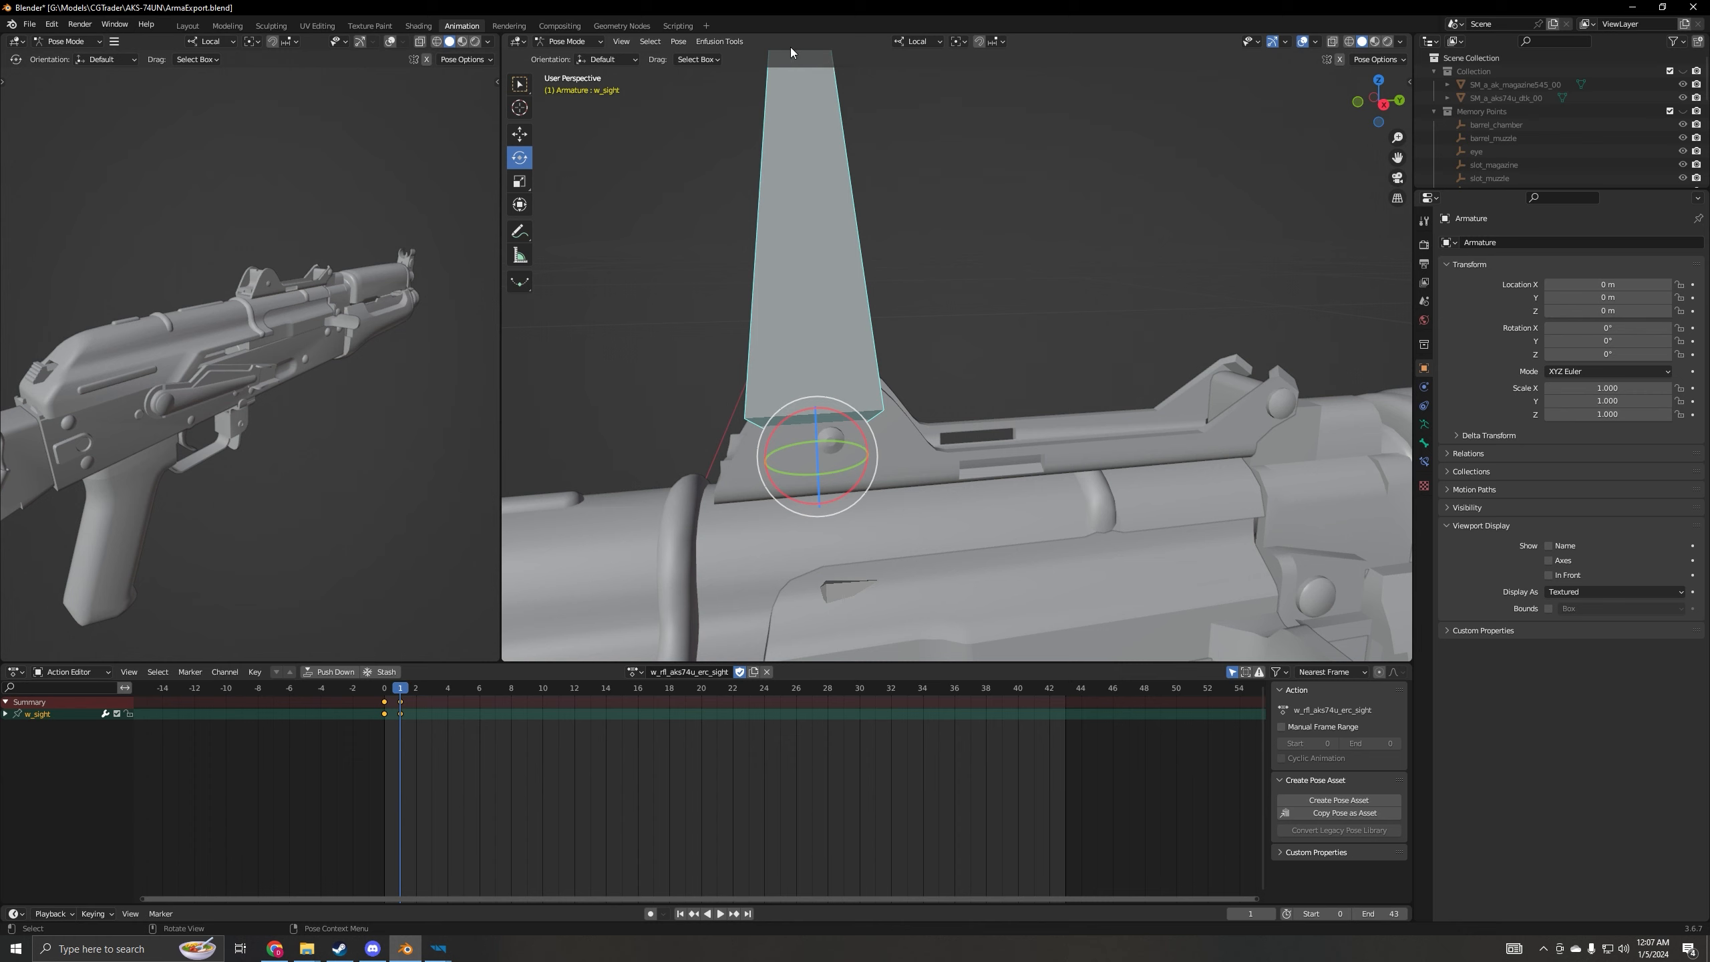
- Clear all pose transforms on the w_sight bone at frame 1 and deselect it
{"action": "left_click", "coordinate": [719, 41]}
{"action": "mouse_move", "coordinate": [724, 70]}
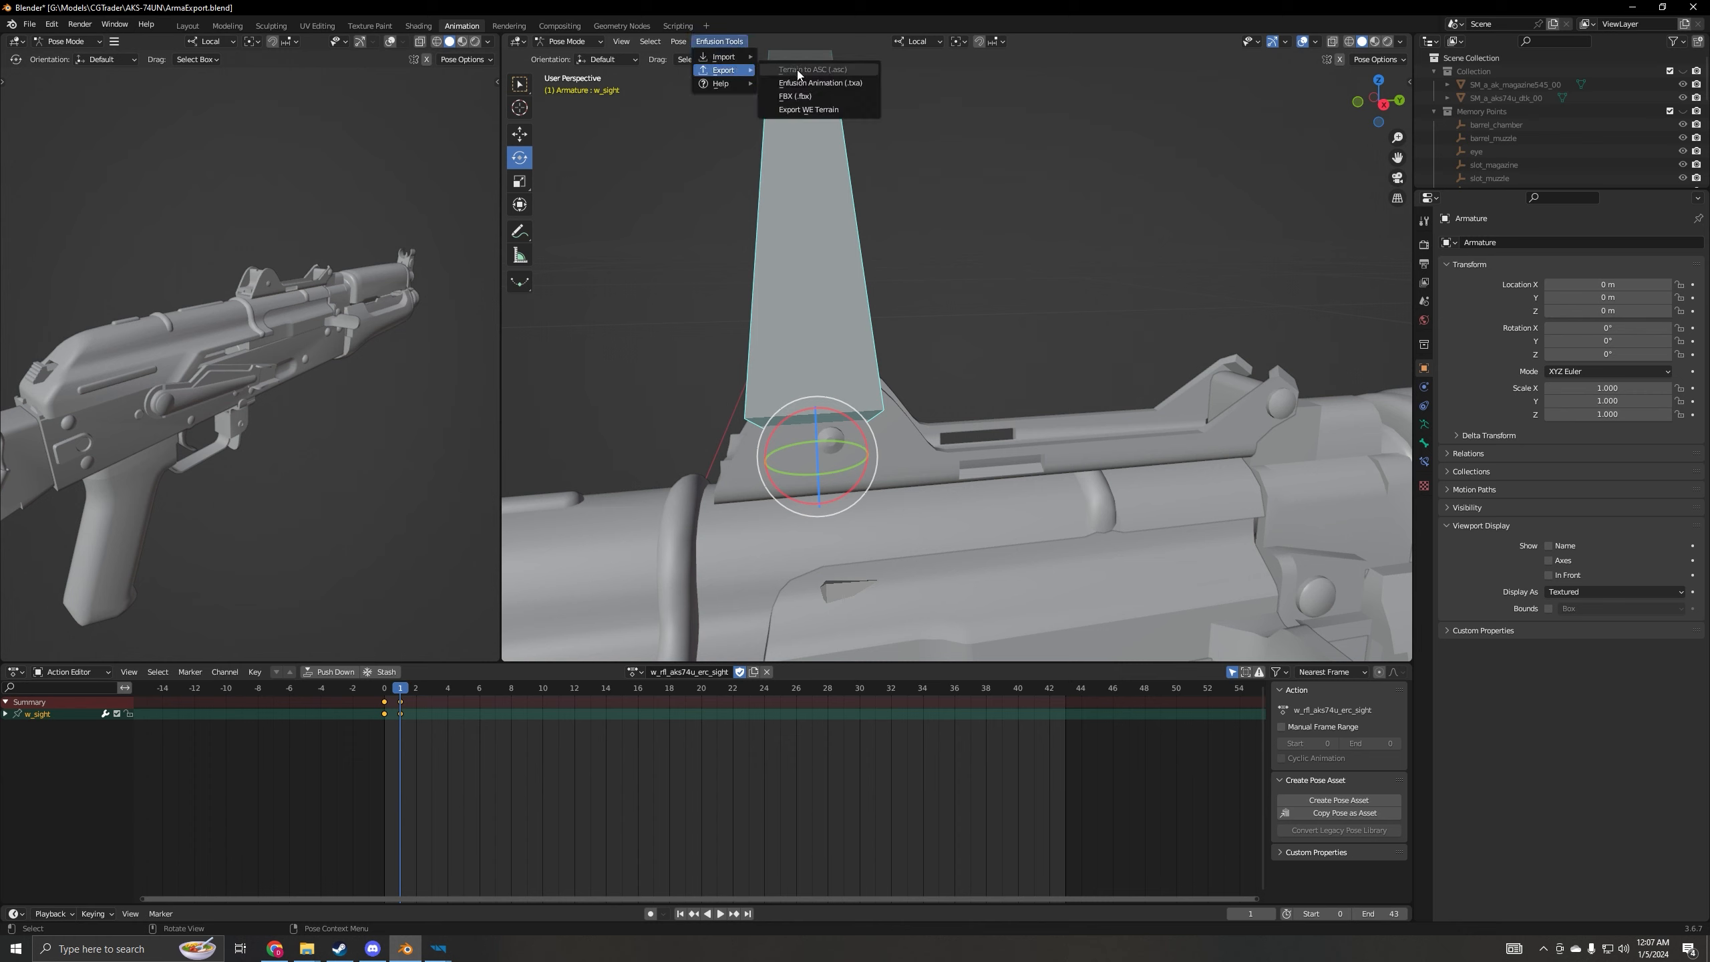
{"action": "mouse_move", "coordinate": [678, 41]}
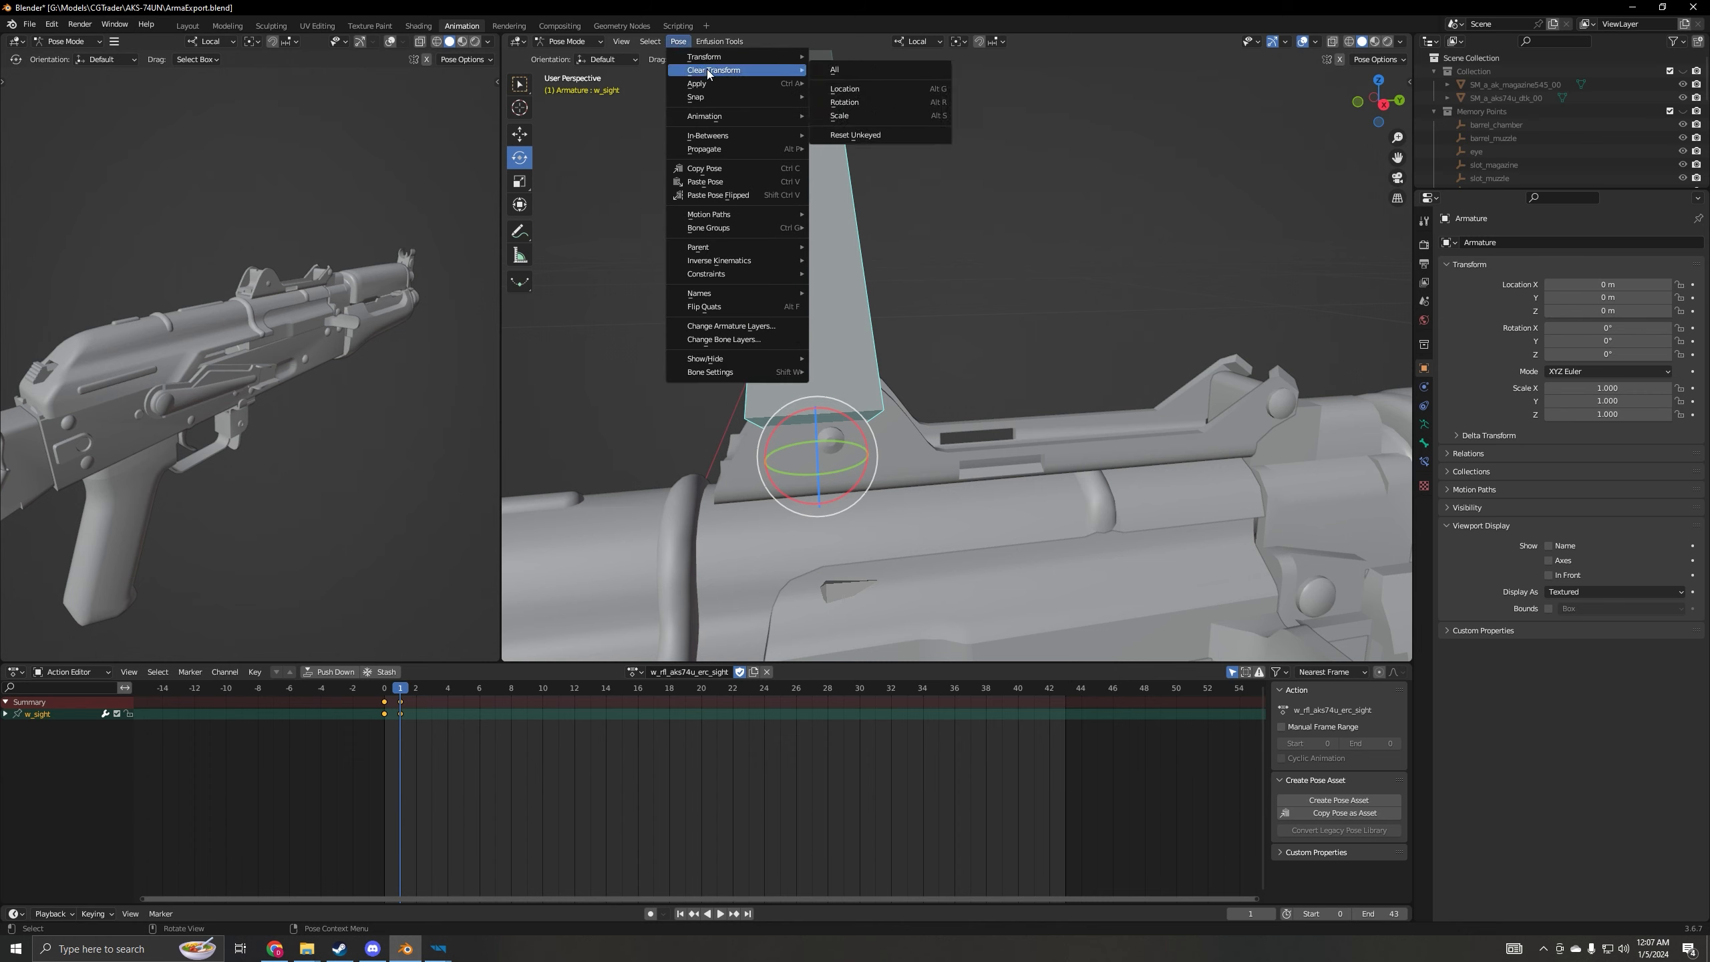
{"action": "left_click", "coordinate": [854, 72]}
{"action": "scroll", "coordinate": [986, 269], "scroll_direction": "down", "scroll_amount": 5}
{"action": "left_click", "coordinate": [989, 256]}
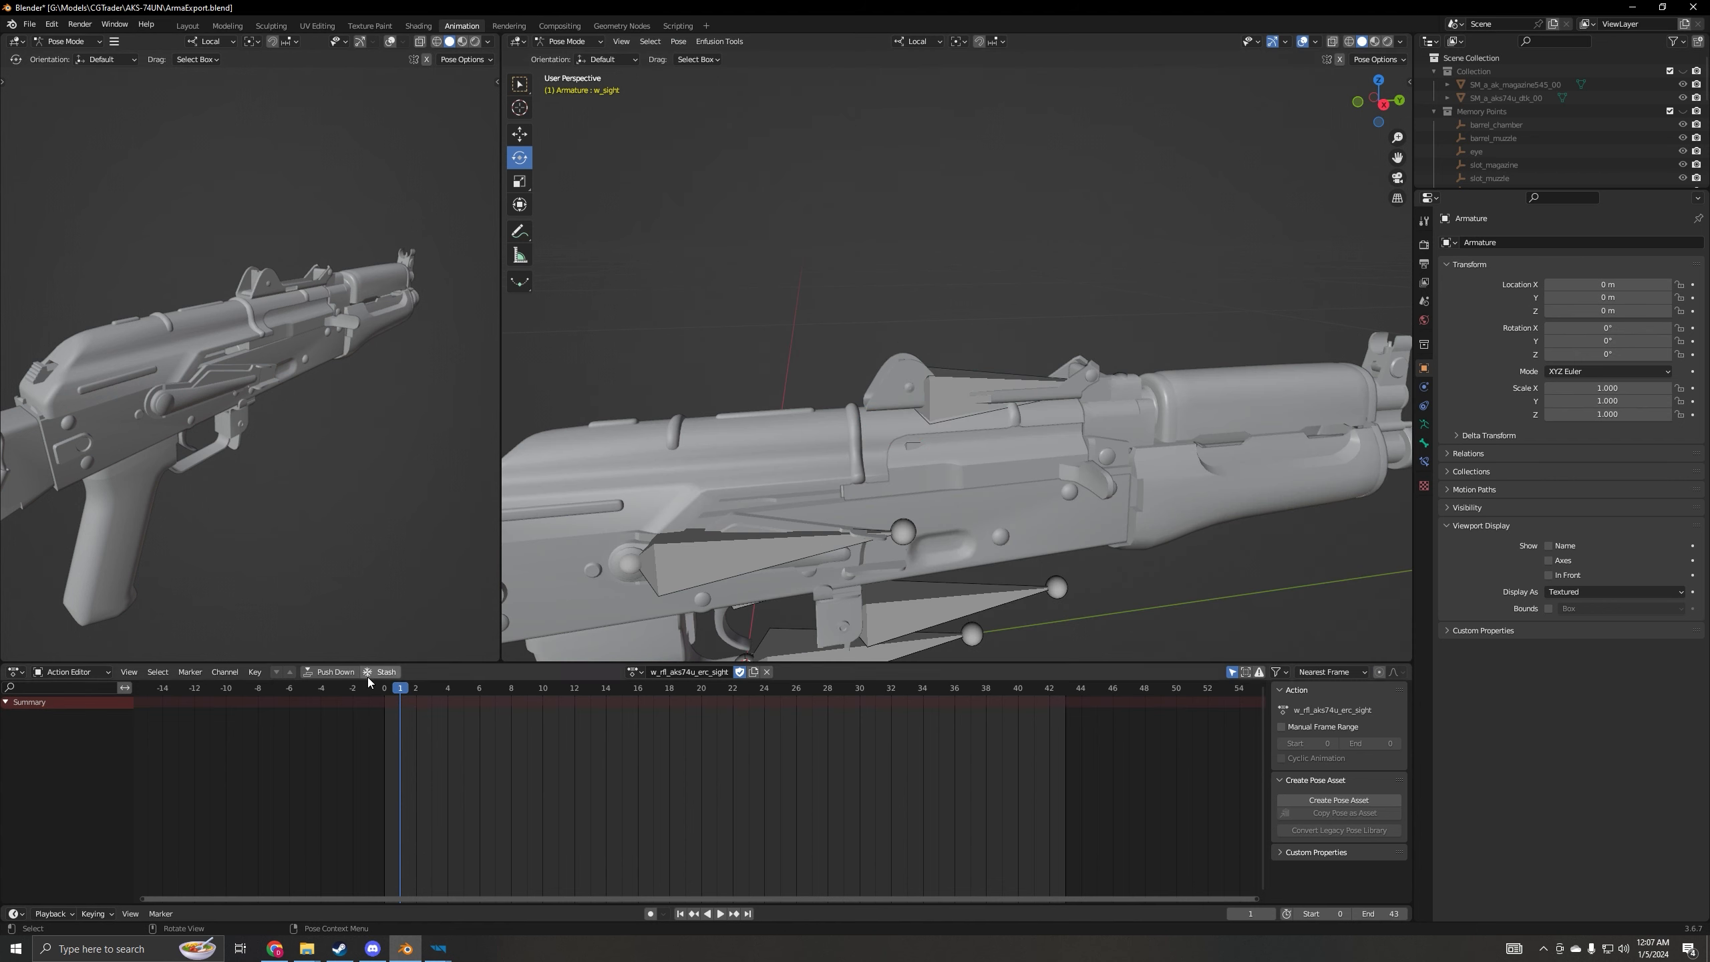
- Play and scrub the sight action from frame 0, checking the rear sight's movement on the weapon from behind
{"action": "key", "text": "space"}
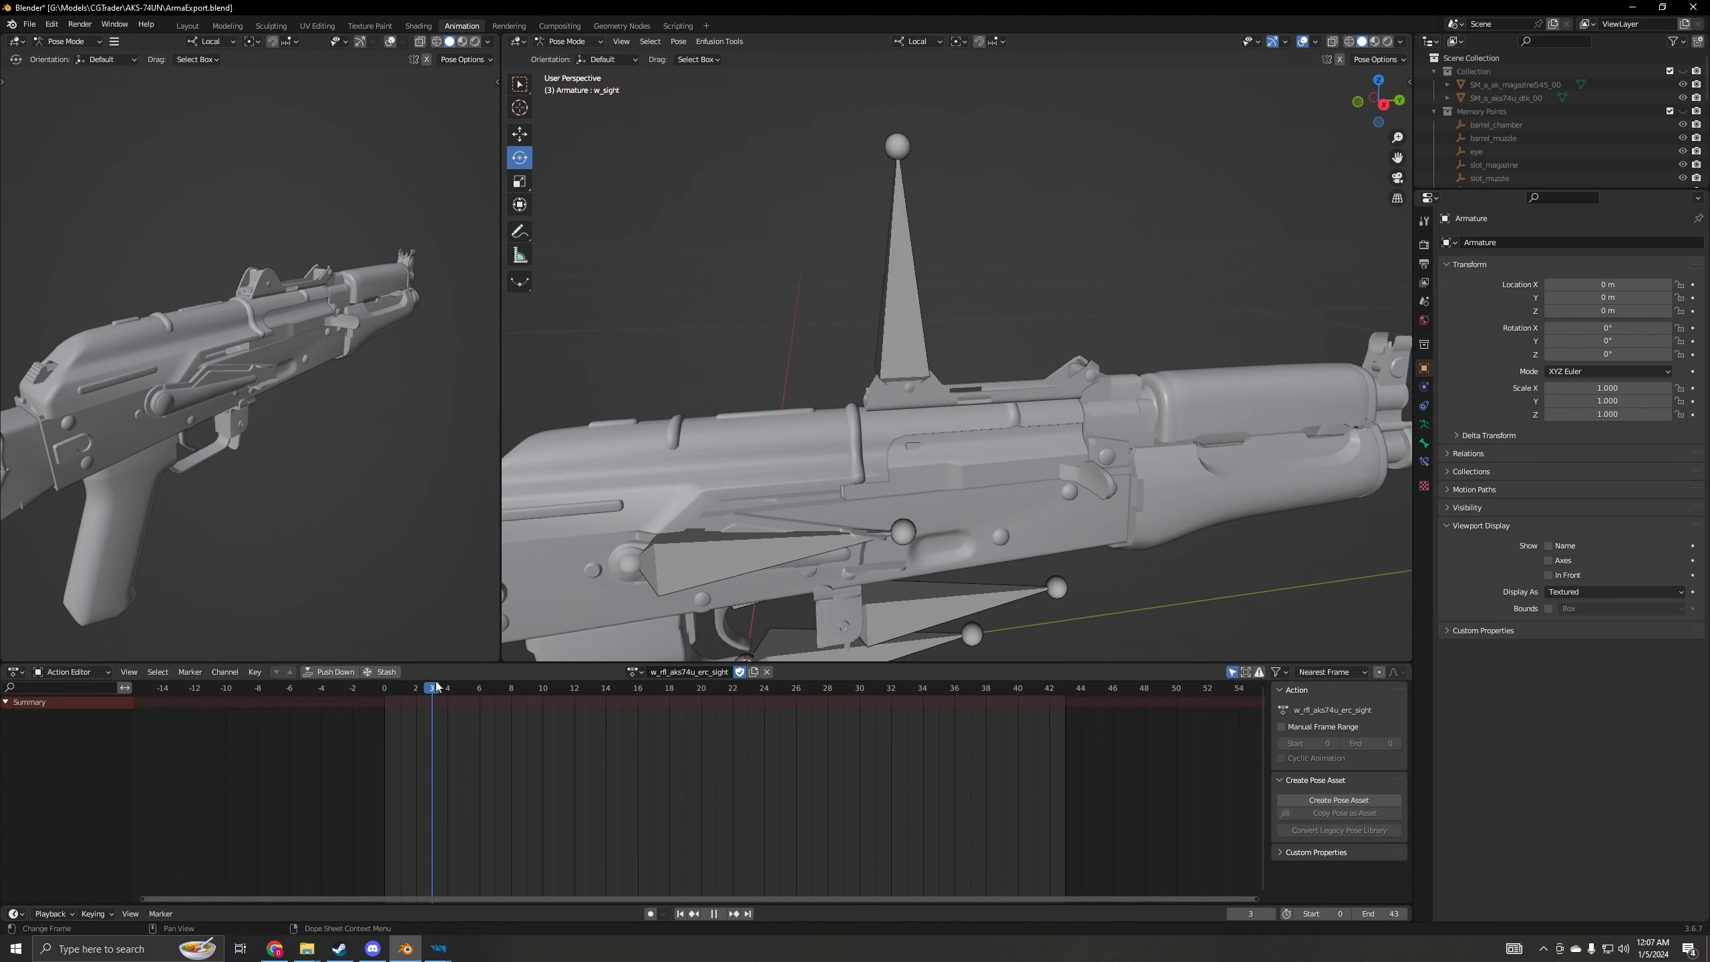
{"action": "left_click_drag", "start_coordinate": [435, 683], "coordinate": [379, 690]}
{"action": "scroll", "coordinate": [269, 276], "scroll_direction": "up", "scroll_amount": 3}
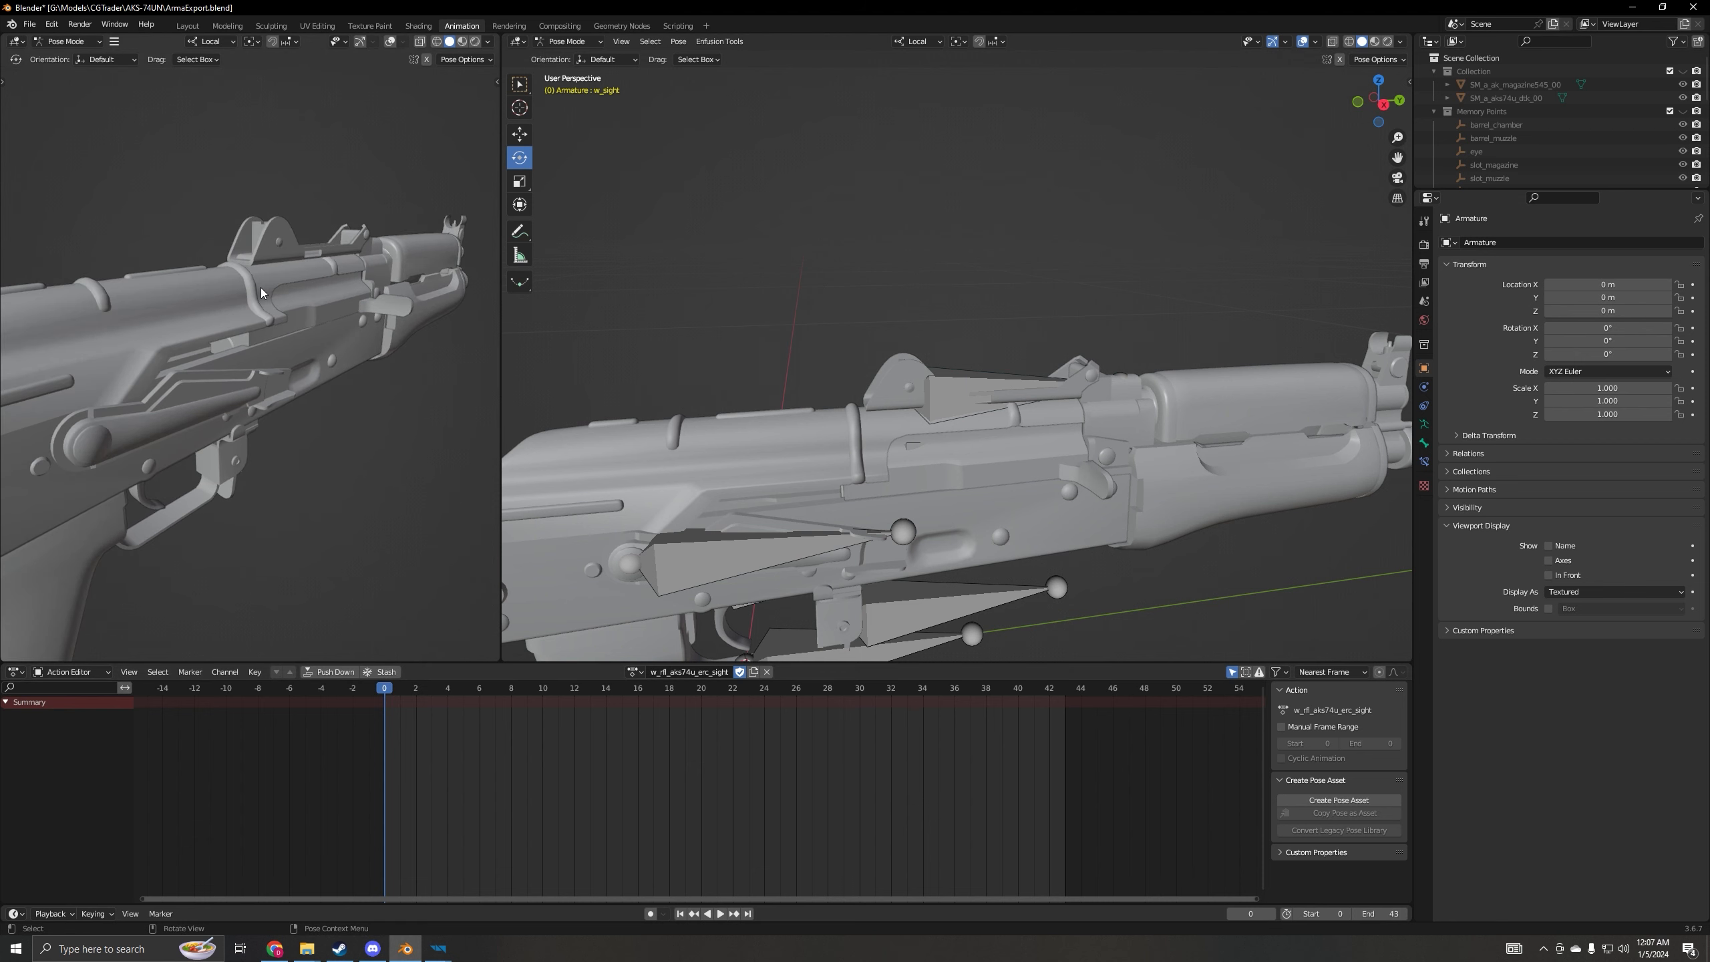
{"action": "middle_click_drag", "start_coordinate": [261, 288], "coordinate": [330, 307]}
{"action": "key", "text": "space"}
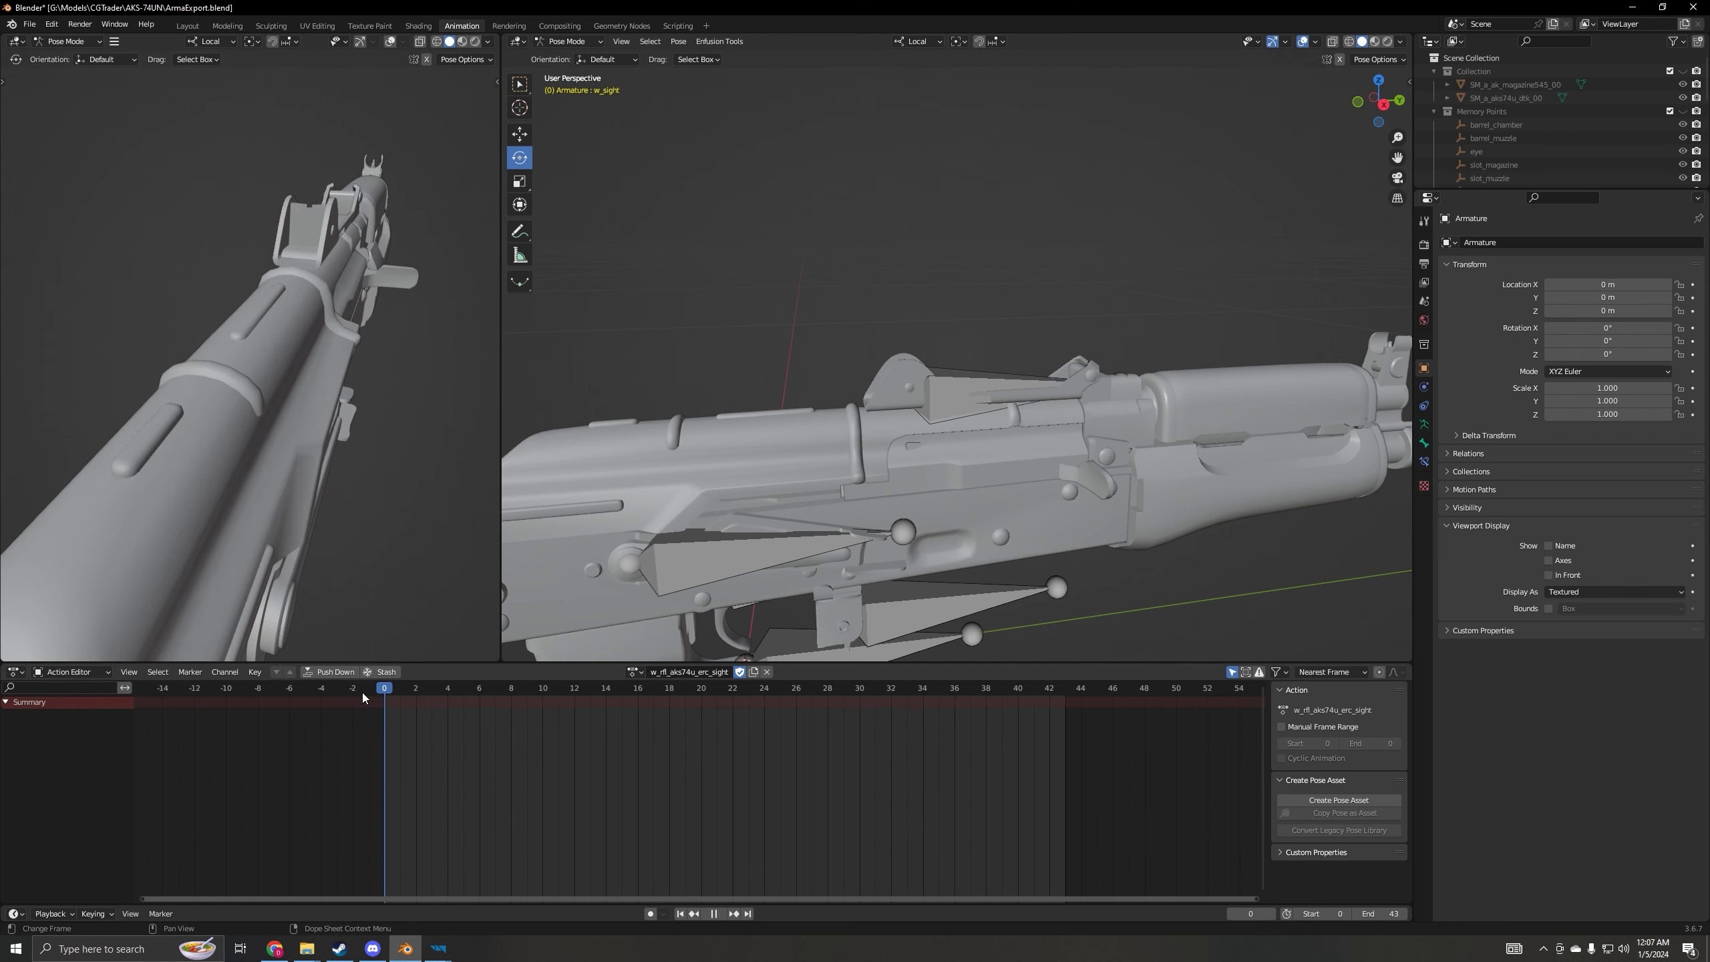
{"action": "key", "text": "Escape"}
{"action": "mouse_move", "coordinate": [922, 573]}
{"action": "middle_mouse_down"}
{"action": "mouse_move", "coordinate": [952, 567]}
{"action": "mouse_move", "coordinate": [874, 544]}
{"action": "mouse_move", "coordinate": [912, 543]}
{"action": "middle_mouse_up"}
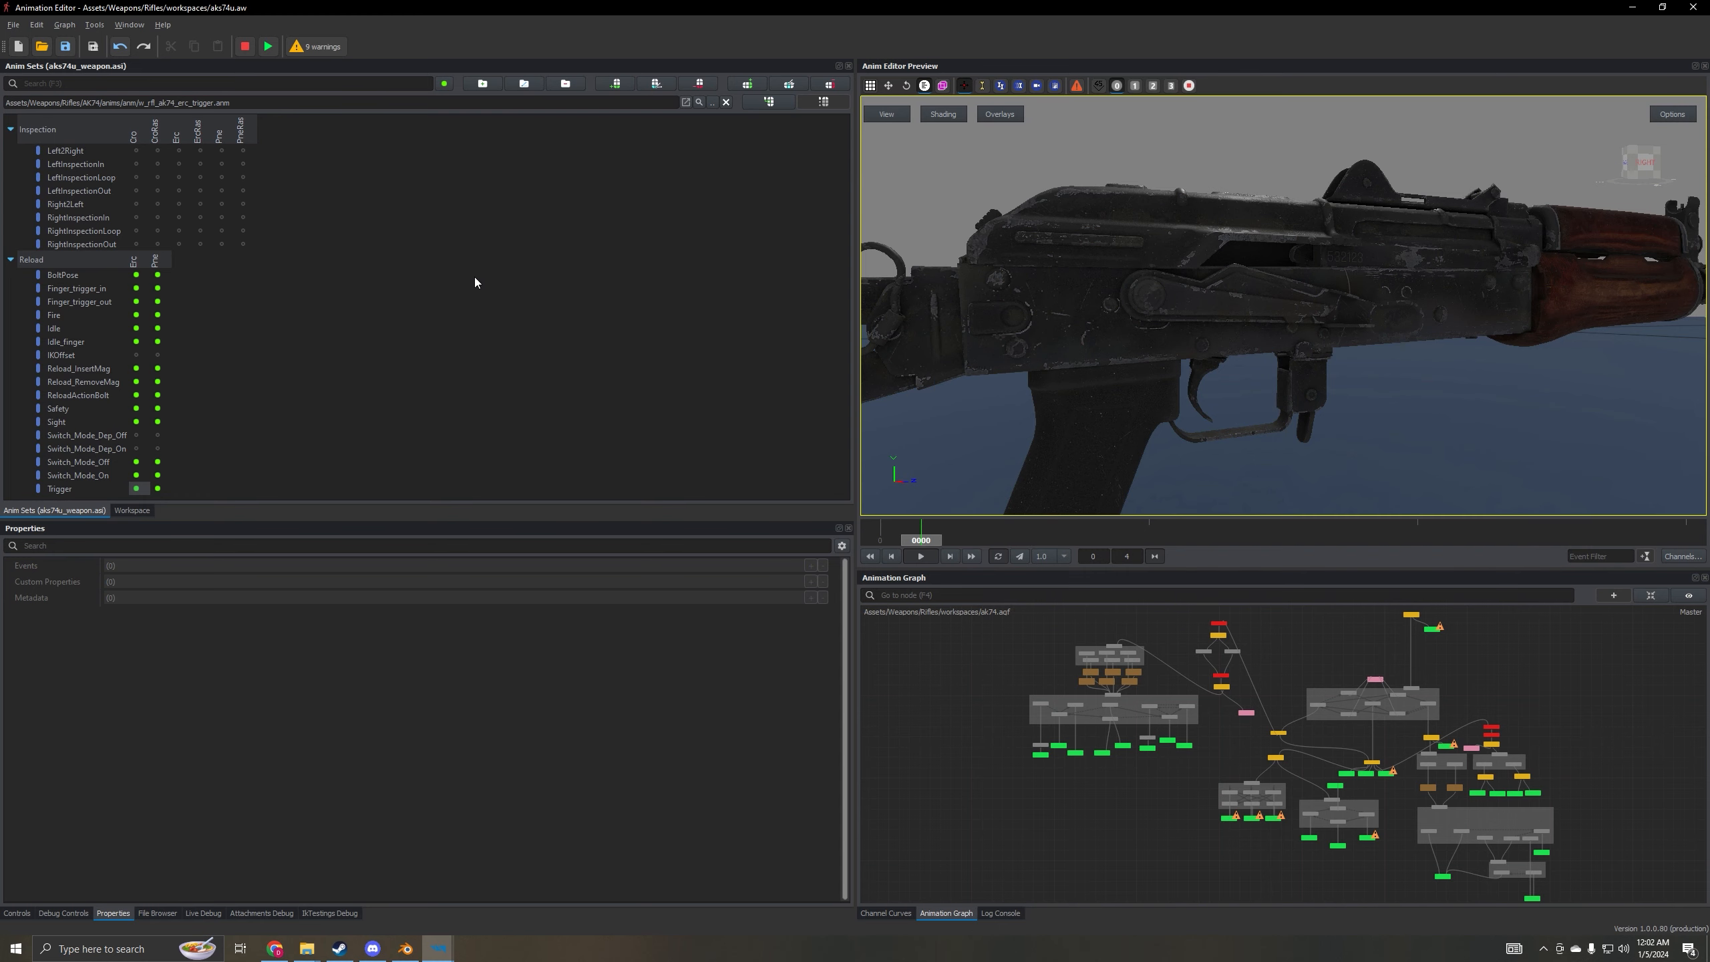